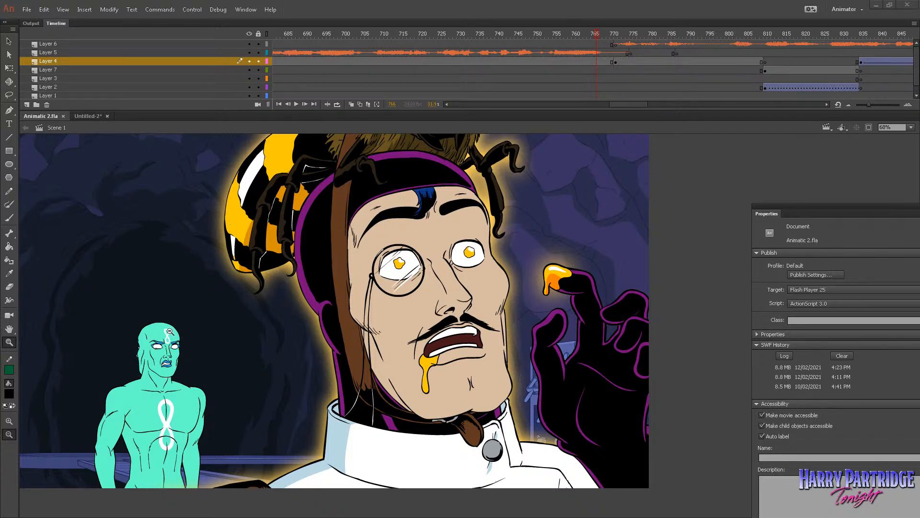
Step: Play the animatic from the start of the sketched head shot at frame 770
left_click(634, 33)
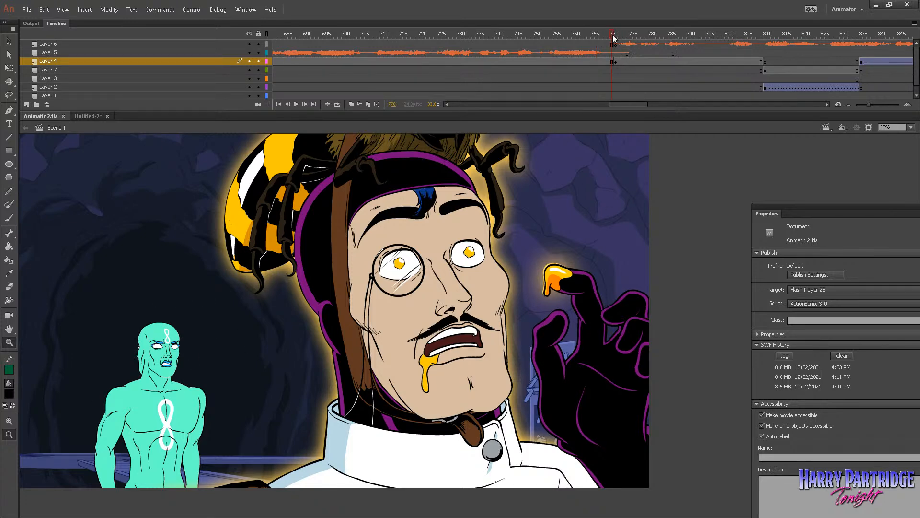
key("Return")
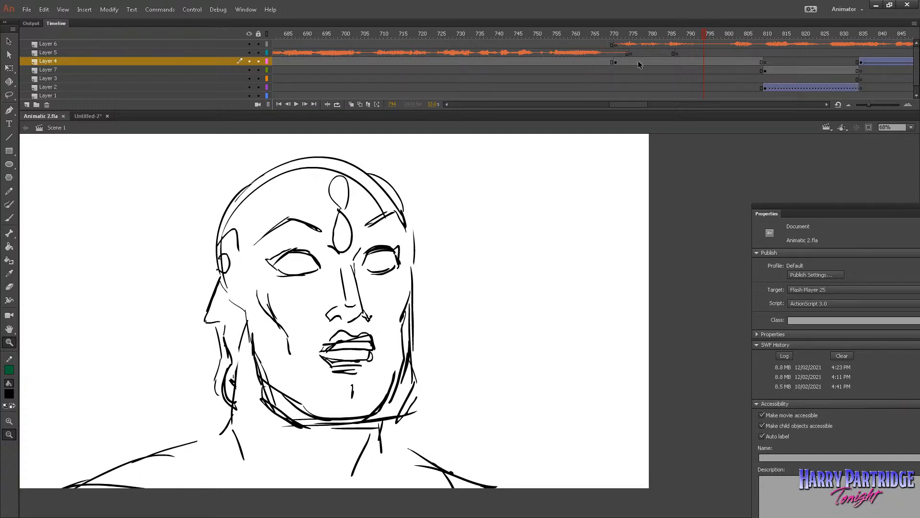
Step: Review the earlier coloured shots of the animatic, going back from frame 710 to the bee-filled head near frame 245
left_click(384, 43)
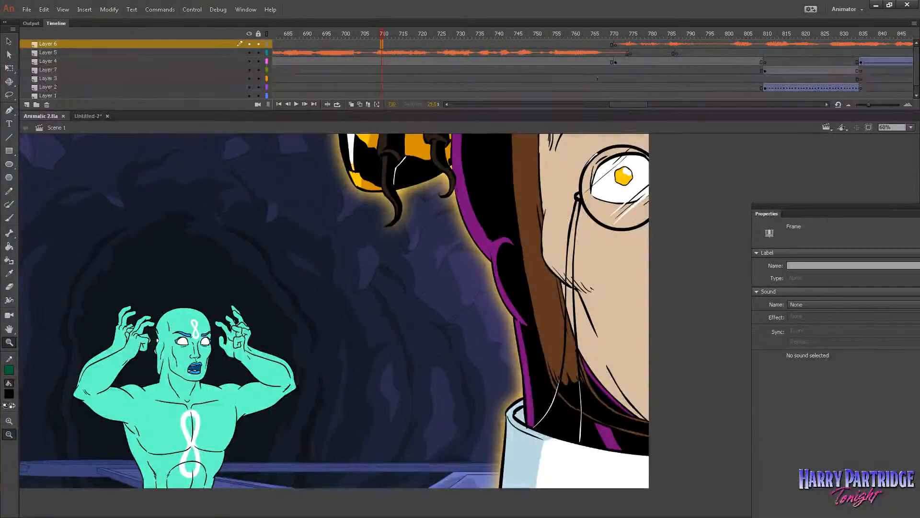
left_click_drag(625, 105, 602, 104)
left_click(373, 43)
left_click(308, 40)
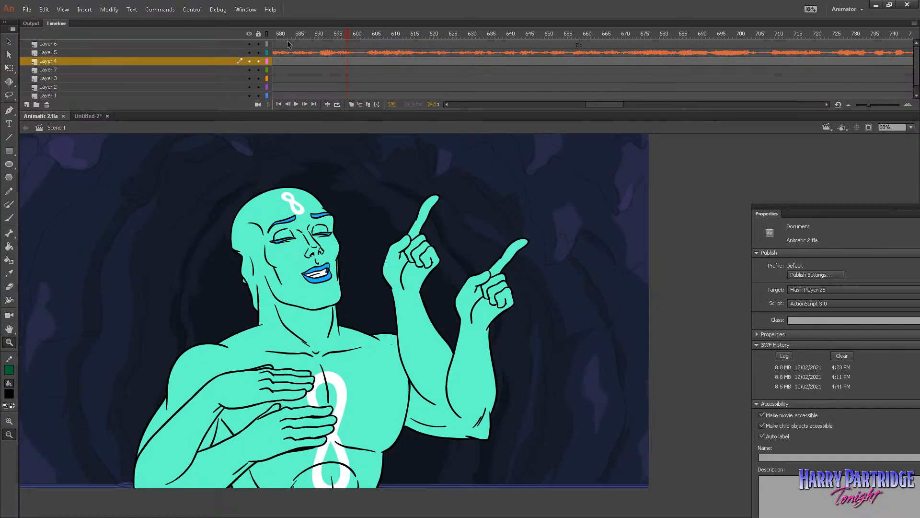
left_click(480, 42)
left_click(524, 43)
left_click_drag(607, 104, 570, 103)
left_click(461, 53)
left_click(337, 53)
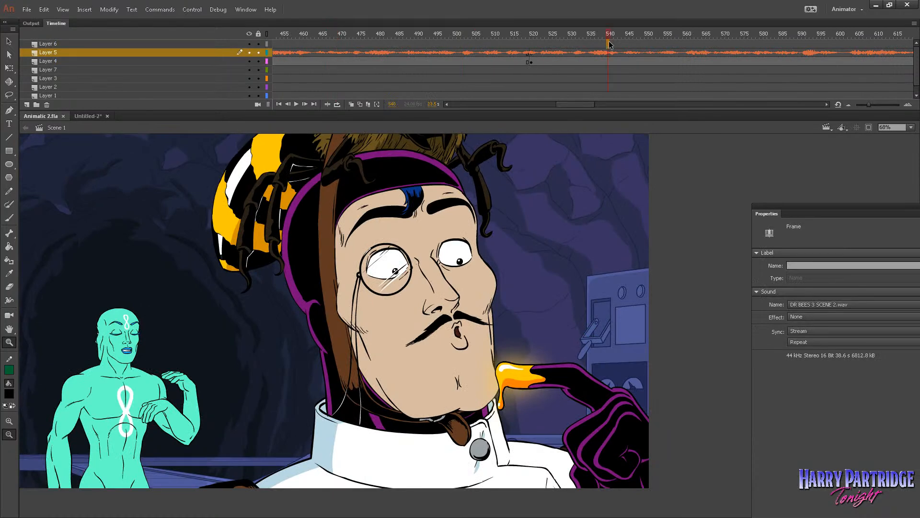
left_click(608, 43)
left_click(738, 36)
left_click_drag(577, 105, 521, 104)
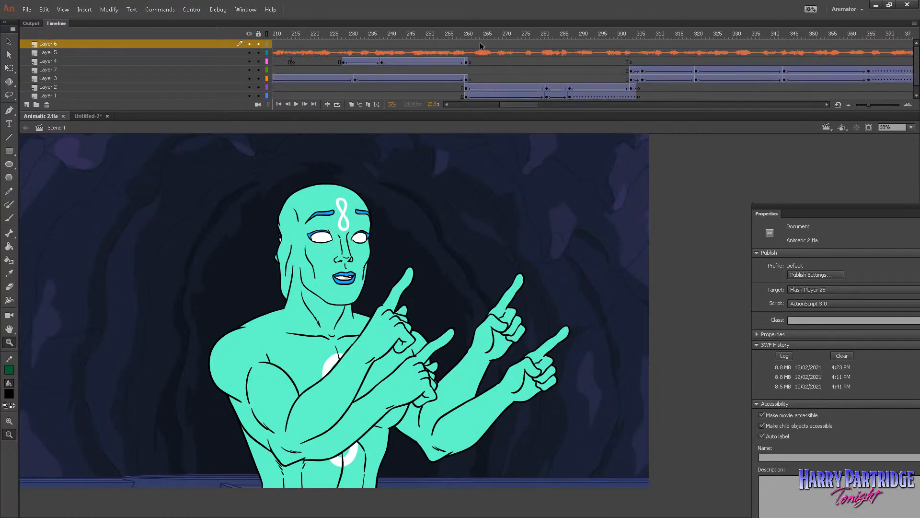
left_click(482, 44)
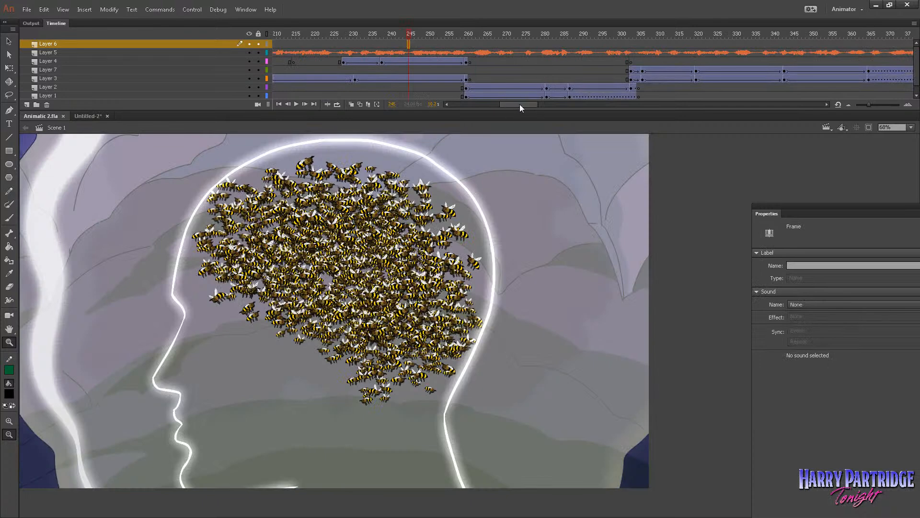
Step: Review the shots between frames 865 and 770, including the sketched head shot up to its end near frame 810
left_click_drag(519, 105, 625, 105)
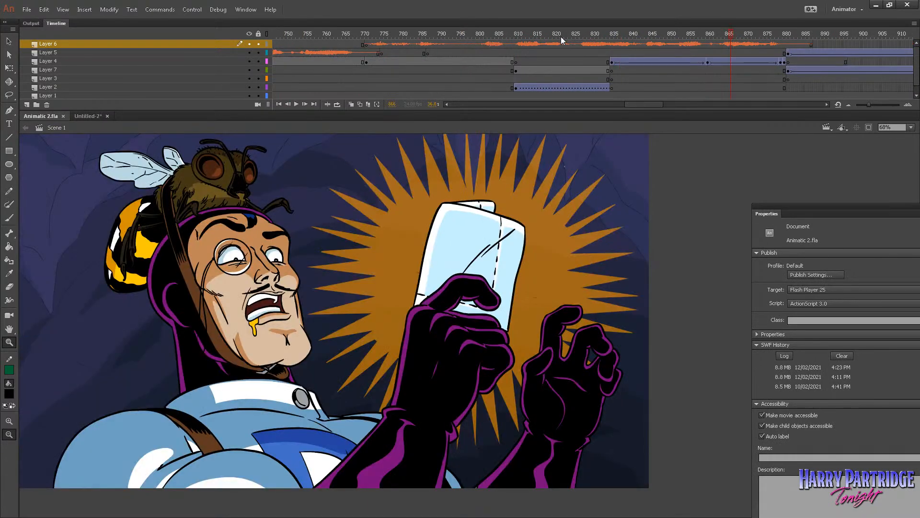
left_click(558, 33)
left_click_drag(652, 107, 642, 107)
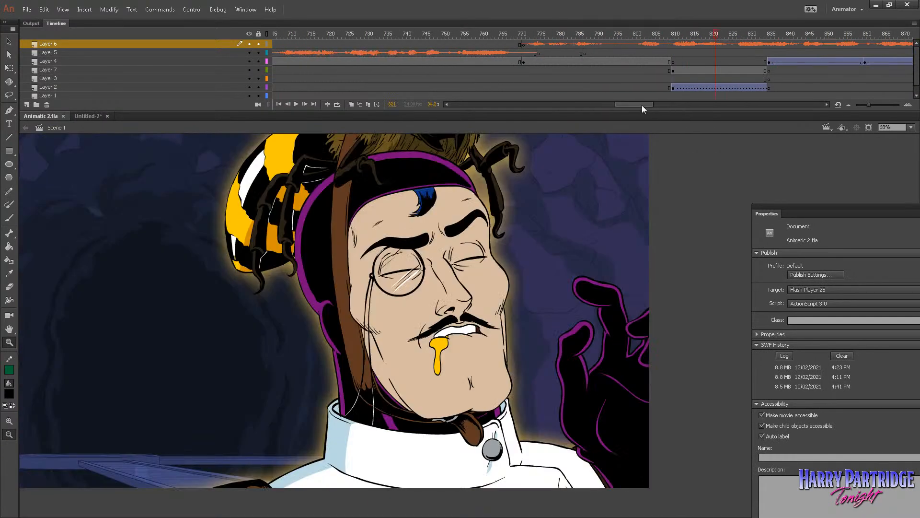
left_click(524, 44)
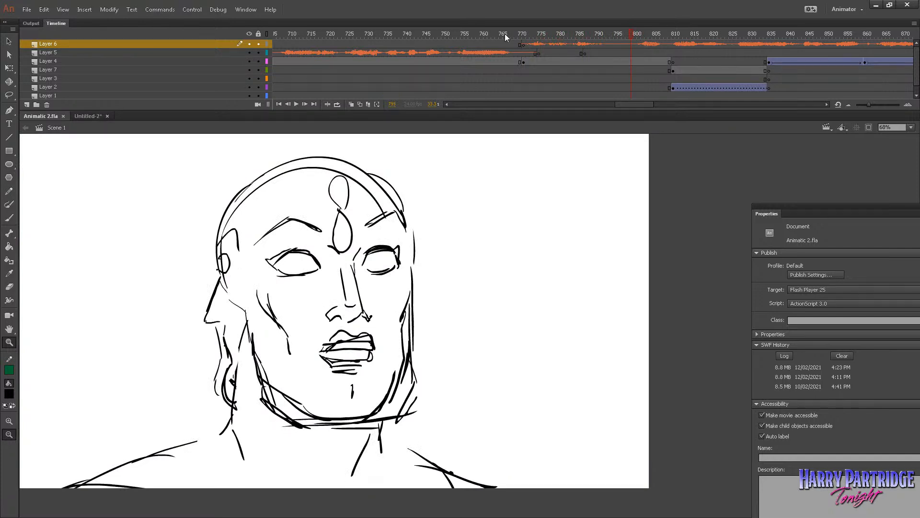
left_click(671, 43)
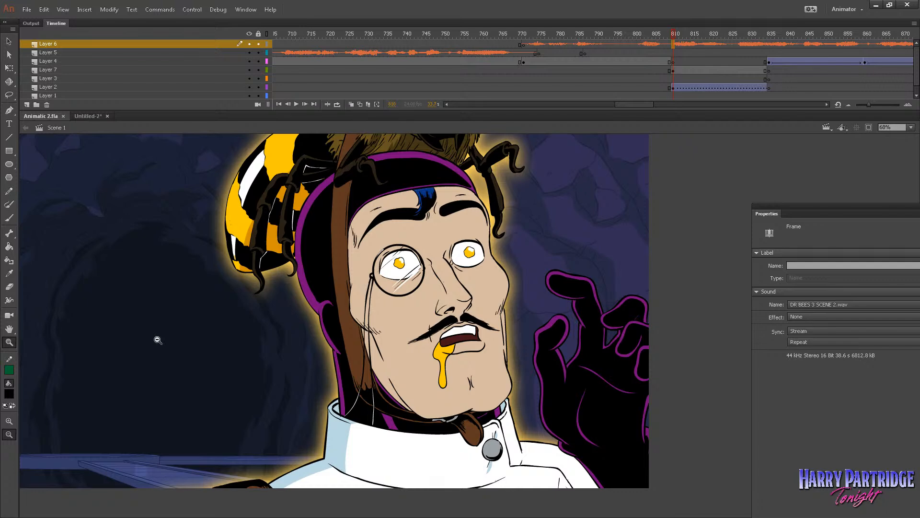
Step: Compare the sketched head at frame 773 with the coloured shot before it, and replay the sketched shot
left_click(531, 66)
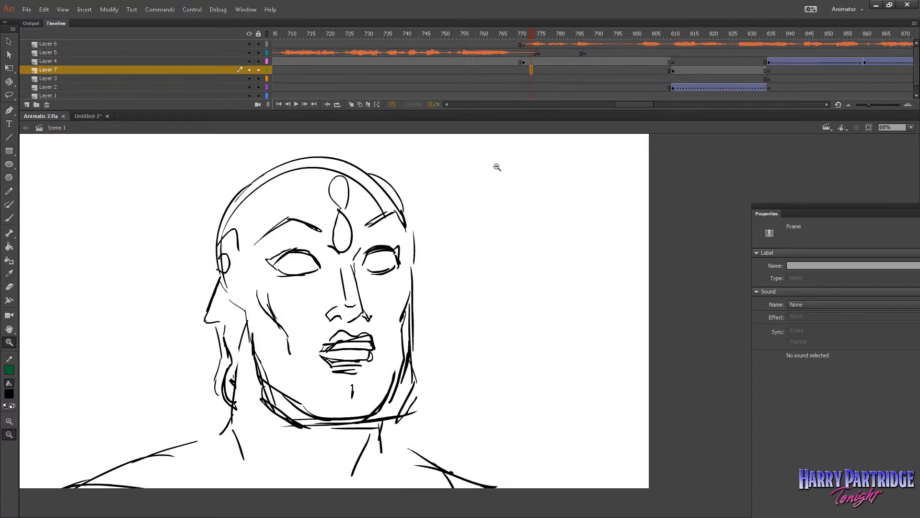
left_click(494, 51)
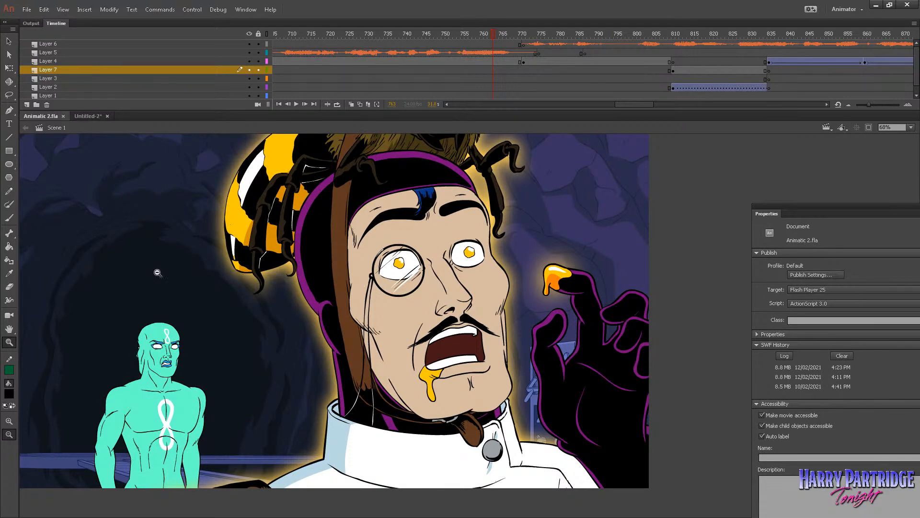
left_click(0, 382)
left_click(528, 33)
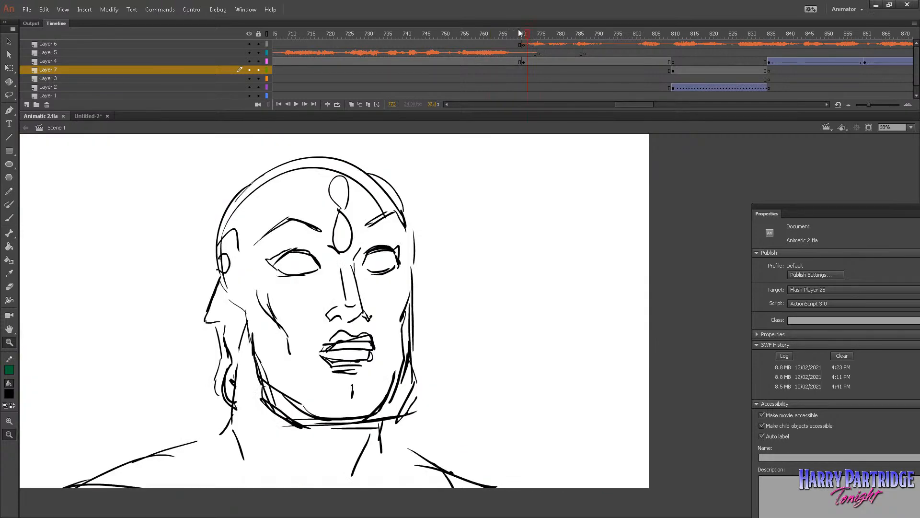
key("Return")
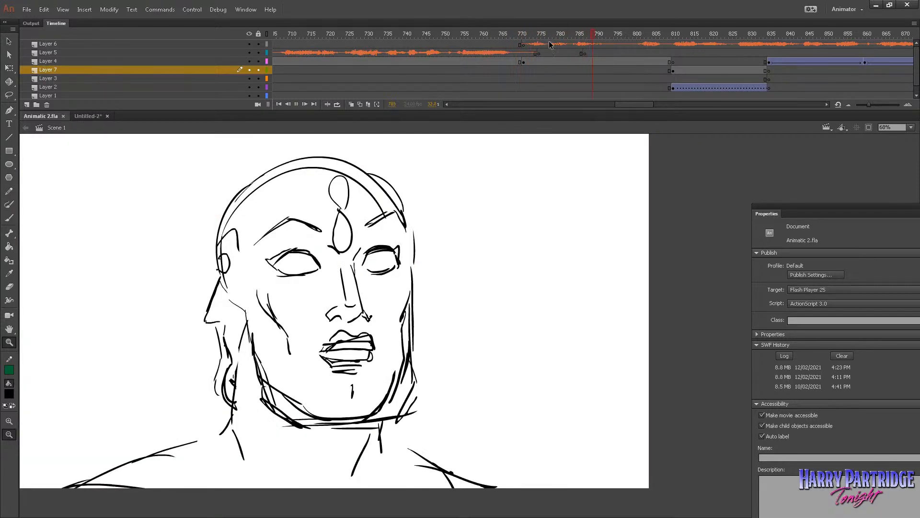
Step: Examine the small green figure's face up close in the coloured shot just before the sketched head
left_click(517, 61)
left_click_drag(131, 315, 218, 381)
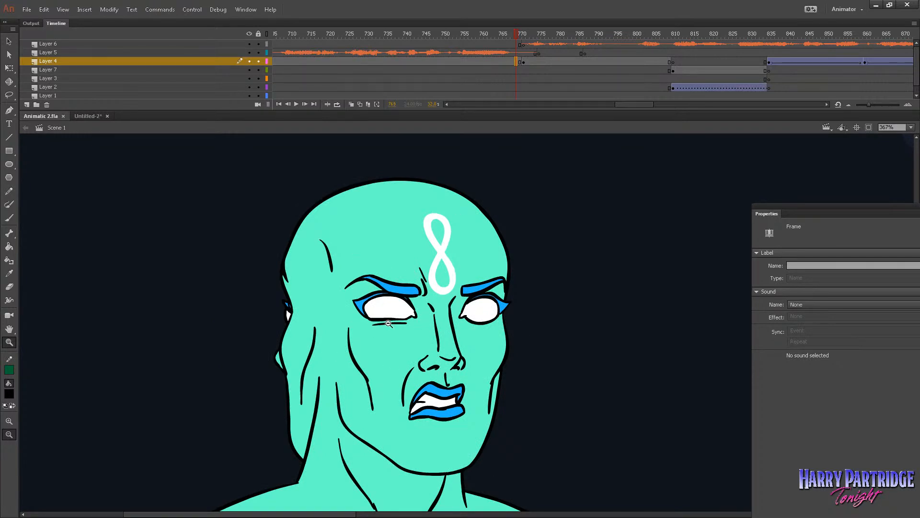
left_click(422, 311)
left_click(422, 311)
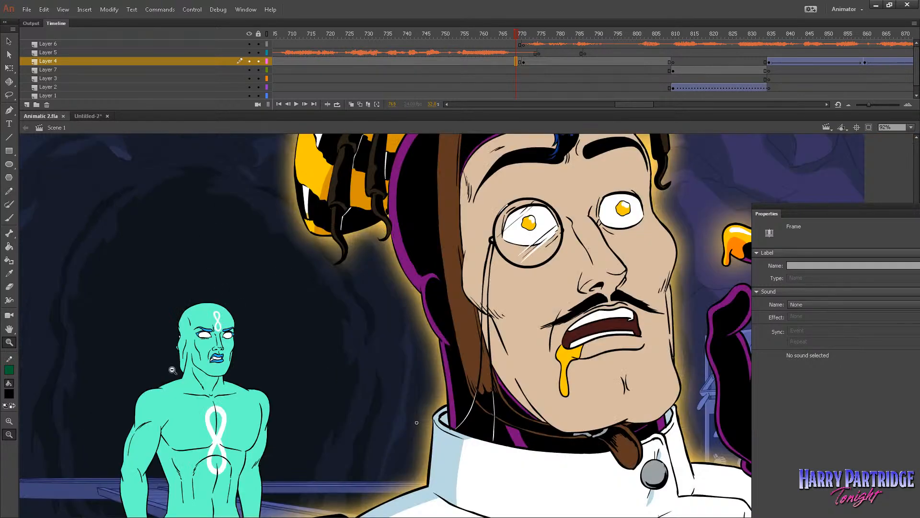
left_click(559, 44)
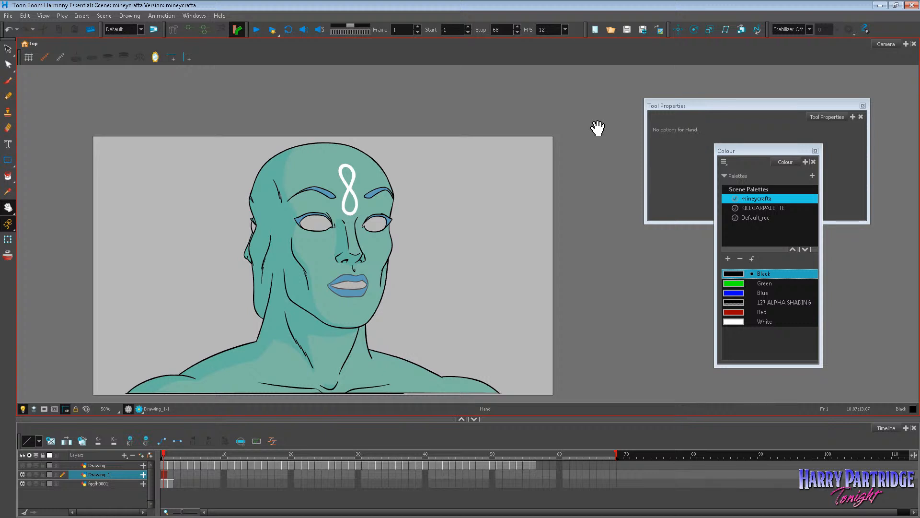
Step: Choose the White swatch and the Brush tool with the symbol on the green head's forehead in close-up
left_click_drag(402, 258, 370, 256)
scroll(365, 202, "up", 3)
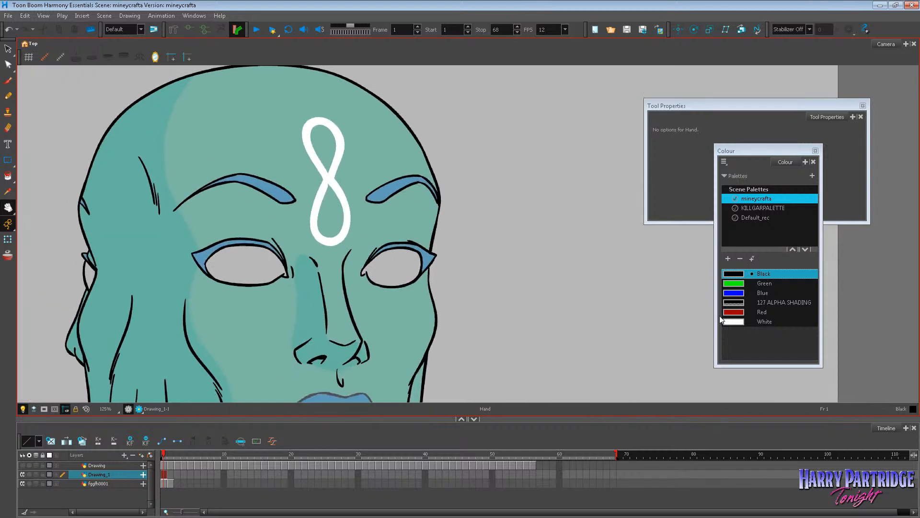
left_click(734, 322)
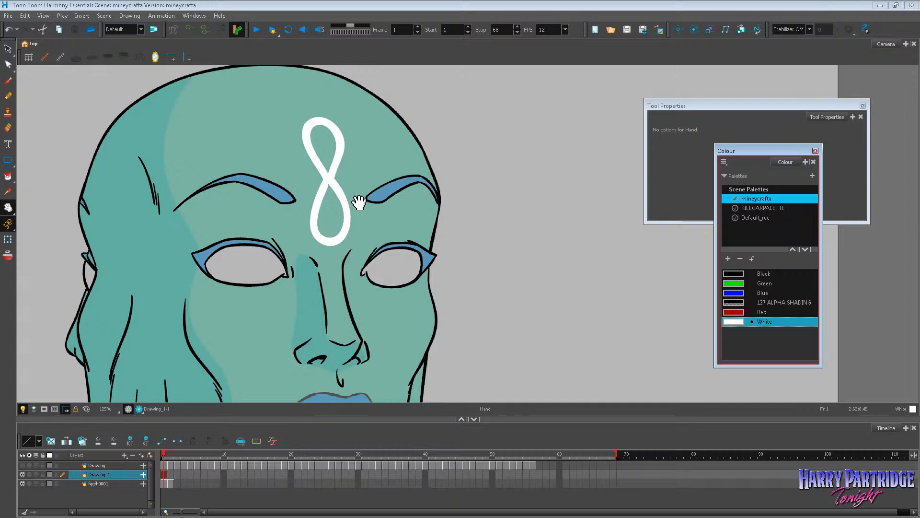
scroll(362, 200, "up", 2)
left_click_drag(335, 195, 412, 223)
left_click(7, 80)
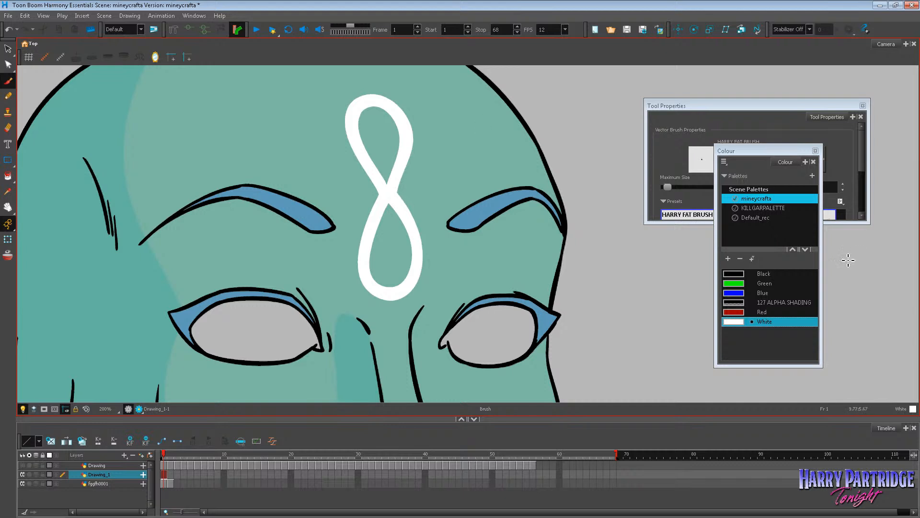
Step: Select the eyebrow and eye linework and cut it from the Drawing_1 layer
left_click(8, 48)
mouse_move(167, 192)
left_mouse_down()
mouse_move(160, 200)
mouse_move(175, 349)
mouse_move(342, 373)
mouse_move(335, 315)
mouse_move(351, 303)
mouse_move(437, 294)
mouse_move(486, 383)
mouse_move(551, 339)
mouse_move(570, 312)
mouse_move(548, 309)
mouse_move(565, 236)
mouse_move(550, 191)
mouse_move(452, 206)
mouse_move(431, 290)
mouse_move(377, 305)
mouse_move(324, 202)
mouse_move(252, 138)
left_mouse_up()
left_click(25, 15)
left_click(48, 40)
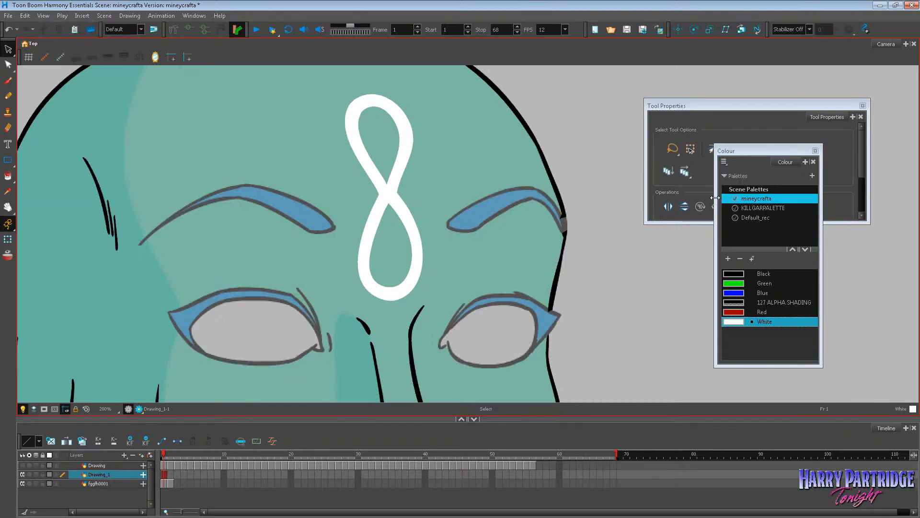
Step: Choose the Brush tool with the Black swatch and enlarge the Tool Properties window to show the presets
left_click(7, 80)
left_click(738, 274)
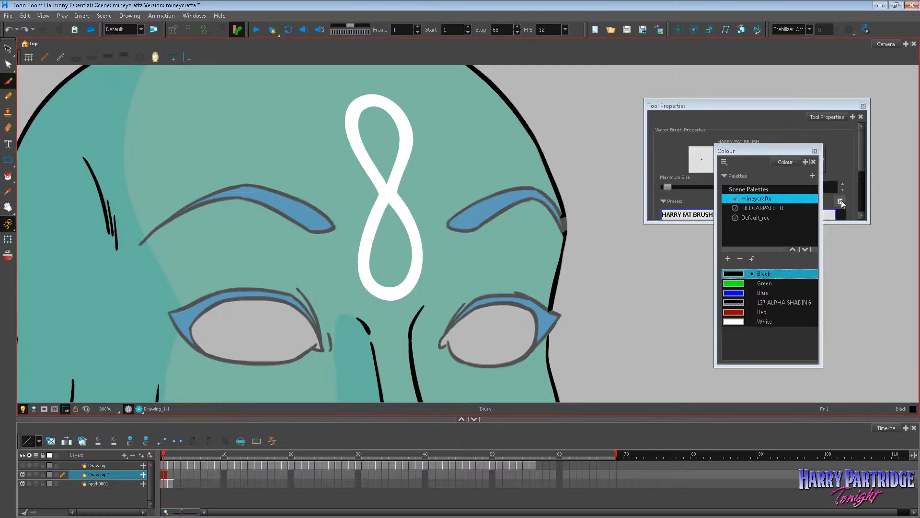
left_click(841, 203)
left_click(823, 219)
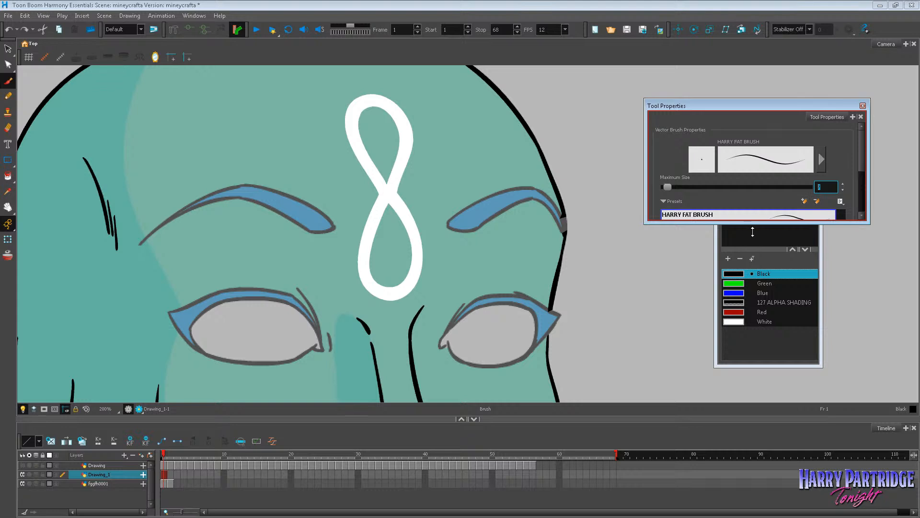
left_click_drag(752, 224, 752, 264)
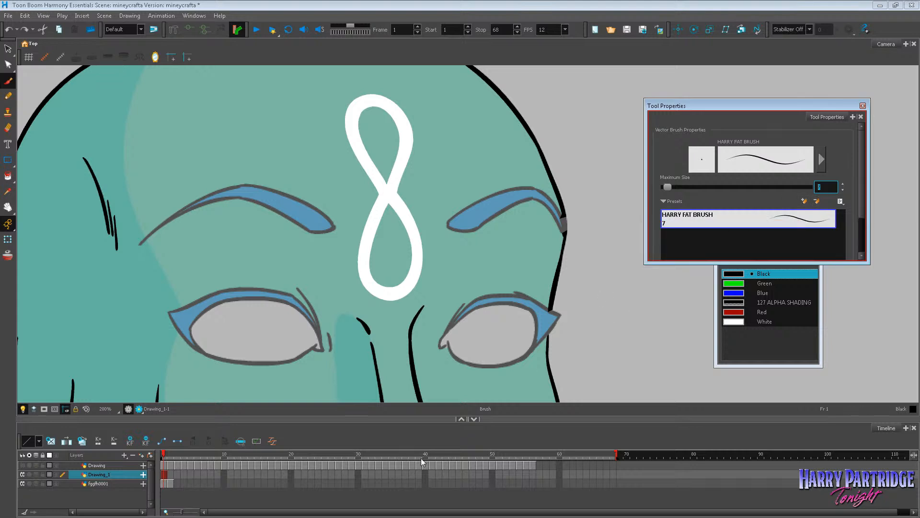
Step: Set the brush's maximum size to 9 and try a test stroke along the bridge of the nose
type("9")
key("Return")
key("alt+b")
mouse_move(420, 328)
left_mouse_down()
mouse_move(418, 401)
mouse_move(433, 401)
left_mouse_up()
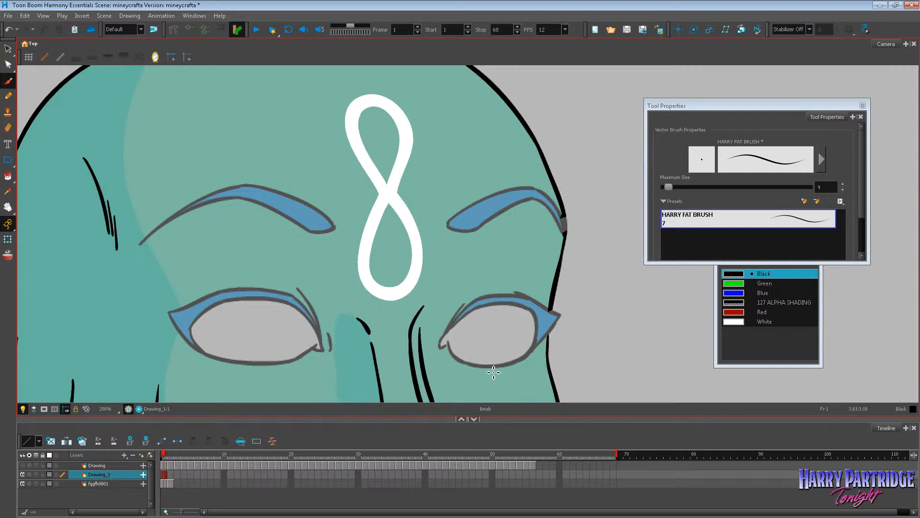
key("ctrl+z")
key("ctrl+z")
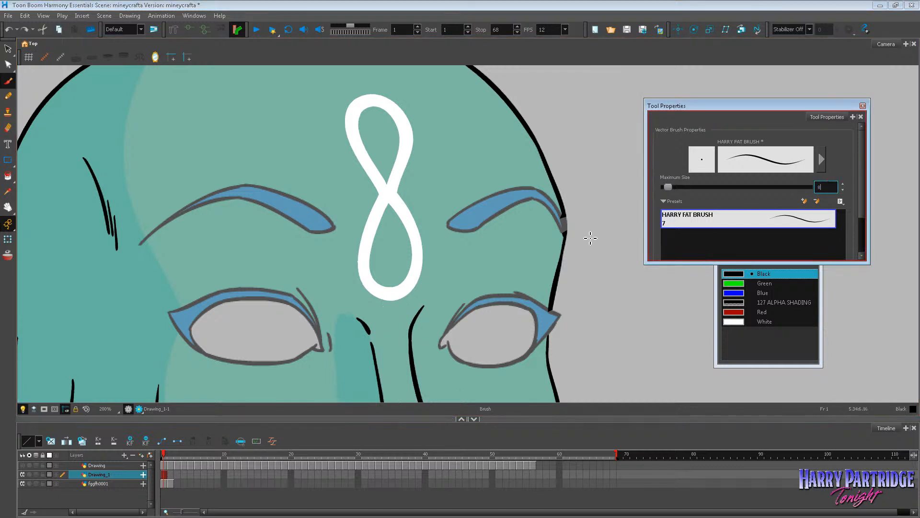
Step: Redraw the missing piece of the face outline beside the eyebrow with the black brush at size 8
left_click_drag(565, 214, 568, 297)
key("ctrl+z")
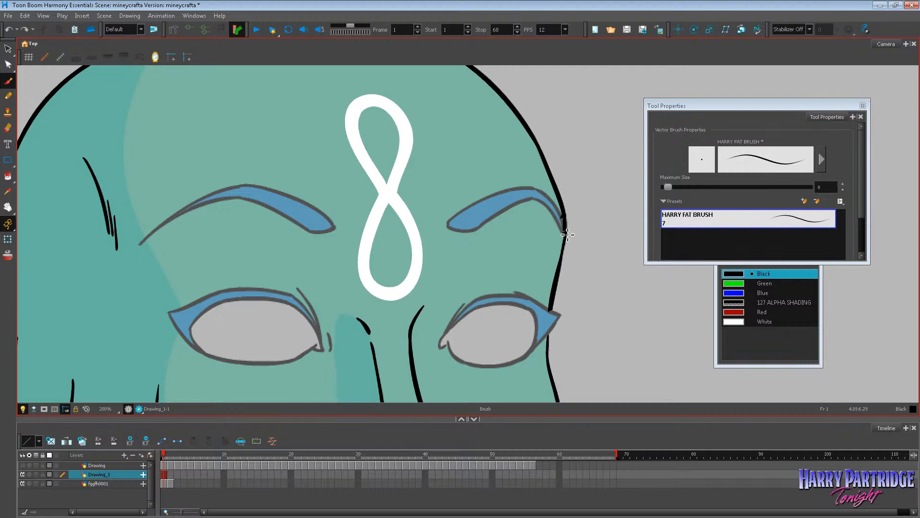
left_click_drag(567, 212, 566, 233)
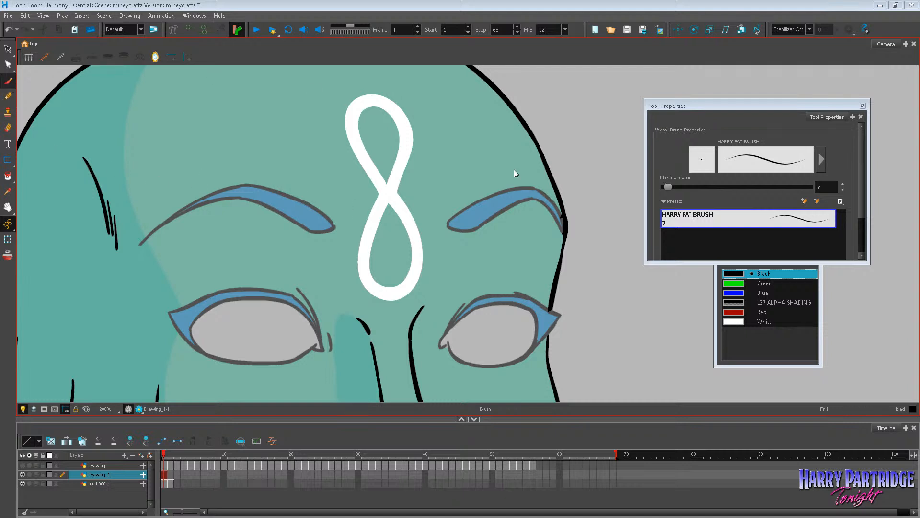
Step: Try a short black brush stroke on the face outline beside the eye and undo it
key("alt+e")
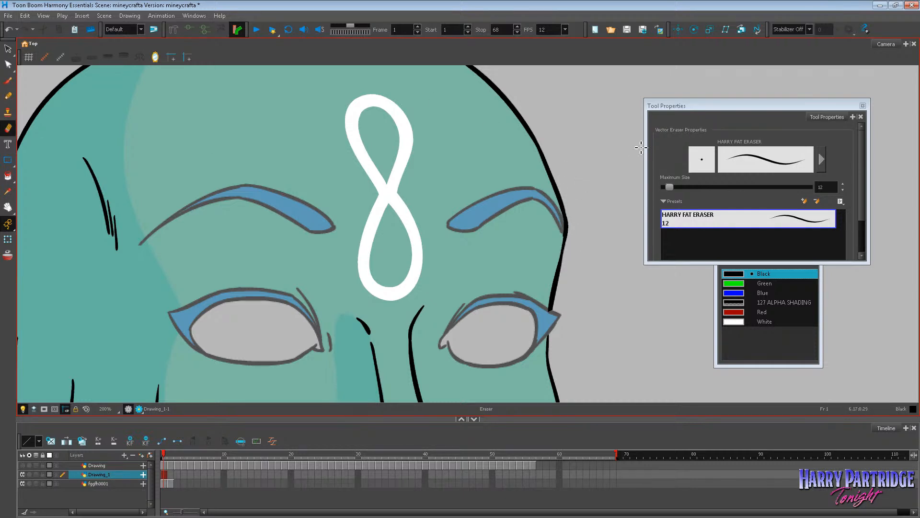
key("alt+b")
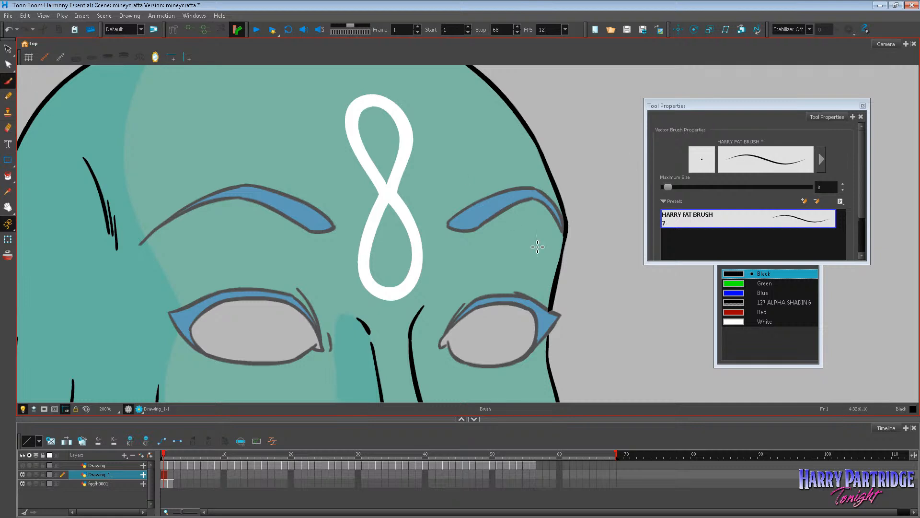
mouse_move(547, 335)
left_mouse_down()
mouse_move(554, 312)
mouse_move(548, 355)
left_mouse_up()
key("ctrl+z")
Step: Add a new drawing layer above Drawing_1 in the timeline
scroll(200, 125, "down", 5)
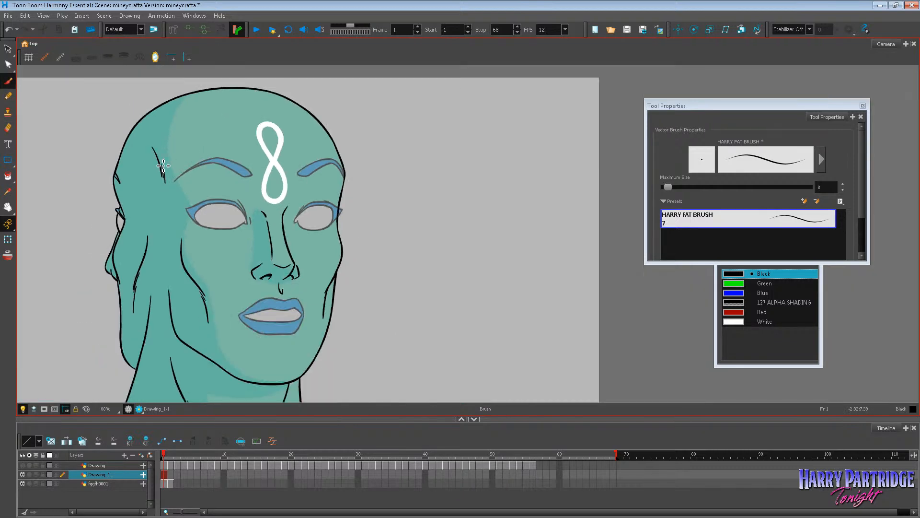
scroll(150, 181, "up", 1)
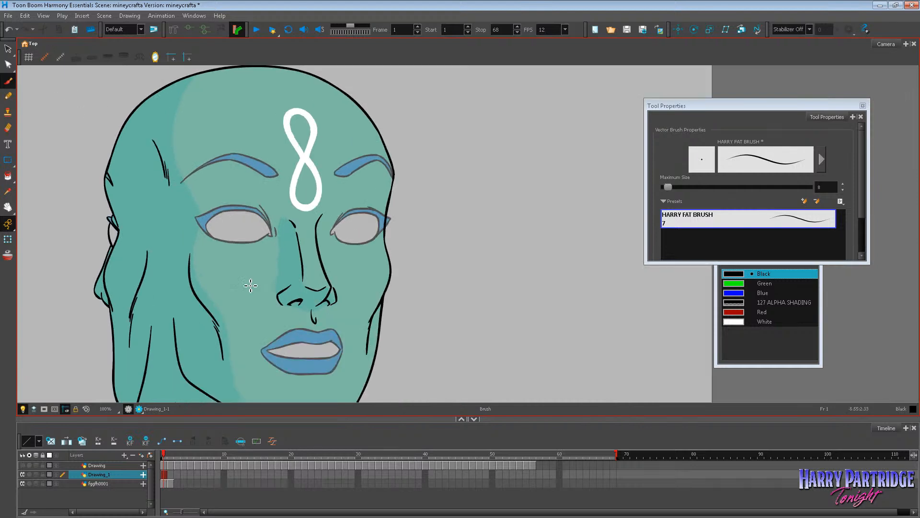
left_click(124, 455)
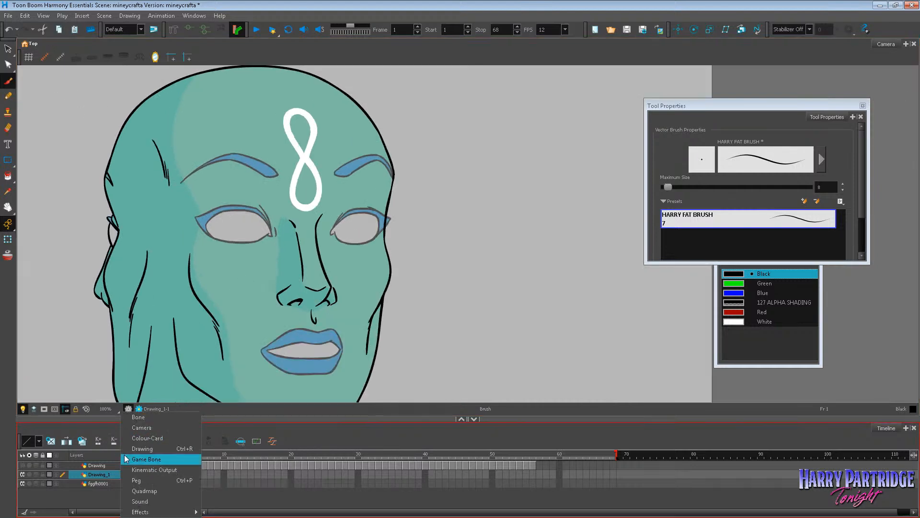
left_click(162, 447)
left_click(472, 280)
left_click(508, 280)
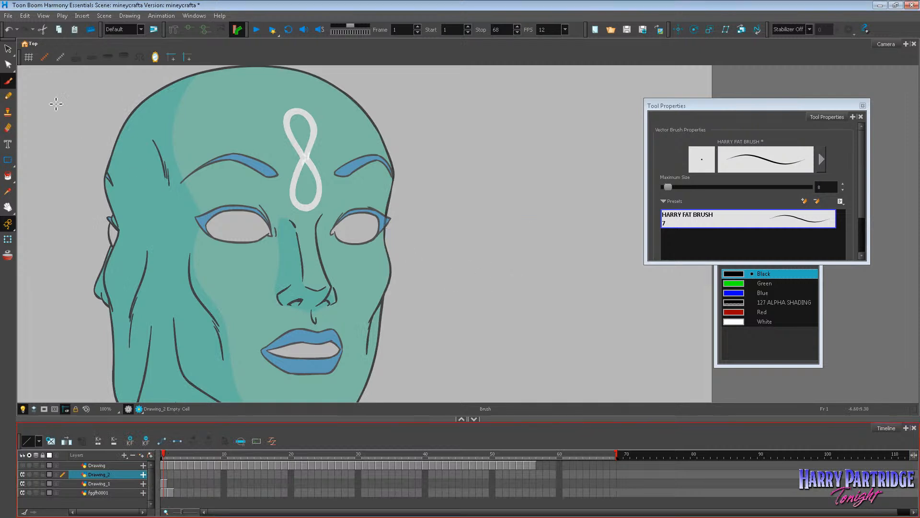
Step: Paste the cut eye and eyebrow linework onto the new Drawing_2 layer and deselect it
key("alt+s")
right_click(477, 181)
left_click(499, 242)
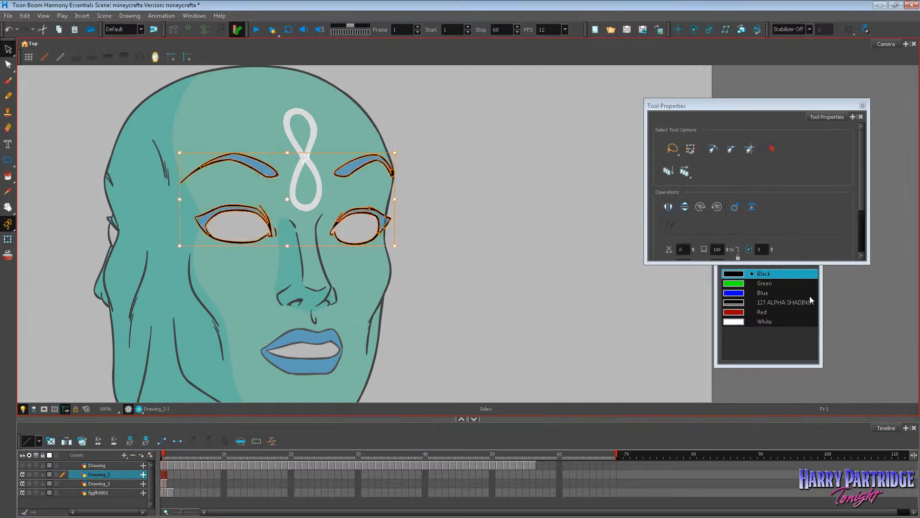
left_click(434, 202)
scroll(387, 154, "up", 5)
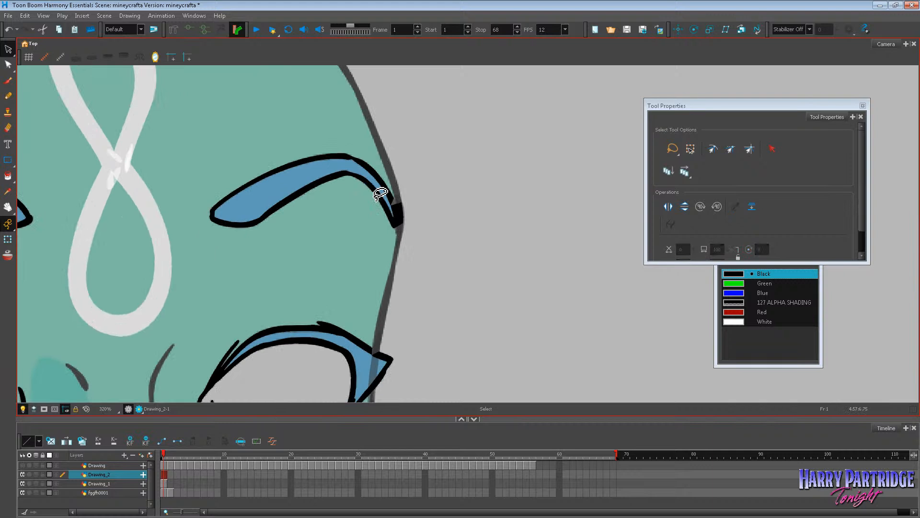
Step: Touch up the outer tip of the far eyebrow with a short black brush stroke
key("alt+b")
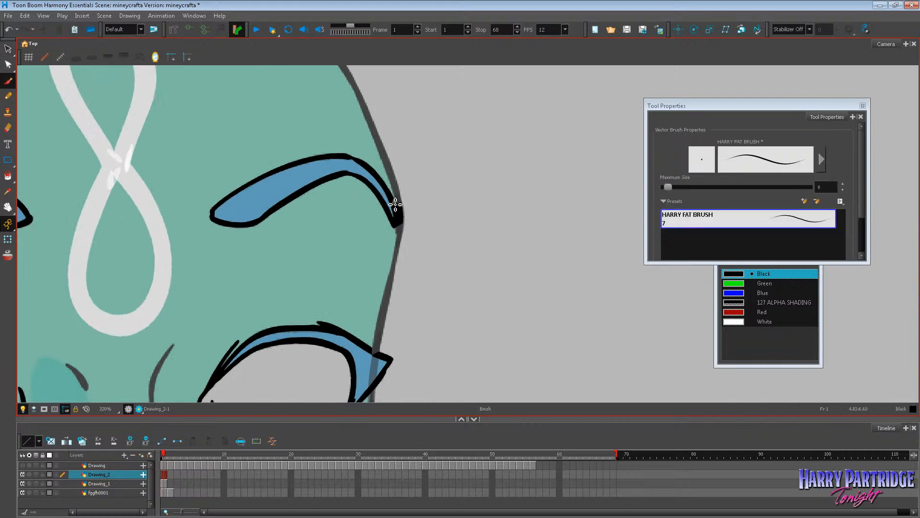
mouse_move(394, 200)
left_mouse_down()
mouse_move(401, 239)
mouse_move(397, 211)
left_mouse_up()
left_click_drag(374, 352, 384, 360)
key("ctrl+z")
Step: Try a short black brush stroke at the outer corner of the far eye and undo it
left_click(8, 209)
left_click_drag(19, 187, 50, 86)
key("alt+b")
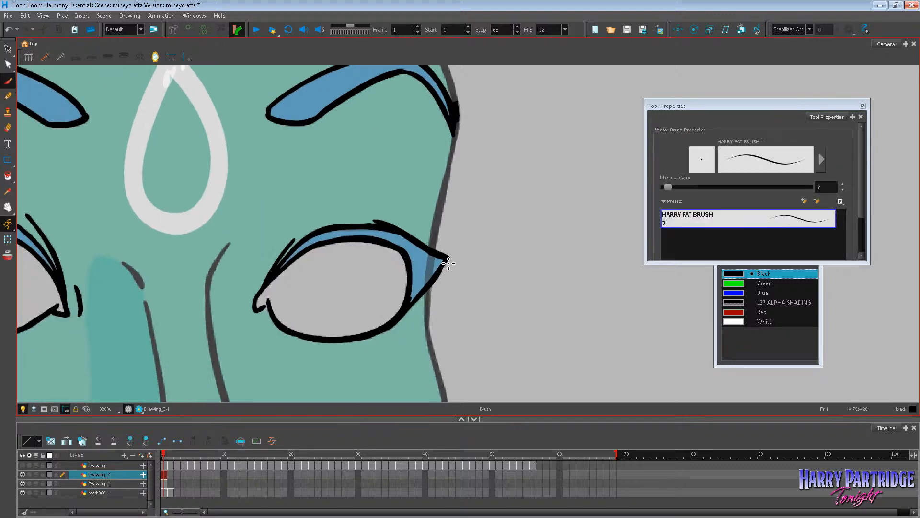
scroll(510, 224, "down", 5)
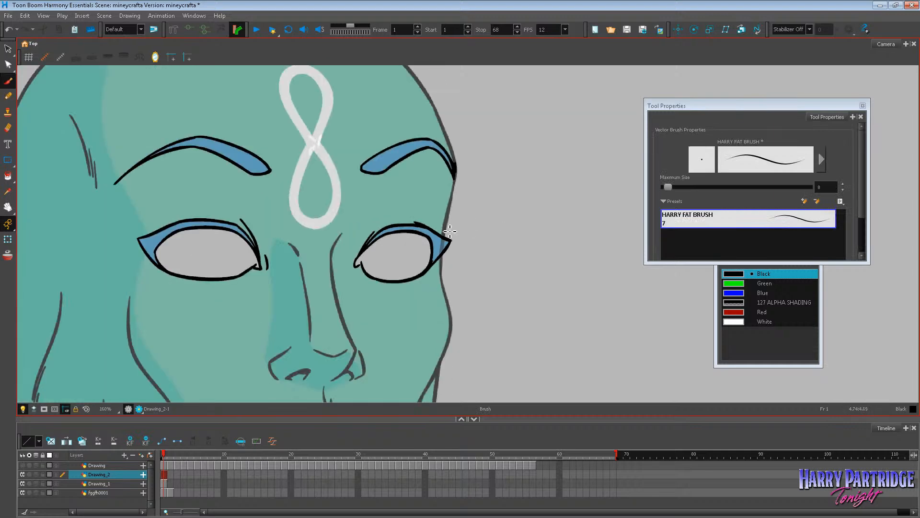
scroll(401, 268, "up", 6)
left_click_drag(336, 220, 342, 215)
key("ctrl+z")
scroll(393, 191, "down", 6)
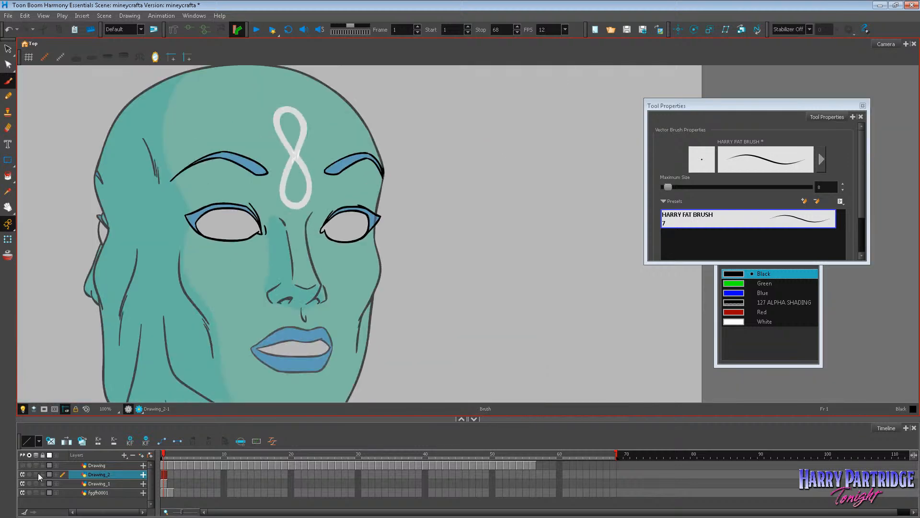
Step: Hide the Drawing_2 layer and make Drawing_1's first frame active with the shoulder area in view
left_click(23, 473)
scroll(249, 312, "down", 2)
scroll(266, 242, "up", 2)
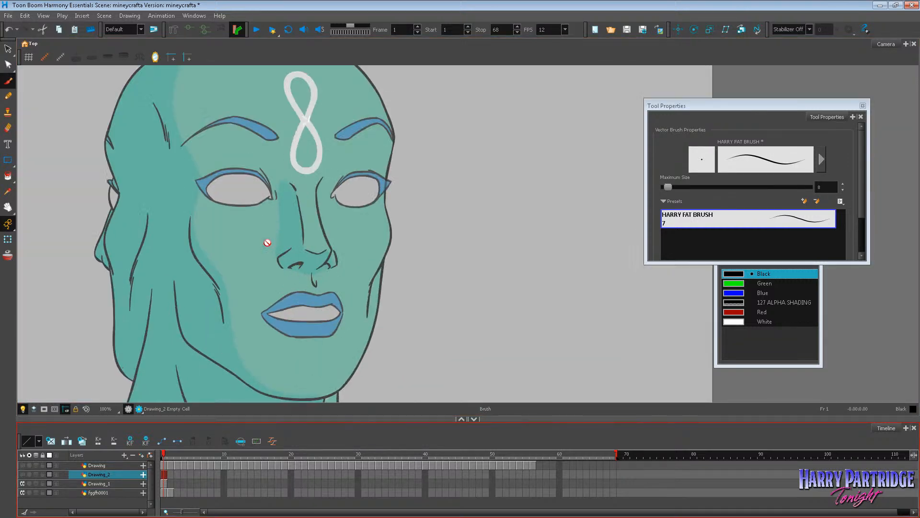
scroll(293, 276, "down", 1)
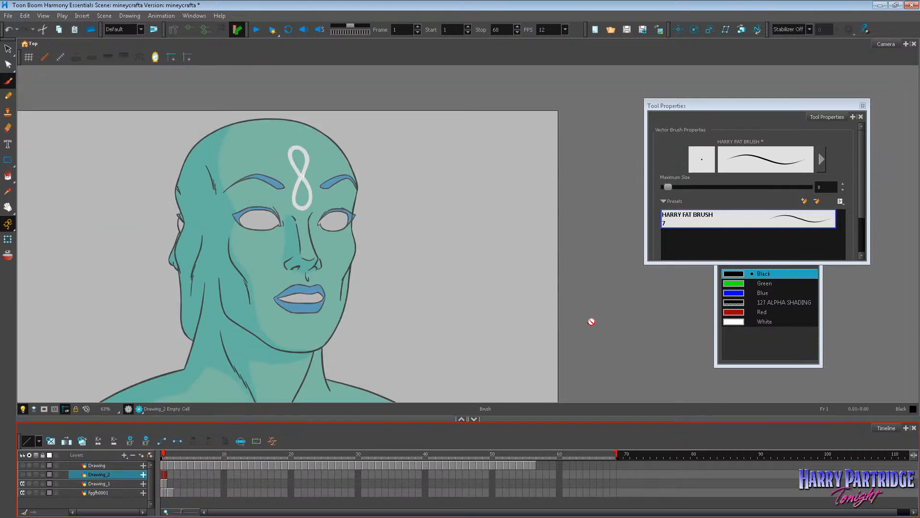
left_click(8, 207)
left_click_drag(345, 267, 362, 199)
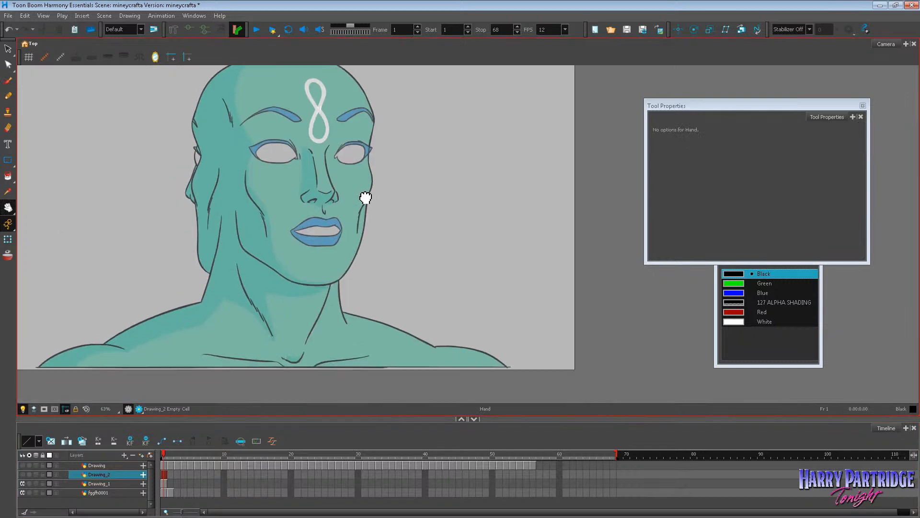
scroll(79, 370, "up", 4)
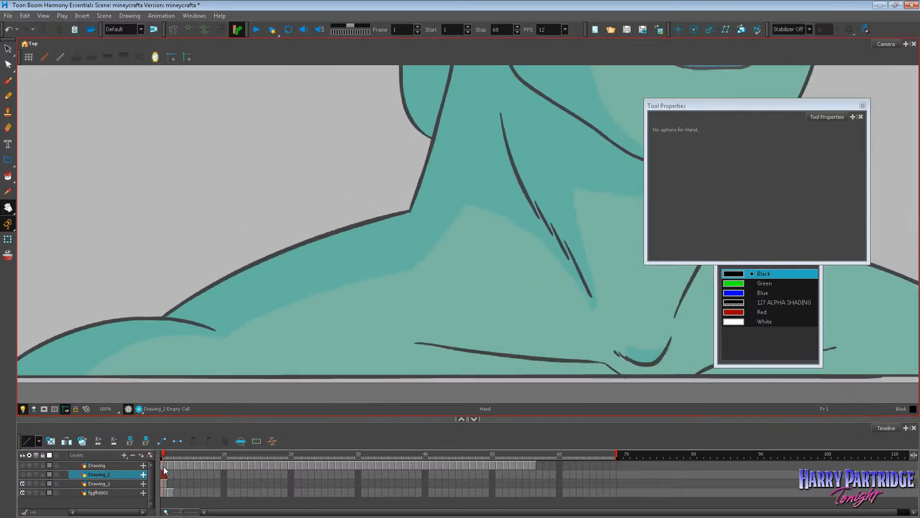
left_click(162, 482)
left_click_drag(192, 308, 203, 312)
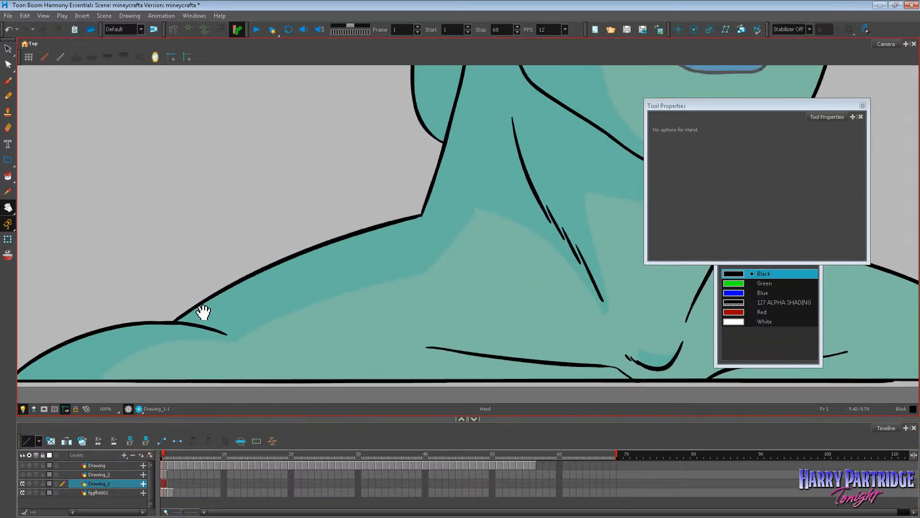
Step: Set up the pencil with the Blue swatch and a maximum size of 1
left_click(733, 292)
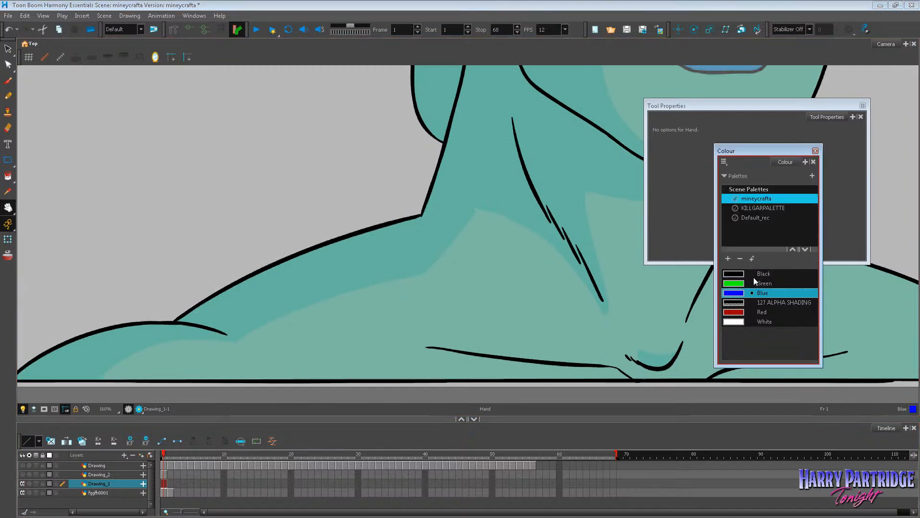
key("alt+x")
left_click_drag(91, 396, 165, 340)
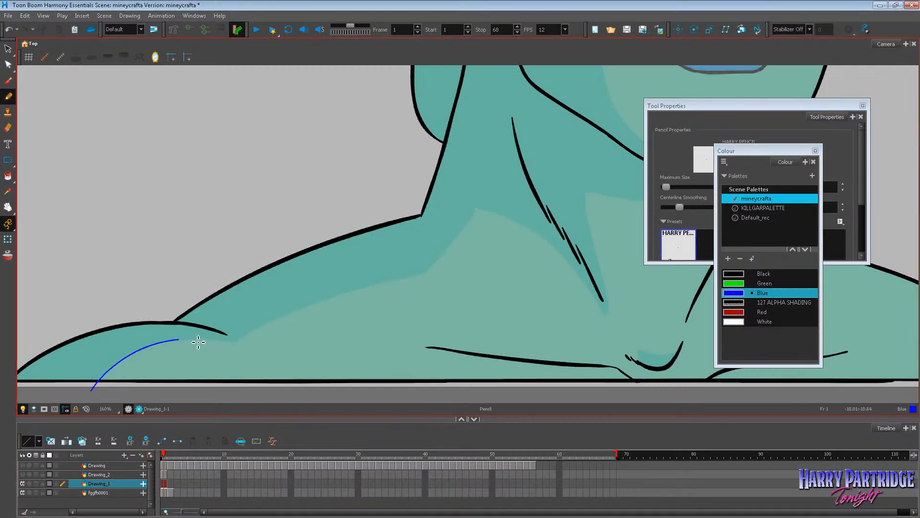
key("ctrl+z")
left_click(832, 229)
double_click(825, 187)
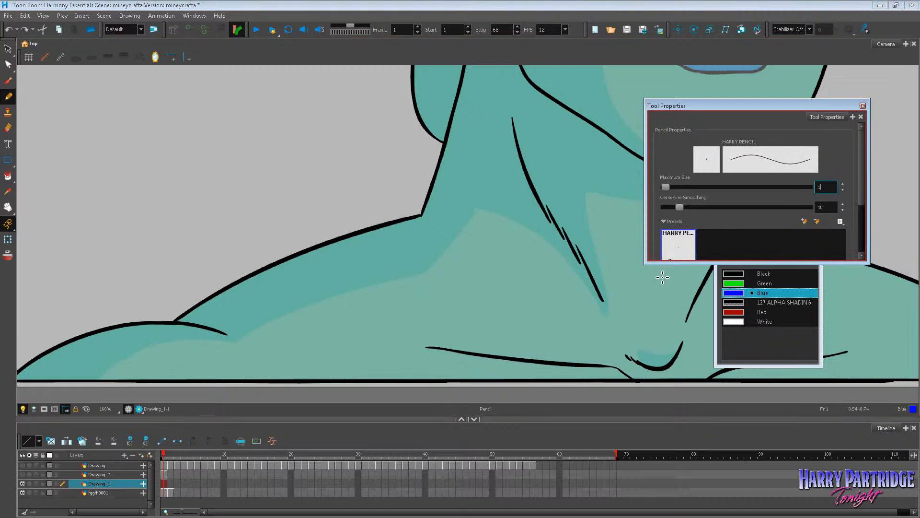
Step: Trace the edge of the shading along the shoulder and up the neck on Drawing_1 with the blue pencil
mouse_move(98, 381)
left_mouse_down()
mouse_move(181, 343)
mouse_move(232, 345)
left_mouse_up()
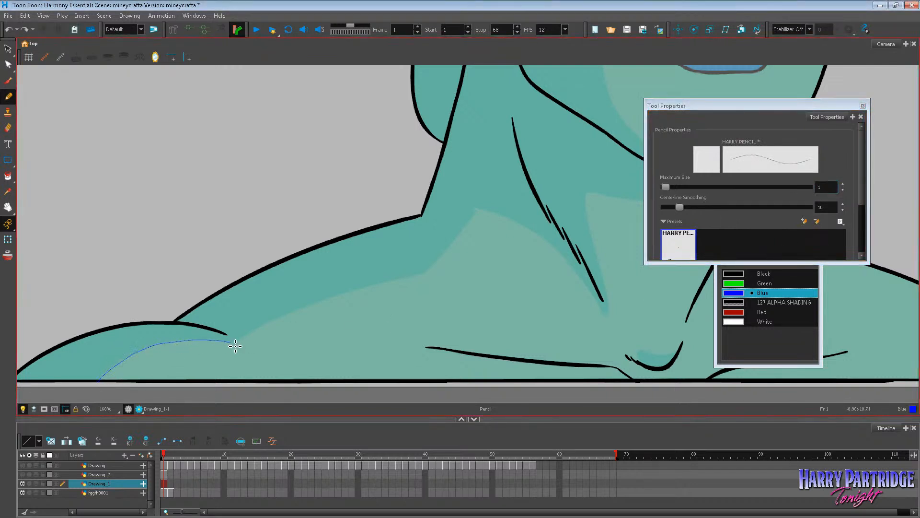
key("ctrl+z")
mouse_move(95, 384)
left_mouse_down()
mouse_move(160, 347)
mouse_move(247, 345)
mouse_move(313, 306)
mouse_move(424, 272)
left_mouse_up()
key("ctrl+z")
mouse_move(232, 345)
left_mouse_down()
mouse_move(319, 303)
mouse_move(372, 289)
left_mouse_up()
mouse_move(427, 279)
left_mouse_down()
mouse_move(471, 226)
mouse_move(526, 230)
mouse_move(595, 289)
left_mouse_up()
key("ctrl+z")
mouse_move(474, 209)
left_mouse_down()
mouse_move(555, 254)
mouse_move(604, 313)
mouse_move(584, 189)
left_mouse_up()
Step: Trace the lower edge of the jaw's shadow across the neck with the blue pencil
left_click(8, 209)
mouse_move(594, 314)
left_mouse_down()
mouse_move(389, 303)
mouse_move(285, 335)
left_mouse_up()
key("alt+/")
mouse_move(280, 218)
left_mouse_down()
mouse_move(385, 233)
mouse_move(416, 223)
mouse_move(322, 223)
mouse_move(414, 216)
mouse_move(453, 184)
left_mouse_up()
key("ctrl+z")
Step: Trace the shadow edge from the top of the head down the forehead to the near eye in blue
key("space")
mouse_move(175, 162)
left_mouse_down()
mouse_move(343, 308)
mouse_move(369, 283)
mouse_move(361, 357)
left_mouse_up()
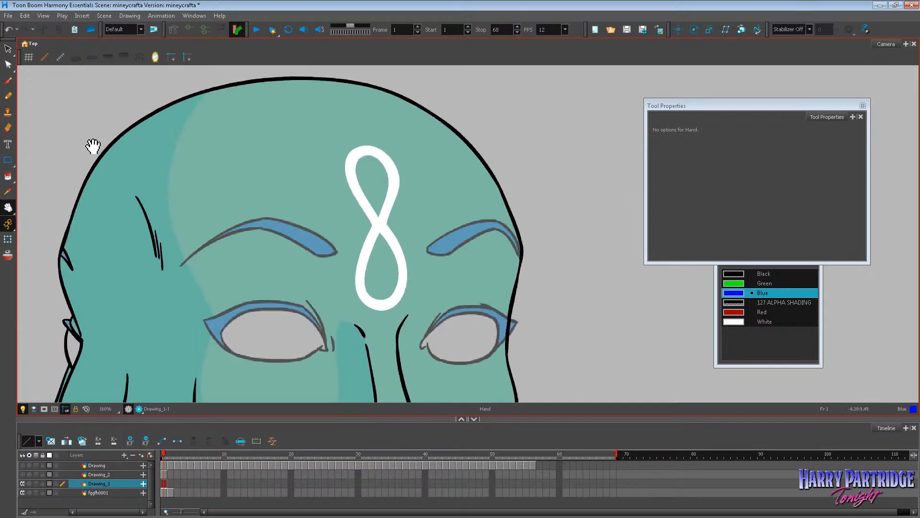
left_click_drag(207, 91, 177, 158)
key("ctrl+z")
mouse_move(207, 91)
left_mouse_down()
mouse_move(179, 146)
mouse_move(171, 206)
mouse_move(214, 331)
left_mouse_up()
Step: Continue the blue shadow line from the near eye's outer corner down along the cheek
left_click(7, 207)
left_click_drag(317, 341, 334, 204)
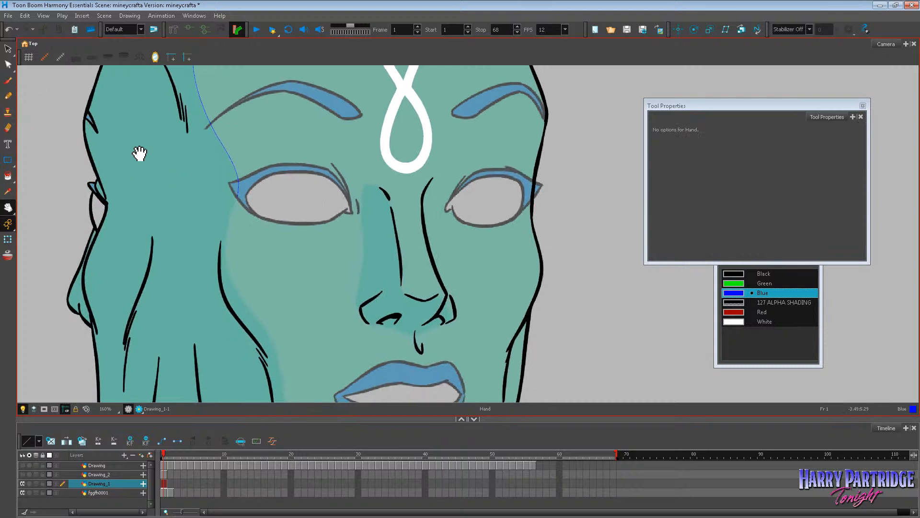
left_click(8, 95)
mouse_move(235, 222)
left_mouse_down()
mouse_move(232, 284)
mouse_move(264, 336)
left_mouse_up()
key("ctrl+z")
mouse_move(242, 193)
left_mouse_down()
mouse_move(233, 252)
mouse_move(246, 297)
left_mouse_up()
key("ctrl+z")
mouse_move(238, 194)
left_mouse_down()
mouse_move(235, 269)
mouse_move(279, 362)
mouse_move(280, 387)
left_mouse_up()
Step: Extend the blue shadow line from the lower cheek around the jaw to the end of the chin
left_click(9, 207)
left_click_drag(410, 333, 354, 155)
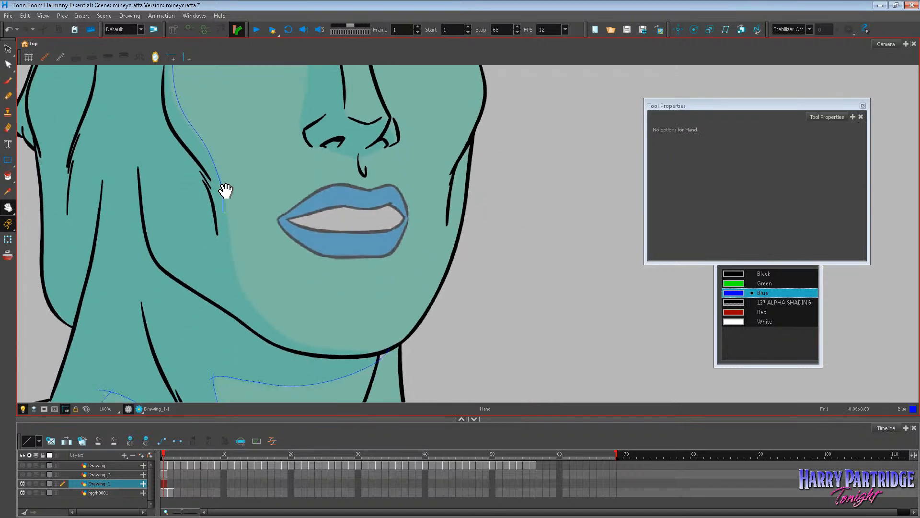
key("alt+slash")
mouse_move(224, 194)
left_mouse_down()
mouse_move(237, 271)
mouse_move(258, 315)
mouse_move(301, 347)
mouse_move(386, 351)
left_mouse_up()
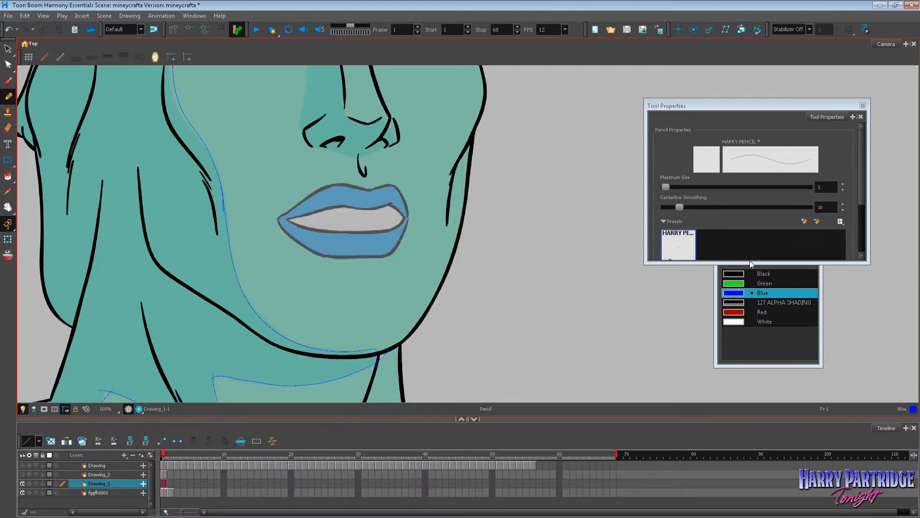
Step: Outline the shaded area of the nose, along its side, bridge and underside, with the blue pencil
scroll(441, 211, "down", 4)
scroll(441, 207, "up", 5)
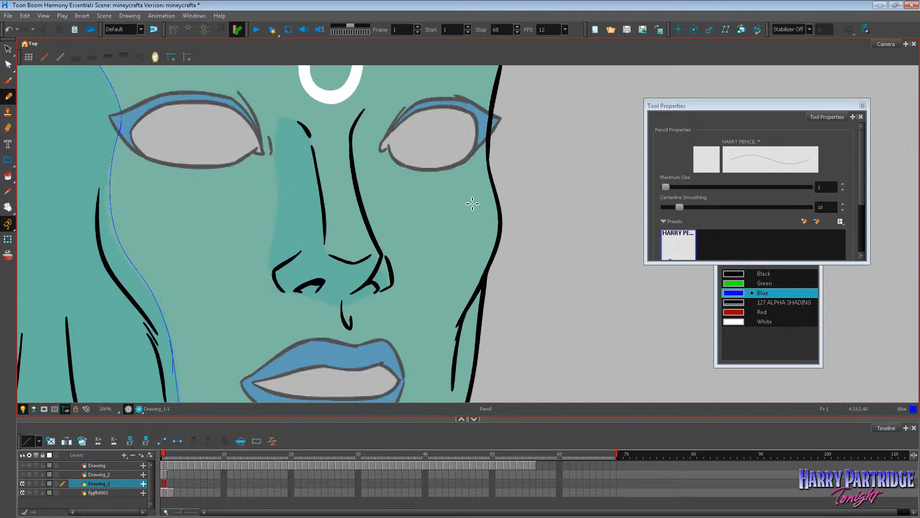
mouse_move(276, 157)
left_mouse_down()
mouse_move(289, 120)
mouse_move(298, 123)
left_mouse_up()
mouse_move(276, 160)
left_mouse_down()
mouse_move(276, 281)
mouse_move(338, 309)
mouse_move(350, 306)
mouse_move(305, 299)
mouse_move(346, 306)
mouse_move(386, 292)
mouse_move(378, 267)
left_mouse_up()
key("ctrl+z")
left_click_drag(329, 248, 380, 269)
left_click_drag(309, 133, 313, 150)
scroll(302, 243, "down", 2)
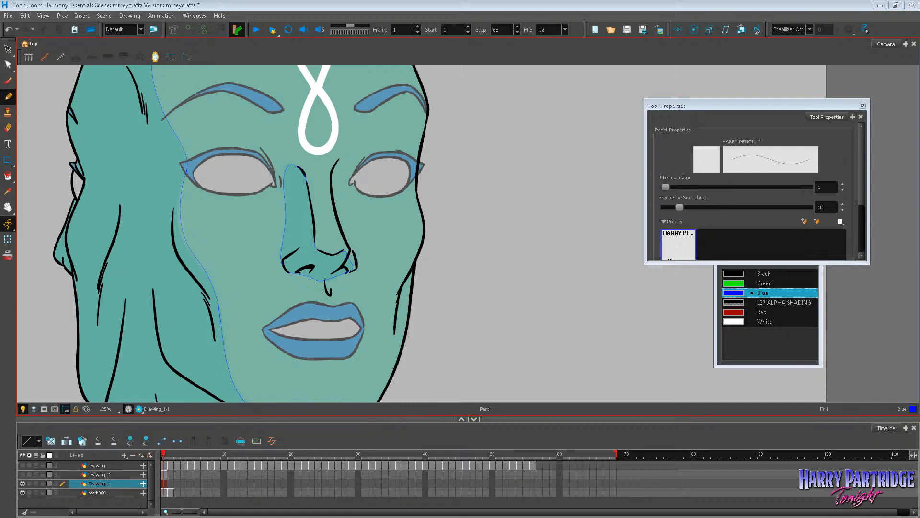
Step: Hide the coloured reference layer and show Drawing_2 to view the head's linework alone
key("space")
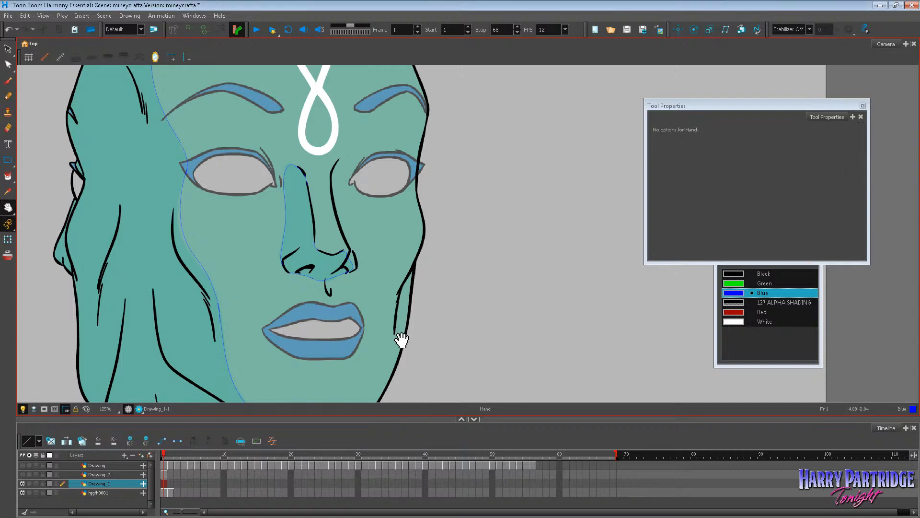
left_click_drag(335, 418, 334, 319)
left_click(22, 394)
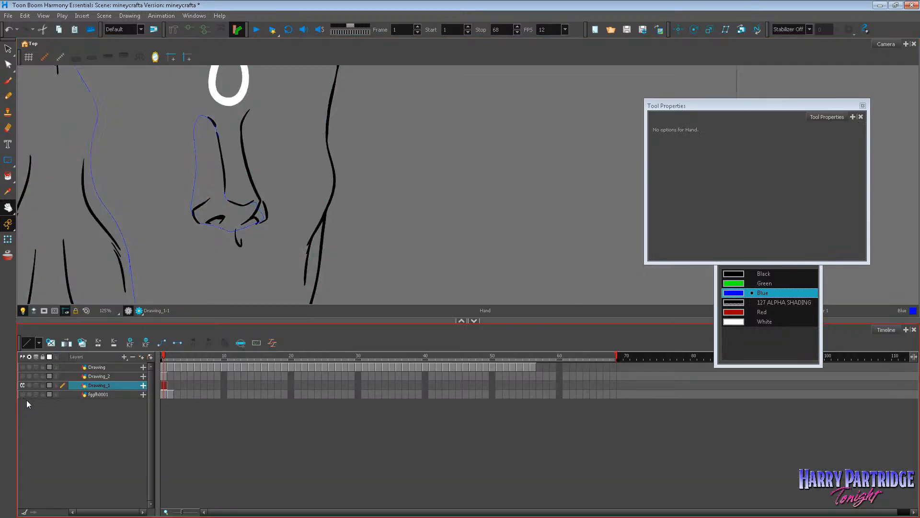
left_click(24, 377)
left_click_drag(267, 321, 261, 506)
left_click_drag(216, 385, 346, 367)
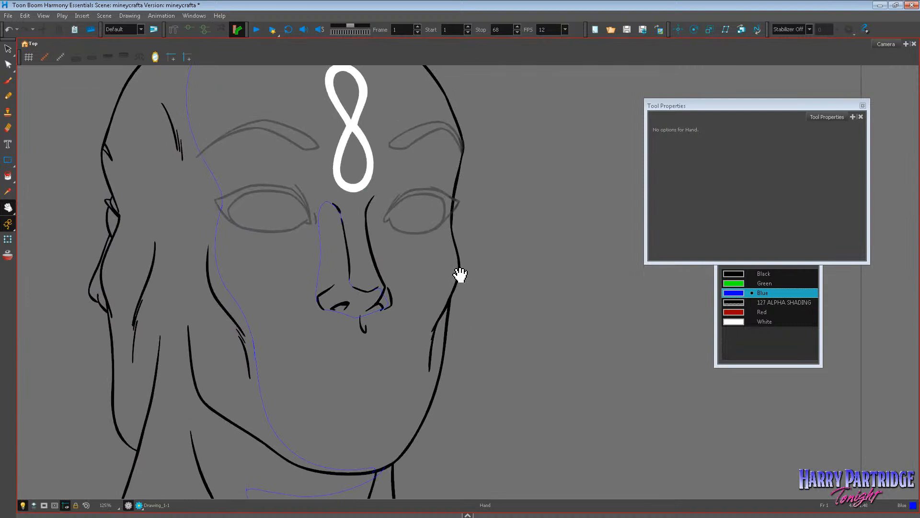
left_click_drag(461, 275, 466, 282)
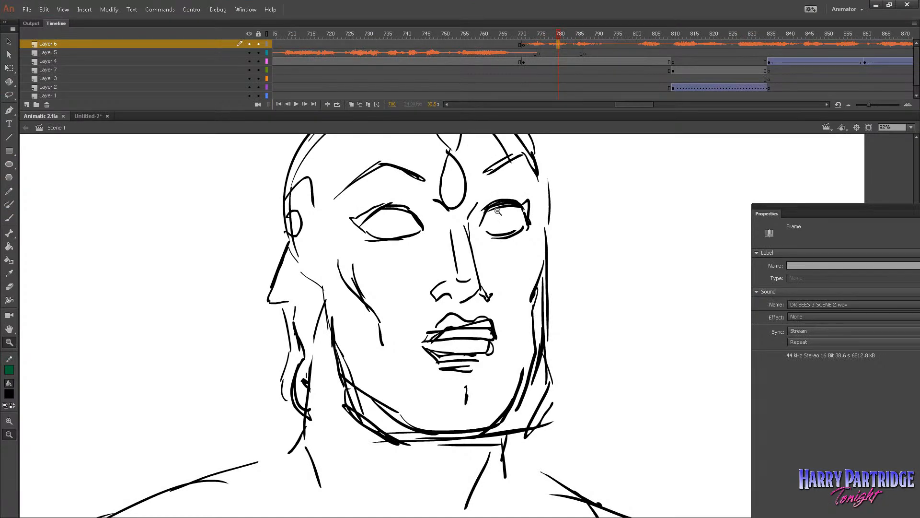
Step: Switch to Animatic 2.fla in Adobe Animate, zoom out and play the animatic from about frame 750
left_click(501, 211)
key("y")
left_click(443, 36)
key("Return")
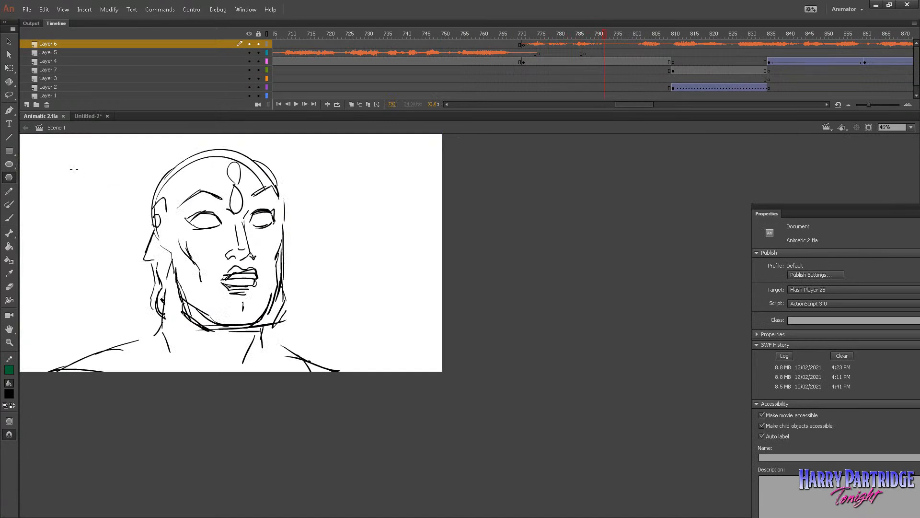
left_click_drag(83, 171, 501, 117)
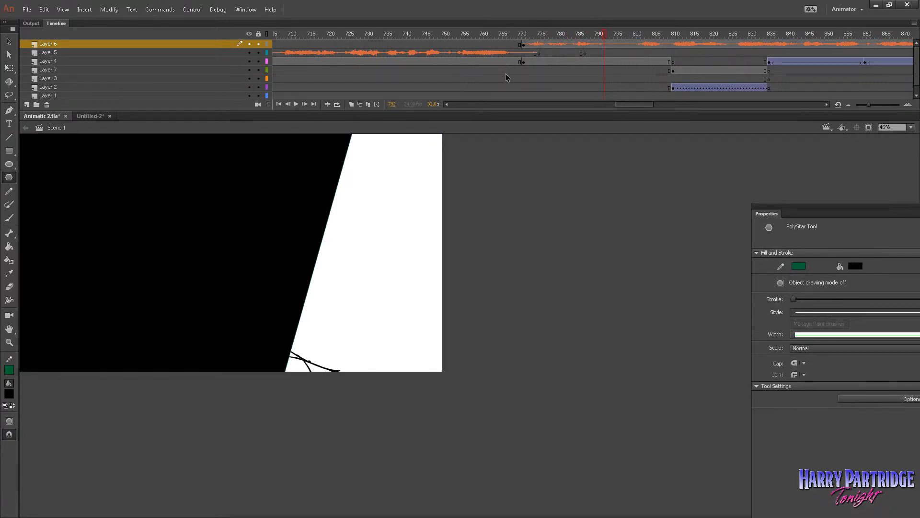
left_click(522, 35)
left_click_drag(328, 236, 414, 150)
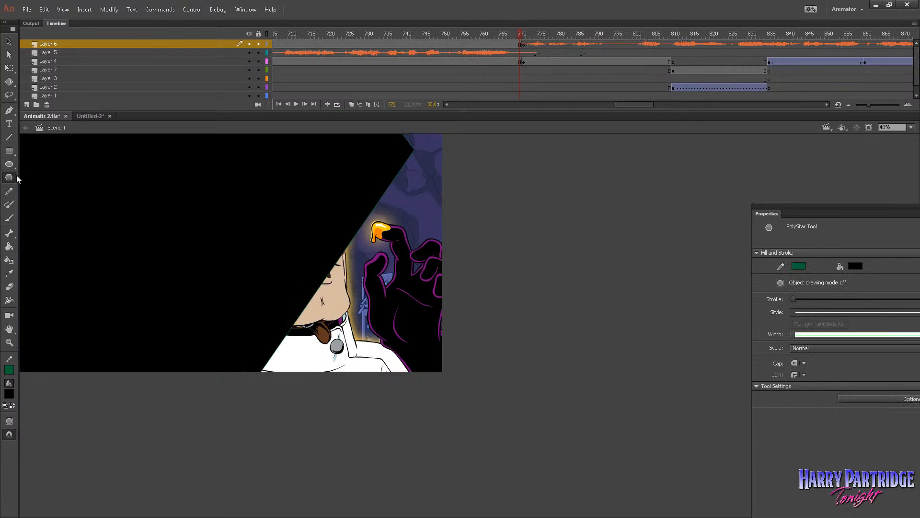
key("ctrl+z")
Step: Lock every layer except Layer 6, play the enlarged animatic around frame 770 and return to Harmony
left_click(12, 42)
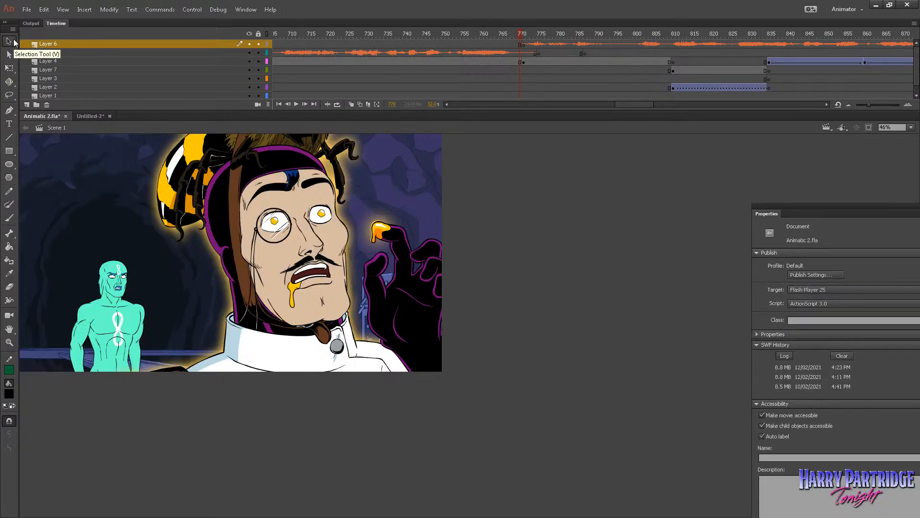
left_click(259, 43, "alt")
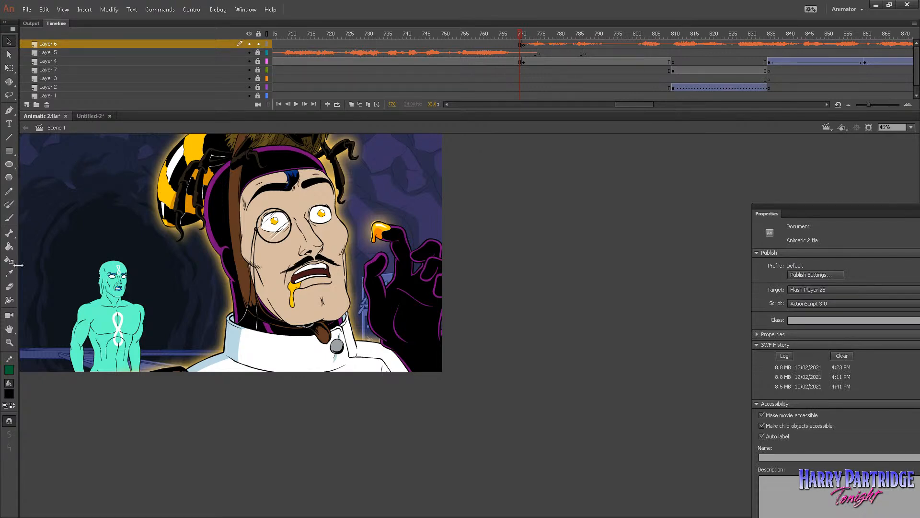
key("z")
left_click_drag(47, 145, 417, 389)
key("Return")
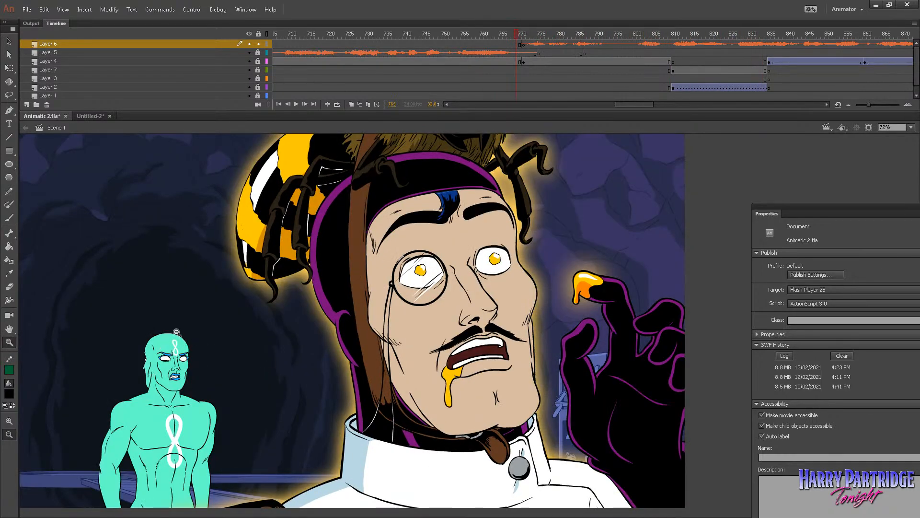
left_click(875, 6)
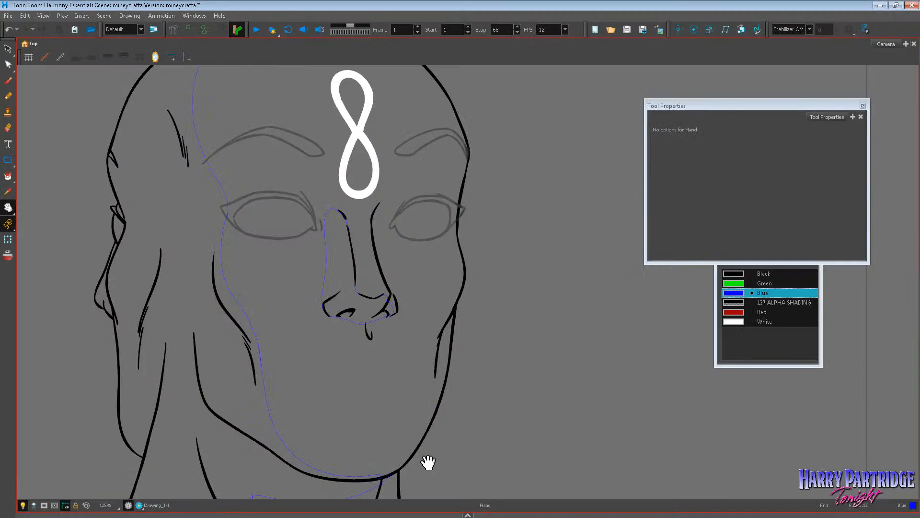
Step: Extend the reference layer's exposure to frame 10 and the Drawing_1 and Drawing_2 exposures to frame 4
left_click_drag(385, 514, 395, 398)
left_click_drag(327, 401, 307, 374)
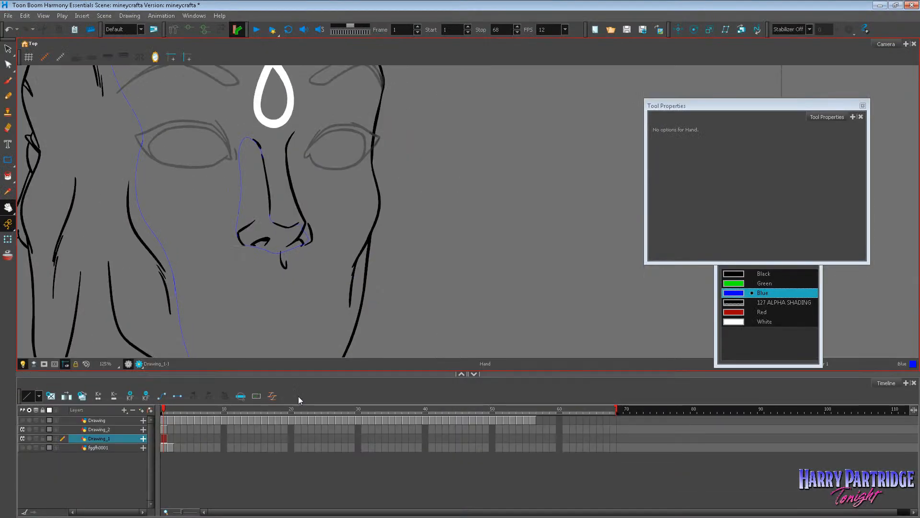
left_click(165, 430)
left_click(171, 446)
left_click_drag(171, 446, 224, 448)
mouse_move(163, 429)
left_mouse_down()
mouse_move(163, 445)
mouse_move(184, 448)
mouse_move(165, 447)
mouse_move(170, 428)
left_mouse_up()
Step: Show the coloured reference layer again and ready the brush on Drawing_2 with the eyes in view
left_click_drag(253, 375, 254, 447)
left_click_drag(353, 309, 427, 364)
left_click(7, 80)
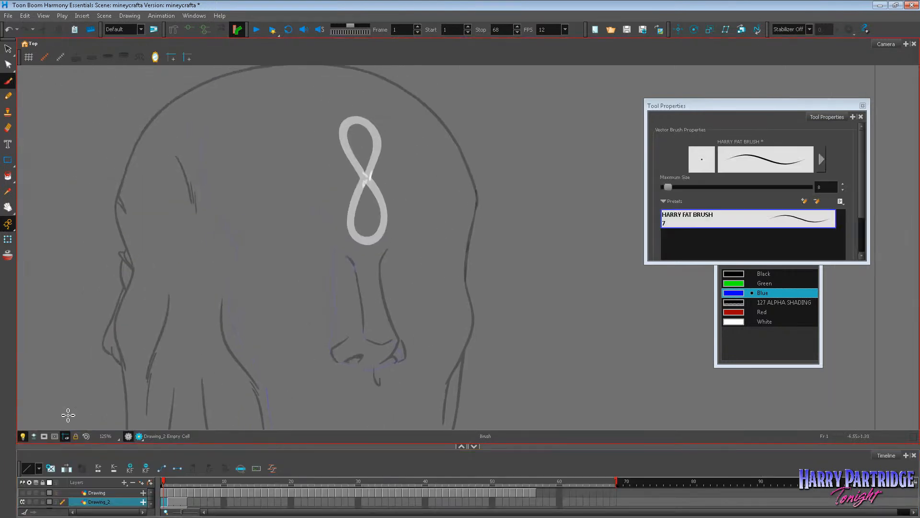
left_click_drag(92, 446, 98, 358)
left_click(25, 431)
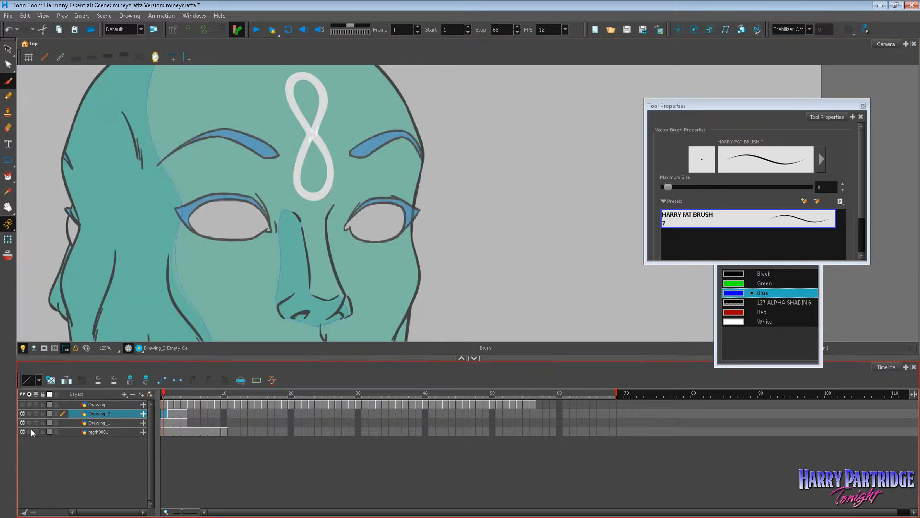
Step: Toggle the coloured reference and linework layers' visibility to compare the eyes and brows with the reference head
left_click(23, 432)
left_click(23, 422)
left_click(24, 431)
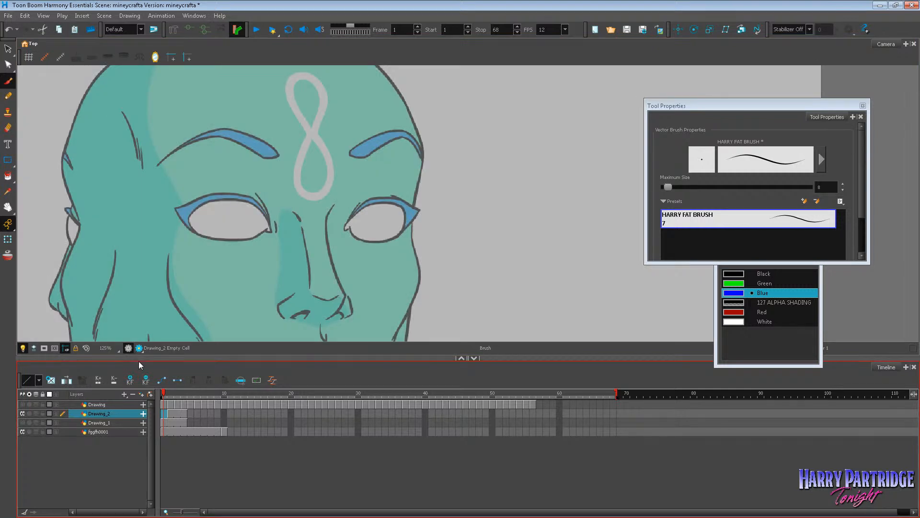
left_click(22, 432)
left_click(23, 423)
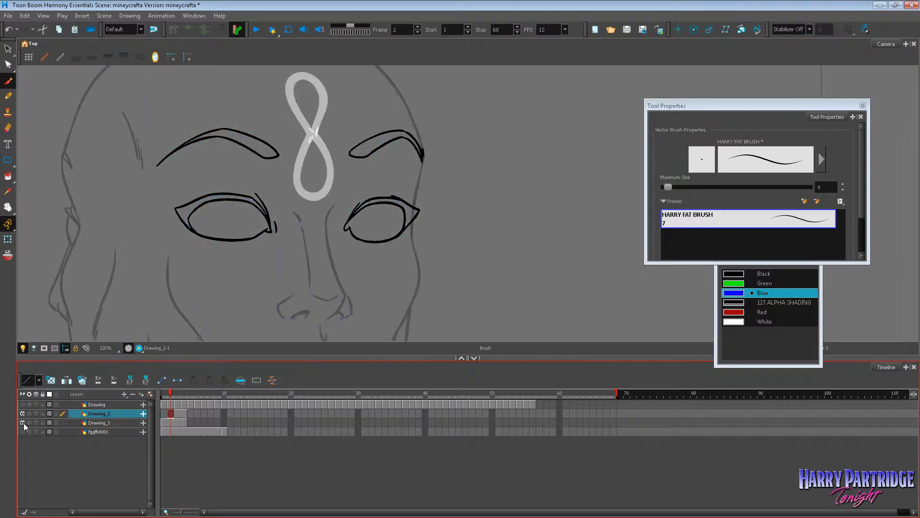
Step: Clear the reference layer's exposure from frames 1 to 9 and enlarge the camera view on frame 1 of Drawing_2
left_click_drag(164, 433, 215, 433)
left_click(163, 413)
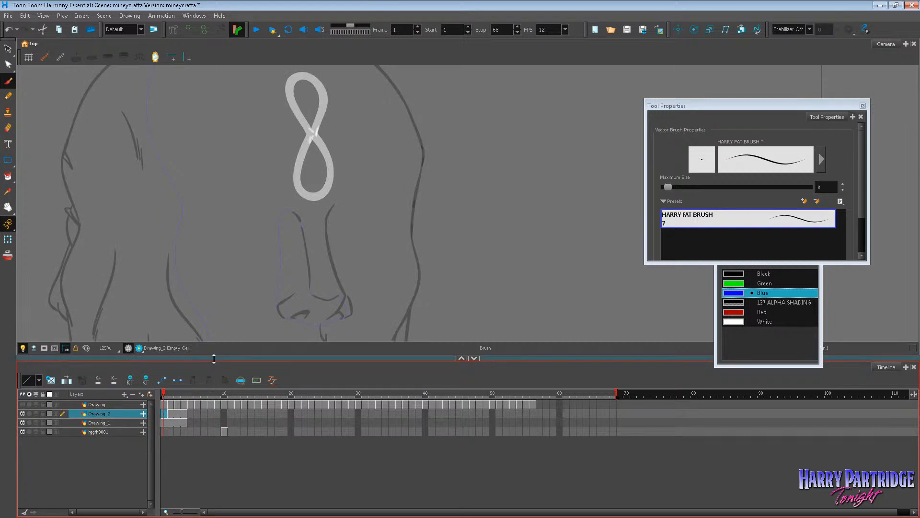
left_click_drag(214, 358, 214, 453)
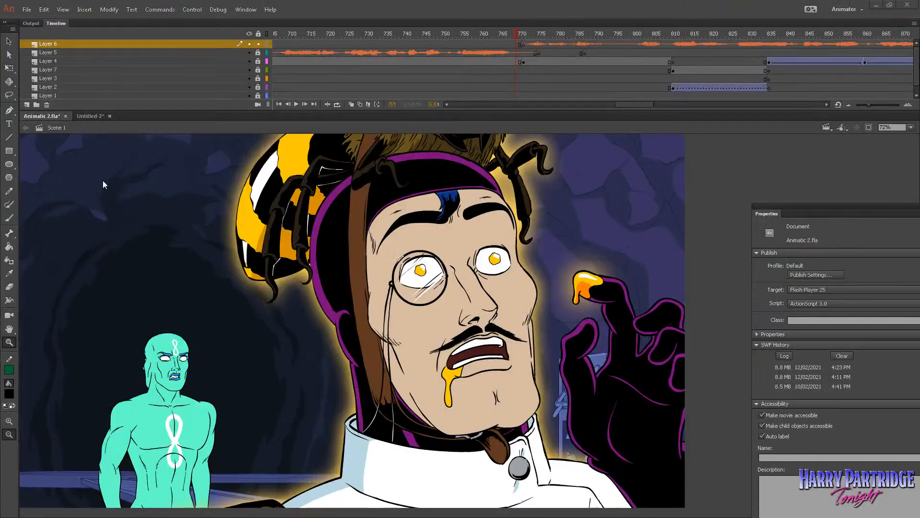
Step: Examine the green character's angry face up close in Adobe Animate's Animatic 2.fla and return to Harmony
left_click_drag(158, 334, 225, 389)
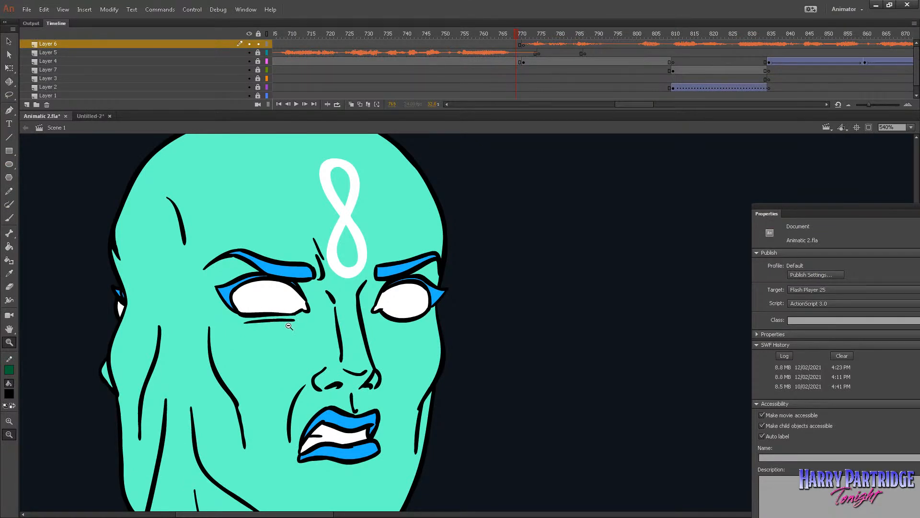
left_click(876, 8)
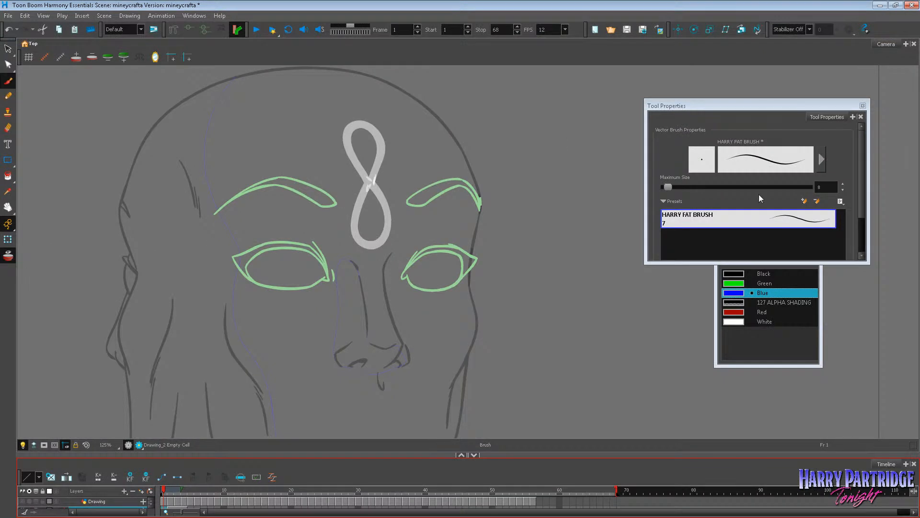
Step: Choose the Black swatch and try sketching a lowered left brow line over the onion-skinned eyes on frame 1
left_click(739, 276)
scroll(294, 197, "up", 2)
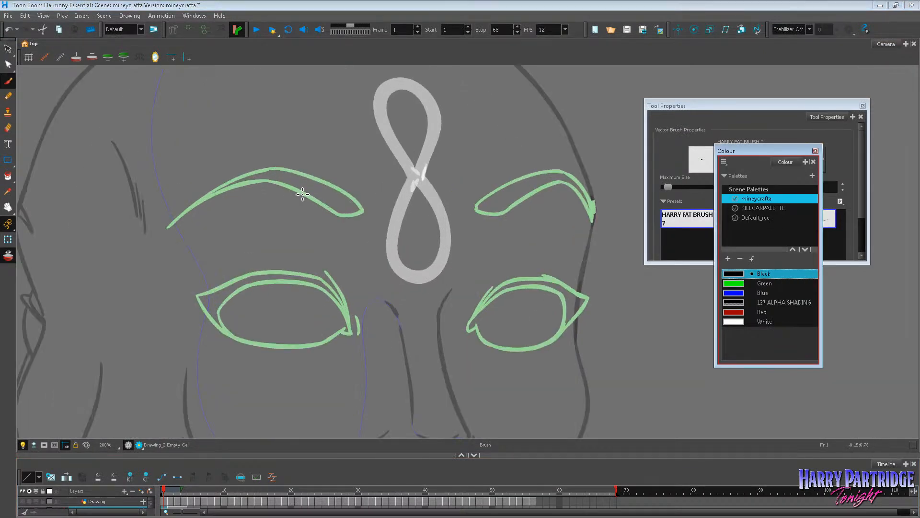
mouse_move(165, 229)
left_mouse_down()
mouse_move(235, 206)
mouse_move(308, 256)
left_mouse_up()
key("ctrl+z")
mouse_move(165, 228)
left_mouse_down()
mouse_move(230, 225)
mouse_move(326, 280)
mouse_move(379, 279)
left_mouse_up()
key("ctrl+z")
key("alt+b")
mouse_move(164, 230)
left_mouse_down()
mouse_move(242, 225)
mouse_move(289, 268)
mouse_move(341, 282)
left_mouse_up()
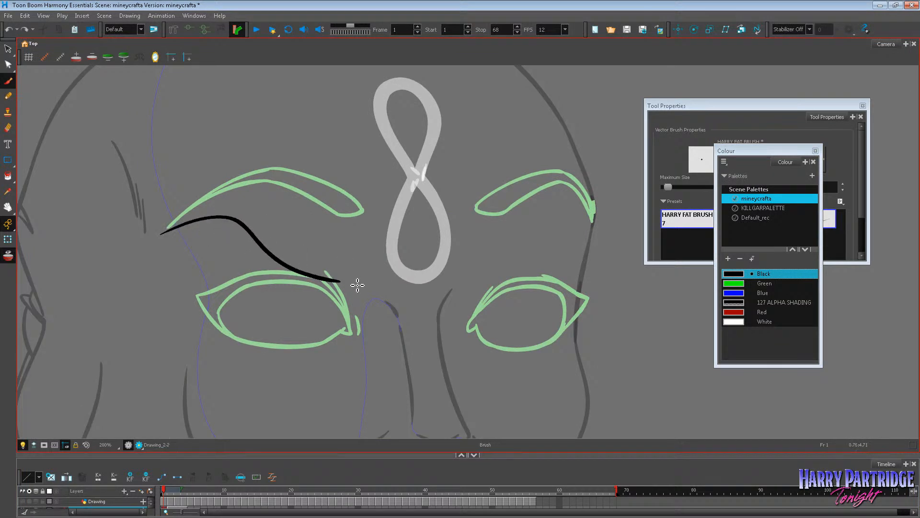
key("ctrl+z")
Step: Rough out the lowered left brow, the frown crease beside it and a flatter lower lid in black on frame 1
mouse_move(165, 247)
left_mouse_down()
mouse_move(216, 227)
mouse_move(203, 233)
mouse_move(237, 233)
left_mouse_up()
mouse_move(238, 234)
left_mouse_down()
mouse_move(279, 265)
mouse_move(381, 289)
mouse_move(365, 262)
left_mouse_up()
mouse_move(366, 264)
left_mouse_down()
mouse_move(369, 278)
mouse_move(366, 269)
left_mouse_up()
key("ctrl+z")
key("ctrl+z")
left_click_drag(368, 270, 273, 257)
left_click_drag(373, 286, 355, 235)
left_click_drag(373, 252, 352, 213)
left_click_drag(223, 338, 320, 340)
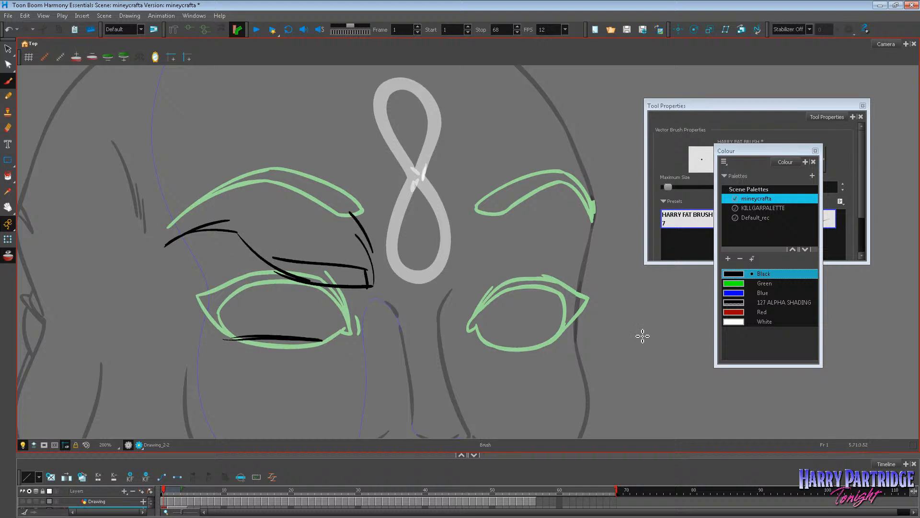
Step: Sketch the angry brow above the right eye and reinforce the left brow's rough curve
mouse_move(468, 269)
left_mouse_down()
mouse_move(469, 288)
mouse_move(547, 266)
mouse_move(575, 253)
mouse_move(576, 238)
left_mouse_up()
left_click_drag(573, 233, 467, 265)
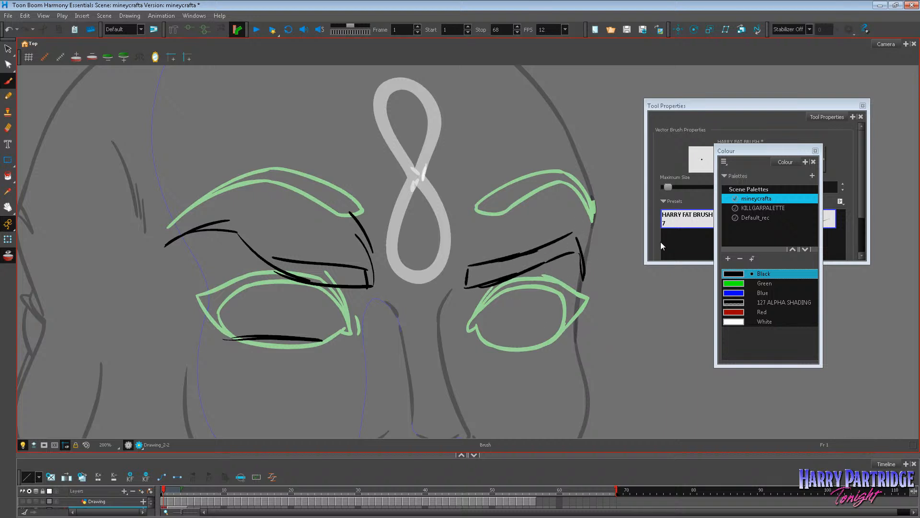
scroll(375, 203, "down", 5)
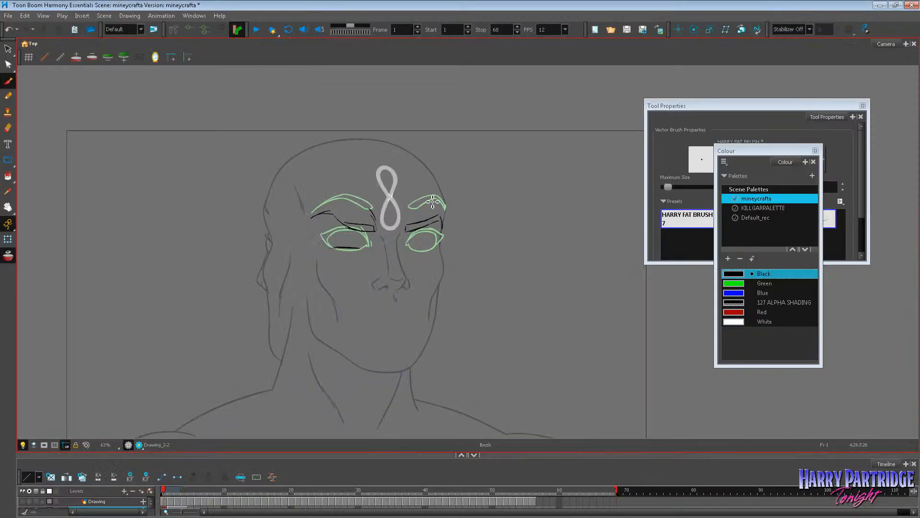
scroll(434, 204, "up", 4)
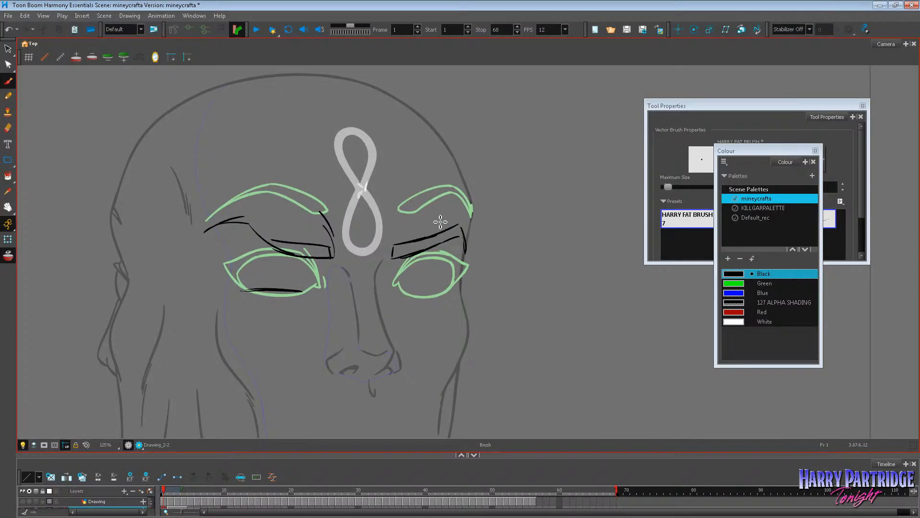
left_click_drag(210, 236, 288, 242)
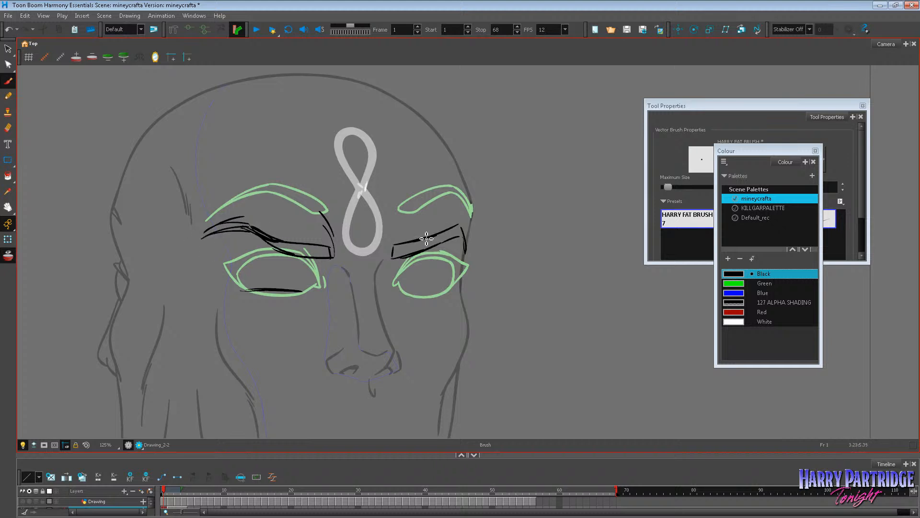
Step: Ink the lowered left brow's outline over the rough sketch on frame 2 of Drawing_2, undoing stray strokes
left_click_drag(225, 453, 225, 367)
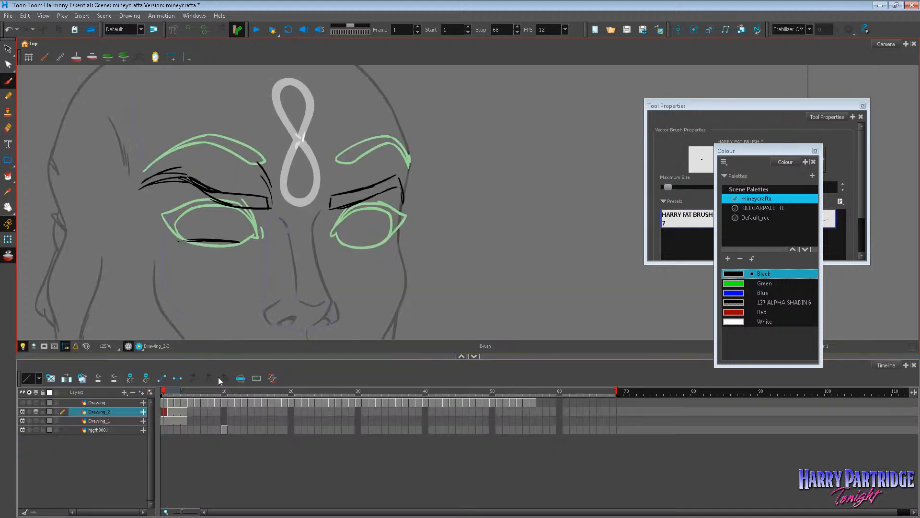
left_click(171, 411)
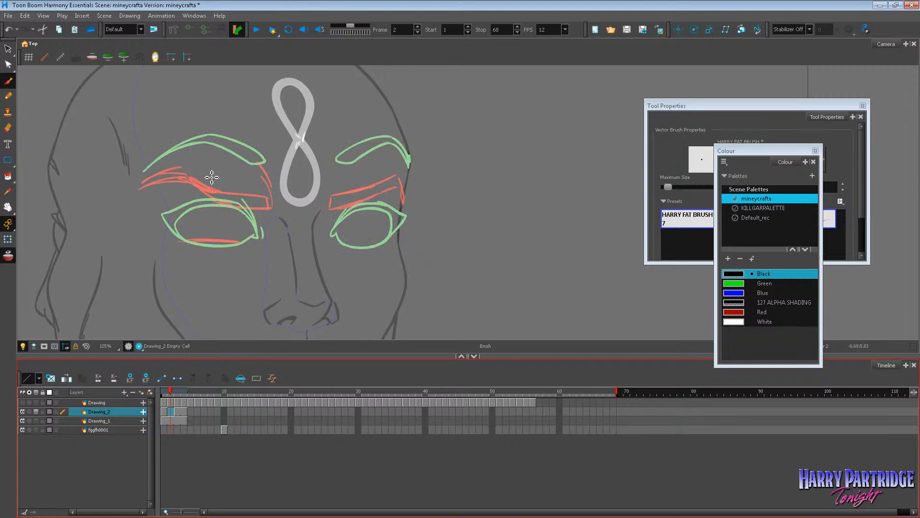
mouse_move(140, 188)
left_mouse_down()
mouse_move(185, 181)
mouse_move(176, 185)
mouse_move(213, 202)
mouse_move(270, 212)
left_mouse_up()
key("ctrl+z")
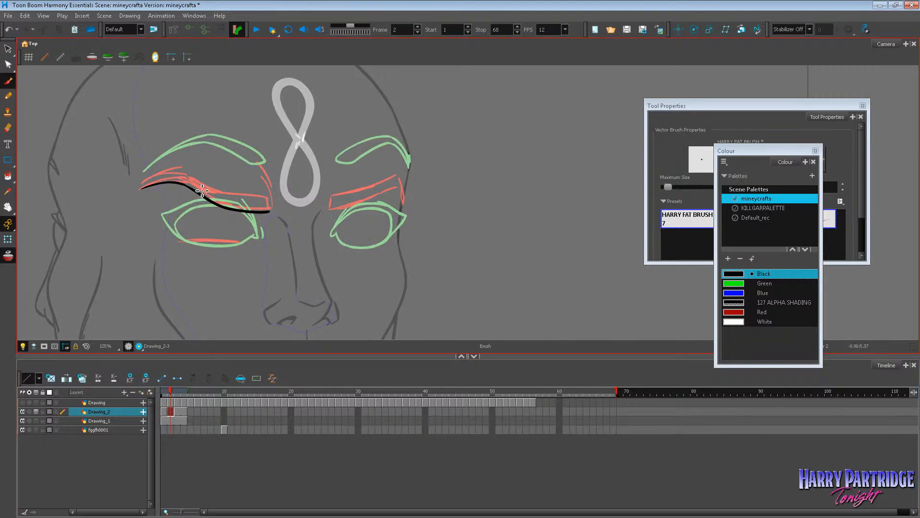
mouse_move(143, 189)
left_mouse_down()
mouse_move(193, 180)
mouse_move(179, 181)
mouse_move(271, 211)
left_mouse_up()
key("ctrl+z")
key("ctrl+z")
mouse_move(189, 182)
left_mouse_down()
mouse_move(271, 201)
mouse_move(271, 209)
left_mouse_up()
key("ctrl+z")
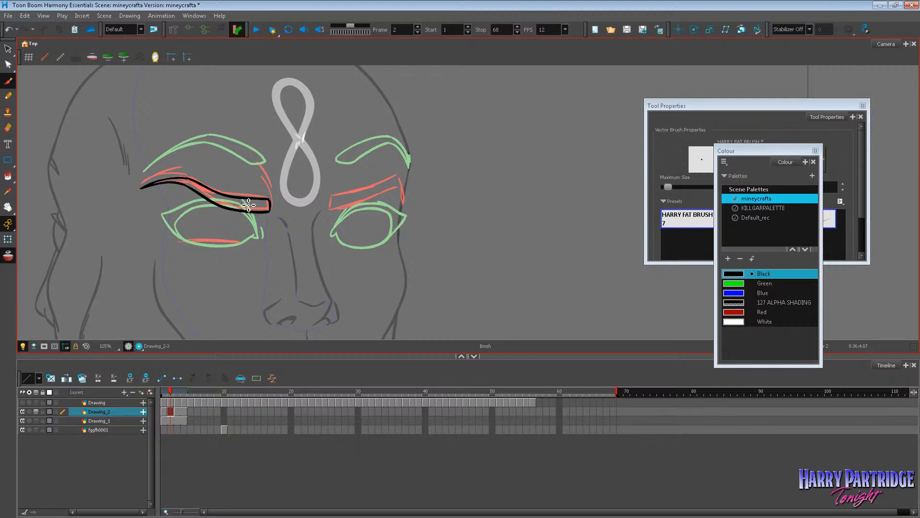
Step: Select the inked left brow and nudge it slightly upward to match the rough sketch
left_click(8, 48)
left_click_drag(257, 168, 289, 216)
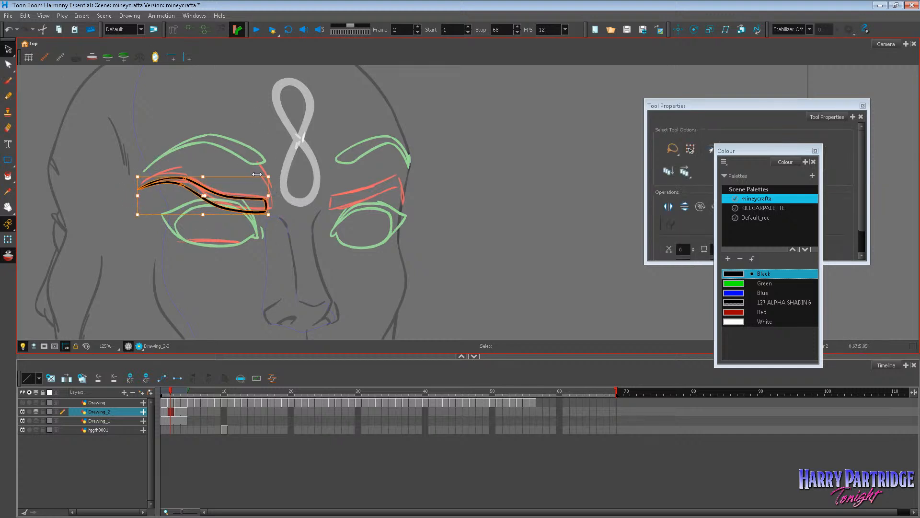
key("Escape")
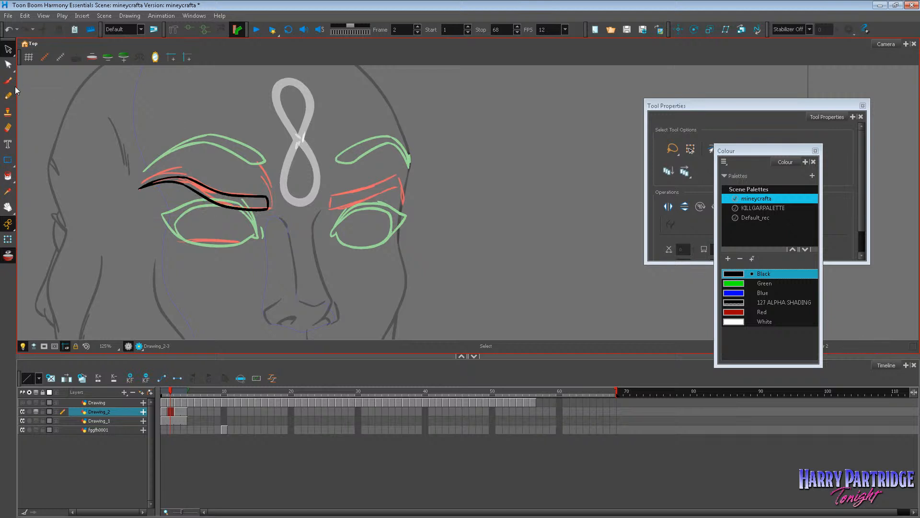
Step: Ink the frown crease beside the left brow and the left eye's flattened lower lid and outer corner
key("alt+b")
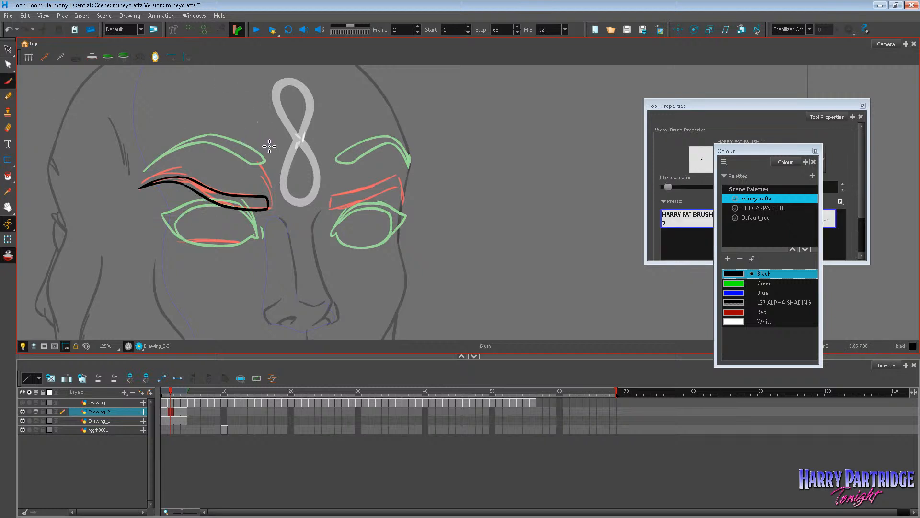
mouse_move(272, 213)
left_mouse_down()
mouse_move(262, 163)
mouse_move(272, 208)
left_mouse_up()
left_click_drag(183, 241, 253, 235)
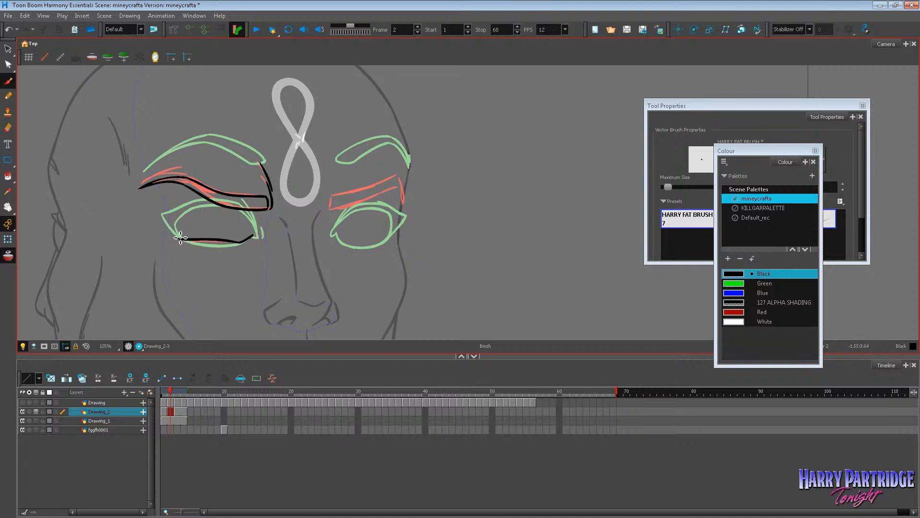
mouse_move(175, 235)
left_mouse_down()
mouse_move(162, 215)
mouse_move(169, 211)
left_mouse_up()
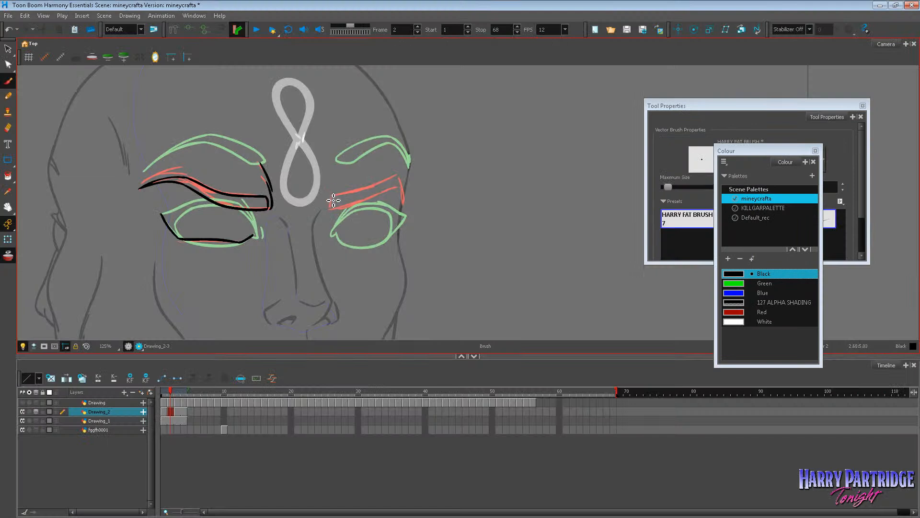
Step: Ink the lower and upper edges of the right brow over the rough sketch
mouse_move(333, 201)
left_mouse_down()
mouse_move(336, 209)
mouse_move(397, 187)
mouse_move(405, 211)
left_mouse_up()
mouse_move(332, 197)
left_mouse_down()
mouse_move(391, 181)
mouse_move(406, 203)
left_mouse_up()
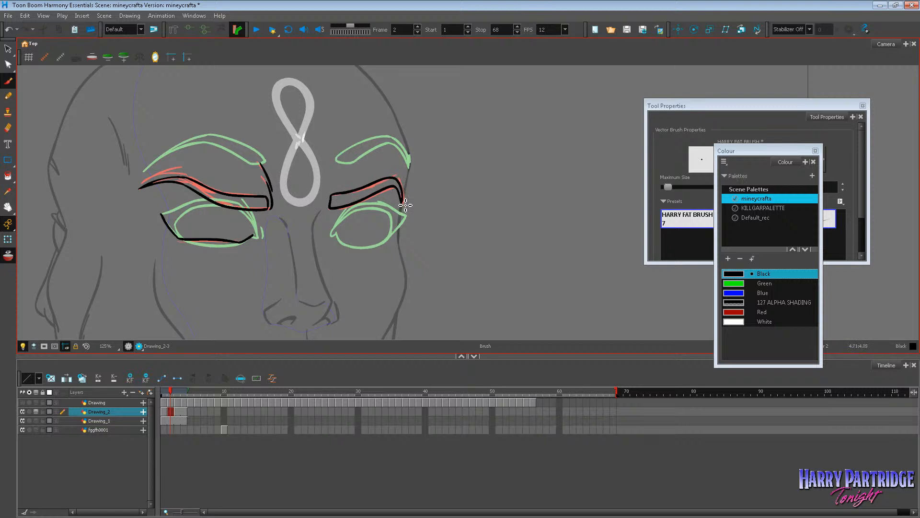
left_click(9, 71)
left_click(38, 107)
left_click(336, 192)
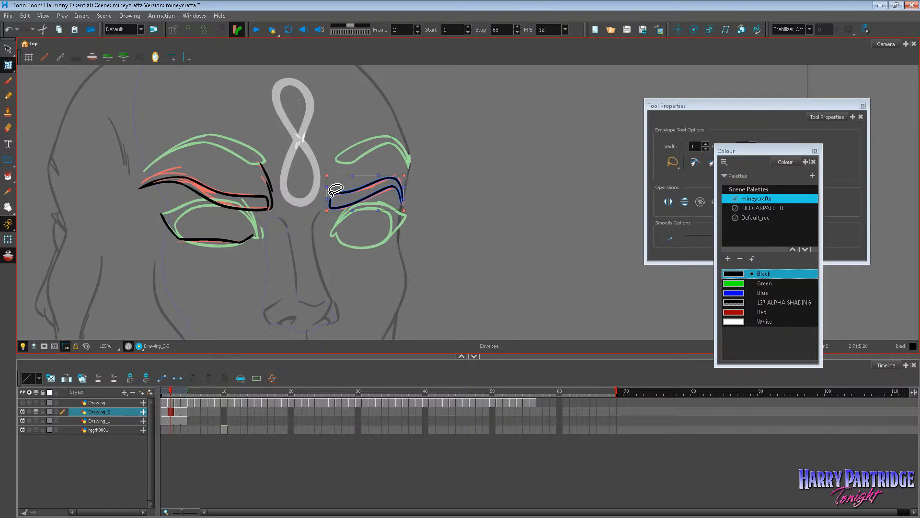
mouse_move(332, 216)
left_mouse_down()
mouse_move(421, 168)
mouse_move(360, 218)
mouse_move(424, 172)
left_mouse_up()
key("ctrl+z")
key("ctrl+z")
Step: Redraw the right brow's upper edge with the brush, closing it at the outer end
left_click(8, 80)
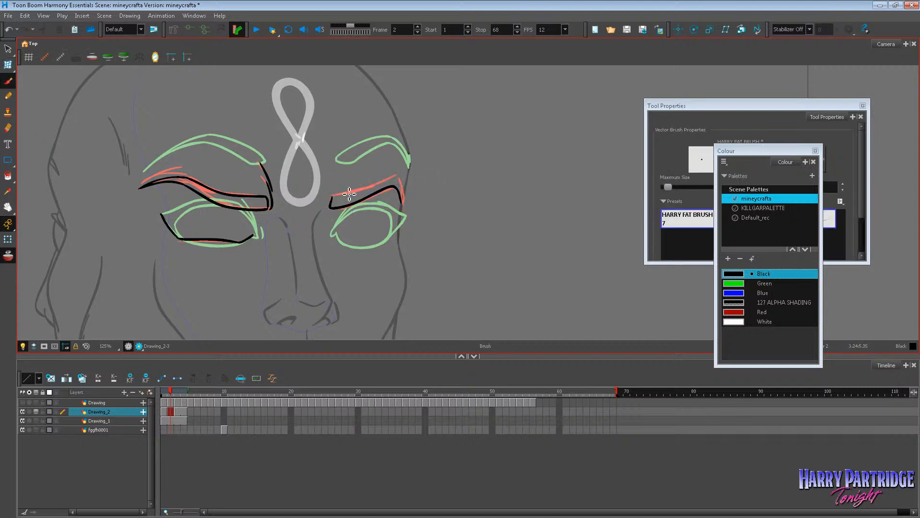
mouse_move(332, 198)
left_mouse_down()
mouse_move(394, 181)
mouse_move(405, 210)
left_mouse_up()
key("ctrl+z")
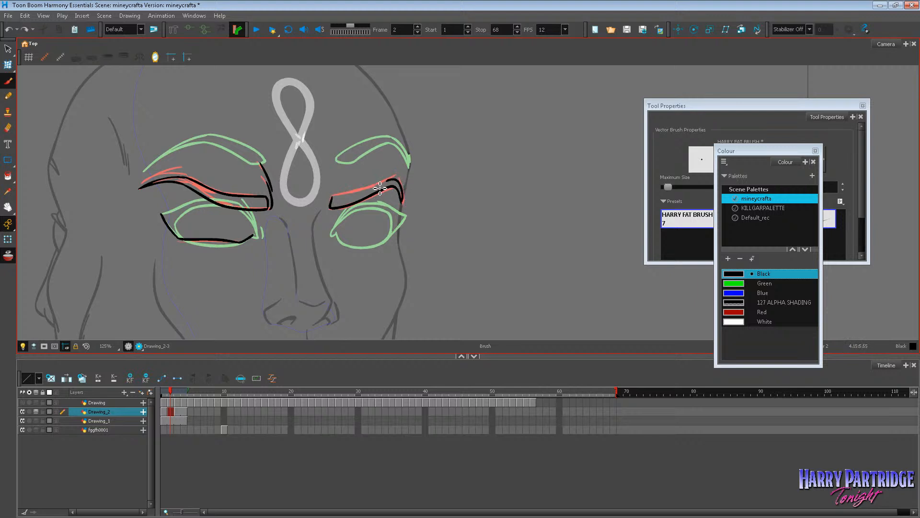
mouse_move(332, 199)
left_mouse_down()
mouse_move(393, 182)
mouse_move(403, 204)
left_mouse_up()
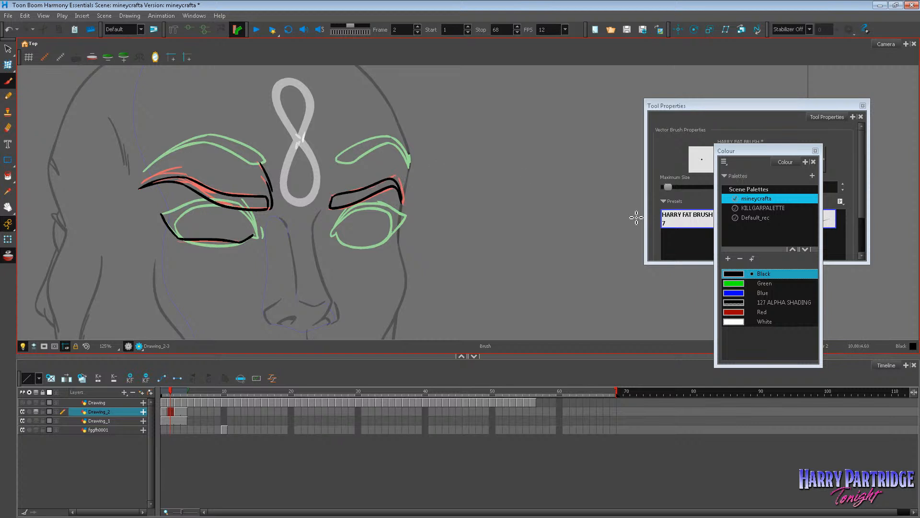
key("ctrl+z")
mouse_move(380, 186)
left_mouse_down()
mouse_move(395, 182)
mouse_move(406, 200)
mouse_move(398, 180)
mouse_move(337, 199)
mouse_move(398, 179)
left_mouse_up()
Step: Ink the left eye's upper lid, inner eye outline, under-eye line and inner corner mark
left_click_drag(165, 217, 216, 201)
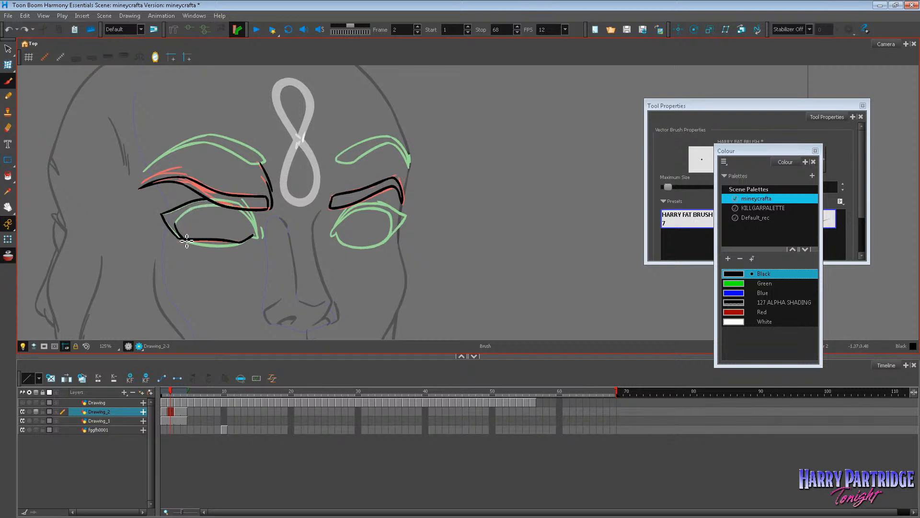
mouse_move(178, 226)
left_mouse_down()
mouse_move(220, 206)
mouse_move(257, 211)
left_mouse_up()
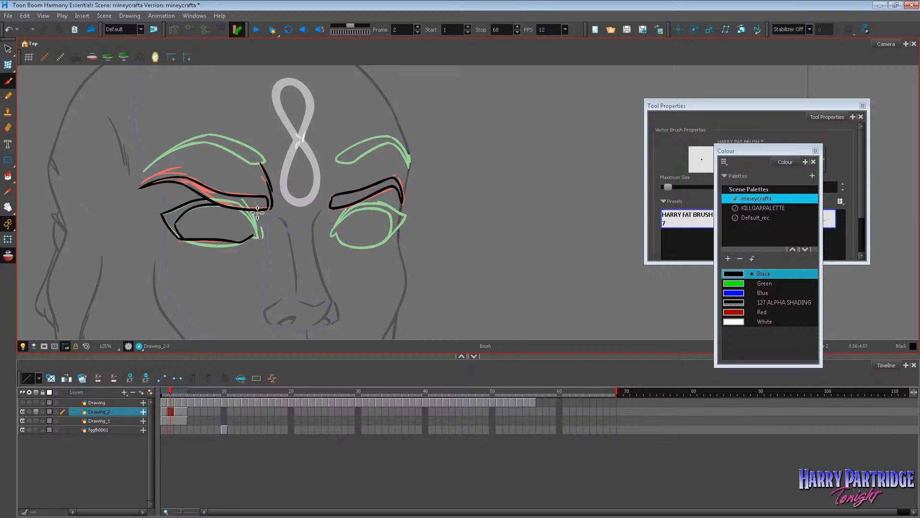
left_click_drag(197, 248, 242, 246)
key("ctrl+z")
mouse_move(186, 246)
left_mouse_down()
mouse_move(255, 244)
mouse_move(189, 251)
mouse_move(253, 237)
left_mouse_up()
key("ctrl+z")
key("ctrl+z")
key("ctrl+z")
key("ctrl+z")
mouse_move(239, 207)
left_mouse_down()
mouse_move(255, 239)
mouse_move(262, 227)
left_mouse_up()
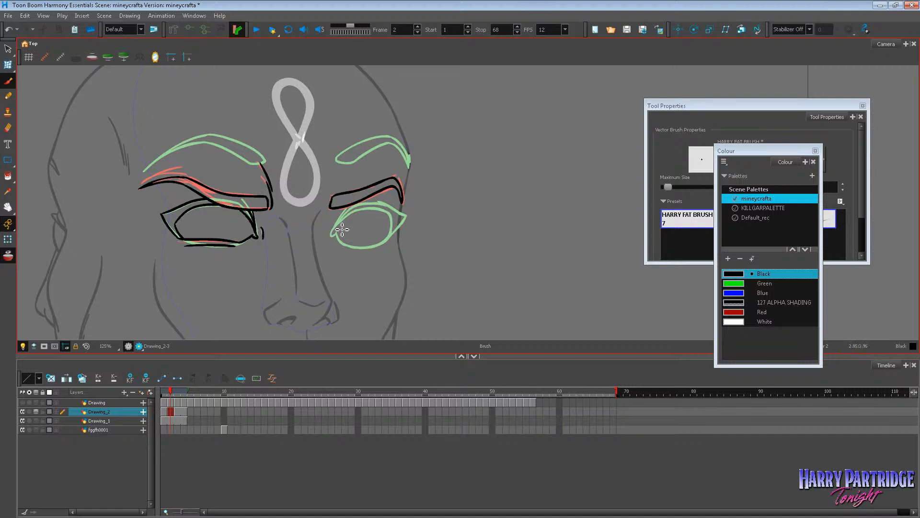
Step: Ink the right eye's outline, upper lid and pointed outer corner over the onion-skinned eye
mouse_move(338, 231)
left_mouse_down()
mouse_move(331, 238)
mouse_move(339, 247)
mouse_move(336, 230)
mouse_move(349, 212)
mouse_move(389, 211)
mouse_move(393, 218)
mouse_move(342, 246)
mouse_move(381, 246)
left_mouse_up()
key("ctrl+z")
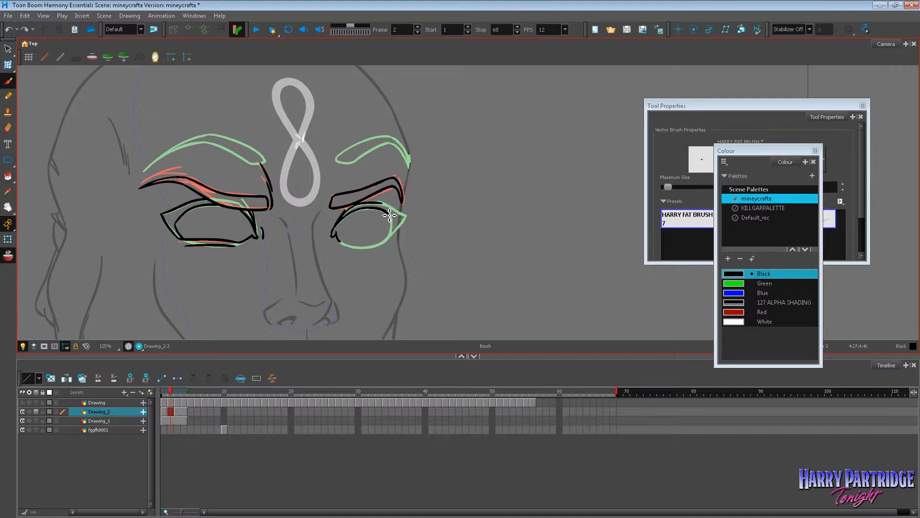
mouse_move(337, 237)
left_mouse_down()
mouse_move(370, 250)
mouse_move(390, 233)
left_mouse_up()
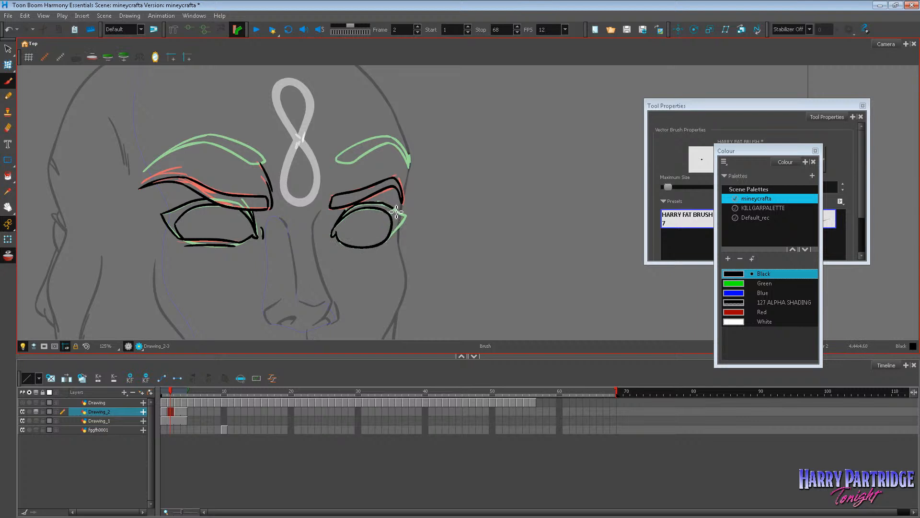
key("ctrl+z")
key("ctrl+z")
left_click_drag(409, 218, 384, 242)
Step: Select the linework around the outer end of the right brow and nudge it slightly downward
key("alt+s")
mouse_move(415, 203)
left_mouse_down()
mouse_move(312, 211)
mouse_move(416, 191)
left_mouse_up()
key("Down")
key("Down")
left_click(445, 183)
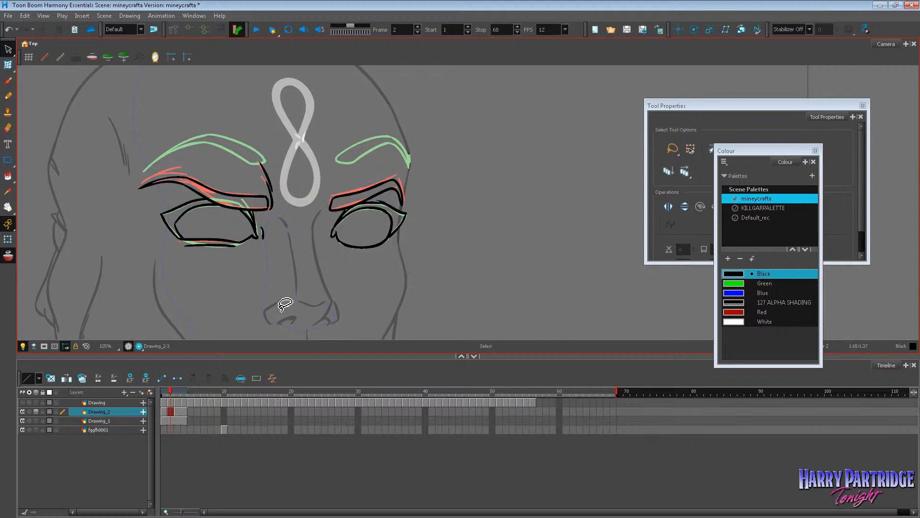
Step: Flip through frames 1 to 4 of Drawing_2 to compare the angry and neutral eye drawings
left_click(167, 411)
left_click(171, 411)
left_click(177, 412)
left_click(185, 411)
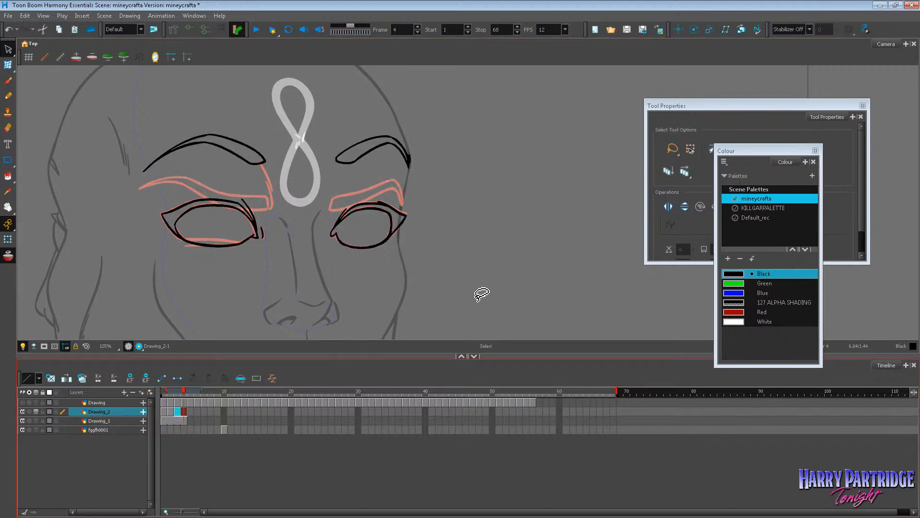
left_click(171, 413)
left_click(165, 413)
left_click(170, 413)
Step: Turn off onion skinning and check the inked angry eyes on frame 2 against the following frame
left_click(9, 255)
key("period")
key("comma")
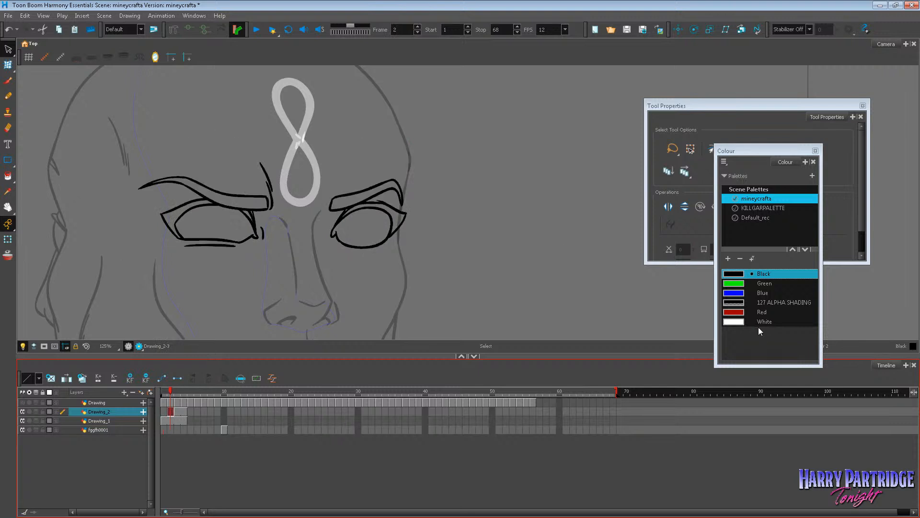
Step: Ink a short frown crease beside the inner end of the right brow on frame 2 of Drawing_2
scroll(348, 136, "down", 5)
scroll(348, 135, "up", 2)
scroll(374, 153, "up", 2)
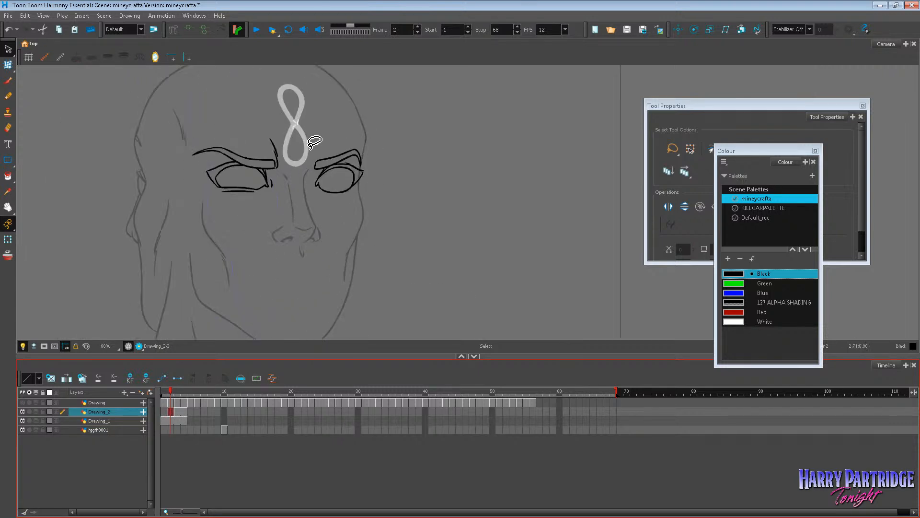
scroll(345, 129, "up", 1)
key("alt+b")
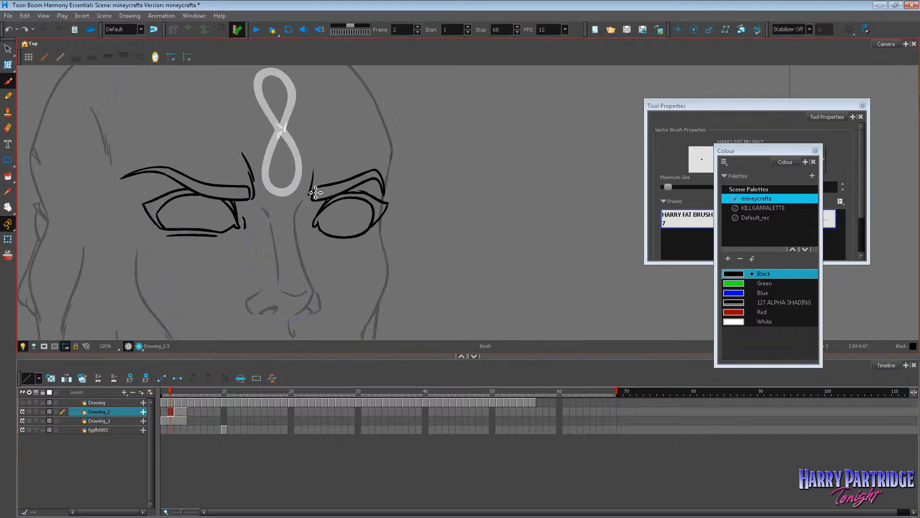
left_click_drag(309, 179, 310, 200)
scroll(286, 177, "down", 3)
scroll(304, 205, "up", 2)
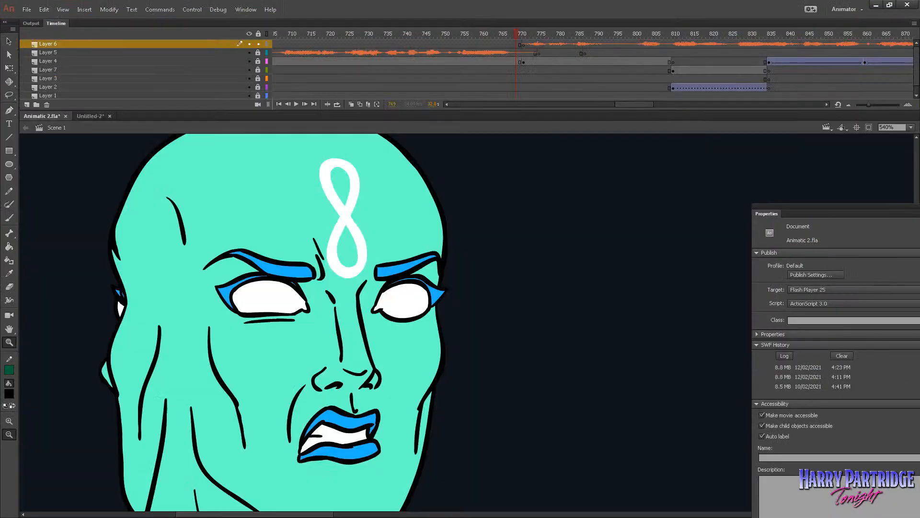
Step: Switch to the animatic in Animate, examine the sketched face around frame 773 on Layer 4, and return to Harmony
left_click(411, 283)
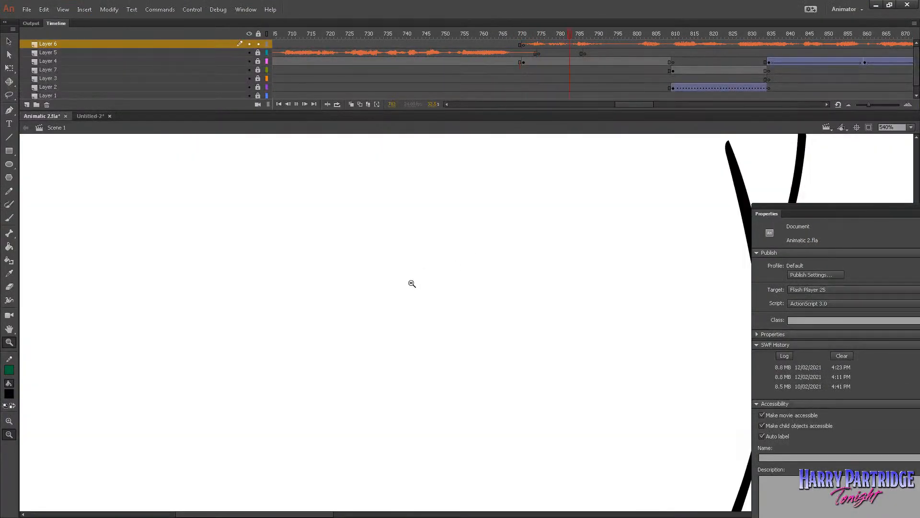
left_click(430, 292)
left_click(429, 292)
left_click(531, 61)
left_click_drag(240, 164, 547, 428)
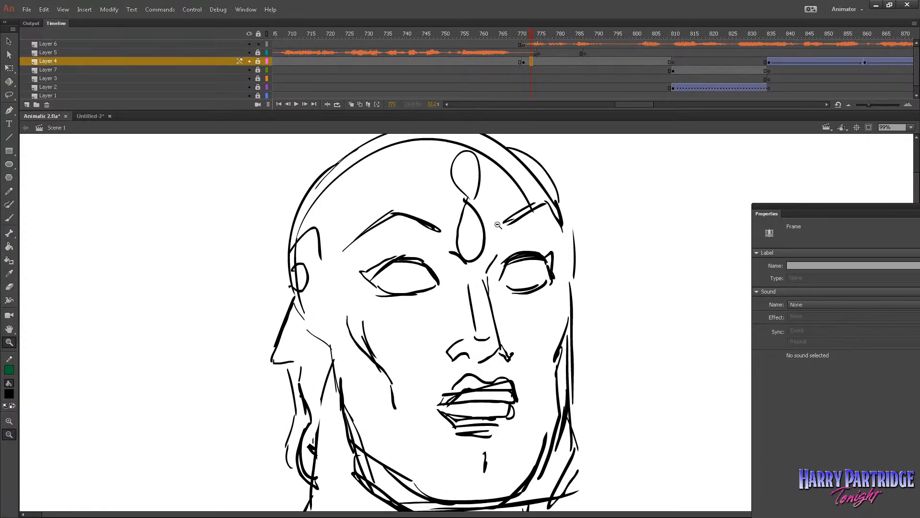
left_click(875, 7)
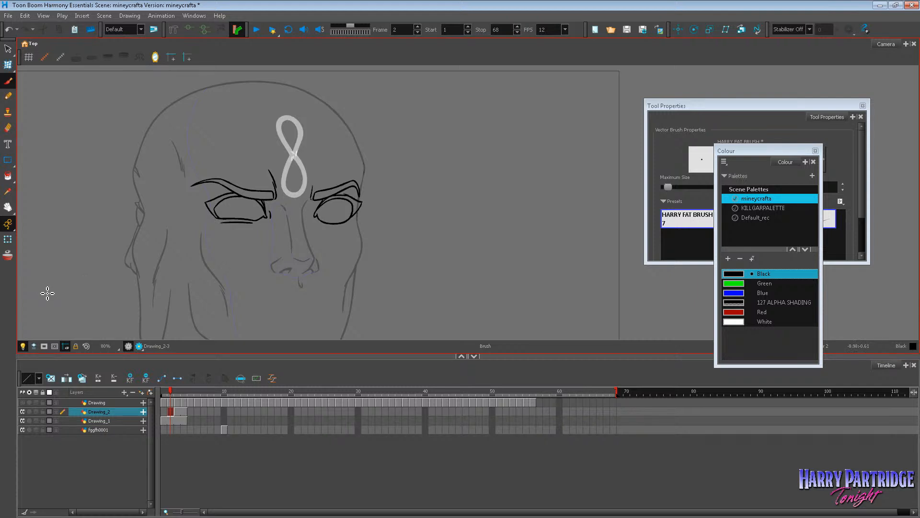
right_click(22, 296)
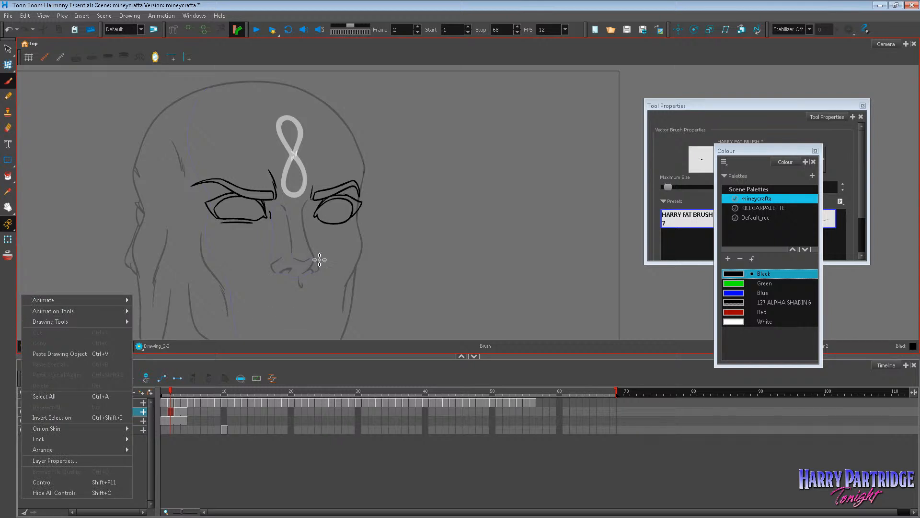
left_click(369, 100)
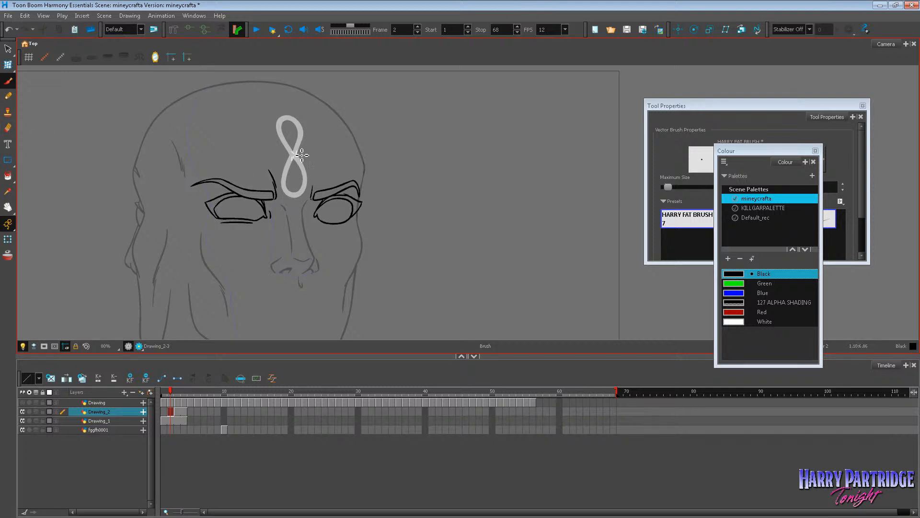
Step: Lengthen the frown crease beside the right brow on frame 2 and compare it with the adjacent frame
scroll(319, 141, "up", 3)
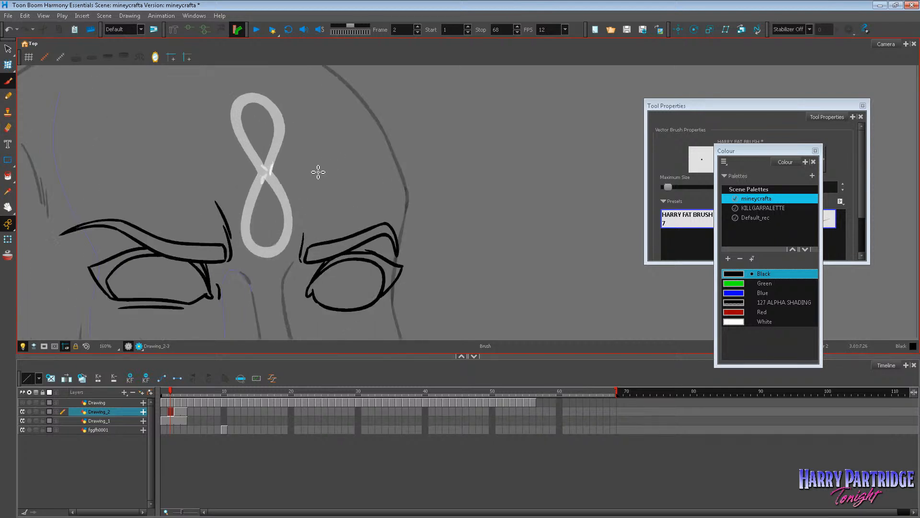
left_click_drag(305, 222, 300, 263)
scroll(222, 259, "down", 4)
scroll(294, 278, "up", 2)
key("comma")
key("period")
key("comma")
key("period")
scroll(271, 198, "up", 2)
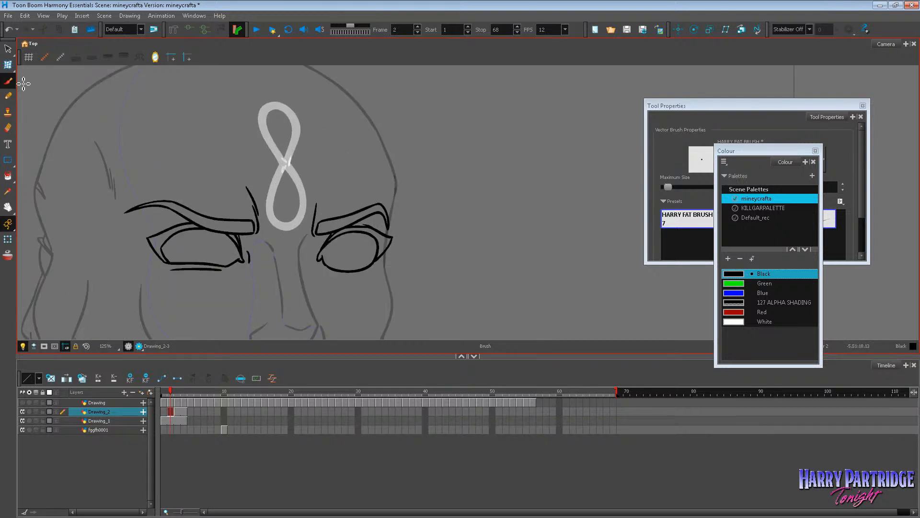
Step: Remove the long frown crease beside the left brow and ink a shorter one at the brow's inner end
left_click(8, 64)
left_click(255, 206)
left_click_drag(248, 189, 252, 182)
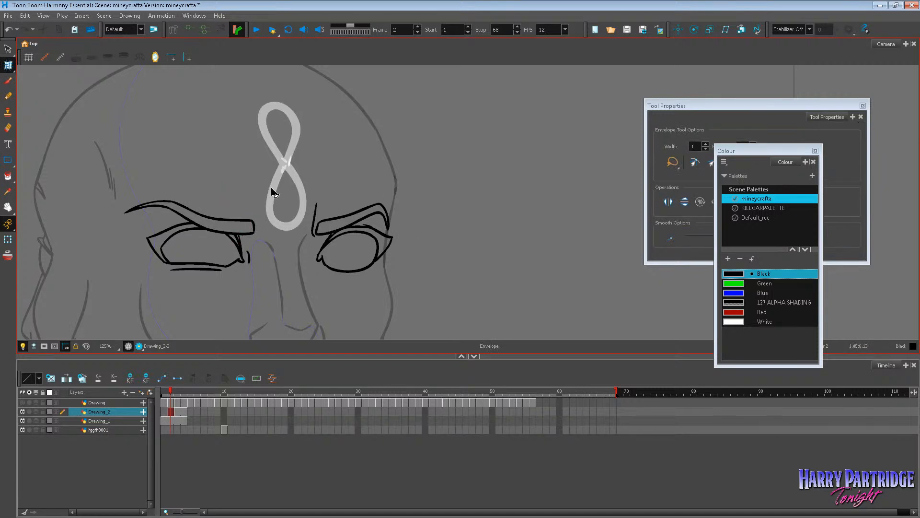
left_click(9, 80)
left_click_drag(254, 201, 259, 236)
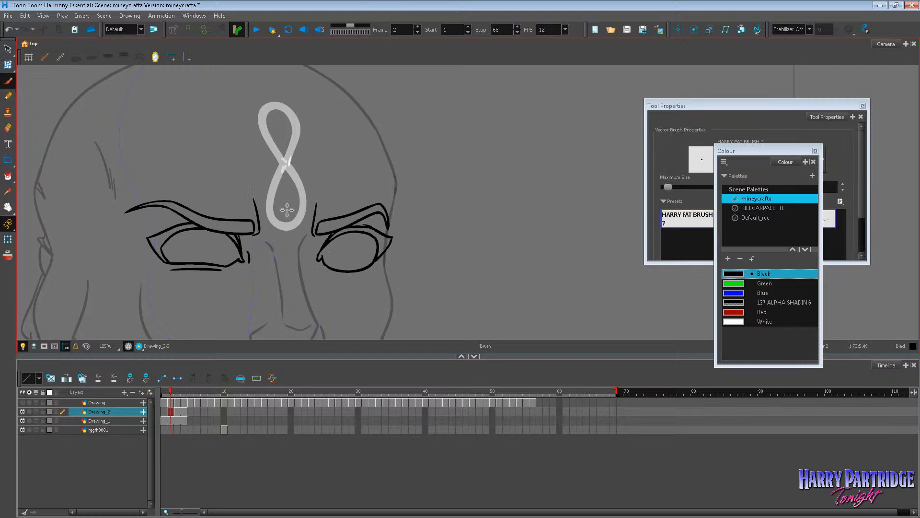
Step: Turn on onion skinning around frame 3 of Drawing_2, enlarge the drawing area, and compare it with frame 2
left_click(177, 411)
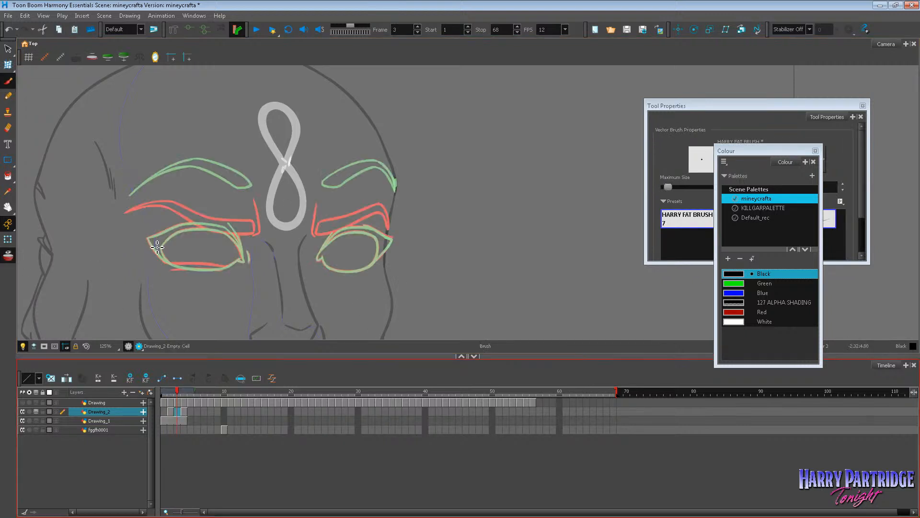
left_click_drag(294, 358, 295, 402)
scroll(257, 257, "up", 1)
key("comma")
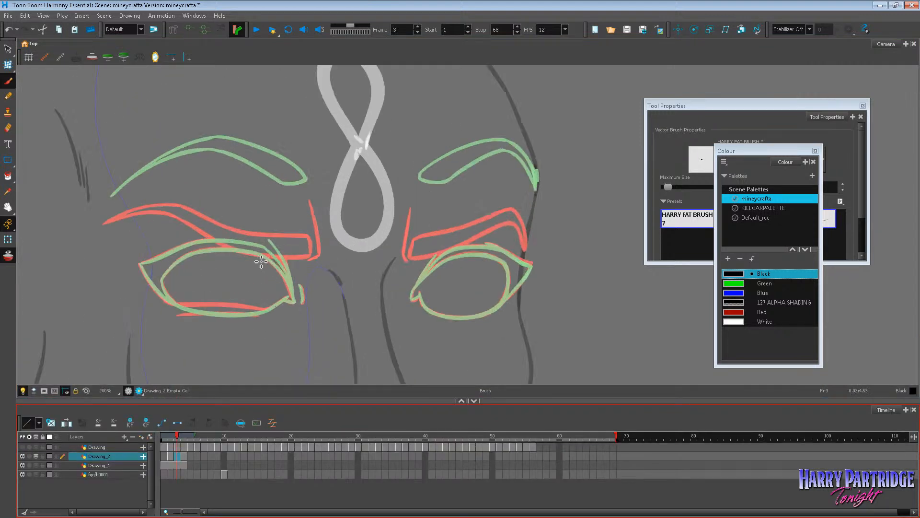
key("period")
key("comma")
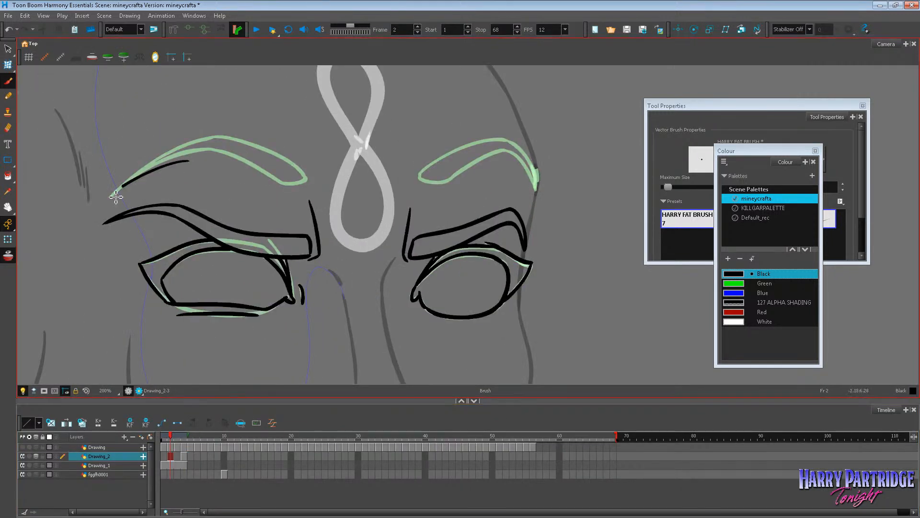
Step: Select the left brow's linework on frame 2 and pull its outer tip slightly inward
left_click_drag(116, 196, 198, 232)
key("ctrl+z")
left_click(9, 48)
mouse_move(171, 165)
left_mouse_down()
mouse_move(129, 234)
mouse_move(272, 245)
mouse_move(290, 237)
mouse_move(311, 261)
left_mouse_up()
left_click_drag(99, 228, 109, 228)
left_click(206, 148)
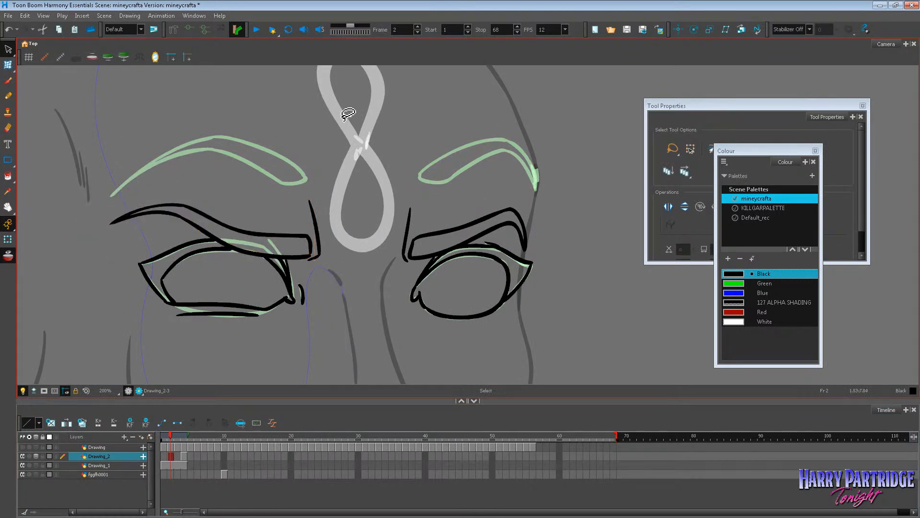
Step: Hide the following drawing's onion skin on frame 3, keeping only the previous drawing as reference for inking
left_click(8, 80)
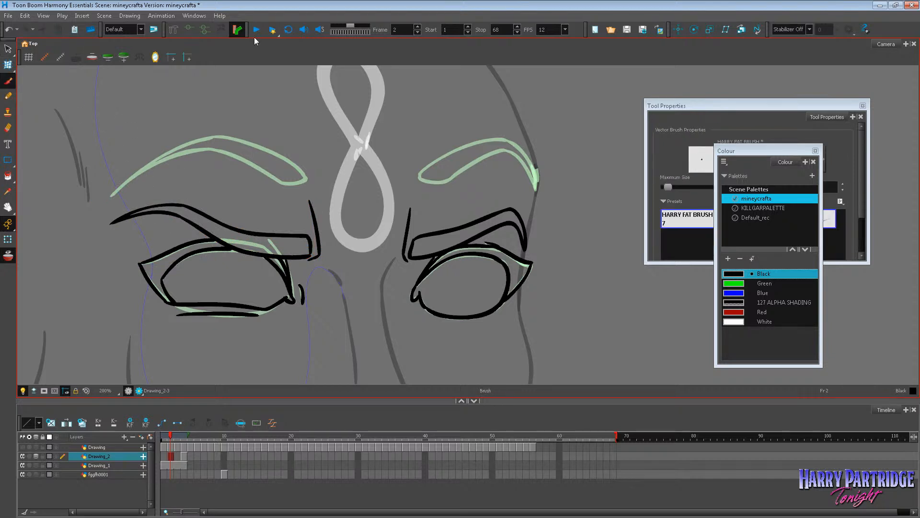
key("period")
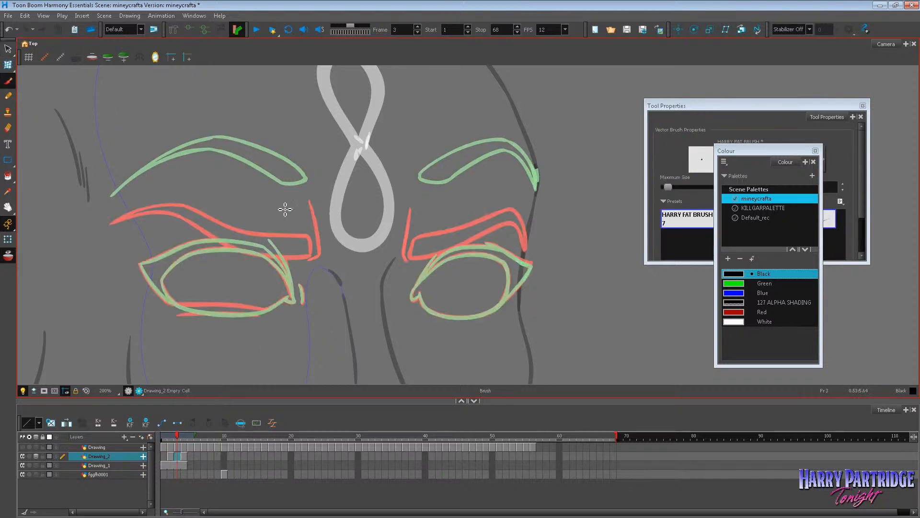
left_click(108, 57)
key("comma")
key("period")
Step: Ink the left brow and its inner crease on frame 3, slightly lower than the onion-skinned brow
mouse_move(116, 233)
left_mouse_down()
mouse_move(170, 237)
mouse_move(264, 277)
mouse_move(314, 278)
left_mouse_up()
key("ctrl+z")
key("ctrl+z")
mouse_move(111, 229)
left_mouse_down()
mouse_move(176, 236)
mouse_move(267, 268)
mouse_move(312, 267)
left_mouse_up()
mouse_move(111, 229)
left_mouse_down()
mouse_move(183, 226)
mouse_move(260, 249)
left_mouse_up()
key("ctrl+z")
mouse_move(197, 231)
left_mouse_down()
mouse_move(298, 252)
mouse_move(314, 264)
mouse_move(311, 244)
left_mouse_up()
key("ctrl+z")
mouse_move(200, 231)
left_mouse_down()
mouse_move(310, 247)
mouse_move(317, 269)
mouse_move(310, 214)
left_mouse_up()
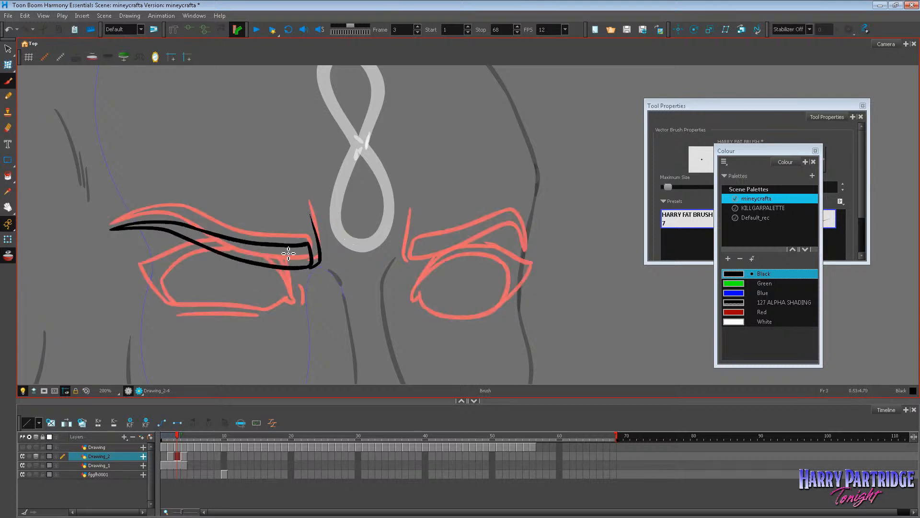
Step: Ink the right brow and its inner crease on frame 3, slightly below the onion-skinned brow
mouse_move(408, 222)
left_mouse_down()
mouse_move(403, 264)
mouse_move(420, 264)
mouse_move(415, 250)
mouse_move(418, 271)
mouse_move(504, 232)
mouse_move(494, 236)
mouse_move(512, 232)
mouse_move(528, 253)
mouse_move(499, 233)
mouse_move(492, 238)
mouse_move(526, 250)
left_mouse_up()
key("comma")
key("period")
key("ctrl+z")
mouse_move(411, 250)
left_mouse_down()
mouse_move(504, 216)
mouse_move(438, 239)
mouse_move(500, 219)
mouse_move(520, 223)
mouse_move(525, 251)
left_mouse_up()
key("ctrl+z")
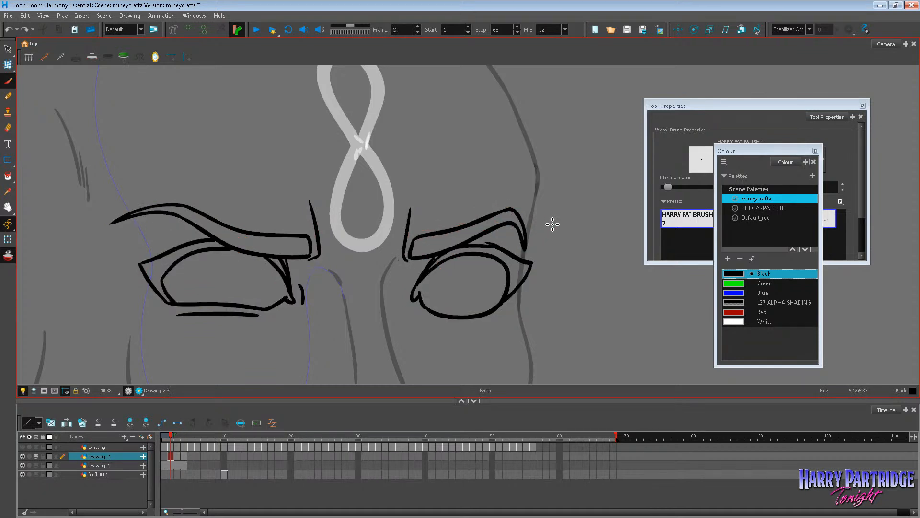
Step: Turn off onion skinning and flip between frames 2 and 3 to compare the brow positions
left_click(8, 256)
key("comma")
key("period")
key("comma")
key("period")
key("comma")
key("period")
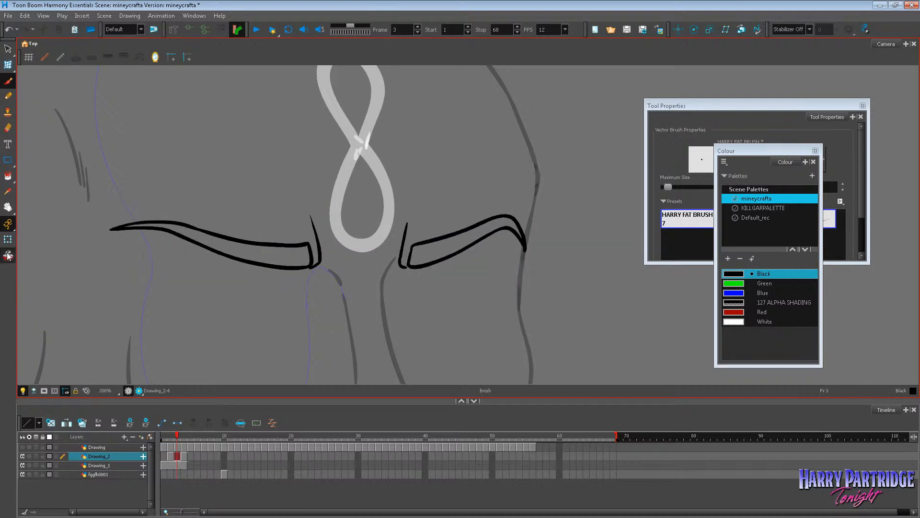
Step: Turn onion skinning back on and ink the left eye nearly closed on frame 3, with its lowered lid and crease
left_click(8, 256)
key("comma")
key("period")
left_click_drag(165, 301, 175, 301)
key("ctrl+z")
key("alt+s")
mouse_move(137, 277)
left_mouse_down()
mouse_move(146, 286)
mouse_move(283, 301)
left_mouse_up()
mouse_move(161, 299)
left_mouse_down()
mouse_move(280, 307)
mouse_move(292, 296)
mouse_move(280, 268)
mouse_move(303, 302)
left_mouse_up()
mouse_move(192, 251)
left_mouse_down()
mouse_move(166, 285)
mouse_move(220, 308)
mouse_move(291, 300)
left_mouse_up()
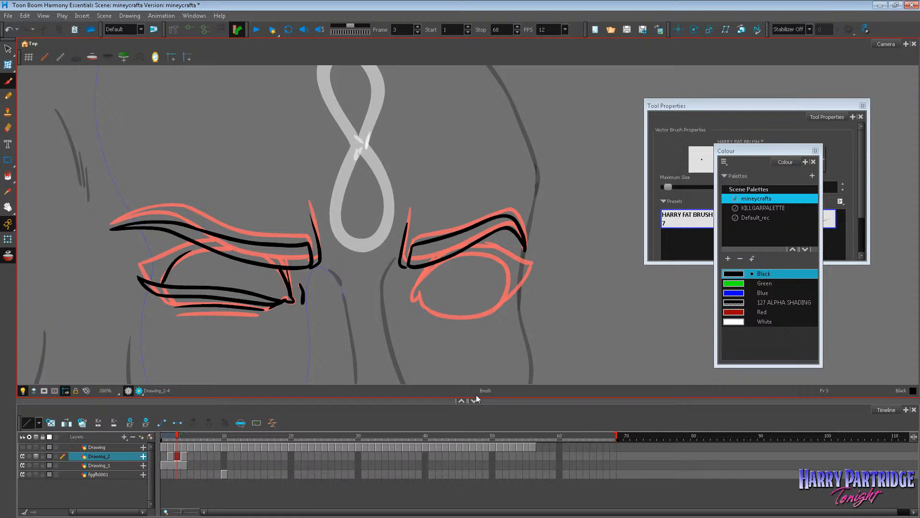
Step: Redraw the short stroke under the left eye's outer corner on frame 3 and check it against frame 2
key("comma")
key("period")
key("ctrl+z")
left_click_drag(161, 296, 169, 303)
key("comma")
key("period")
Step: Ink the right eye's lowered lid and inner corner on frame 3, redrawing the first attempt
mouse_move(423, 265)
left_mouse_down()
mouse_move(411, 300)
mouse_move(529, 275)
left_mouse_up()
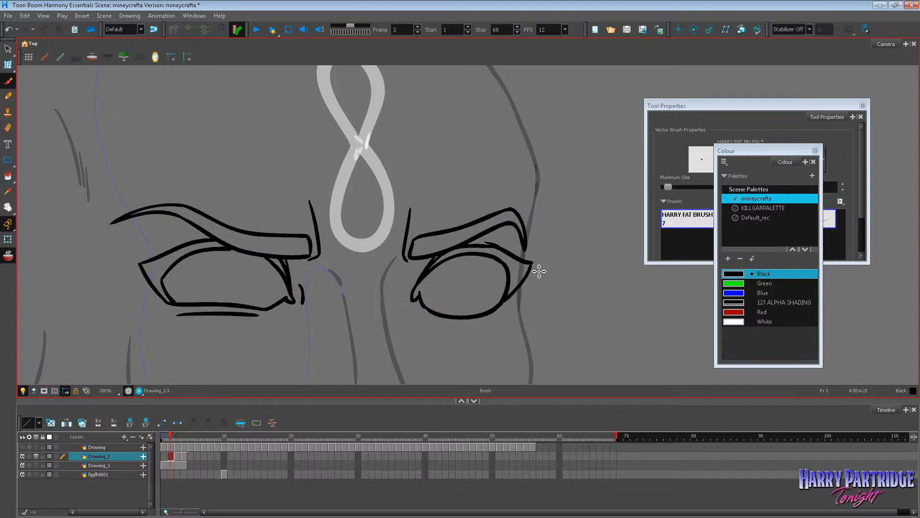
key("ctrl+z")
mouse_move(418, 293)
left_mouse_down()
mouse_move(434, 307)
mouse_move(533, 264)
left_mouse_up()
key("comma")
key("period")
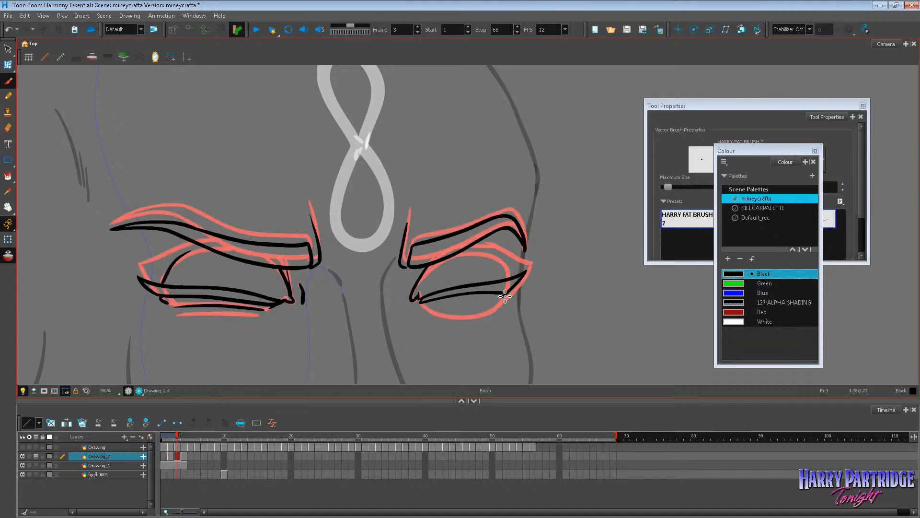
key("comma")
key("period")
Step: Ink the lower edge of the nearly closed right eye on frame 3 and compare it with frame 2
key("alt+s")
key("ctrl+z")
key("alt+b")
mouse_move(426, 302)
left_mouse_down()
mouse_move(510, 299)
mouse_move(481, 312)
left_mouse_up()
key("comma")
key("period")
key("comma")
key("period")
Step: Add the right eye's lower inner stroke and curved upper lid crease on frame 3, and turn off onion skinning
left_click_drag(426, 308, 453, 314)
mouse_move(464, 252)
left_mouse_down()
mouse_move(494, 260)
mouse_move(520, 289)
left_mouse_up()
key("comma")
key("period")
left_click(21, 476)
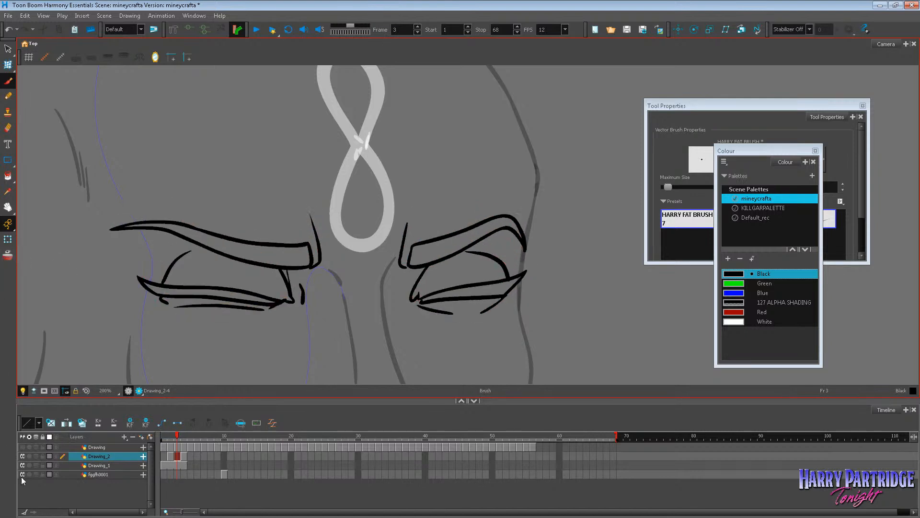
Step: Replace the line beneath the left eye on frame 3 with a lower curved one and compare it with frame 2
key("alt+s")
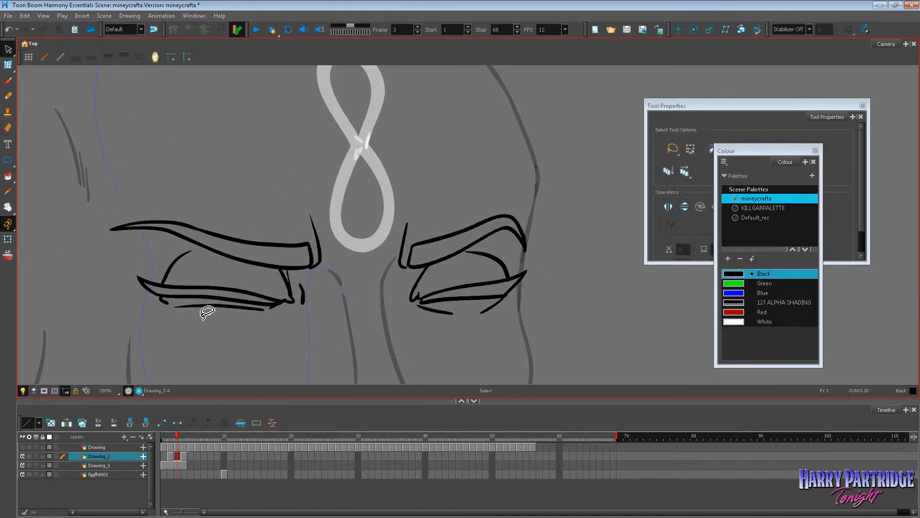
key("comma")
key("alt+b")
key("period")
left_click_drag(181, 310, 259, 315)
key("comma")
key("period")
key("comma")
key("period")
key("comma")
key("period")
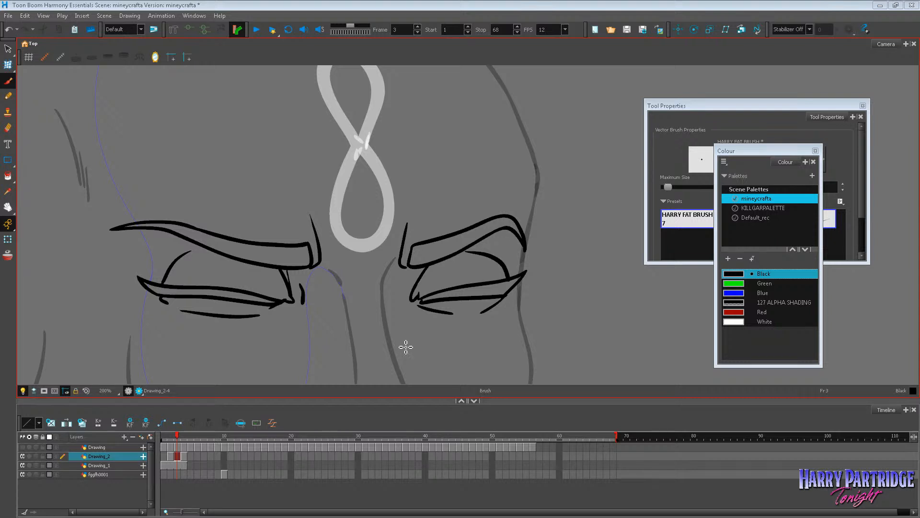
Step: Flip between frames 2 and 3 at several zoom levels to examine how the angry eyes close
key("alt+e")
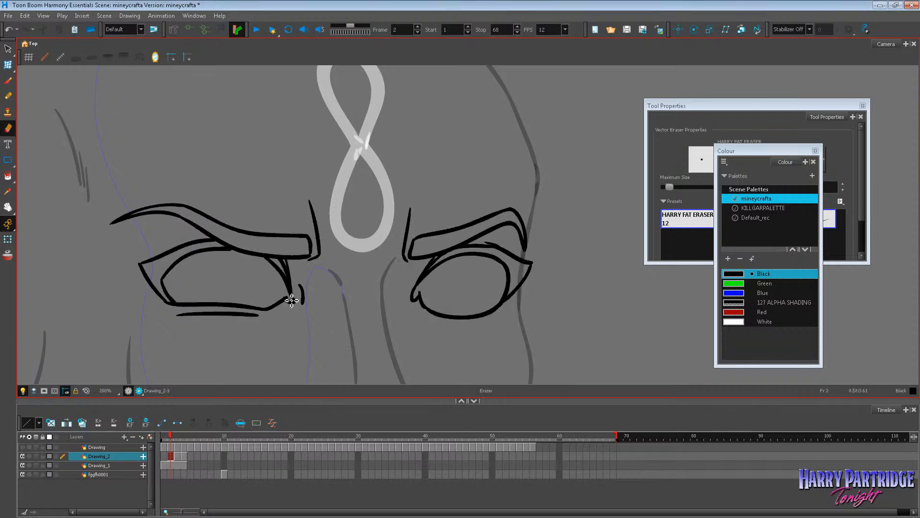
key("comma")
key("period")
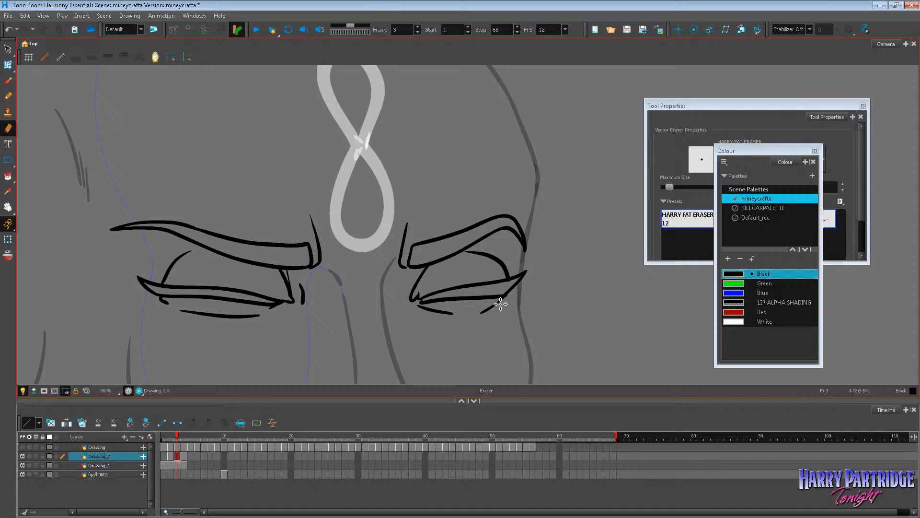
key("comma")
key("period")
key("comma")
key("period")
key("comma")
key("period")
scroll(298, 225, "down", 4)
scroll(299, 247, "up", 3)
key("comma")
key("period")
scroll(380, 134, "down", 2)
key("comma")
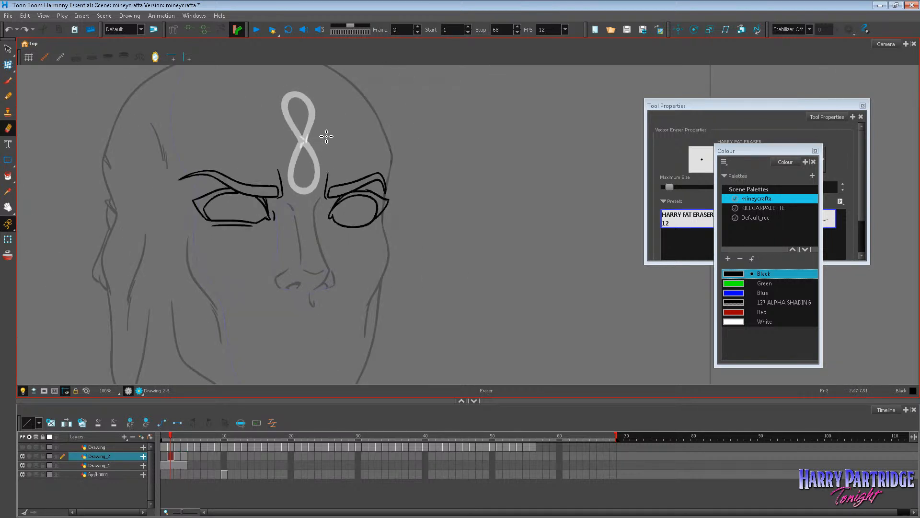
scroll(342, 177, "up", 3)
key("period")
Step: Select the crease beside the right brow on frame 3 and compare its placement with the preceding frames
key("alt+s")
mouse_move(317, 196)
left_mouse_down()
mouse_move(318, 257)
mouse_move(328, 199)
left_mouse_up()
left_click(336, 194)
key("comma")
key("comma")
key("period")
key("period")
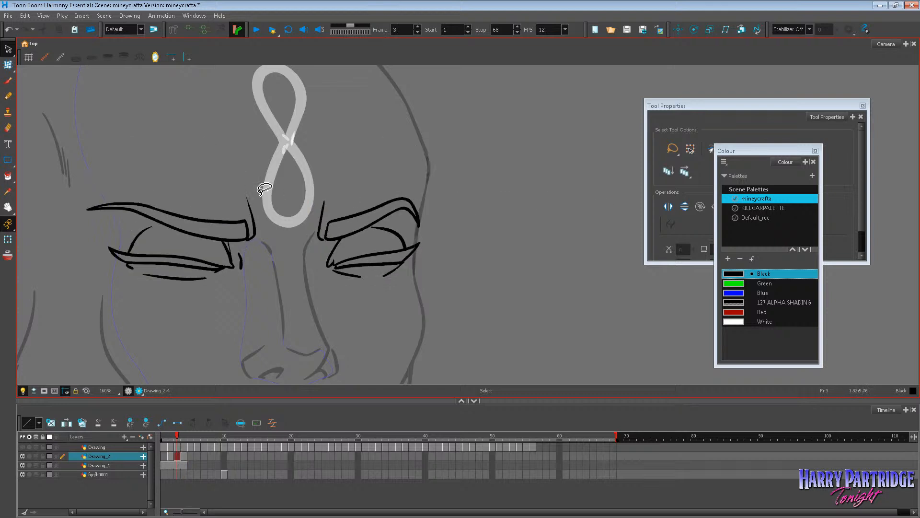
Step: Flip repeatedly through the Drawing_2 frames to review the movement from angry eyes through the blink to neutral
left_click(8, 65)
key("alt+b")
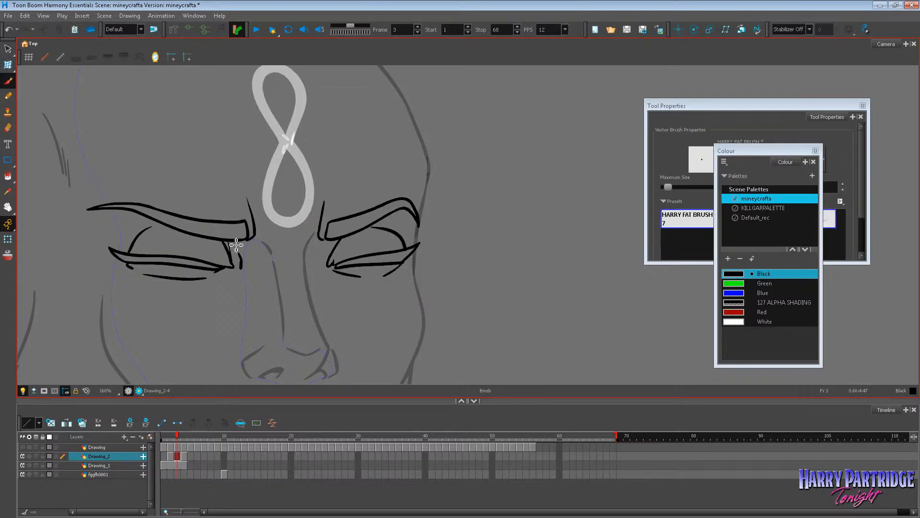
key("comma")
key("period")
key("comma")
key("period")
key("comma")
key("period")
key("comma")
key("period")
key("comma")
key("comma")
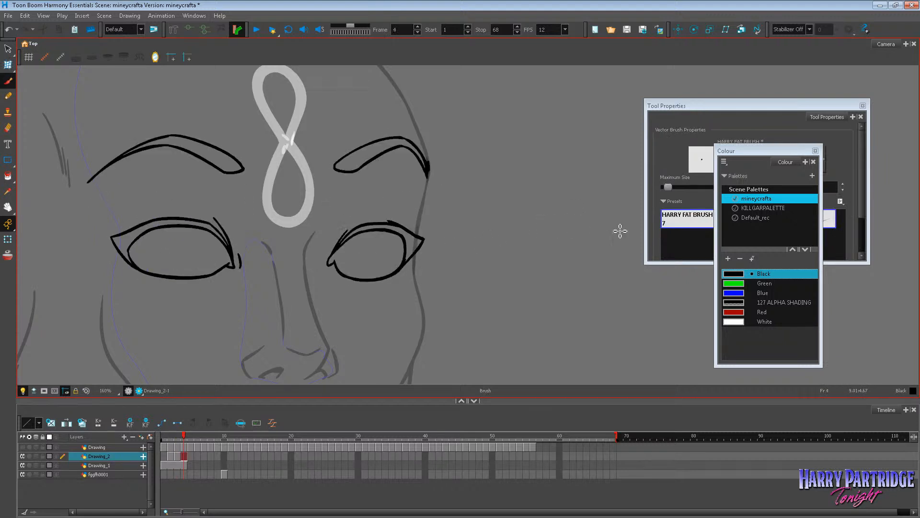
Step: Reshape the crease beside the right brow on frame 3 with the Envelope tool and compare it with frame 2
key("period")
key("period")
key("comma")
key("period")
left_click(8, 64)
left_click(247, 198)
left_click(348, 187)
key("comma")
key("period")
mouse_move(333, 185)
left_mouse_down()
mouse_move(326, 216)
mouse_move(326, 196)
left_mouse_up()
left_click(334, 185)
key("comma")
key("period")
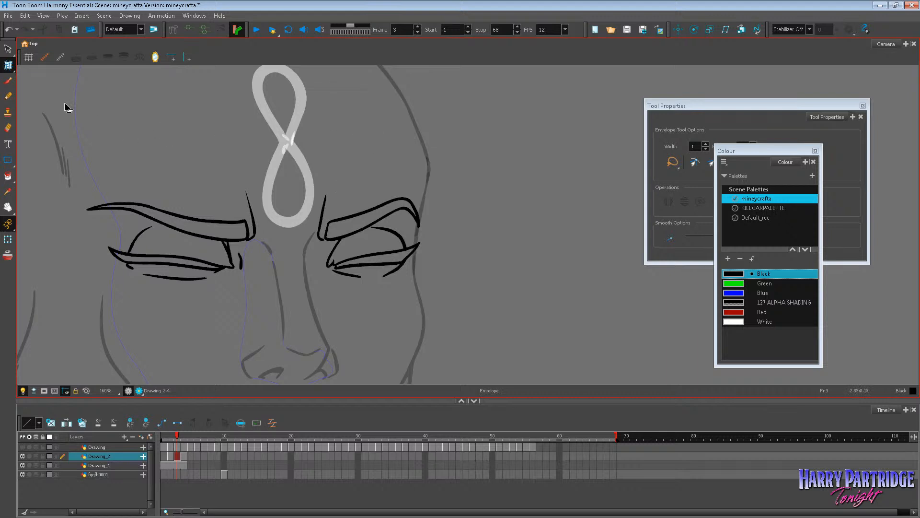
Step: Flip between the angry, blink and neutral drawings on frames 2 to 4 to examine the brow creases and eye movement
left_click(8, 81)
key("comma")
key("period")
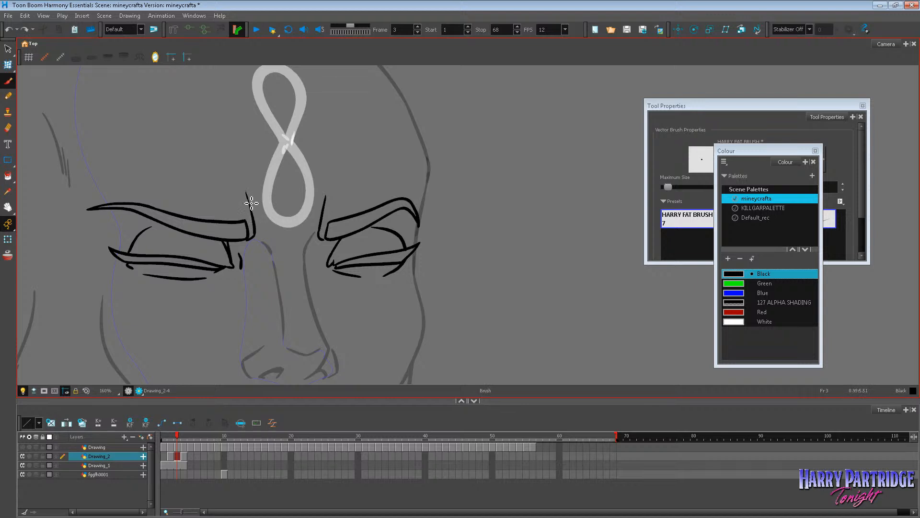
key("comma")
key("period")
key("comma")
key("period")
key("alt+s")
key("period")
key("comma")
key("period")
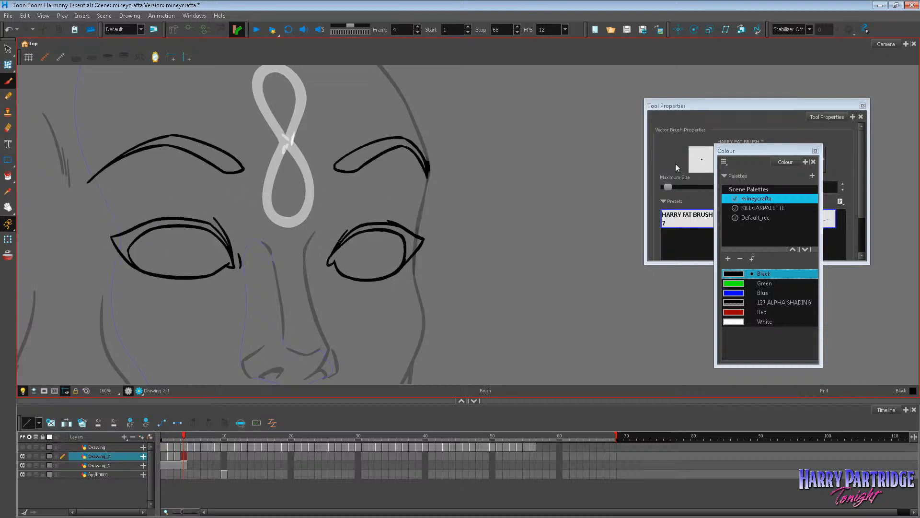
Step: Shift the blink and neutral drawings one frame later on Drawing_2 and extend the Drawing_1 exposure through frame 7
left_click(177, 455)
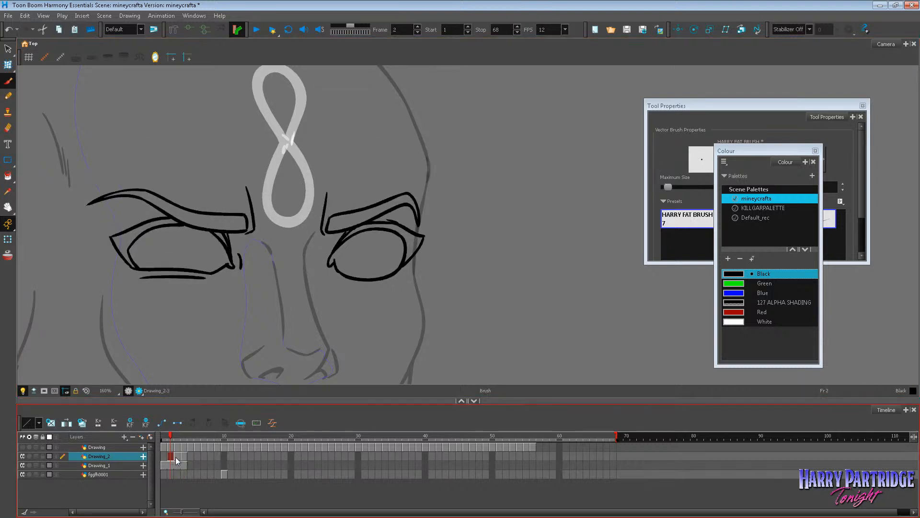
mouse_move(188, 459)
left_mouse_down()
mouse_move(199, 461)
mouse_move(171, 467)
mouse_move(183, 470)
left_mouse_up()
left_click(185, 464)
left_click(189, 465)
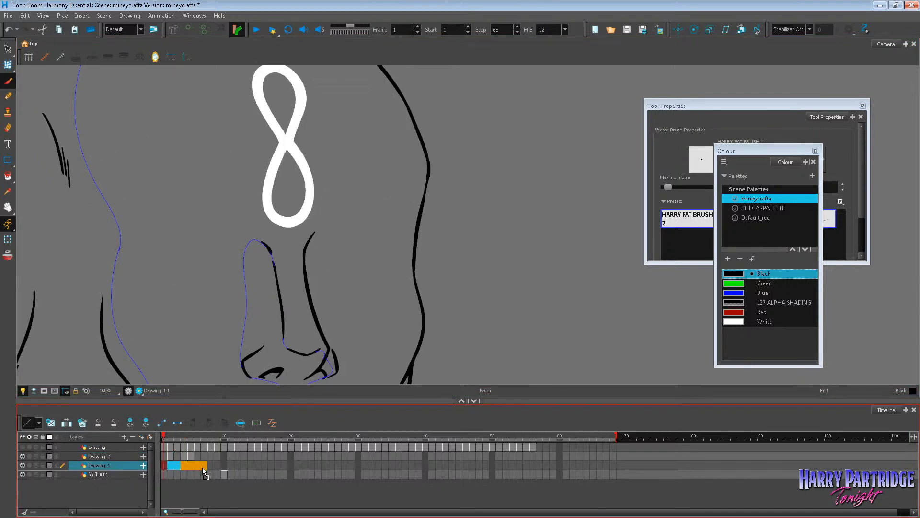
left_click(172, 457)
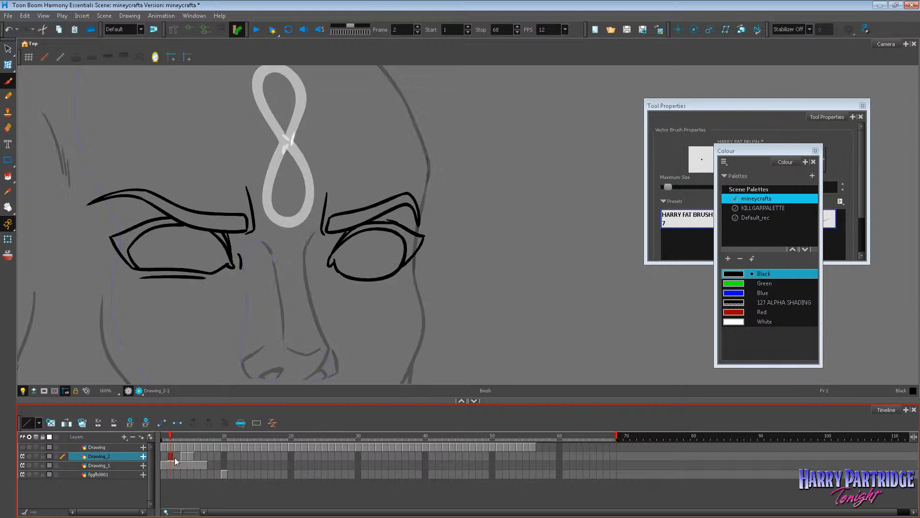
Step: Show the previous and next drawings as onion skin around the empty frame 3 of Drawing_2
key("period")
key("period")
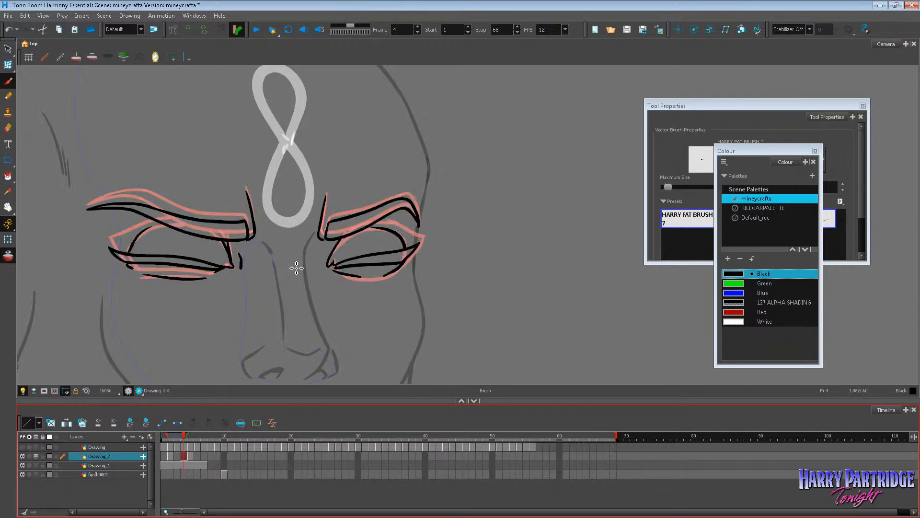
key("comma")
scroll(181, 261, "up", 2)
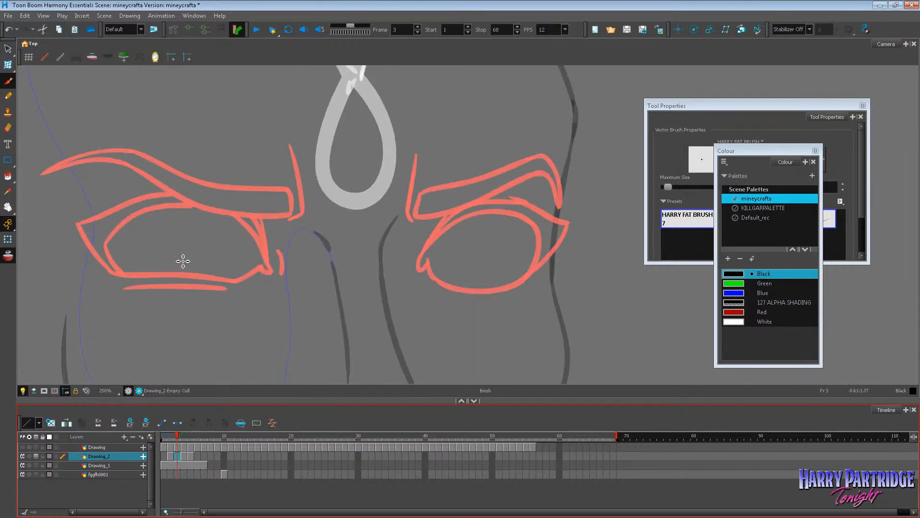
left_click(173, 455)
left_click(178, 456)
left_click(124, 56)
Step: Draw the in-between left brow and its inner crease on frame 3, midway between the onion-skinned angry and blink brows
mouse_move(44, 176)
left_mouse_down()
mouse_move(101, 163)
mouse_move(148, 166)
left_mouse_up()
key("ctrl+z")
mouse_move(44, 177)
left_mouse_down()
mouse_move(95, 161)
mouse_move(146, 164)
mouse_move(222, 193)
mouse_move(288, 195)
left_mouse_up()
mouse_move(46, 181)
left_mouse_down()
mouse_move(136, 180)
mouse_move(128, 177)
mouse_move(230, 223)
mouse_move(289, 230)
left_mouse_up()
key("ctrl+z")
mouse_move(129, 177)
left_mouse_down()
mouse_move(237, 222)
mouse_move(293, 224)
mouse_move(291, 200)
mouse_move(295, 223)
left_mouse_up()
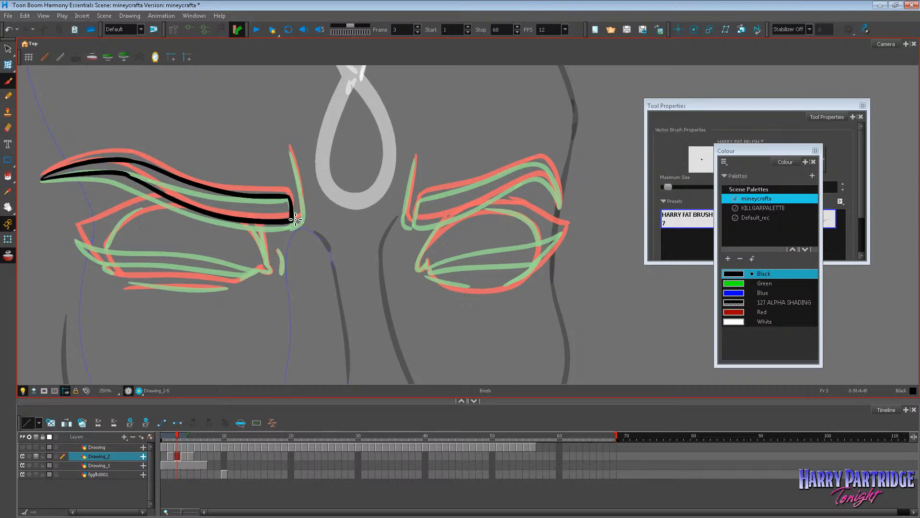
mouse_move(290, 146)
left_mouse_down()
mouse_move(307, 218)
mouse_move(297, 222)
left_mouse_up()
Step: Draw the left eye's half-lowered upper lid on frame 3 with its outer corner, fold, tear duct and nose-side crease
left_click_drag(76, 229, 103, 258)
mouse_move(77, 229)
left_mouse_down()
mouse_move(179, 223)
mouse_move(233, 230)
mouse_move(259, 247)
left_mouse_up()
mouse_move(106, 261)
left_mouse_down()
mouse_move(116, 271)
mouse_move(117, 238)
mouse_move(224, 232)
mouse_move(264, 252)
left_mouse_up()
key("period")
left_click_drag(122, 228, 156, 207)
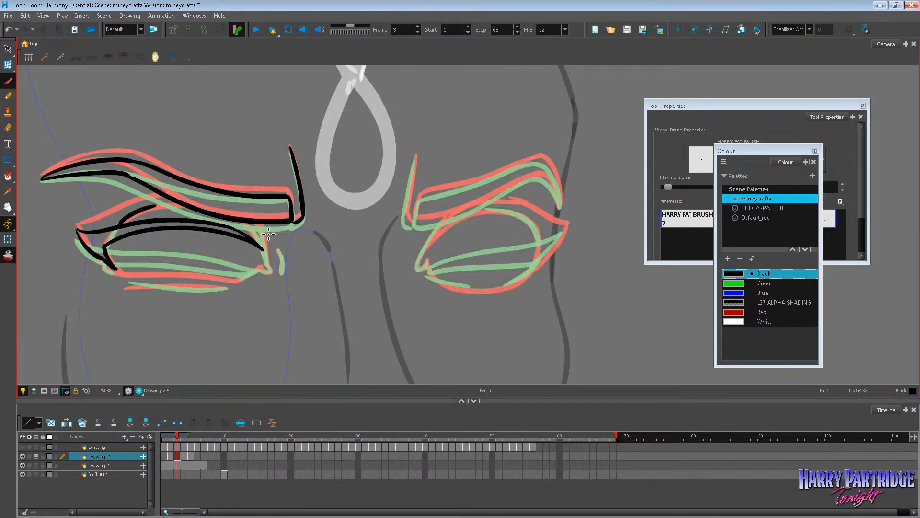
left_click_drag(250, 223, 267, 261)
mouse_move(267, 229)
left_mouse_down()
mouse_move(261, 266)
mouse_move(280, 254)
mouse_move(283, 272)
left_mouse_up()
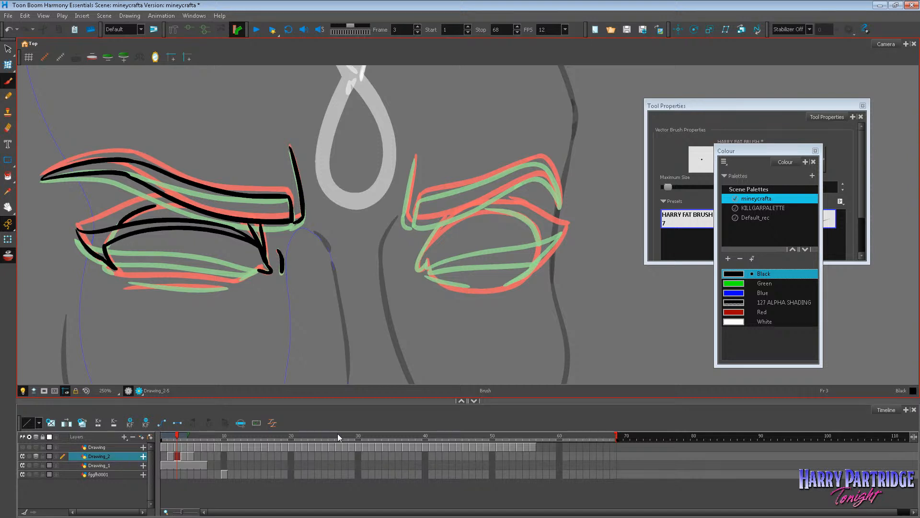
Step: Draw the left eye's lower lid and the short line beneath it on frame 3, checking against the neighbouring frames
key("comma")
key("period")
key("comma")
key("period")
key("comma")
key("period")
key("comma")
key("period")
left_click_drag(110, 271, 250, 278)
key("comma")
key("period")
key("comma")
key("period")
left_click_drag(126, 286, 227, 289)
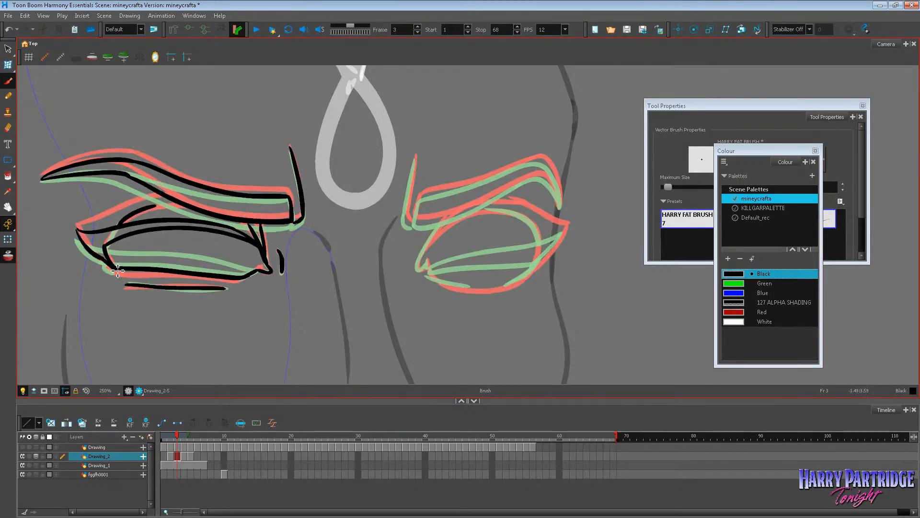
Step: Flip between frame 3 and its neighbours to examine how the left eye and brow move into the blink
key("comma")
key("period")
key("period")
key("comma")
key("comma")
key("period")
key("comma")
key("period")
key("alt+o")
Step: Adjust the left eye's upper lid lines on frame 3 with the Envelope tool and brush in the lid's inner end
left_click(8, 208)
left_click_drag(421, 283, 332, 232)
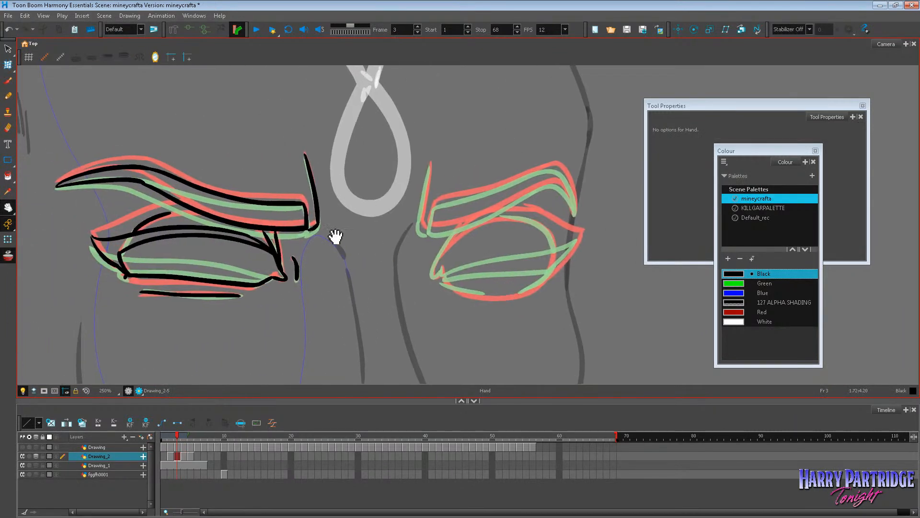
left_click(8, 64)
left_click(231, 237)
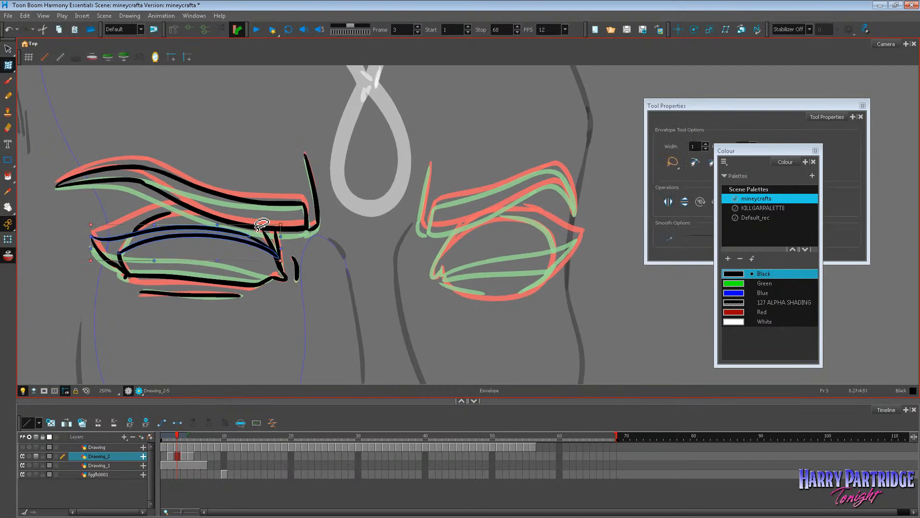
left_click(214, 239)
left_click_drag(172, 233, 176, 238)
left_click_drag(279, 233, 275, 238)
left_click(307, 240)
key("comma")
key("period")
key("ctrl+z")
key("ctrl+z")
key("ctrl+z")
key("ctrl+z")
key("ctrl+z")
key("ctrl+z")
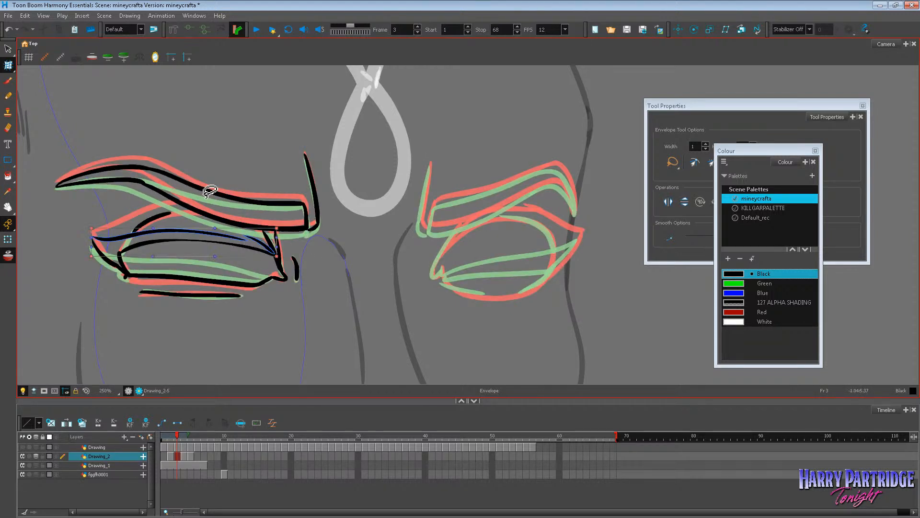
left_click(99, 132)
key("alt+b")
left_click_drag(216, 233, 276, 256)
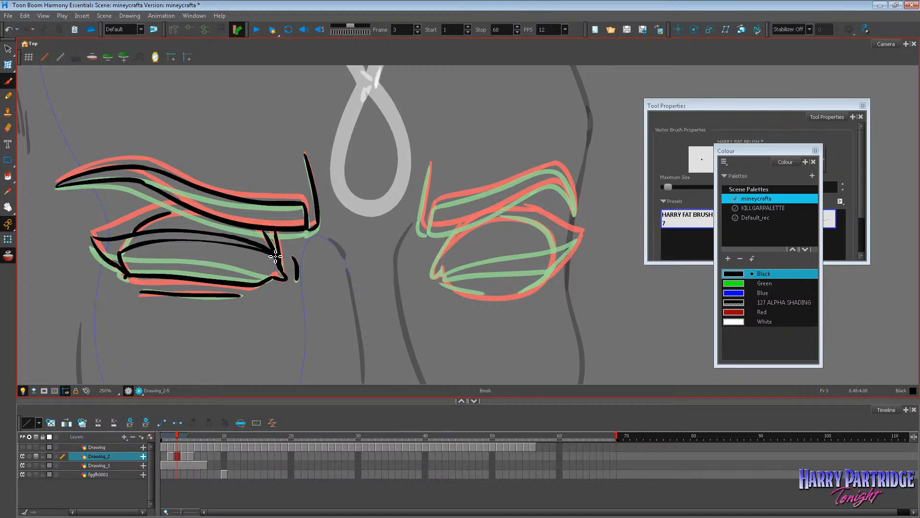
Step: Draw the in-between right brow and its inner crease on frame 3, midway between the angry and blink brows
key("space")
mouse_move(522, 257)
left_mouse_down()
mouse_move(364, 269)
mouse_move(375, 220)
mouse_move(365, 272)
left_mouse_up()
key("alt+b")
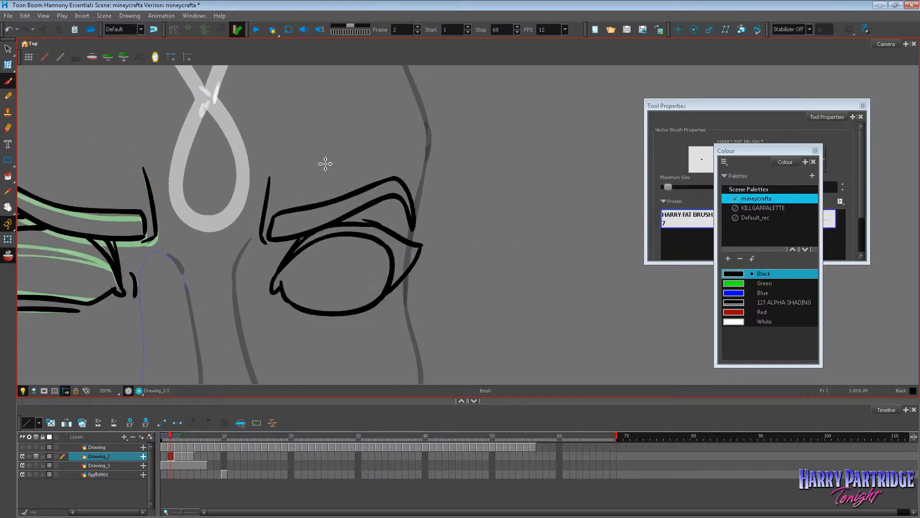
mouse_move(269, 178)
left_mouse_down()
mouse_move(262, 243)
mouse_move(275, 229)
mouse_move(275, 249)
mouse_move(395, 202)
mouse_move(411, 225)
left_mouse_up()
key("ctrl+z")
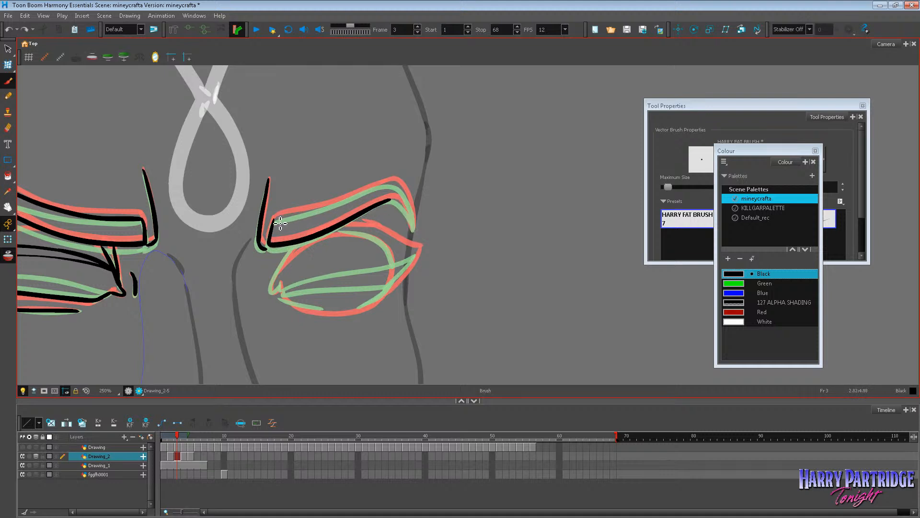
mouse_move(274, 225)
left_mouse_down()
mouse_move(398, 185)
mouse_move(417, 234)
left_mouse_up()
left_click_drag(391, 204, 417, 235)
Step: Draw the right eye's half-lowered upper lid and outer corner on frame 3 and compare them with the adjacent frames
mouse_move(294, 245)
left_mouse_down()
mouse_move(278, 295)
mouse_move(284, 278)
mouse_move(273, 285)
mouse_move(312, 266)
mouse_move(410, 260)
left_mouse_up()
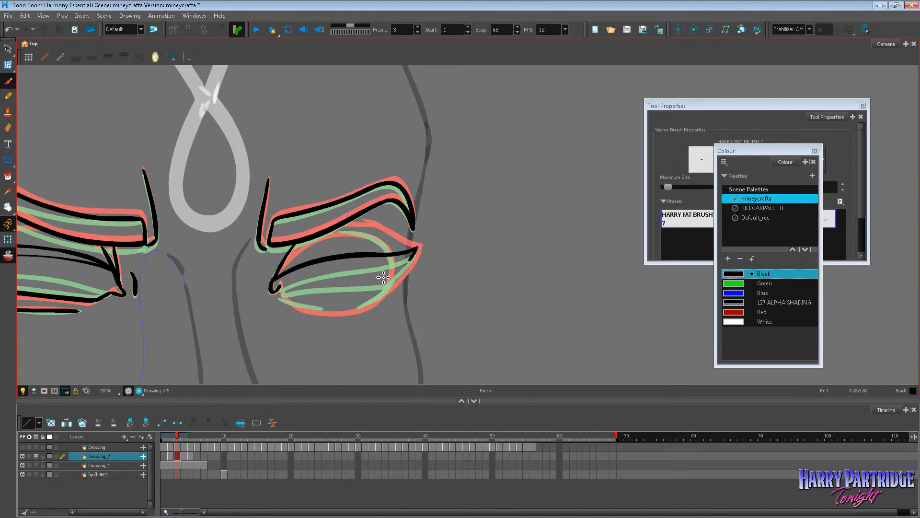
mouse_move(278, 277)
left_mouse_down()
mouse_move(391, 267)
mouse_move(388, 291)
mouse_move(411, 275)
mouse_move(422, 247)
mouse_move(420, 264)
left_mouse_up()
key("comma")
key("period")
key("period")
key("comma")
Step: Draw the right eye's lower lid and the fold above its upper lid on frame 3
key("alt+o")
left_click(433, 214)
left_click(442, 239)
key("alt+b")
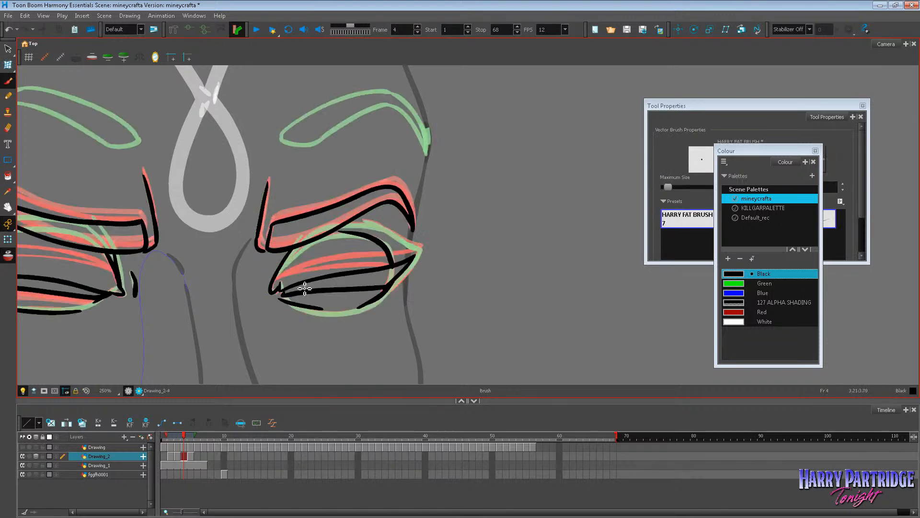
mouse_move(283, 289)
left_mouse_down()
mouse_move(295, 302)
mouse_move(379, 300)
left_mouse_up()
left_click_drag(380, 299, 357, 307)
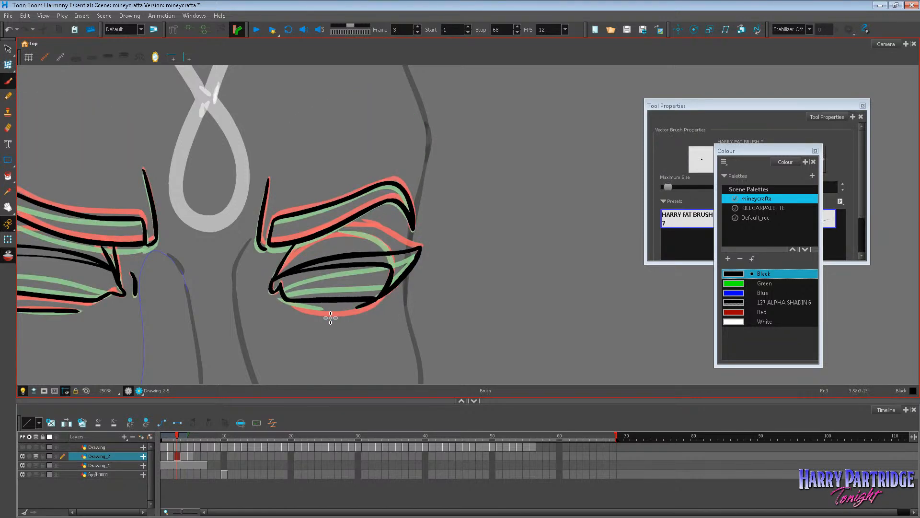
key(".")
left_click_drag(343, 229, 400, 259)
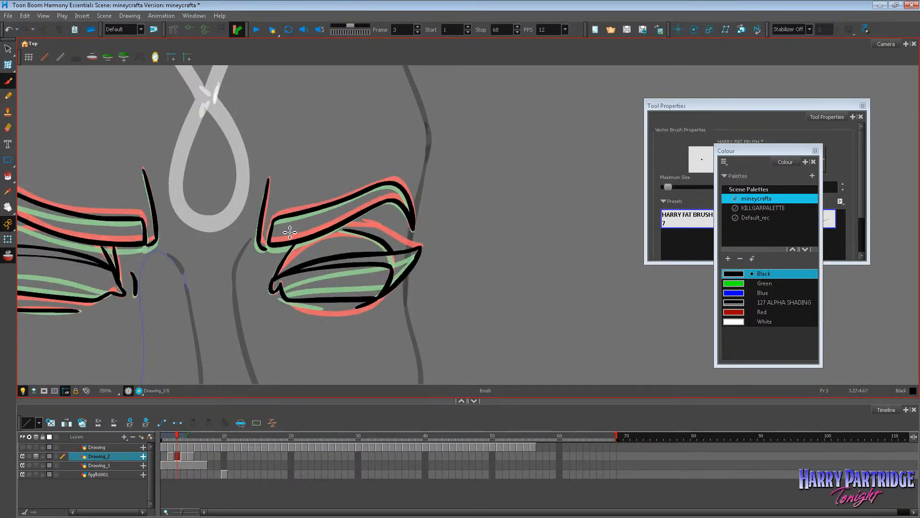
Step: Flip through the Drawing_2 frames at a wider zoom to review the new in-between within the blink
scroll(116, 287, "down", 5)
key(".")
key(".")
scroll(64, 267, "up", 4)
key(".")
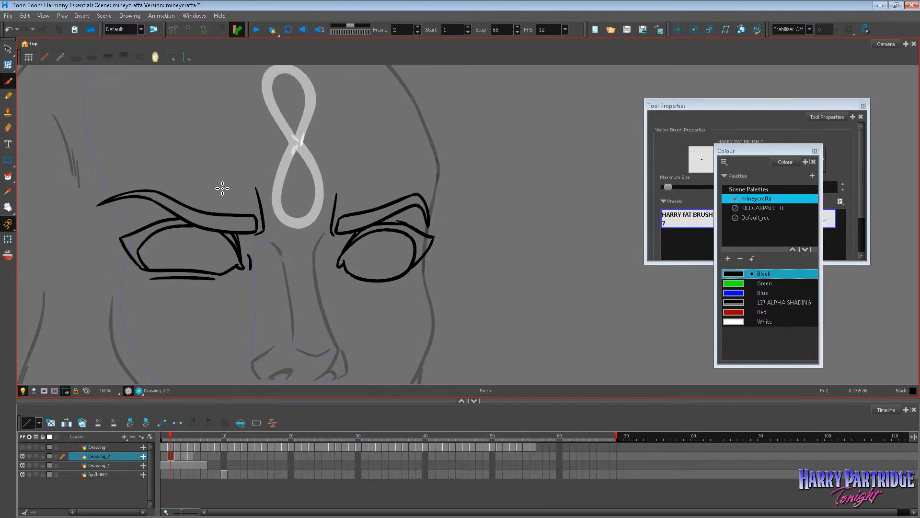
key(".")
key(".")
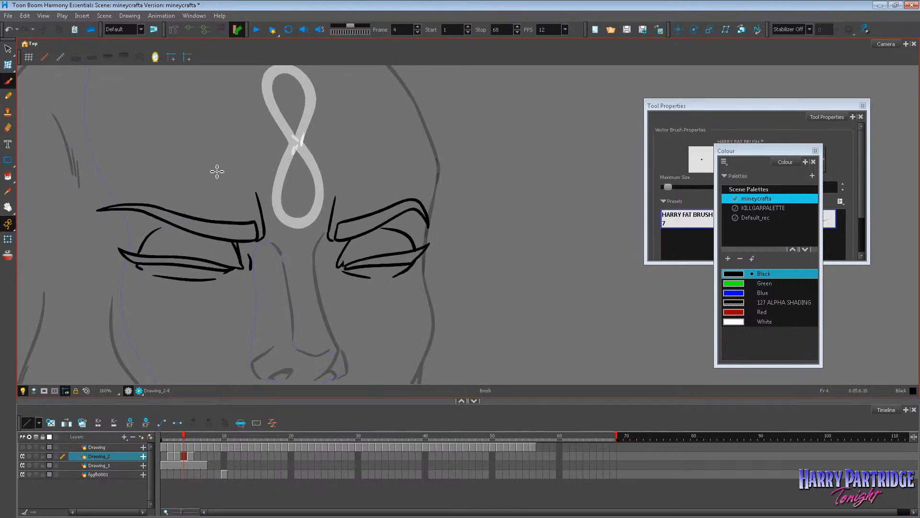
key(".")
key(".")
key(".")
Step: Move the neutral drawing to frame 6, leaving frame 5 empty, and show the surrounding drawings there as onion skin
key("Delete")
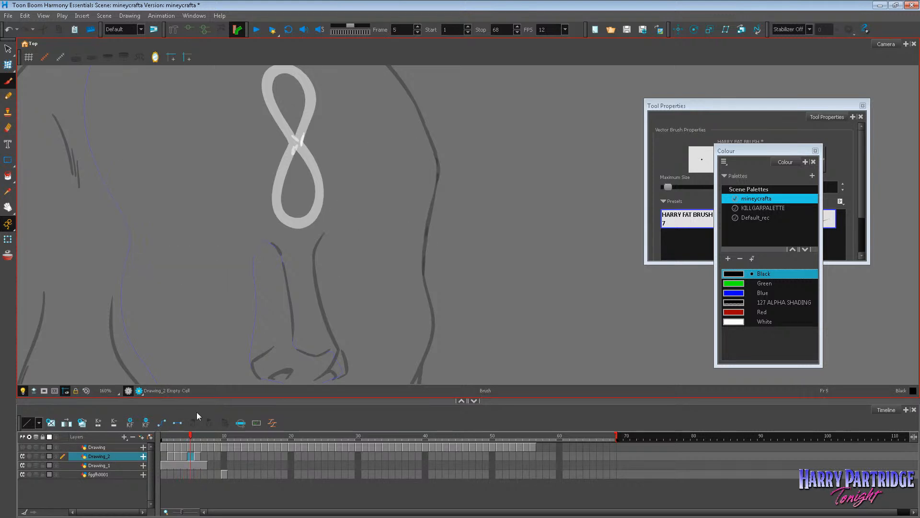
key("alt+o")
key("space")
left_click_drag(108, 223, 143, 243)
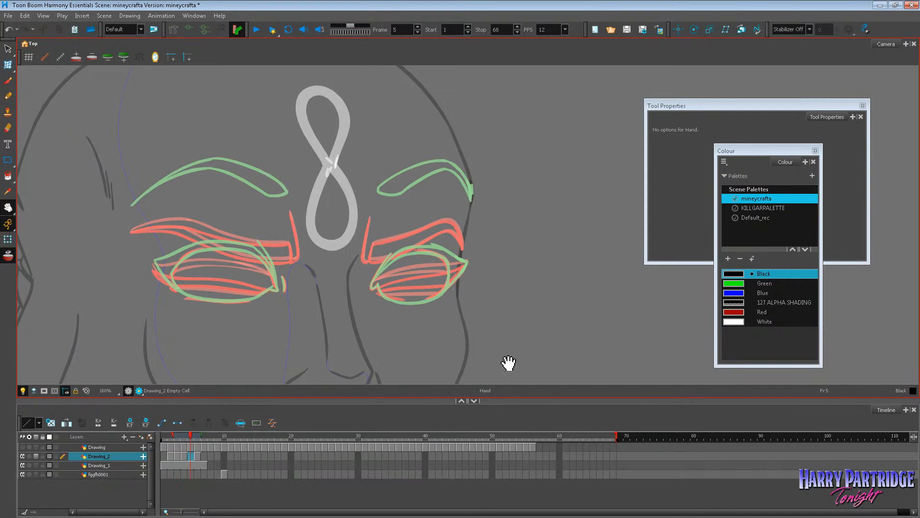
left_click_drag(352, 289, 340, 303)
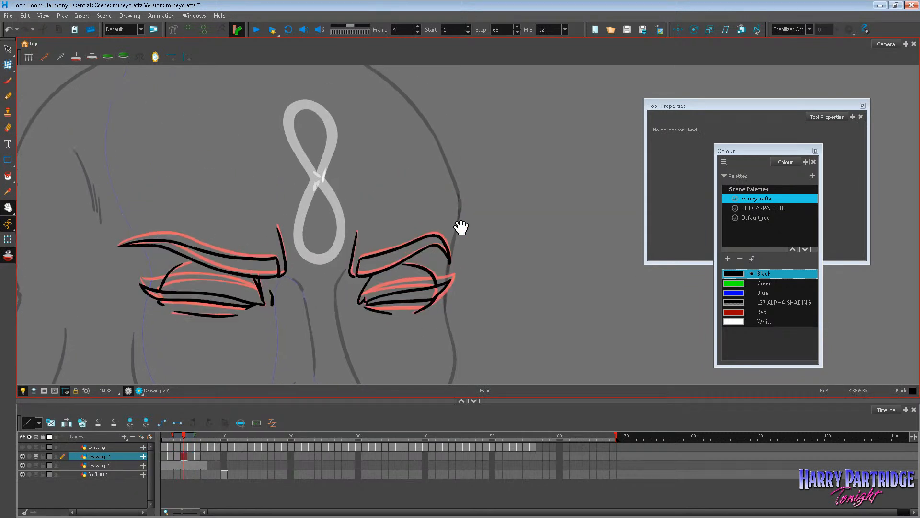
key(".")
key(".")
left_click_drag(260, 401, 260, 422)
scroll(262, 347, "up", 1)
left_click_drag(265, 348, 276, 373)
key("period")
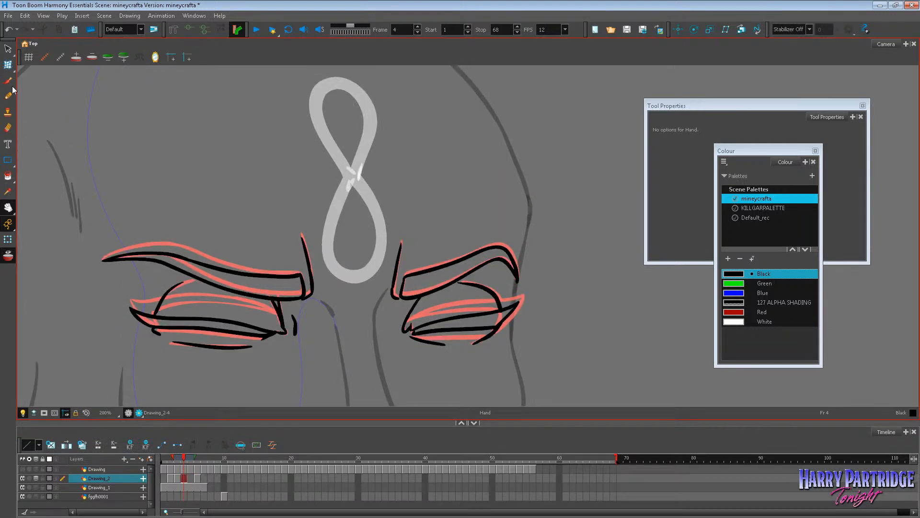
left_click(9, 81)
key("comma")
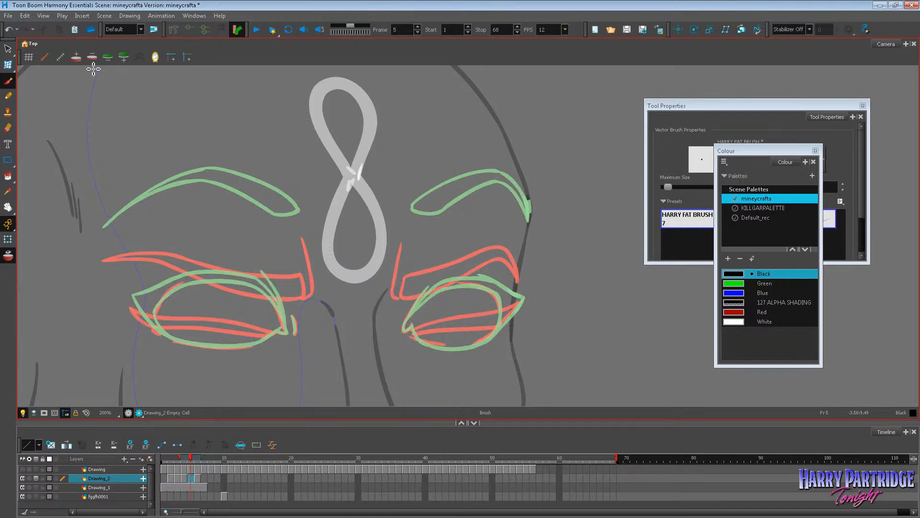
Step: Draw the left brow on frame 5 between the lowered and raised onion-skinned brows, with a short crease beside its inner end
left_click_drag(316, 301, 329, 282)
key("ctrl+z")
key("period")
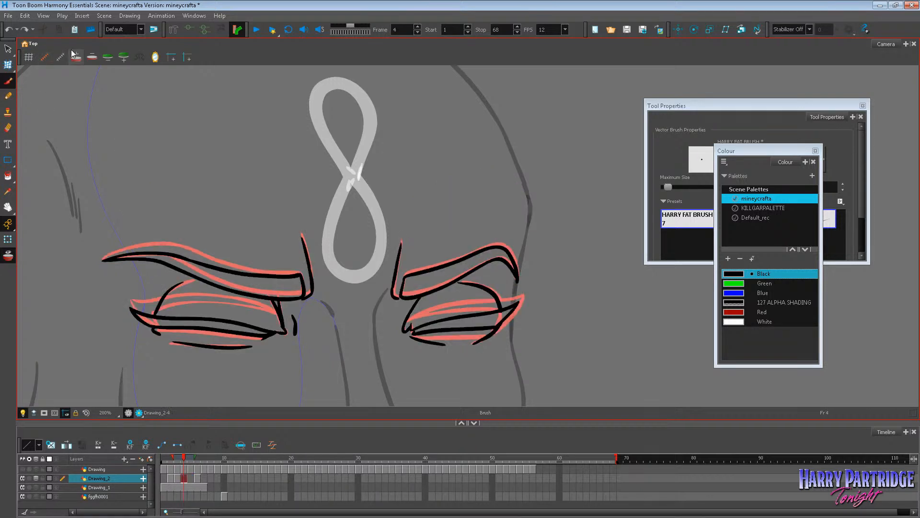
key("comma")
mouse_move(107, 236)
left_mouse_down()
mouse_move(211, 206)
mouse_move(267, 246)
left_mouse_up()
key("ctrl+z")
mouse_move(108, 235)
left_mouse_down()
mouse_move(146, 215)
mouse_move(206, 204)
mouse_move(282, 253)
left_mouse_up()
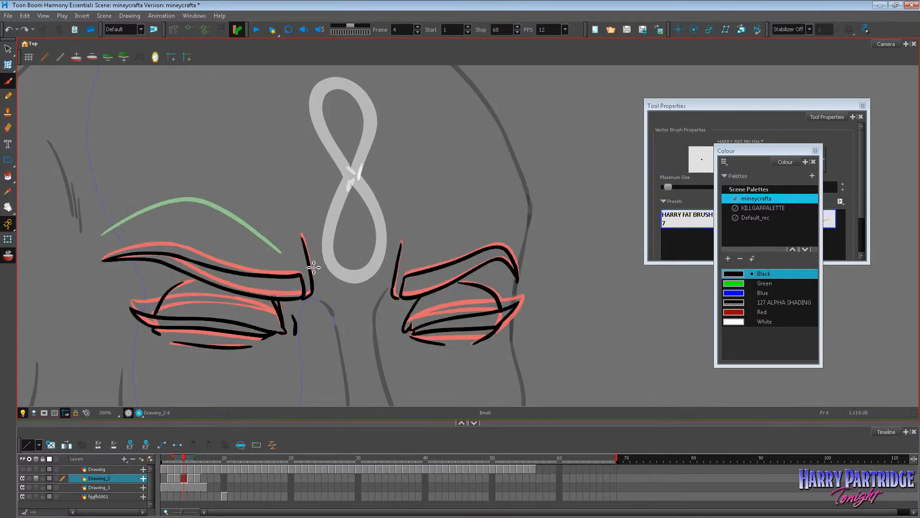
left_click_drag(114, 234, 189, 214)
key("ctrl+z")
mouse_move(103, 234)
left_mouse_down()
mouse_move(174, 209)
mouse_move(281, 282)
mouse_move(290, 277)
mouse_move(288, 239)
mouse_move(290, 277)
mouse_move(309, 240)
left_mouse_up()
left_click(8, 65)
key("alt+b")
key(".")
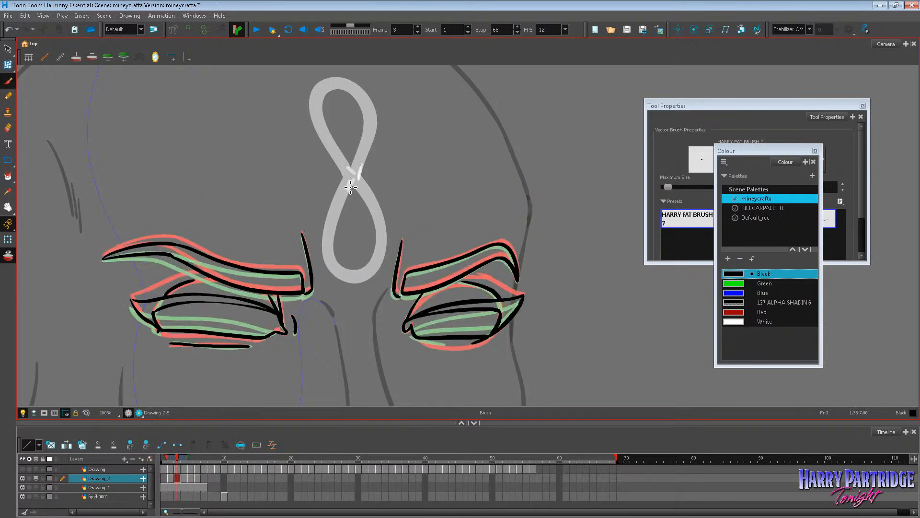
Step: Draw the left eye's partly opened upper lid on frame 5 with its outer corner and the fold above it
mouse_move(135, 306)
left_mouse_down()
mouse_move(189, 290)
mouse_move(276, 294)
mouse_move(280, 309)
left_mouse_up()
key("ctrl+z")
mouse_move(134, 310)
left_mouse_down()
mouse_move(223, 295)
mouse_move(260, 296)
mouse_move(283, 326)
left_mouse_up()
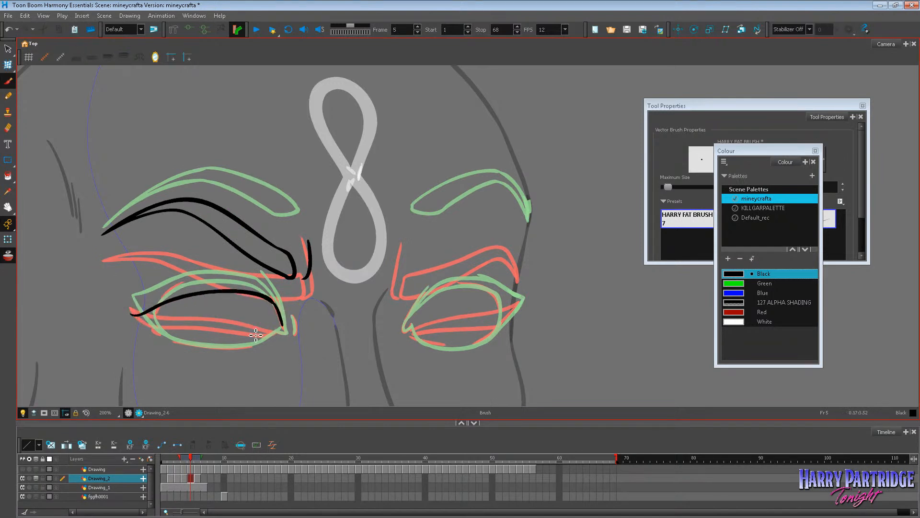
mouse_move(133, 313)
left_mouse_down()
mouse_move(168, 337)
mouse_move(195, 304)
mouse_move(274, 306)
mouse_move(288, 320)
left_mouse_up()
key("ctrl+z")
key("ctrl+z")
mouse_move(162, 320)
left_mouse_down()
mouse_move(223, 299)
mouse_move(277, 306)
mouse_move(285, 325)
left_mouse_up()
key("ctrl+z")
mouse_move(159, 322)
left_mouse_down()
mouse_move(223, 302)
mouse_move(270, 308)
mouse_move(284, 326)
left_mouse_up()
key(".")
left_click_drag(165, 305, 208, 276)
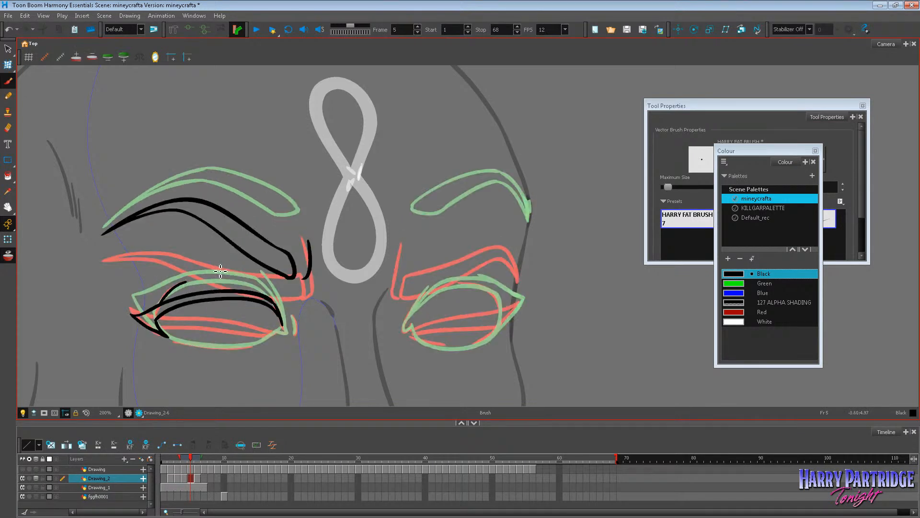
Step: Draw the left eye's lower lid on frame 5 from the outer to the inner corner and check it against the neighbouring drawings
mouse_move(169, 339)
left_mouse_down()
mouse_move(201, 353)
mouse_move(246, 353)
mouse_move(271, 339)
left_mouse_up()
key(".")
key("ctrl+z")
mouse_move(161, 330)
left_mouse_down()
mouse_move(240, 346)
mouse_move(286, 331)
left_mouse_up()
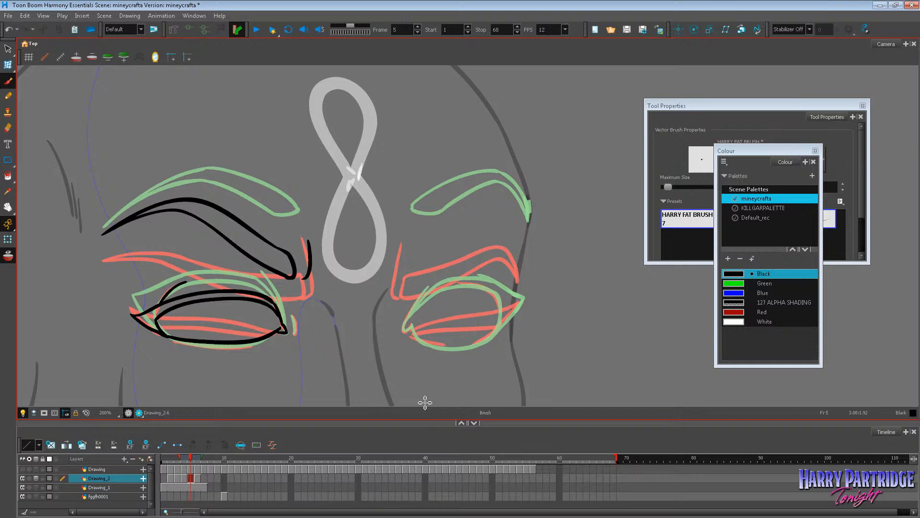
key("comma")
key("period")
key("period")
key("comma")
key("comma")
key("period")
Step: Draw the slanting folds above the left eye's inner corner and the short crease beside that corner on frame 5
left_click_drag(262, 270, 287, 335)
mouse_move(261, 272)
left_mouse_down()
mouse_move(286, 331)
mouse_move(295, 324)
mouse_move(298, 336)
left_mouse_up()
key("ctrl+z")
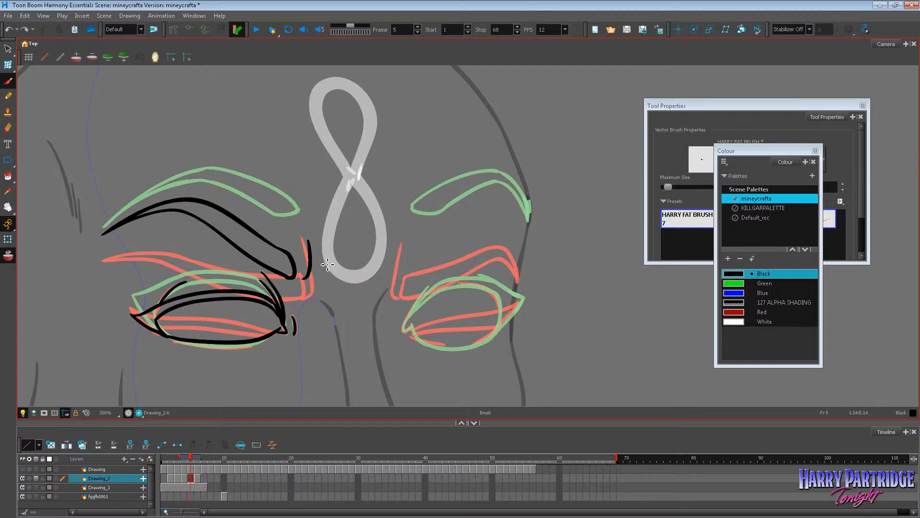
Step: Adjust the inner end of the left brow and its crease on frame 5 with the Envelope tool
key("comma")
left_click_drag(521, 292, 456, 308)
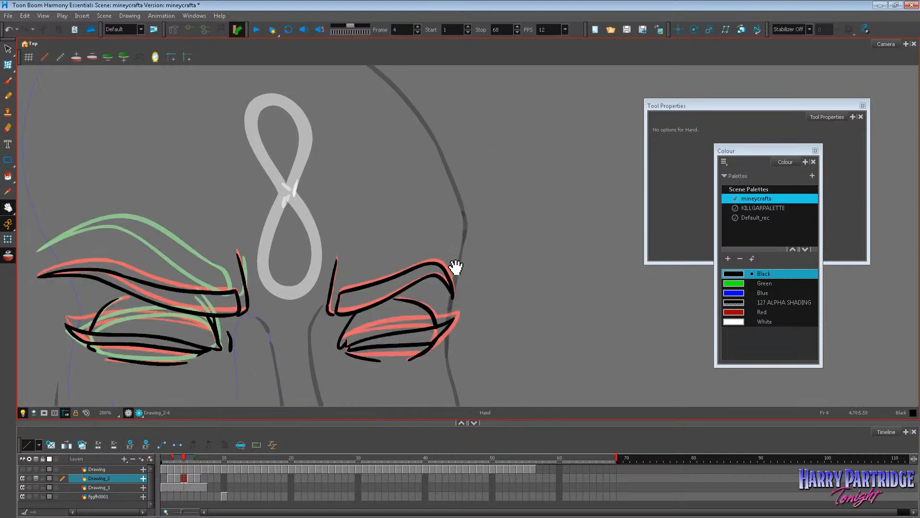
key("period")
left_click(8, 65)
left_click_drag(225, 293, 265, 277)
Step: Flip back and forth through the neighbouring blink drawings to check the motion of the left brow and eye
key("comma")
key("comma")
key("alt+o")
key("period")
key("period")
key("comma")
key("comma")
key("period")
key("period")
key("comma")
key("comma")
key("period")
key("period")
key("comma")
key("comma")
key("period")
key("period")
Step: Draw the right brow's outline on frame 5 between the lowered and raised onion-skinned brows
left_click(8, 81)
left_click(8, 255)
key("comma")
key("comma")
key("period")
key("period")
mouse_move(454, 297)
left_mouse_down()
mouse_move(449, 262)
mouse_move(415, 253)
mouse_move(350, 276)
mouse_move(340, 297)
mouse_move(433, 267)
mouse_move(454, 290)
left_mouse_up()
left_click(8, 255)
key("comma")
key("period")
key("comma")
key("period")
key("period")
key("comma")
key("comma")
key("period")
Step: Draw the crease beside the right brow's inner end and the fold above the right eye's inner corner on frame 5
left_click(8, 256)
mouse_move(339, 254)
left_mouse_down()
mouse_move(331, 304)
mouse_move(347, 349)
mouse_move(353, 336)
mouse_move(343, 350)
mouse_move(372, 299)
left_mouse_up()
key("comma")
key("period")
key("ctrl+z")
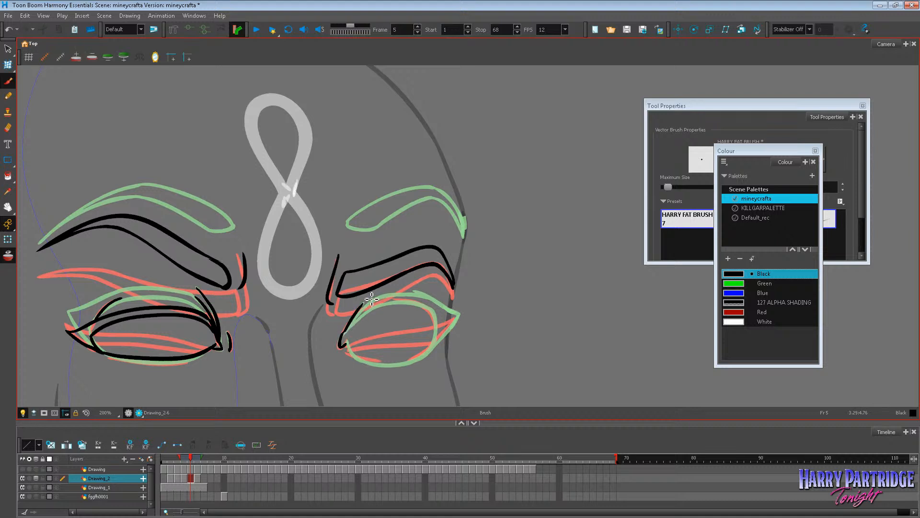
Step: Flip between frame 5 and its neighbouring drawings to compare the right brow and eye positions
key("comma")
key("period")
key("comma")
key("period")
key("comma")
key("period")
key("period")
key("comma")
key("period")
key("comma")
key("period")
key("comma")
Step: Draw the right eye's upper lid line on frame 5 out to a pointed outer corner and refine that corner
mouse_move(344, 345)
left_mouse_down()
mouse_move(381, 323)
mouse_move(445, 322)
left_mouse_up()
key("period")
key("comma")
key("ctrl+z")
mouse_move(345, 348)
left_mouse_down()
mouse_move(380, 323)
mouse_move(464, 323)
mouse_move(467, 333)
left_mouse_up()
key("comma")
key("period")
key("comma")
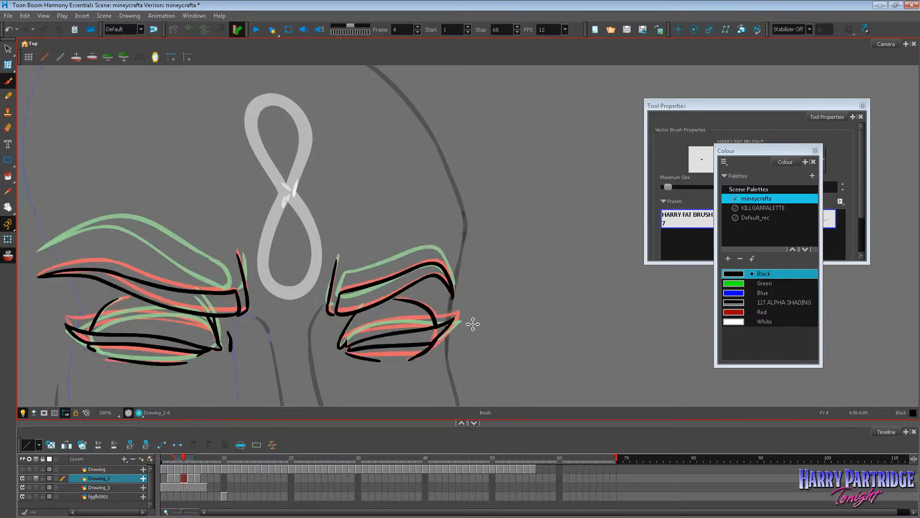
key("period")
left_click(9, 64)
left_click_drag(472, 312, 465, 312)
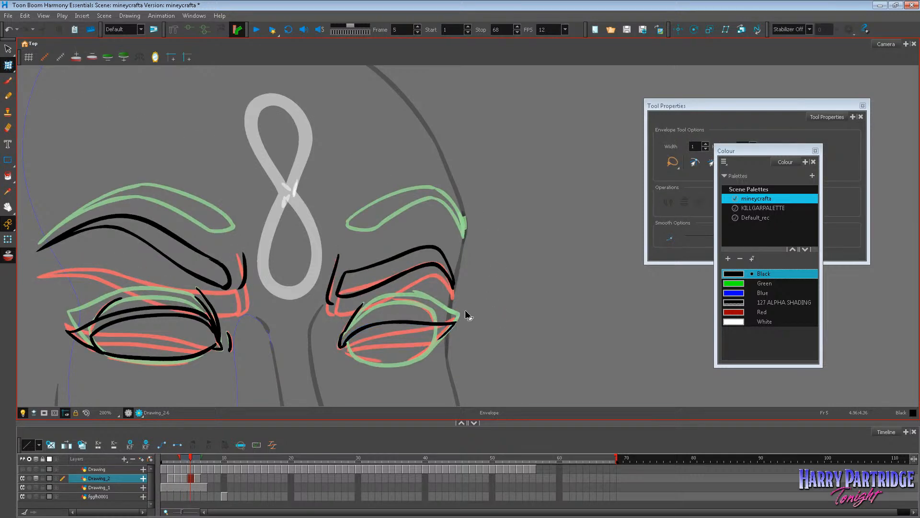
Step: Draw the curved fold above the outer half of the right eye on frame 5
left_click(8, 80)
key("comma")
key("period")
mouse_move(392, 299)
left_mouse_down()
mouse_move(424, 307)
mouse_move(441, 325)
mouse_move(406, 303)
mouse_move(438, 321)
left_mouse_up()
key("ctrl+z")
key("comma")
key("period")
Step: Draw the right eye's inner lid edge and lower lid on frame 5, and touch up the left brow's inner end without onion skin
mouse_move(348, 346)
left_mouse_down()
mouse_move(377, 335)
mouse_move(449, 338)
left_mouse_up()
key("comma")
key("comma")
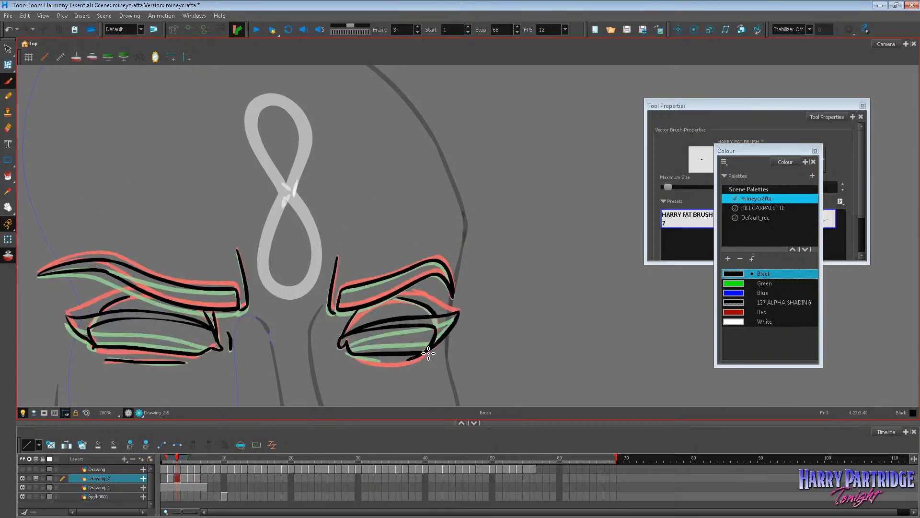
key("period")
key("period")
mouse_move(344, 343)
left_mouse_down()
mouse_move(369, 362)
mouse_move(408, 363)
mouse_move(458, 312)
left_mouse_up()
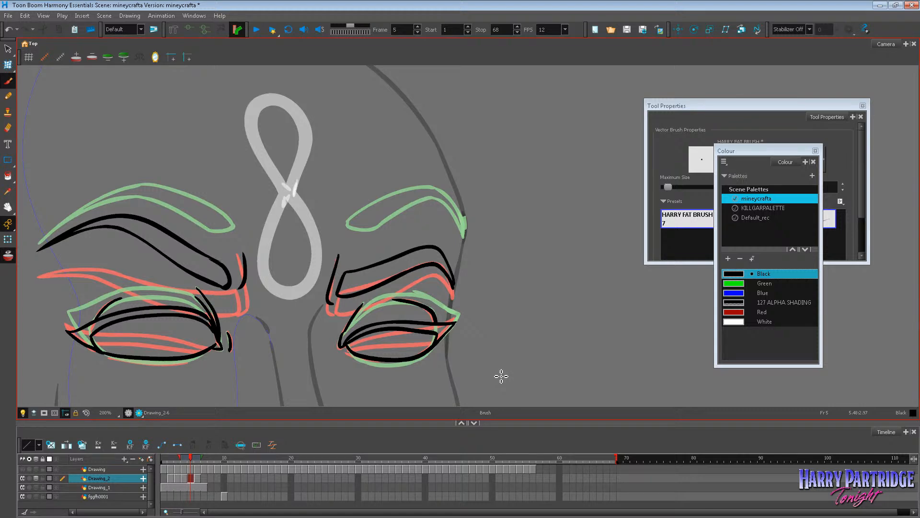
mouse_move(363, 361)
left_mouse_down()
mouse_move(397, 368)
mouse_move(423, 357)
left_mouse_up()
key("ctrl+z")
key("Return")
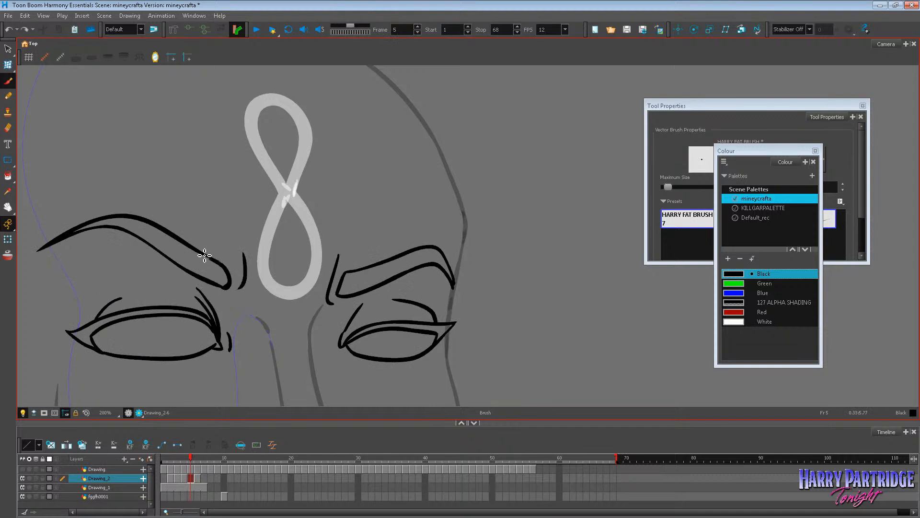
left_click_drag(217, 263, 229, 282)
Step: Flip through the Drawing_2 frames without onion skin to review the blink up to the neutral drawing
left_click(8, 208)
left_click_drag(376, 268, 405, 264)
left_click_drag(436, 314, 447, 293)
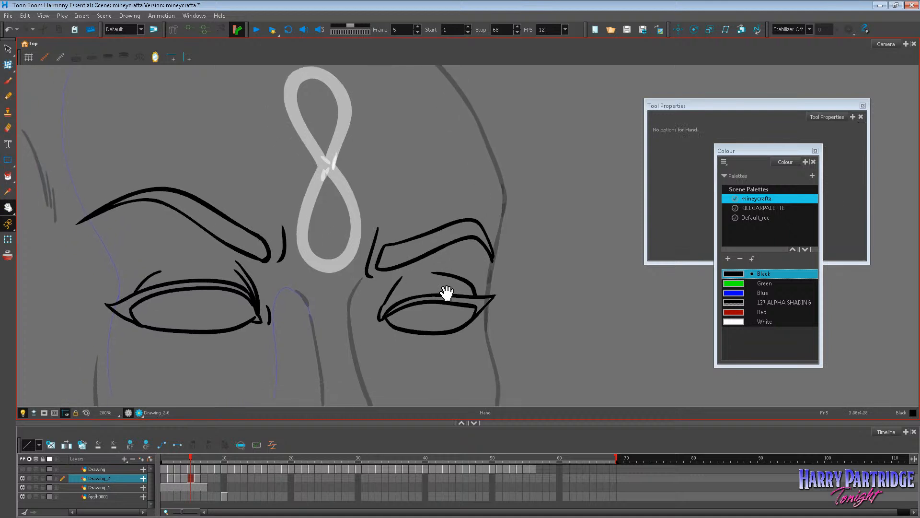
left_click_drag(358, 422, 358, 401)
left_click_drag(398, 376, 496, 293)
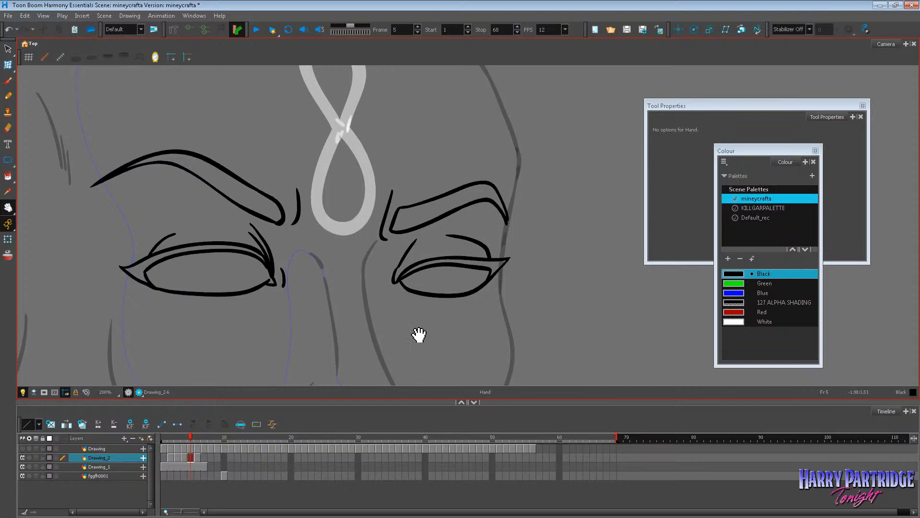
key("comma")
key("comma")
key("comma")
key("comma")
key("period")
key("period")
key("period")
key("period")
key("period")
Step: Move the neutral drawing to frame 7, leaving frame 6 empty, and turn the onion skin back on
left_click_drag(317, 402, 306, 372)
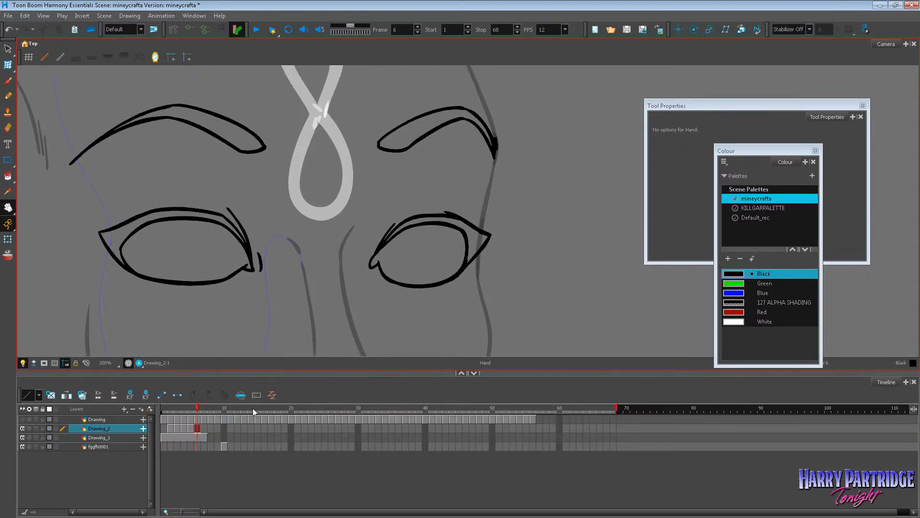
left_click(198, 429)
left_click(200, 432)
left_click(206, 427)
left_click(199, 427)
left_click(8, 256)
left_click_drag(307, 290, 314, 311)
left_click_drag(297, 373, 299, 427)
left_click_drag(282, 370, 318, 364)
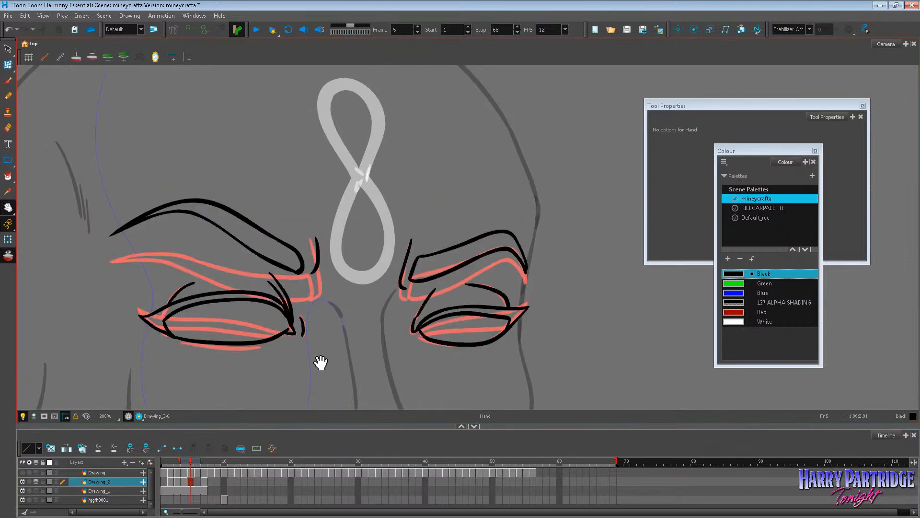
Step: Draw the left brow's upper outline on frame 6 with the Brush tool, between the red and green onion-skinned brows
left_click(8, 81)
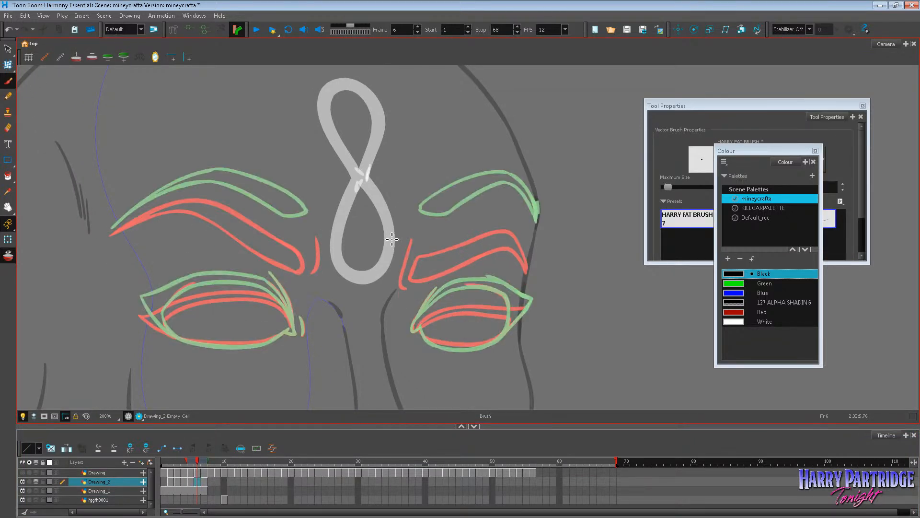
mouse_move(110, 232)
left_mouse_down()
mouse_move(157, 205)
mouse_move(242, 192)
left_mouse_up()
key("ctrl+z")
mouse_move(111, 230)
left_mouse_down()
mouse_move(180, 193)
mouse_move(225, 183)
mouse_move(209, 185)
mouse_move(295, 221)
left_mouse_up()
key(".")
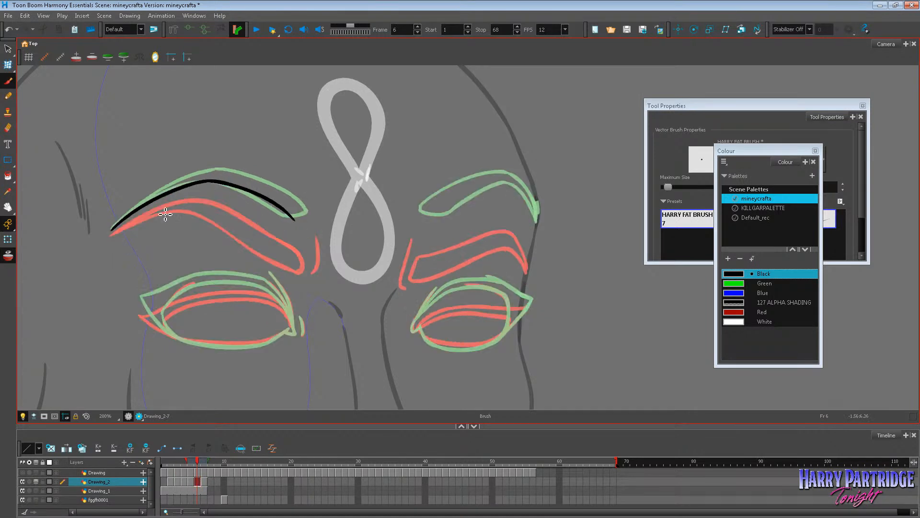
key("ctrl+z")
mouse_move(112, 231)
left_mouse_down()
mouse_move(207, 194)
mouse_move(158, 209)
mouse_move(210, 184)
mouse_move(257, 197)
mouse_move(299, 225)
left_mouse_up()
key("ctrl+z")
key("ctrl+z")
Step: Extend the left brow's upper outline toward its inner end on frame 6 and draw the lower outline beneath it
left_click_drag(205, 194, 292, 246)
key("ctrl+z")
left_click_drag(216, 183, 298, 223)
left_click_drag(239, 212, 276, 243)
key("ctrl+z")
mouse_move(230, 205)
left_mouse_down()
mouse_move(280, 244)
mouse_move(304, 234)
left_mouse_up()
Step: Reshape the inner ends of the left brow's upper and lower lines on frame 6 with the Envelope tool
left_click(8, 65)
left_click(294, 221)
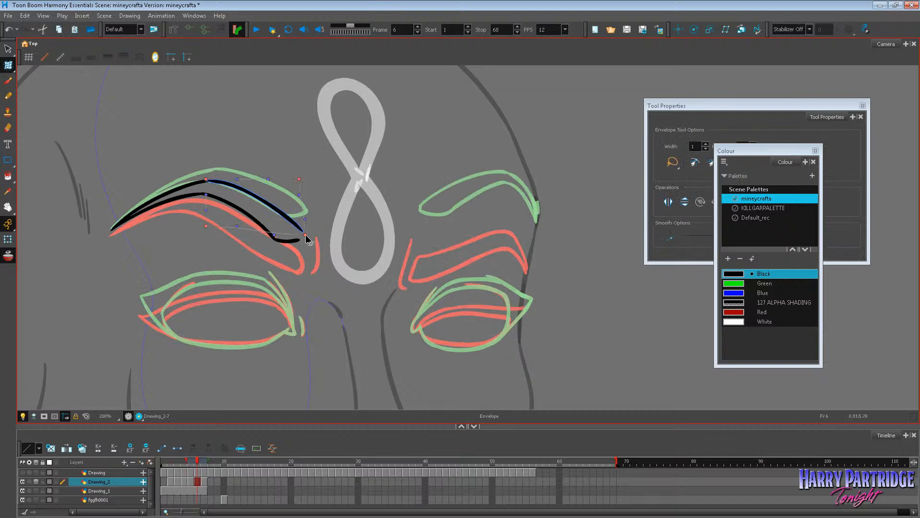
left_click(277, 243)
left_click(274, 239)
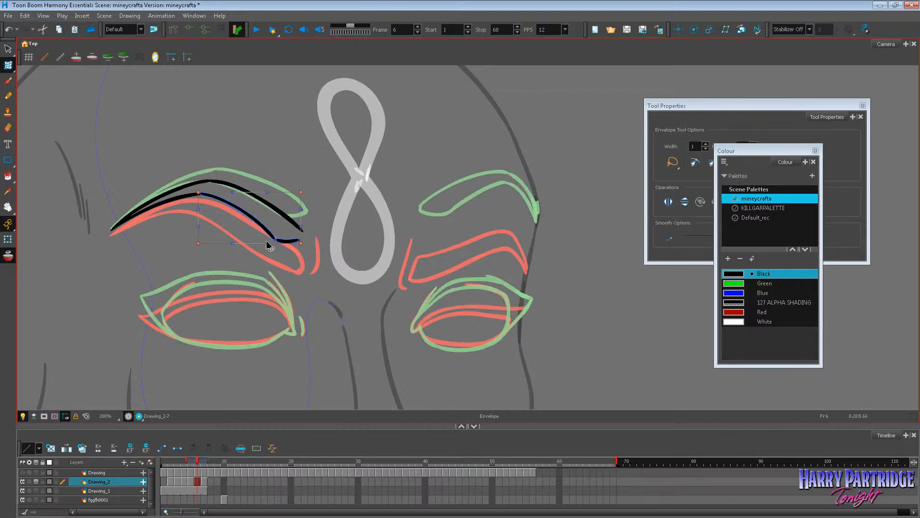
left_click(306, 197)
Step: Close the left brow's inner end on frame 6 and draw a short crease beside it
key("alt+b")
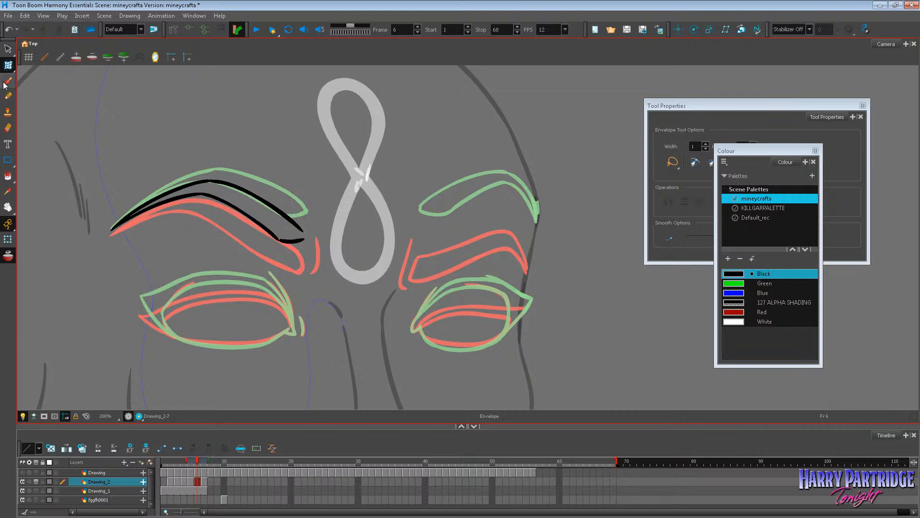
key("period")
key("comma")
key("period")
key("comma")
key("comma")
key("period")
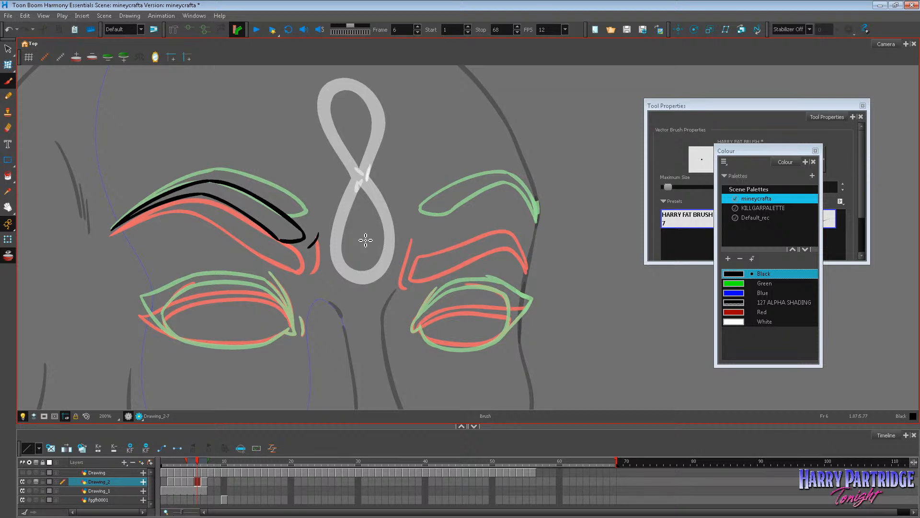
Step: Adjust the short crease beside the left brow on frame 6 with the Envelope tool
key("comma")
key("period")
left_click(8, 65)
mouse_move(318, 244)
left_mouse_down()
mouse_move(80, 220)
mouse_move(321, 256)
left_mouse_up()
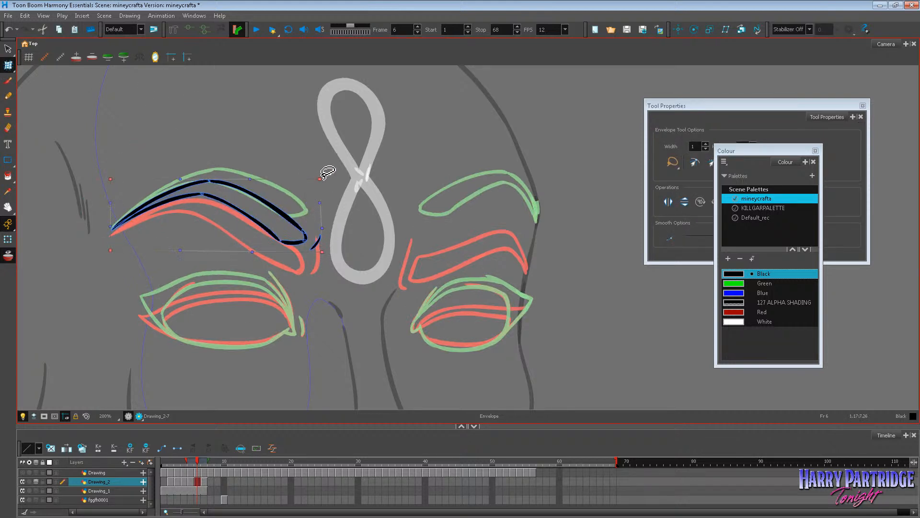
left_click(341, 169)
Step: Flip through frames 5 to 7 to compare the new left brow with the surrounding drawings
left_click(8, 81)
key("comma")
key("comma")
key("comma")
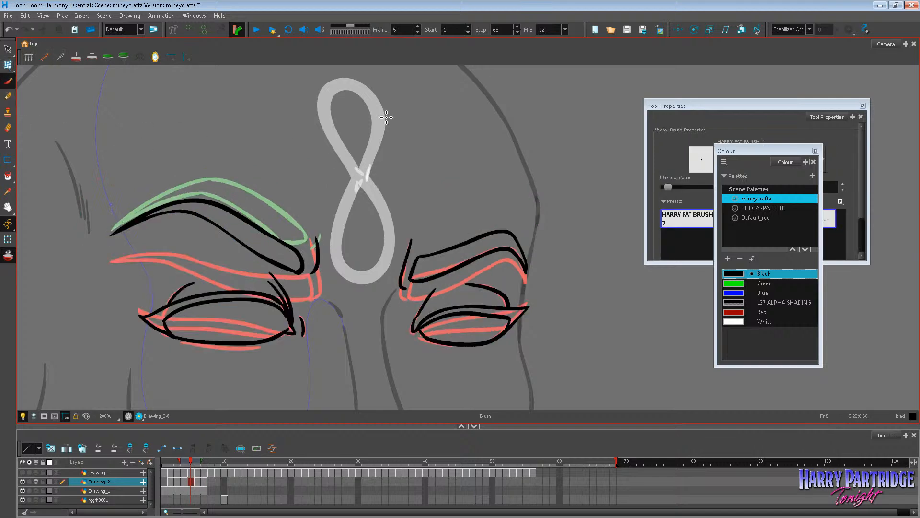
key("period")
key("period")
key("period")
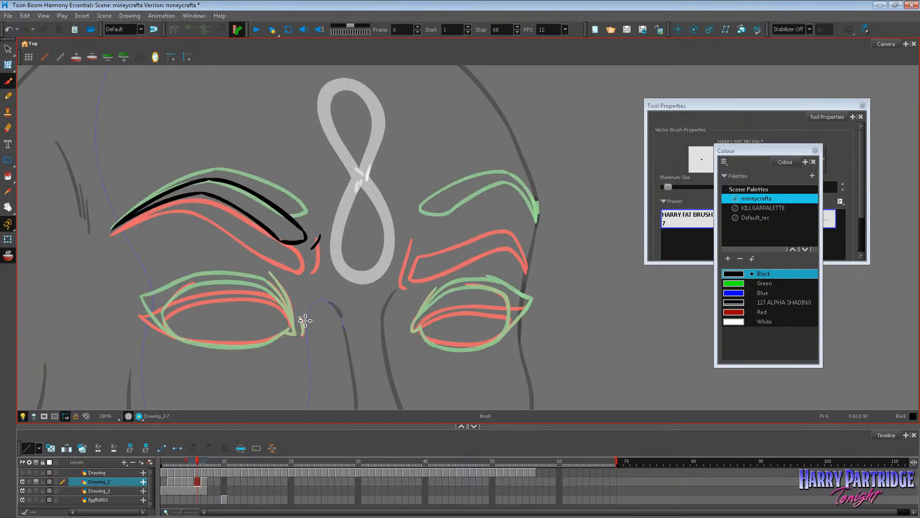
key("alt+s")
key("period")
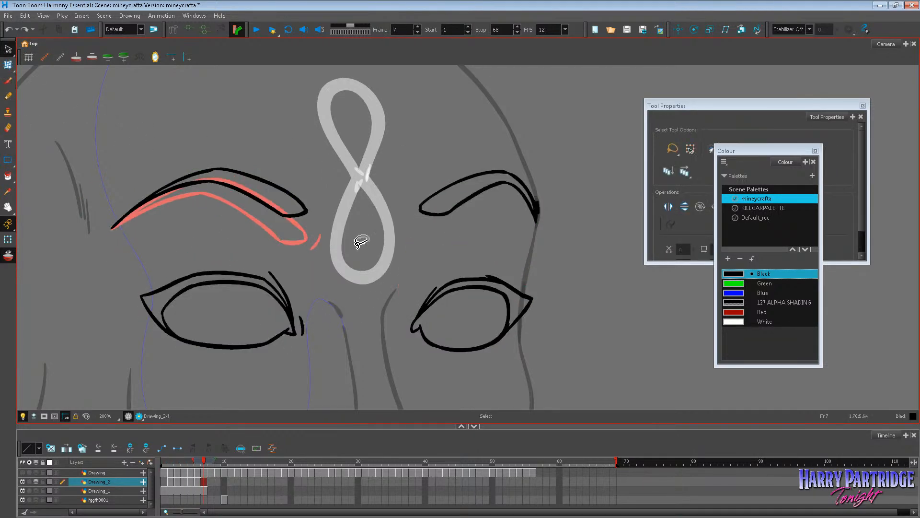
Step: Draw the left eye's upper lid line on frame 6, between the lids of the neighbouring drawings
mouse_move(309, 340)
left_mouse_down()
mouse_move(380, 350)
mouse_move(372, 372)
left_mouse_up()
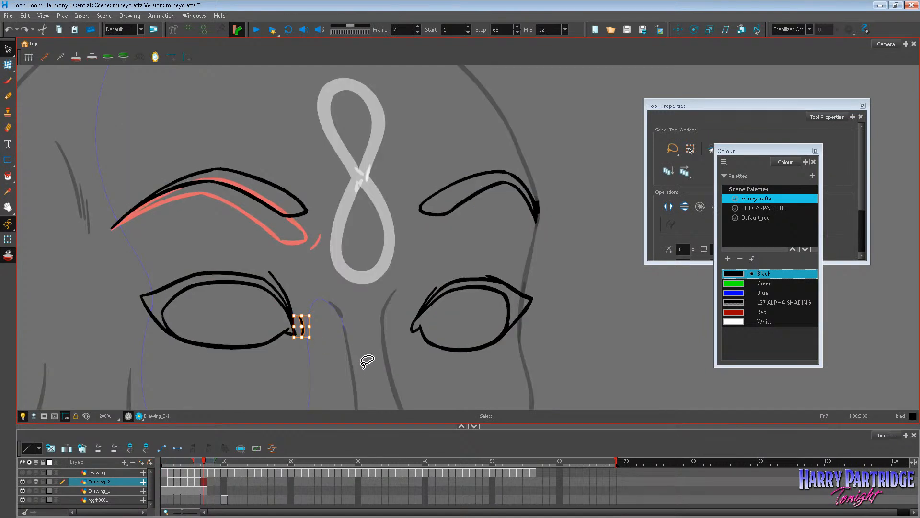
key("comma")
key("alt+b")
mouse_move(140, 305)
left_mouse_down()
mouse_move(217, 279)
mouse_move(277, 289)
left_mouse_up()
key("period")
key("comma")
key("ctrl+z")
mouse_move(140, 304)
left_mouse_down()
mouse_move(207, 278)
mouse_move(247, 276)
mouse_move(279, 295)
left_mouse_up()
Step: Draw the left eye's outer corner, lower outline and inner upper contour on frame 6
mouse_move(140, 305)
left_mouse_down()
mouse_move(188, 345)
mouse_move(166, 312)
mouse_move(190, 294)
mouse_move(235, 288)
mouse_move(285, 303)
mouse_move(269, 285)
mouse_move(292, 315)
mouse_move(273, 277)
mouse_move(294, 334)
left_mouse_up()
mouse_move(175, 338)
left_mouse_down()
mouse_move(250, 350)
mouse_move(293, 332)
left_mouse_up()
mouse_move(166, 317)
left_mouse_down()
mouse_move(186, 297)
mouse_move(234, 288)
mouse_move(271, 295)
mouse_move(292, 326)
left_mouse_up()
key("ctrl+z")
mouse_move(165, 318)
left_mouse_down()
mouse_move(191, 294)
mouse_move(235, 287)
mouse_move(278, 303)
left_mouse_up()
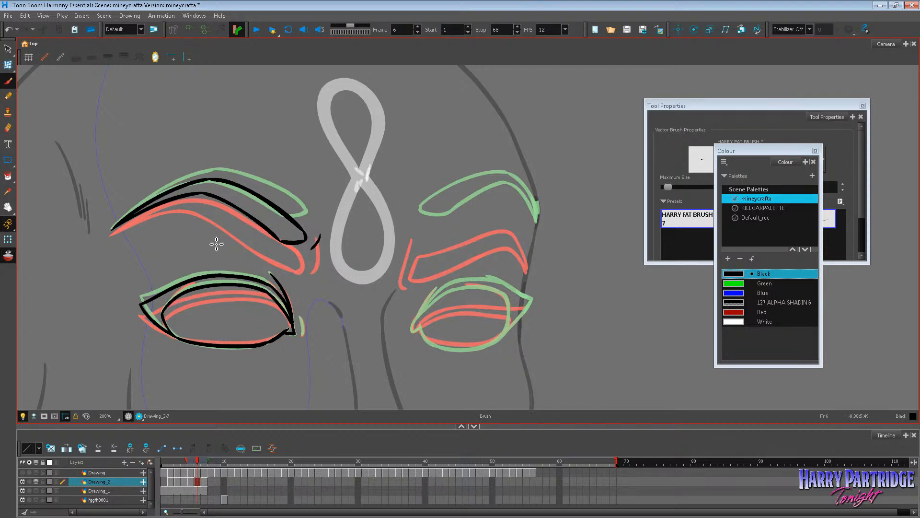
Step: Turn off onion skinning and flip through frames 2 to 7 to check the left eye and brow motion
key("alt+o")
key("comma")
key("comma")
key("period")
key("period")
key("period")
key("comma")
key("comma")
key("comma")
key("comma")
key("comma")
Step: Select 12 FPS as the frame rate, play back the animation and return to frame 7
left_click(565, 30)
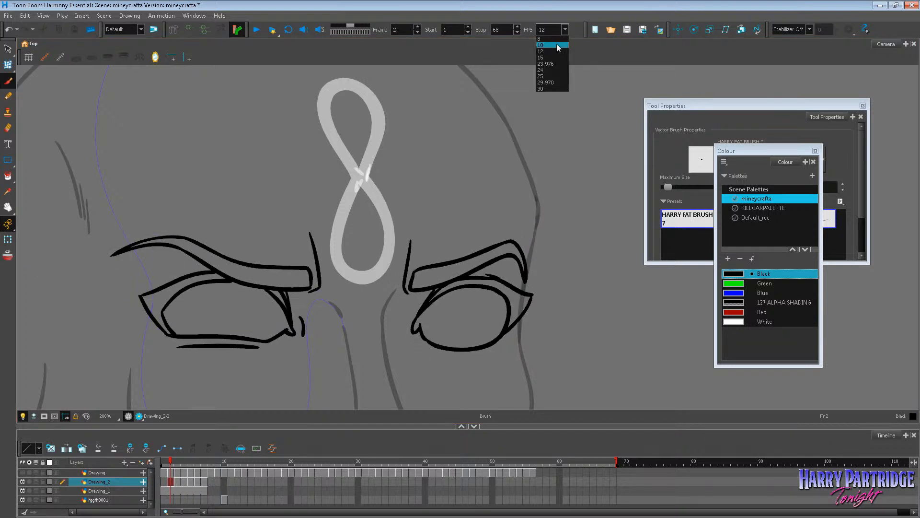
left_click(551, 53)
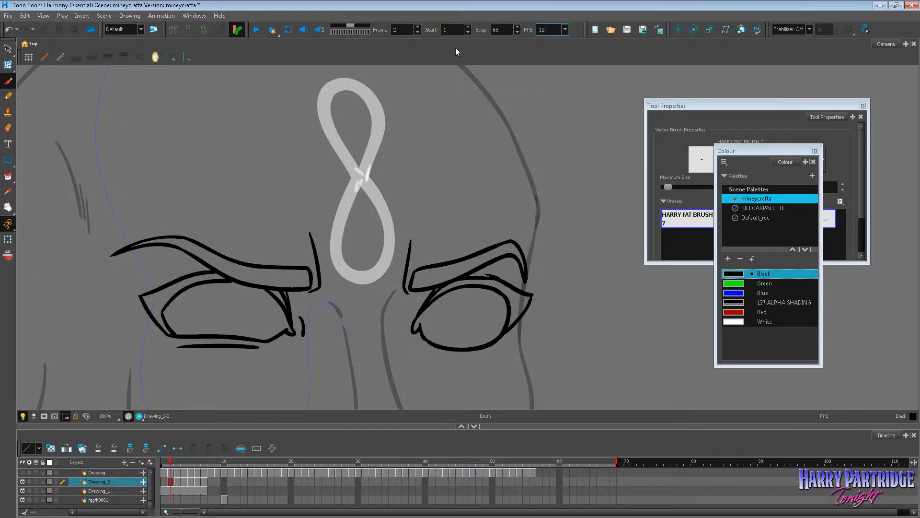
left_click(256, 29)
left_click(202, 463)
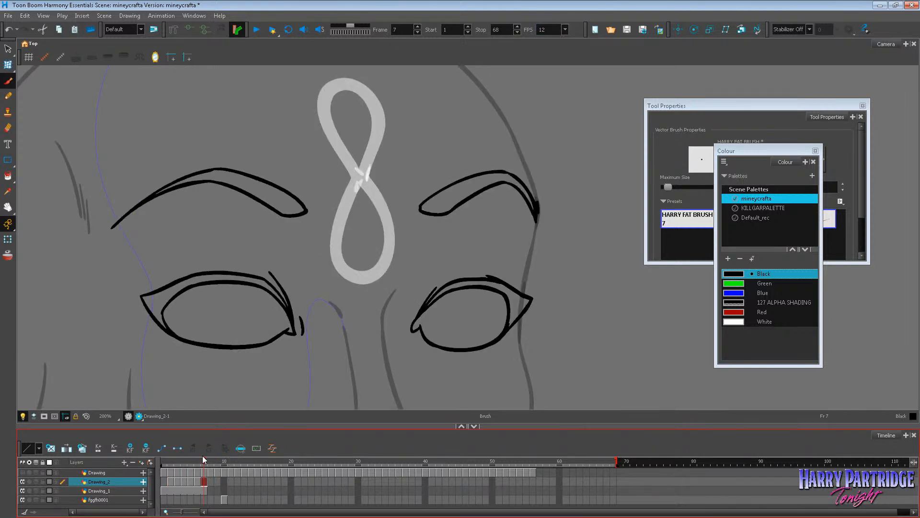
Step: Flip between frames 5, 6 and 7 to compare the eye and brow drawings
key("comma")
key("period")
left_click(8, 207)
left_click_drag(390, 329, 390, 325)
key("comma")
key("comma")
key("period")
key("comma")
key("period")
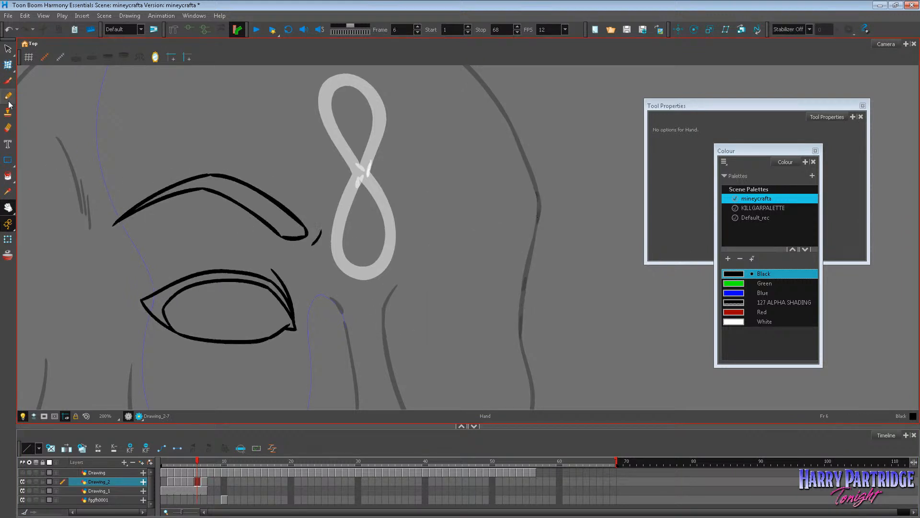
Step: Turn on onion skinning and draw the right brow's outline on frame 6 between the neighbouring brows
left_click(7, 80)
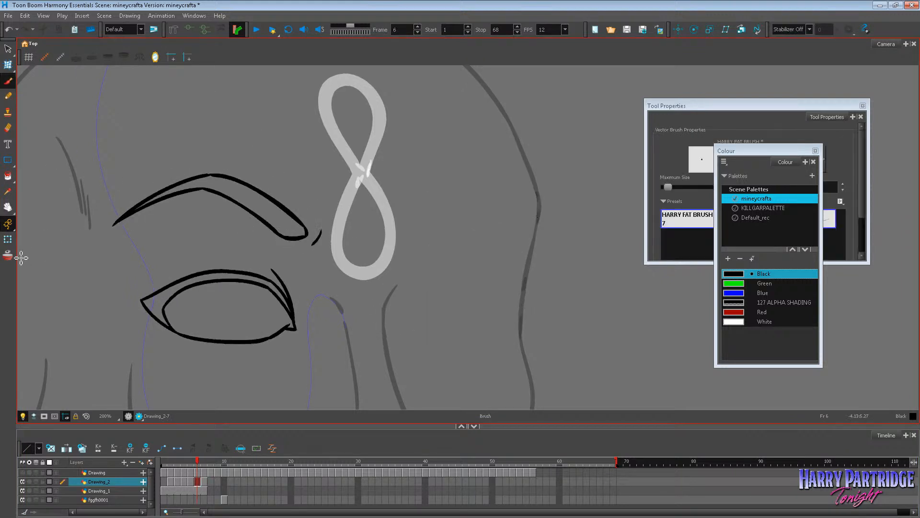
key("alt+o")
left_click(8, 207)
mouse_move(497, 294)
left_mouse_down()
mouse_move(441, 273)
mouse_move(375, 298)
left_mouse_up()
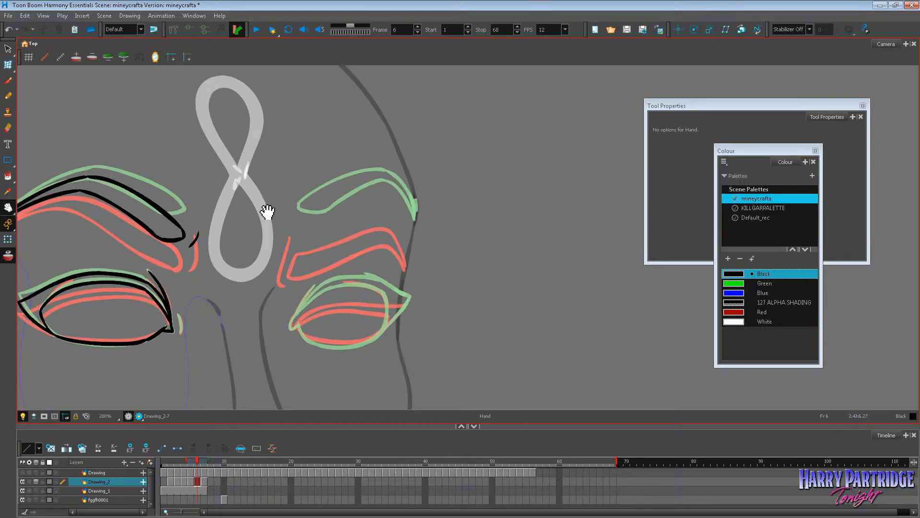
left_click(8, 80)
key("period")
key("comma")
mouse_move(321, 195)
left_mouse_down()
mouse_move(300, 220)
mouse_move(325, 197)
mouse_move(314, 205)
mouse_move(381, 183)
mouse_move(415, 217)
left_mouse_up()
key("ctrl+z")
mouse_move(298, 211)
left_mouse_down()
mouse_move(328, 226)
mouse_move(297, 219)
mouse_move(321, 227)
mouse_move(387, 195)
mouse_move(378, 196)
mouse_move(418, 223)
left_mouse_up()
key("ctrl+z")
key("comma")
key("period")
Step: Draw the right eye's upper lid, outer corner, lower outline and inner contour on frame 6
mouse_move(294, 315)
left_mouse_down()
mouse_move(291, 330)
mouse_move(316, 287)
left_mouse_up()
key("comma")
key("period")
mouse_move(294, 319)
left_mouse_down()
mouse_move(332, 292)
mouse_move(390, 289)
mouse_move(409, 302)
left_mouse_up()
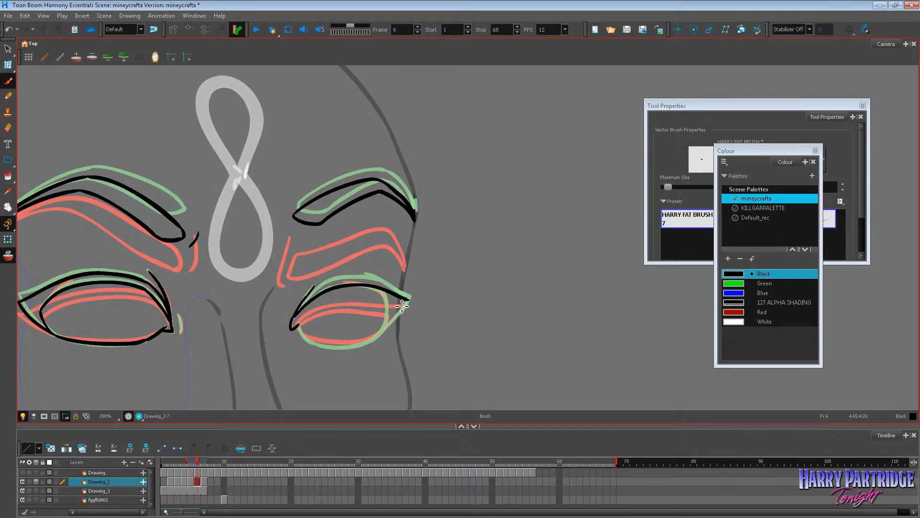
mouse_move(305, 330)
left_mouse_down()
mouse_move(317, 348)
mouse_move(376, 344)
mouse_move(411, 302)
left_mouse_up()
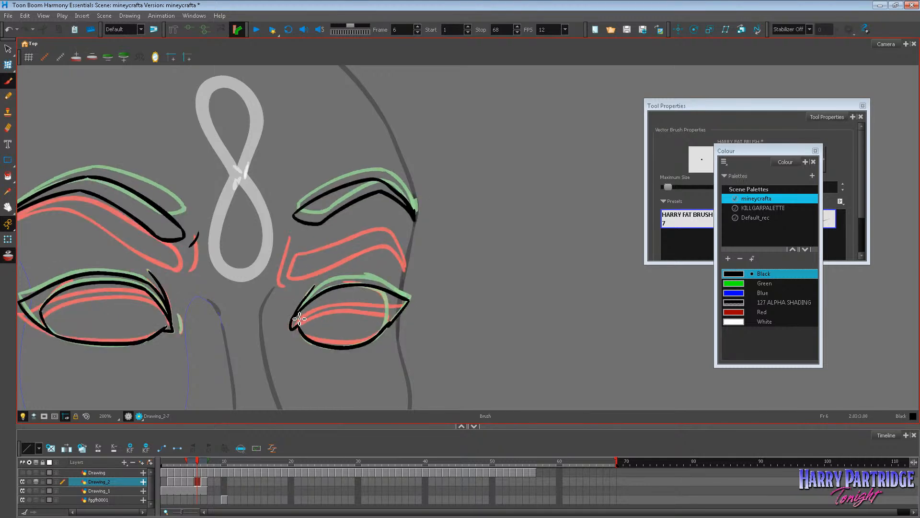
mouse_move(334, 298)
left_mouse_down()
mouse_move(389, 302)
mouse_move(381, 334)
left_mouse_up()
Step: Flip through frames 4 to 7 with onion skinning on to check both eyes and brows
key("g")
key("f")
key("f")
key("g")
key("g")
key("f")
key("f")
key("g")
key("g")
key("f")
key("f")
key("f")
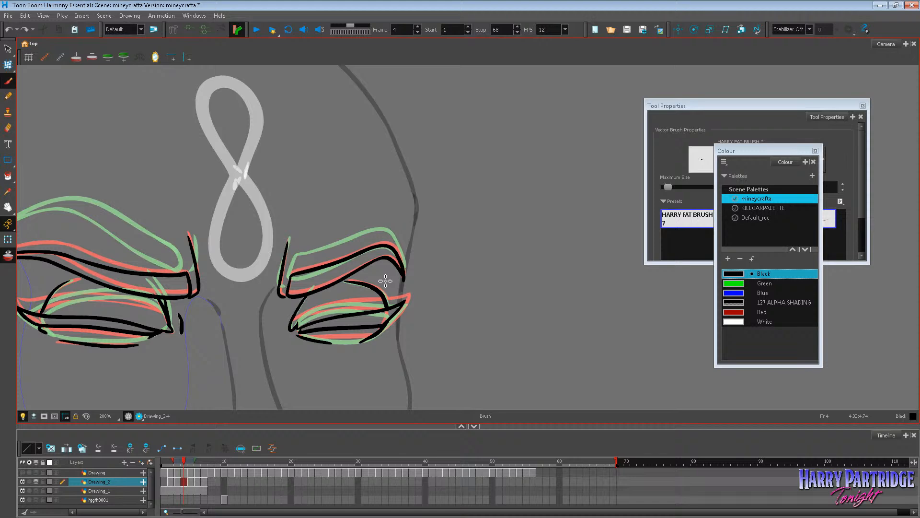
key("g")
key("g")
key("g")
key("g")
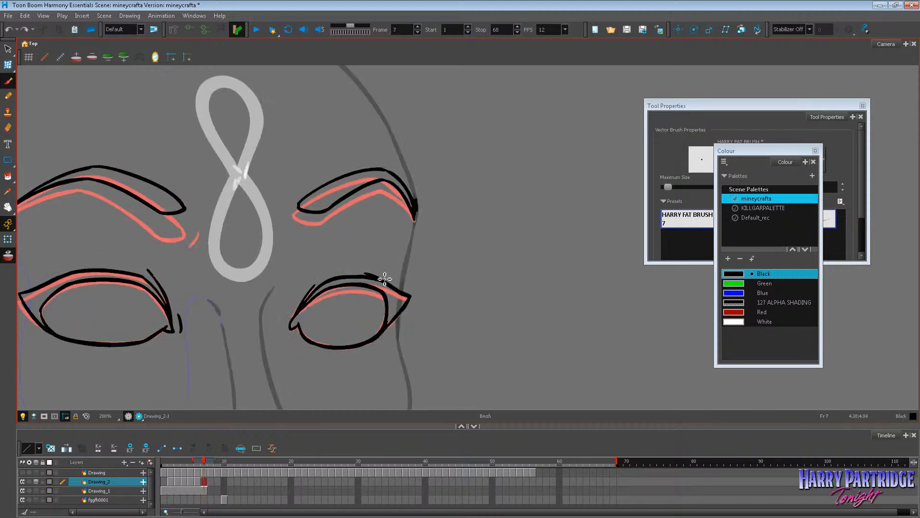
key("f")
key("f")
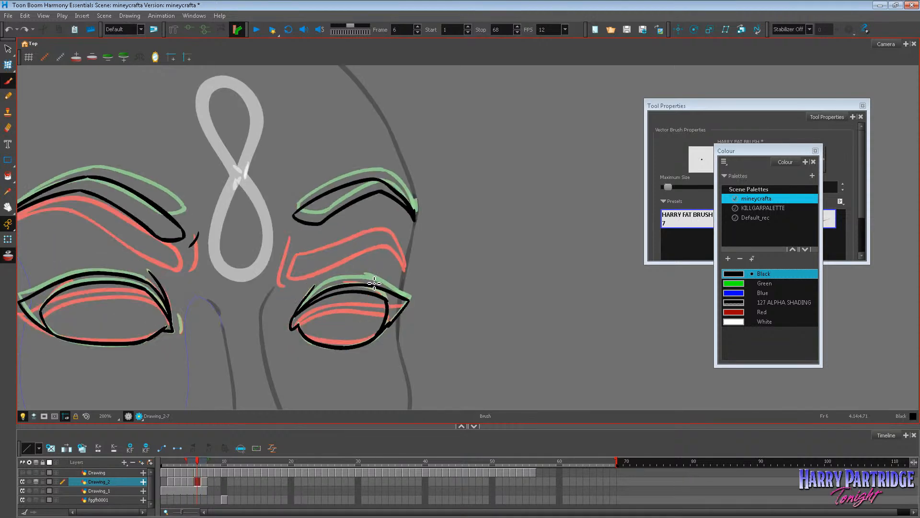
Step: Add the short crease beside the left eye's inner corner on frame 6 and compare it with adjacent frames
key("g")
key("f")
key("f")
key("f")
key("f")
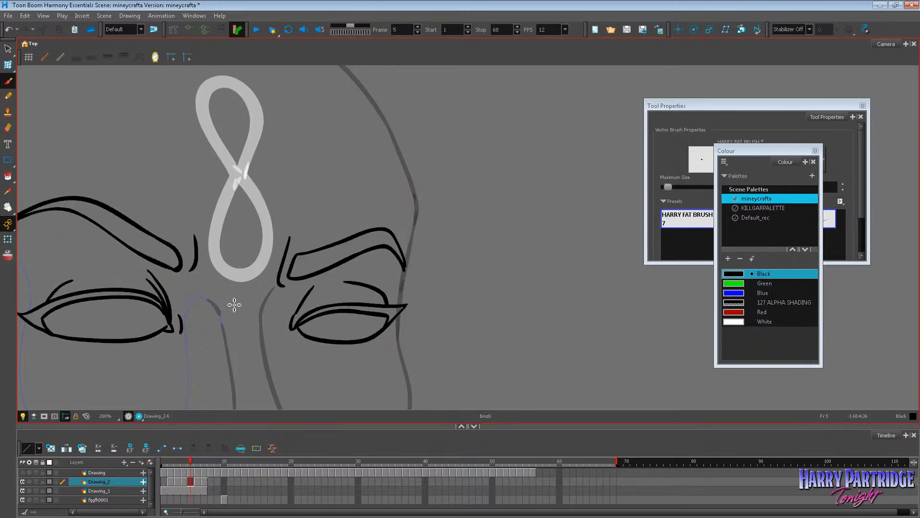
key("g")
key("g")
key("g")
key("g")
key("f")
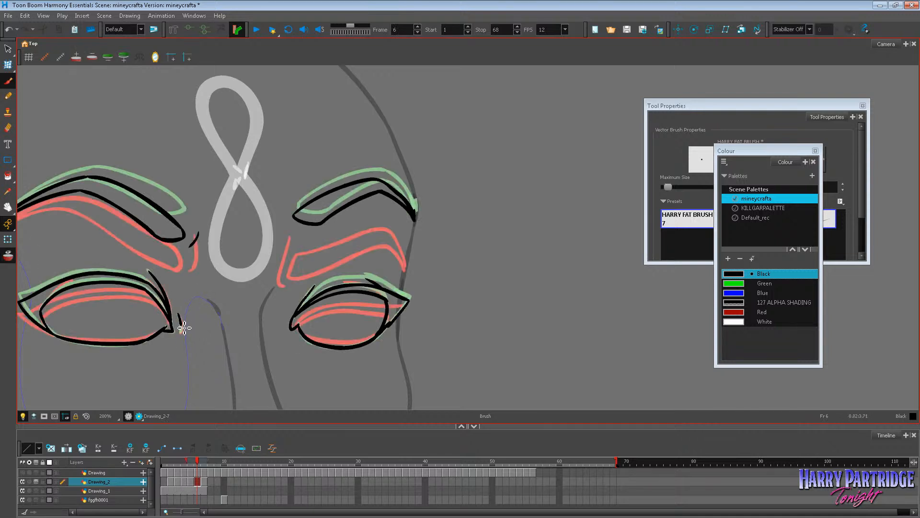
Step: Turn off onion skinning, show the whole head and play the animation from frame 2
key("f")
key("f")
key("f")
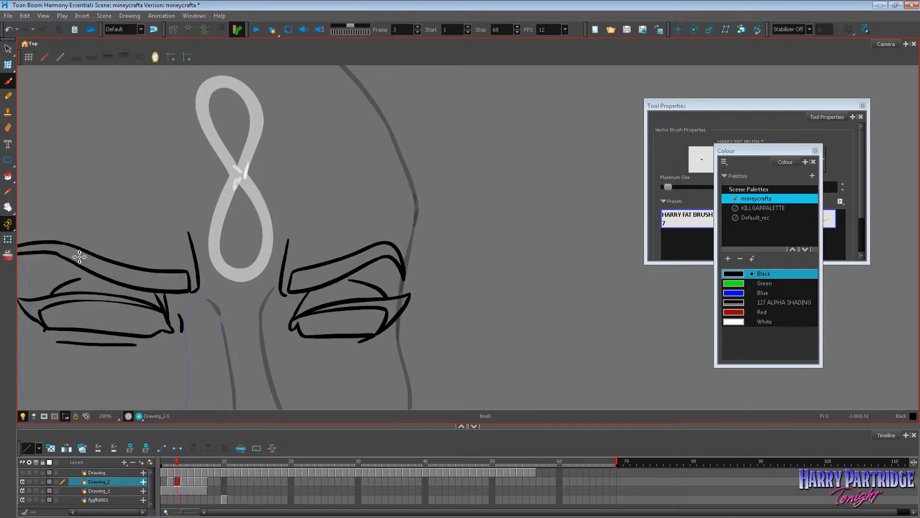
key("1")
key("1")
key("f")
key("f")
key("g")
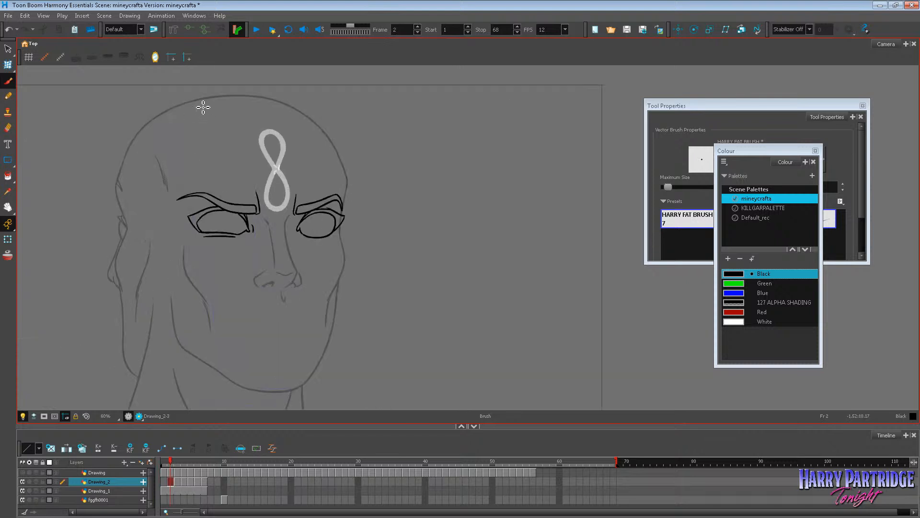
left_click(259, 31)
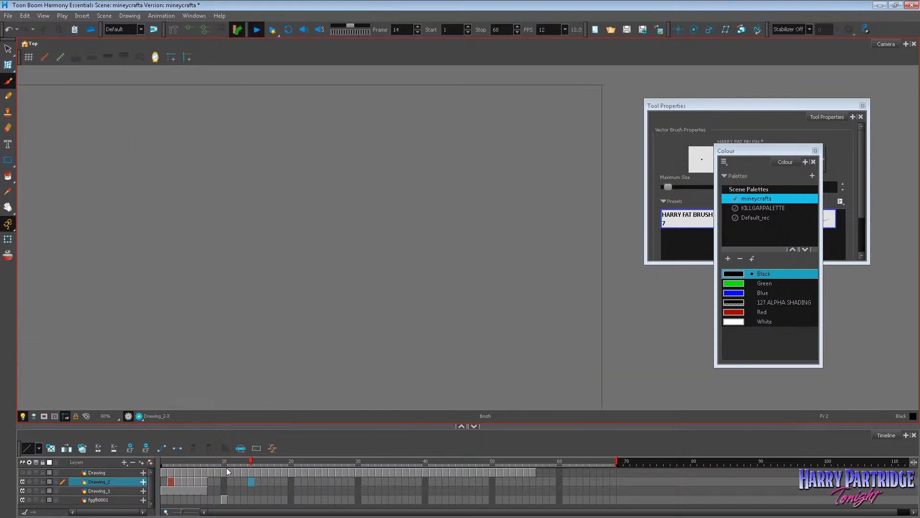
Step: Enlarge the timeline and shift Drawing_2's drawings from frame 4 onward one frame later, leaving frame 4 empty
left_click_drag(223, 430, 223, 340)
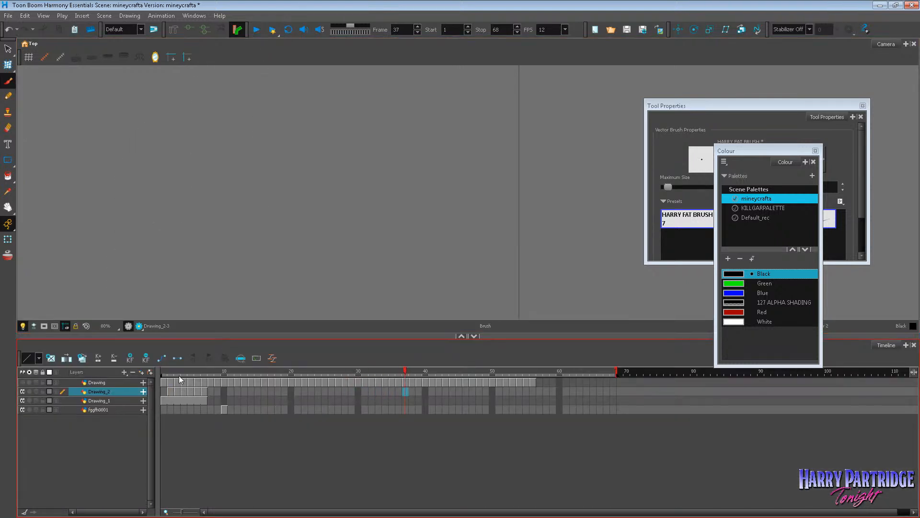
left_click(171, 374)
key("g")
key("period")
key("comma")
key("comma")
key("period")
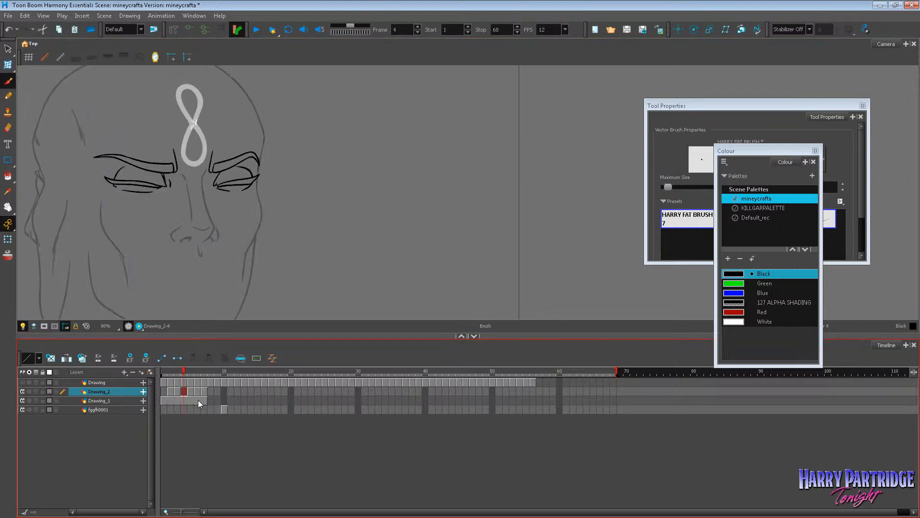
key("comma")
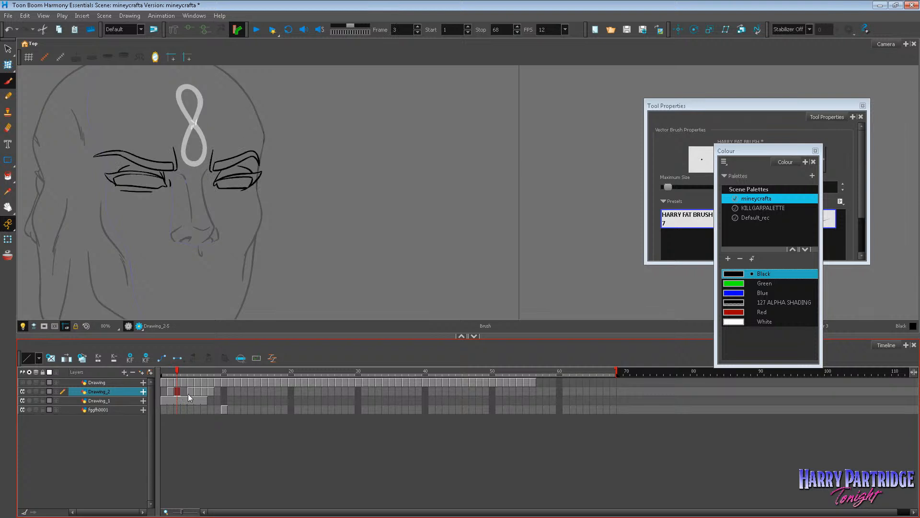
left_click(188, 393)
left_click(196, 392)
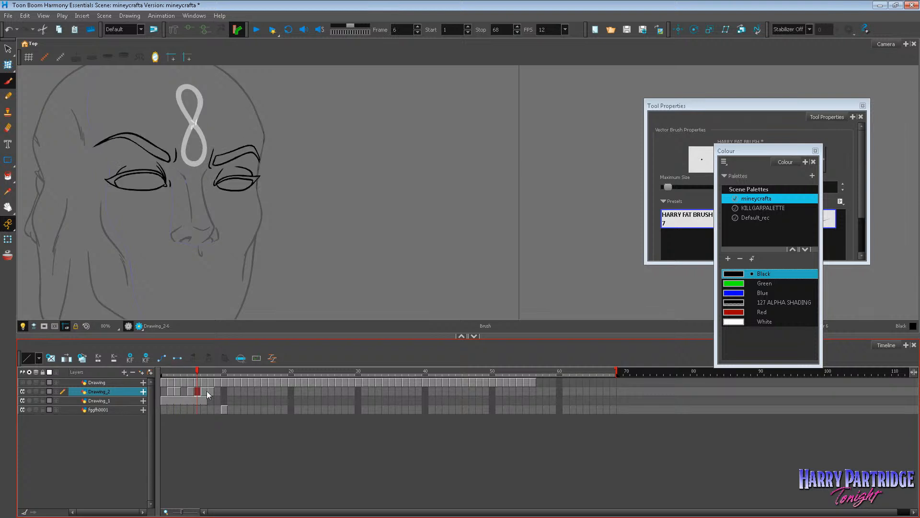
Step: Move Drawing_2's last drawing to frame 9, leaving frame 8 empty, and extend Drawing_1's exposure to frame 9
left_click(211, 392)
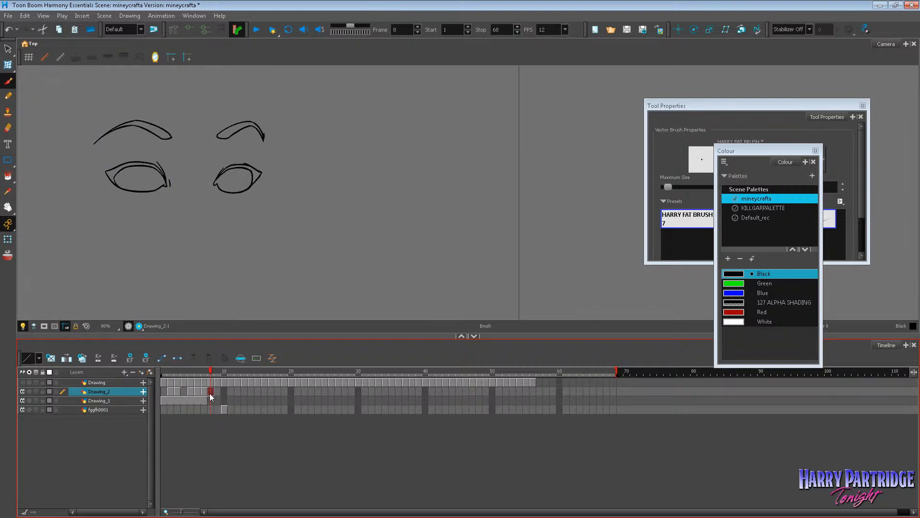
key(".")
left_click_drag(203, 401, 228, 403)
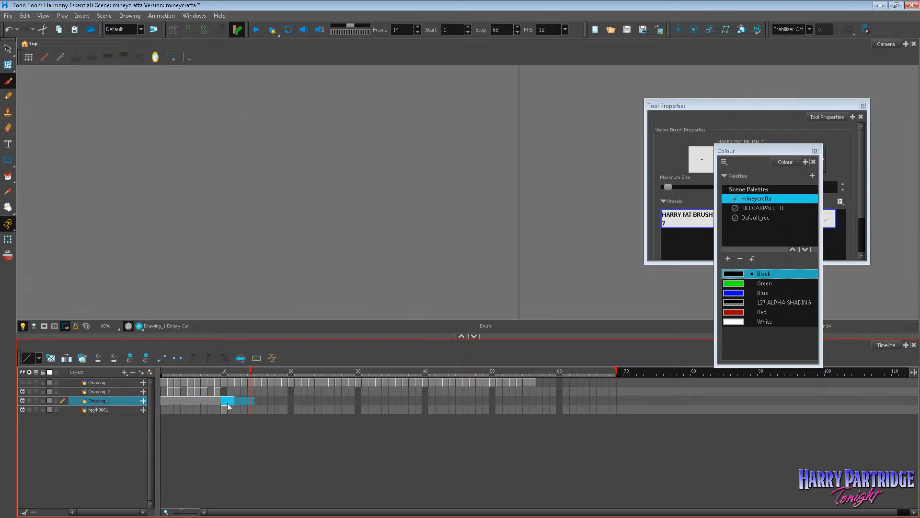
left_click(216, 401)
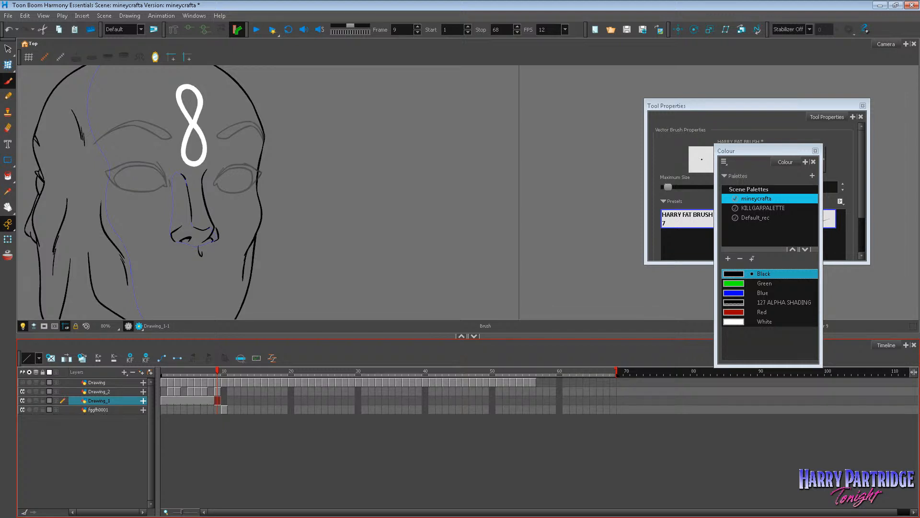
Step: Select the empty frame 4 of Drawing_2, shrink the timeline and get the Brush ready over the eyes
left_click(8, 206)
left_click_drag(295, 245, 327, 249)
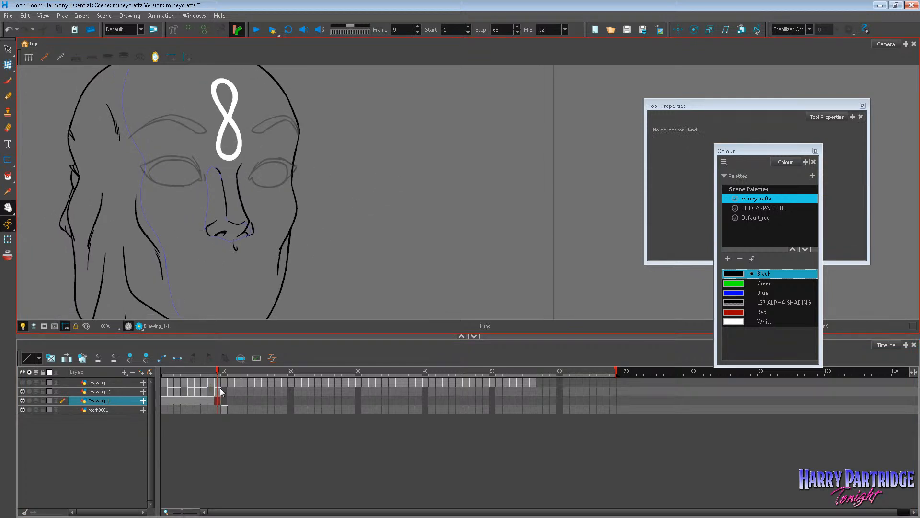
left_click(184, 391)
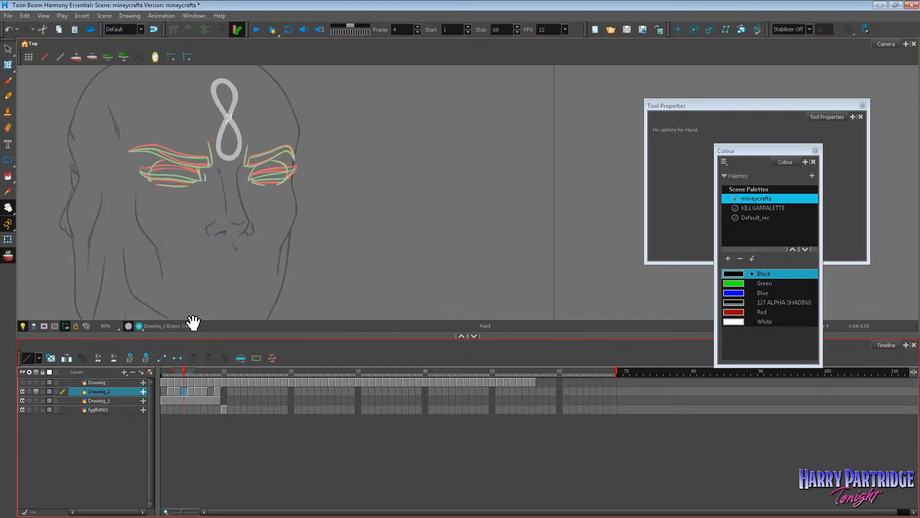
left_click_drag(222, 336, 222, 416)
scroll(302, 206, "up", 5)
left_click_drag(285, 261, 291, 263)
left_click(8, 80)
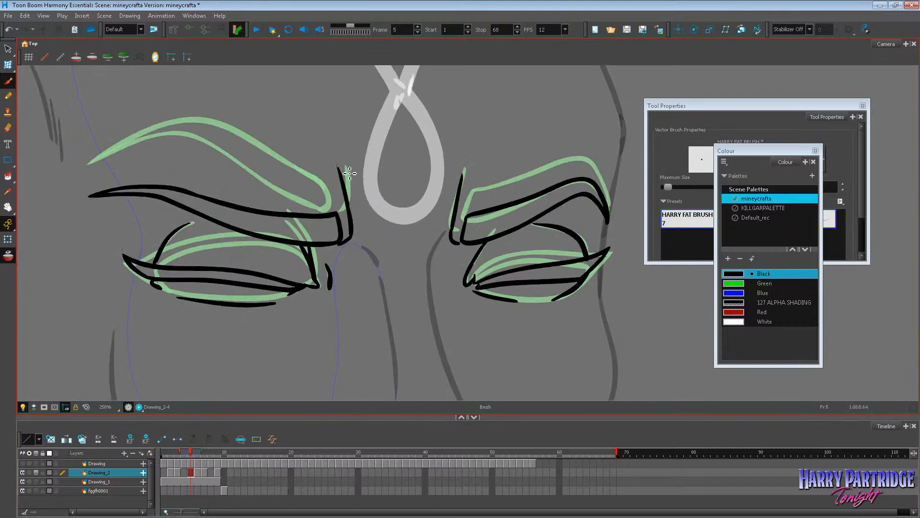
left_click_drag(91, 195, 191, 192)
key("ctrl+z")
left_click_drag(91, 200, 165, 199)
key("ctrl+z")
left_click_drag(89, 195, 182, 205)
key("ctrl+z")
mouse_move(90, 195)
left_mouse_down()
mouse_move(171, 199)
mouse_move(273, 246)
left_mouse_up()
key("ctrl+z")
Step: Draw the left brow's upper line, lower line and inner end on frame 4
mouse_move(89, 195)
left_mouse_down()
mouse_move(170, 198)
mouse_move(263, 239)
mouse_move(343, 241)
left_mouse_up()
left_click_drag(89, 195, 181, 191)
key("ctrl+z")
mouse_move(90, 195)
left_mouse_down()
mouse_move(174, 190)
mouse_move(276, 215)
mouse_move(339, 216)
mouse_move(343, 242)
left_mouse_up()
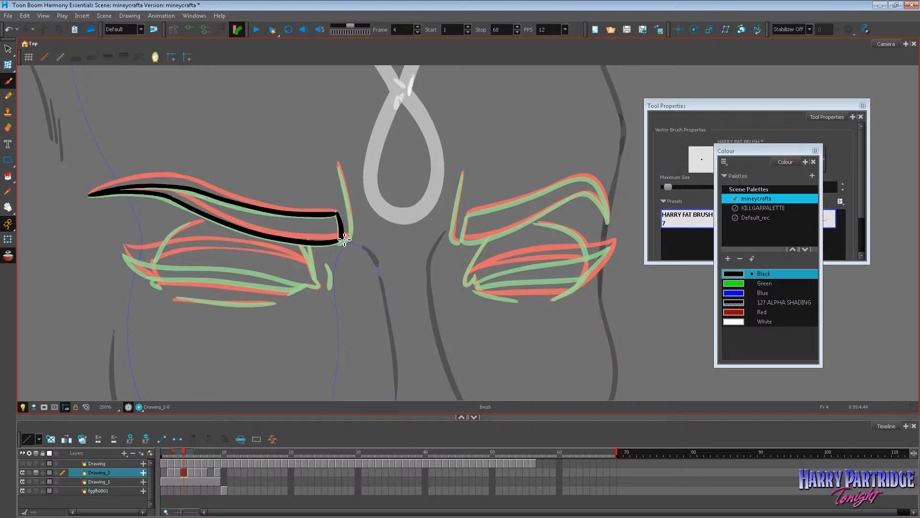
Step: Draw the frown crease beside the left brow's inner end on frame 4, joining it to the brow's lower corner
left_click_drag(338, 163, 344, 183)
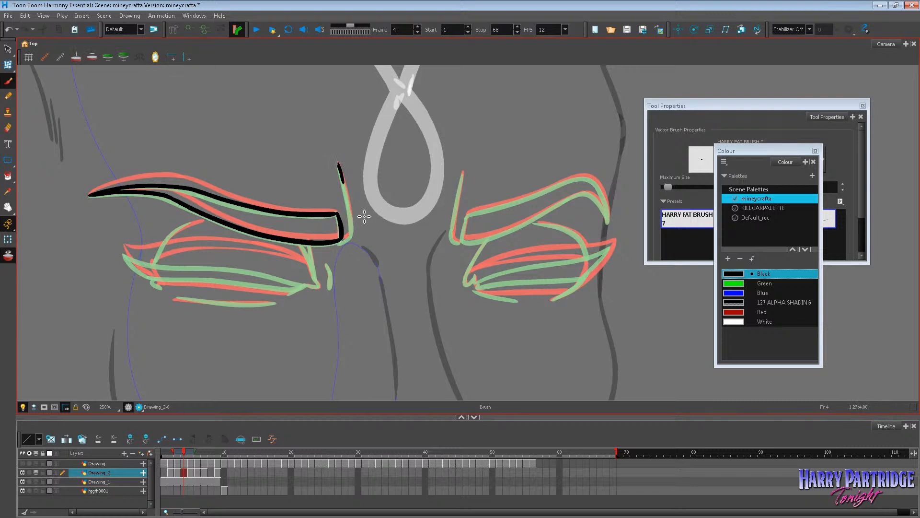
left_click_drag(350, 242, 353, 232)
left_click_drag(341, 177, 352, 236)
key("ctrl+z")
left_click_drag(345, 180, 352, 238)
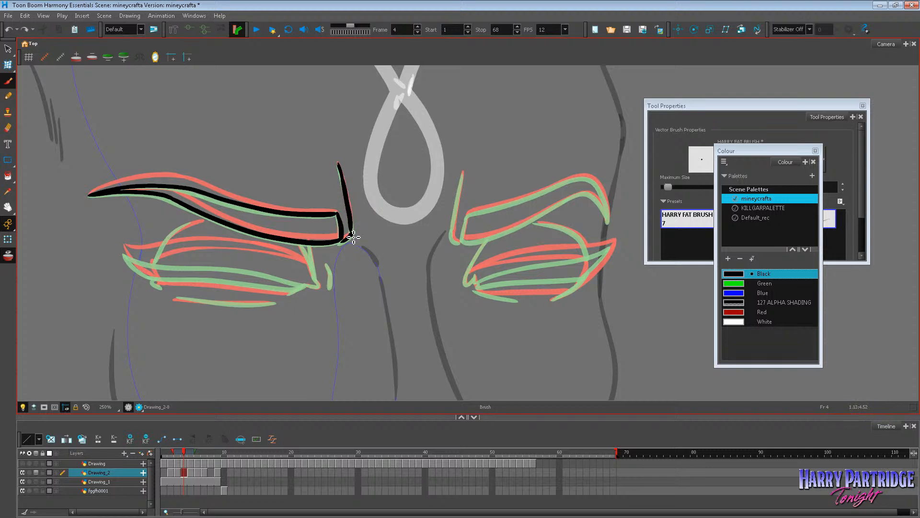
Step: Draw the left eye's outer corner and its nearly closed upper and lower lid lines on frame 4
key("comma")
key("period")
key("comma")
key("period")
left_click_drag(124, 255, 157, 286)
key("ctrl+z")
mouse_move(124, 253)
left_mouse_down()
mouse_move(159, 284)
mouse_move(143, 265)
mouse_move(302, 282)
left_mouse_up()
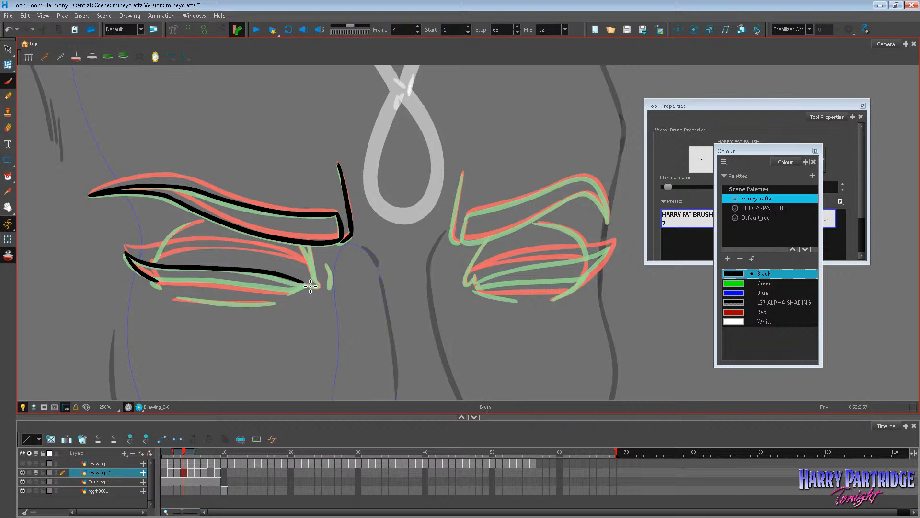
left_click_drag(156, 281, 298, 293)
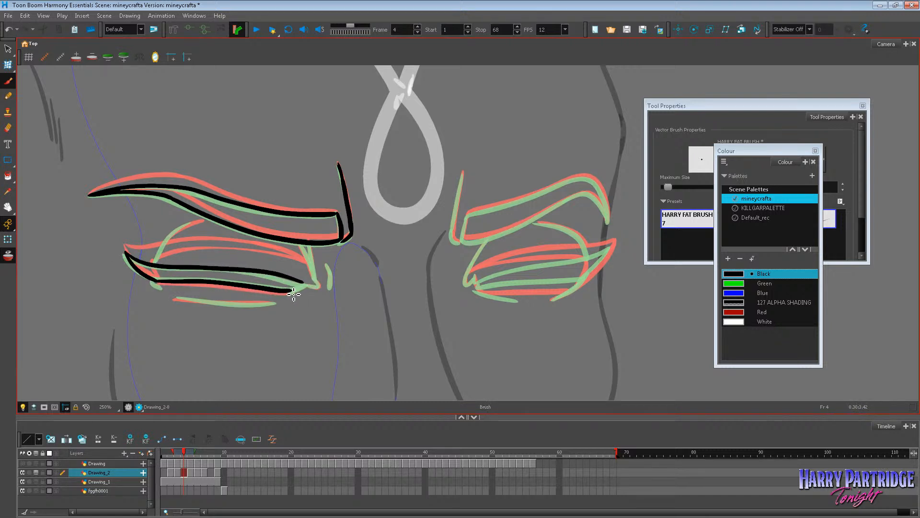
Step: Lower the inner end of the left eye's upper lid line on frame 4 with the Envelope tool
left_click(9, 65)
left_click(303, 273)
mouse_move(304, 272)
left_mouse_down()
mouse_move(311, 274)
mouse_move(304, 288)
left_mouse_up()
left_click(8, 81)
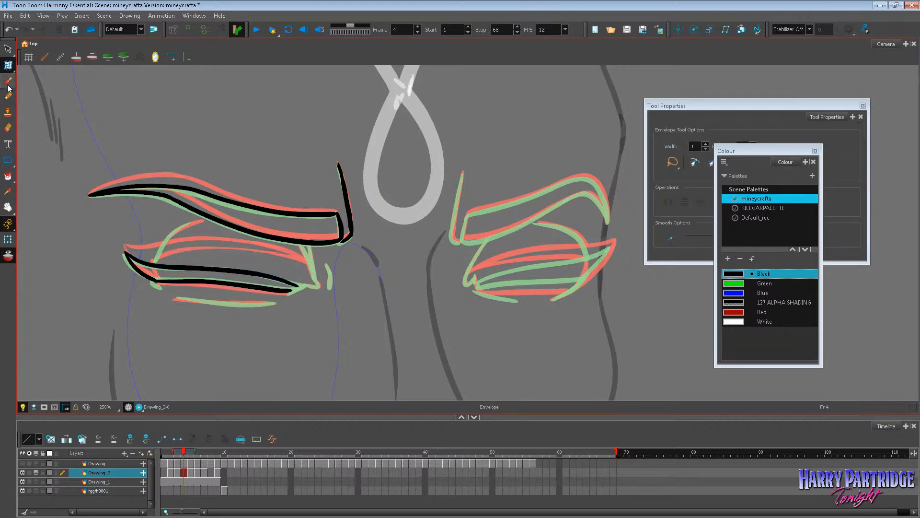
Step: Draw the left eye's inner corner, the lid fold above it and the under-eye line on frame 4
mouse_move(159, 288)
left_mouse_down()
mouse_move(238, 306)
mouse_move(279, 302)
mouse_move(310, 286)
left_mouse_up()
key("ctrl+z")
key("period")
key("comma")
key("space")
mouse_move(122, 235)
left_mouse_down()
mouse_move(387, 250)
mouse_move(222, 344)
mouse_move(362, 148)
mouse_move(368, 237)
left_mouse_up()
scroll(368, 236, "down", 4)
scroll(306, 232, "up", 2)
scroll(317, 258, "up", 2)
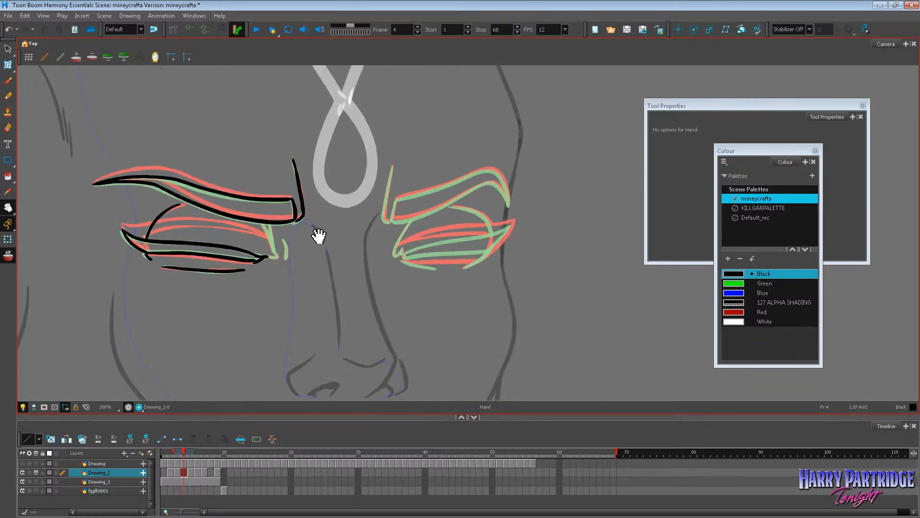
Step: Draw the line down to the left eye's inner corner and the small crease beside it on frame 4
key("alt+b")
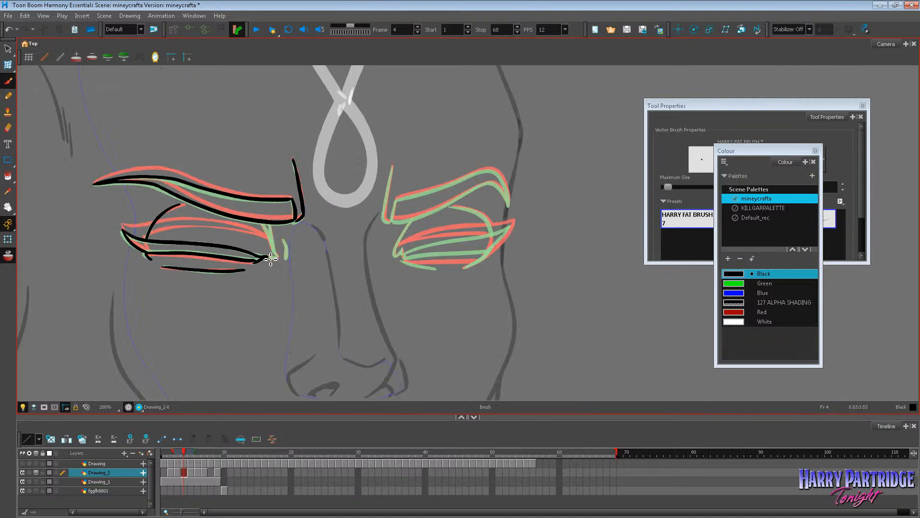
left_click_drag(263, 221, 287, 257)
key("ctrl+z")
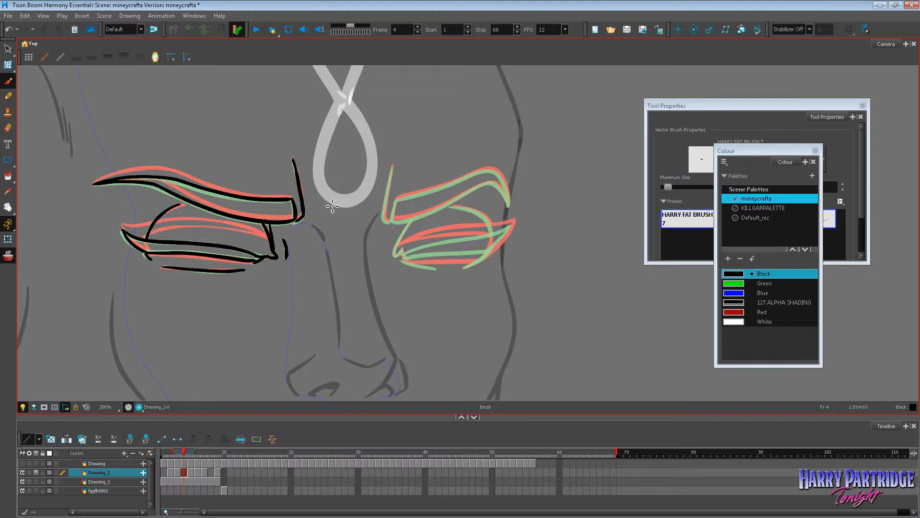
Step: Draw the frown crease beside the right brow's inner end and the right brow's outline on frame 4
mouse_move(392, 166)
left_mouse_down()
mouse_move(388, 223)
mouse_move(400, 204)
mouse_move(394, 221)
mouse_move(415, 220)
mouse_move(395, 222)
mouse_move(405, 224)
mouse_move(459, 201)
left_mouse_up()
key("ctrl+z")
key("ctrl+z")
left_click_drag(398, 221, 496, 182)
mouse_move(407, 197)
left_mouse_down()
mouse_move(488, 173)
mouse_move(500, 177)
mouse_move(508, 189)
mouse_move(496, 188)
mouse_move(512, 210)
mouse_move(503, 178)
left_mouse_up()
key(".")
Step: Draw the line from below the right brow down to the right eye's inner corner on frame 4
left_click_drag(411, 221, 405, 239)
key("ctrl+z")
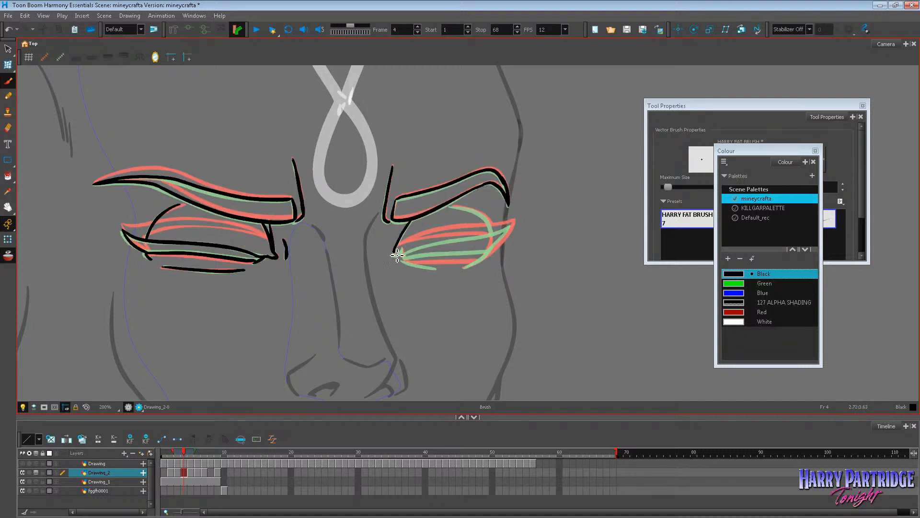
key("ctrl+z")
key("comma")
key("period")
Step: Draw the right eye's nearly closed upper and lower lid lines out to its outer corner on frame 4
left_click_drag(409, 254, 493, 235)
left_click_drag(407, 254, 485, 245)
key("comma")
key("period")
key("period")
key("comma")
key("ctrl+z")
mouse_move(407, 257)
left_mouse_down()
mouse_move(495, 250)
mouse_move(468, 271)
mouse_move(508, 237)
left_mouse_up()
Step: Draw the line under the right eye and the lid fold above it on frame 4, selecting the fold with the Envelope tool
left_click_drag(402, 261, 430, 267)
key("comma")
key("period")
mouse_move(452, 207)
left_mouse_down()
mouse_move(492, 221)
mouse_move(497, 232)
mouse_move(479, 212)
mouse_move(452, 210)
left_mouse_up()
key("ctrl+z")
left_click(8, 65)
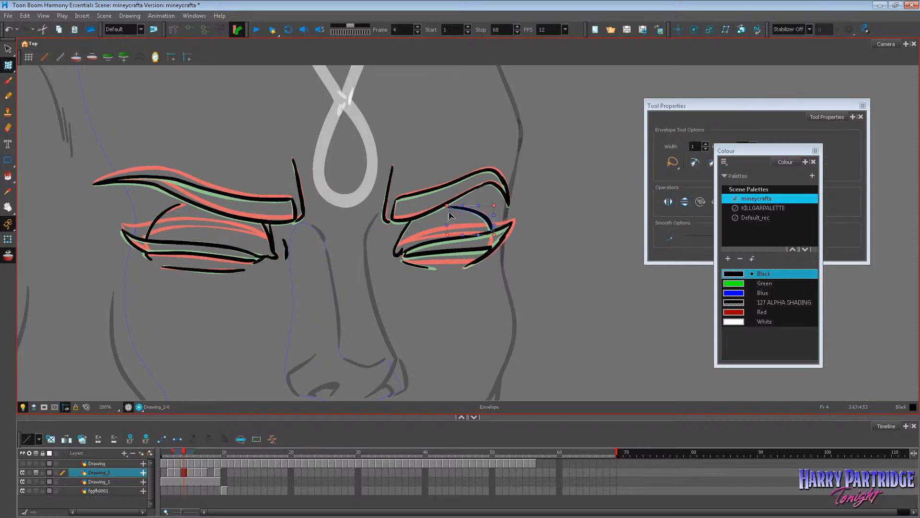
Step: Flip through the frames around frame 4 to check the motion of the blink
key("comma")
key("comma")
key("period")
key("period")
key("period")
key("period")
key("period")
key("period")
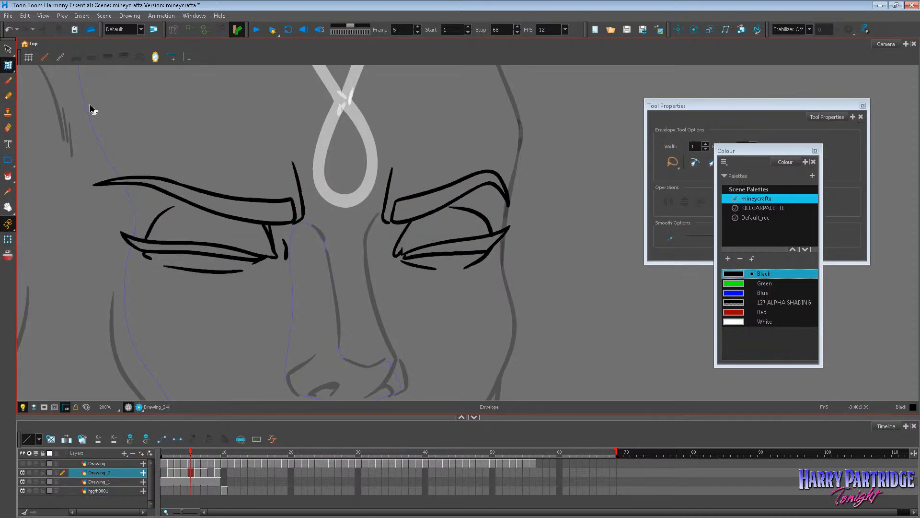
scroll(259, 139, "down", 4)
key("comma")
key("period")
Step: Draw the left brow's in-between outline on the empty frame 8, between the onion-skinned neighbouring drawings
key("alt+o")
scroll(261, 137, "up", 4)
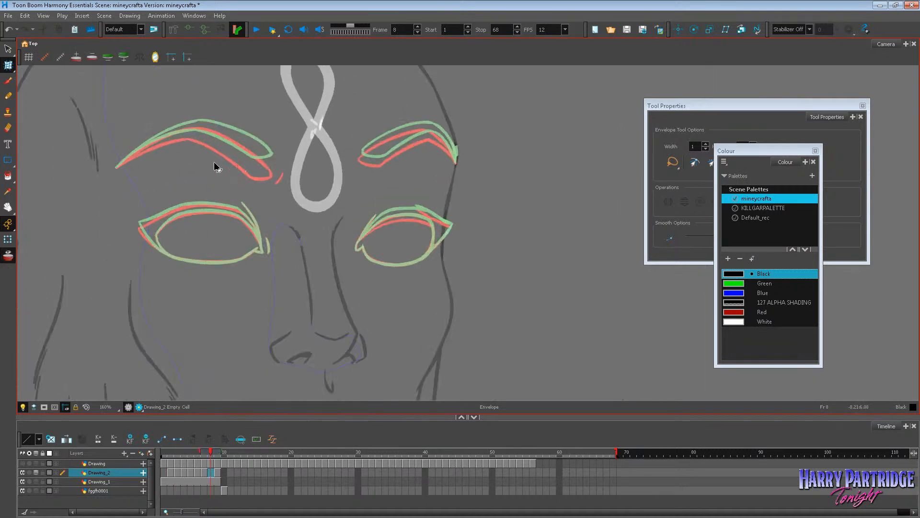
left_click(8, 208)
left_click_drag(191, 185, 256, 220)
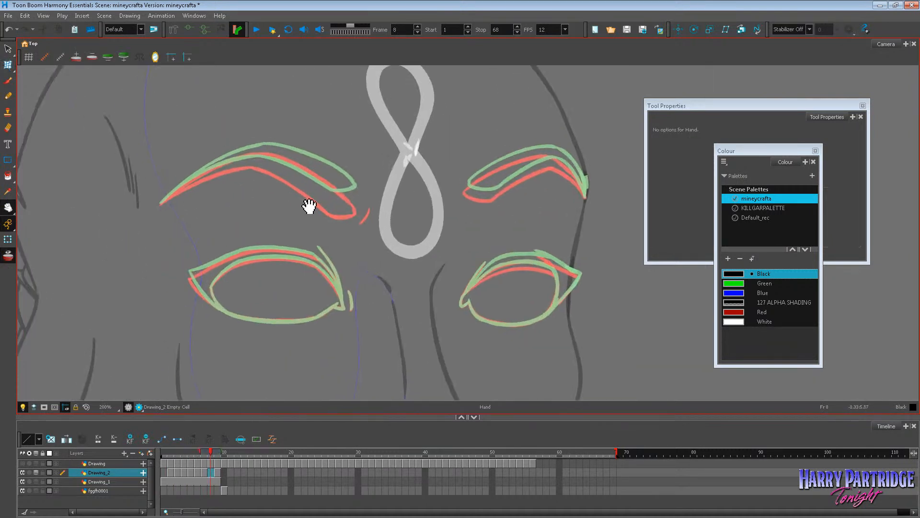
scroll(242, 206, "up", 1)
left_click_drag(280, 190, 252, 213)
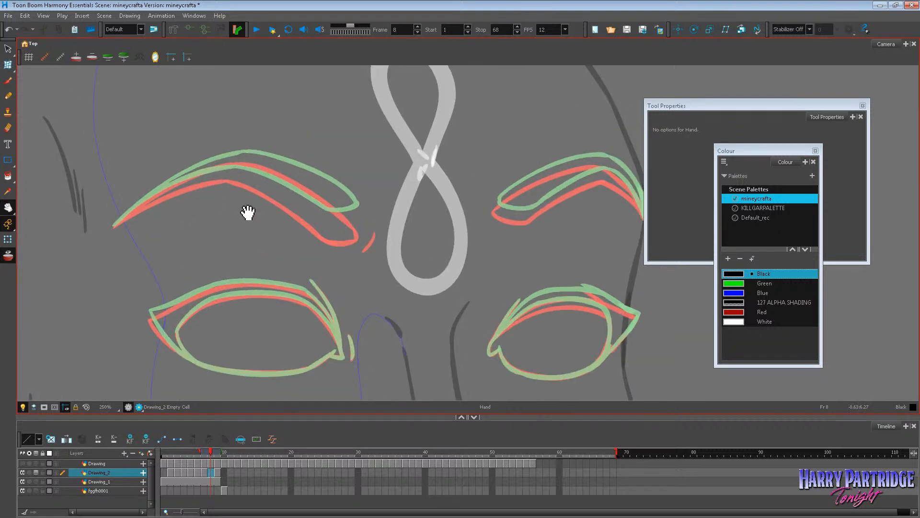
left_click(8, 81)
mouse_move(115, 224)
left_mouse_down()
mouse_move(216, 167)
mouse_move(255, 159)
mouse_move(247, 160)
mouse_move(309, 177)
mouse_move(356, 209)
left_mouse_up()
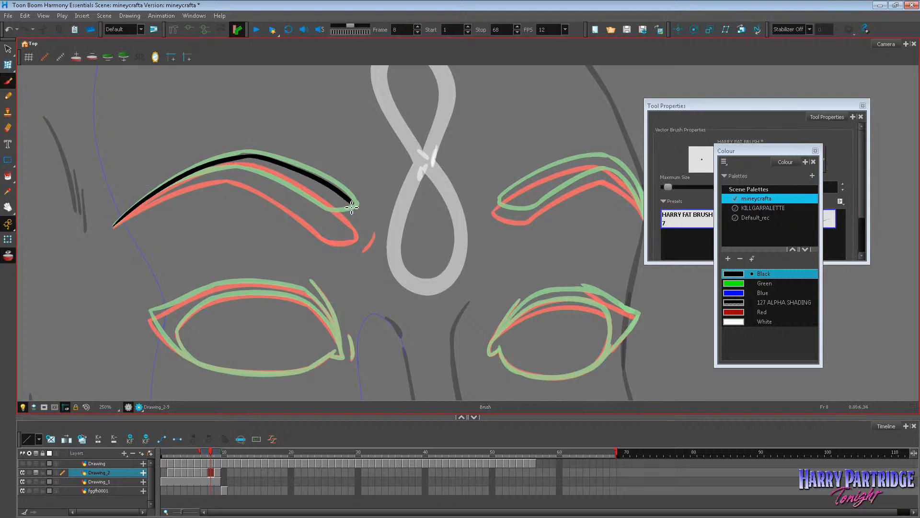
mouse_move(121, 224)
left_mouse_down()
mouse_move(192, 181)
mouse_move(244, 174)
mouse_move(335, 219)
mouse_move(357, 216)
mouse_move(355, 205)
left_mouse_up()
Step: Draw the left eye's outer corner and upper lid lines on frame 8
mouse_move(159, 314)
left_mouse_down()
mouse_move(230, 285)
mouse_move(304, 294)
mouse_move(155, 320)
mouse_move(199, 363)
left_mouse_up()
left_click_drag(176, 331, 197, 363)
left_click_drag(193, 316, 224, 299)
key("ctrl+z")
mouse_move(177, 330)
left_mouse_down()
mouse_move(236, 298)
mouse_move(223, 301)
mouse_move(303, 299)
left_mouse_up()
mouse_move(199, 364)
left_mouse_down()
mouse_move(279, 378)
mouse_move(329, 361)
left_mouse_up()
key("ctrl+z")
key("ctrl+z")
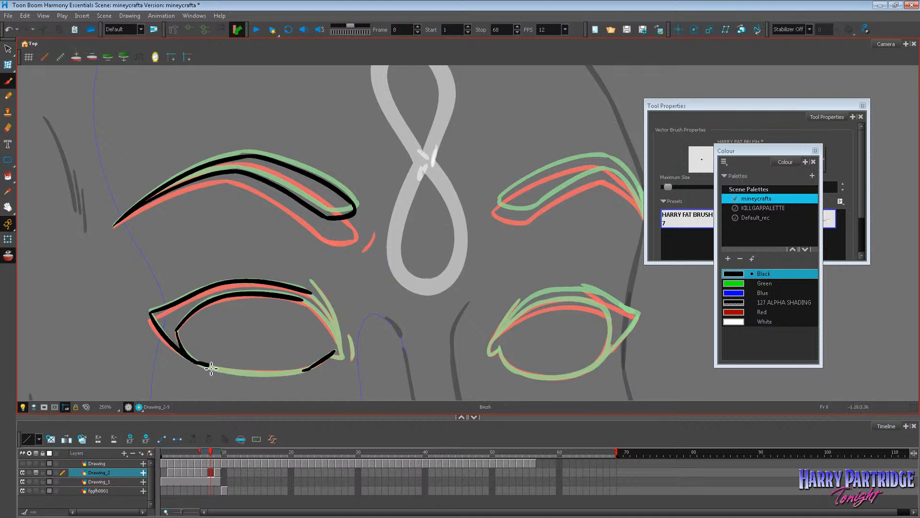
Step: Draw the left eye's lower lid line and carry its upper lid lines down to the inner corner on frame 8
mouse_move(197, 362)
left_mouse_down()
mouse_move(284, 377)
mouse_move(337, 357)
left_mouse_up()
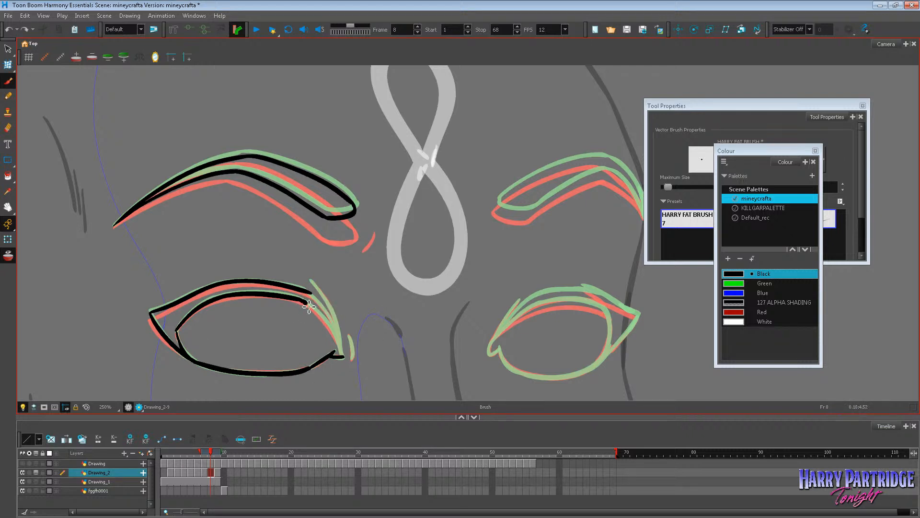
left_click_drag(326, 323, 342, 357)
left_click_drag(334, 311, 344, 355)
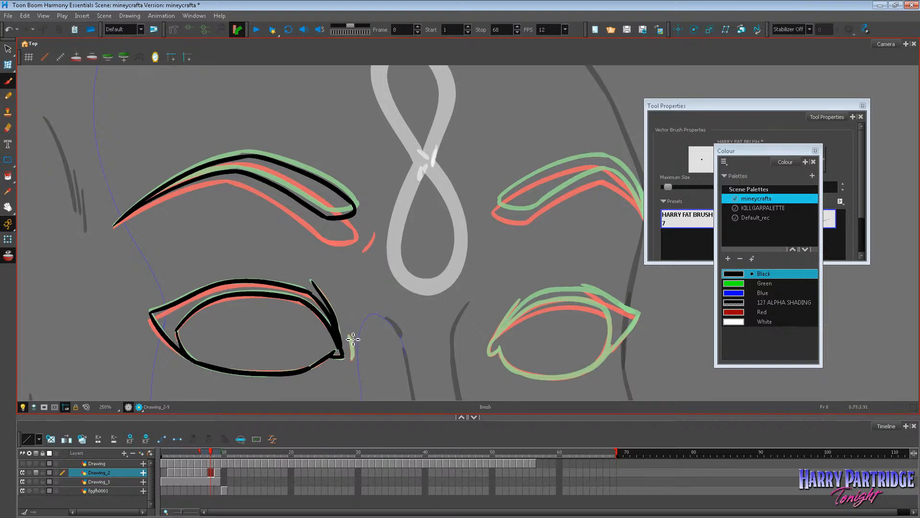
Step: Draw the rounded inner end and lower edge of the right brow on frame 8
key("space")
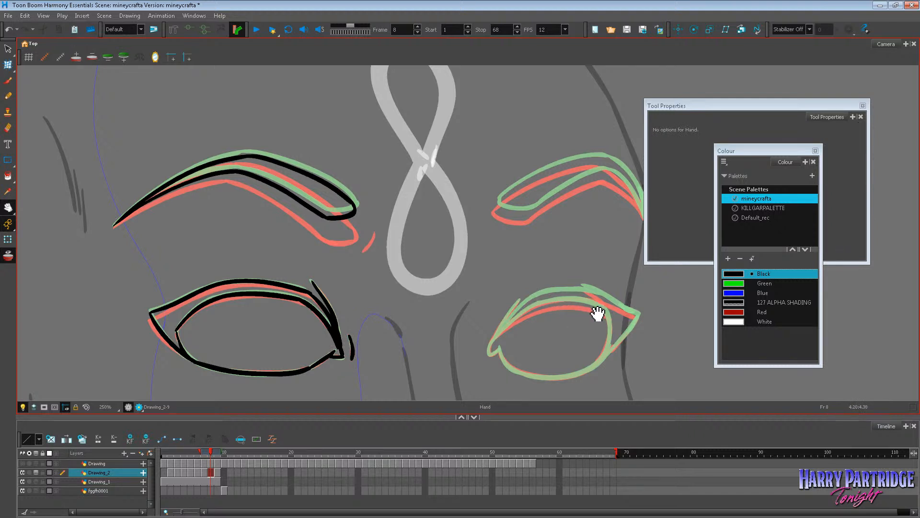
left_click_drag(577, 333, 495, 318)
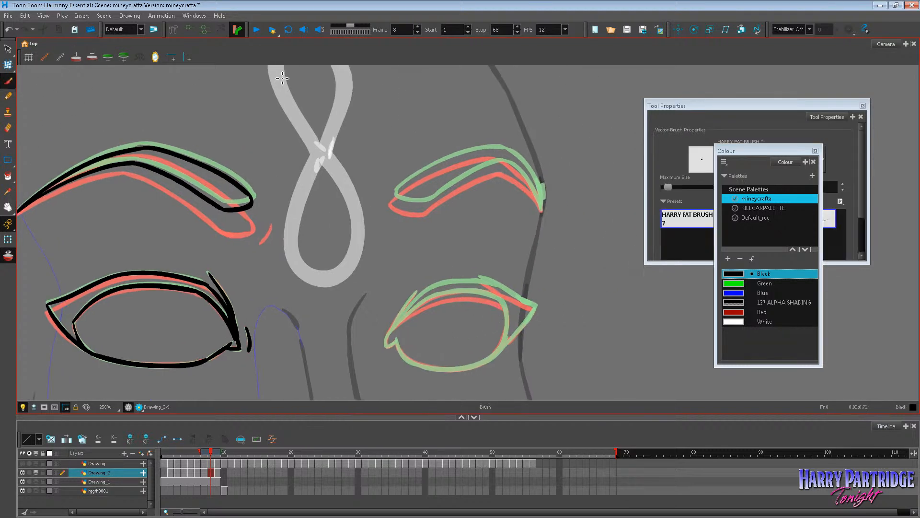
mouse_move(399, 186)
left_mouse_down()
mouse_move(426, 206)
mouse_move(431, 198)
mouse_move(398, 199)
mouse_move(423, 207)
mouse_move(511, 166)
left_mouse_up()
key("ctrl+z")
key("ctrl+z")
left_click_drag(431, 205, 501, 165)
key("ctrl+z")
mouse_move(437, 203)
left_mouse_down()
mouse_move(507, 166)
mouse_move(539, 192)
left_mouse_up()
key("ctrl+z")
key("ctrl+z")
left_click_drag(499, 163, 532, 185)
left_click_drag(545, 215, 545, 215)
Step: Draw the right brow's upper edge down to its outer tip on frame 8
left_click_drag(409, 186, 496, 153)
key("ctrl+z")
mouse_move(400, 191)
left_mouse_down()
mouse_move(443, 168)
mouse_move(503, 152)
mouse_move(528, 168)
mouse_move(547, 216)
left_mouse_up()
key("ctrl+z")
mouse_move(499, 150)
left_mouse_down()
mouse_move(543, 191)
mouse_move(547, 212)
left_mouse_up()
key("ctrl+z")
mouse_move(509, 154)
left_mouse_down()
mouse_move(536, 184)
mouse_move(544, 212)
left_mouse_up()
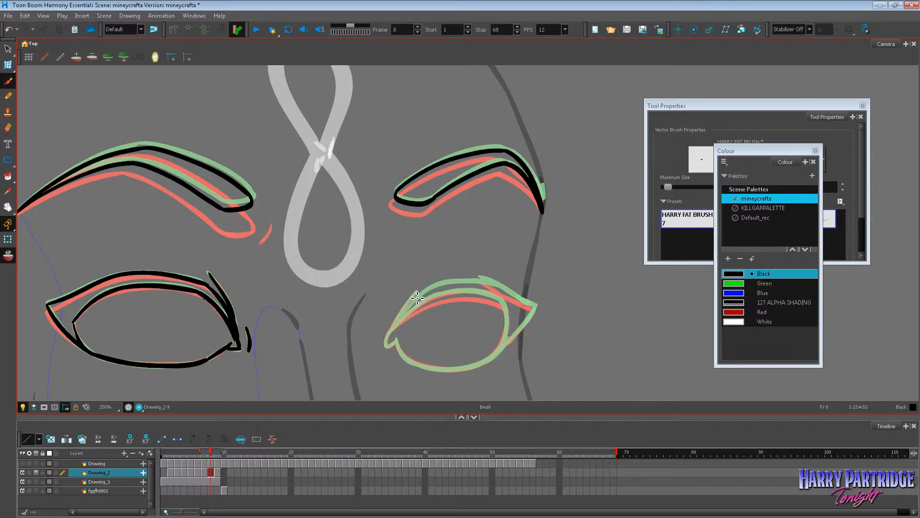
Step: Draw the right eye's inner corner, inner lid fold and outer upper lid line on frame 8
mouse_move(416, 292)
left_mouse_down()
mouse_move(389, 350)
mouse_move(403, 324)
mouse_move(398, 331)
mouse_move(448, 290)
left_mouse_up()
key("period")
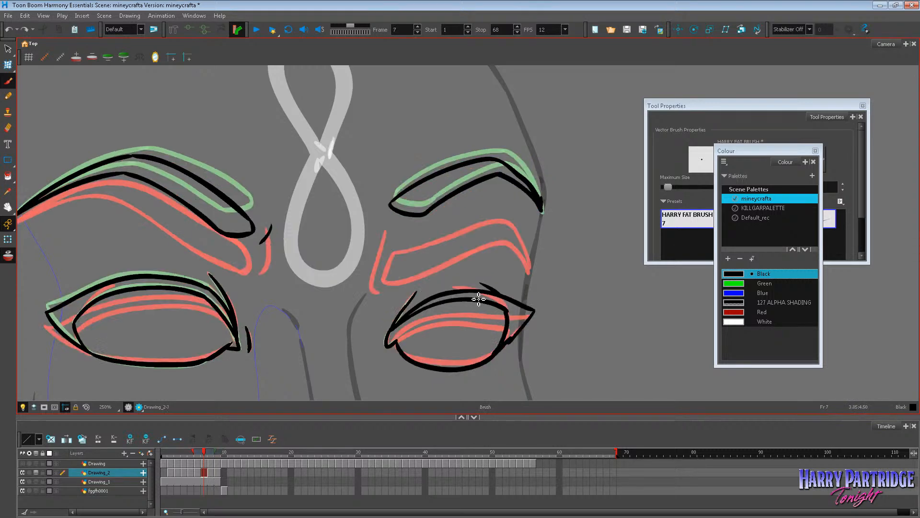
key("comma")
mouse_move(398, 330)
left_mouse_down()
mouse_move(451, 287)
mouse_move(438, 292)
mouse_move(495, 288)
mouse_move(537, 306)
left_mouse_up()
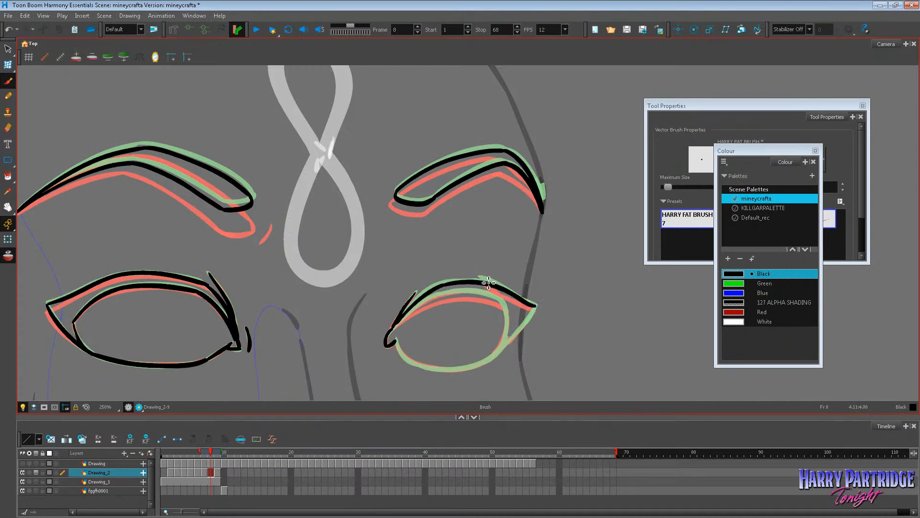
key("alt+s")
Step: Draw the right eye's inner opening, lower lid line and outer corner on frame 8, and hide the onion skin
mouse_move(399, 345)
left_mouse_down()
mouse_move(410, 364)
mouse_move(462, 372)
mouse_move(498, 354)
left_mouse_up()
key("ctrl+z")
key("comma")
key("period")
key("period")
key("comma")
mouse_move(403, 326)
left_mouse_down()
mouse_move(459, 294)
mouse_move(499, 303)
mouse_move(506, 342)
left_mouse_up()
key("ctrl+z")
key("ctrl+z")
mouse_move(505, 305)
left_mouse_down()
mouse_move(506, 343)
mouse_move(510, 324)
left_mouse_up()
key("ctrl+z")
left_click_drag(489, 360, 536, 305)
left_click(10, 256)
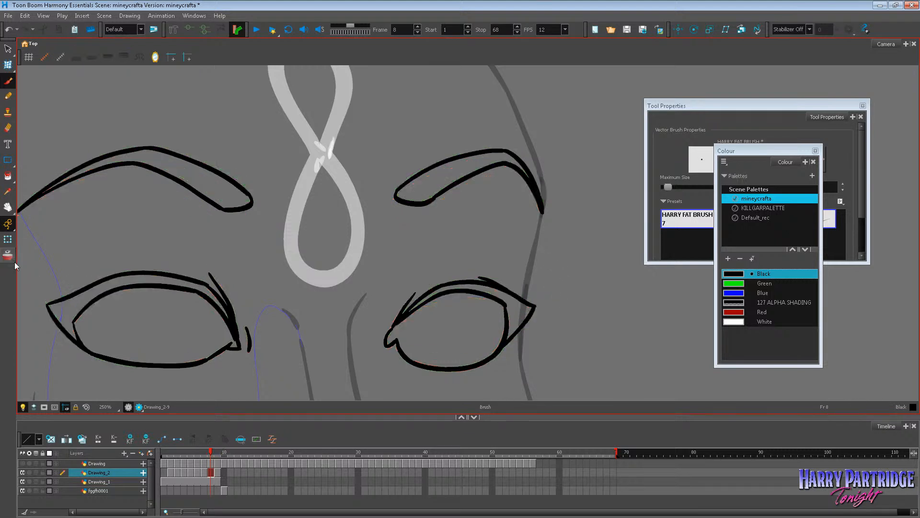
Step: Copy the brow and eye artwork of the neutral pose on frame 9
key("period")
scroll(297, 179, "down", 6)
key("comma")
key("period")
scroll(303, 176, "up", 2)
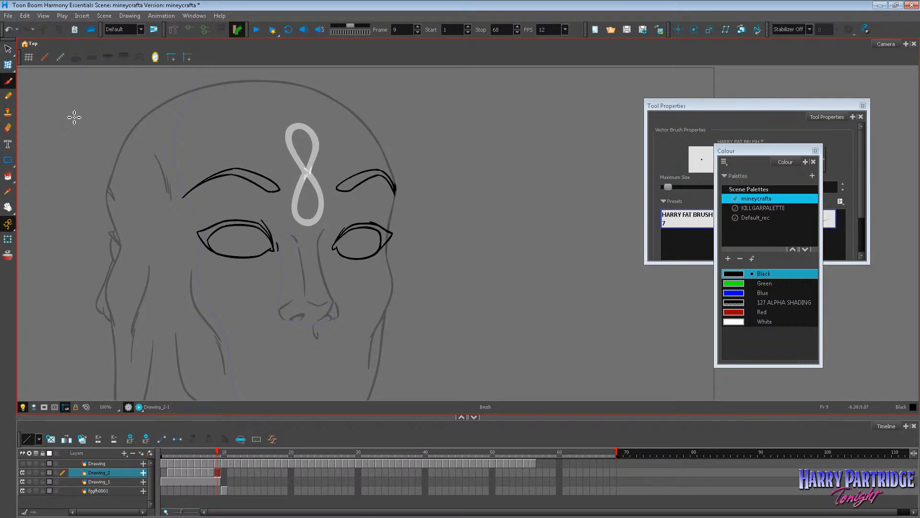
key("alt+s")
mouse_move(139, 187)
left_mouse_down()
mouse_move(513, 277)
mouse_move(257, 120)
left_mouse_up()
left_click(25, 16)
left_click(103, 58)
key("comma")
key("period")
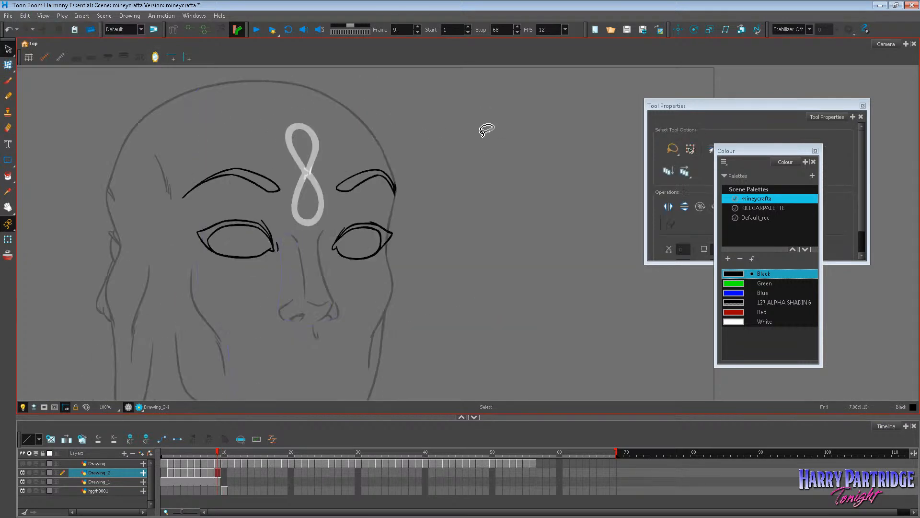
Step: Insert an empty cell at frame 9 and paste the copied brows and eyes into it with the onion skin shown
key("alt+shift+r")
left_click(7, 255)
right_click(435, 127)
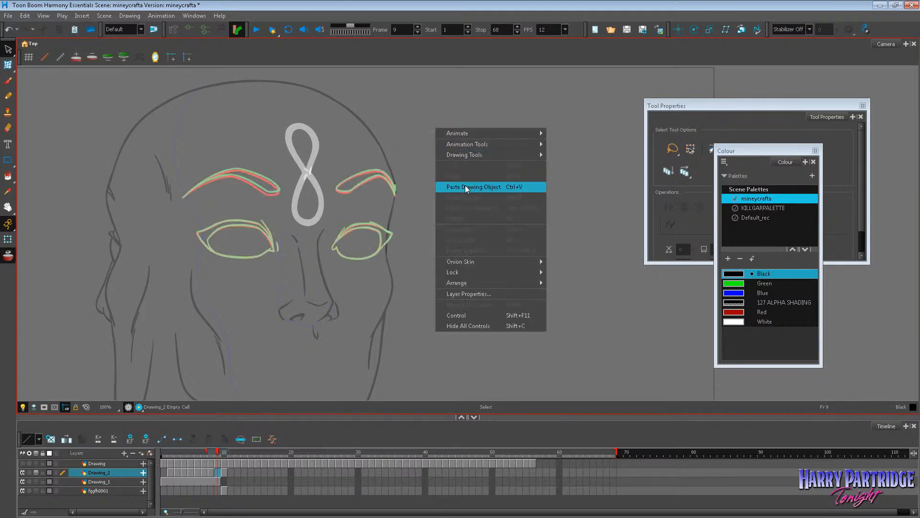
left_click(469, 179)
scroll(195, 163, "up", 1)
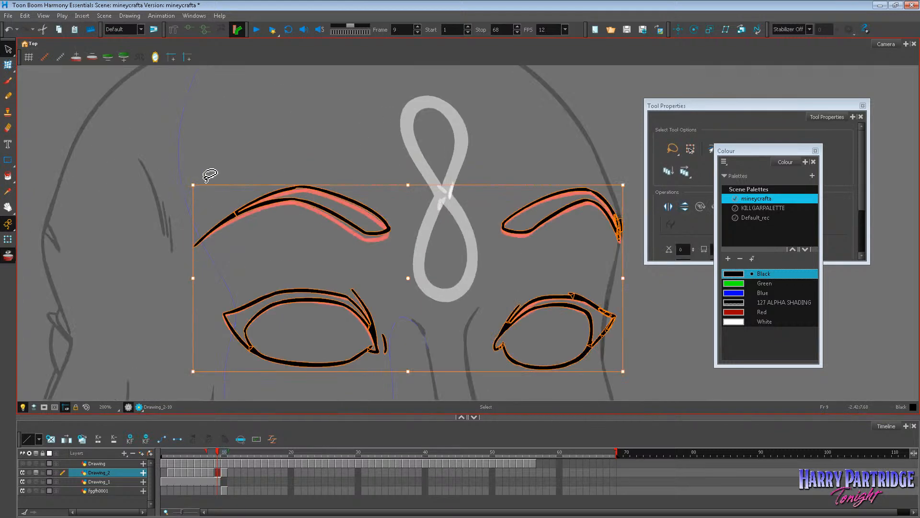
Step: Lower the left brow's upper edge slightly on frame 9 with the Envelope tool
left_click(8, 64)
left_click(48, 118)
mouse_move(267, 120)
left_mouse_down()
mouse_move(168, 201)
mouse_move(411, 193)
mouse_move(391, 188)
left_mouse_up()
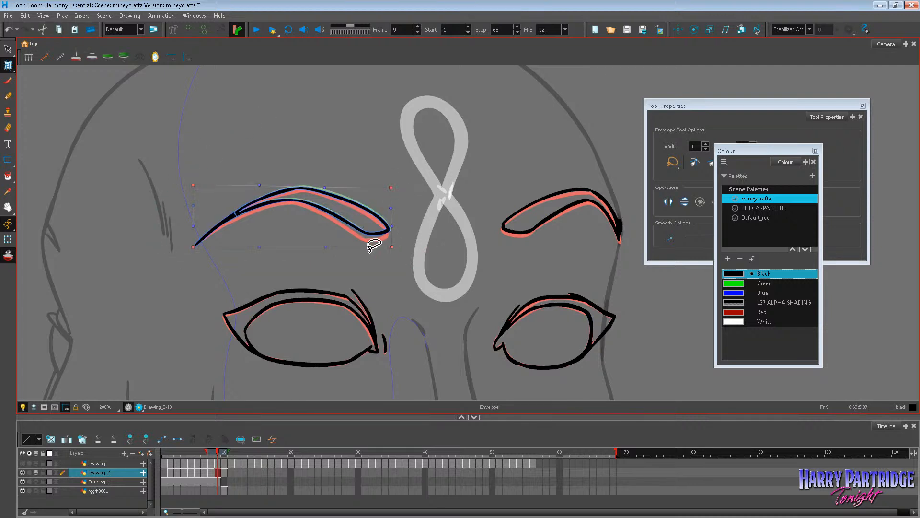
left_click_drag(326, 251, 328, 254)
left_click(330, 265)
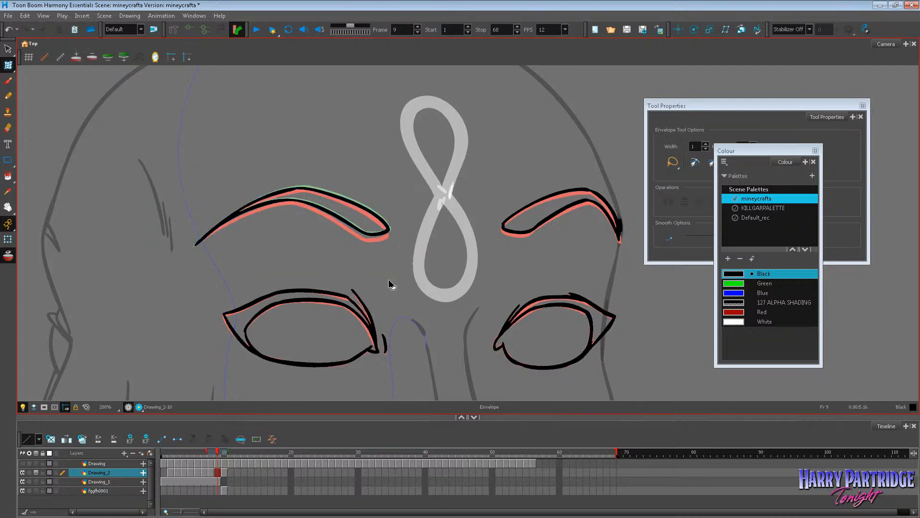
Step: Lower the left eye's upper lid slightly on frame 9 with the Envelope tool and compare it with the adjacent frame
mouse_move(241, 305)
left_mouse_down()
mouse_move(225, 336)
mouse_move(288, 264)
mouse_move(383, 266)
left_mouse_up()
left_click(383, 278)
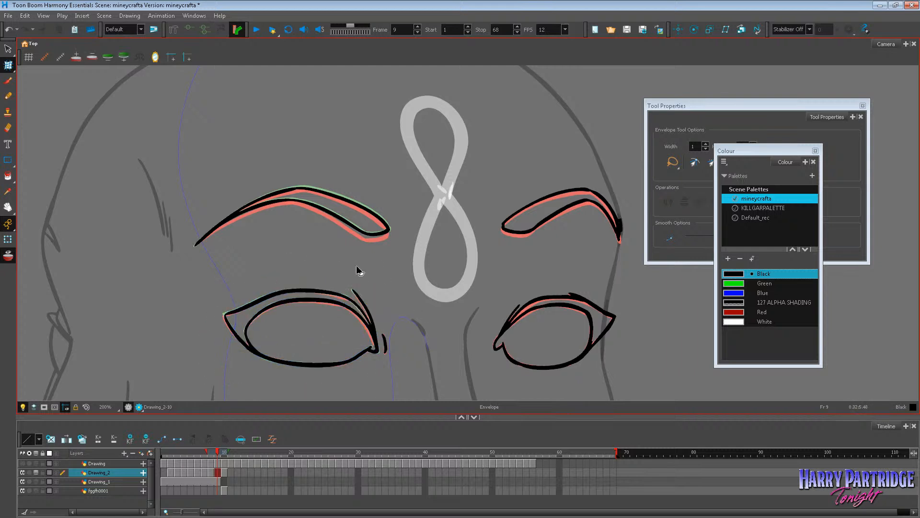
key("alt+o")
key("period")
key("comma")
key("period")
key("comma")
left_click(7, 256)
Step: Adjust the right brow's inner end on frame 9 with the Envelope tool
left_click(8, 207)
left_click_drag(530, 250, 230, 251)
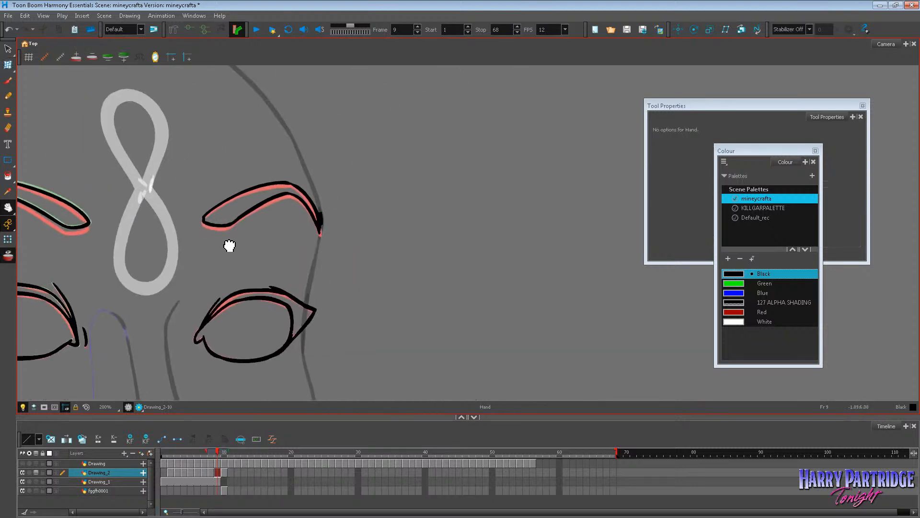
left_click(8, 65)
mouse_move(191, 202)
left_mouse_down()
mouse_move(232, 263)
mouse_move(205, 222)
left_mouse_up()
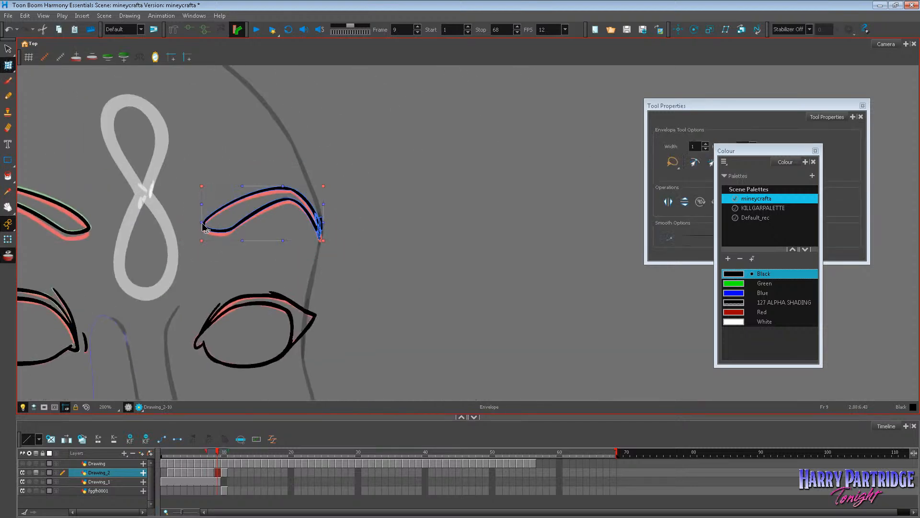
Step: Select and delete stray strokes at the right brow's outer tip on frame 7
key("comma")
key("comma")
key("comma")
key("period")
left_click_drag(167, 263, 206, 259)
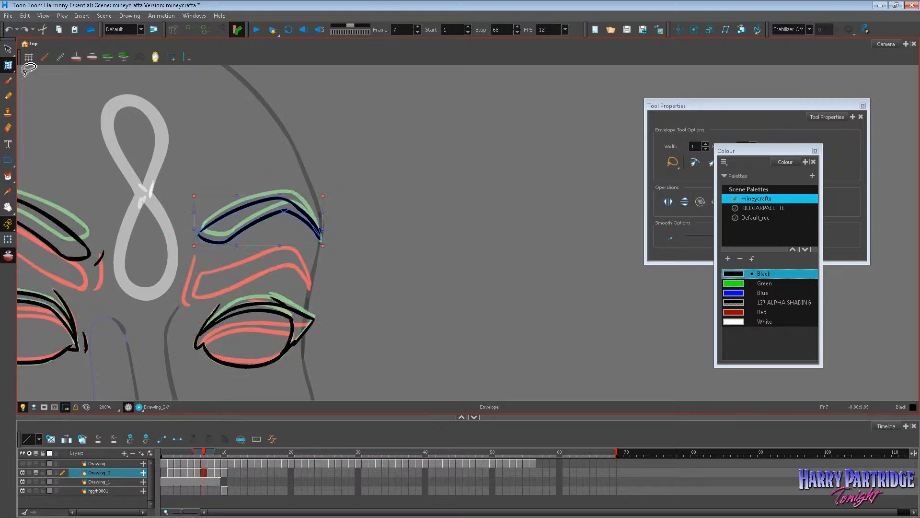
key("alt+s")
left_click_drag(259, 220, 323, 188)
left_click_drag(319, 229, 313, 239)
mouse_move(327, 204)
left_mouse_down()
mouse_move(310, 243)
mouse_move(328, 240)
mouse_move(311, 222)
mouse_move(323, 207)
mouse_move(316, 223)
left_mouse_up()
key("Delete")
Step: Adjust the outer parts of the right brow and right eye on frame 9 with the Envelope tool
key(".")
left_click(363, 208)
left_click(8, 66)
key(".")
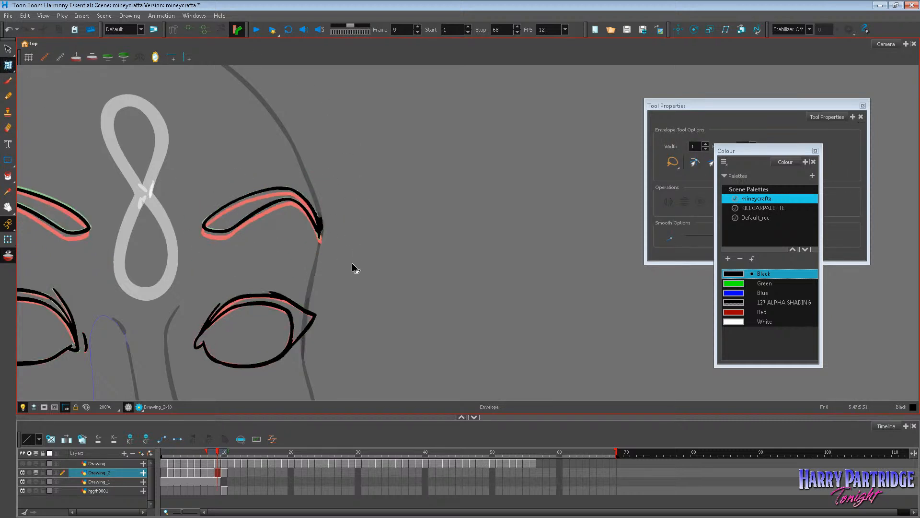
left_click_drag(323, 203, 287, 227)
mouse_move(306, 284)
left_mouse_down()
mouse_move(323, 341)
mouse_move(316, 300)
mouse_move(235, 292)
mouse_move(309, 331)
mouse_move(305, 306)
left_mouse_up()
left_click(329, 297)
Step: Flip between frame 9 and its neighbours without onion skin to check the settling motion
left_click(8, 256)
key("comma")
key("period")
key("period")
key("comma")
key("comma")
key("period")
key("period")
key("comma")
Step: Adjust the inner part of the right eye's upper lid on frame 9 with the Envelope tool
left_click_drag(224, 311, 227, 293)
left_click(255, 261)
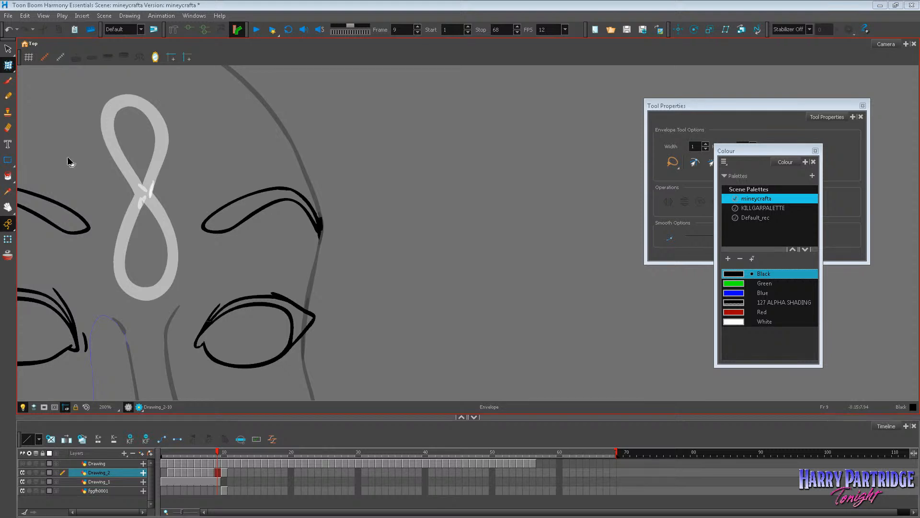
left_click(8, 207)
mouse_move(191, 245)
left_mouse_down()
mouse_move(419, 241)
mouse_move(384, 220)
left_mouse_up()
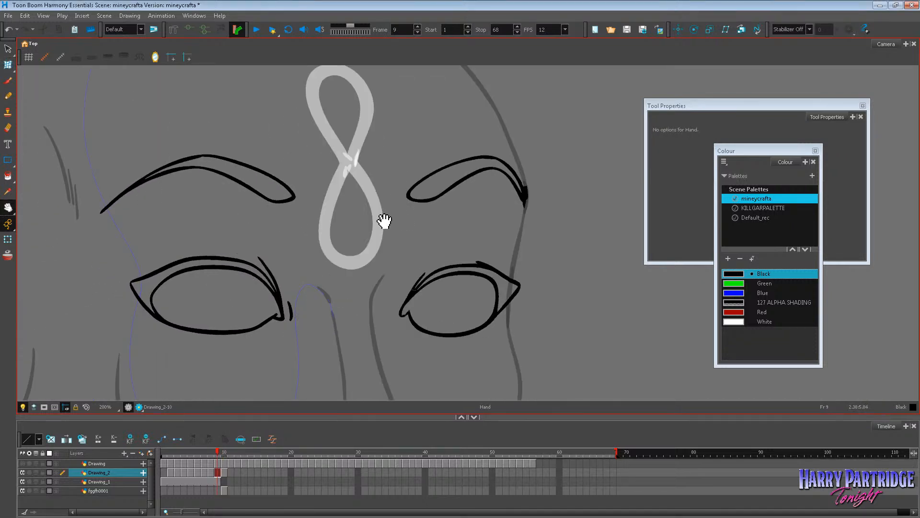
Step: Erase the inner corner of the right eye on frame 9
left_click(7, 48)
left_click(410, 309)
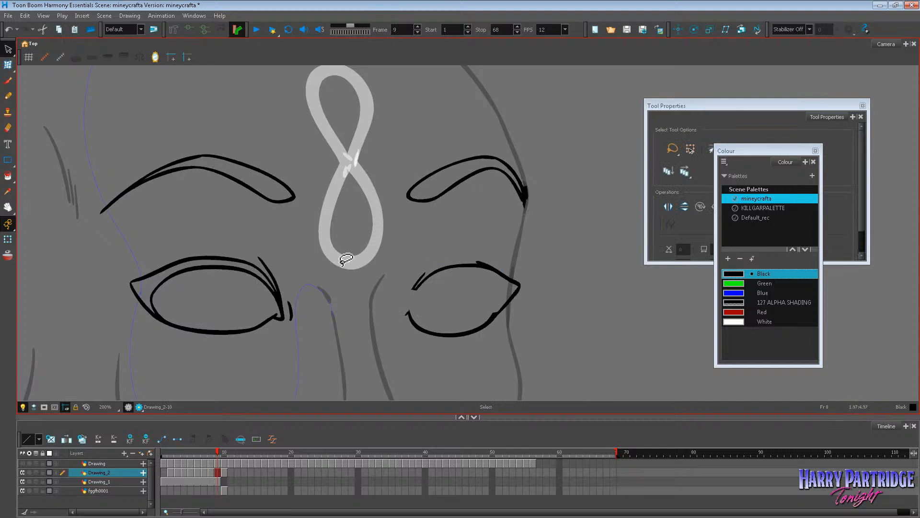
left_click(8, 128)
left_click_drag(409, 315, 407, 316)
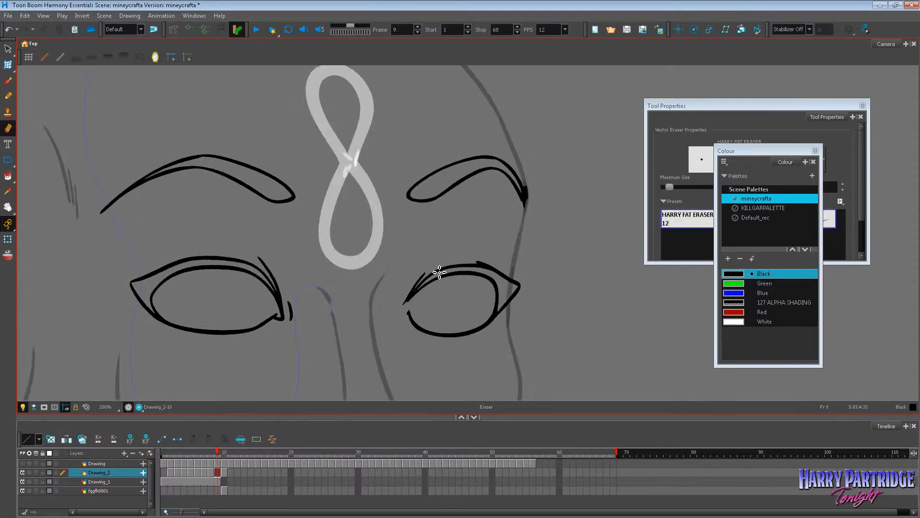
Step: Redraw the right eye's inner corner on frame 9 with the Brush tool, using onion skin as a guide
key(".")
scroll(600, 316, "up", 3)
key("comma")
key("alt+b")
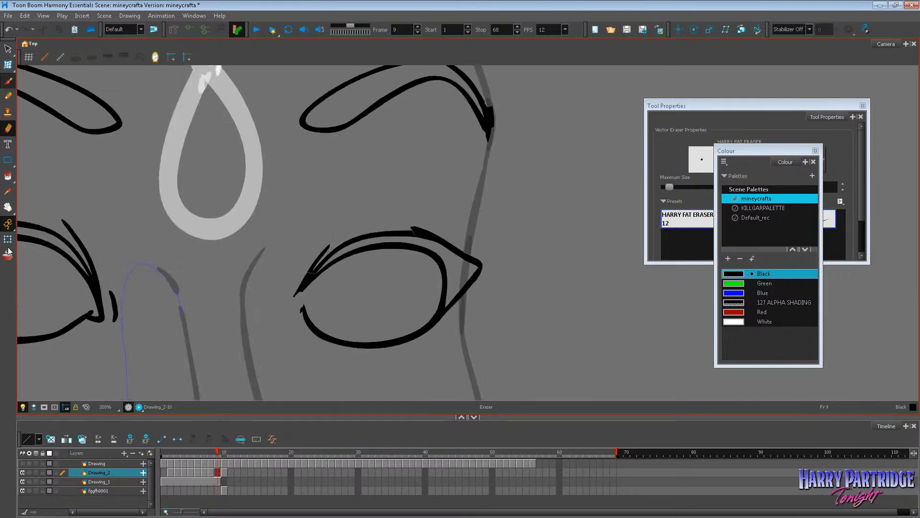
key("alt+o")
mouse_move(296, 301)
left_mouse_down()
mouse_move(296, 315)
mouse_move(303, 308)
left_mouse_up()
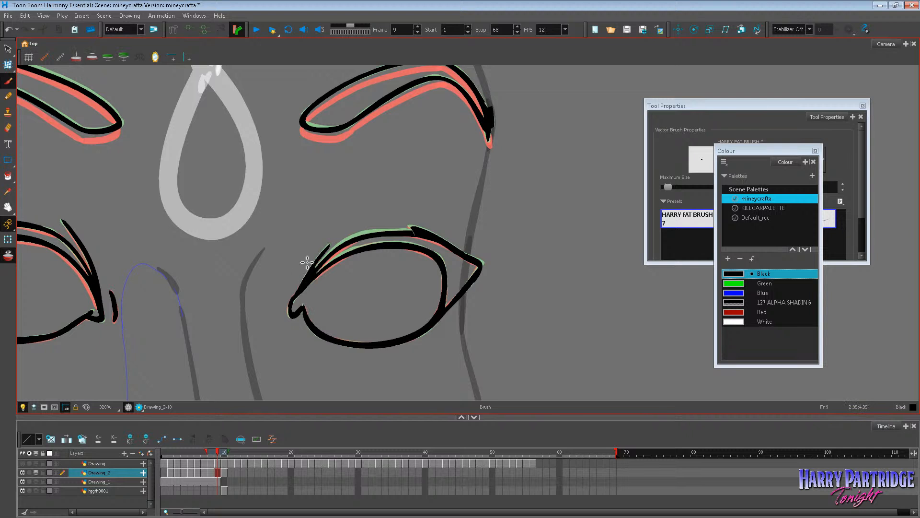
Step: Flip between frames 9 and 10 without onion skin to check the redrawn right eye
key(".")
key("alt+o")
key("comma")
key("period")
key("comma")
left_click(8, 65)
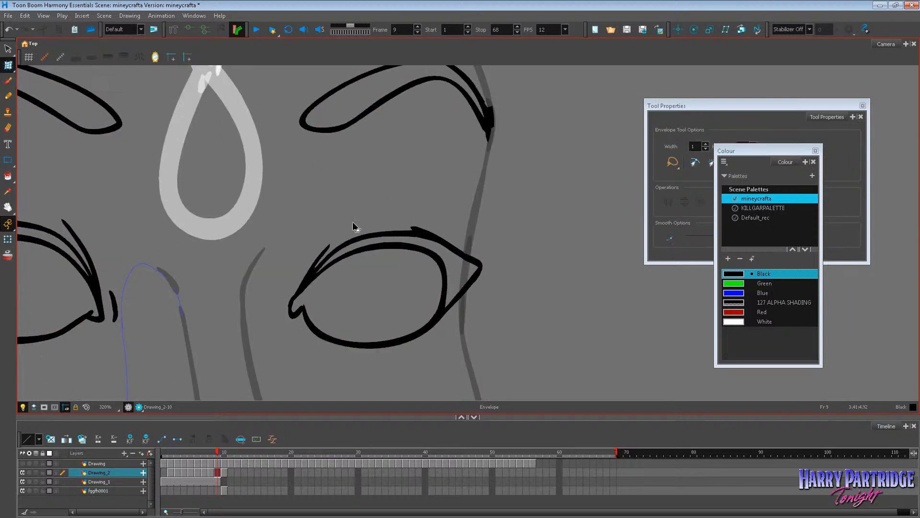
key("comma")
scroll(373, 207, "down", 5)
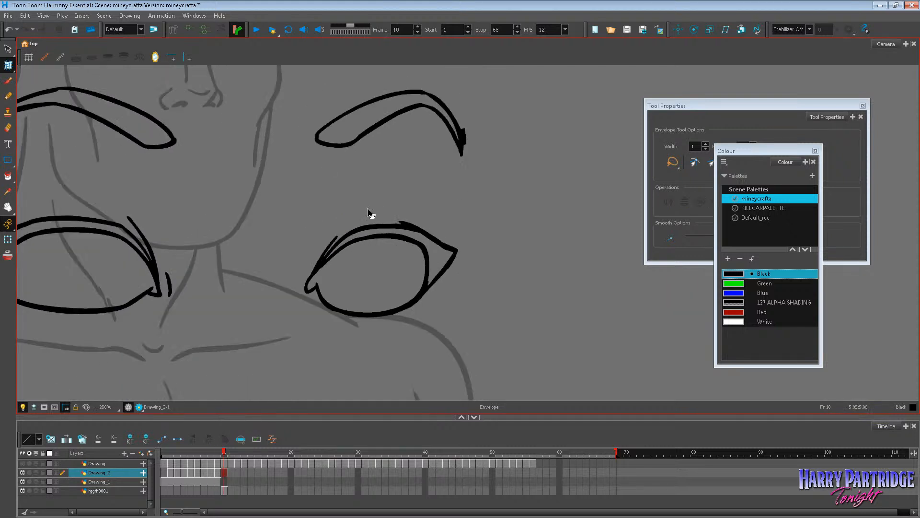
key("period")
scroll(421, 222, "up", 1)
Step: Move the full-body drawing on layer fggfh0001 to frame 12 and delete it
left_click_drag(293, 416, 311, 322)
left_click(224, 398)
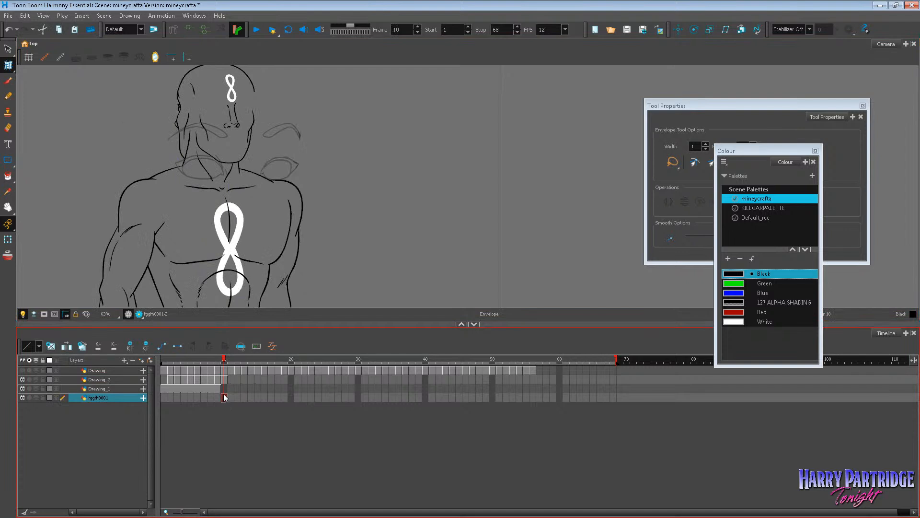
left_click(218, 389)
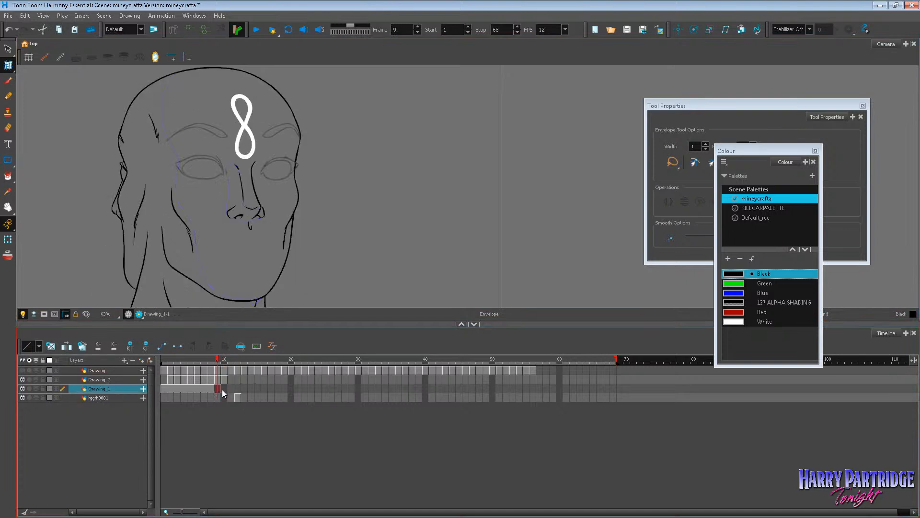
right_click(220, 389)
key("Escape")
left_click(238, 398)
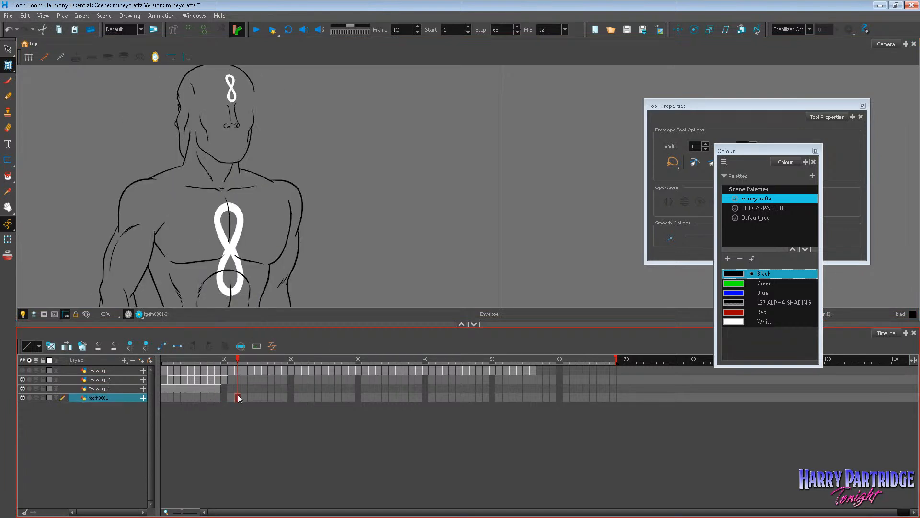
left_click_drag(288, 325, 294, 402)
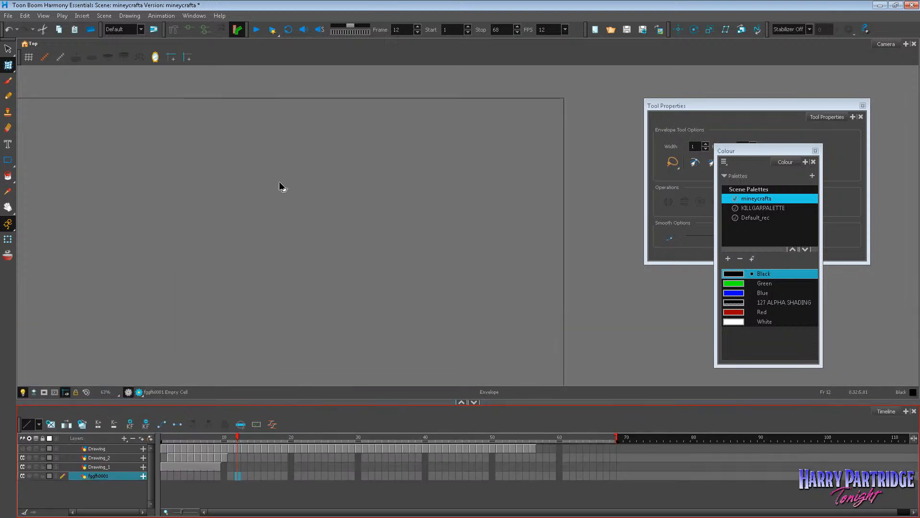
Step: Extend the exposure of the head drawing on layer Drawing_1 to frame 10
left_click(218, 468)
left_click(224, 468)
key("F5")
Step: Step through the eye and brow animation on Drawing_2 against the head to review it
left_click(204, 457)
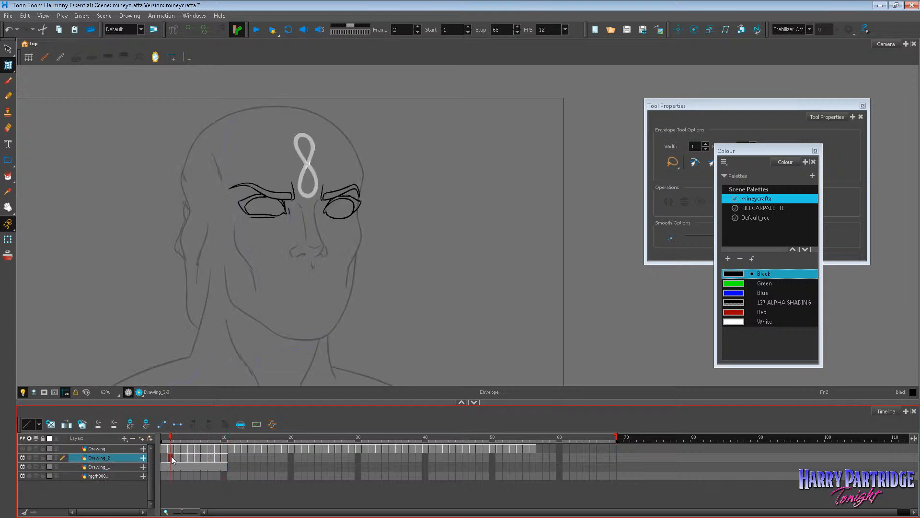
key("period")
key("period")
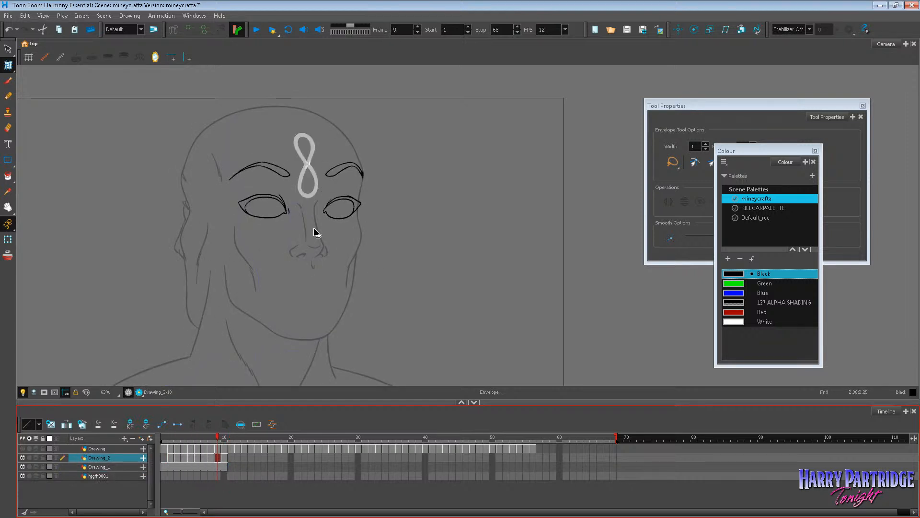
key("period")
left_click(168, 466)
left_click(171, 459)
left_click(165, 465)
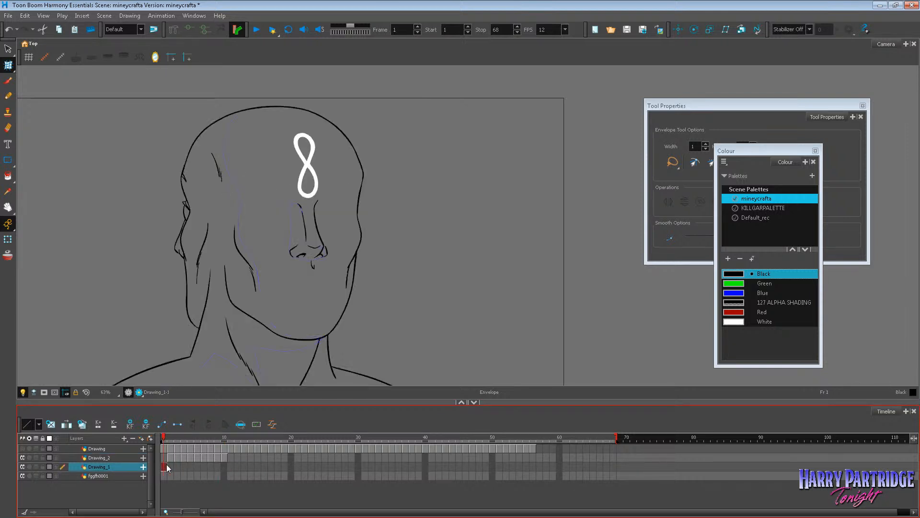
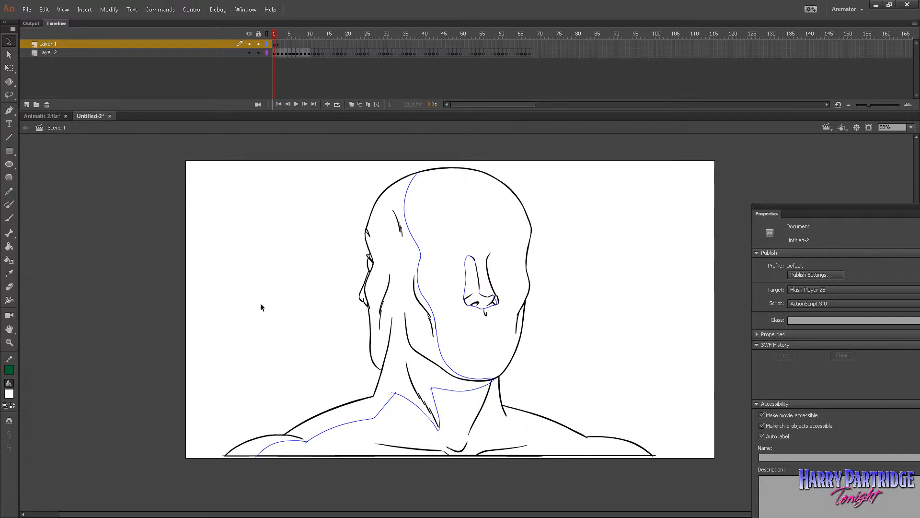
Step: In Adobe Animate, remove the surplus frames after frame 10 on Layer 1 and Layer 2
left_click(8, 340)
left_click_drag(296, 164, 713, 487)
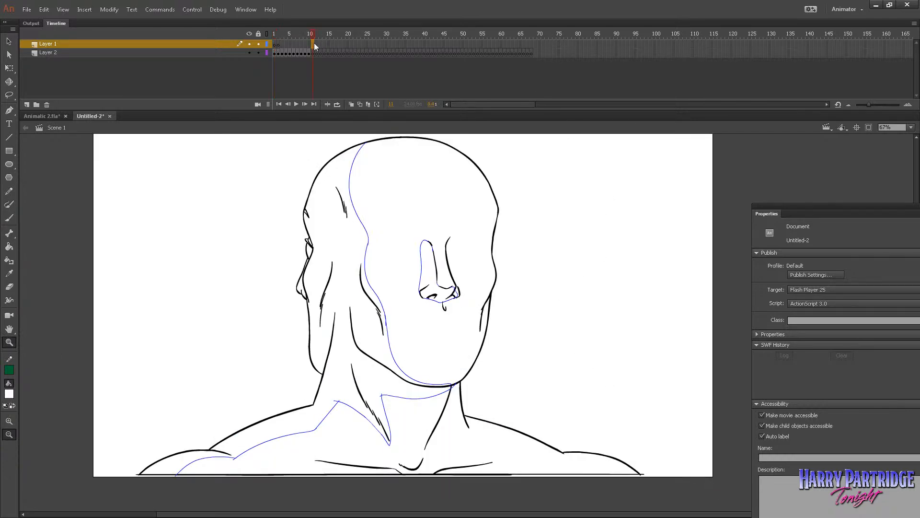
left_click_drag(313, 53, 471, 52)
right_click(442, 48)
left_click(478, 113)
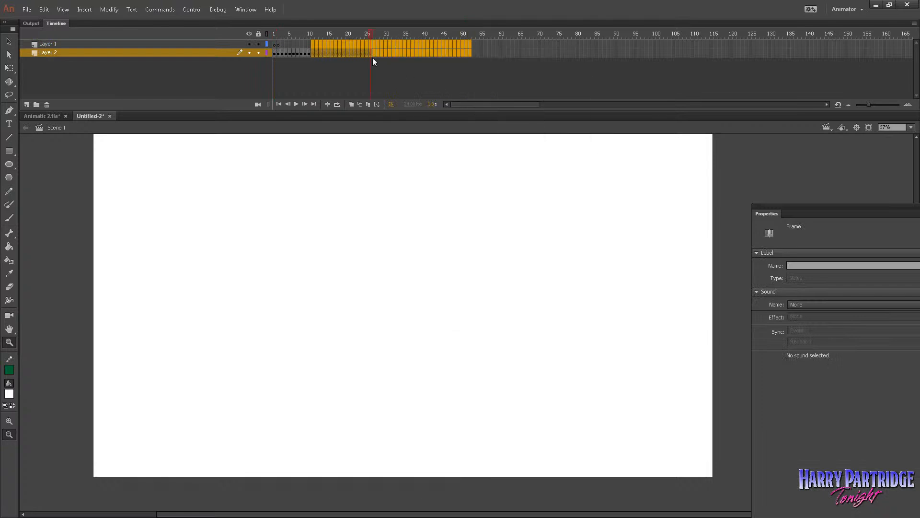
right_click(373, 52)
left_click(407, 115)
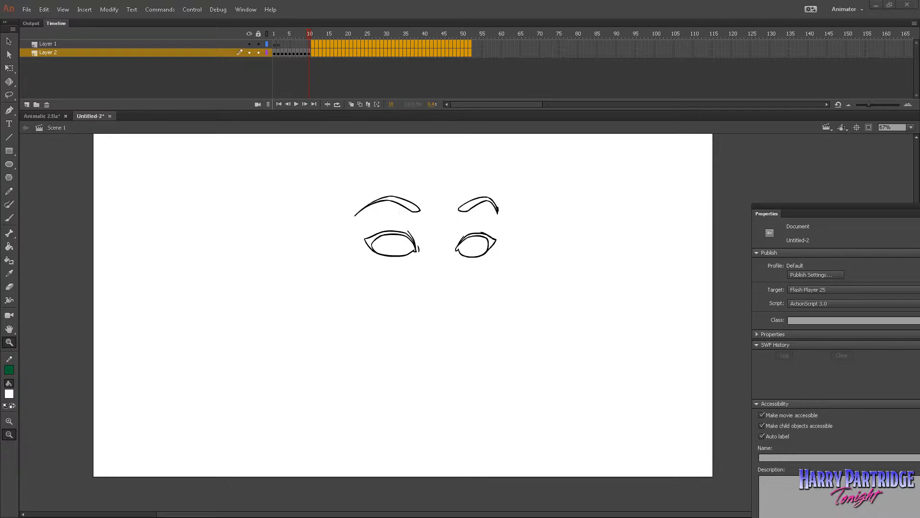
Step: Break apart the imported head and eye drawings across frames 1 to 10 of Layer 2
left_click(277, 43)
left_click(274, 44)
left_click(275, 53)
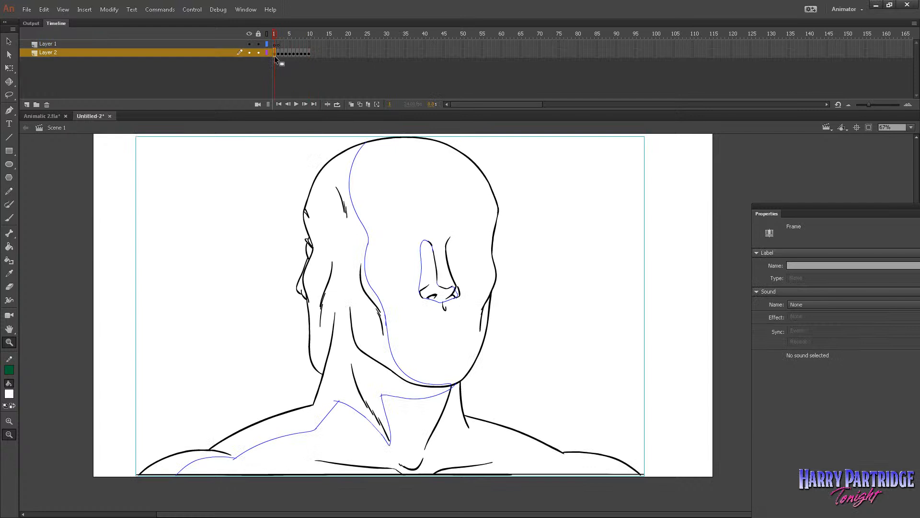
key("ctrl+b")
left_click(278, 53)
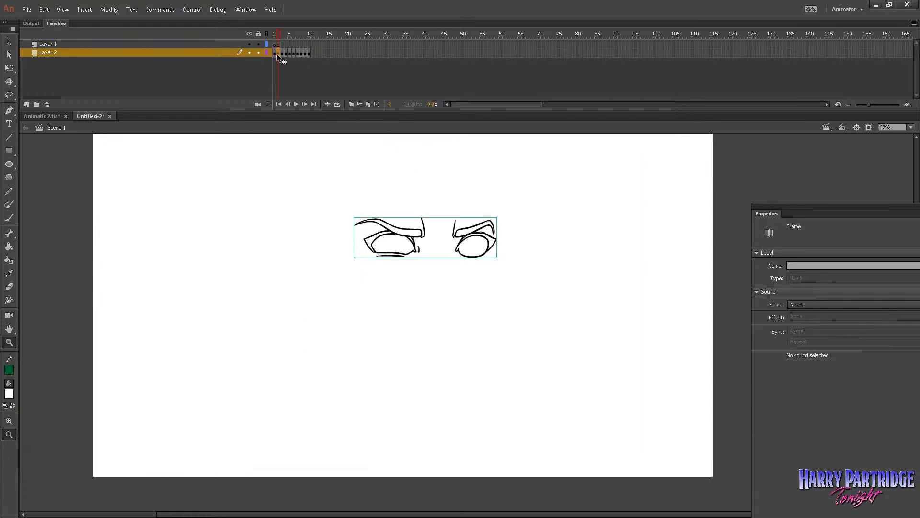
key("ctrl+b")
left_click(282, 54)
left_click(287, 53)
key("ctrl+b")
left_click(290, 53)
left_click(294, 53)
left_click(298, 54)
left_click(302, 54)
key("ctrl+b")
left_click(305, 54)
key("ctrl+b")
left_click(308, 54)
key("ctrl+b")
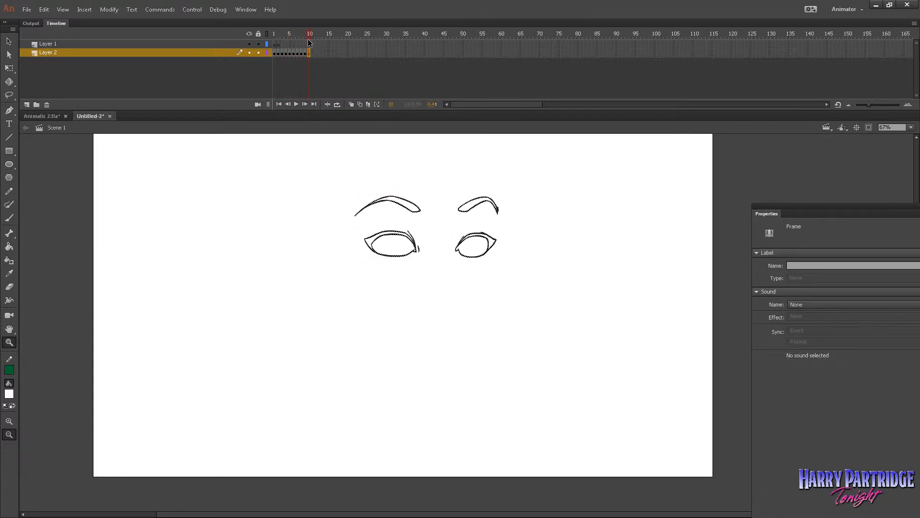
left_click_drag(309, 36, 268, 35)
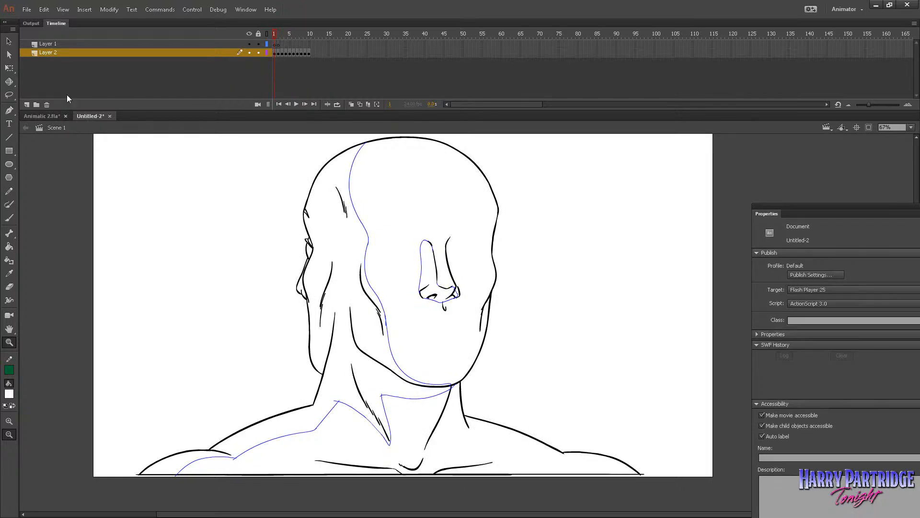
Step: Look through the Animatic 2.fla timeline for a coloured shot of the green character
left_click(50, 115)
left_click(554, 35)
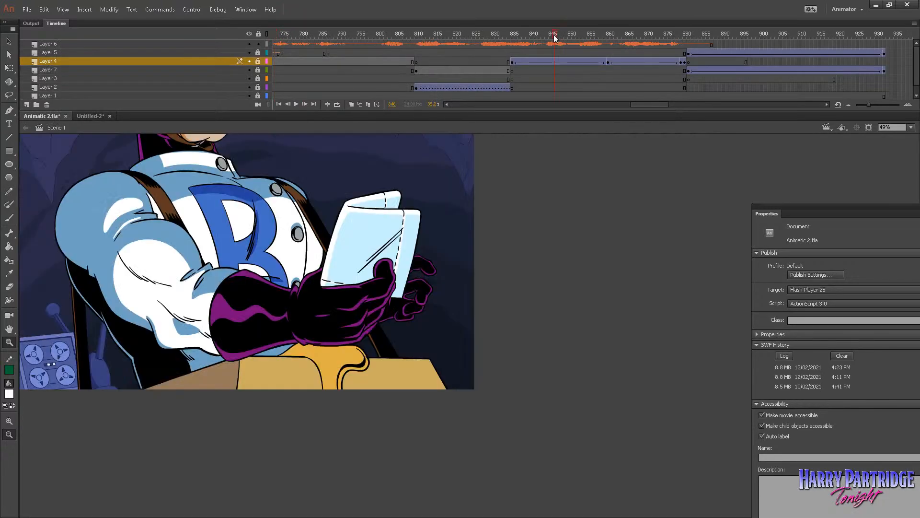
left_click(474, 44)
left_click(343, 51)
left_click(404, 42)
left_click(466, 35)
left_click(336, 36)
mouse_move(643, 105)
left_mouse_down()
mouse_move(490, 106)
mouse_move(667, 118)
mouse_move(653, 119)
left_mouse_up()
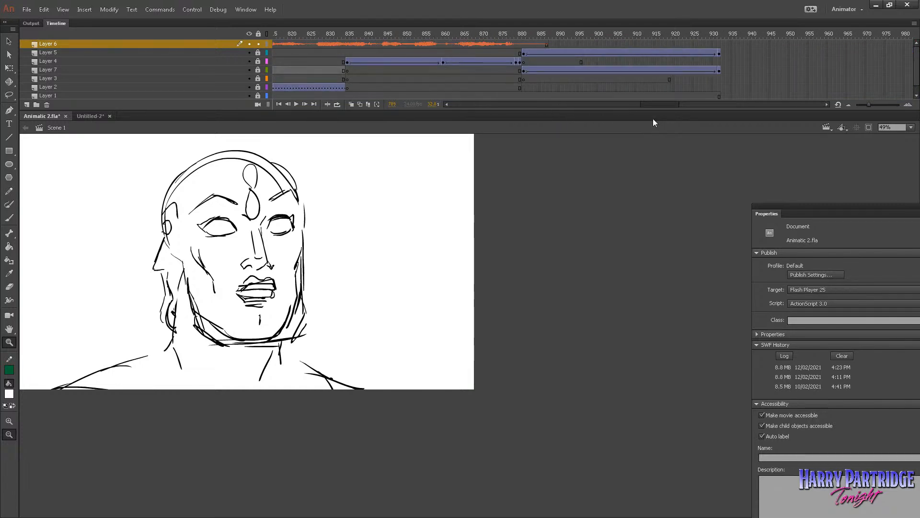
left_click(326, 39)
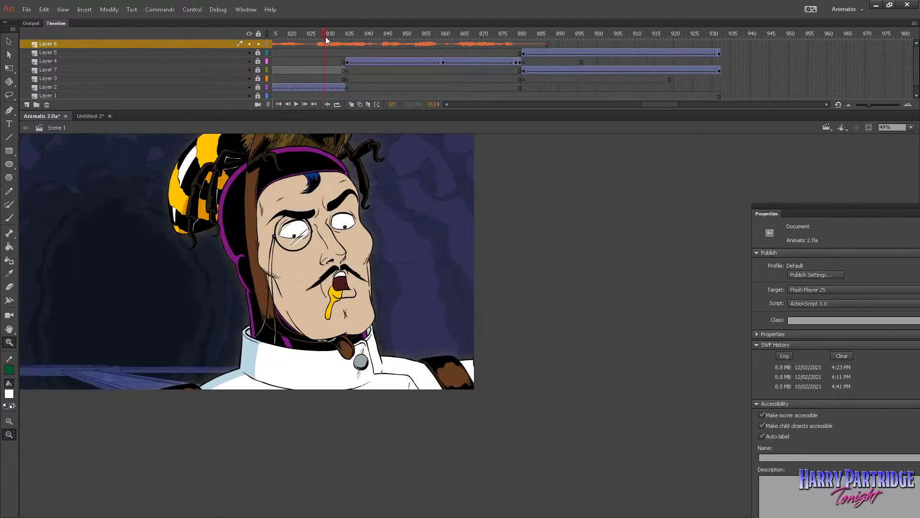
left_click_drag(665, 106, 545, 92)
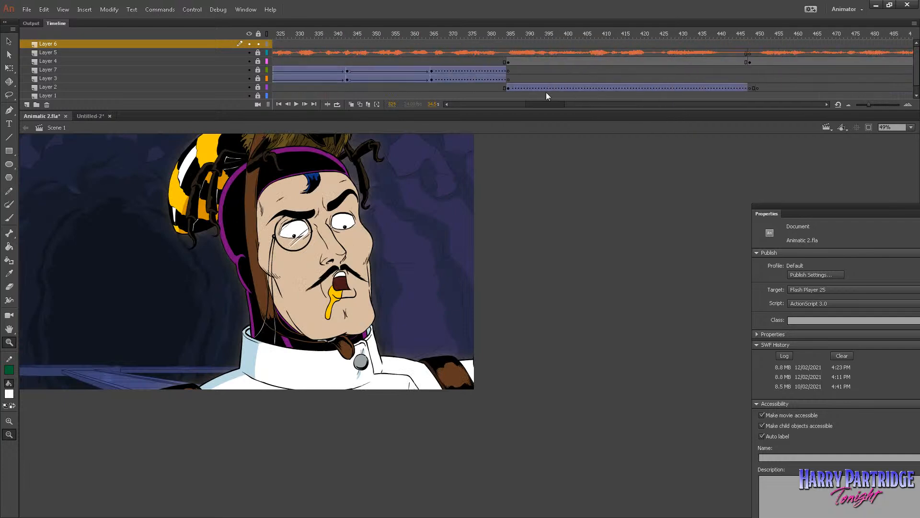
Step: Return to the Untitled-2 document and activate the Paint Bucket tool
left_click(91, 116)
left_click_drag(163, 172, 750, 489)
left_click(8, 246)
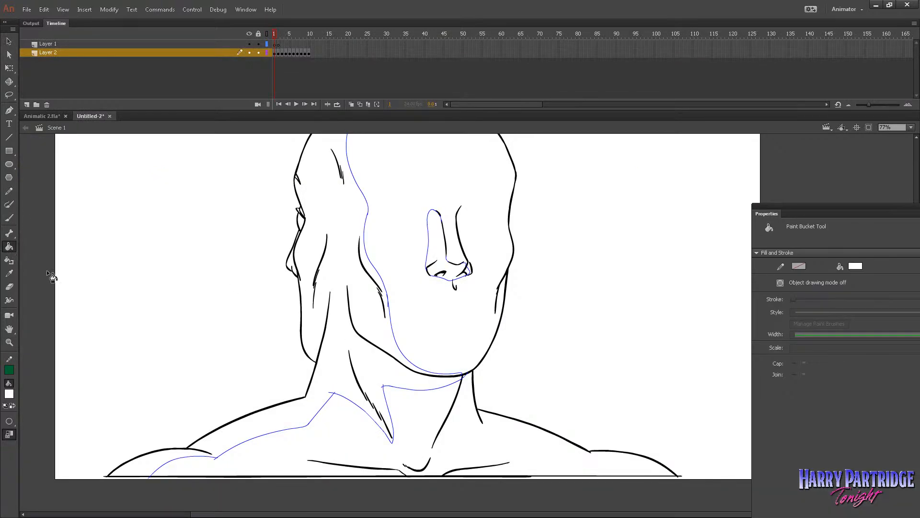
Step: Sample the green character's turquoise skin as the fill colour from frame 725 of Animatic 2.fla
left_click(69, 116)
left_click_drag(396, 38, 276, 32)
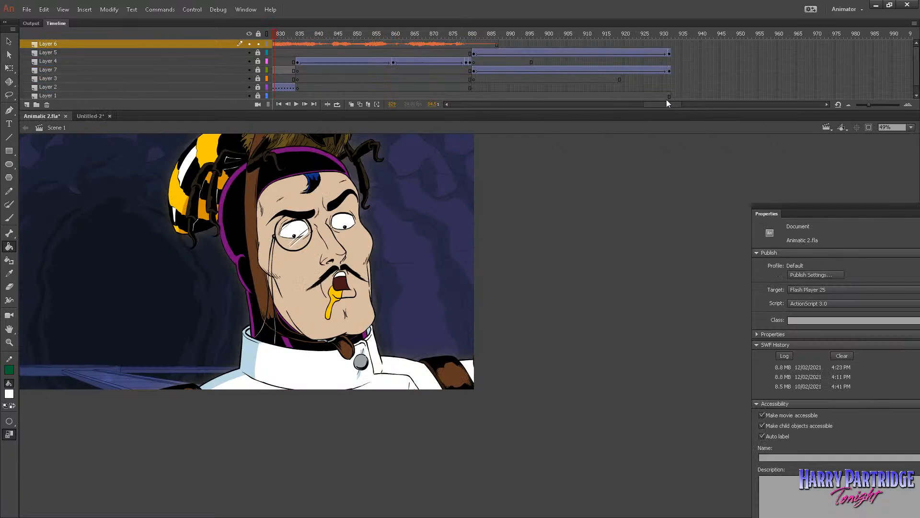
left_click_drag(674, 105, 632, 105)
left_click(563, 44)
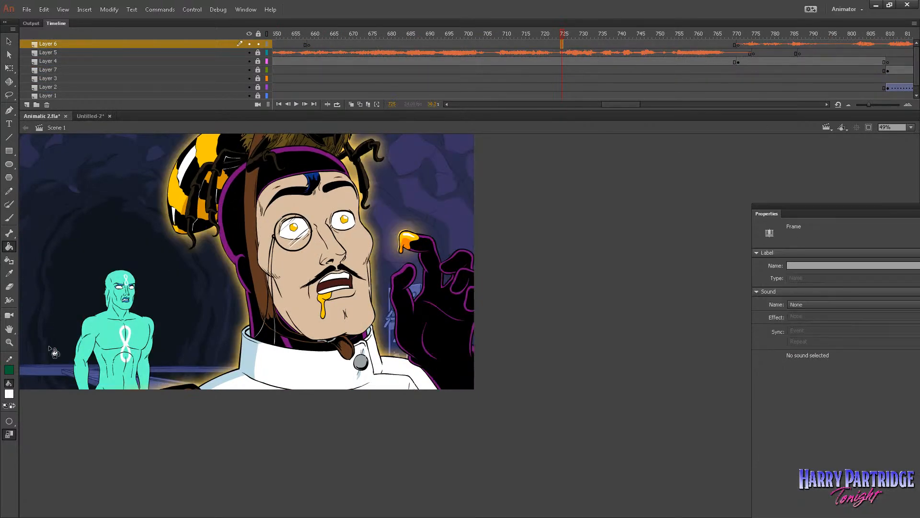
left_click(10, 396)
left_click(112, 247)
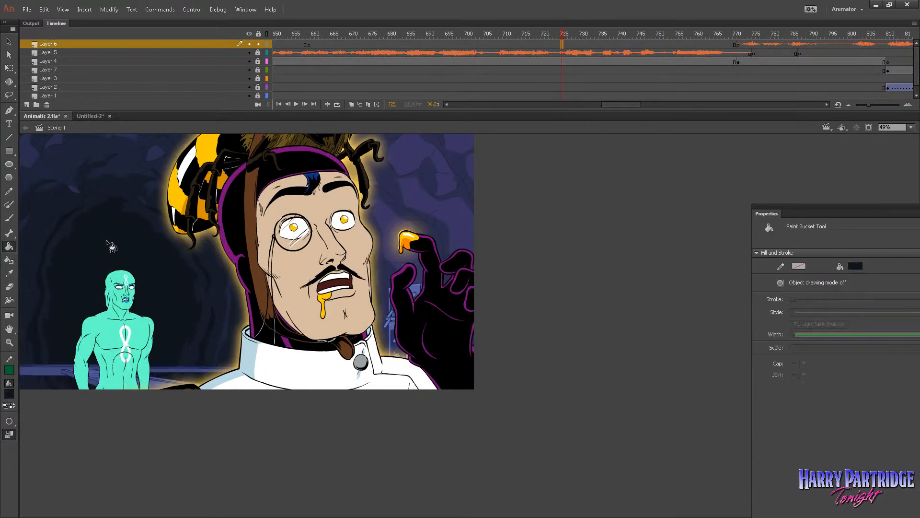
left_click(8, 342)
left_click_drag(63, 269, 154, 389)
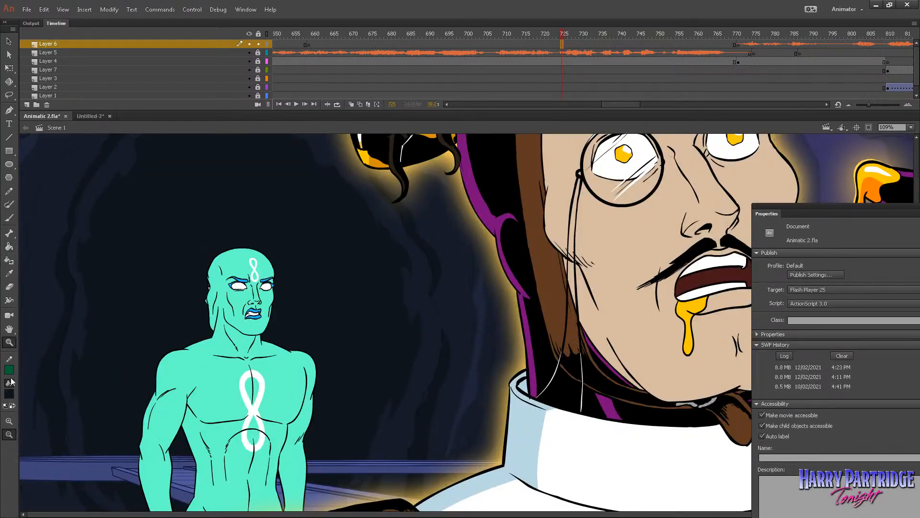
left_click(10, 394)
left_click(213, 384)
Step: Fill the head, neck and shoulders on frame 1 of Layer 2 in Untitled-2 with the sampled turquoise
left_click(92, 116)
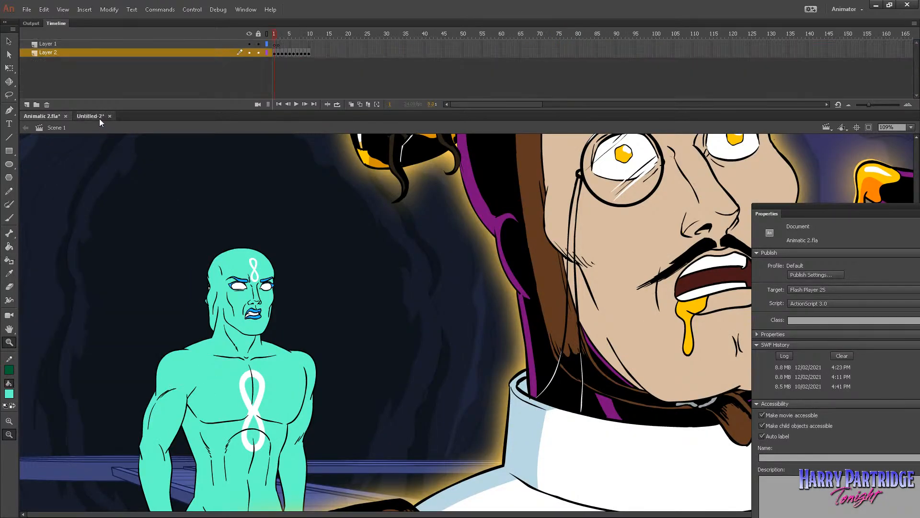
left_click(9, 246)
left_click(8, 422)
left_click(31, 419)
left_click(275, 53)
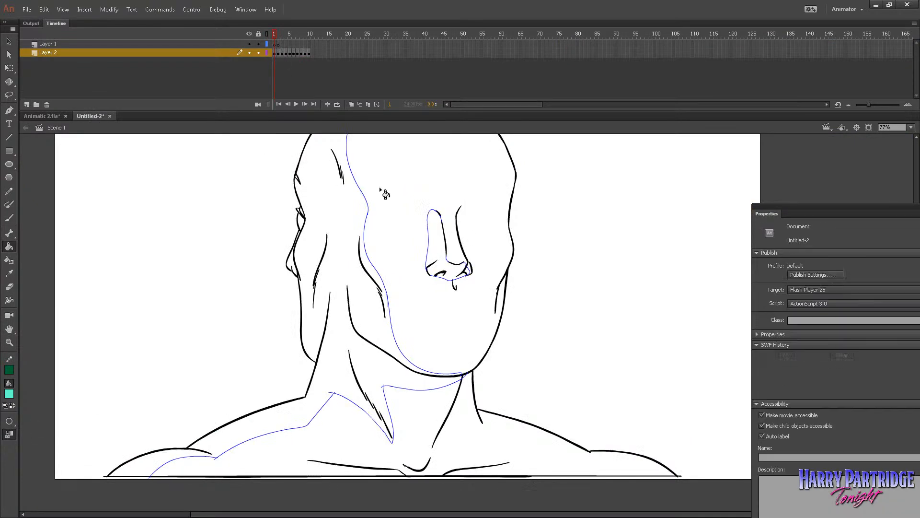
left_click(389, 196)
left_click(468, 434)
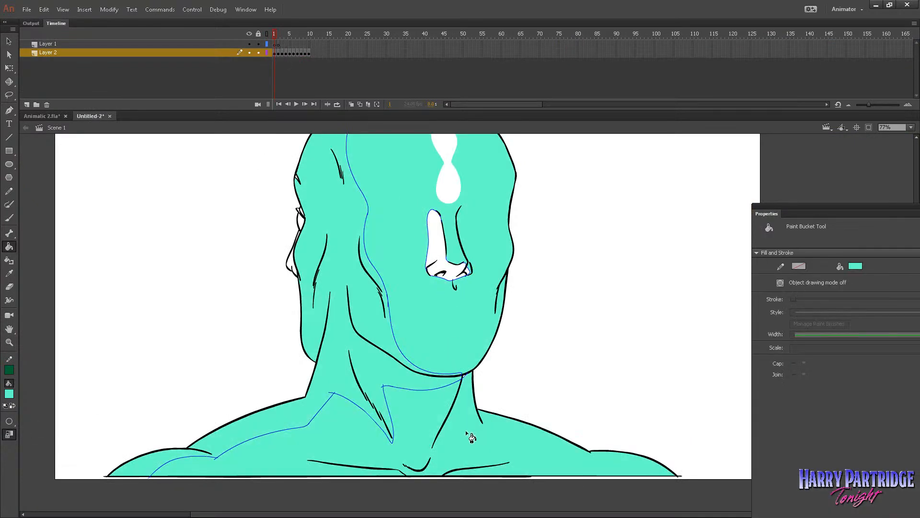
Step: Try a more saturated, bluer turquoise as the fill for the shaded side of the head and neck
left_click(9, 393)
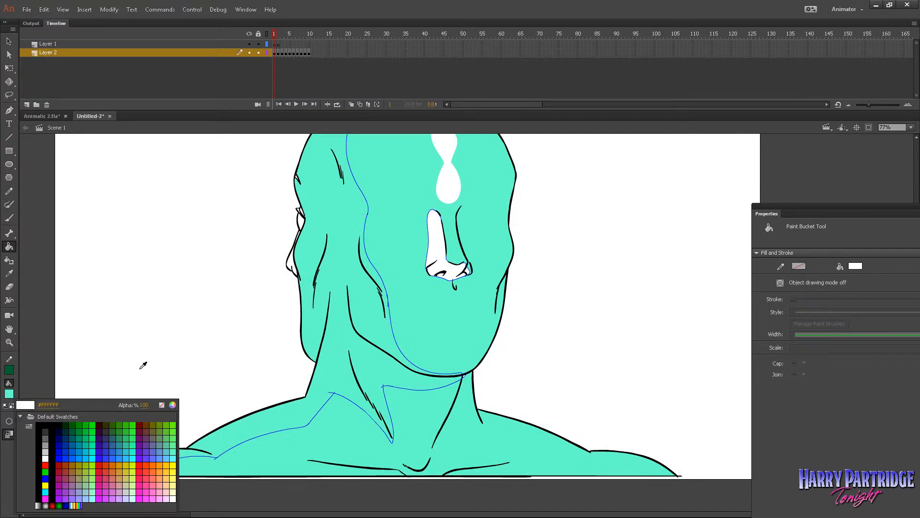
left_click(172, 405)
left_click(573, 298)
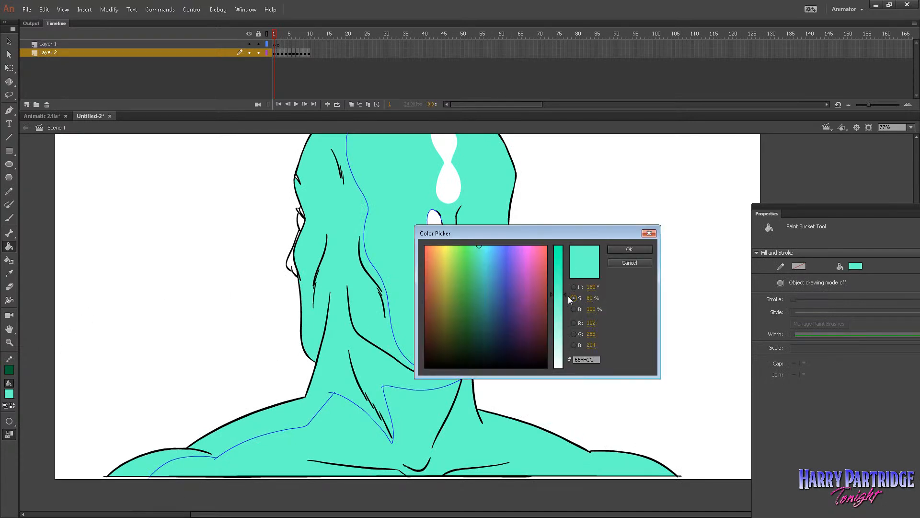
left_click_drag(563, 295, 564, 283)
left_click_drag(507, 257, 483, 247)
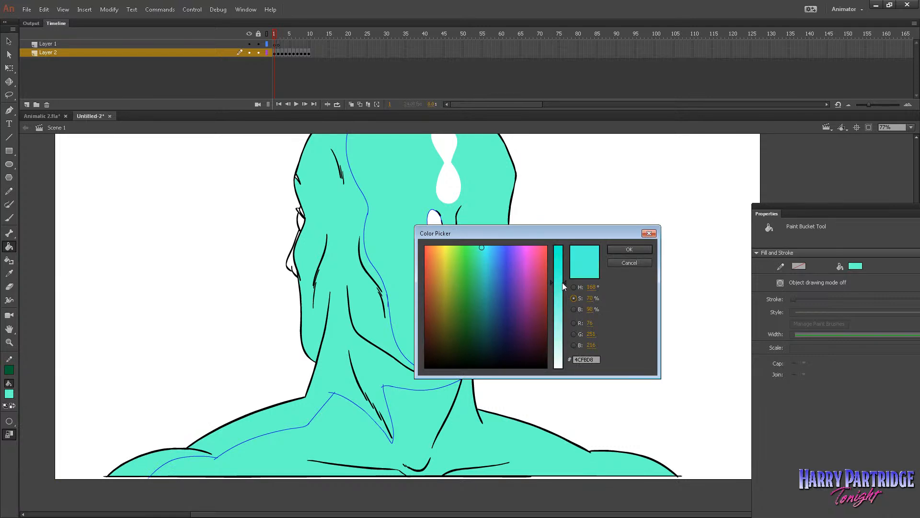
left_click(642, 250)
left_click(348, 316)
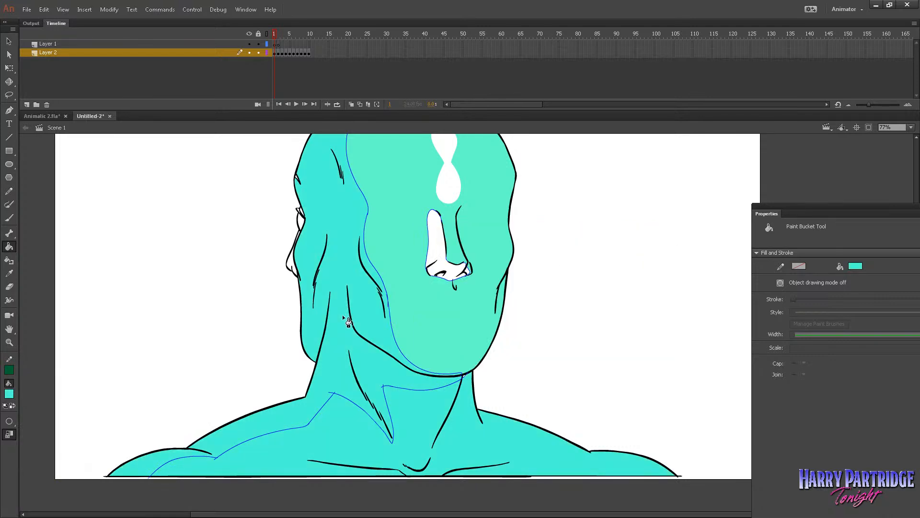
key("ctrl+z")
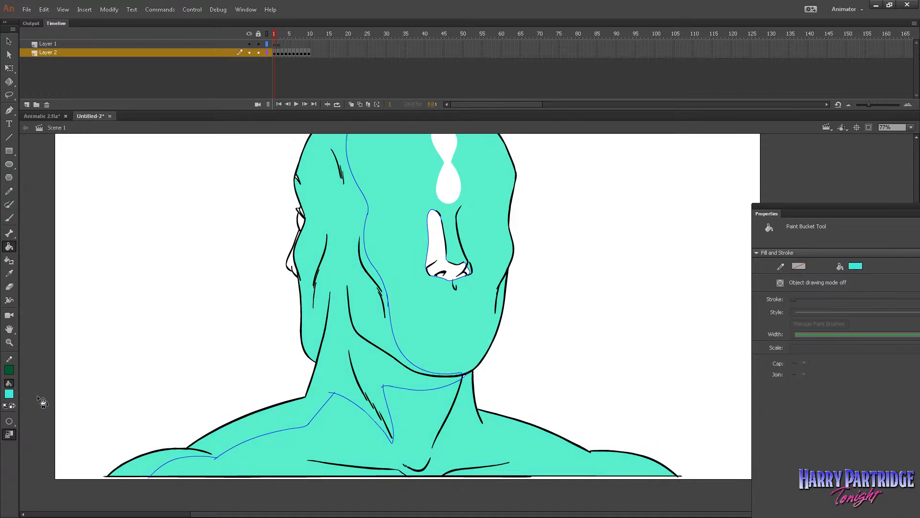
Step: Mix a slightly darker turquoise as the fill colour for the character's skin shadows
left_click(10, 394)
left_click(173, 405)
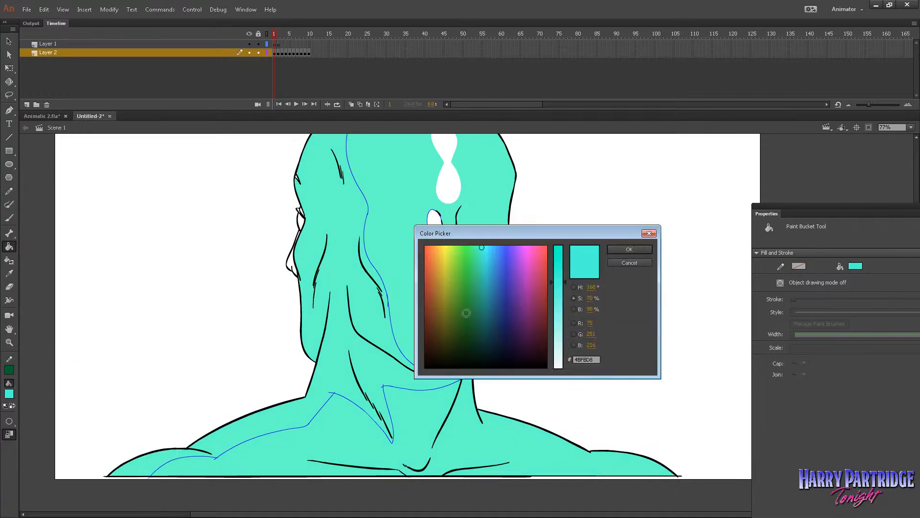
left_click(574, 310)
left_click(564, 253)
left_click(480, 282)
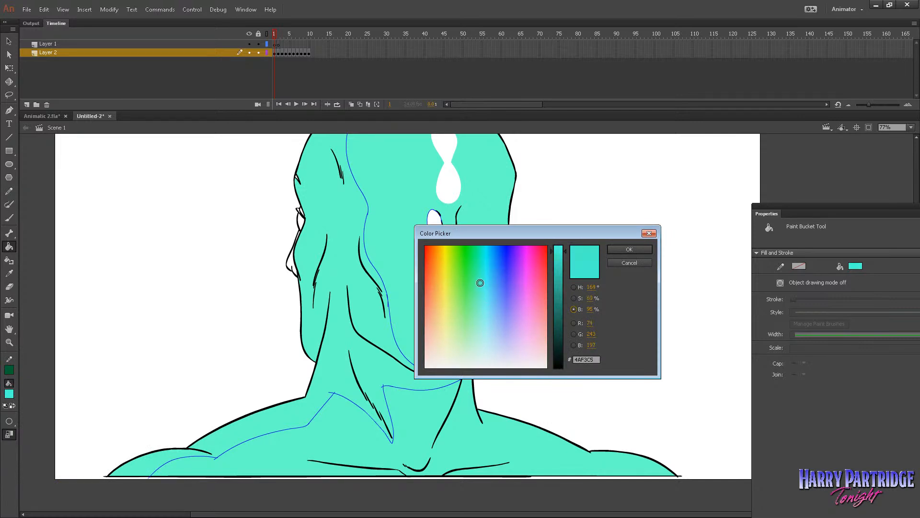
left_click(626, 248)
Step: Adjust the fill's gap-size setting and fill the shaded side of the head, neck and shoulder with the darker turquoise
left_click(349, 295)
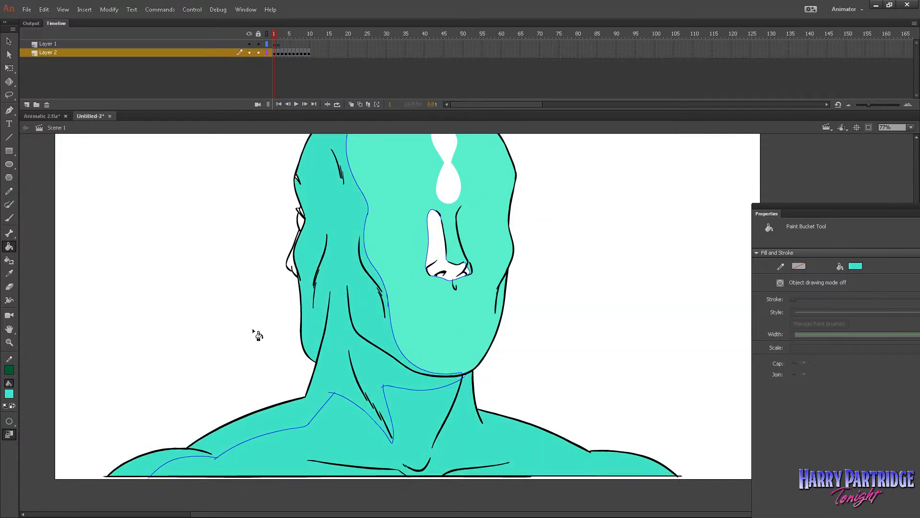
key("ctrl+z")
left_click(9, 421)
left_click(33, 441)
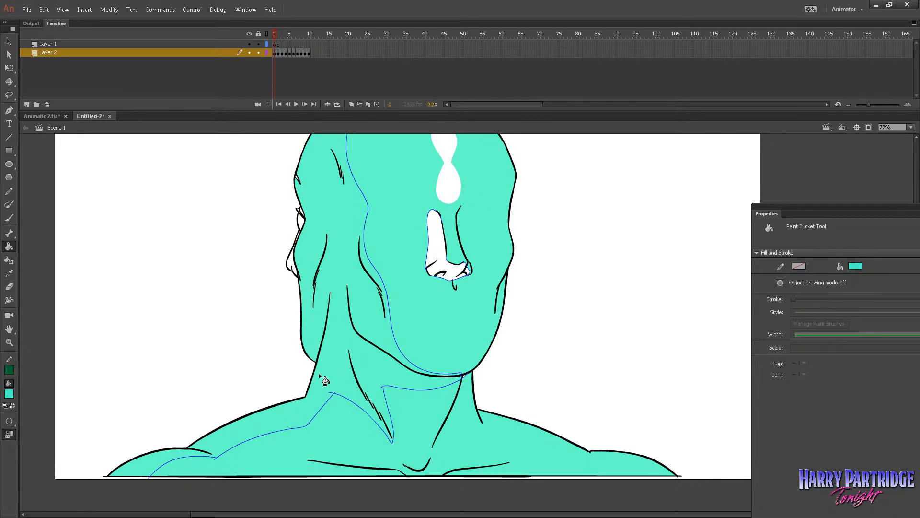
left_click(320, 375)
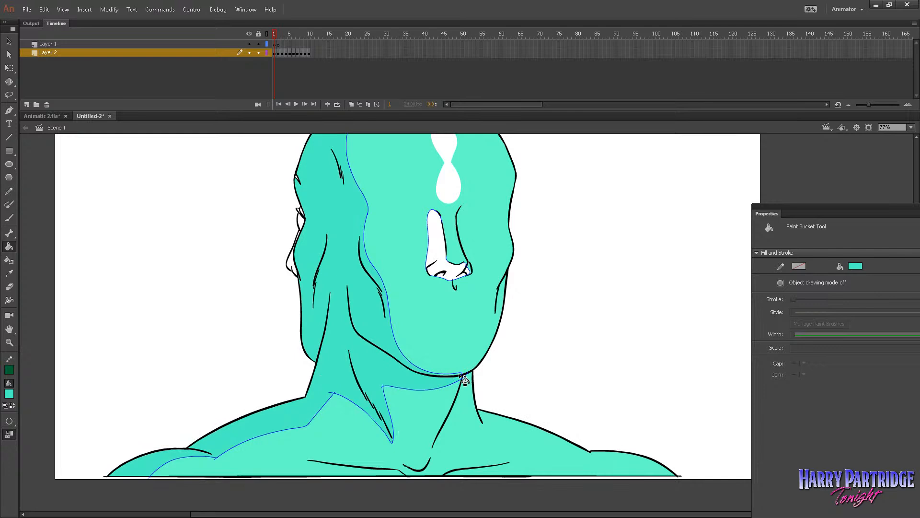
Step: Change the gap-size setting again and fill the small lower shape protruding beside the head with the shadow turquoise
scroll(421, 353, "up", 5)
scroll(375, 338, "down", 3)
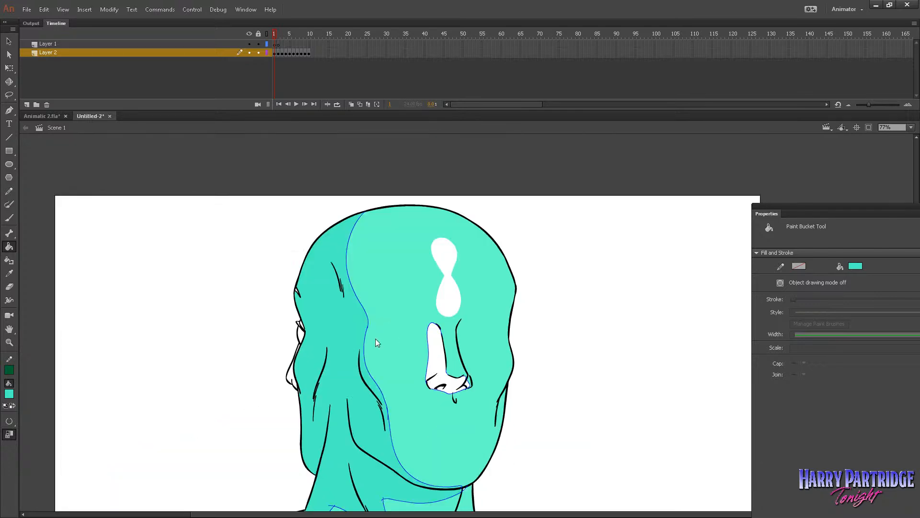
left_click(19, 419)
left_click(33, 418)
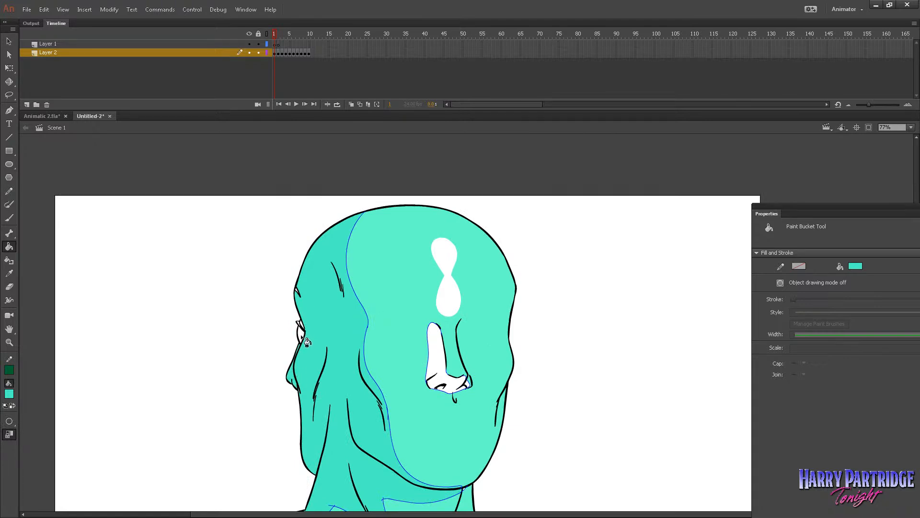
Step: Examine the small outlined shapes protruding from the head's shaded edge up close
left_click(9, 342)
left_click_drag(257, 308, 364, 443)
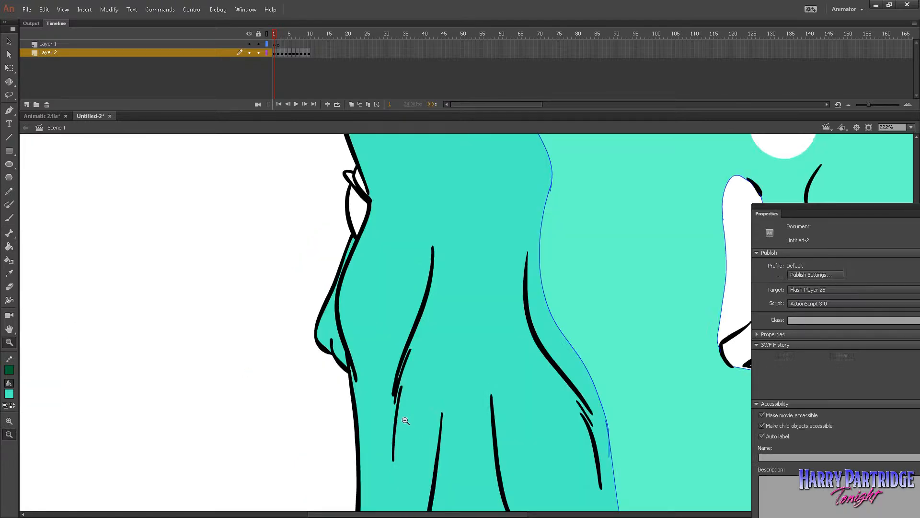
left_click(9, 233)
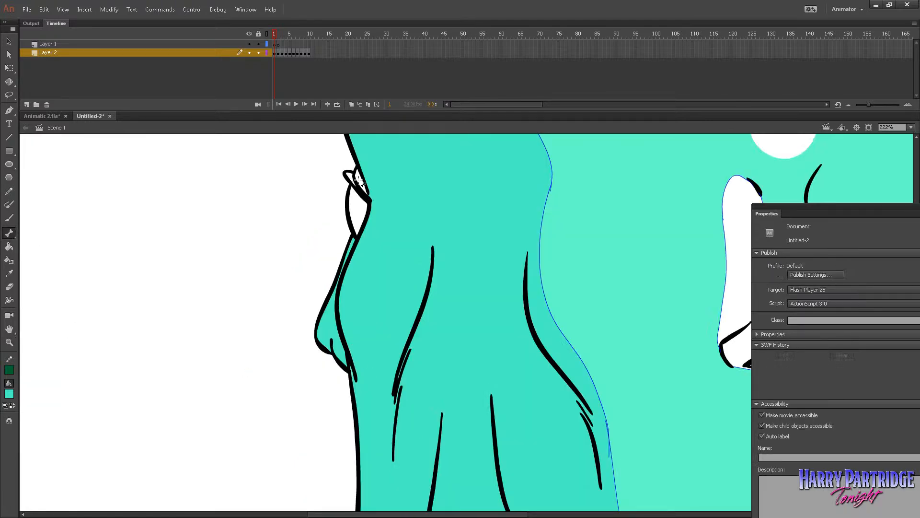
left_click(9, 247)
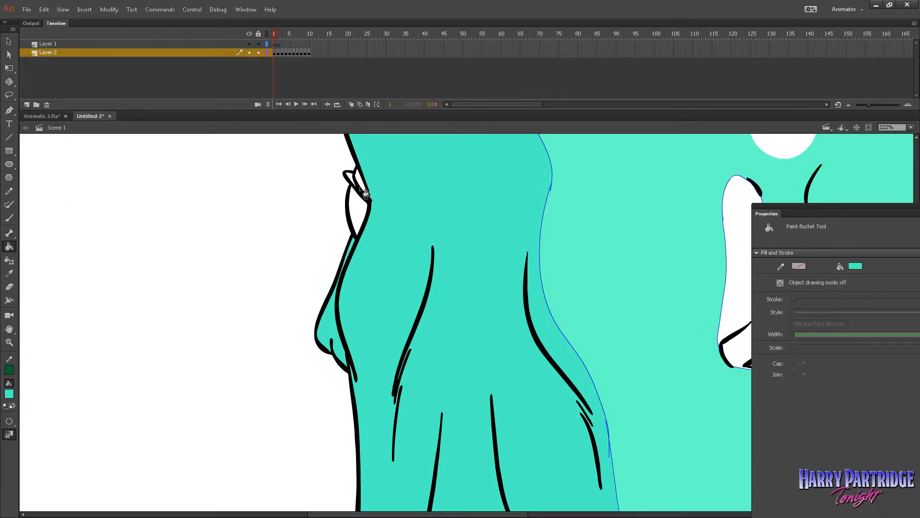
left_click(9, 342)
left_click(268, 329, "alt")
left_click(269, 329, "alt")
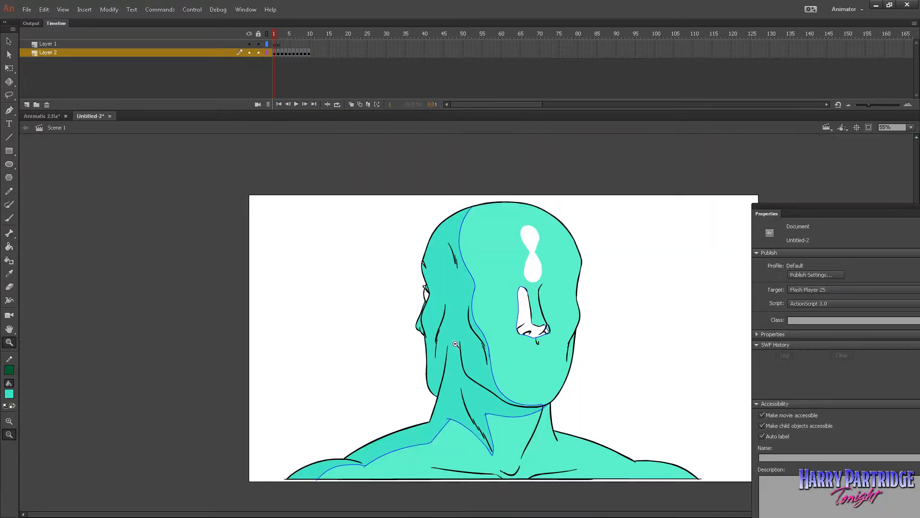
left_click_drag(328, 226, 752, 491)
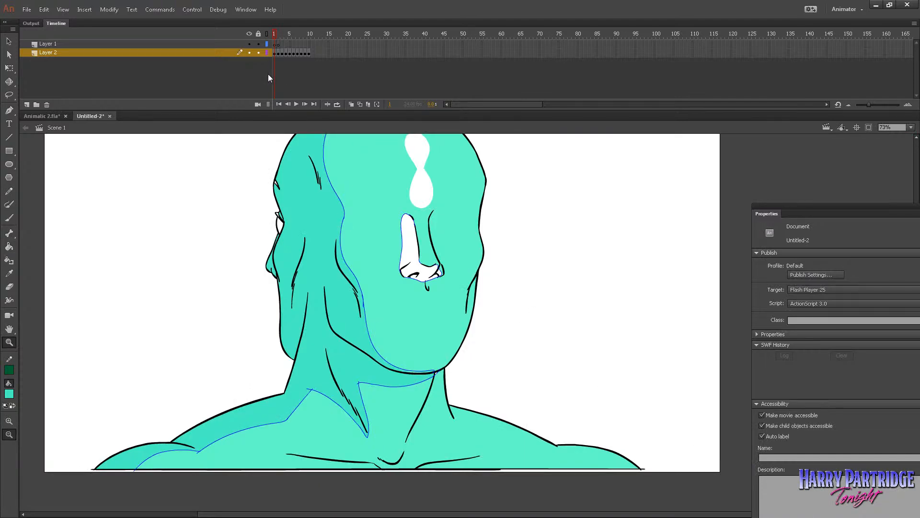
Step: Open Find and Replace for colours and sample the blue shadow guide line as the colour to find
left_click(44, 9)
left_click(102, 147)
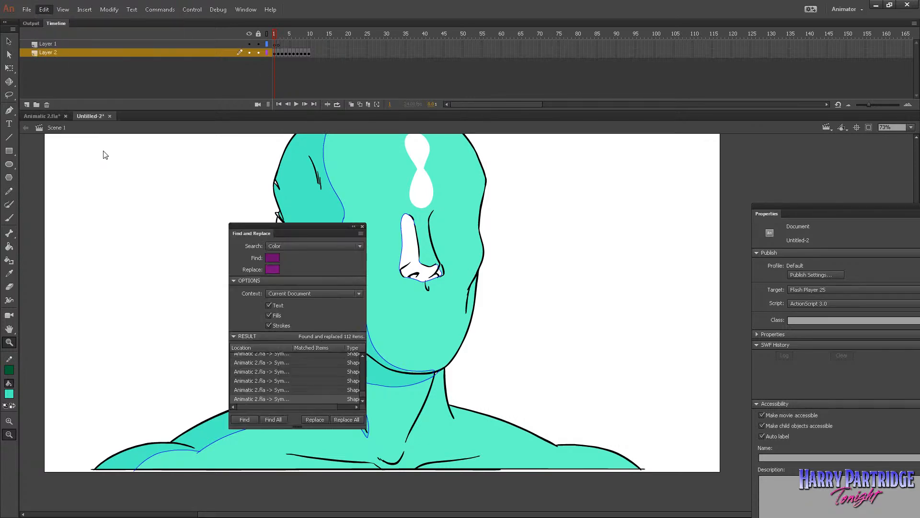
left_click_drag(323, 221, 399, 326)
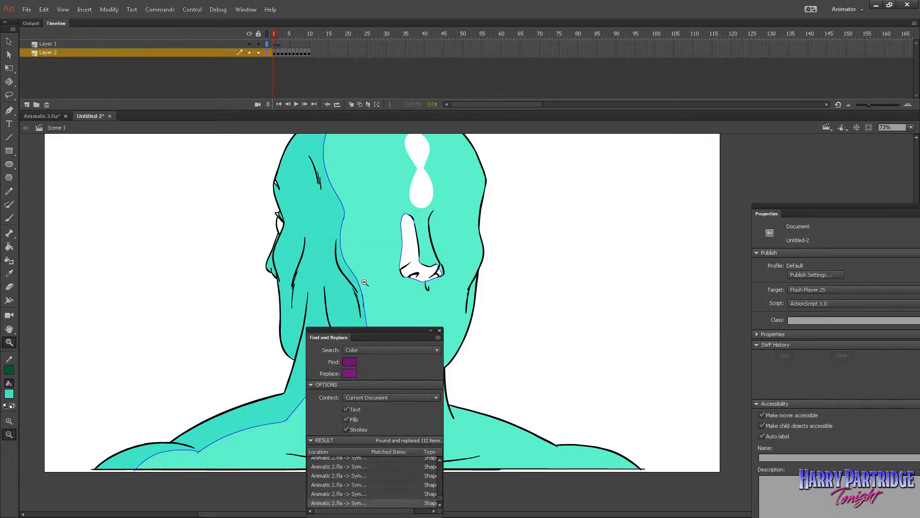
left_click_drag(323, 223, 364, 249)
left_click(349, 361)
left_click(367, 315)
Step: Set the replacement colour to 0% alpha and replace all the blue shadow guide lines in the document
left_click(352, 373)
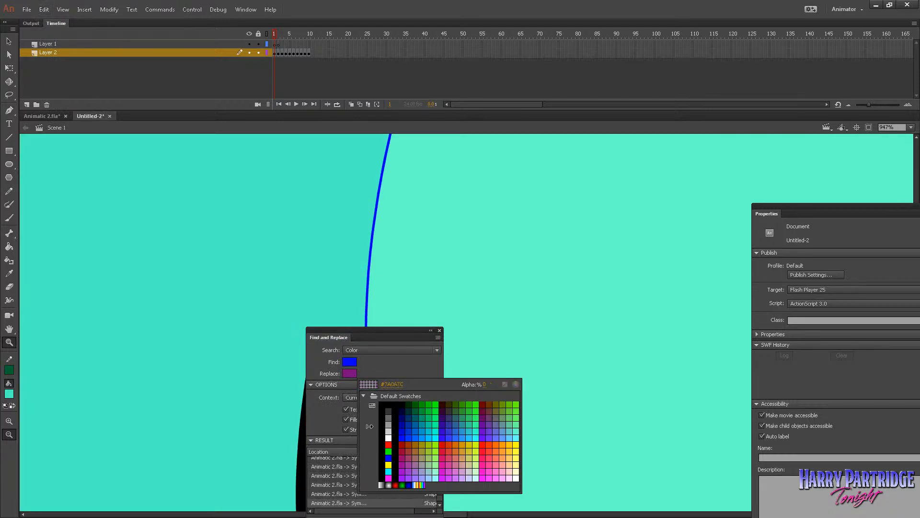
left_click(516, 384)
left_click_drag(403, 332, 487, 221)
left_click(504, 410)
left_click(523, 219)
Step: Fill the shaded side and underside of the nose with the darker turquoise
left_click(545, 223, "alt")
left_click(545, 223, "alt")
left_click(547, 226, "alt")
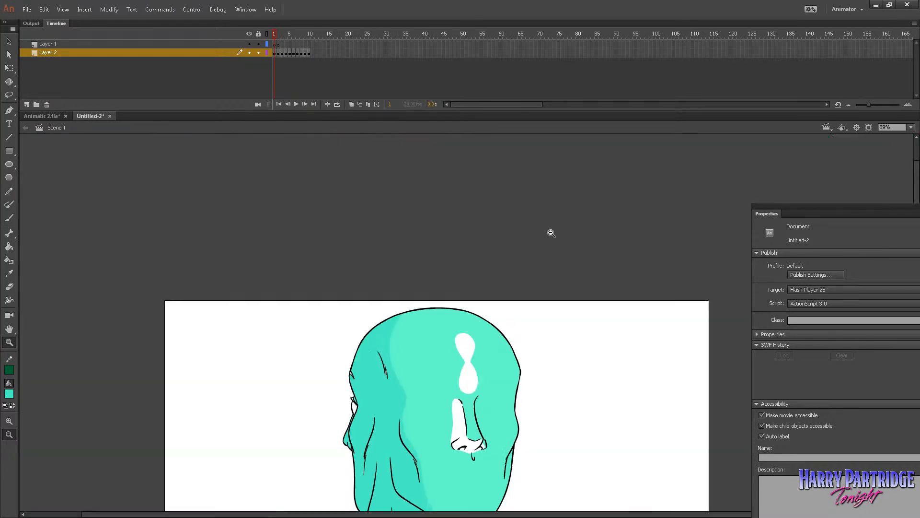
key("k")
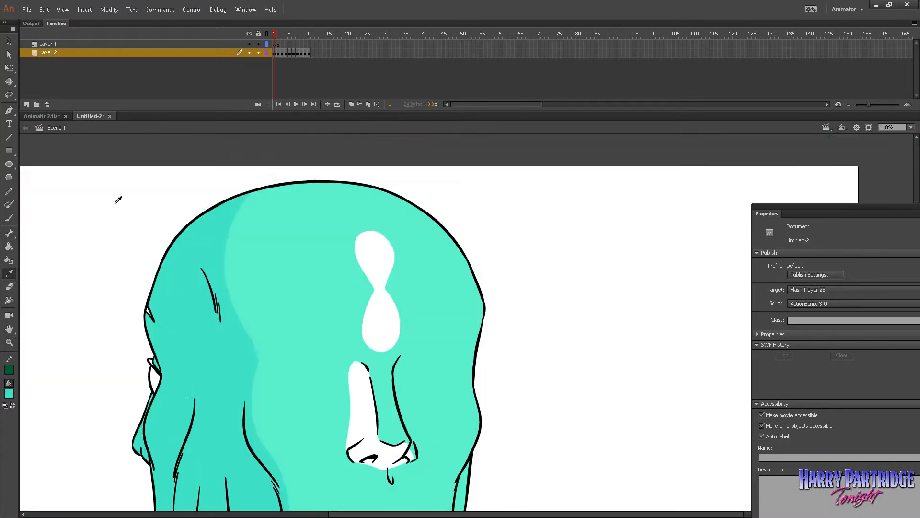
left_click(381, 413)
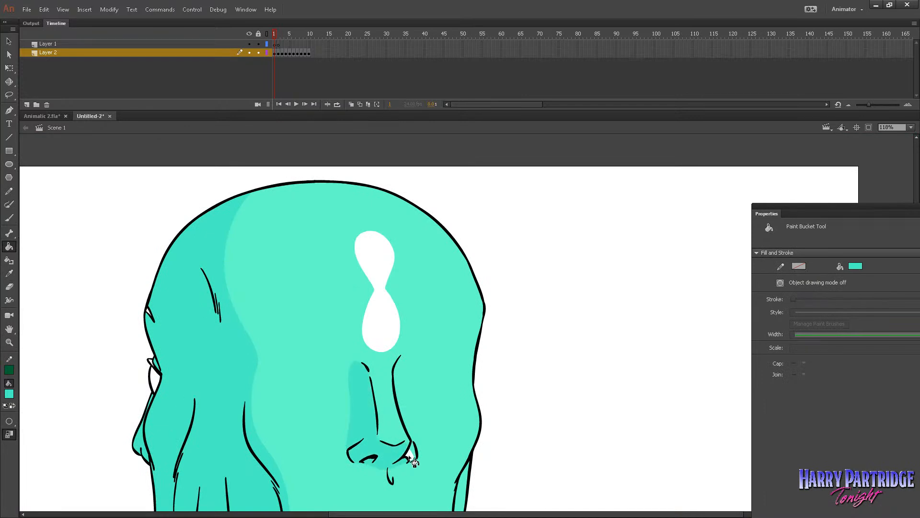
Step: Sample the light skin turquoise and fill both loops inside the forehead's figure-eight symbol with it
left_click(388, 326)
key("ctrl+z")
left_click(9, 395)
left_click(412, 309)
left_click(381, 326)
left_click(388, 266)
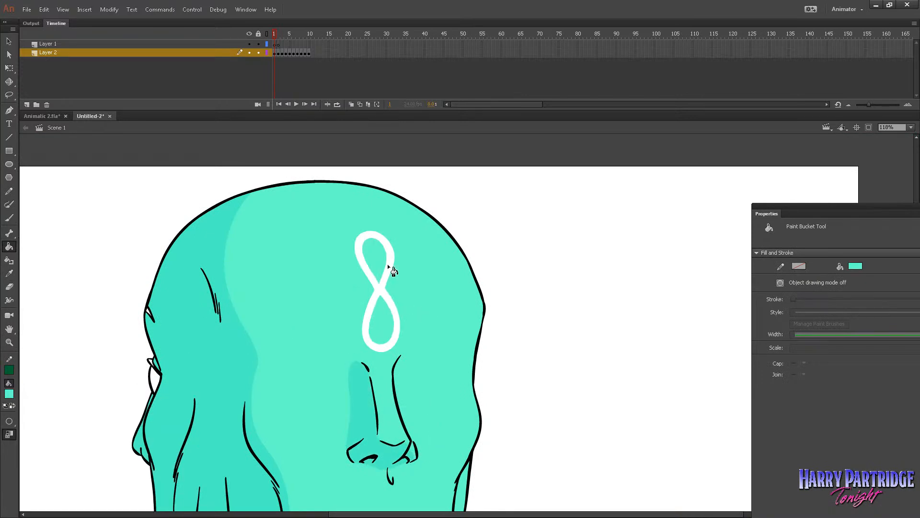
Step: Sample the darker turquoise and fill the remaining shading gap and white sliver along the chin and neck
left_click(9, 342)
double_click(451, 385)
left_click_drag(652, 242, 385, 411)
left_click_drag(570, 327, 364, 453)
left_click(10, 275)
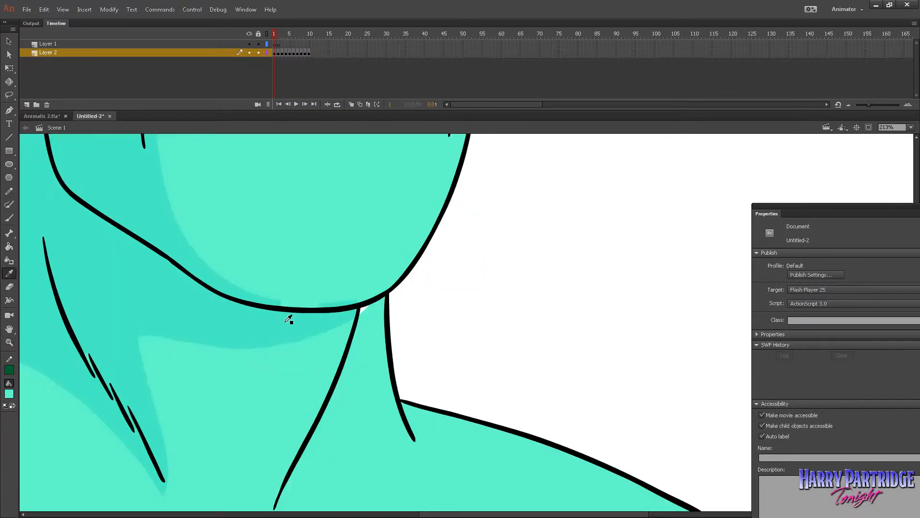
left_click(370, 319)
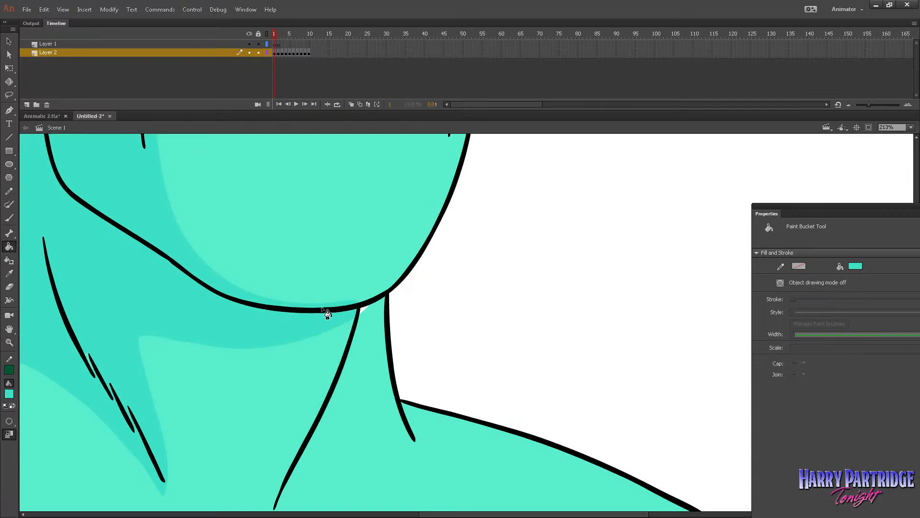
left_click(364, 309)
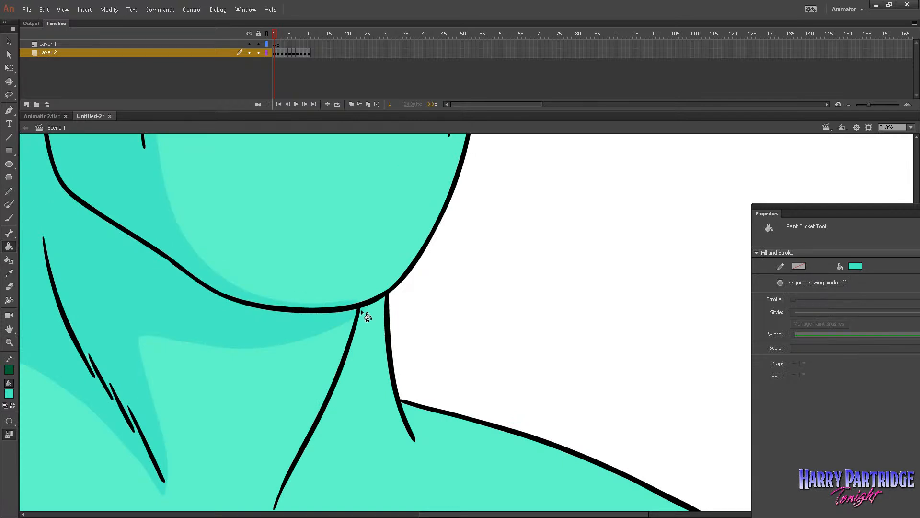
Step: Move the eye and brow keyframes from Layer 2 to Layer 1, holding the coloured head on Layer 2 through frame 10
left_click(9, 342)
left_click(455, 363, "alt")
left_click(456, 363, "alt")
left_click(488, 319, "alt")
left_click_drag(614, 186, 405, 347)
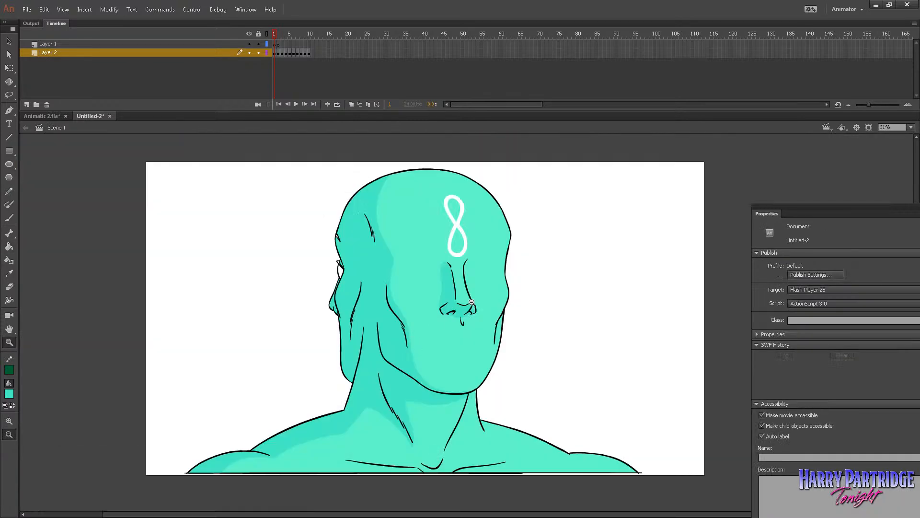
left_click_drag(277, 52, 309, 52)
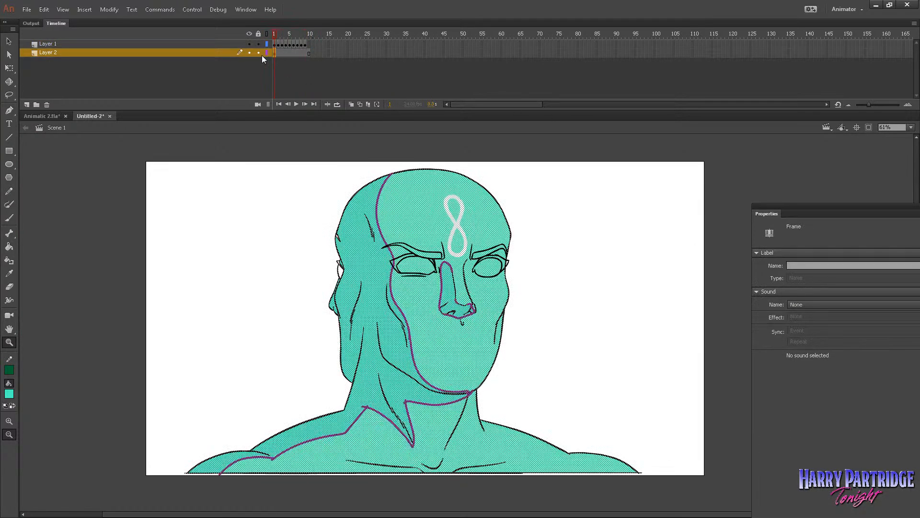
Step: Lock Layer 1, keep Layer 2 editable and go to frame 2 of Layer 2
left_click(258, 52)
left_click(274, 44)
mouse_move(280, 36)
left_mouse_down()
mouse_move(299, 36)
mouse_move(275, 33)
left_mouse_up()
left_click(259, 53)
left_click(278, 53)
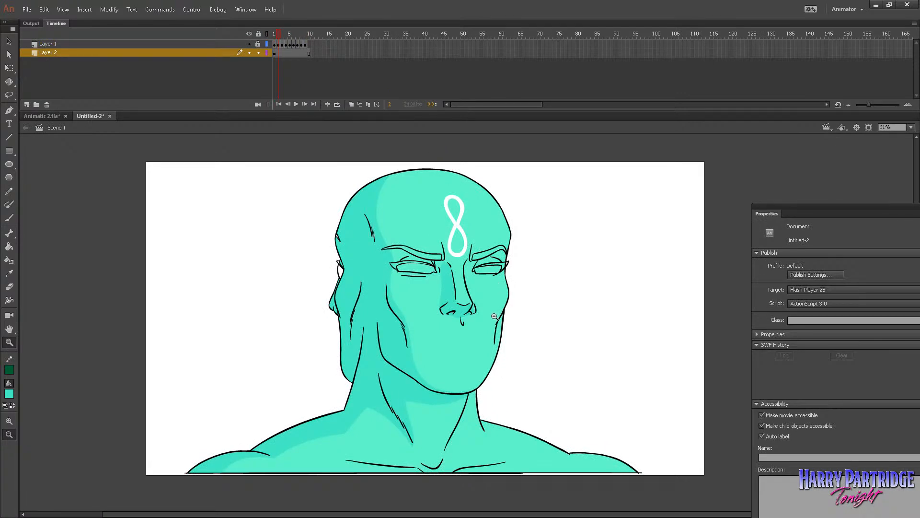
Step: Sample the green character's blue eyebrow colour from Animatic 2.fla as the fill and return to Untitled-2
left_click(42, 116)
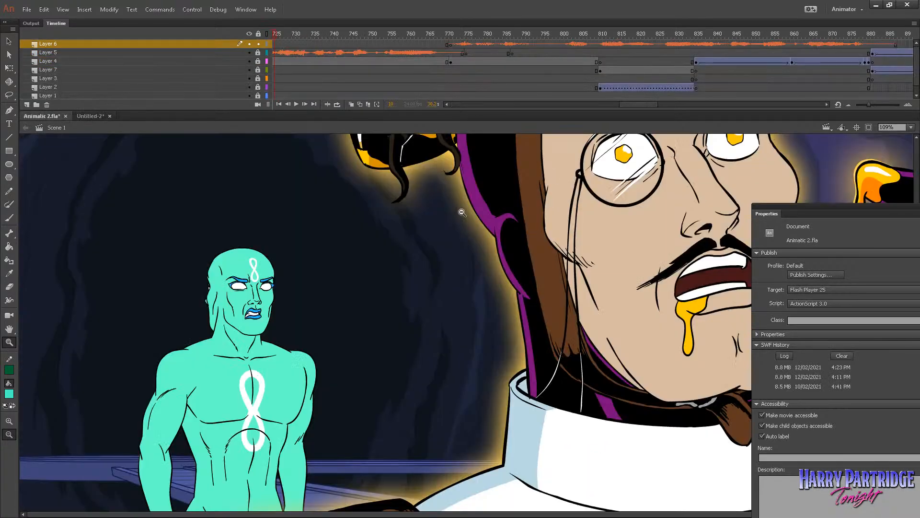
left_click_drag(227, 260, 295, 318)
left_click(9, 393)
left_click(312, 274)
left_click(90, 116)
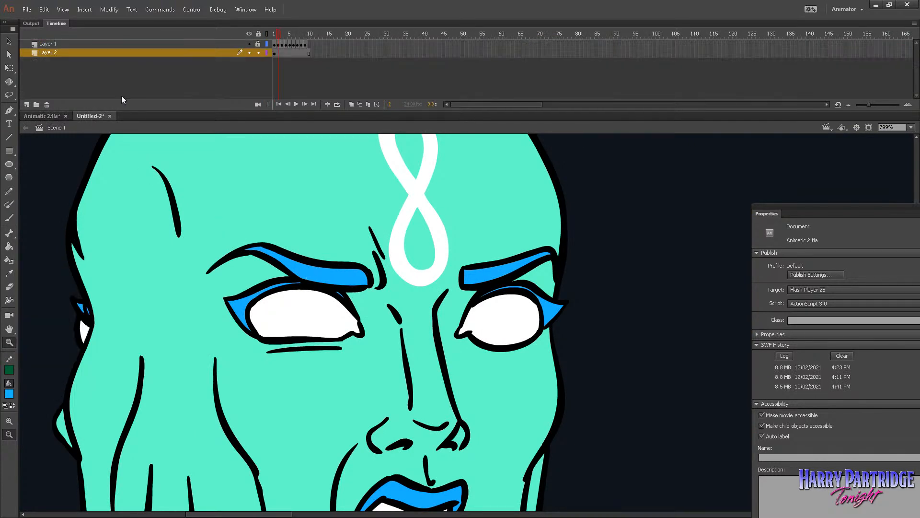
Step: Make frame 1 of Layer 1 editable with Layer 2 locked, ready for the Paint Bucket tool
left_click_drag(585, 184, 324, 318)
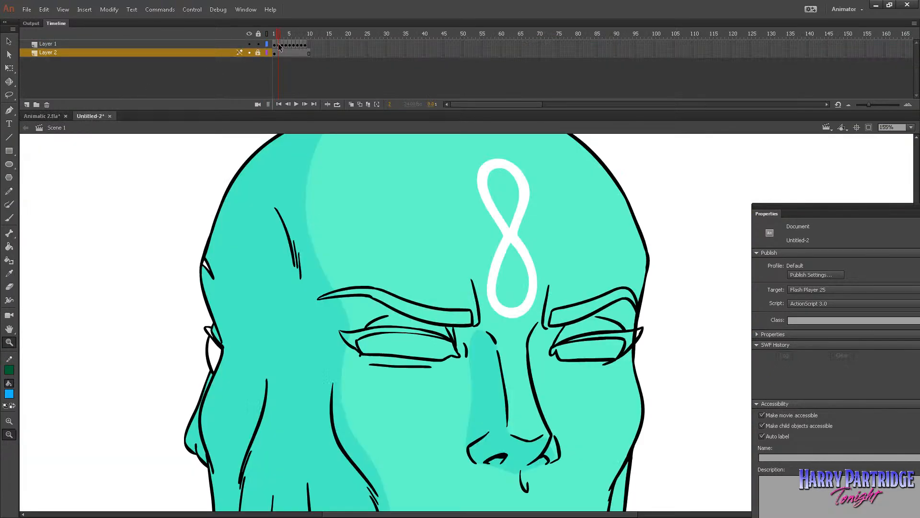
left_click(275, 44)
key("k")
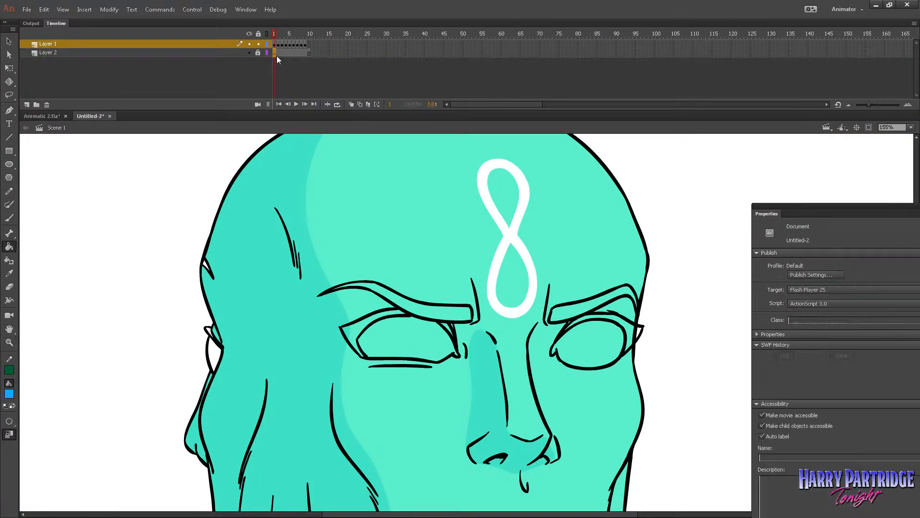
left_click(283, 76)
left_click(258, 53)
left_click(278, 53)
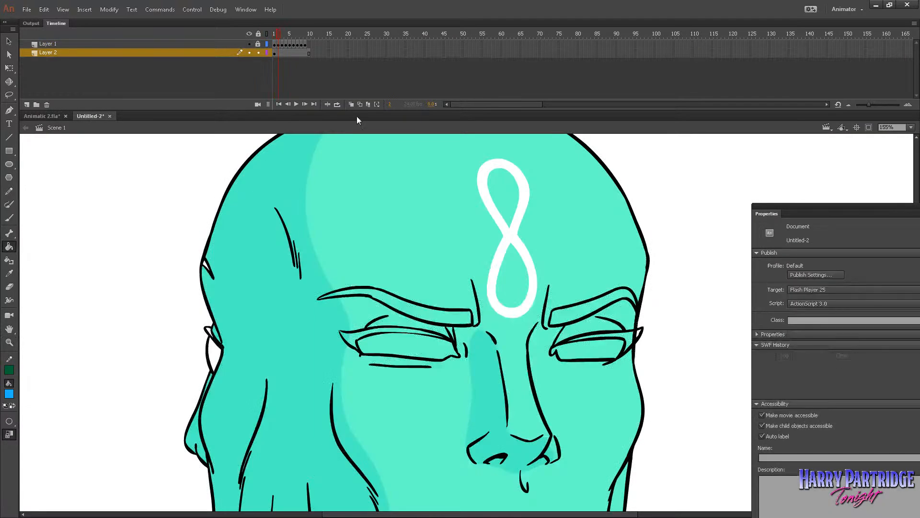
left_click(273, 53)
left_click(259, 53)
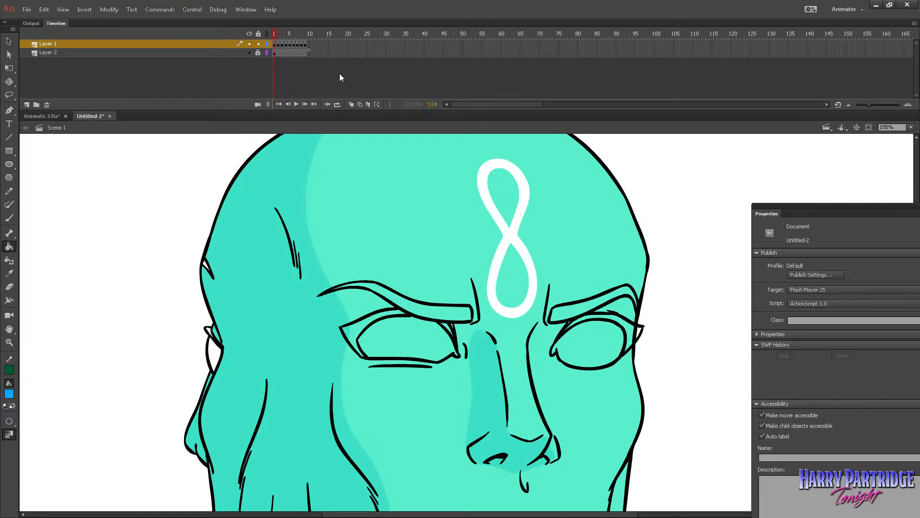
left_click(275, 44)
Step: Fill both eyebrows and both upper eyelids of the angry pose on frame 1 with the sampled blue
left_click(427, 313)
left_click(411, 318)
left_click(450, 331)
left_click(591, 305)
left_click(642, 334)
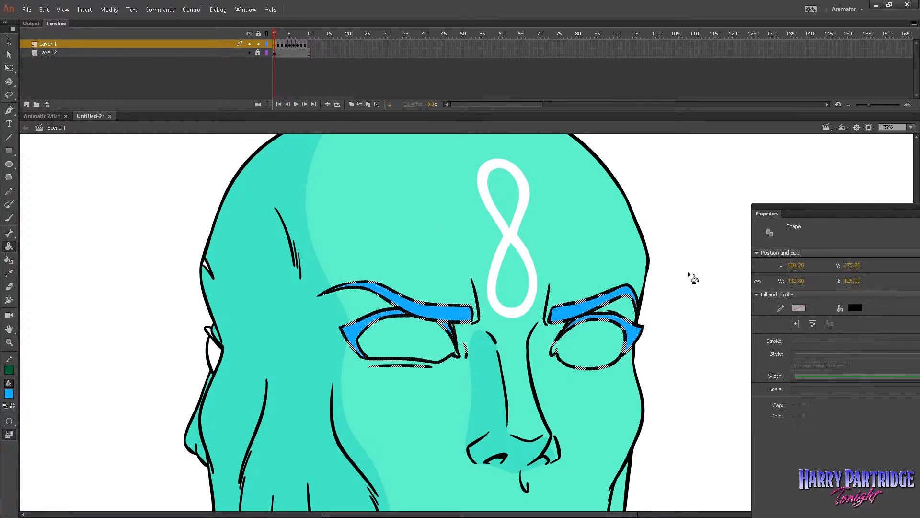
Step: Fill both eyebrows and upper eyelids on frame 2 of Layer 1 with blue, adjusting the Paint Bucket's gap size
key(".")
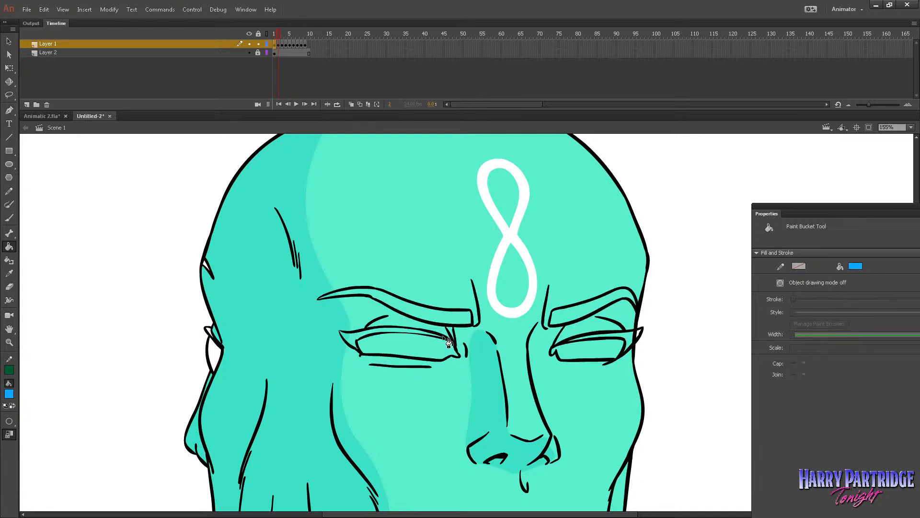
left_click(398, 304)
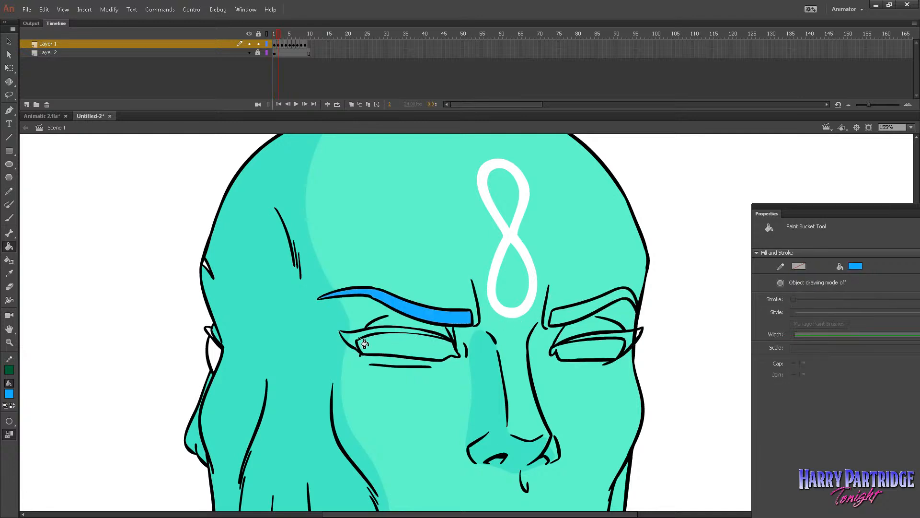
left_click(364, 341)
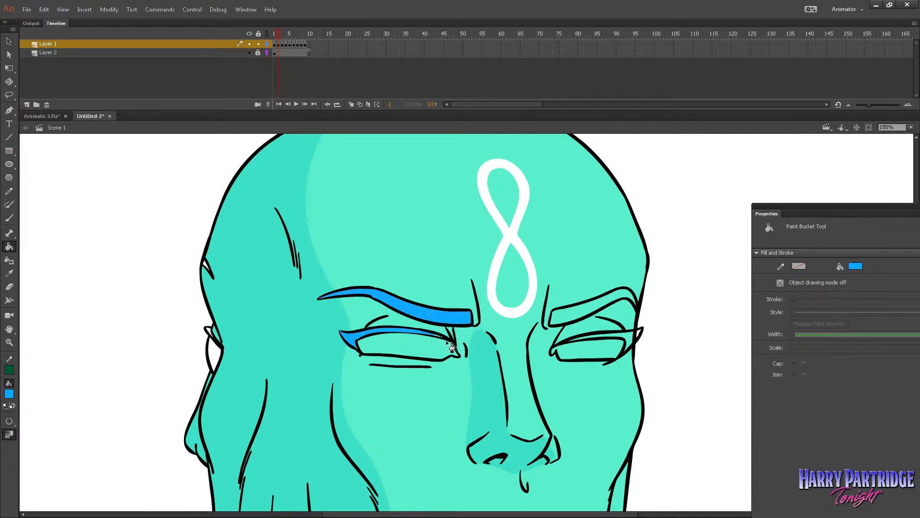
left_click(10, 422)
left_click(38, 422)
left_click(436, 337)
key("ctrl+z")
left_click(599, 315)
left_click(632, 337)
Step: Fill the eyebrows and closed eyelids on frame 3 of Layer 1 with blue
key(".")
left_click(632, 348)
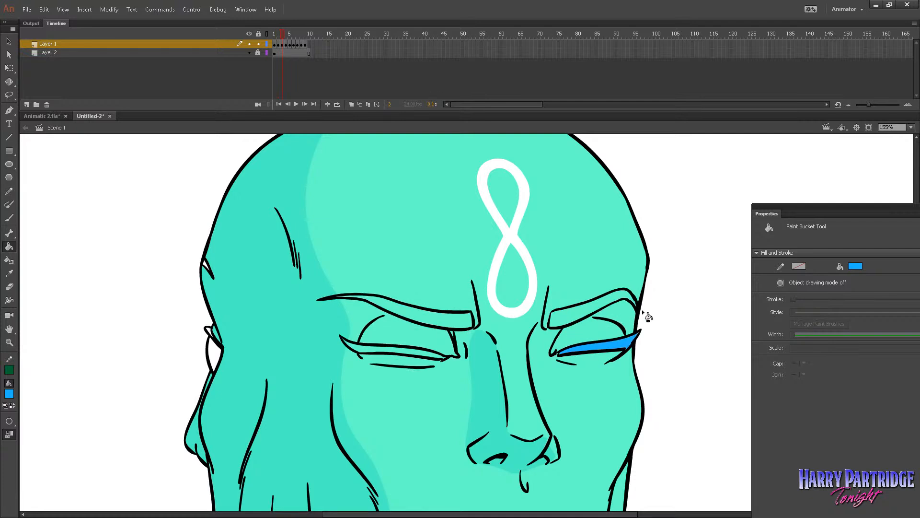
left_click(632, 303)
left_click(467, 320)
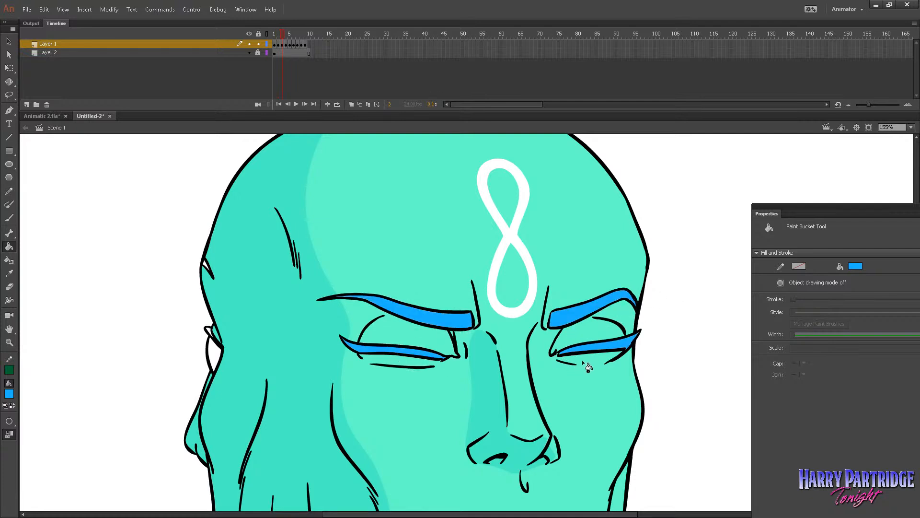
Step: Fill the eyebrows and closed eyelids on frame 4 of Layer 1 with blue, undoing the stray fill
key(".")
key(".")
left_click(628, 345)
key("ctrl+z")
left_click(626, 344)
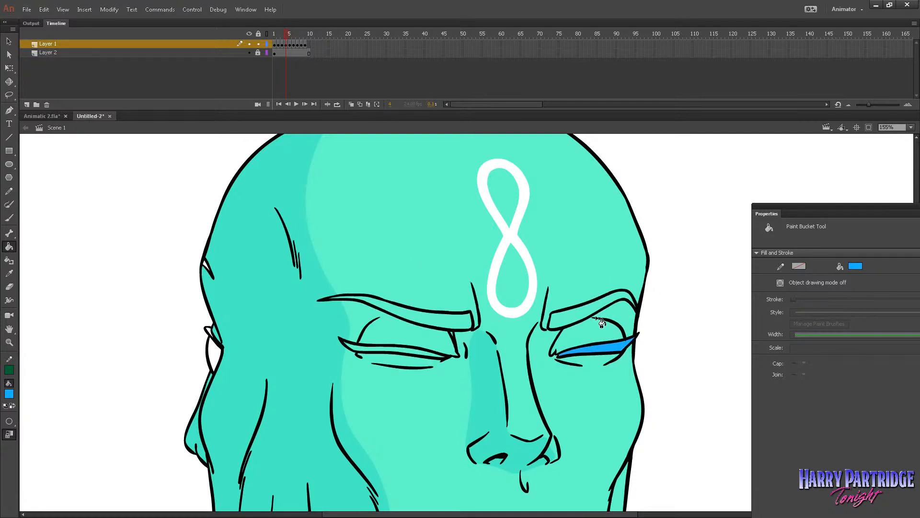
left_click(589, 309)
left_click(441, 320)
left_click(421, 356)
Step: Fill the eyebrows and upper eyelids on frame 5 of Layer 1, where the eyes reopen, with blue
key(".")
left_click(595, 293)
left_click(623, 339)
left_click(453, 331)
left_click(459, 304)
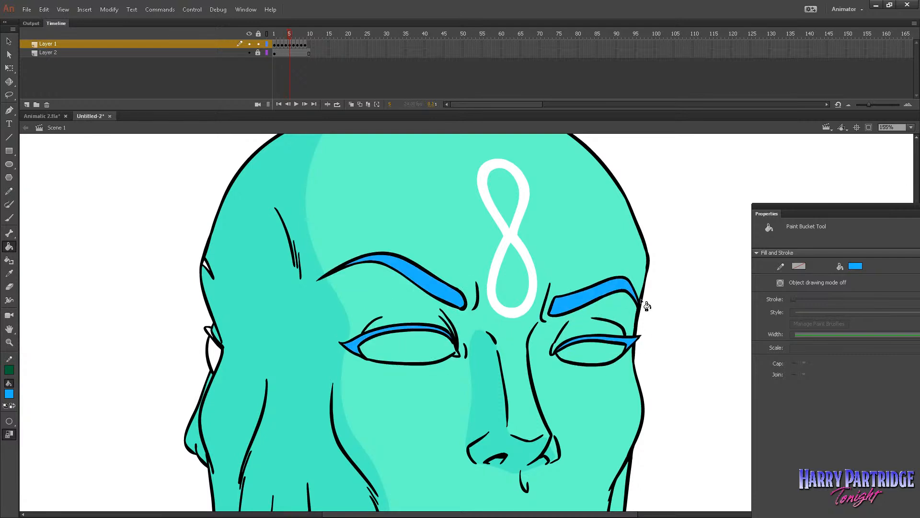
Step: Fill both eyebrows and both upper eyelids on frame 6 of Layer 1 with blue
key(".")
left_click(621, 286)
left_click(638, 339)
left_click(455, 324)
left_click(444, 277)
Step: Fill the raised eyebrows and both upper eyelids on frame 7 of Layer 1 with blue
key(".")
left_click(448, 263)
left_click(584, 263)
left_click(638, 337)
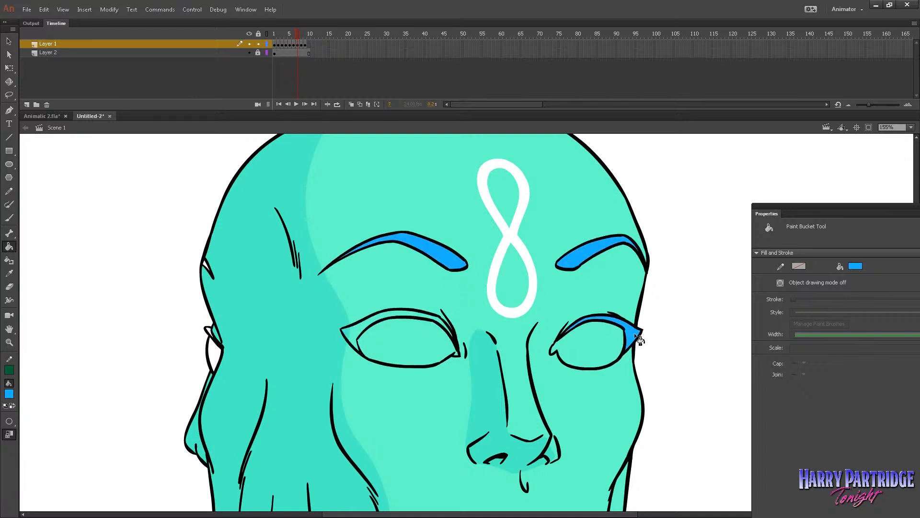
left_click(454, 321)
Step: Fill the raised eyebrows and both upper eyelids on frame 8 of Layer 1 with blue
key(".")
left_click(632, 333)
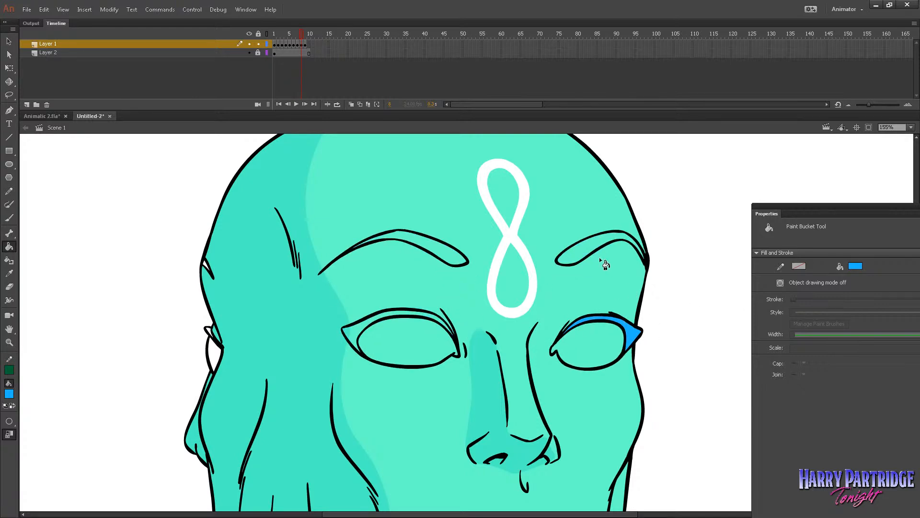
left_click(603, 263)
left_click(454, 261)
left_click(443, 325)
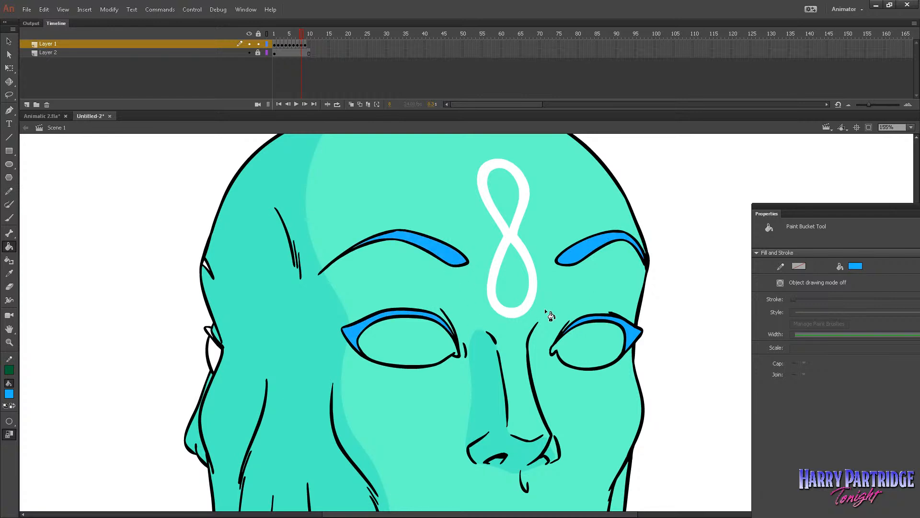
Step: Fill the eyebrows and upper eyelids of the neutral pose on frame 9 of Layer 1 with blue
key(".")
left_click(633, 311)
left_click(586, 252)
left_click(457, 262)
left_click(436, 327)
left_click(700, 320)
Step: Set the fill colour to white and fill both eyeballs on frames 1 and 2 of Layer 1
left_click(276, 33)
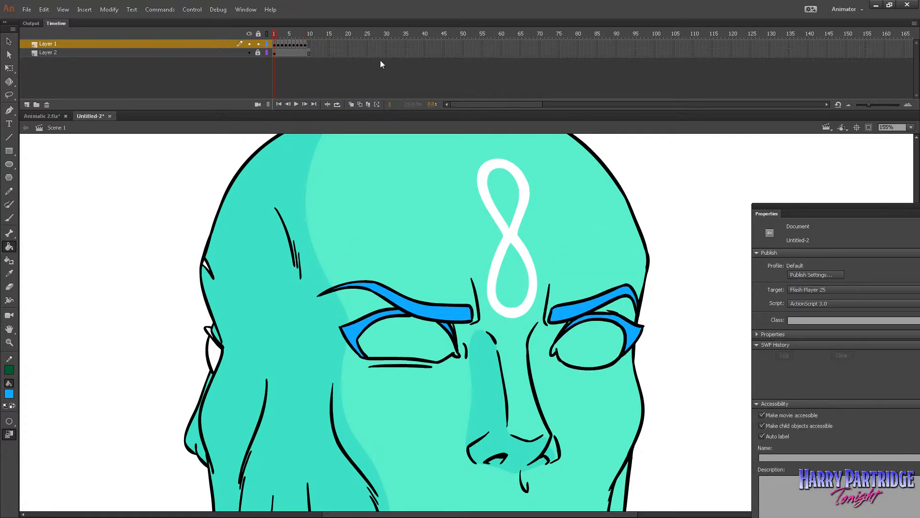
left_click(9, 394)
left_click(46, 453)
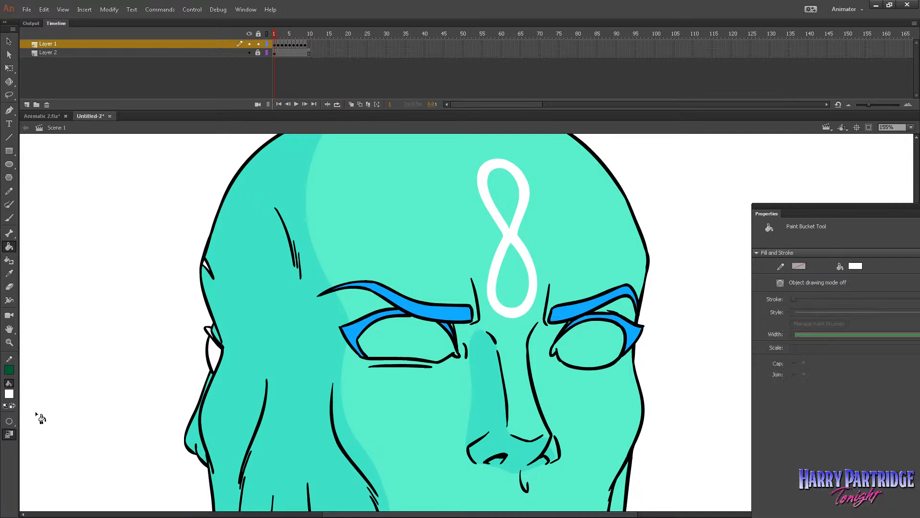
left_click(391, 338)
left_click(602, 346)
key("period")
left_click(594, 349)
left_click(433, 351)
Step: Skip the closed-eye frames and fill both eyeballs white on frames 5 and 6
key("period")
key("period")
key("period")
left_click(591, 357)
left_click(422, 357)
key("period")
left_click(424, 357)
left_click(564, 354)
Step: Fill both eyeballs white on frames 7, 8 and 9, and scrub back to frame 1
key("period")
left_click(591, 355)
left_click(425, 361)
key("period")
left_click(422, 357)
left_click(582, 362)
key("period")
left_click(383, 347)
key("period")
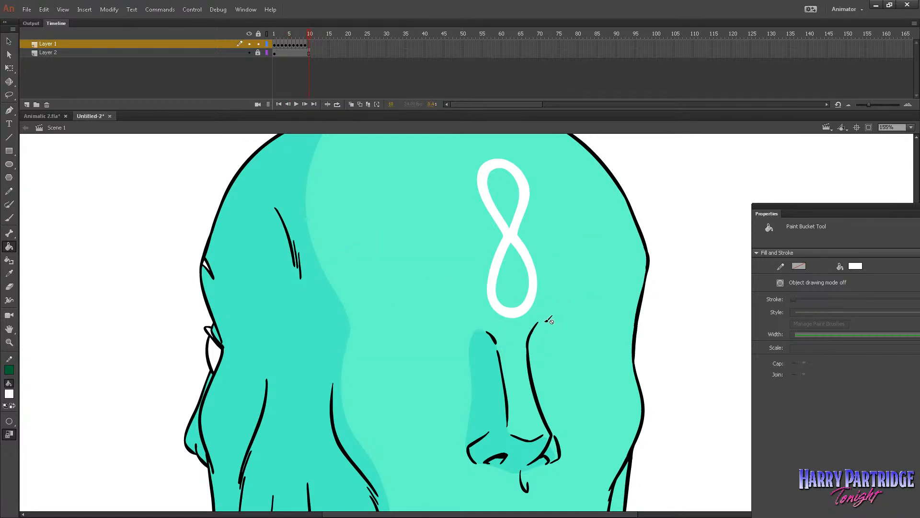
key("comma")
left_click_drag(298, 38, 267, 37)
Step: Insert extra frames so that each eye and brow drawing on Layer 1 is held for two frames, extending Layer 2 to match
key("z")
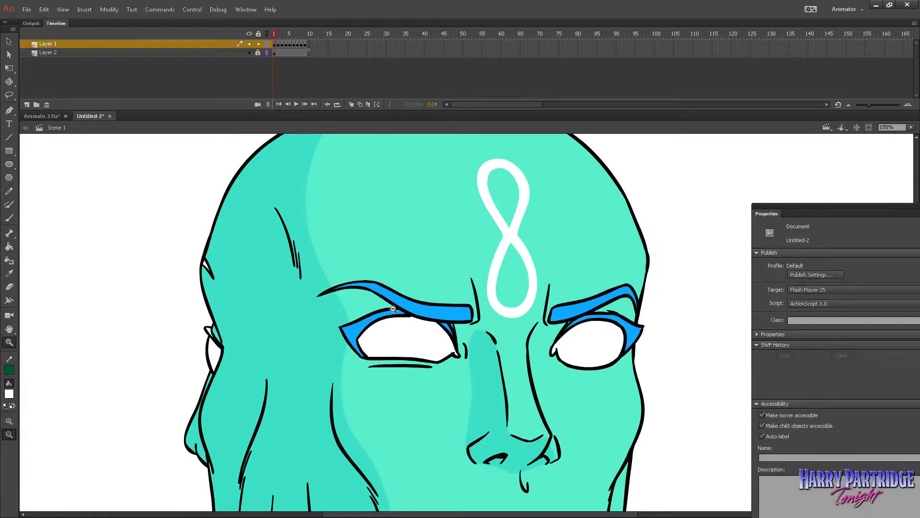
left_click(532, 353, "alt")
left_click_drag(623, 243, 376, 434)
left_click_drag(273, 46, 340, 33)
key("F5")
key("F5")
key("F5")
key("F5")
key("F5")
key("F5")
key("F5")
key("F5")
key("F5")
key("F5")
key("F5")
key("F5")
key("F5")
key("F5")
key("F5")
key("F5")
key("F5")
key("F5")
key("F5")
key("F5")
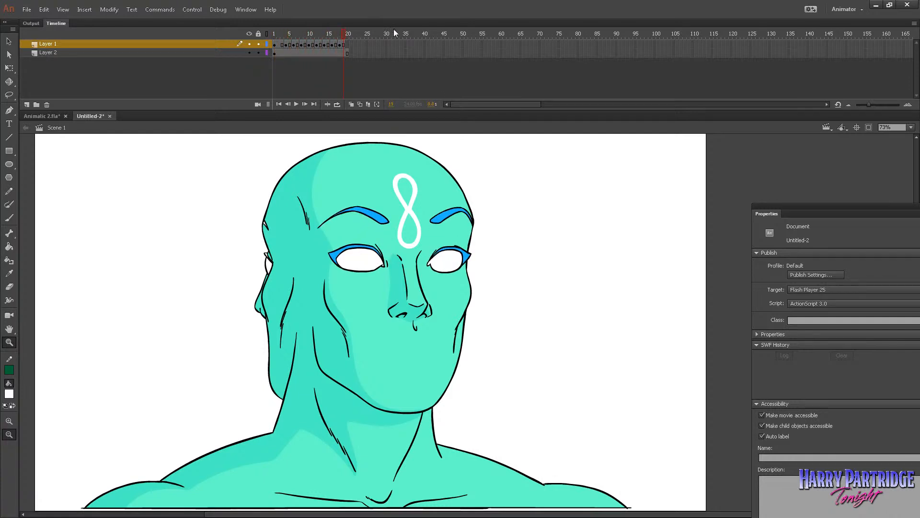
Step: Extend both layers to frame 50 to hold the neutral pose, and play the animation
left_click_drag(489, 45, 469, 54)
right_click(470, 56)
left_click(501, 115)
key("Return")
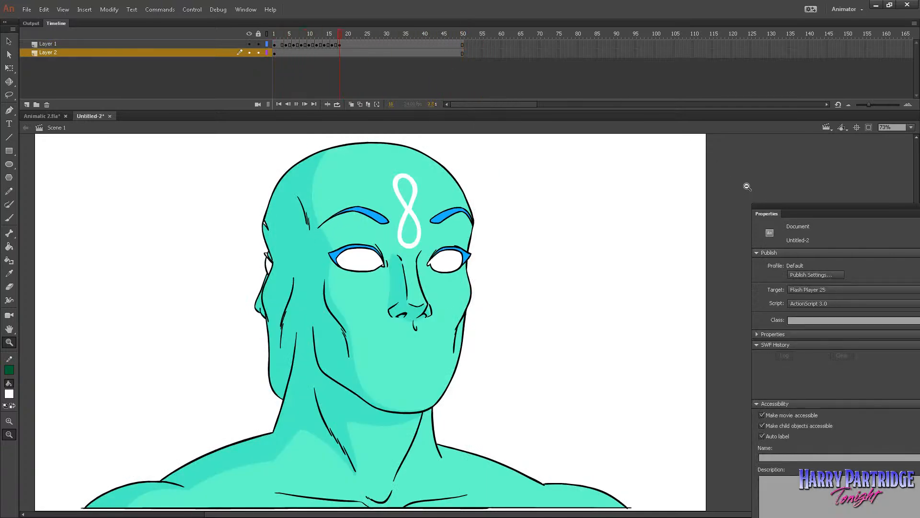
Step: Try removing frame 4 from both layers and play the animation to judge the faster eye closing
left_click(288, 34)
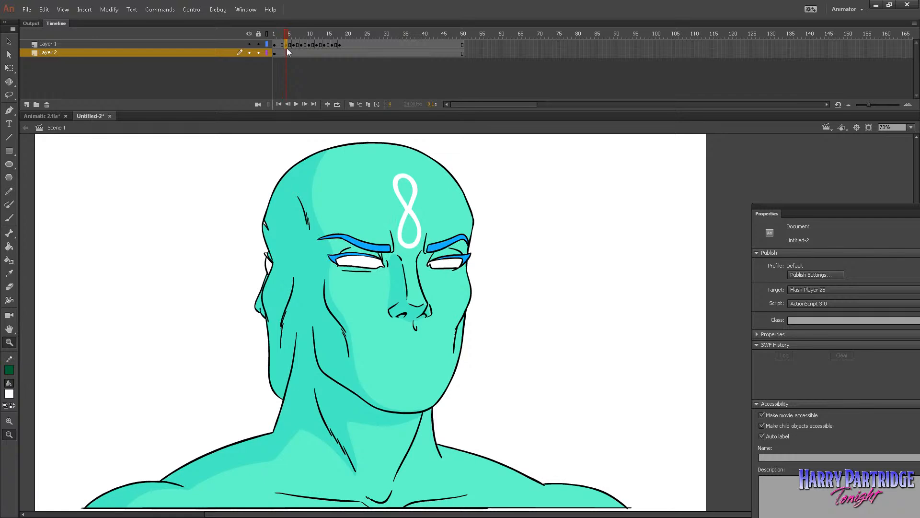
left_click_drag(287, 44, 287, 53)
right_click(287, 52)
left_click(306, 111)
key("Return")
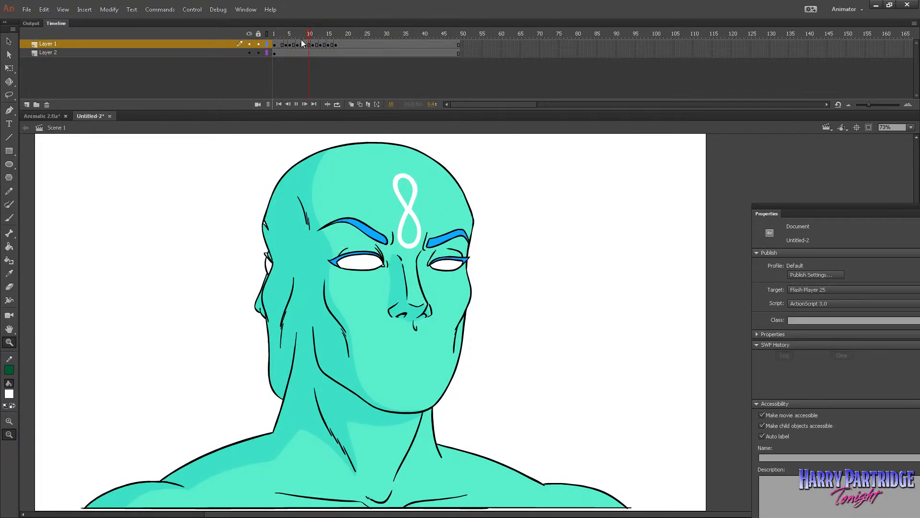
right_click(286, 52)
key("Escape")
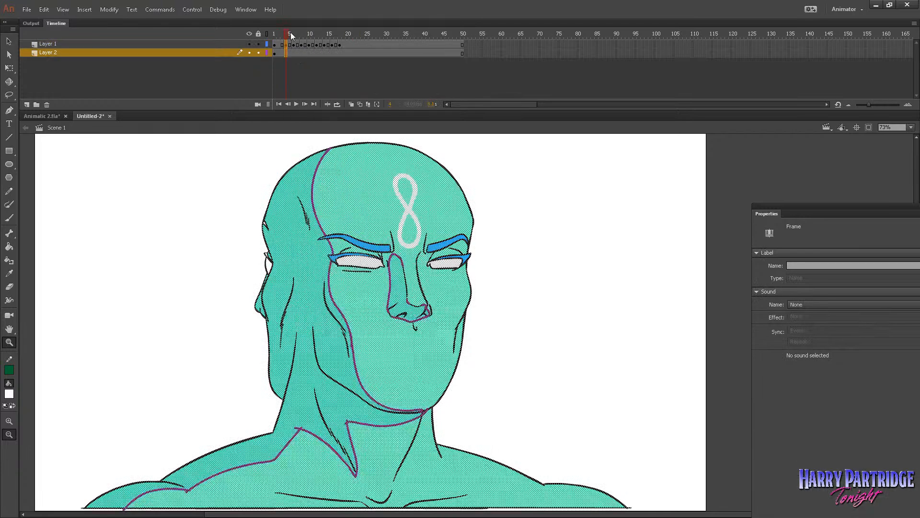
Step: Remove frame 10 from both layers to speed up the eye opening, and play the animation
left_click(298, 35)
left_click_drag(299, 36, 310, 37)
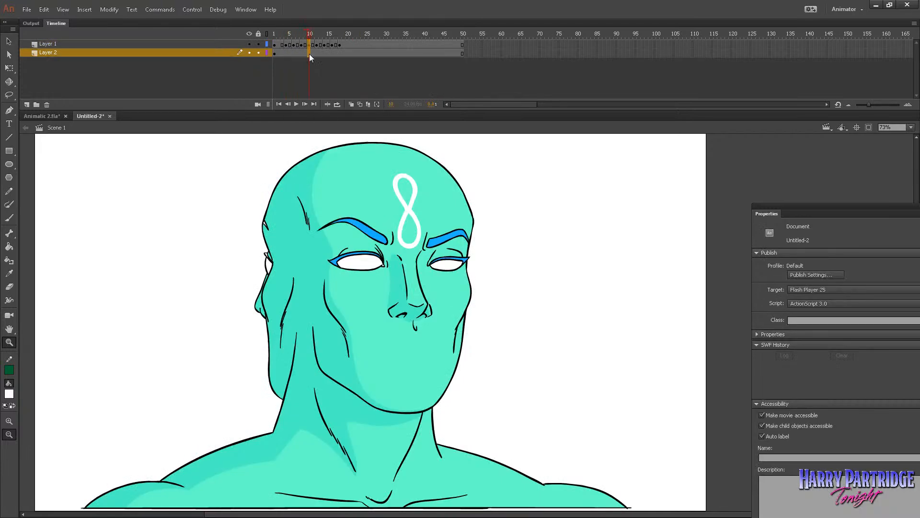
right_click(310, 54)
left_click(330, 108)
key("Return")
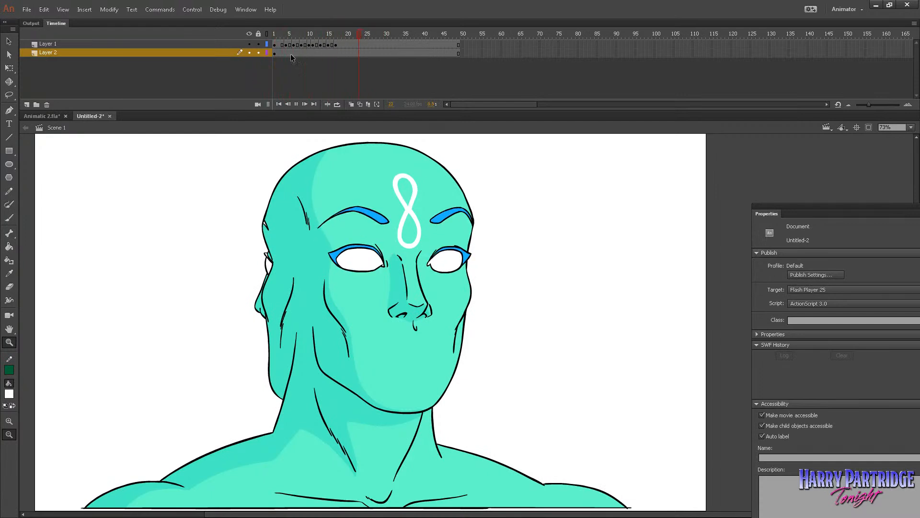
Step: Play the animation again from frame 1 to check the timing of the expression change
left_click(272, 48)
key("Return")
key("Return")
left_click(267, 37)
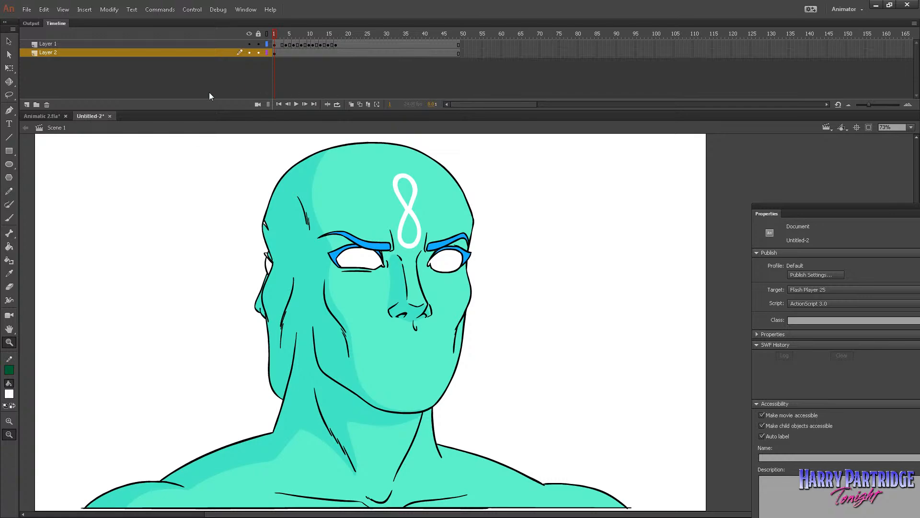
left_click_drag(291, 51, 261, 48)
Step: Sample the blue from the eyebrow and fill the small eyelid sliver at the far side of the head
left_click(283, 52)
left_click_drag(242, 209, 382, 291)
key("ctrl+shift+a")
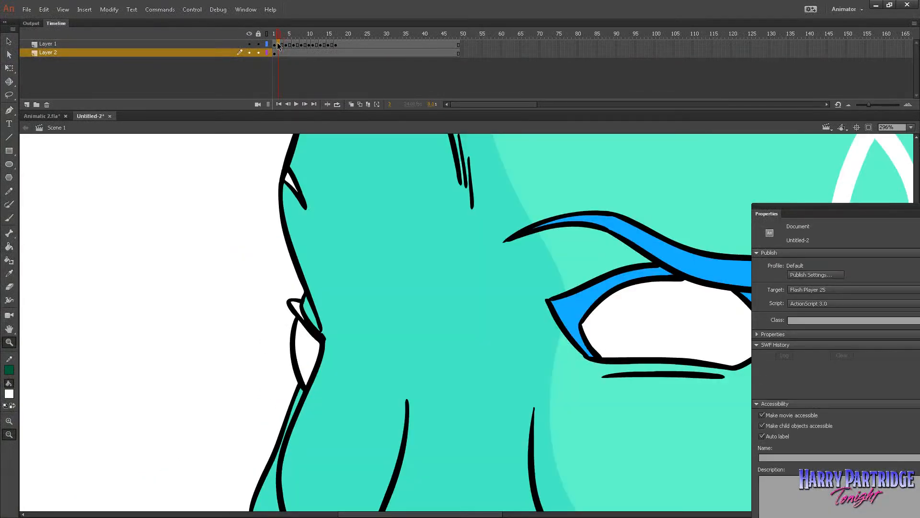
left_click(282, 45)
left_click(9, 247)
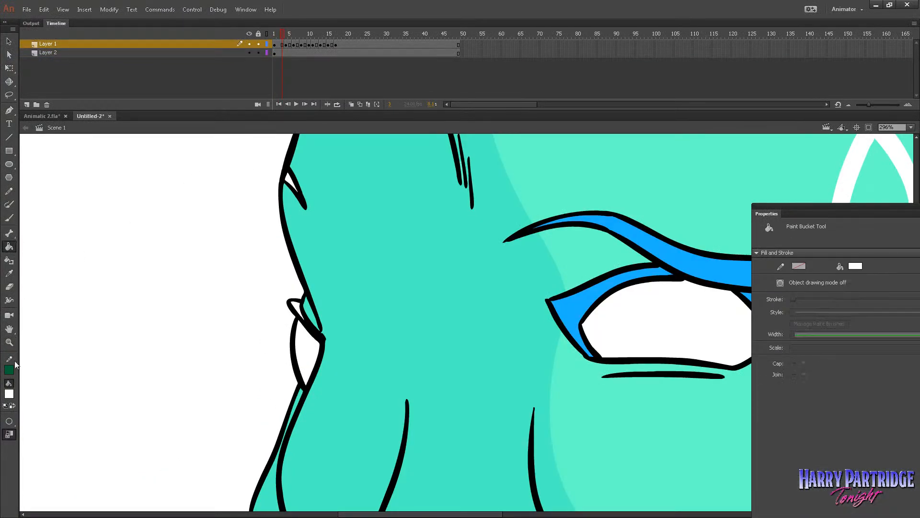
left_click(9, 393)
left_click(616, 232)
left_click(298, 309)
Step: Set the fill colour back to white and go to frame 8 with the whole character in view
left_click(9, 393)
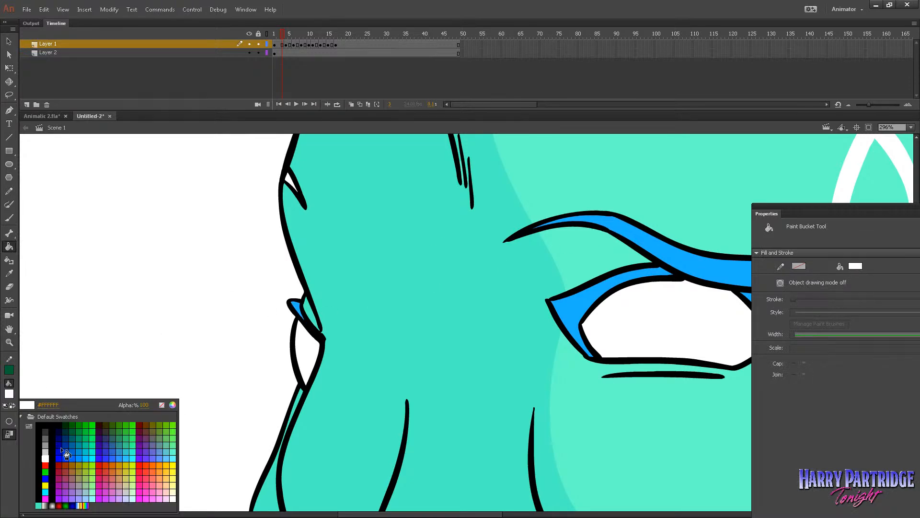
left_click(45, 458)
left_click(301, 54)
left_click(9, 342)
left_click(601, 379, "alt")
left_click(600, 379, "alt")
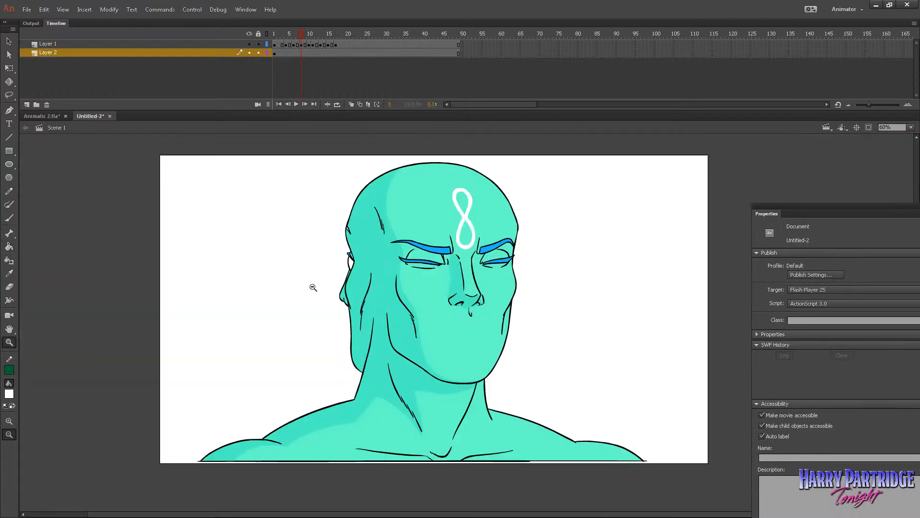
Step: Copy the finished animation's frames from the timeline and switch to Animatic 2.fla
left_click_drag(270, 56, 453, 51)
right_click(453, 51)
left_click(492, 189)
left_click(46, 116)
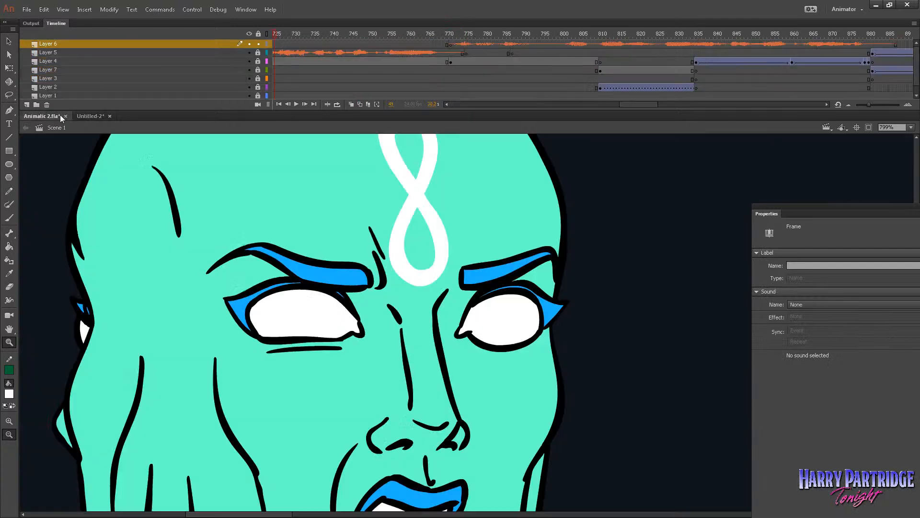
Step: Find the rough close-up head sketch on Layer 4 of the animatic, at the start of its shot
left_click(538, 332, "alt")
left_click(539, 333, "alt")
left_click_drag(634, 105, 646, 104)
left_click(493, 70)
left_click(419, 62)
left_click(432, 70)
left_click(554, 313)
left_click(552, 318)
left_click(552, 318)
left_click(374, 61)
left_click_drag(205, 147, 46, 316)
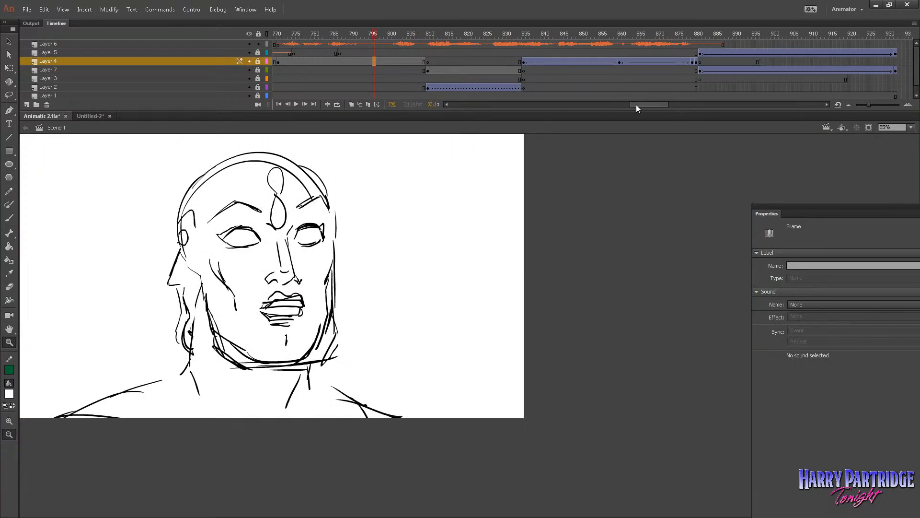
left_click_drag(622, 106, 611, 105)
left_click(463, 63)
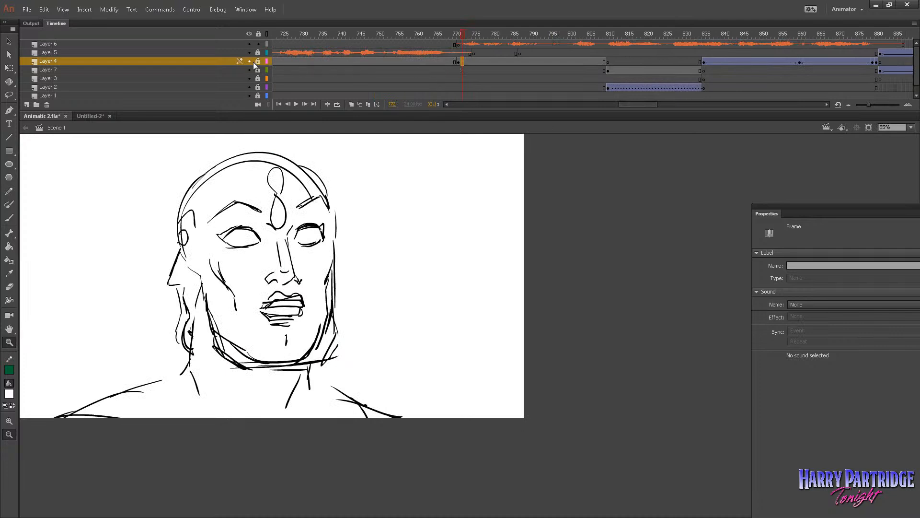
Step: Convert the rough head sketch on Layer 4 to a Graphic symbol
left_click(470, 62)
left_click(110, 10)
left_click(127, 29)
left_click(421, 157)
left_click(427, 186)
left_click(532, 142)
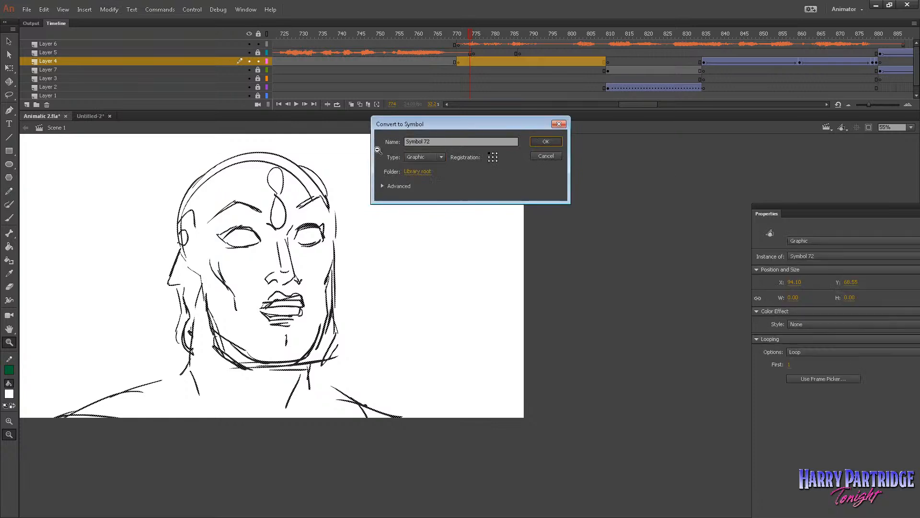
Step: Open the new symbol, add a layer, and paste the copied animation frames into frame 1 of Layer 1
key("v")
double_click(282, 159)
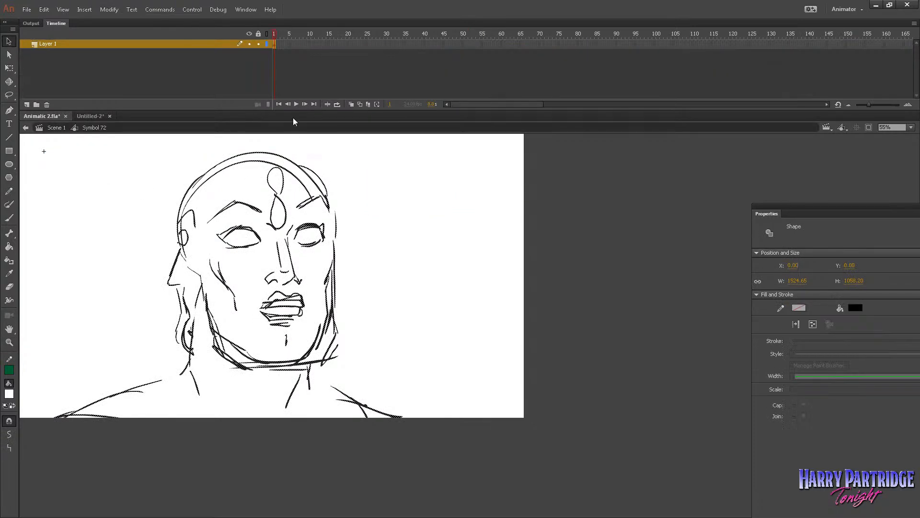
left_click(27, 105)
right_click(274, 53)
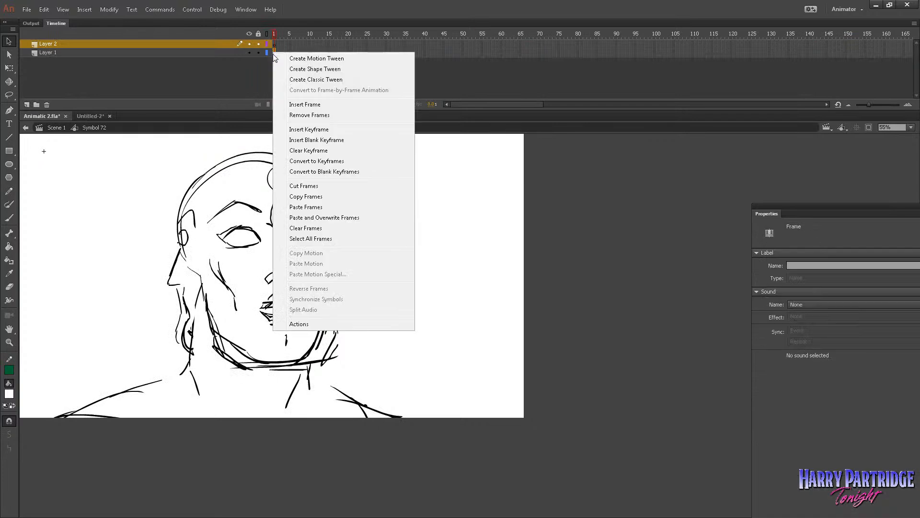
left_click(306, 207)
Step: Return to Scene 1 and move the coloured close-up into place on the stage, comparing it with the preceding shot
left_click(56, 127)
left_click_drag(91, 191, 301, 313)
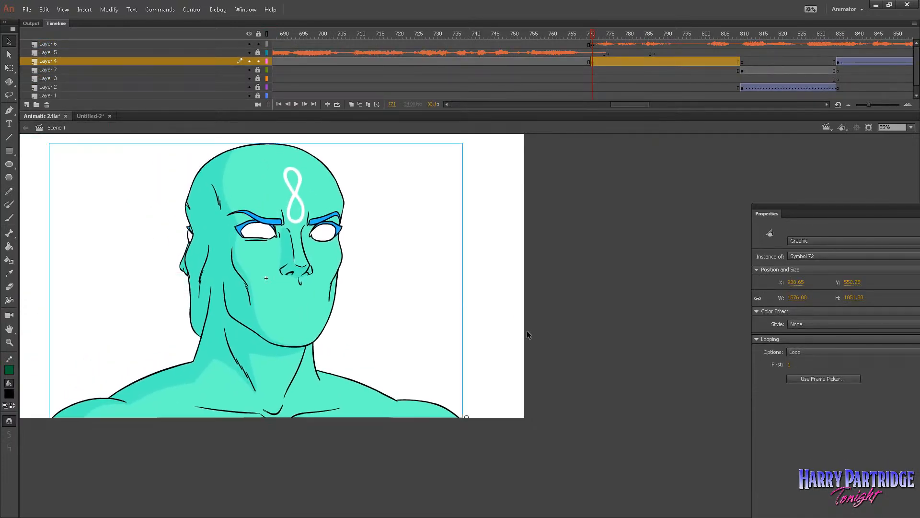
left_click(560, 62)
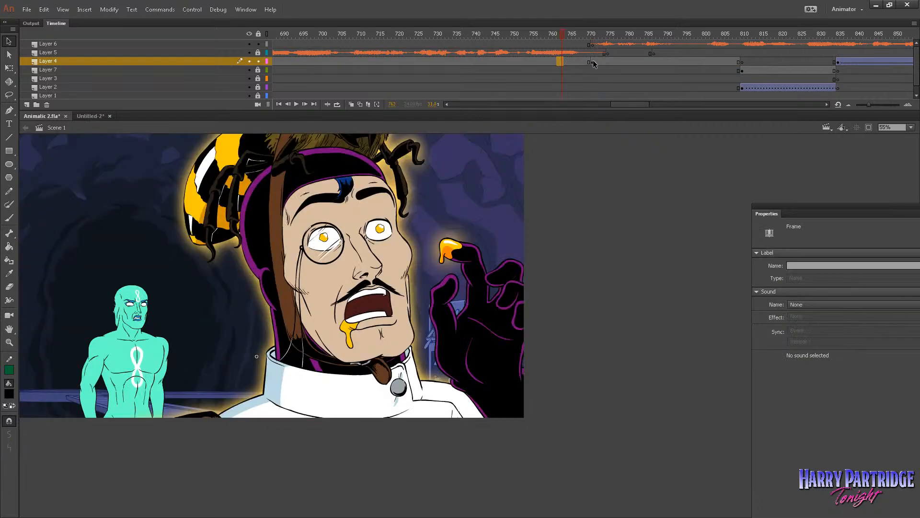
left_click(592, 62)
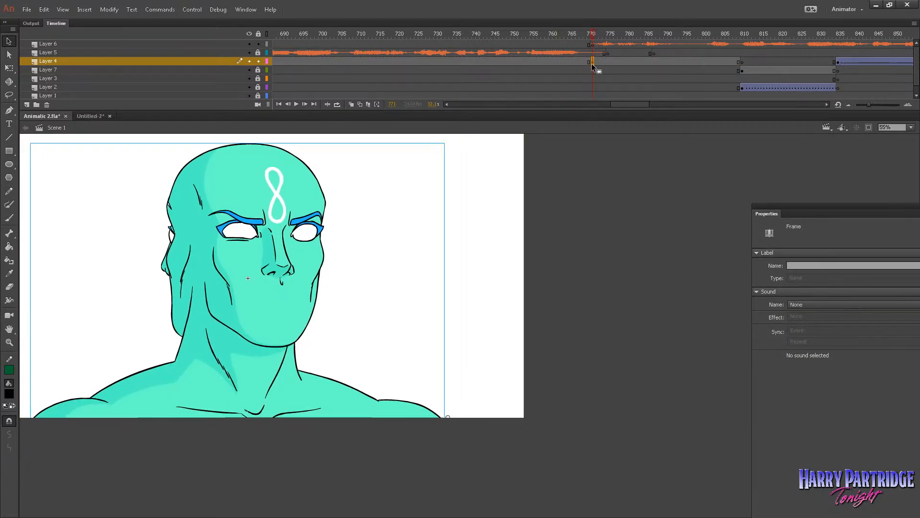
Step: Play the animatic across the cut into the green character's close-up to check it in context, and save the file
left_click(538, 44)
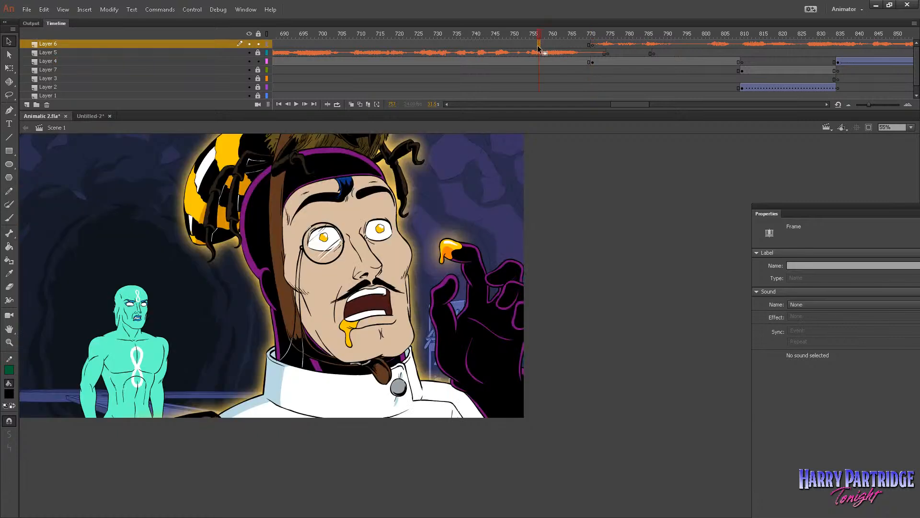
key("Return")
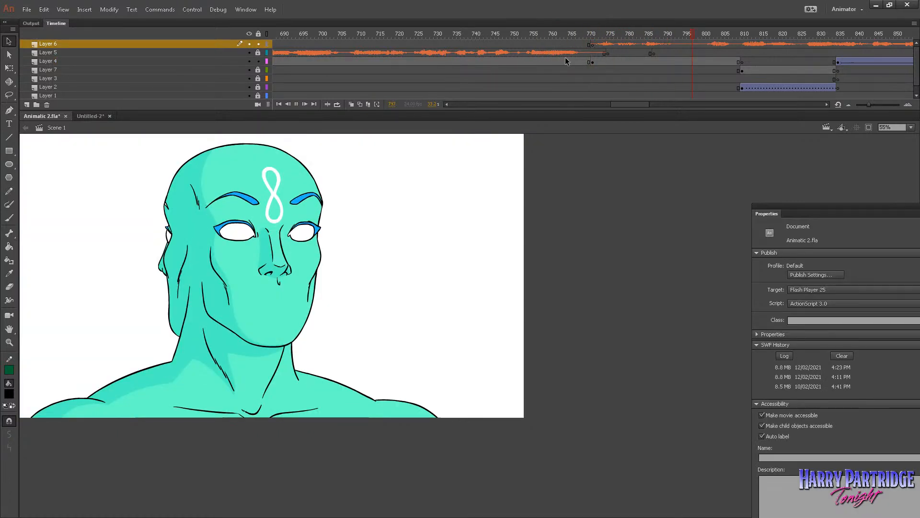
left_click(596, 62)
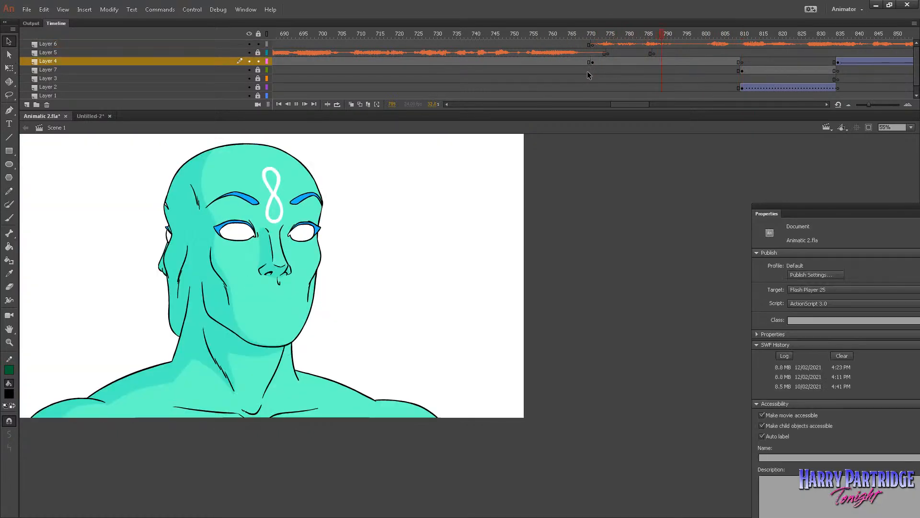
key("Return")
key("ctrl+s")
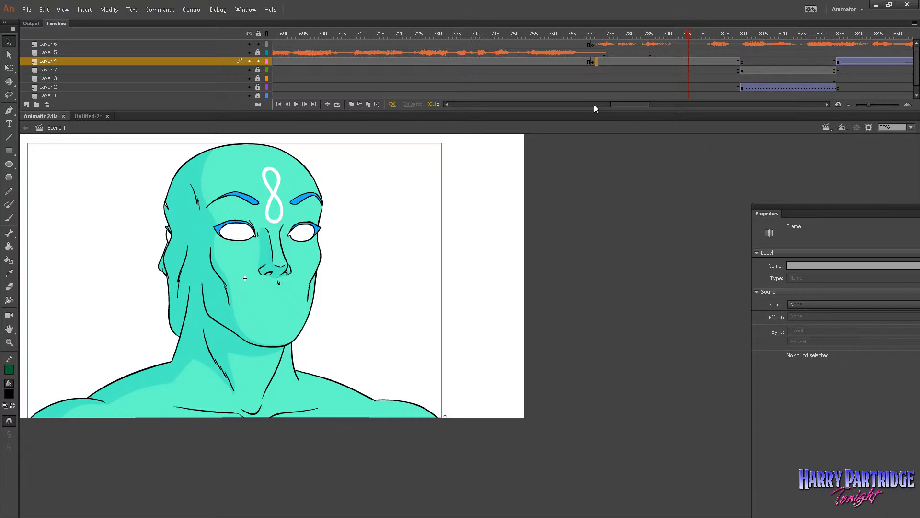
Step: Go to the last frame of the preceding shot and open the nested symbols down to the small green character's artwork
left_click(589, 62)
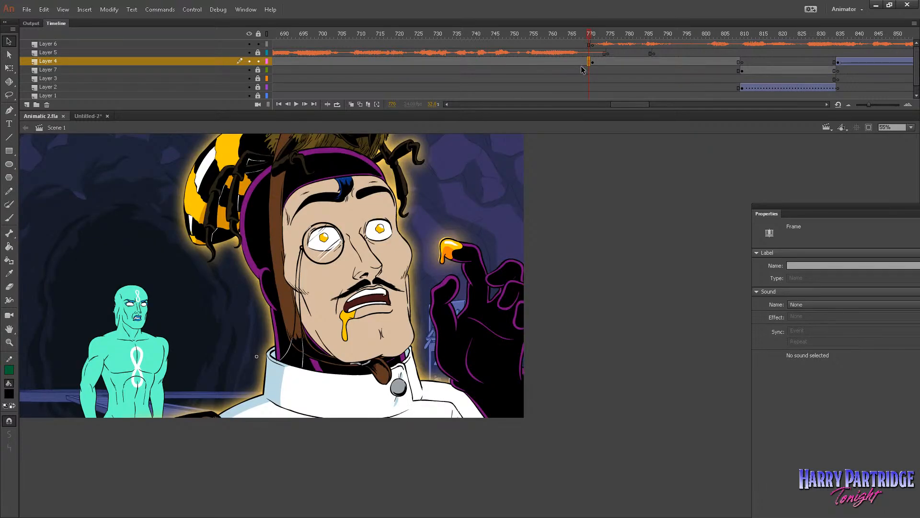
key("comma")
key("comma")
key("comma")
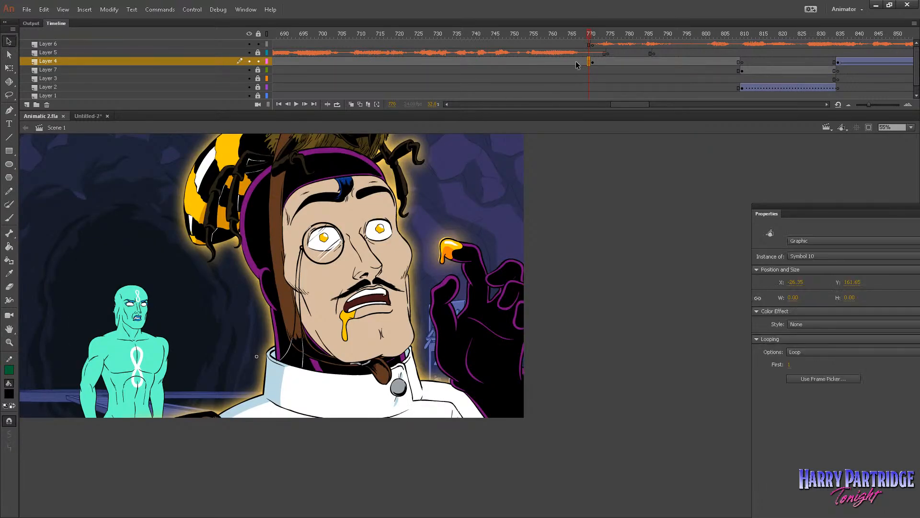
double_click(147, 318)
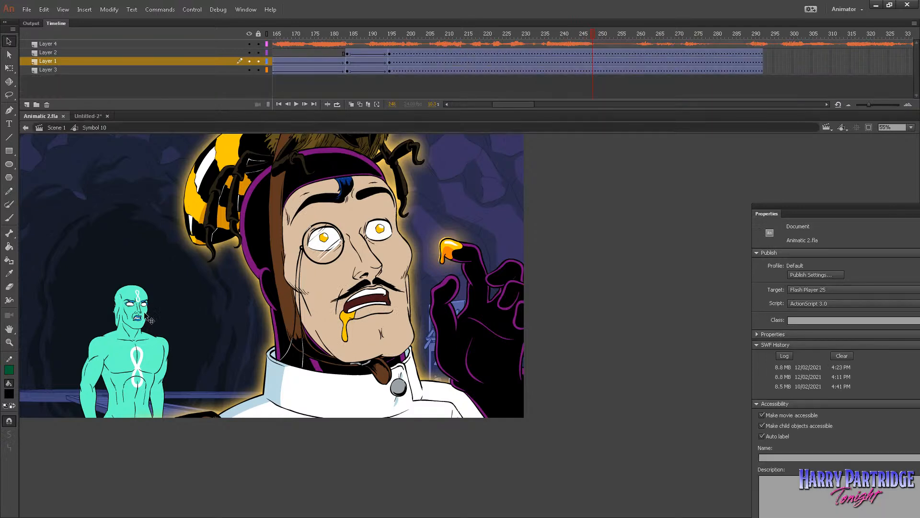
left_click(266, 61)
left_click(266, 61)
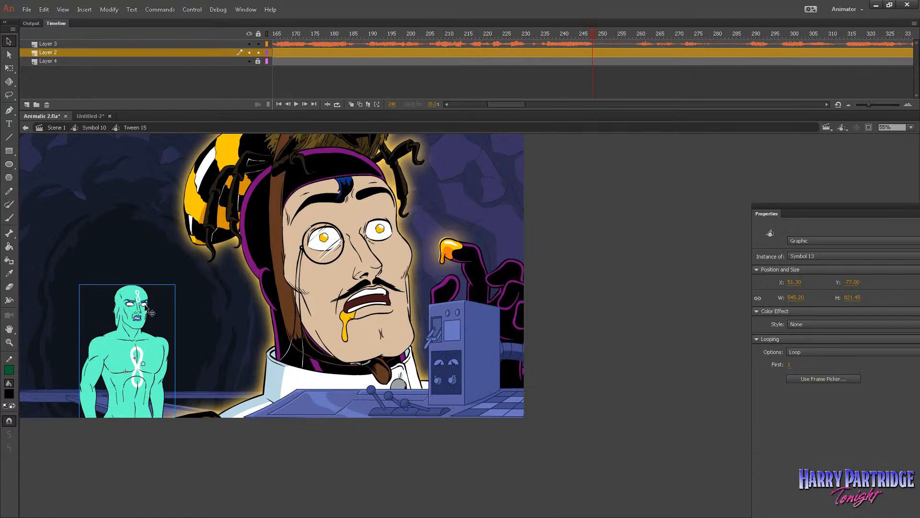
double_click(146, 310)
double_click(150, 316)
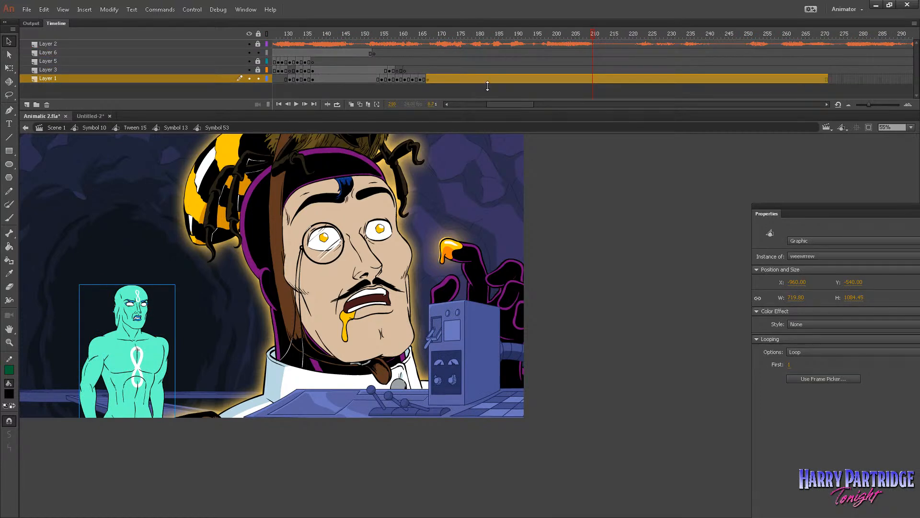
double_click(143, 320)
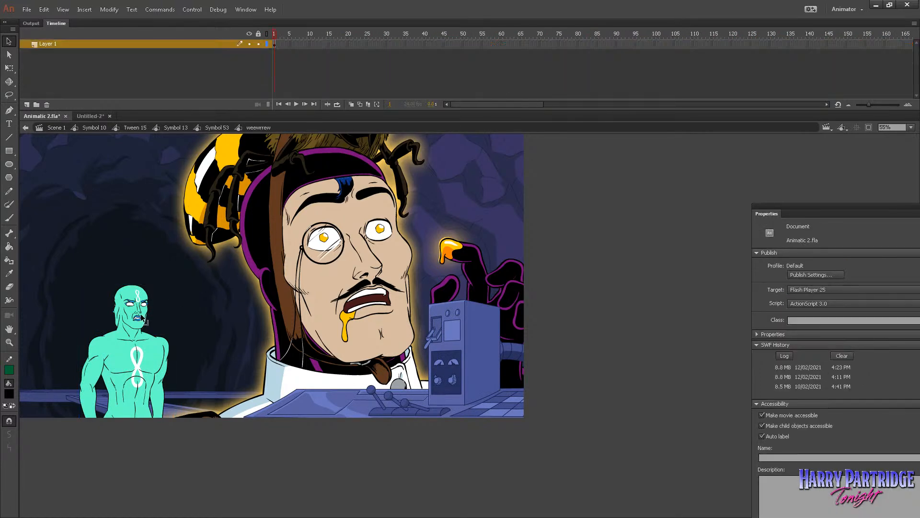
Step: Select the small green character's mouth area with the Lasso tool and copy it
left_click(142, 318)
key("l")
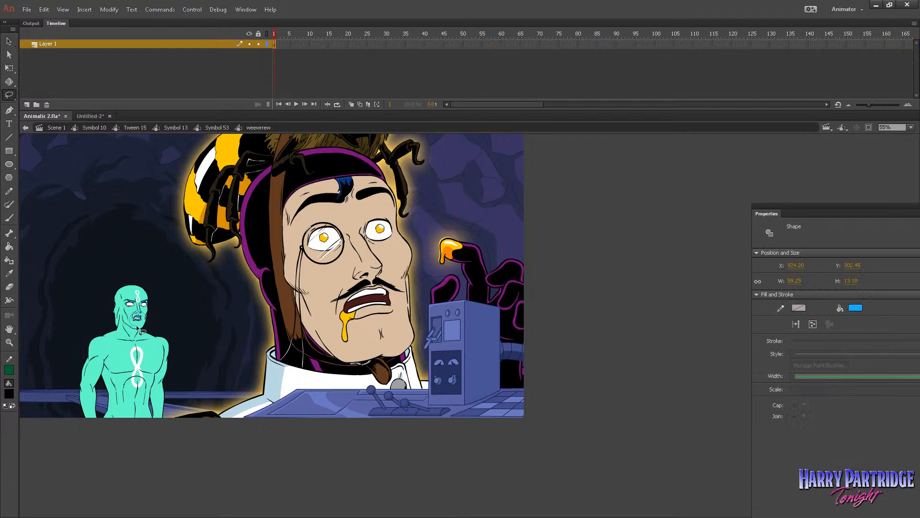
right_click(131, 325)
left_click(175, 132)
Step: Return to Scene 1, open the close-up head symbol, and paste the copied mouth in place on frame 1 of Layer 2
left_click(55, 127)
left_click(612, 61)
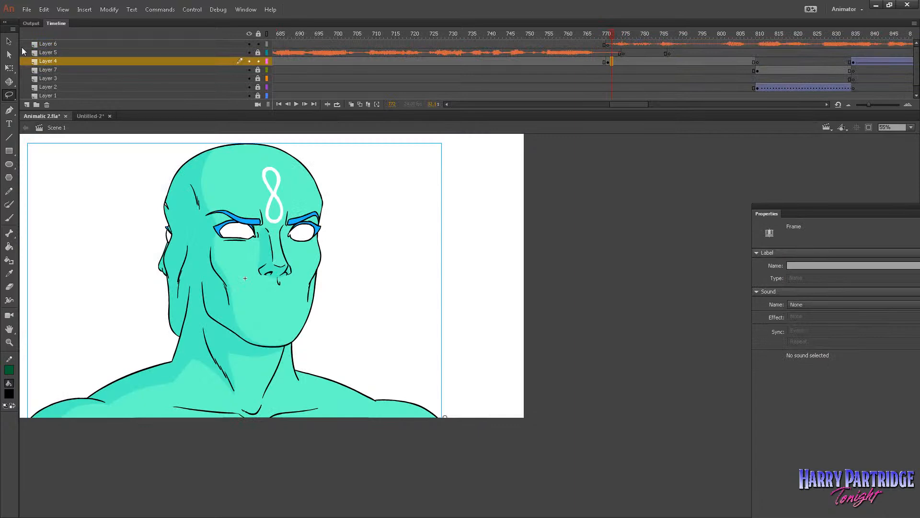
key("v")
double_click(308, 207)
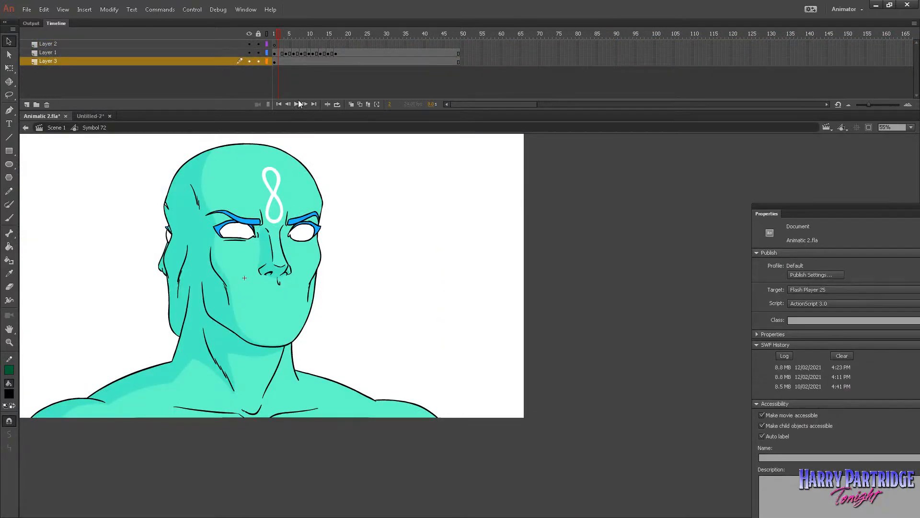
left_click(275, 44)
right_click(339, 149)
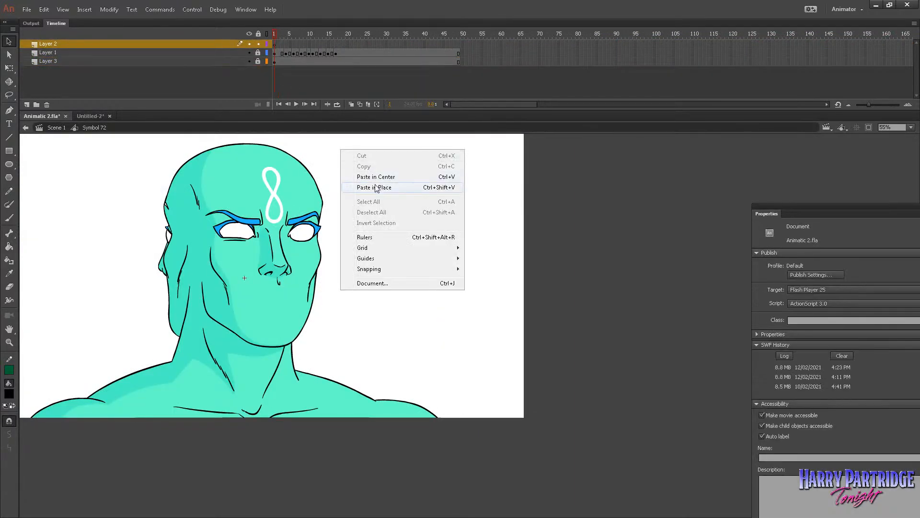
left_click(387, 187)
Step: Enlarge the pasted mouth with Free Transform to about 312 by 285 and position it beneath the nose
right_click(273, 282)
mouse_move(303, 186)
left_click(240, 188)
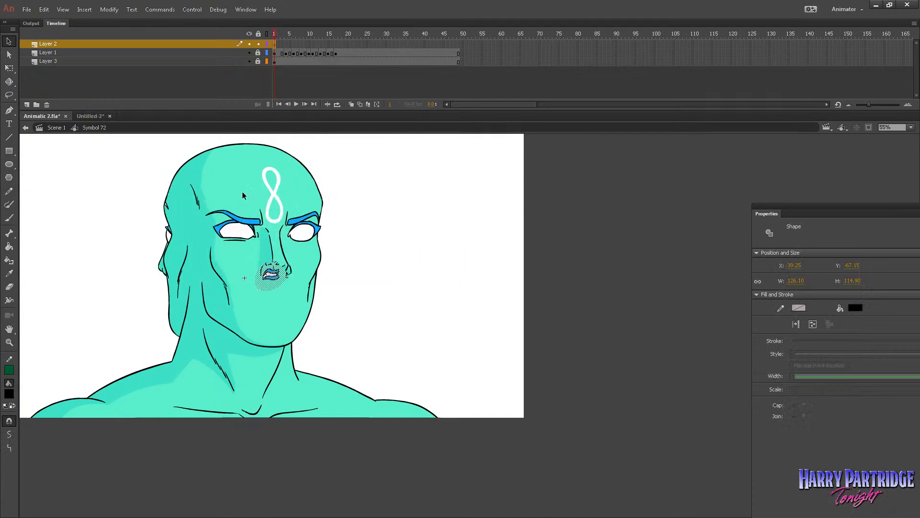
left_click_drag(295, 254, 301, 293)
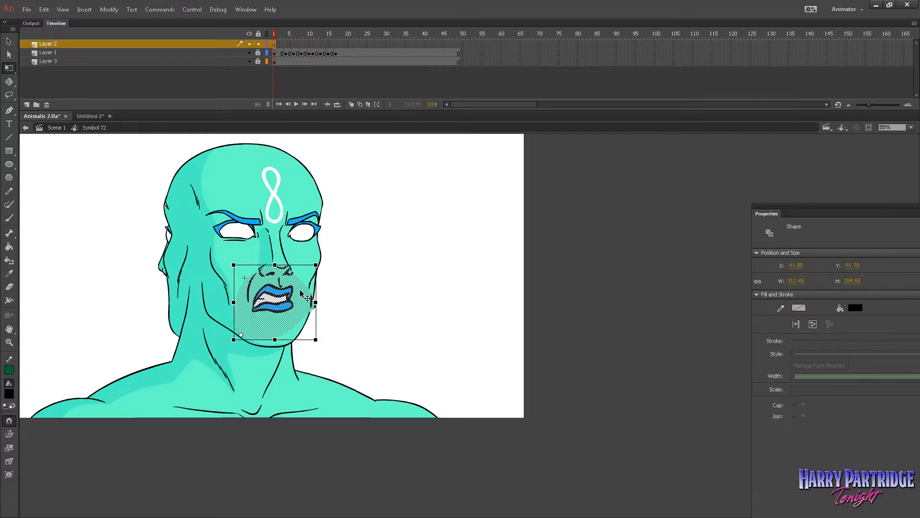
left_click(330, 288)
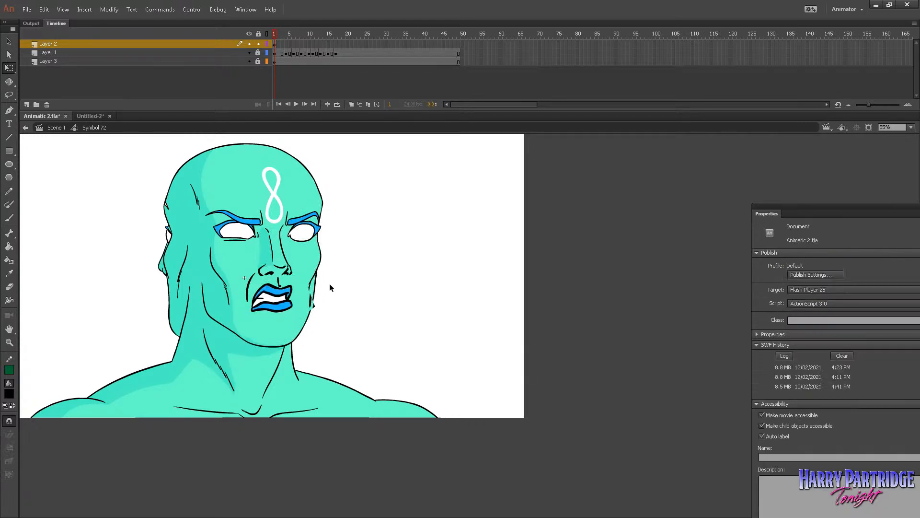
Step: Return to Scene 1 and copy the dialogue audio frame at the start of the close-up on Layer 6
left_click(273, 45)
left_click(10, 342)
left_click(59, 128)
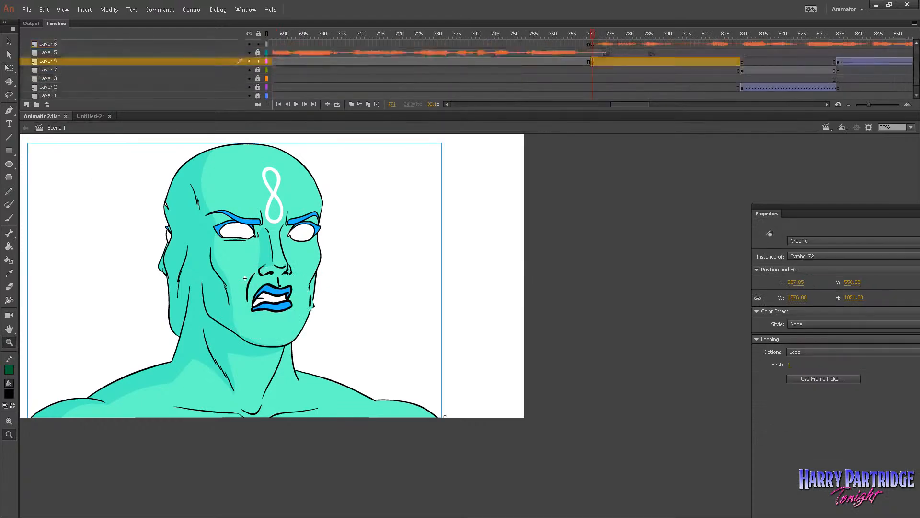
left_click(589, 44)
left_click(593, 43)
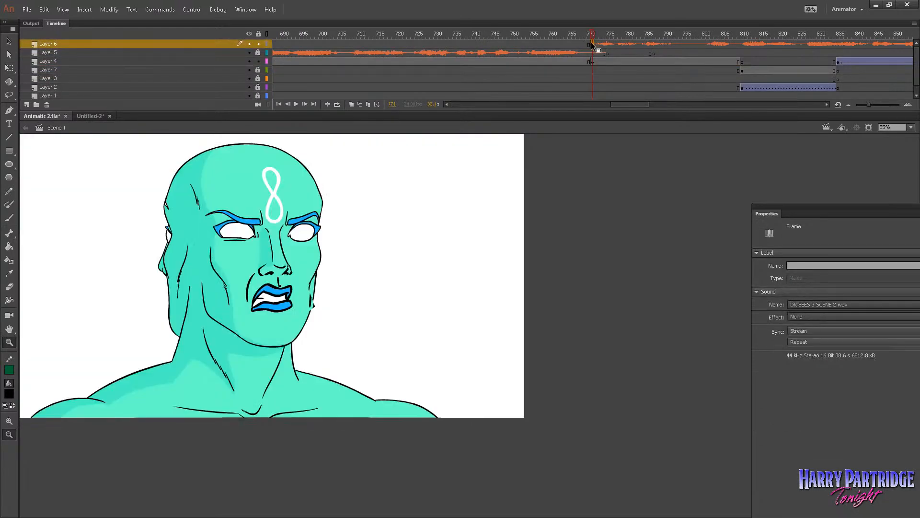
right_click(591, 43)
left_click(639, 188)
Step: Open the close-up head symbol, add a layer on top, paste the audio frame at frame 1, and play it
key("v")
left_click(273, 291)
double_click(273, 291)
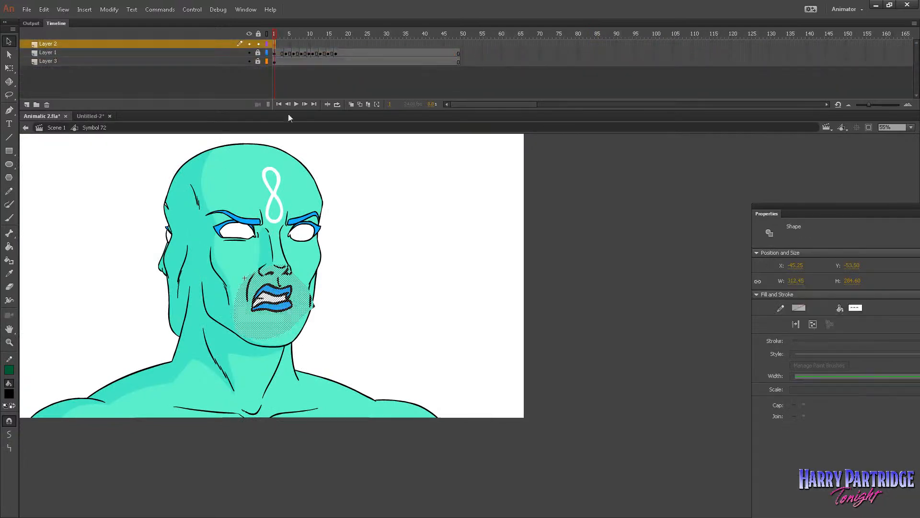
left_click(26, 104)
right_click(275, 44)
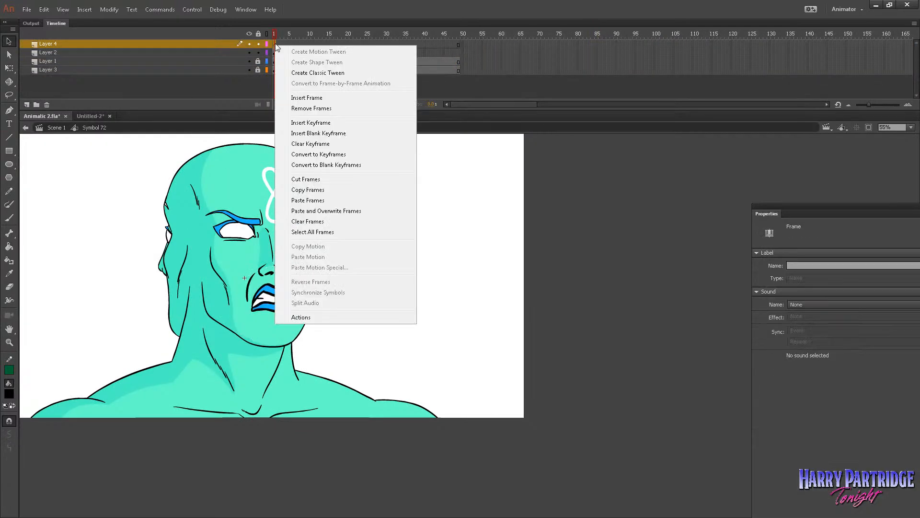
left_click(300, 199)
key("Return")
key("Return")
Step: Insert a blank keyframe at frame 2 of Layer 2 for the next mouth shape and choose the Brush tool
left_click(9, 343)
left_click_drag(208, 192, 369, 297)
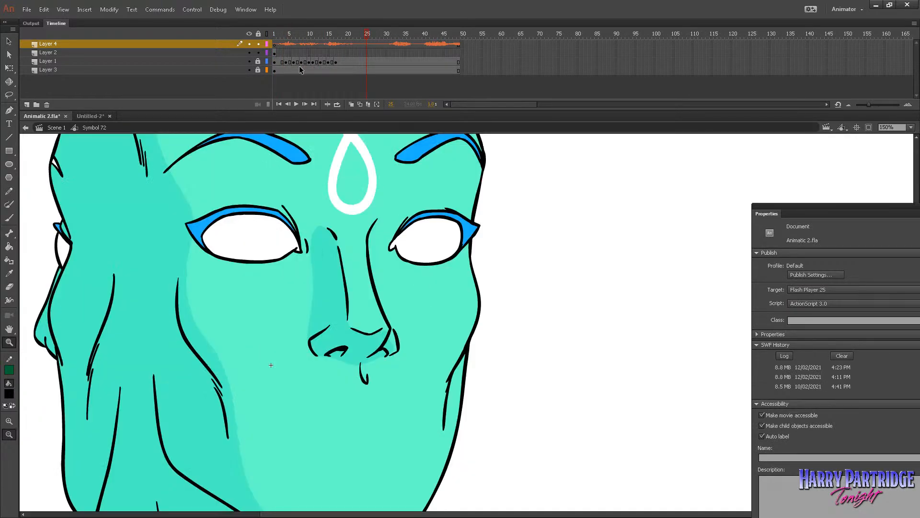
left_click(277, 53)
right_click(279, 53)
left_click(331, 131)
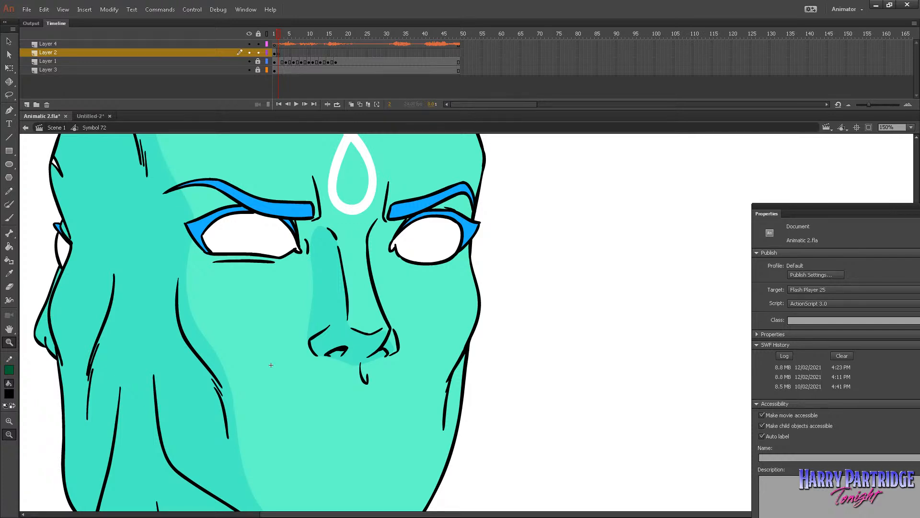
left_click(282, 53)
left_click(9, 217)
Step: Hold the first mouth through frame 2 with the blank keyframe at frame 3, playing the audio to check the timing
left_click(275, 53)
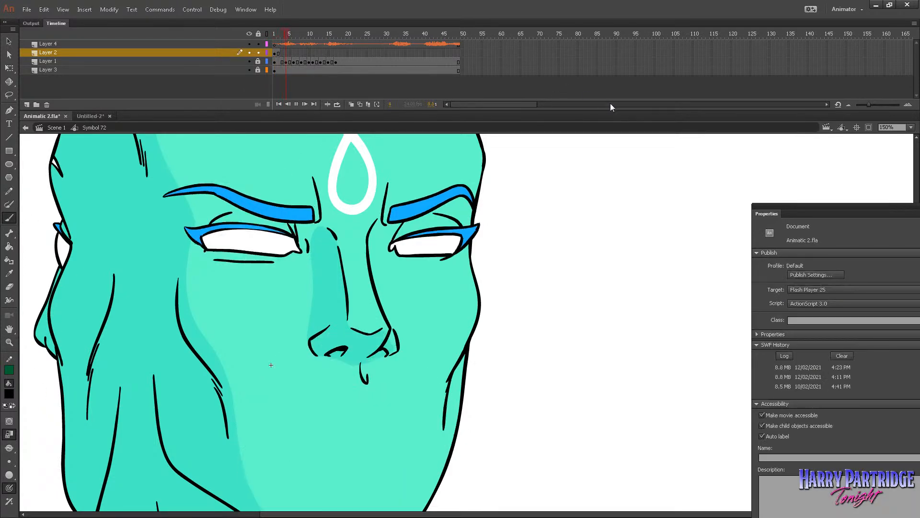
right_click(278, 49)
key("Escape")
key("Return")
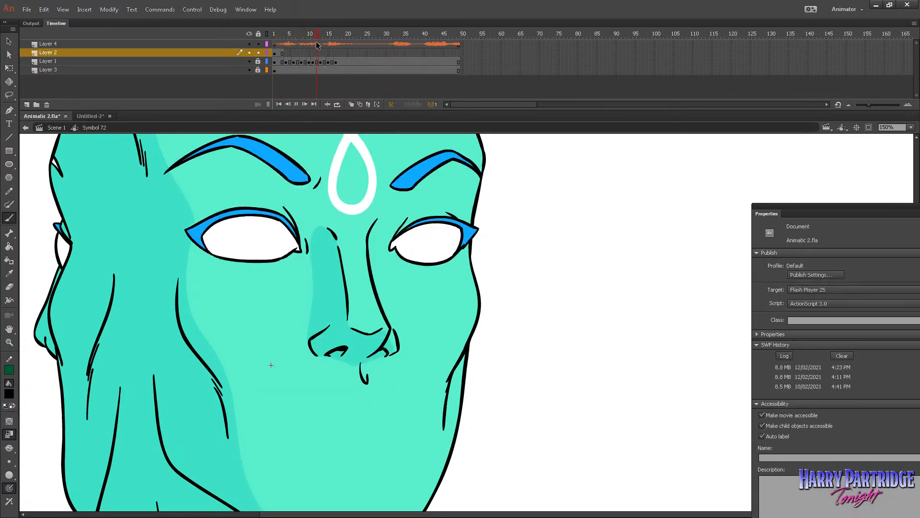
right_click(283, 55)
left_click(314, 187)
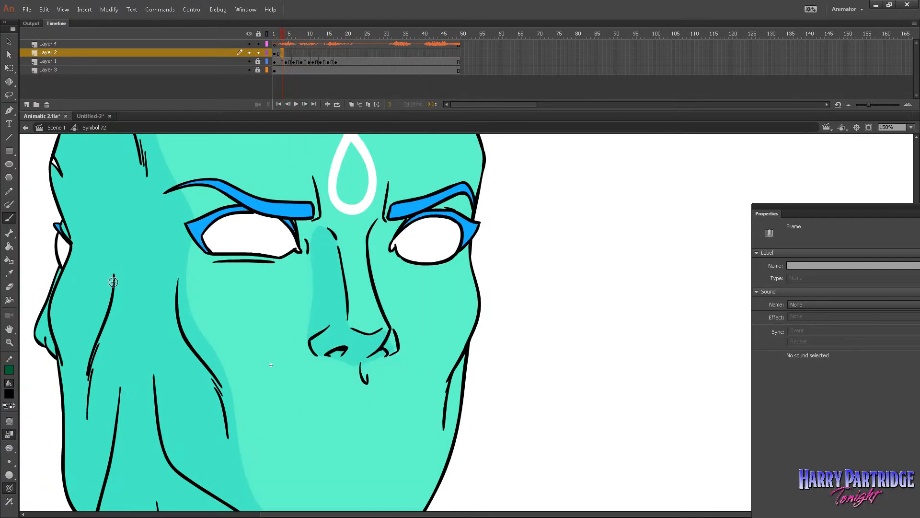
Step: Brush the first upper-lip lines of the second mouth shape on frame 3 of Layer 2, comparing with the frame 2 mouth
left_click(9, 342)
left_click(488, 349)
left_click_drag(565, 246, 269, 451)
key("comma")
left_click(13, 217)
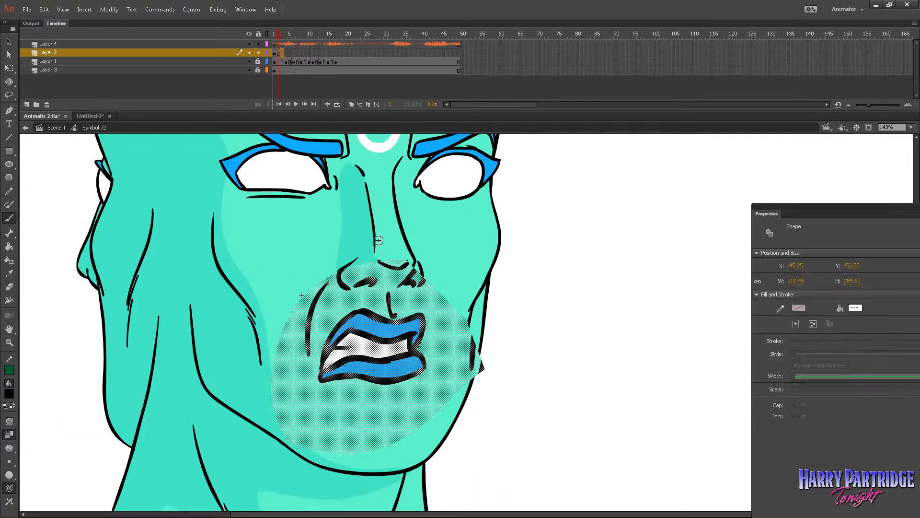
key("period")
mouse_move(328, 359)
left_mouse_down()
mouse_move(370, 318)
mouse_move(335, 361)
mouse_move(352, 341)
mouse_move(337, 362)
mouse_move(361, 345)
mouse_move(391, 343)
left_mouse_up()
key("comma")
key("period")
key("ctrl+z")
key("comma")
key("period")
mouse_move(384, 328)
left_mouse_down()
mouse_move(411, 317)
mouse_move(414, 348)
mouse_move(407, 335)
left_mouse_up()
key("comma")
key("period")
Step: Draw the far mouth corner and the outer outline of both lips on frame 3, flipping to frame 2 for comparison
left_click_drag(408, 330, 418, 351)
key("comma")
key("period")
mouse_move(324, 304)
left_mouse_down()
mouse_move(319, 329)
mouse_move(336, 369)
mouse_move(372, 383)
mouse_move(420, 378)
left_mouse_up()
key("comma")
key("period")
key("comma")
key("period")
key("comma")
key("period")
Step: Draw the inner lip line and the curved crease beside the mouth on frame 3, comparing with frame 2
left_click_drag(342, 367, 410, 356)
key("comma")
key("period")
key("comma")
key("period")
left_click_drag(326, 296, 314, 361)
key("comma")
Step: Play and scrub the dialogue just past the second mouth shape and open the frame options for frame 4 of Layer 2
key("Return")
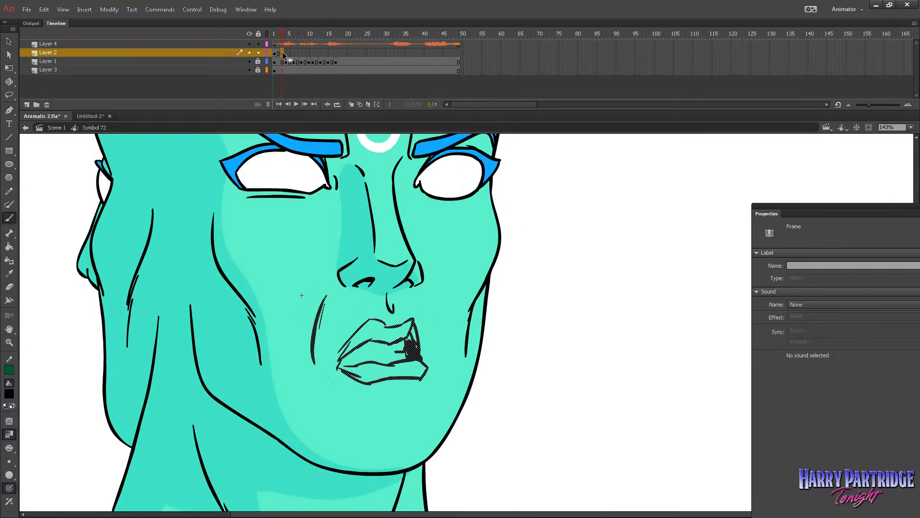
key("Return")
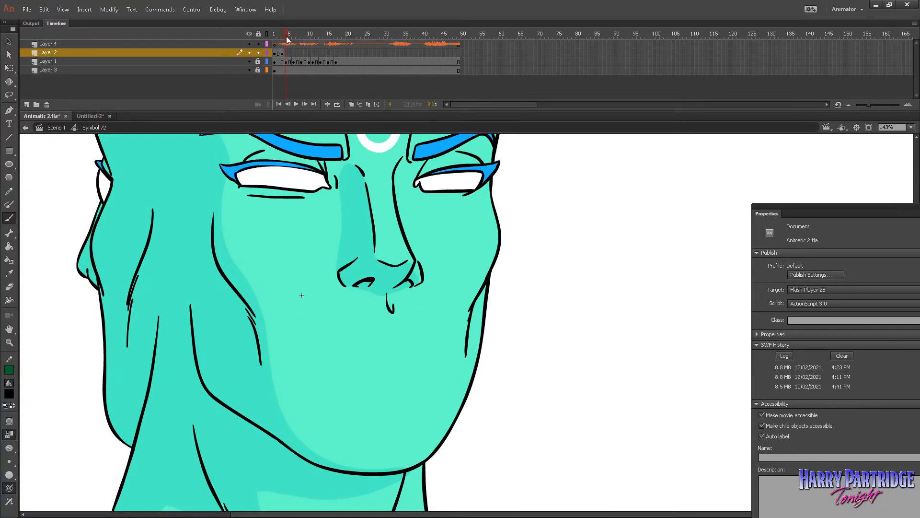
mouse_move(292, 37)
left_mouse_down()
mouse_move(283, 38)
mouse_move(293, 39)
left_mouse_up()
right_click(286, 52)
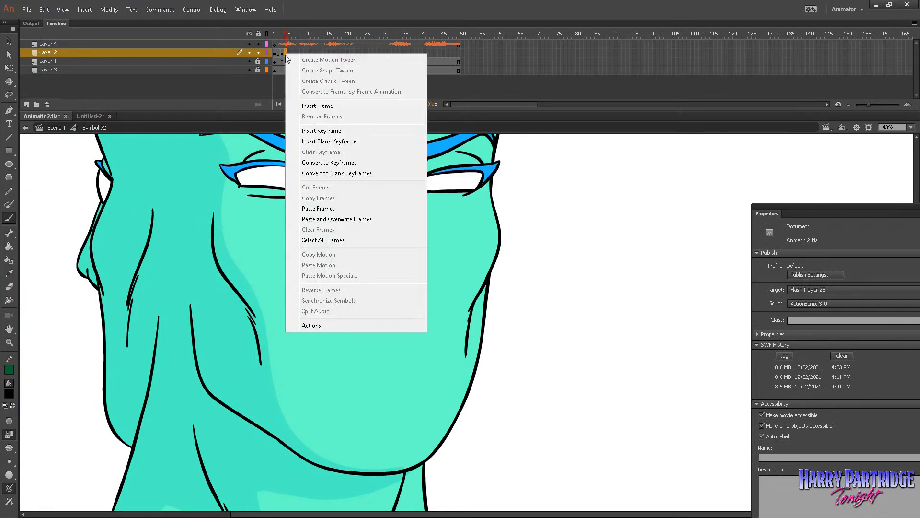
Step: Insert a blank keyframe at frame 4 of Layer 2 and draw the upper lip of an open mouth under the nose
left_click(316, 122)
mouse_move(360, 324)
left_mouse_down()
mouse_move(340, 338)
mouse_move(380, 322)
mouse_move(369, 319)
mouse_move(408, 317)
mouse_move(425, 330)
left_mouse_up()
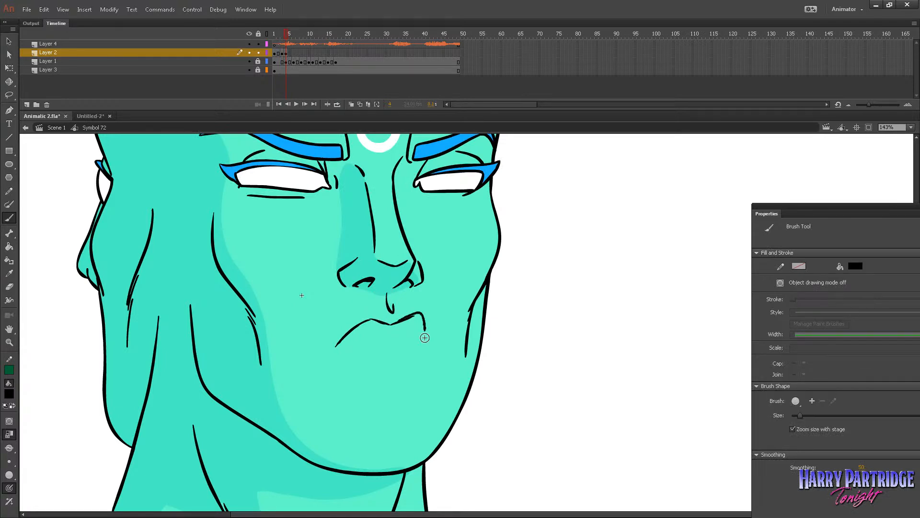
mouse_move(364, 320)
left_mouse_down()
mouse_move(334, 342)
mouse_move(415, 334)
mouse_move(430, 348)
left_mouse_up()
left_click_drag(424, 317, 431, 344)
mouse_move(331, 345)
left_mouse_down()
mouse_move(322, 368)
mouse_move(335, 383)
mouse_move(320, 379)
mouse_move(347, 389)
mouse_move(422, 381)
left_mouse_up()
key("ctrl+z")
key("ctrl+z")
key("ctrl+z")
key("ctrl+z")
key("ctrl+z")
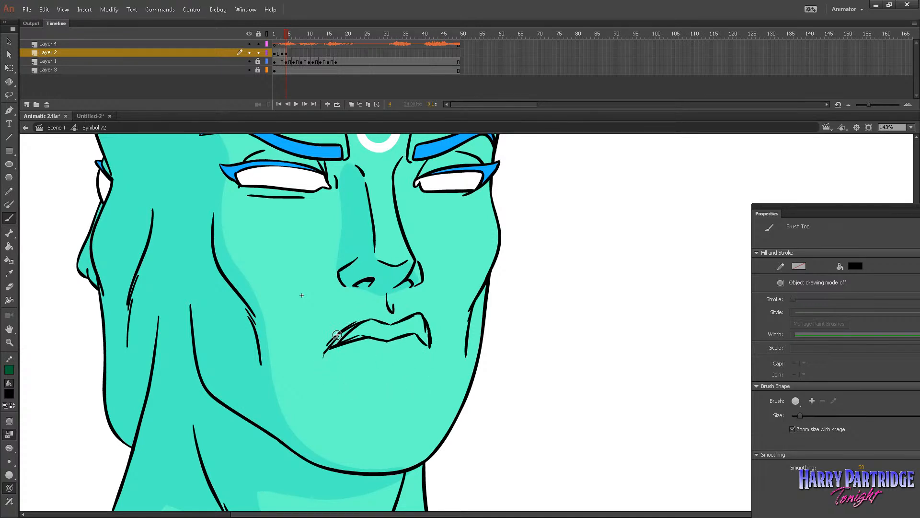
Step: Draw the mouth corner, the lower lip outline and its inner edge on frame 4
left_click_drag(320, 344, 324, 371)
mouse_move(321, 353)
left_mouse_down()
mouse_move(333, 388)
mouse_move(426, 395)
mouse_move(323, 351)
mouse_move(343, 388)
mouse_move(391, 394)
mouse_move(361, 393)
mouse_move(428, 384)
mouse_move(429, 348)
mouse_move(421, 391)
left_mouse_up()
key("ctrl+z")
key("ctrl+z")
key("ctrl+z")
key("ctrl+z")
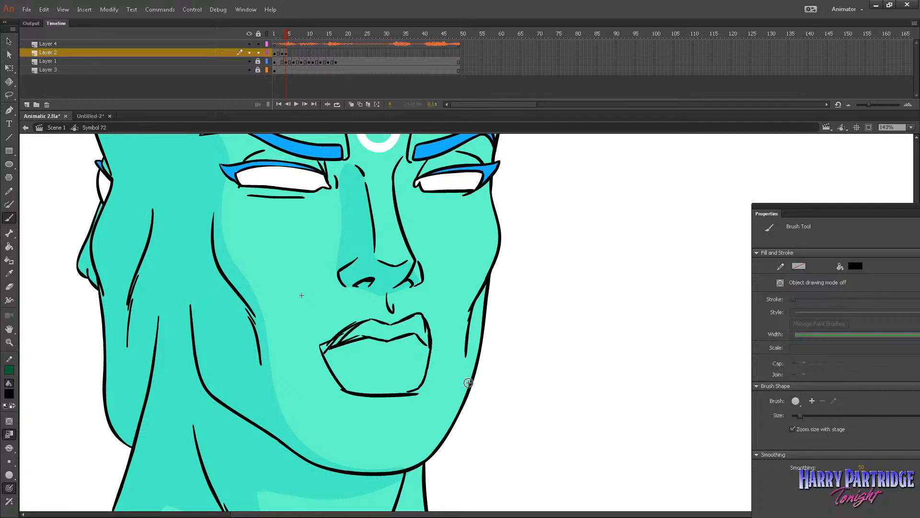
mouse_move(323, 347)
left_mouse_down()
mouse_move(364, 377)
mouse_move(396, 374)
left_mouse_up()
Step: Sketch a small mouth study on the blank area beside the head and delete it
mouse_move(657, 245)
left_mouse_down()
mouse_move(602, 237)
mouse_move(555, 279)
mouse_move(616, 277)
left_mouse_up()
mouse_move(580, 245)
left_mouse_down()
mouse_move(582, 264)
mouse_move(611, 250)
left_mouse_up()
mouse_move(575, 256)
left_mouse_down()
mouse_move(598, 276)
mouse_move(597, 297)
mouse_move(577, 297)
left_mouse_up()
key("ctrl+z")
left_click_drag(633, 272, 595, 294)
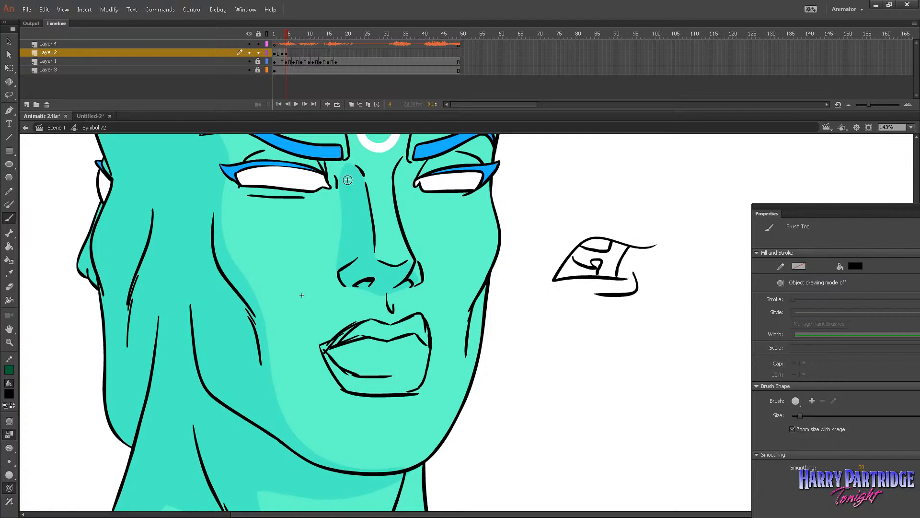
left_click(12, 101)
left_click_drag(620, 208, 624, 211)
key("Delete")
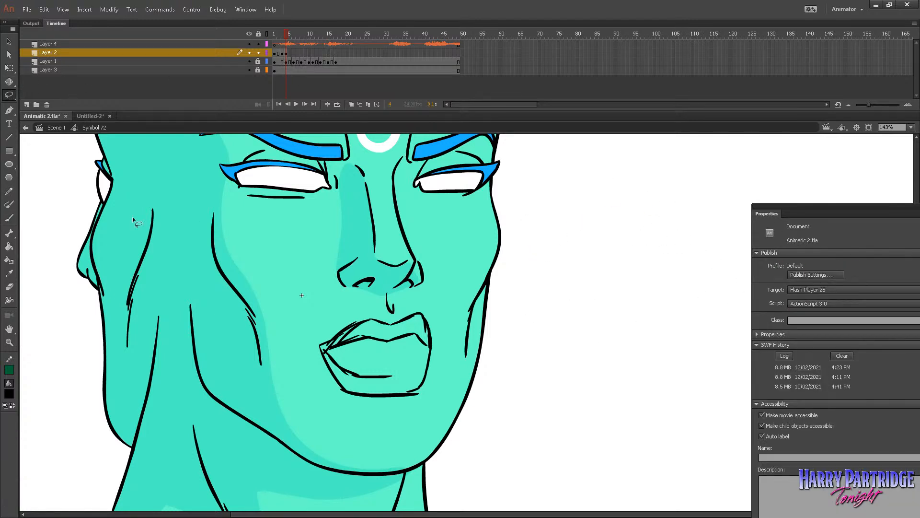
Step: Draw the teeth lines and inner corner inside the frame 4 mouth and reinforce the upper lip outline
left_click(9, 218)
mouse_move(364, 376)
left_mouse_down()
mouse_move(408, 372)
mouse_move(426, 346)
left_mouse_up()
left_click_drag(335, 364, 410, 364)
key("ctrl+z")
left_click_drag(404, 359, 411, 369)
mouse_move(343, 345)
left_mouse_down()
mouse_move(404, 343)
mouse_move(338, 347)
left_mouse_up()
key("ctrl+z")
key("ctrl+z")
key("ctrl+z")
left_click_drag(415, 338, 424, 345)
key("ctrl+z")
mouse_move(355, 319)
left_mouse_down()
mouse_move(415, 315)
mouse_move(431, 335)
mouse_move(399, 320)
mouse_move(431, 318)
mouse_move(426, 326)
left_mouse_up()
key("e")
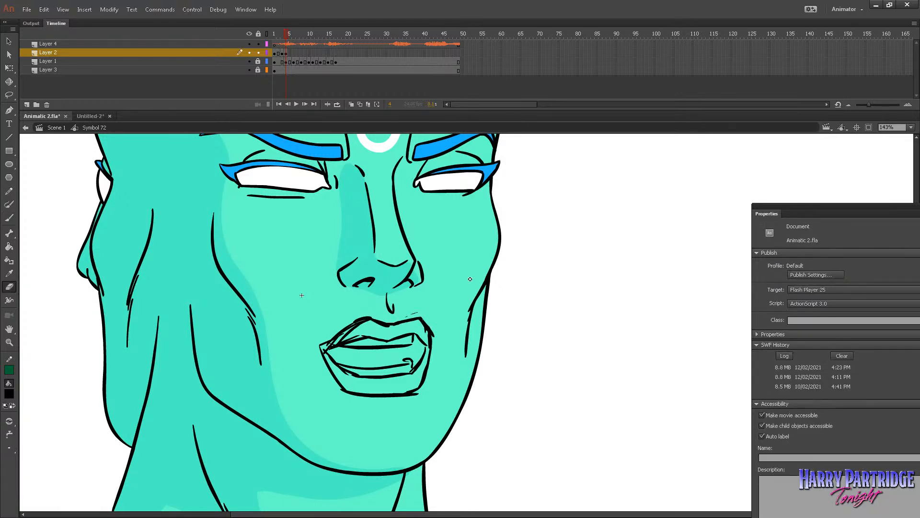
Step: Play back the mouth animation and extend the frame 4 mouth drawing on Layer 2 through frame 7
left_click(9, 341)
left_click(480, 316, "alt")
left_click(464, 305, "alt")
left_click_drag(260, 186, 160, 290)
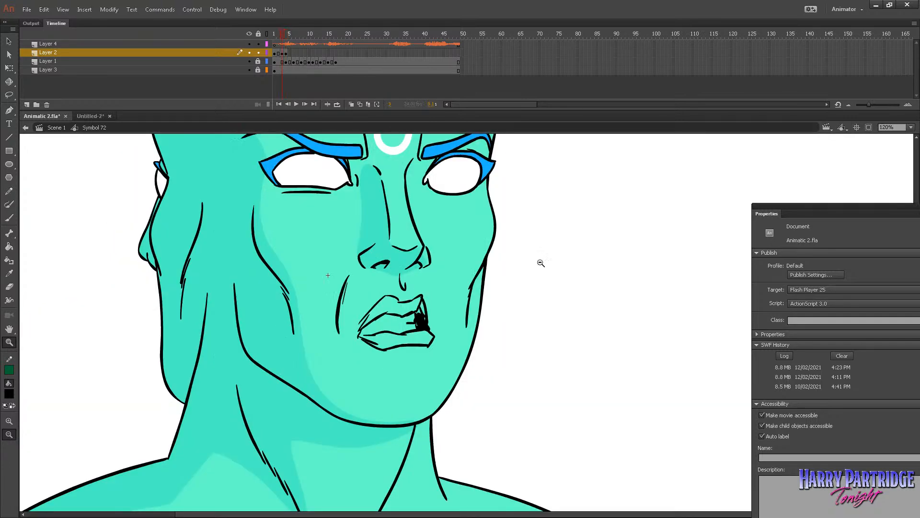
key("Return")
left_click(279, 54)
key("period")
key("period")
right_click(286, 54)
left_click(309, 104)
left_click_drag(285, 38, 295, 39)
left_click(288, 53)
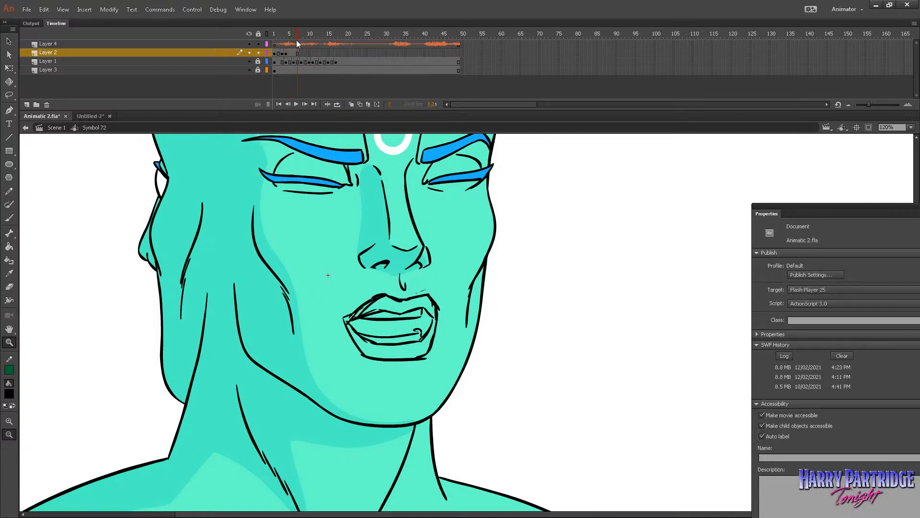
Step: Insert a blank keyframe at frame 7 of Layer 2 and turn on onion skinning
right_click(299, 54)
left_click(325, 143)
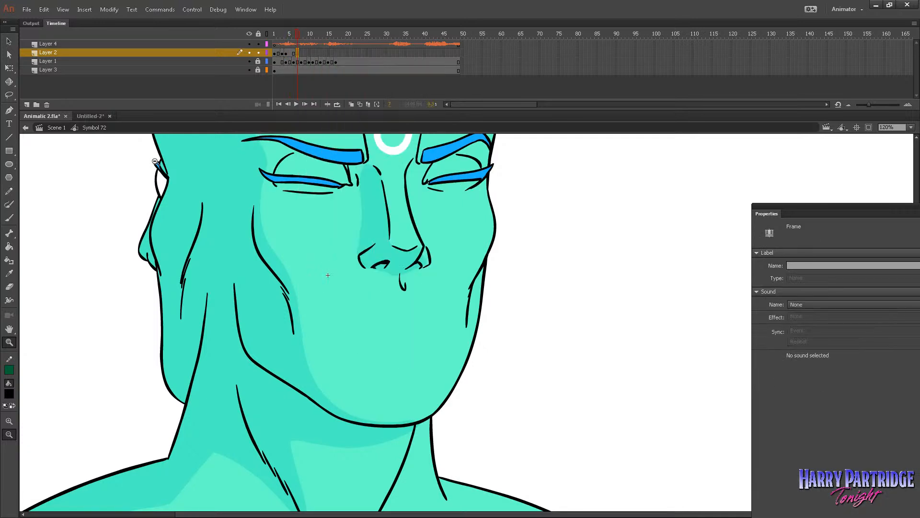
left_click(10, 218)
key("comma")
key("period")
left_click(352, 103)
Step: Draw a flatter, less open mouth with lips and teeth lines on frame 7, and turn off onion skinning
mouse_move(382, 292)
left_mouse_down()
mouse_move(342, 306)
mouse_move(424, 293)
mouse_move(435, 303)
left_mouse_up()
key("ctrl+z")
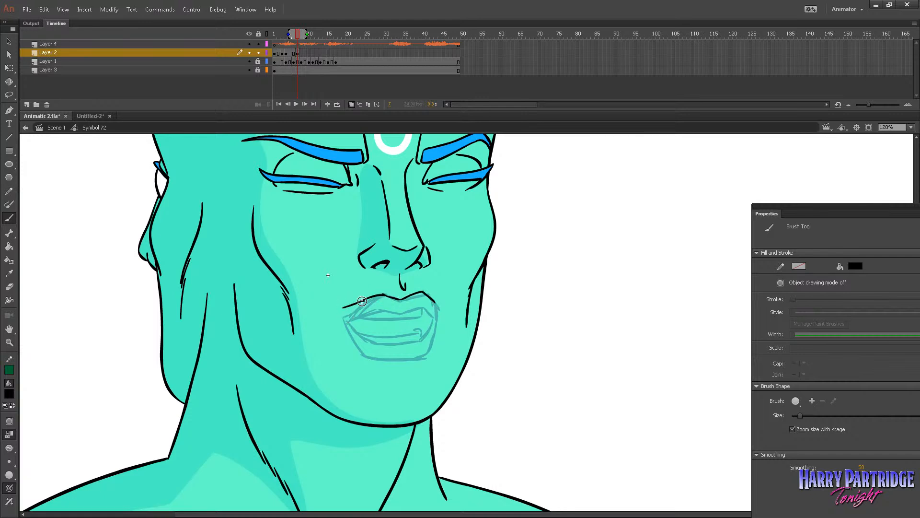
left_click_drag(345, 308, 436, 307)
mouse_move(345, 311)
left_mouse_down()
mouse_move(361, 338)
mouse_move(426, 336)
mouse_move(438, 317)
left_mouse_up()
key("comma")
key("period")
mouse_move(347, 309)
left_mouse_down()
mouse_move(427, 330)
mouse_move(419, 313)
mouse_move(372, 318)
mouse_move(418, 318)
left_mouse_up()
left_click(352, 105)
key("comma")
key("period")
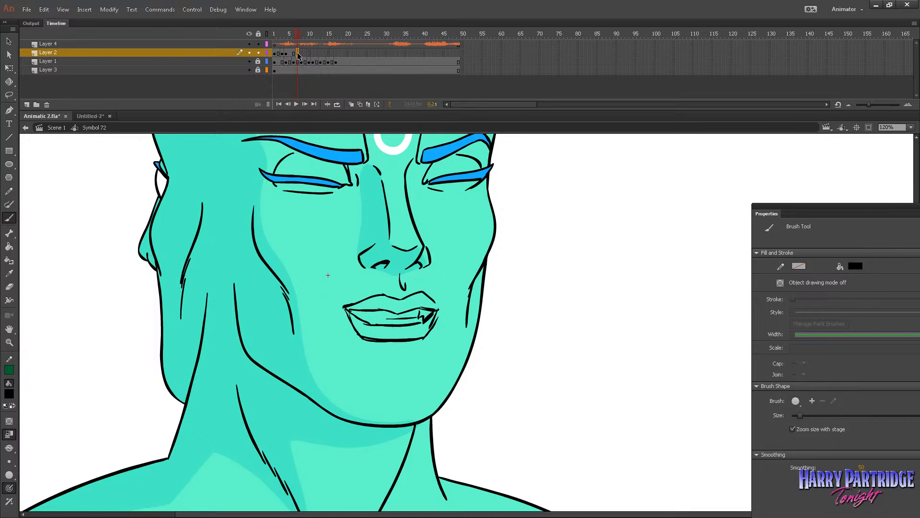
Step: Extend the frame 7 mouth drawing on Layer 2 through frame 9, checking playback against the audio
right_click(298, 54)
left_click(317, 106)
left_click(283, 45)
key("Return")
left_click_drag(287, 37, 298, 43)
left_click(300, 54)
right_click(301, 53)
left_click(316, 105)
right_click(305, 54)
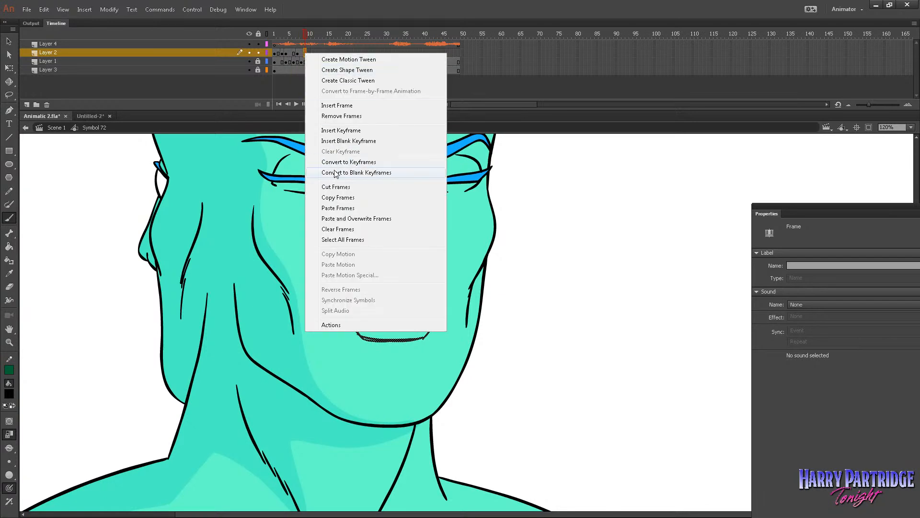
left_click(334, 173)
right_click(301, 53)
left_click(341, 116)
right_click(306, 53)
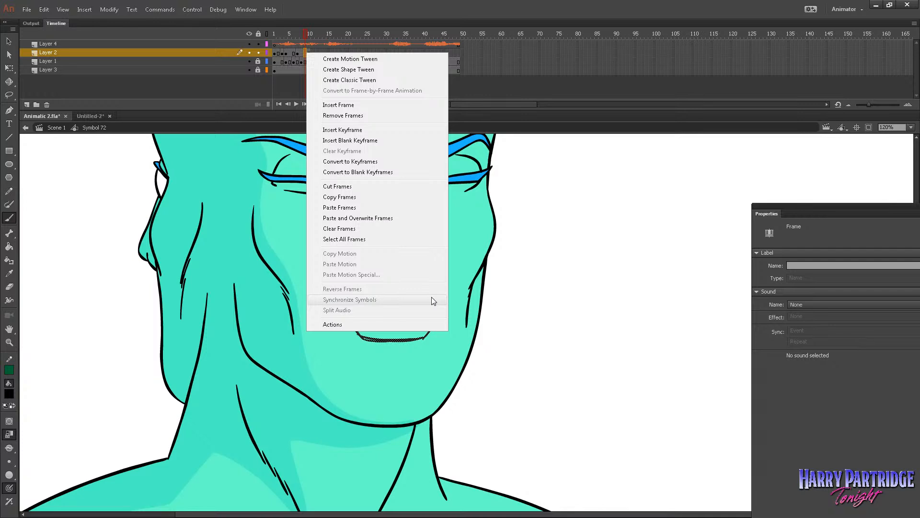
left_click(289, 76)
Step: Insert a keyframe at frame 10 of Layer 2 that keeps the current mouth drawing
left_click(309, 53)
right_click(309, 53)
left_click(351, 129)
Step: Scale the frame 10 mouth slightly narrower with Free Transform
right_click(431, 308)
left_click(465, 192)
right_click(435, 309)
left_click(440, 180)
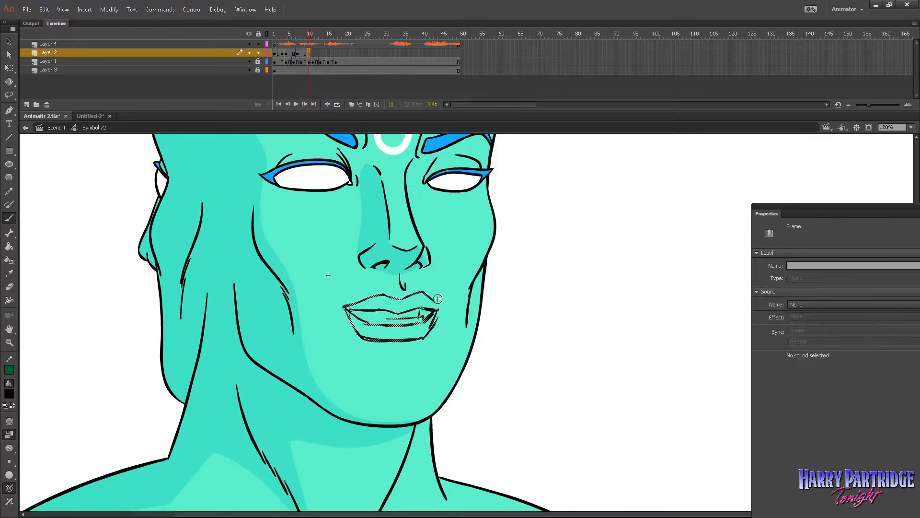
right_click(440, 278)
mouse_move(472, 164)
left_click(408, 219)
left_click_drag(440, 316, 435, 309)
left_click_drag(285, 44, 309, 50)
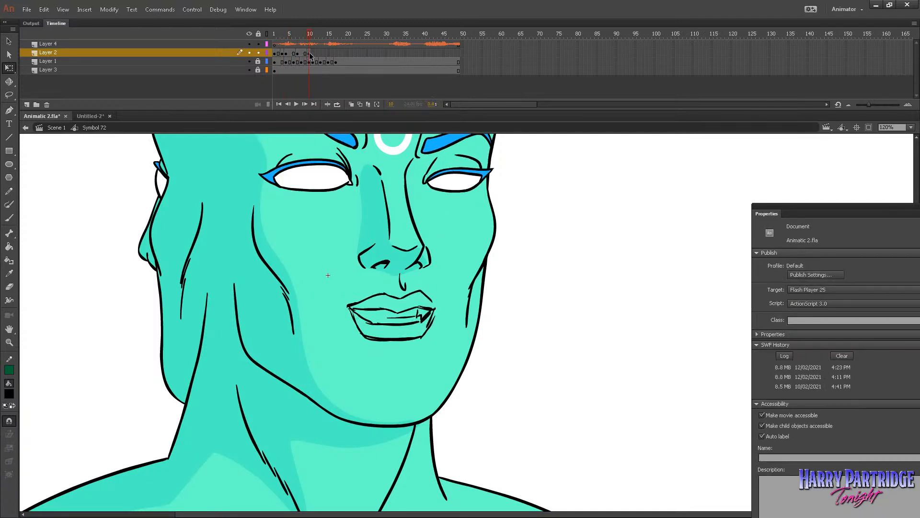
Step: Lasso the lower lip of the frame 10 mouth and nudge it slightly upward
left_click(308, 53)
key("l")
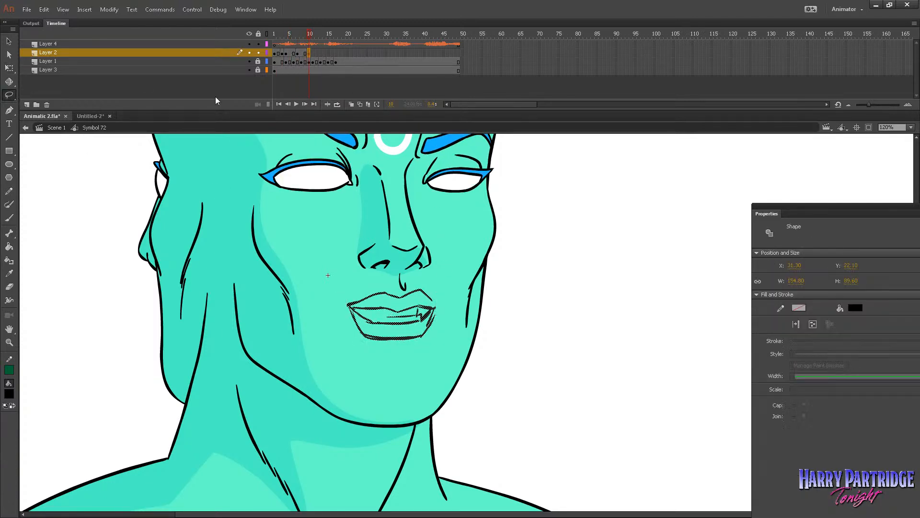
key("Return")
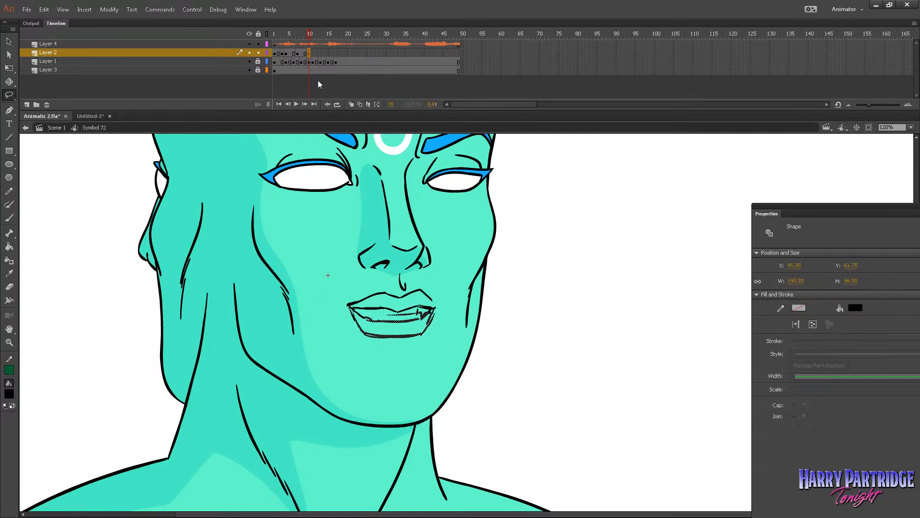
right_click(308, 53)
key("Escape")
Step: Copy the open mouth from frame 6 of Layer 2, paste it at frame 12 and extend it to frame 17
left_click(302, 53)
left_click(293, 53)
right_click(294, 53)
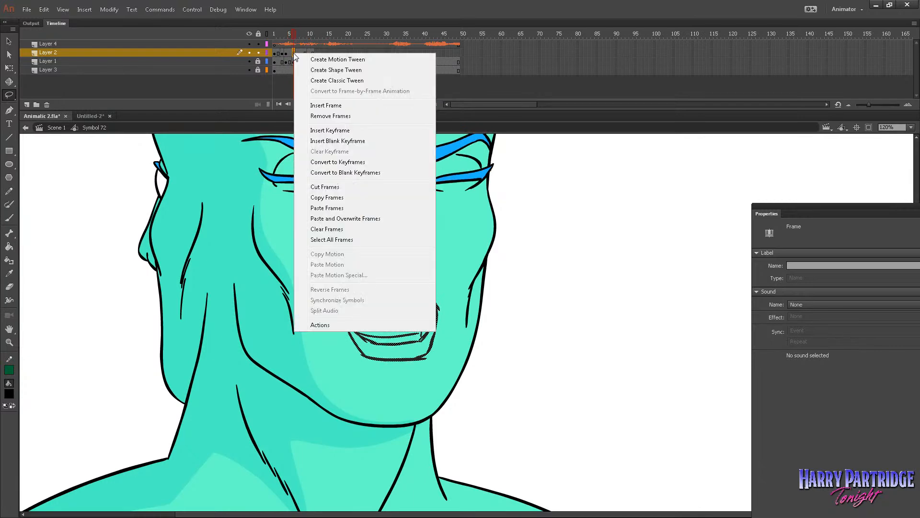
left_click(318, 197)
right_click(303, 53)
left_click(336, 207)
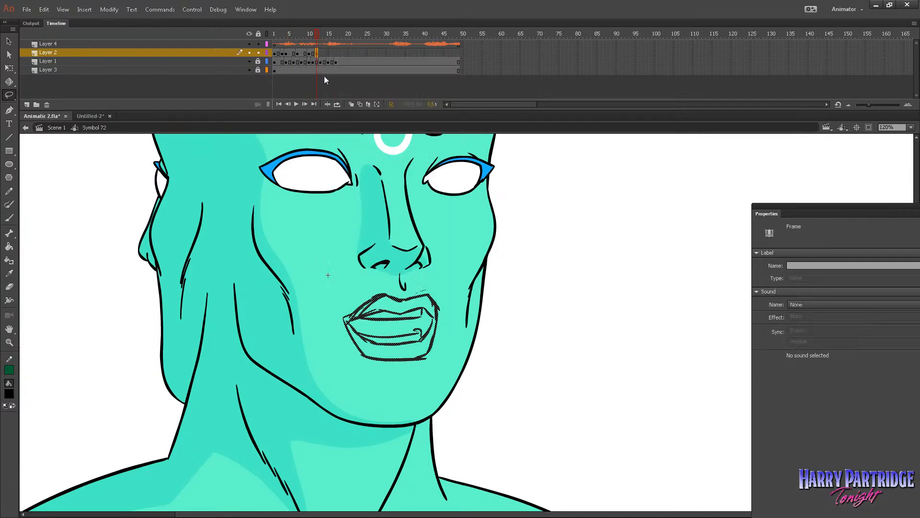
left_click(311, 53)
right_click(311, 53)
left_click(335, 211)
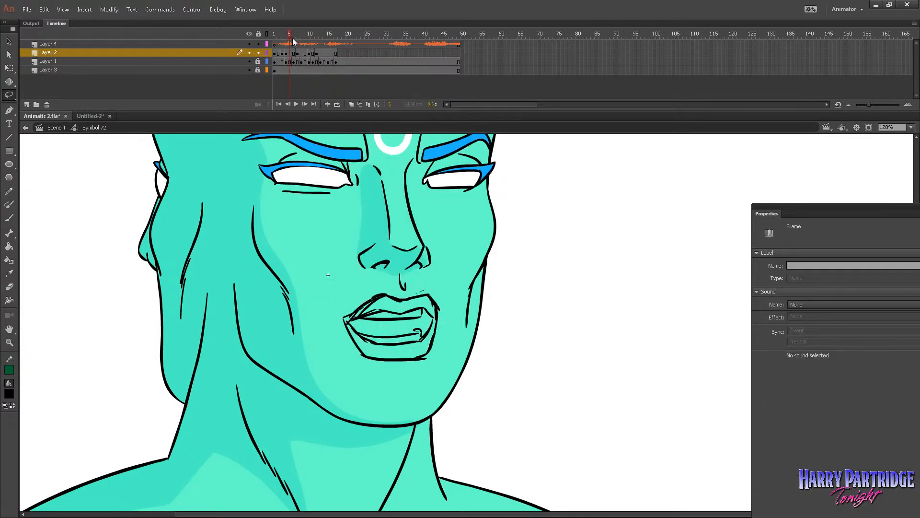
Step: Draw tongue strokes inside the open mouth on frame 13, insert a blank keyframe at frame 14 and play the animation
left_click(320, 53)
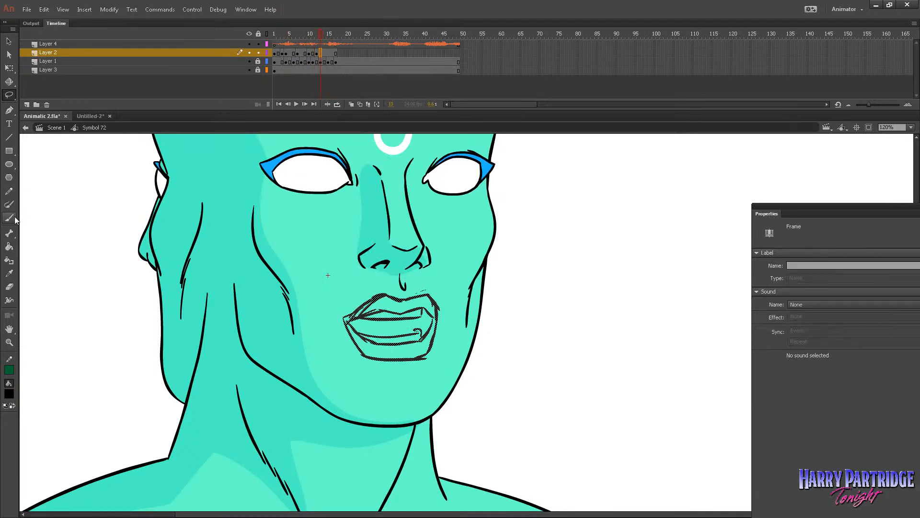
left_click(10, 217)
mouse_move(397, 326)
left_mouse_down()
mouse_move(413, 329)
mouse_move(436, 294)
mouse_move(426, 321)
mouse_move(394, 335)
left_mouse_up()
right_click(327, 53)
right_click(323, 53)
left_click(369, 140)
left_click(280, 44)
key("Return")
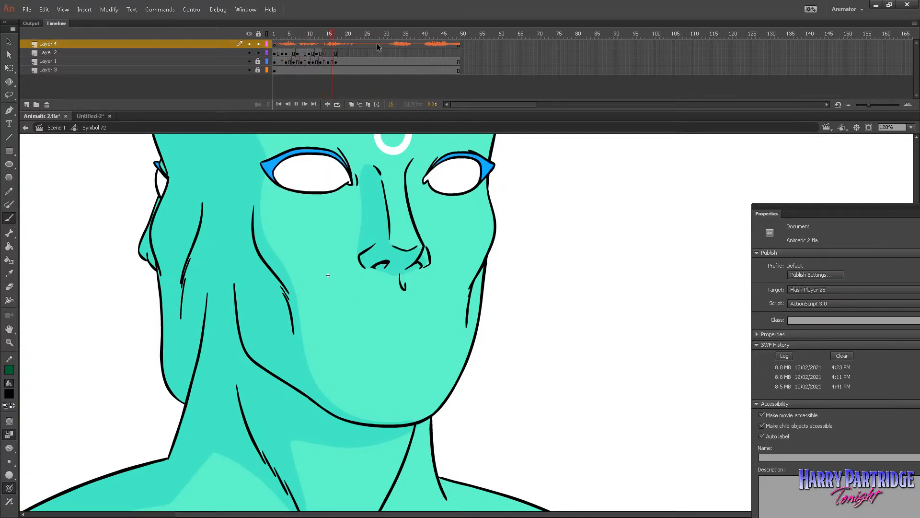
Step: Copy the flatter mouth held at frame 9 of Layer 2 and paste it at frame 14
left_click(321, 54)
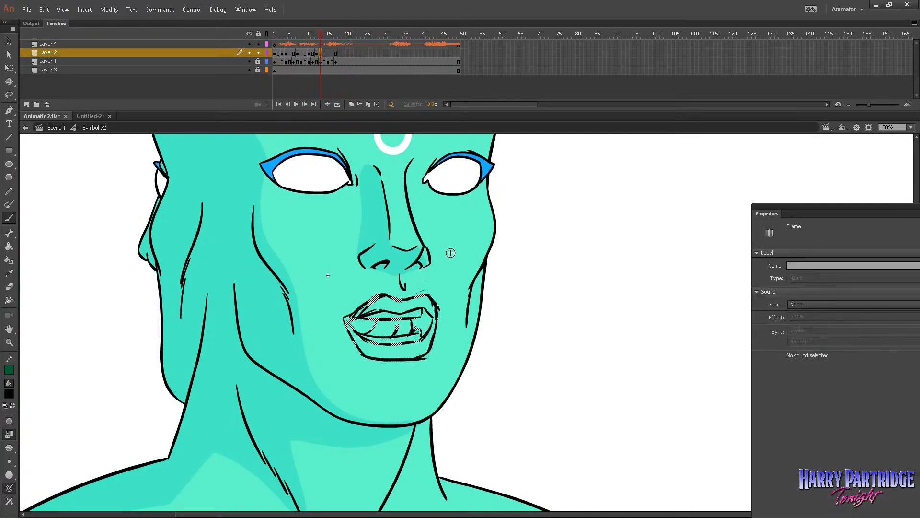
left_click_drag(316, 53, 305, 54)
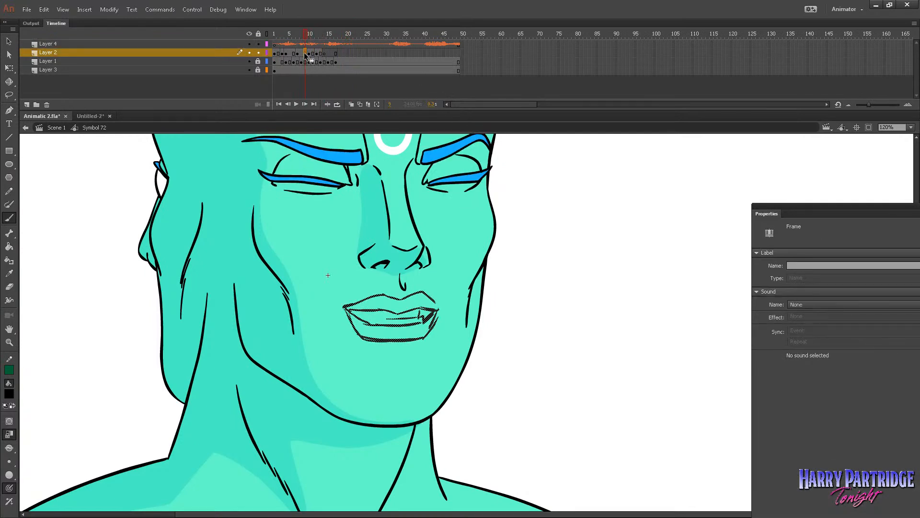
right_click(302, 54)
left_click(326, 197)
right_click(323, 55)
left_click(351, 209)
Step: Move the lower lip of the frame 14 mouth slightly down, touch up its inner lines with the brush and play back
left_click(8, 95)
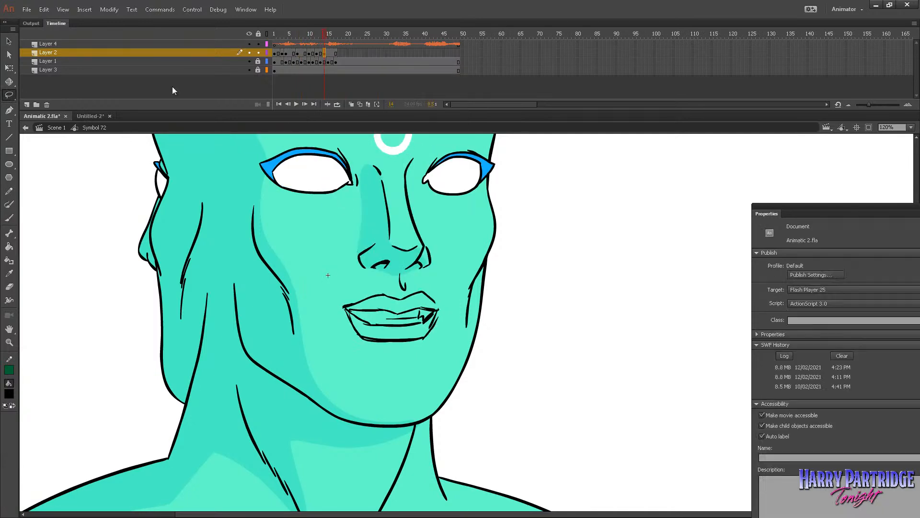
mouse_move(449, 330)
left_mouse_down()
mouse_move(338, 315)
mouse_move(447, 349)
left_mouse_up()
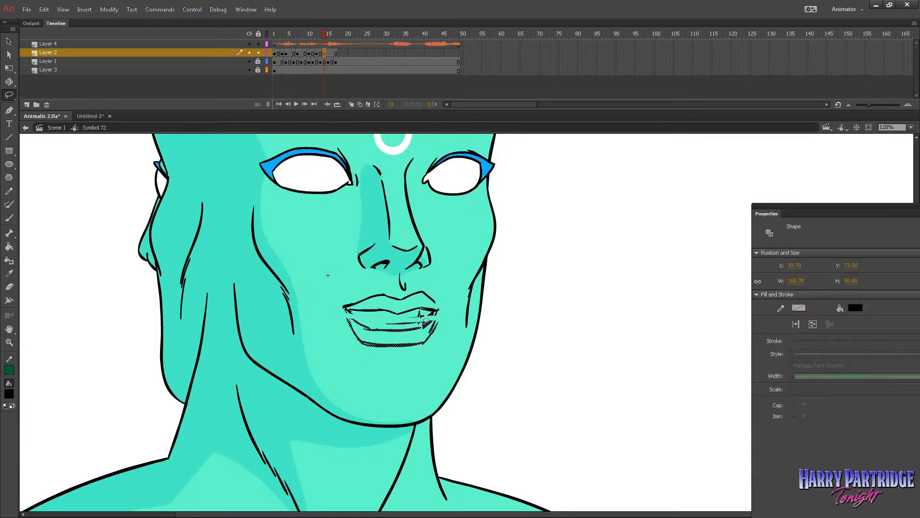
key("b")
mouse_move(352, 312)
left_mouse_down()
mouse_move(422, 316)
mouse_move(424, 329)
mouse_move(415, 321)
mouse_move(435, 317)
mouse_move(426, 331)
left_mouse_up()
left_click(291, 42)
key("Return")
key("Return")
Step: Insert a keyframe at frame 17 of Layer 2 and delete the mouth drawing on it
right_click(335, 53)
left_click(363, 131)
key("Delete")
left_click(282, 53)
left_click_drag(284, 54, 336, 54)
Step: Draw a small rounded open mouth with a black-filled interior on frame 17
left_click_drag(380, 330, 407, 317)
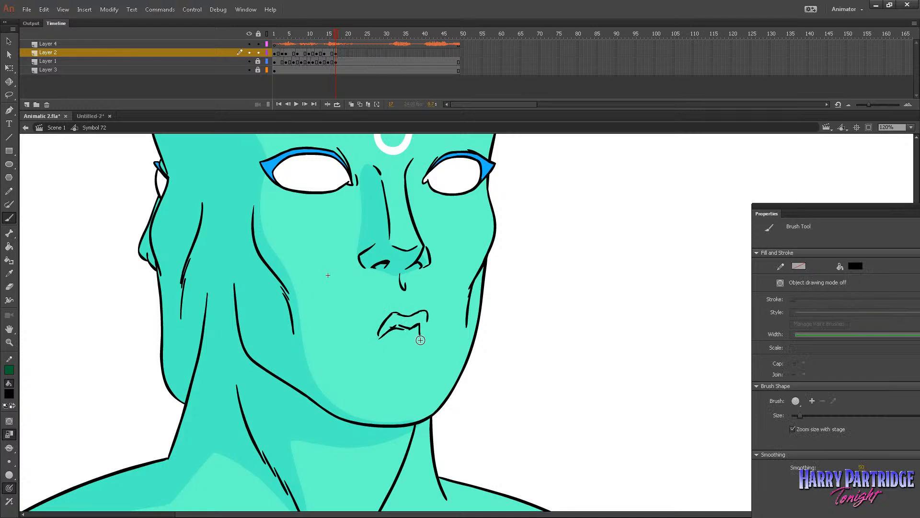
left_click(336, 52)
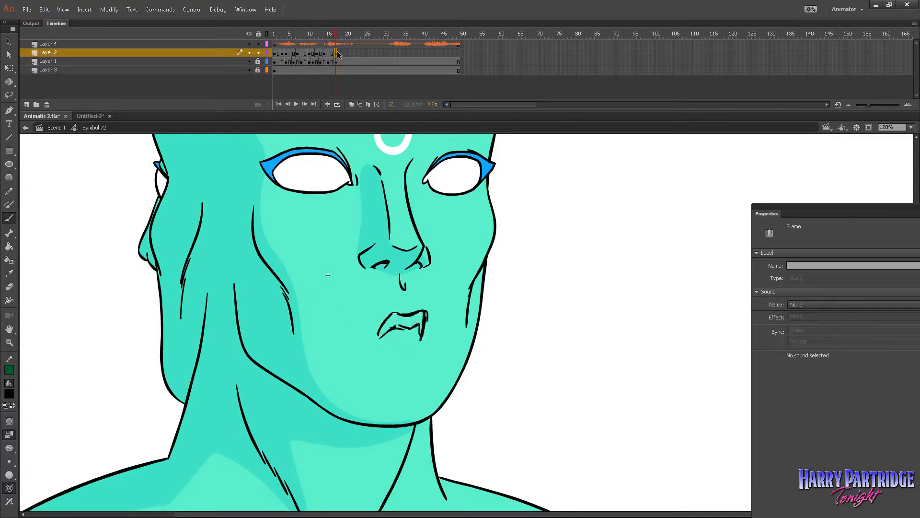
mouse_move(377, 332)
left_mouse_down()
mouse_move(387, 354)
mouse_move(382, 333)
mouse_move(398, 361)
mouse_move(417, 360)
mouse_move(420, 334)
mouse_move(405, 358)
mouse_move(411, 332)
left_mouse_up()
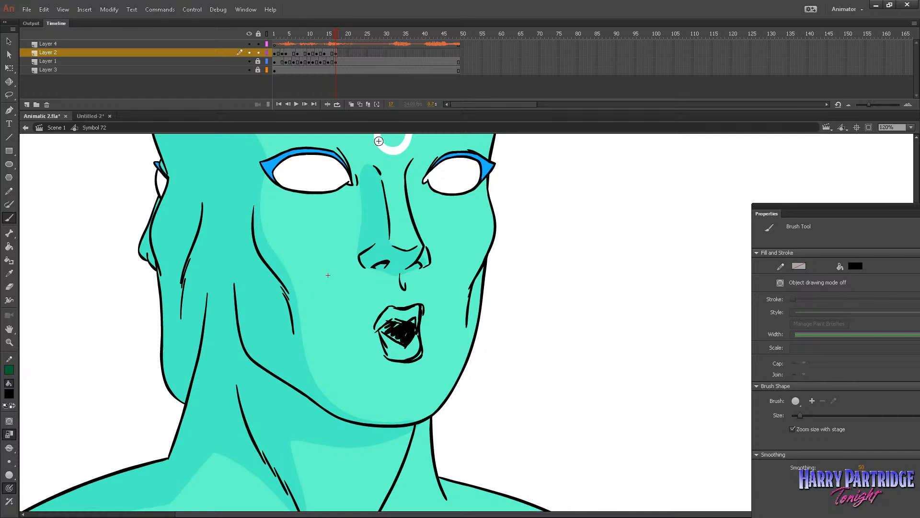
Step: Extend the rounded mouth on Layer 2 through frame 33 and play it against the audio
left_click(276, 34)
key("Return")
left_click_drag(393, 53, 338, 53)
left_click(313, 44)
key("Return")
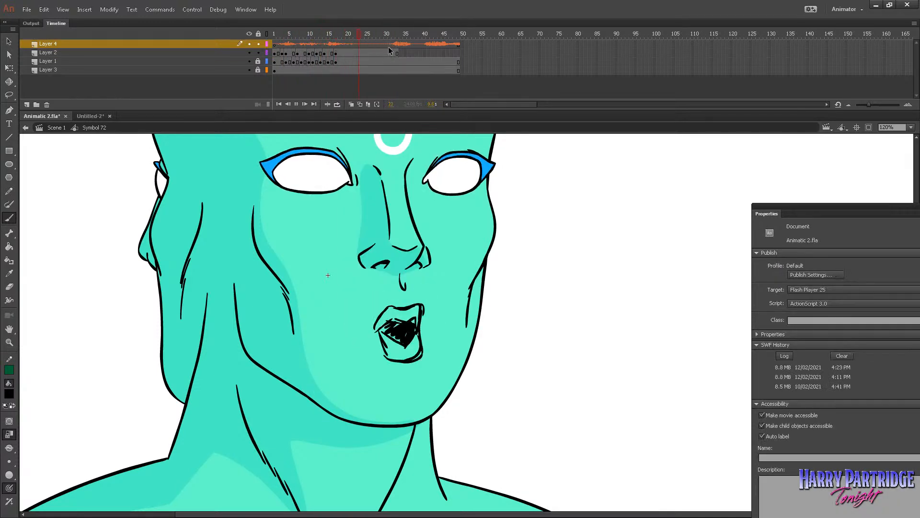
Step: Insert a blank keyframe at frame 19 of Layer 2, comparing it with the rounded mouth on the preceding frames
left_click(343, 53)
left_click_drag(342, 53, 343, 54)
right_click(343, 53)
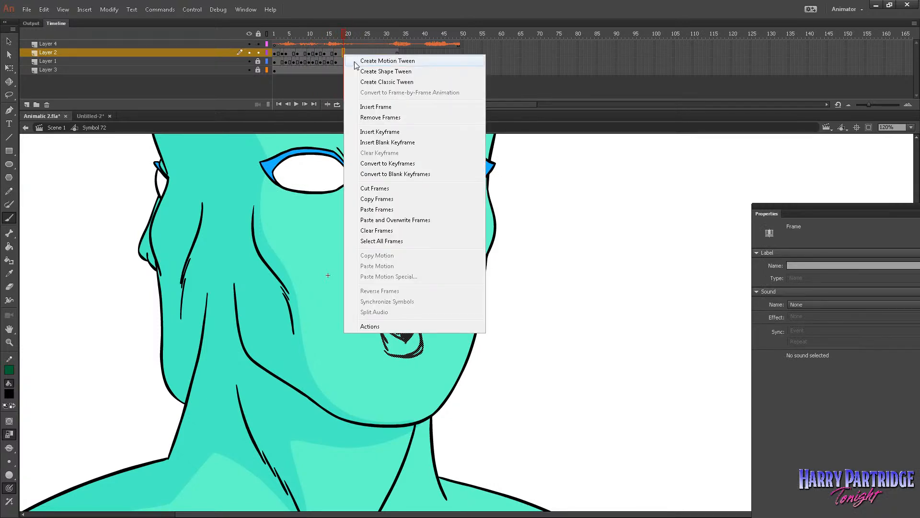
left_click(402, 141)
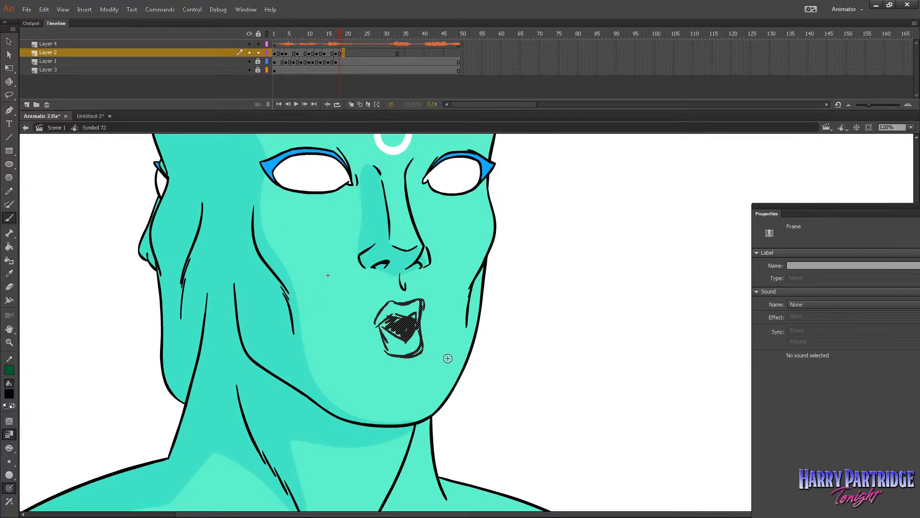
left_click(343, 56)
key("comma")
key("comma")
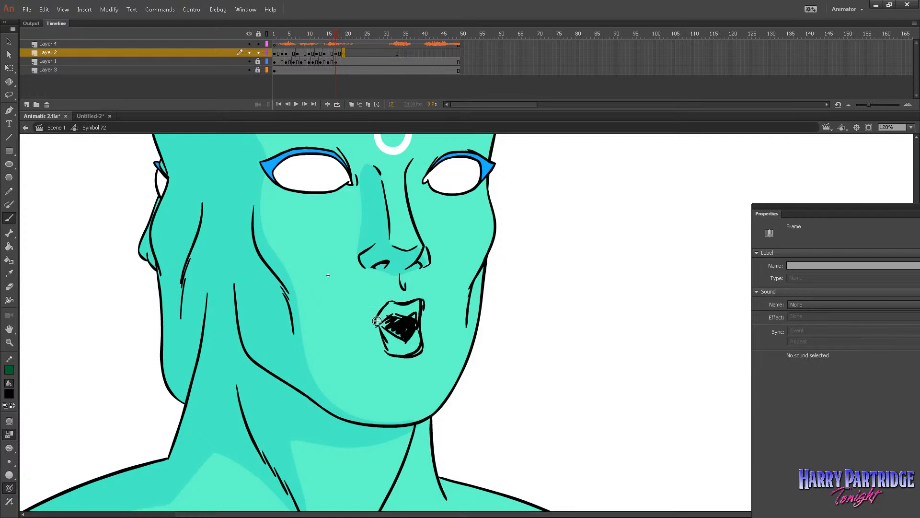
key("period")
key("period")
Step: Draw a wider, half-open mouth with full lips and a black interior on frame 19
mouse_move(374, 325)
left_mouse_down()
mouse_move(394, 306)
mouse_move(423, 304)
left_mouse_up()
key("comma")
key("period")
mouse_move(424, 312)
left_mouse_down()
mouse_move(406, 320)
mouse_move(430, 320)
mouse_move(421, 304)
left_mouse_up()
mouse_move(396, 305)
left_mouse_down()
mouse_move(371, 331)
mouse_move(381, 345)
mouse_move(435, 331)
left_mouse_up()
key("comma")
key("period")
mouse_move(375, 328)
left_mouse_down()
mouse_move(427, 327)
mouse_move(361, 327)
left_mouse_up()
key("ctrl+z")
left_click(9, 343)
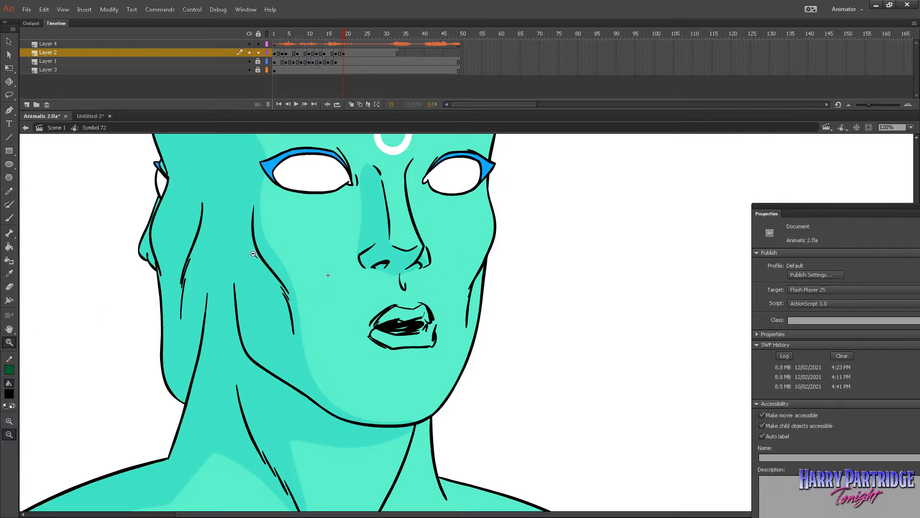
Step: Play the rough lip sync from around frame 4 and frame 12 to check the mouth shapes against the audio
double_click(461, 312)
key("comma")
key("period")
left_click_drag(252, 151, 107, 309)
left_click(287, 35)
key("Return")
left_click(349, 55)
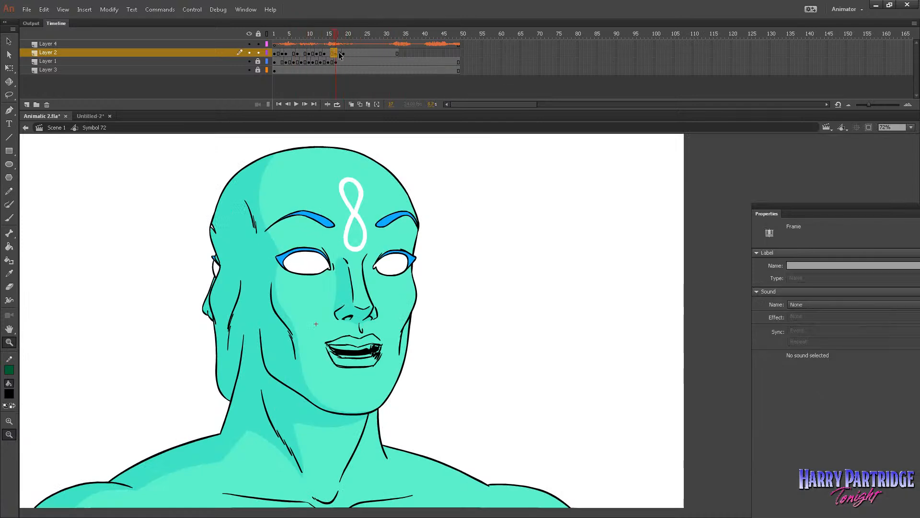
mouse_move(341, 57)
left_mouse_down()
mouse_move(338, 45)
mouse_move(338, 56)
left_mouse_up()
left_click(318, 46)
key("Return")
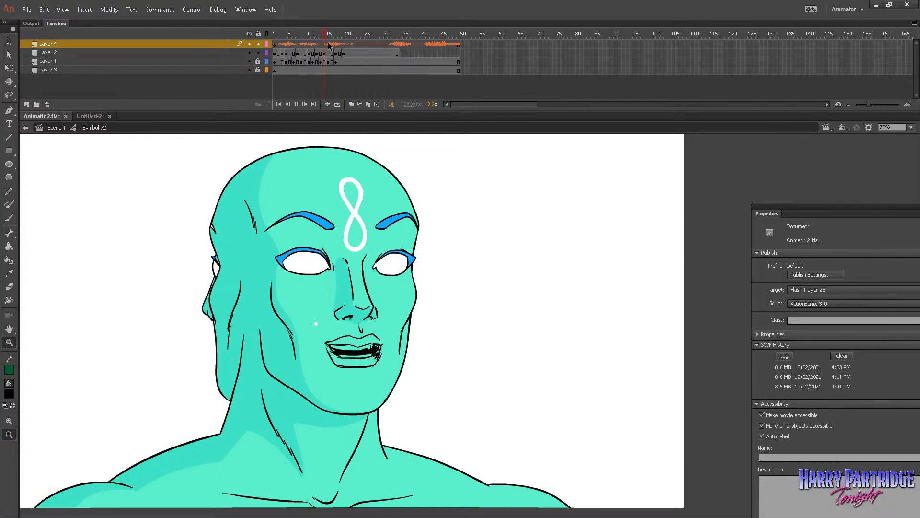
left_click(317, 45)
key("Return")
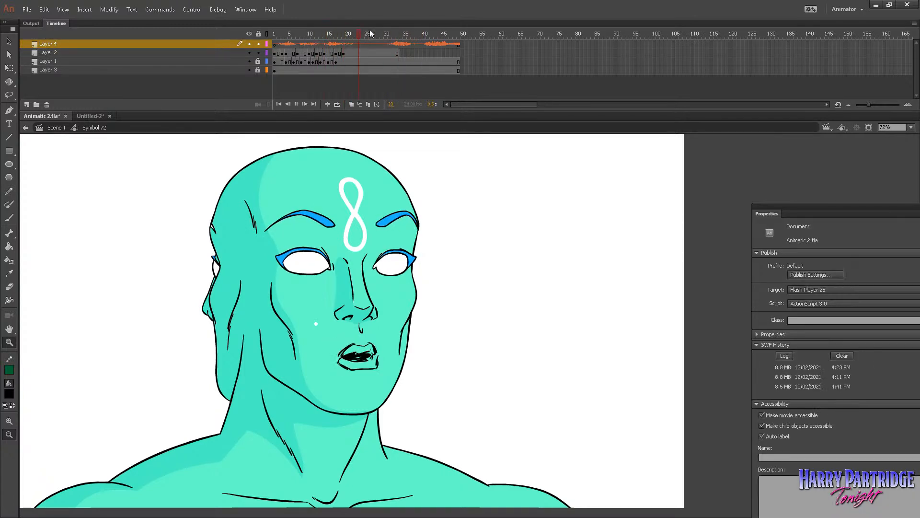
left_click(351, 54)
left_click_drag(334, 269, 433, 397)
right_click(397, 270)
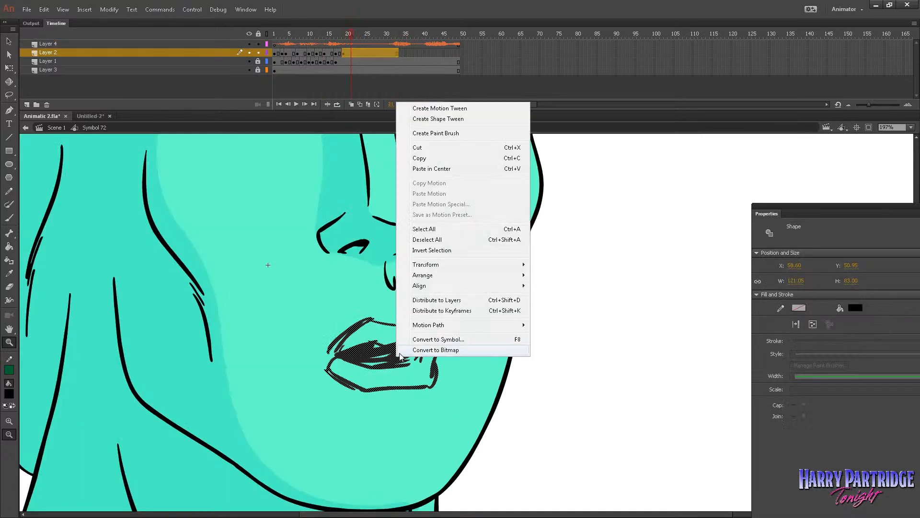
left_click(383, 264)
left_click_drag(437, 314, 446, 308)
left_click(358, 287)
left_click(9, 342)
left_click(436, 296, "alt")
left_click(436, 296, "alt")
left_click_drag(361, 163, 103, 421)
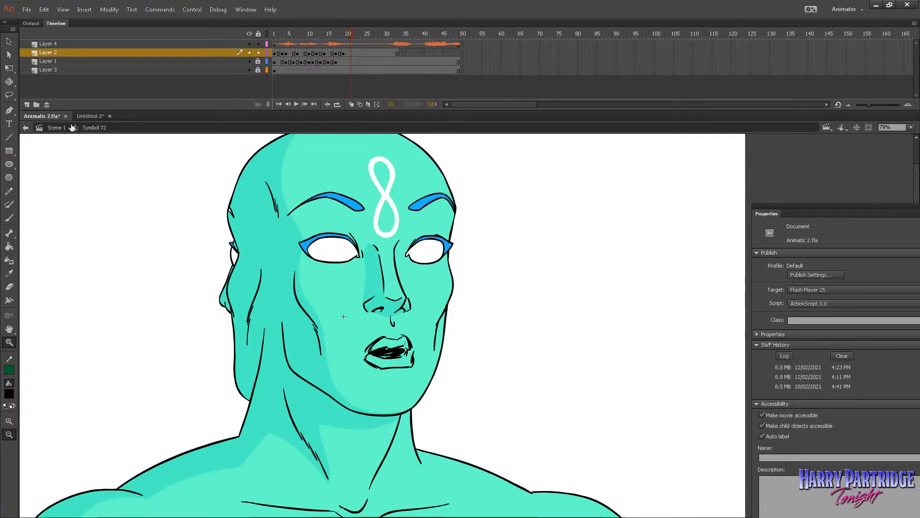
Step: Review the green character's earlier shot around frames 656 to 685 in Scene 1 and reopen the head symbol from around frame 780
left_click(57, 127)
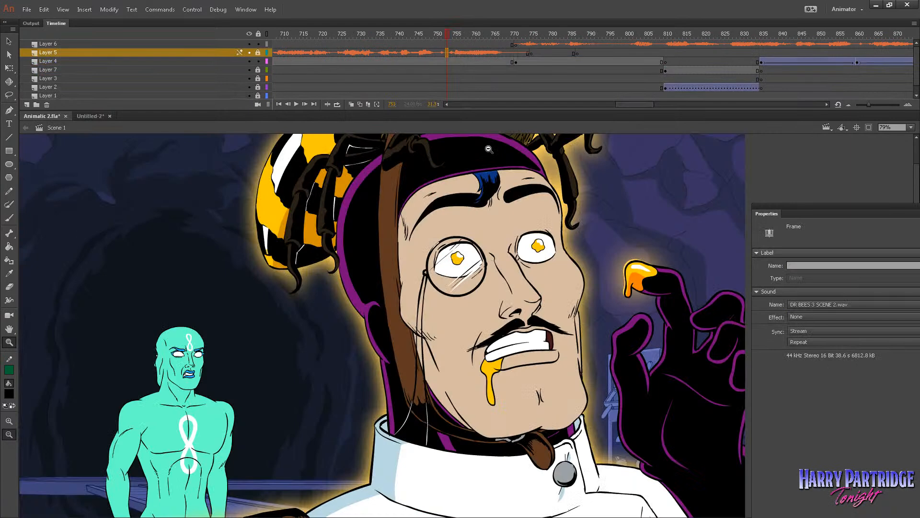
scroll(605, 108, "left", 5)
left_click(498, 30)
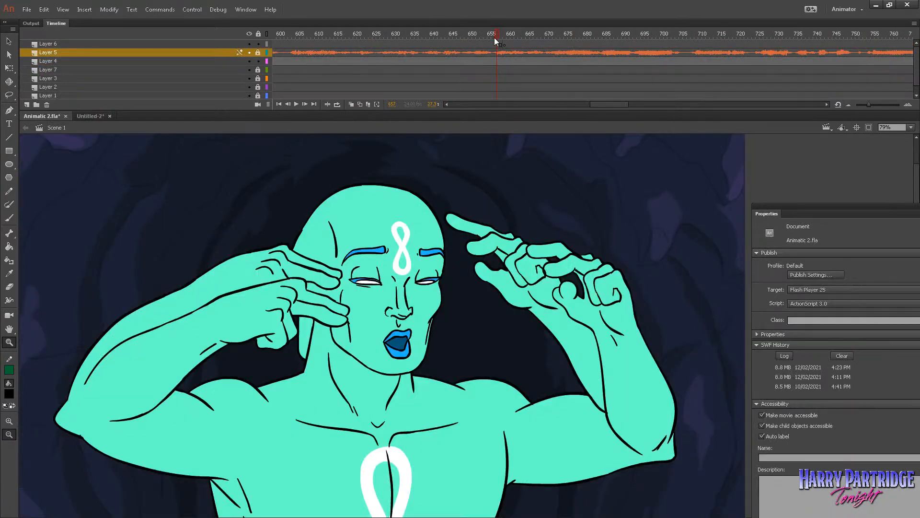
left_click_drag(513, 37, 605, 37)
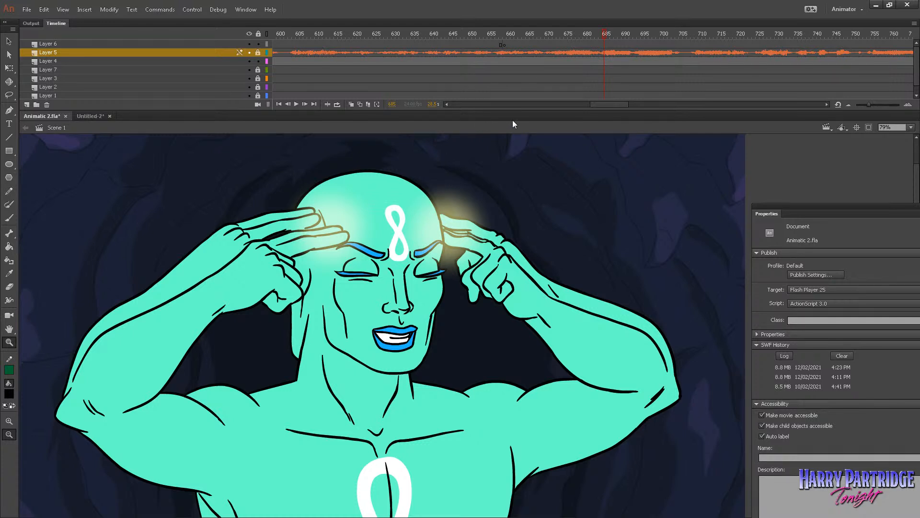
left_click_drag(627, 102, 643, 110)
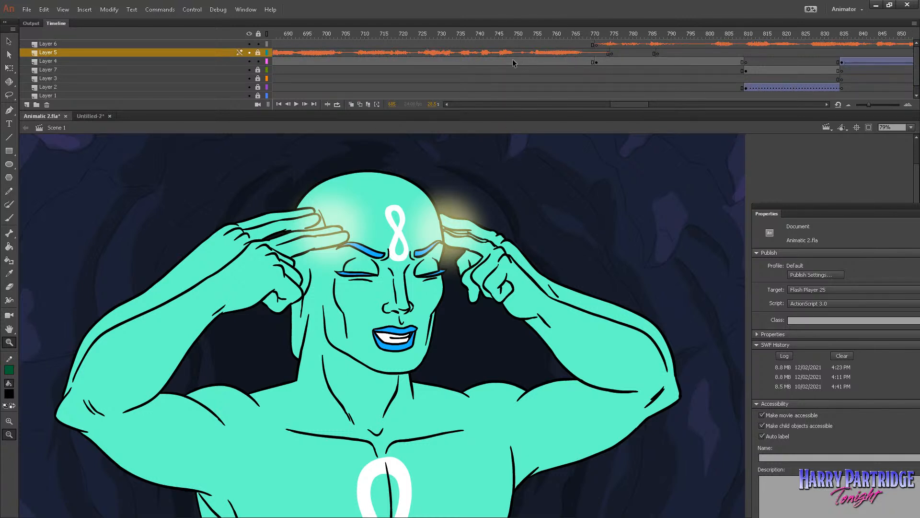
left_click(630, 61)
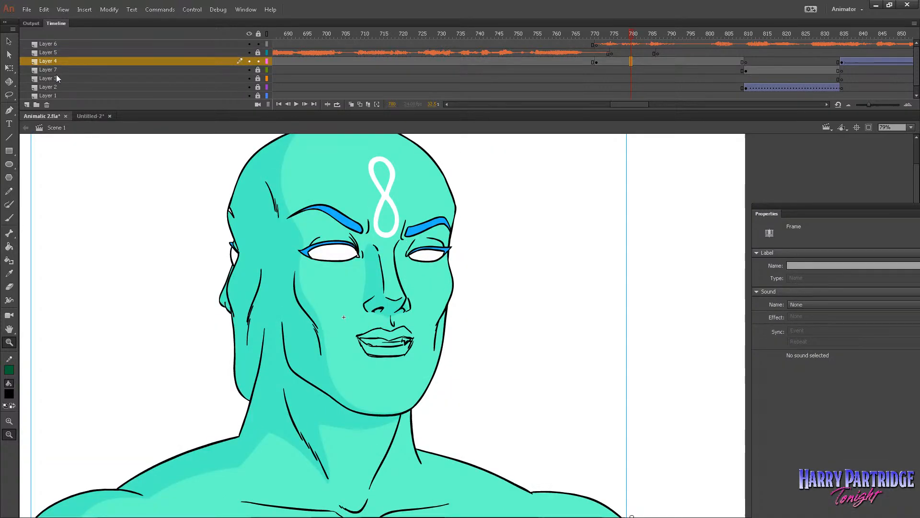
left_click(11, 44)
double_click(357, 177)
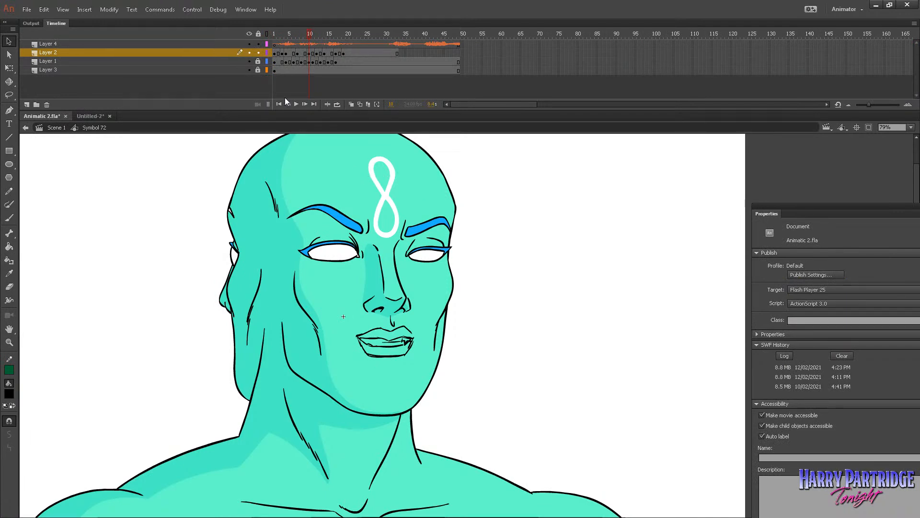
Step: Show only Layer 3 and fill the brow sliver at the head's edge with the blue sampled from the eyelid below it
left_click(249, 34)
left_click(249, 70)
left_click(278, 70)
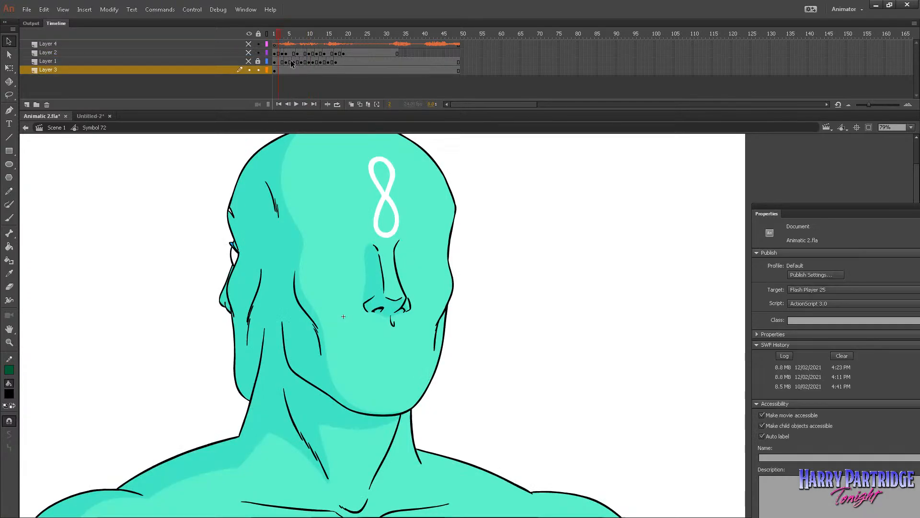
left_click(9, 342)
left_click_drag(216, 175, 450, 294)
left_click(10, 260)
left_click(9, 273)
left_click(146, 342)
left_click(146, 249)
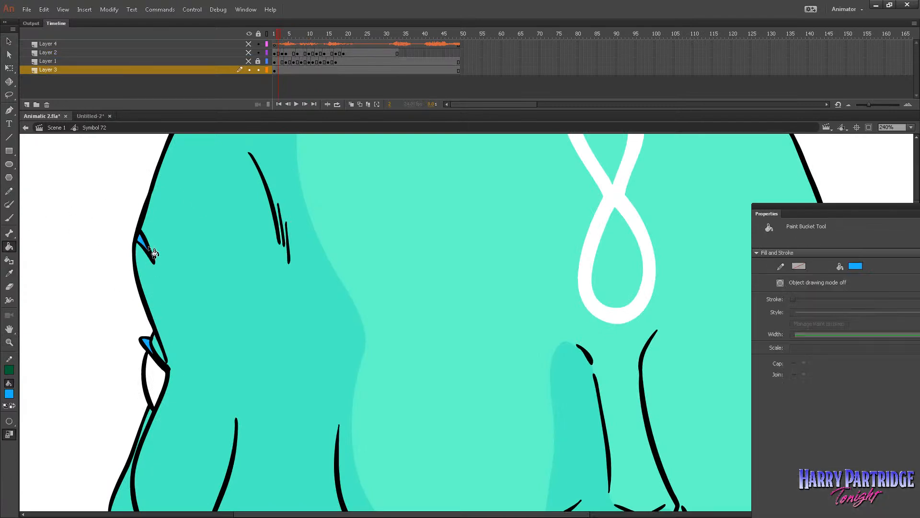
left_click(9, 342)
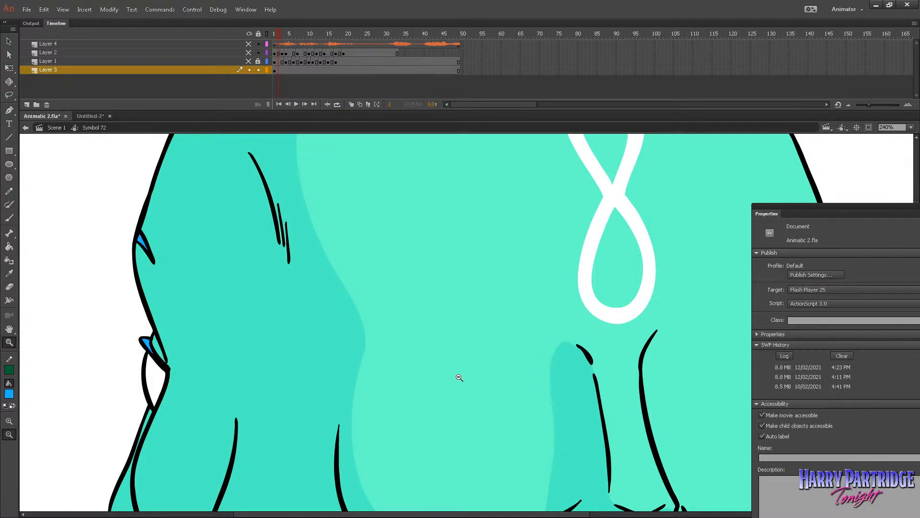
left_click(499, 343, "alt")
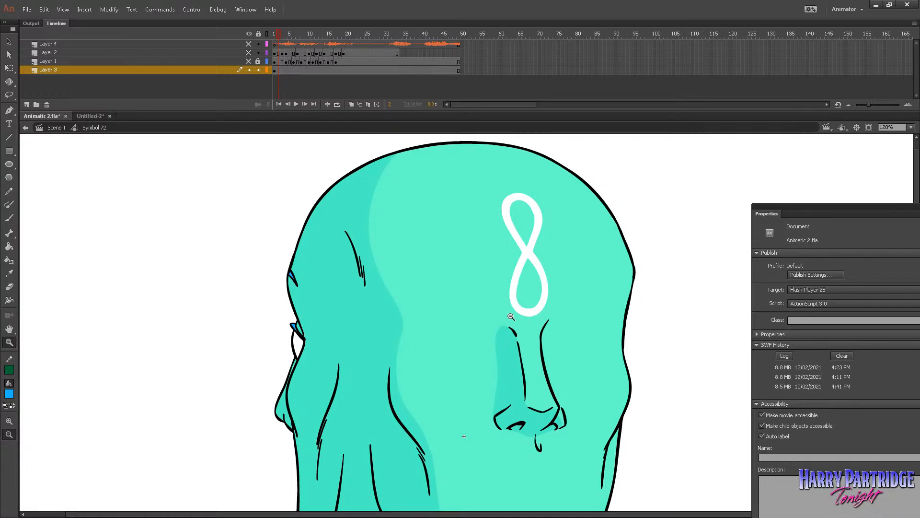
Step: Make Layers 1 and 2 visible again, check the eye drawings on the first frames, and return to frame 1's mouth
left_click(248, 61)
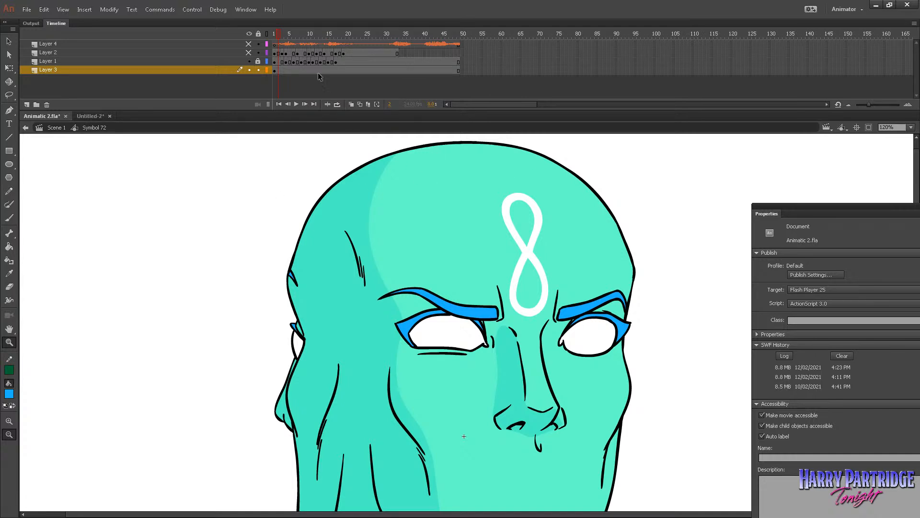
left_click(283, 62)
left_click(283, 53)
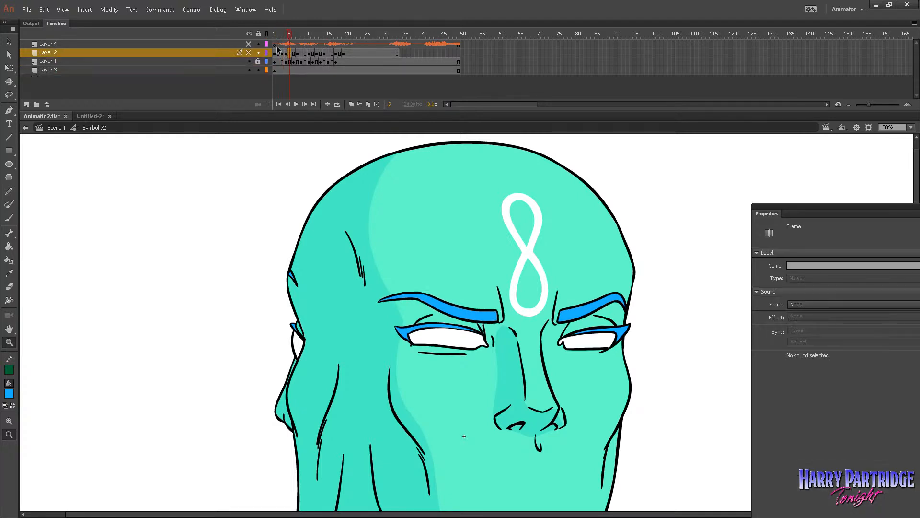
left_click(283, 62)
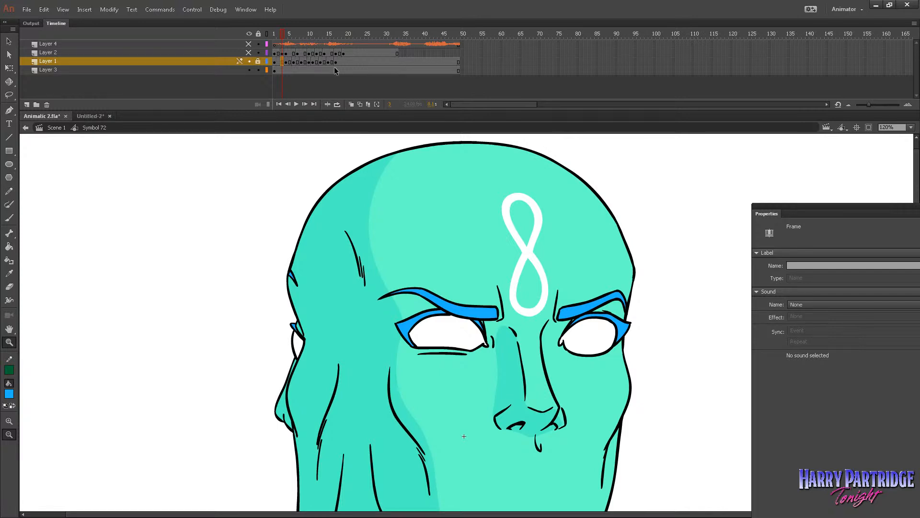
mouse_move(274, 35)
left_mouse_down()
mouse_move(300, 35)
mouse_move(272, 35)
left_mouse_up()
left_click(248, 53)
scroll(499, 258, "down", 3)
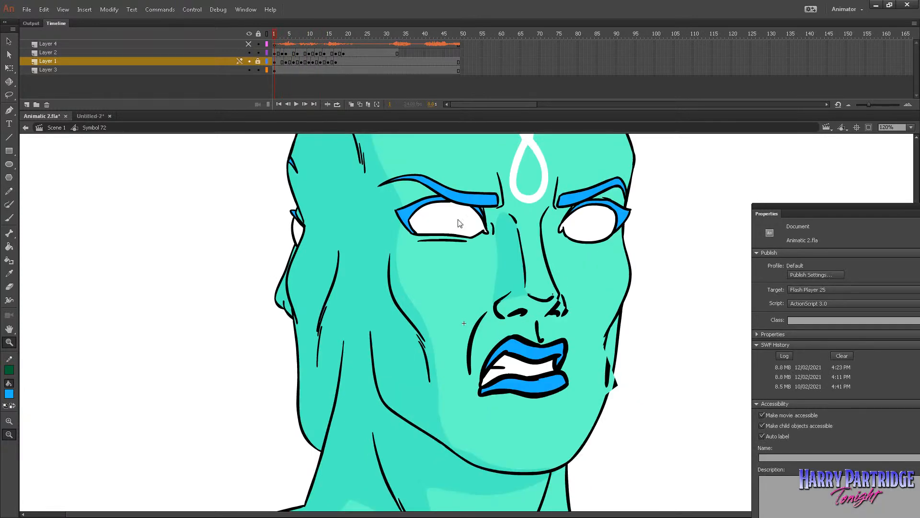
left_click_drag(724, 191, 399, 503)
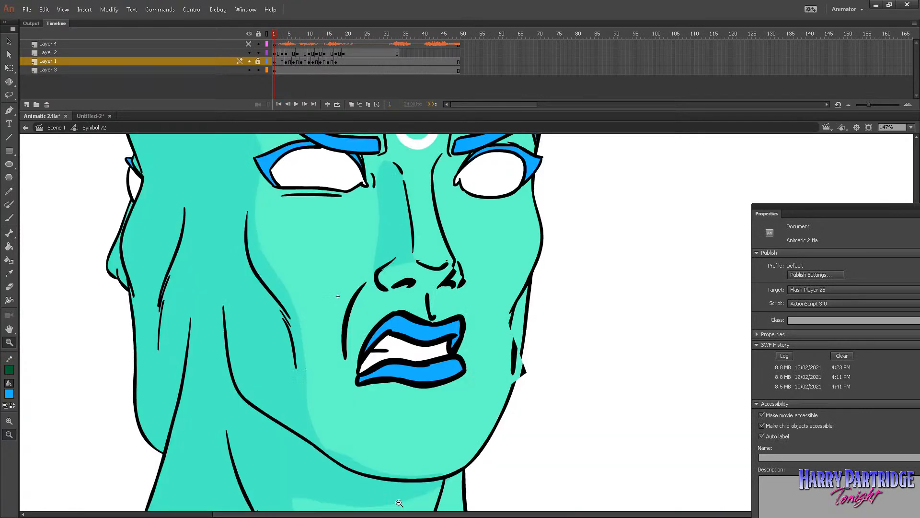
Step: Display Layer 2 as outlines and change its outline color to the darker teal 3AC09C
left_click(266, 52)
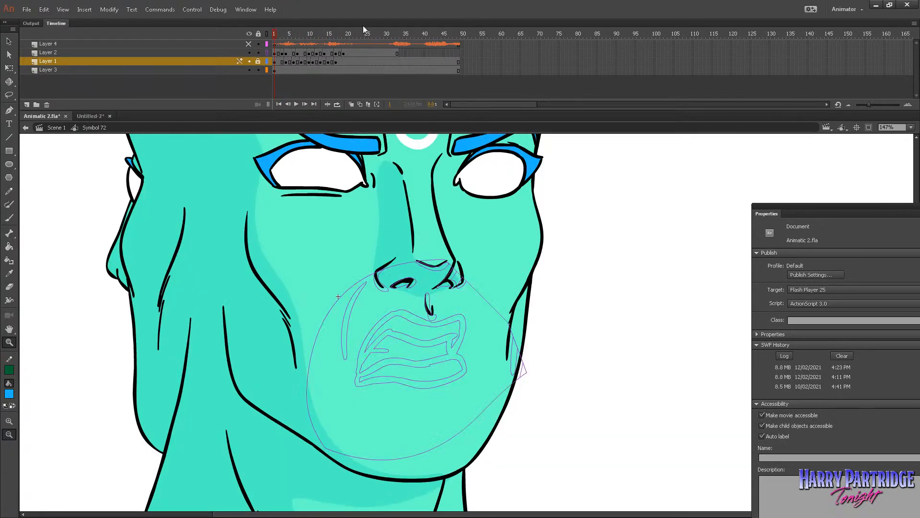
double_click(266, 53)
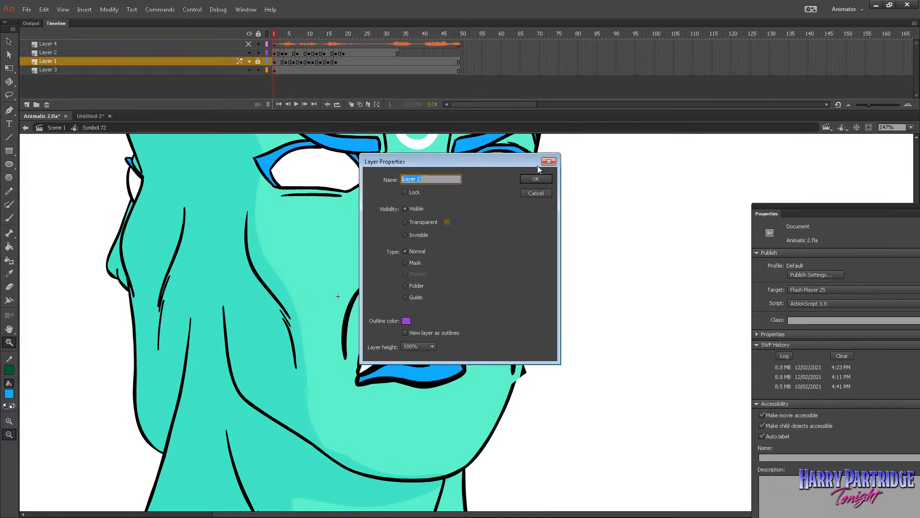
left_click(549, 161)
left_click(267, 53)
double_click(267, 53)
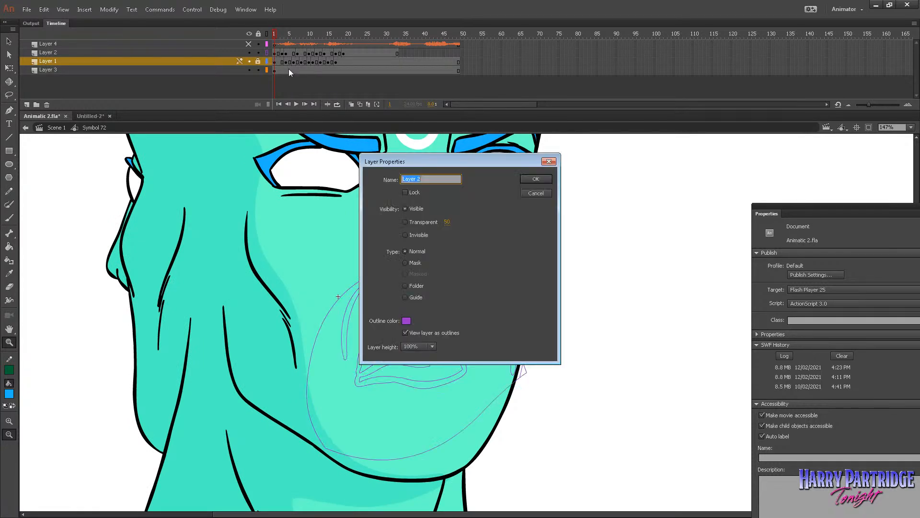
left_click(406, 320)
left_click(301, 378)
left_click(406, 320)
left_click(569, 331)
left_click_drag(562, 281, 563, 275)
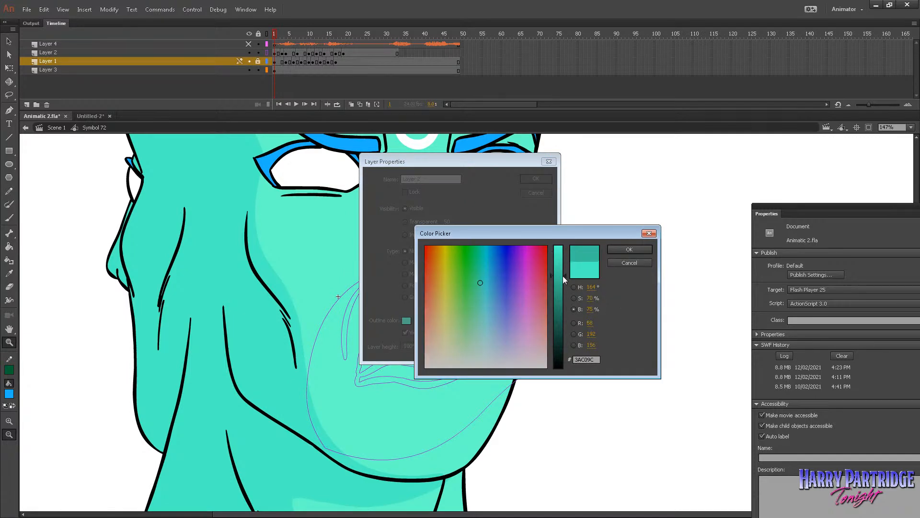
left_click(631, 250)
left_click(536, 179)
Step: Lock Layers 2 and 3 and add a new layer directly above Layer 2
left_click(258, 53)
left_click(258, 69)
left_click(27, 104)
mouse_move(254, 62)
left_mouse_down()
mouse_move(216, 50)
mouse_move(272, 54)
left_mouse_up()
Step: Ink the cheek crease and both lip outlines in black on frame 1 of Layer 5, tracing the rough outline
key("b")
left_click(9, 393)
left_click(54, 316)
left_click(9, 342)
left_click_drag(295, 192, 640, 437)
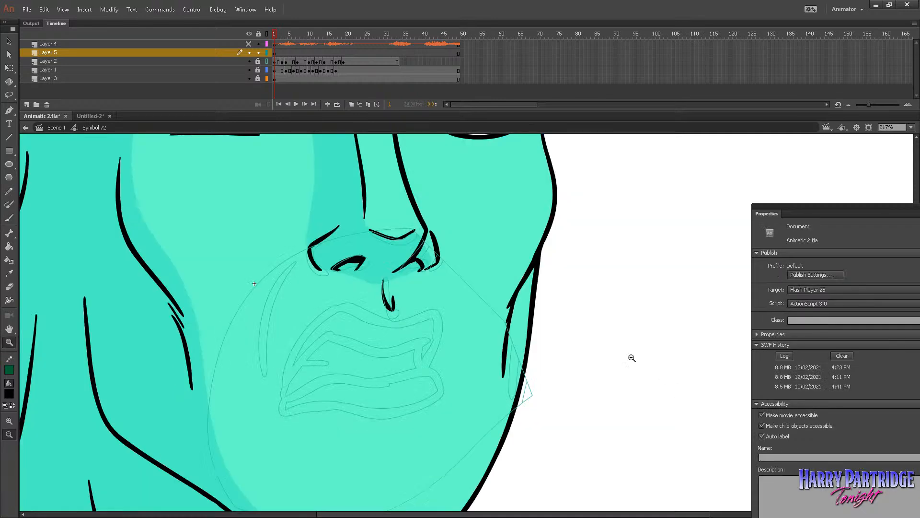
key("b")
mouse_move(292, 266)
left_mouse_down()
mouse_move(267, 317)
mouse_move(267, 294)
mouse_move(263, 377)
left_mouse_up()
key("ctrl+z")
key("ctrl+z")
left_click(9, 462)
left_click(34, 391)
mouse_move(294, 263)
left_mouse_down()
mouse_move(262, 314)
mouse_move(263, 385)
mouse_move(326, 307)
mouse_move(347, 302)
left_mouse_up()
key("ctrl+z")
mouse_move(286, 385)
left_mouse_down()
mouse_move(308, 331)
mouse_move(334, 309)
mouse_move(408, 319)
mouse_move(395, 321)
mouse_move(416, 309)
mouse_move(435, 315)
mouse_move(302, 358)
mouse_move(340, 335)
mouse_move(398, 344)
mouse_move(422, 359)
mouse_move(435, 341)
left_mouse_up()
mouse_move(285, 386)
left_mouse_down()
mouse_move(280, 404)
mouse_move(322, 378)
mouse_move(430, 372)
mouse_move(438, 394)
mouse_move(397, 408)
mouse_move(280, 408)
left_mouse_up()
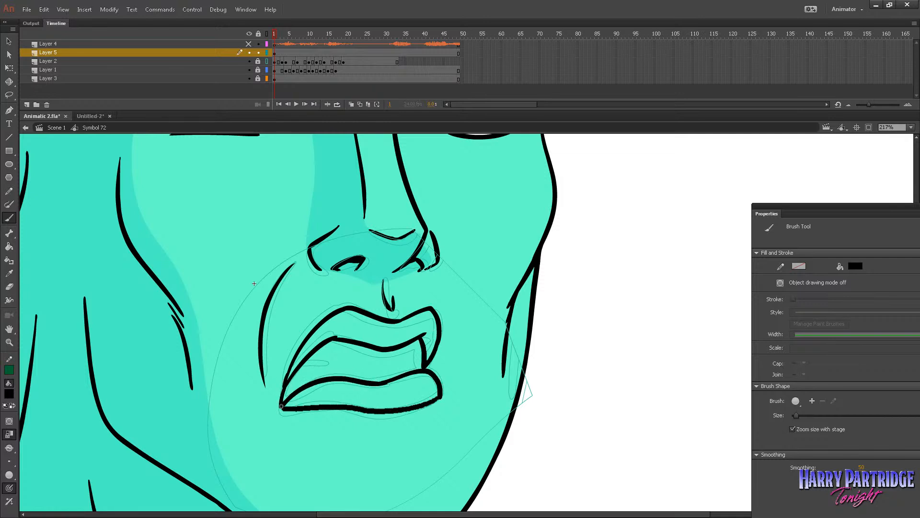
Step: Ink the teeth lines inside the open mouth on frame 1 of Layer 5
mouse_move(413, 342)
left_mouse_down()
mouse_move(409, 358)
mouse_move(417, 362)
left_mouse_up()
left_click_drag(306, 363, 343, 364)
left_click_drag(413, 360, 419, 368)
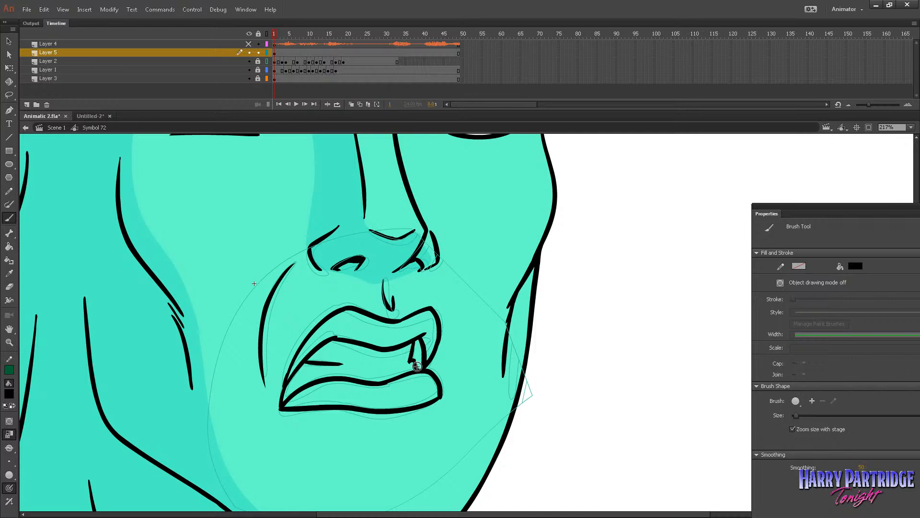
Step: Insert a blank keyframe at frame 3 of Layer 5 and compare it with the preceding inked frame
left_click(282, 53)
right_click(282, 53)
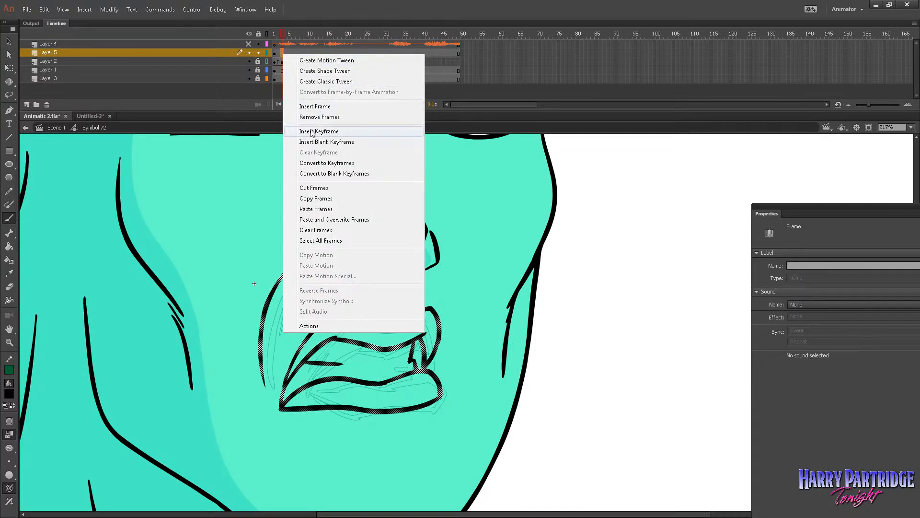
left_click(326, 138)
key("comma")
key("period")
key("comma")
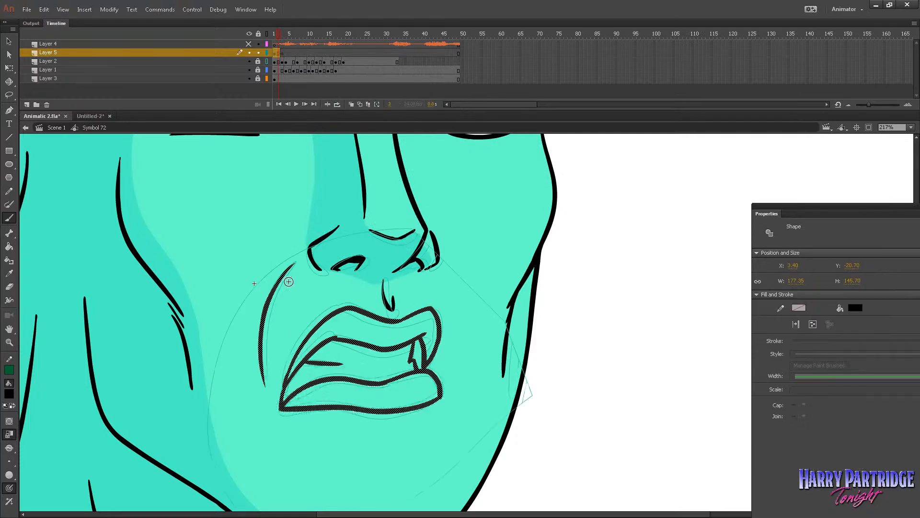
key("period")
Step: Ink the cheek crease and the upper lip outline on frame 3 of Layer 5, comparing with the previous frame
mouse_move(292, 276)
left_mouse_down()
mouse_move(274, 386)
mouse_move(320, 360)
mouse_move(359, 320)
mouse_move(394, 331)
mouse_move(418, 316)
mouse_move(431, 372)
left_mouse_up()
key("comma")
key("period")
key("comma")
key("period")
key("comma")
key("period")
Step: Ink the inner edge of the mouth opening and the upper teeth line on frame 3 of Layer 5
mouse_move(309, 391)
left_mouse_down()
mouse_move(360, 351)
mouse_move(426, 340)
mouse_move(431, 374)
mouse_move(409, 363)
left_mouse_up()
key("comma")
key("period")
key("comma")
key("period")
key("comma")
key("period")
left_click_drag(338, 365, 399, 364)
key("comma")
key("period")
Step: Ink the lower lip on frame 3 of Layer 5, flipping against the previous frame for consistency
mouse_move(308, 393)
left_mouse_down()
mouse_move(410, 391)
mouse_move(385, 389)
mouse_move(425, 379)
mouse_move(441, 399)
mouse_move(369, 413)
mouse_move(332, 411)
mouse_move(311, 395)
left_mouse_up()
key("comma")
key("period")
key("comma")
key("period")
key("comma")
key("period")
mouse_move(386, 389)
left_mouse_down()
mouse_move(439, 377)
mouse_move(445, 394)
mouse_move(380, 413)
mouse_move(306, 395)
left_mouse_up()
key("comma")
key("period")
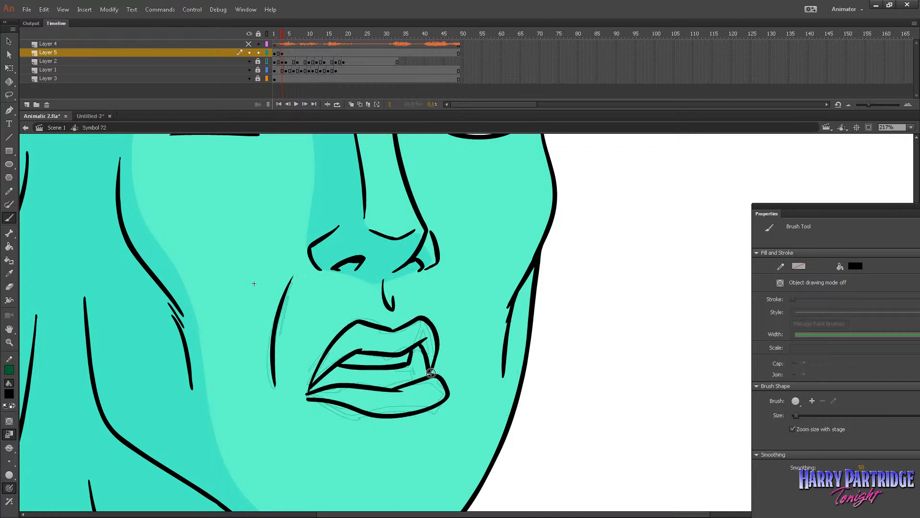
Step: Lasso the right end of the lower lip on frame 3 and nudge it into a better position
key("comma")
key("period")
left_click(8, 94)
mouse_move(437, 382)
left_mouse_down()
mouse_move(442, 419)
mouse_move(416, 403)
left_mouse_up()
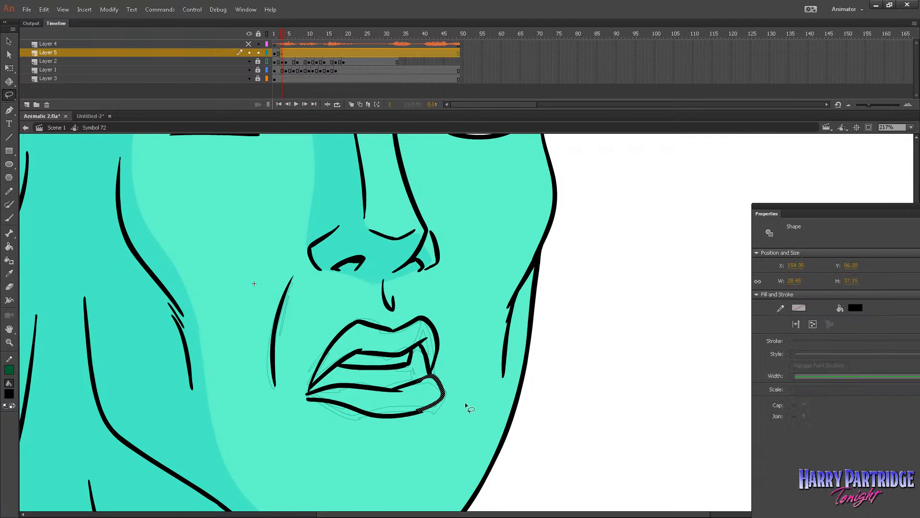
Step: Bring the full brush settings into view and set the brush size to 6
left_click(9, 217)
left_click(9, 461)
left_click(34, 391)
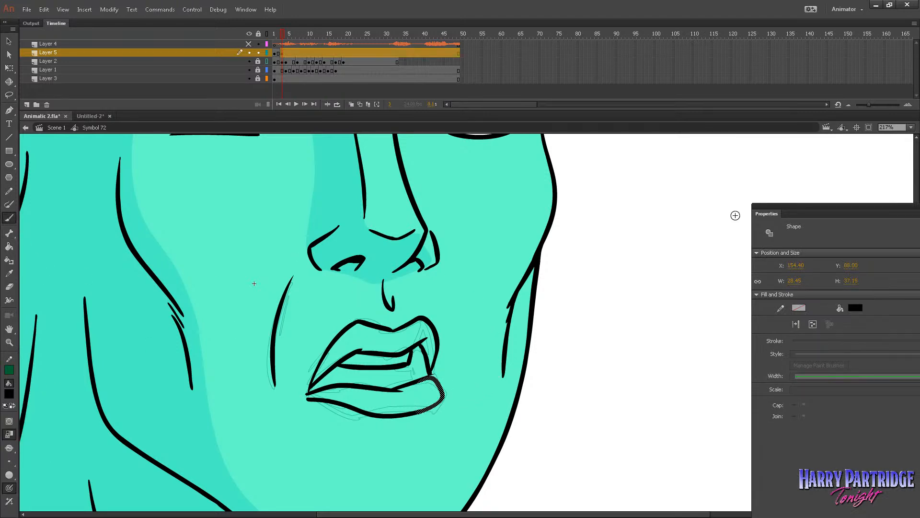
left_click_drag(825, 208, 663, 153)
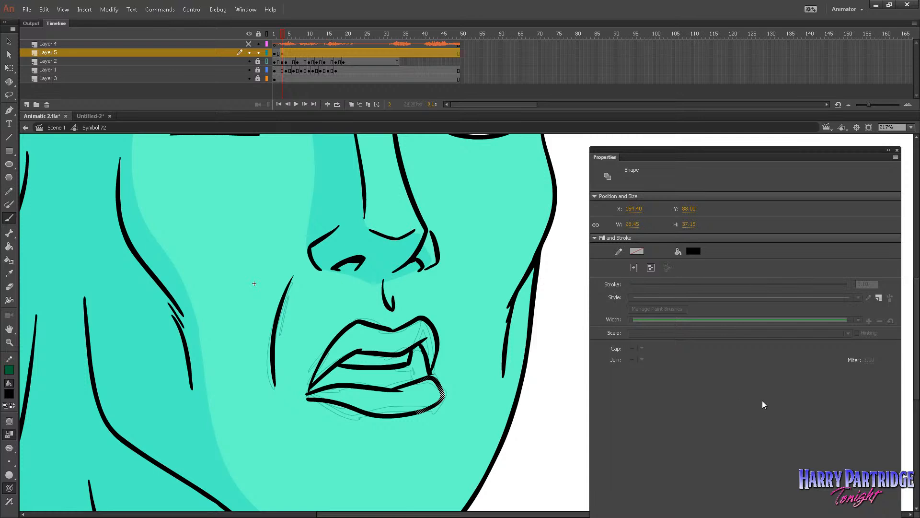
left_click_drag(493, 351, 481, 402)
key("ctrl+z")
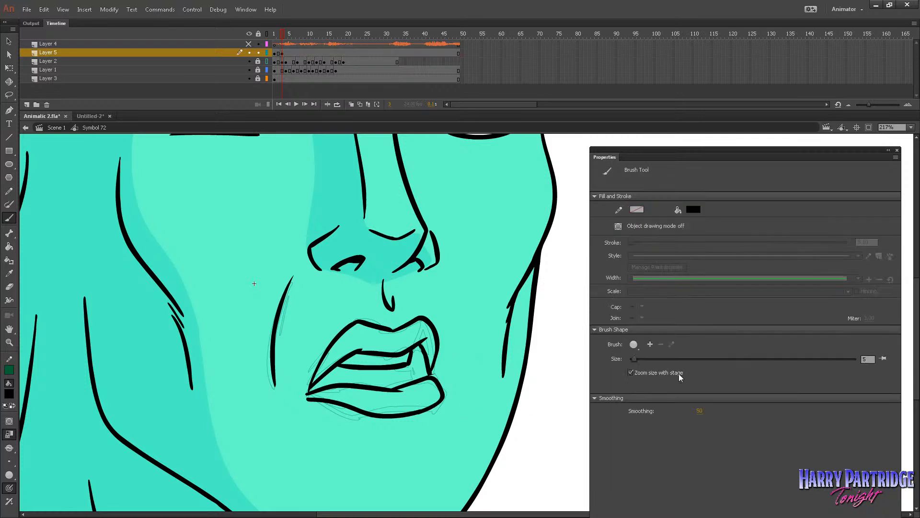
left_click(861, 360)
type("6")
Step: Close the gaps at both corners of the inked mouth on frame 3 with short brush strokes
left_click(283, 54)
key("comma")
key("period")
left_click_drag(433, 378, 431, 369)
key("comma")
key("period")
mouse_move(309, 389)
left_mouse_down()
mouse_move(307, 398)
mouse_move(308, 380)
left_mouse_up()
key("comma")
key("period")
Step: Insert a blank keyframe at frame 4 of Layer 5
right_click(285, 53)
left_click(307, 131)
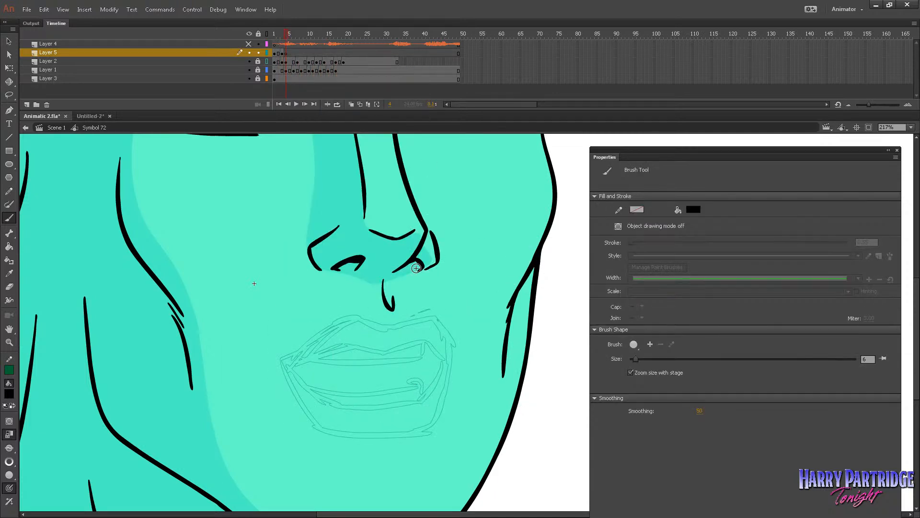
key("period")
mouse_move(283, 364)
left_mouse_down()
mouse_move(342, 319)
mouse_move(397, 326)
mouse_move(387, 327)
mouse_move(448, 328)
left_mouse_up()
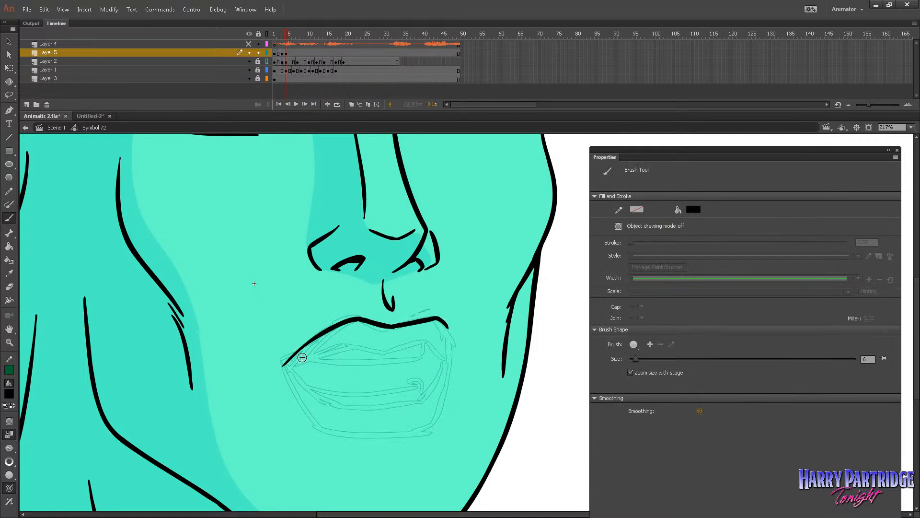
left_click_drag(283, 363, 363, 343)
key("ctrl+z")
key("ctrl+z")
key("ctrl+z")
Step: Ink the upper lip's top outline, right corner and underside on frame 4 of Layer 5, following the rough mouth
mouse_move(283, 360)
left_mouse_down()
mouse_move(361, 322)
mouse_move(282, 356)
mouse_move(342, 323)
mouse_move(433, 315)
left_mouse_up()
key("ctrl+z")
mouse_move(283, 360)
left_mouse_down()
mouse_move(361, 347)
mouse_move(347, 345)
mouse_move(425, 341)
mouse_move(448, 361)
left_mouse_up()
key("ctrl+z")
mouse_move(433, 317)
left_mouse_down()
mouse_move(451, 361)
mouse_move(413, 343)
left_mouse_up()
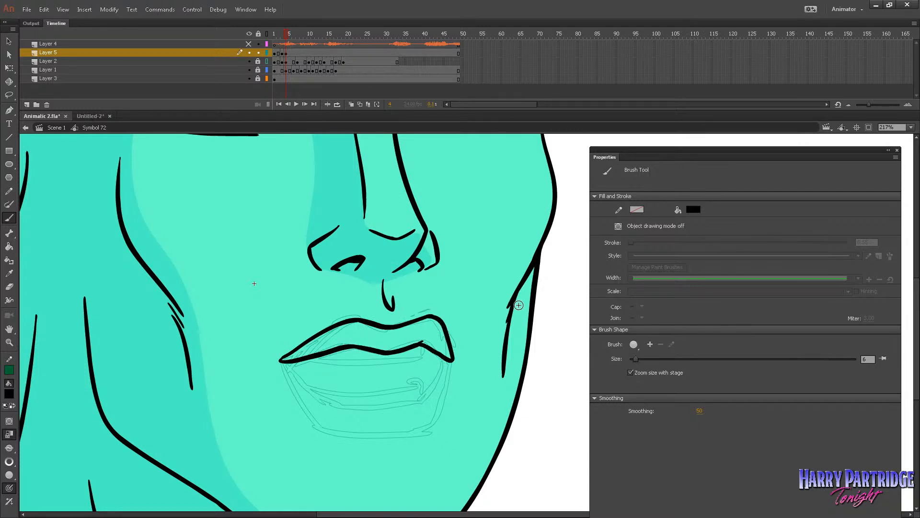
mouse_move(284, 361)
left_mouse_down()
mouse_move(291, 390)
mouse_move(318, 426)
mouse_move(393, 436)
mouse_move(430, 423)
left_mouse_up()
left_click_drag(451, 363, 439, 409)
key("ctrl+z")
key("ctrl+z")
key("ctrl+z")
Step: Ink the lower lip's outer outline and inner edge on frame 4 from corner to corner
mouse_move(285, 364)
left_mouse_down()
mouse_move(319, 426)
mouse_move(365, 436)
mouse_move(426, 427)
left_mouse_up()
key(".")
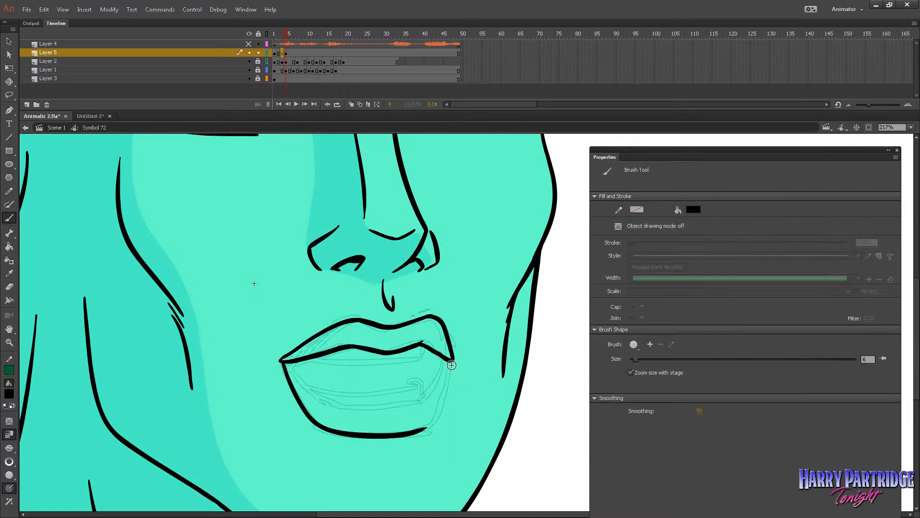
left_click_drag(450, 363, 425, 427)
mouse_move(288, 365)
left_mouse_down()
mouse_move(346, 403)
mouse_move(422, 394)
mouse_move(444, 361)
mouse_move(424, 389)
mouse_move(348, 432)
mouse_move(447, 424)
left_mouse_up()
key("ctrl+z")
key(".")
Step: Lasso the right half of the lower lip's outer outline on frame 4 and adjust its fit with Free Transform
key("l")
right_click(445, 421)
mouse_move(460, 318)
left_click(413, 322)
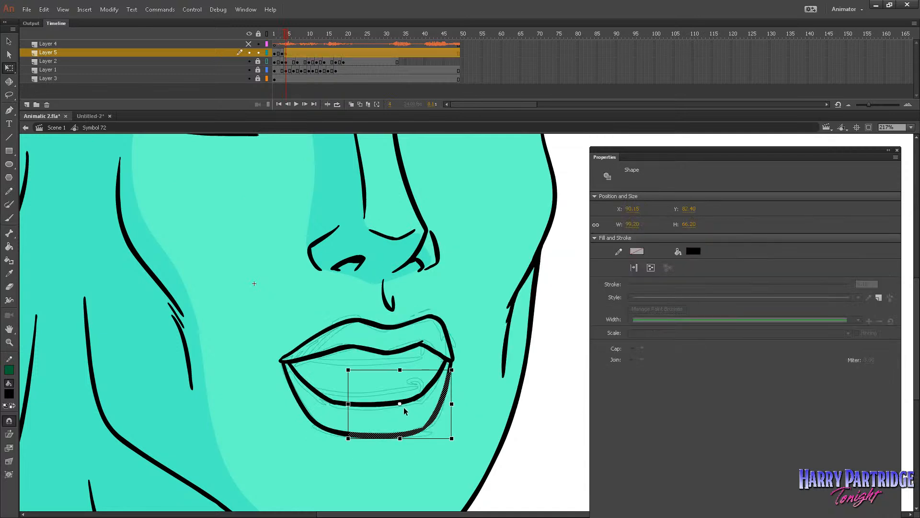
left_click_drag(452, 387, 452, 402)
left_click(498, 351)
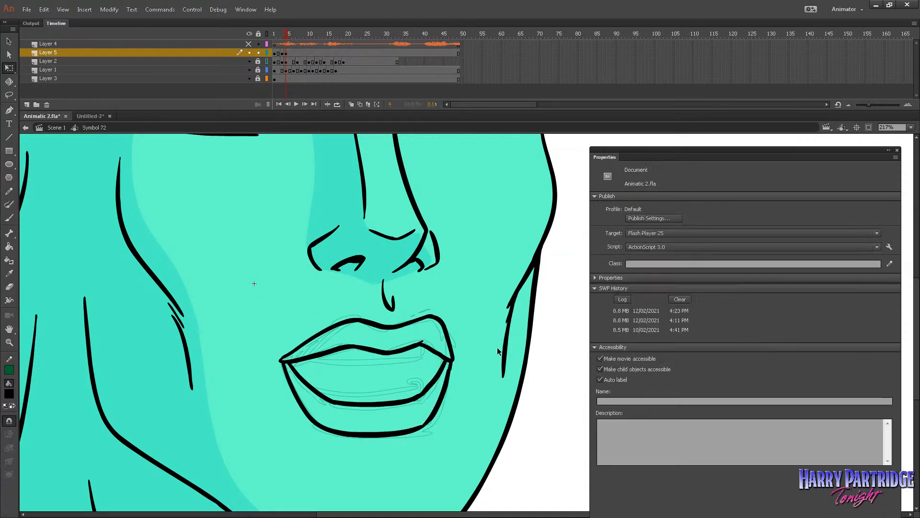
Step: Ink the edges of the upper and lower teeth inside the mouth on frame 4 with the Brush tool
key("b")
key(".")
mouse_move(307, 359)
left_mouse_down()
mouse_move(384, 364)
mouse_move(430, 352)
left_mouse_up()
key("comma")
key("period")
key("comma")
key("period")
left_click_drag(309, 388, 421, 387)
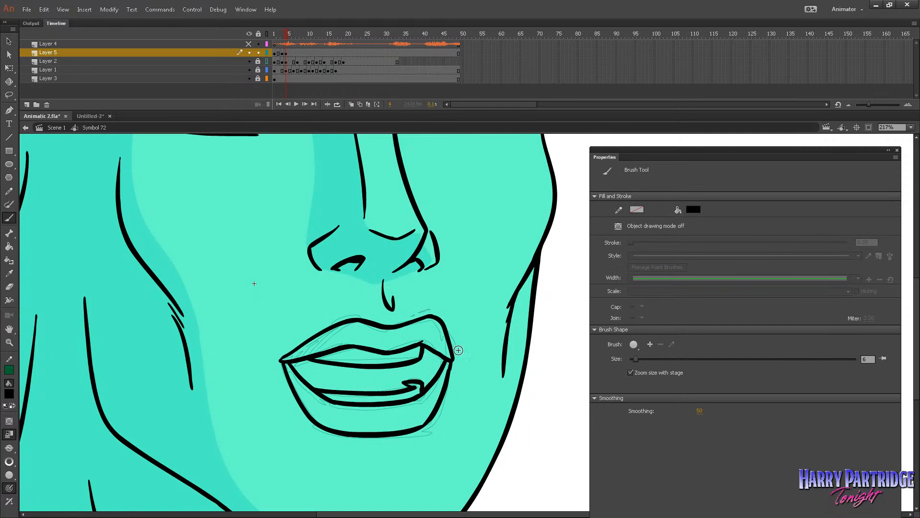
Step: Insert a blank keyframe at frame 7 of Layer 5
right_click(291, 54)
left_click(331, 130)
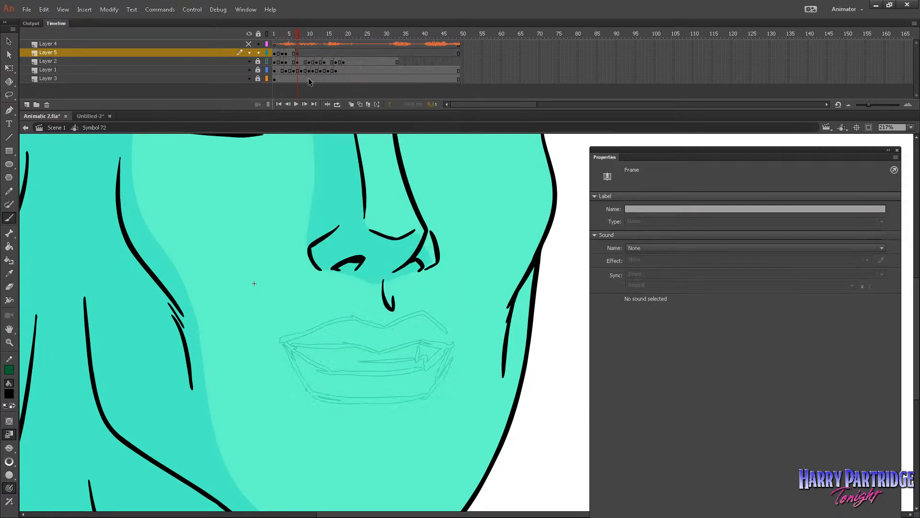
key("period")
mouse_move(281, 338)
left_mouse_down()
mouse_move(345, 316)
mouse_move(387, 326)
mouse_move(431, 315)
left_mouse_up()
key("comma")
key("period")
key("ctrl+z")
key("comma")
key("period")
key("comma")
key("period")
key("ctrl+z")
Step: Ink the upper lip's top outline and most of its underside on frame 7, comparing it with the previous drawing
left_click_drag(285, 338, 392, 350)
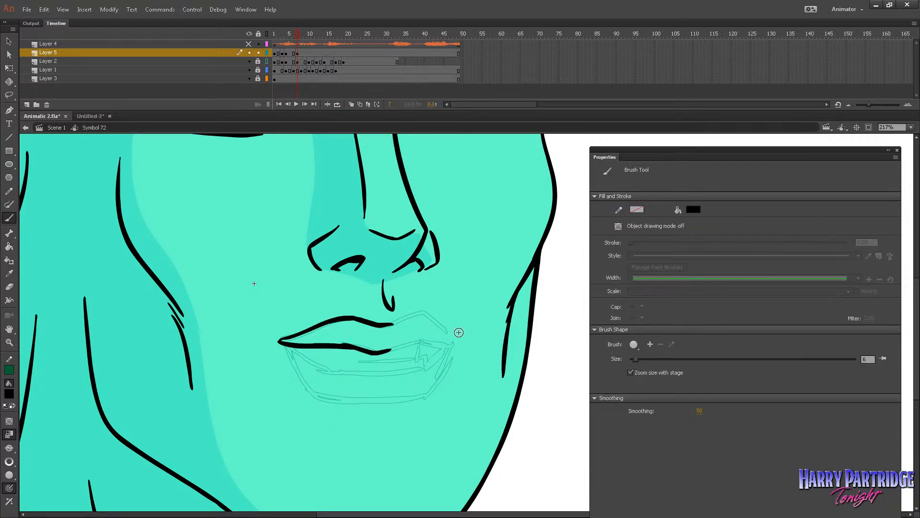
key("ctrl+z")
mouse_move(342, 344)
left_mouse_down()
mouse_move(382, 349)
mouse_move(387, 321)
mouse_move(412, 314)
mouse_move(450, 336)
left_mouse_up()
key("comma")
key("period")
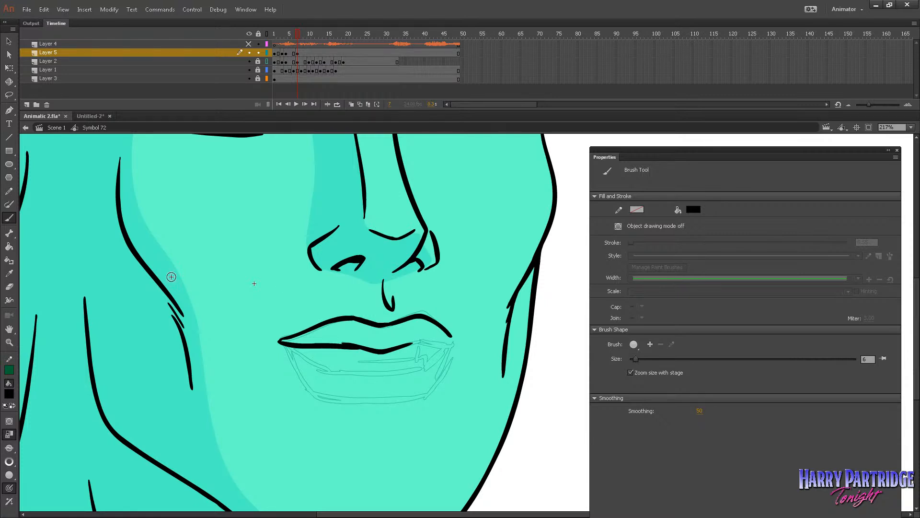
left_click(10, 287)
key("comma")
key("ctrl+a")
key("period")
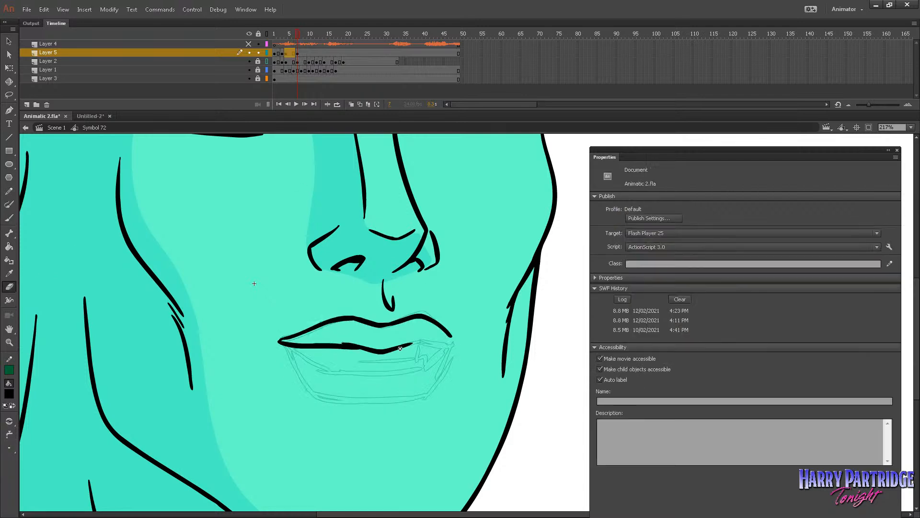
left_click(9, 218)
key("comma")
key("period")
mouse_move(410, 342)
left_mouse_down()
mouse_move(454, 342)
mouse_move(447, 332)
mouse_move(450, 341)
mouse_move(410, 341)
left_mouse_up()
key("ctrl+z")
Step: Carry the upper lip's underside into the right corner and ink the outer lower lip on frame 7, checking neighbouring frames
key("comma")
key("comma")
key("period")
key("comma")
key("period")
key("period")
key("comma")
key("period")
mouse_move(284, 345)
left_mouse_down()
mouse_move(316, 396)
mouse_move(376, 404)
mouse_move(434, 384)
left_mouse_up()
key("comma")
key("comma")
mouse_move(448, 350)
left_mouse_down()
mouse_move(433, 371)
mouse_move(396, 392)
left_mouse_up()
key("period")
key("period")
Step: Ink the lower lip's inner edge and the jagged tooth marks near the right mouth corner on frame 7
mouse_move(291, 345)
left_mouse_down()
mouse_move(331, 370)
mouse_move(369, 374)
mouse_move(436, 359)
mouse_move(420, 349)
mouse_move(425, 358)
left_mouse_up()
key("comma")
key("period")
key("comma")
key("period")
key("comma")
key("period")
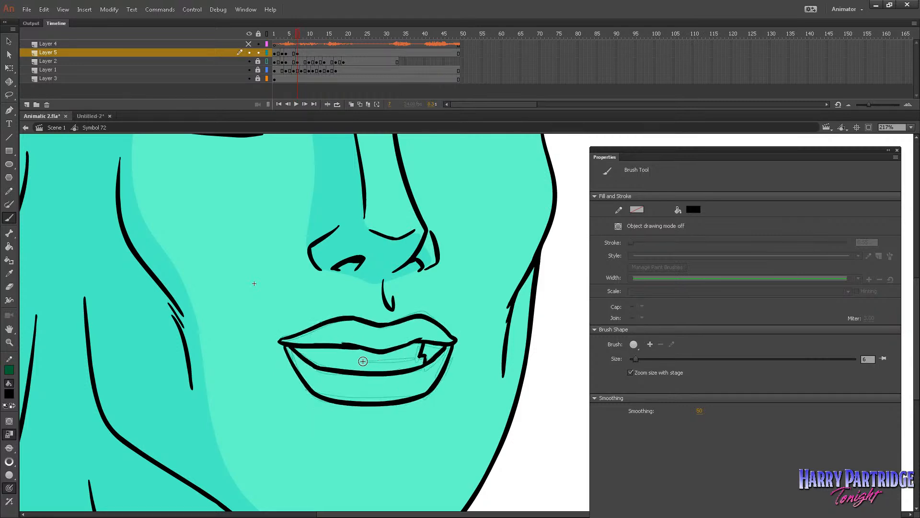
Step: Add the teeth's edge line inside the mouth on frame 7 and check it against the previous frame
key("comma")
key("period")
left_click_drag(349, 361, 419, 358)
key("comma")
key("period")
key("comma")
key("period")
Step: Select the whole inked mouth on frame 7 and tilt its right side slightly upward with Free Transform
left_click(296, 52)
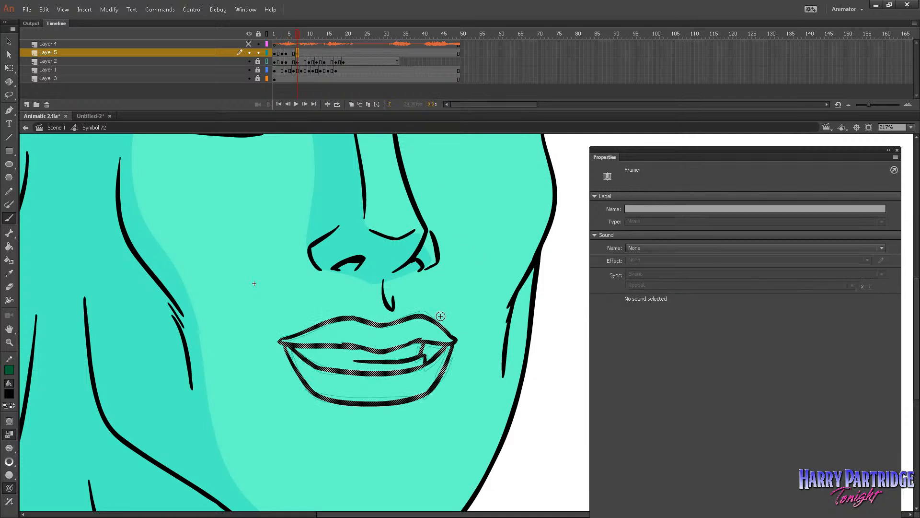
right_click(438, 326)
mouse_move(551, 238)
left_click(417, 238)
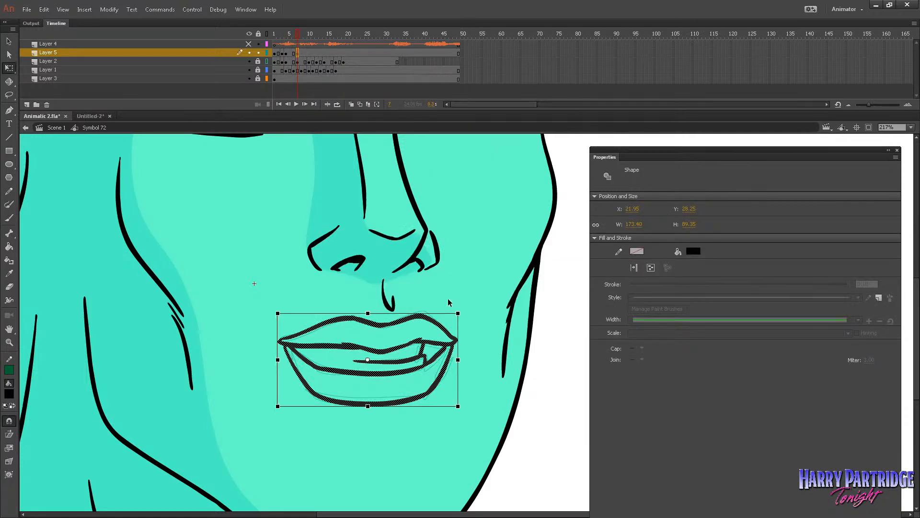
left_click(469, 322)
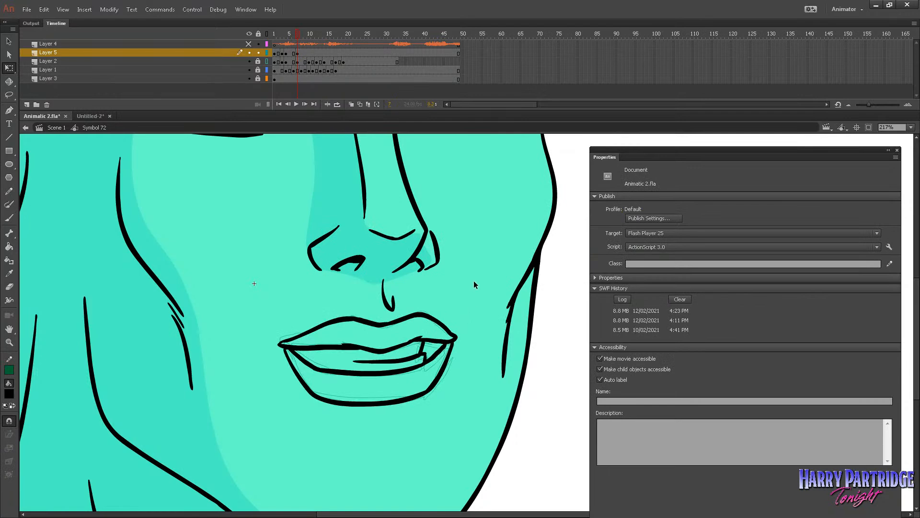
Step: Insert a blank keyframe at frame 10 of Layer 5 and play the mouth animation from near the start
left_click(308, 53)
right_click(308, 53)
left_click(336, 131)
left_click(278, 34)
key("Return")
Step: Check the mouth against the whole face, then select the drawing held over frames 7 to 9 and reduce its tilt with Free Transform
left_click(305, 53)
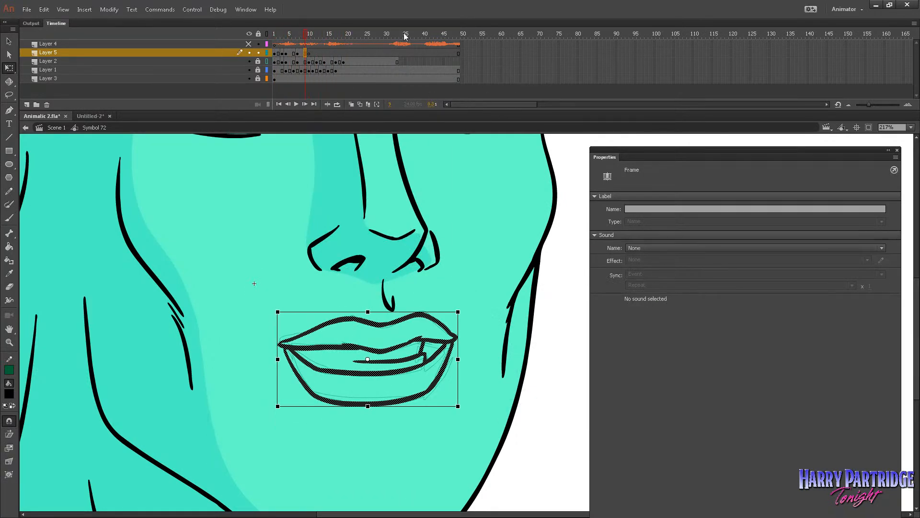
left_click(9, 343)
double_click(476, 352)
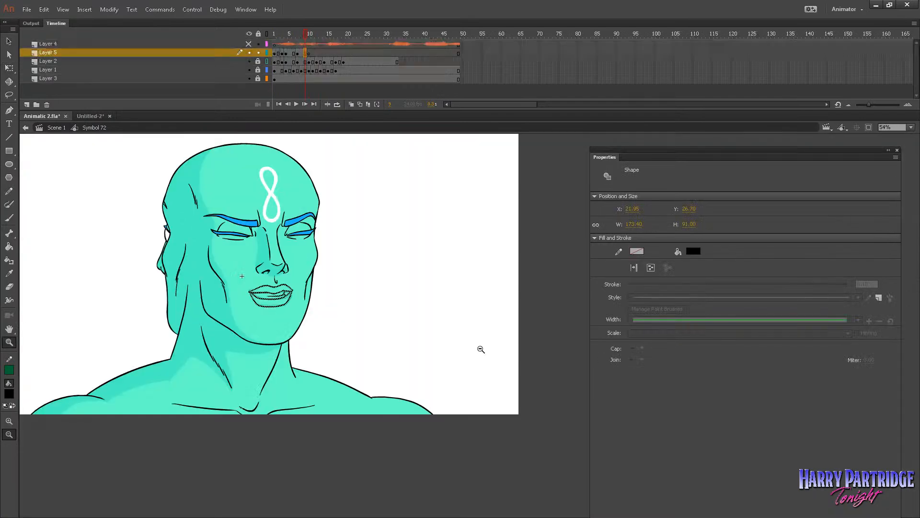
key("comma")
left_click_drag(397, 240, 249, 336)
left_click(301, 53)
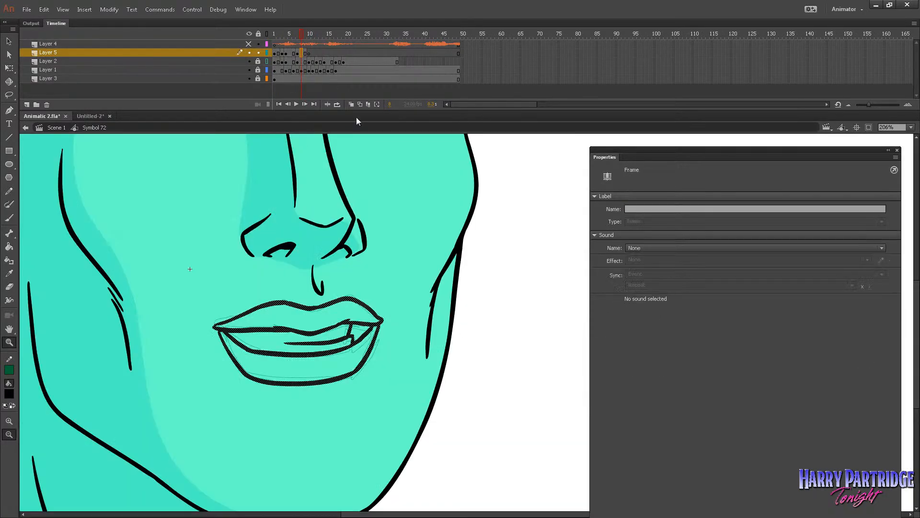
right_click(369, 320)
mouse_move(400, 220)
left_click(278, 220)
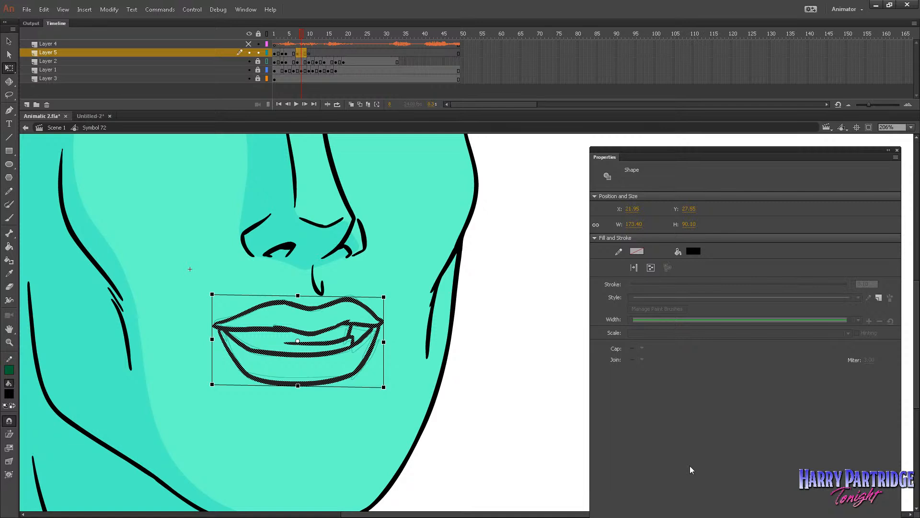
Step: Choose an eraser size and erase the right slope of the upper lip's outline on frame 7
left_click(11, 287)
key("comma")
key("comma")
key("period")
key("comma")
key("period")
left_click(9, 447)
left_click(26, 408)
left_click_drag(339, 305, 361, 308)
key("comma")
key("period")
Step: Redraw the upper lip's right slope down to the mouth corner on frame 7 and compare it with adjacent frames
left_click(9, 217)
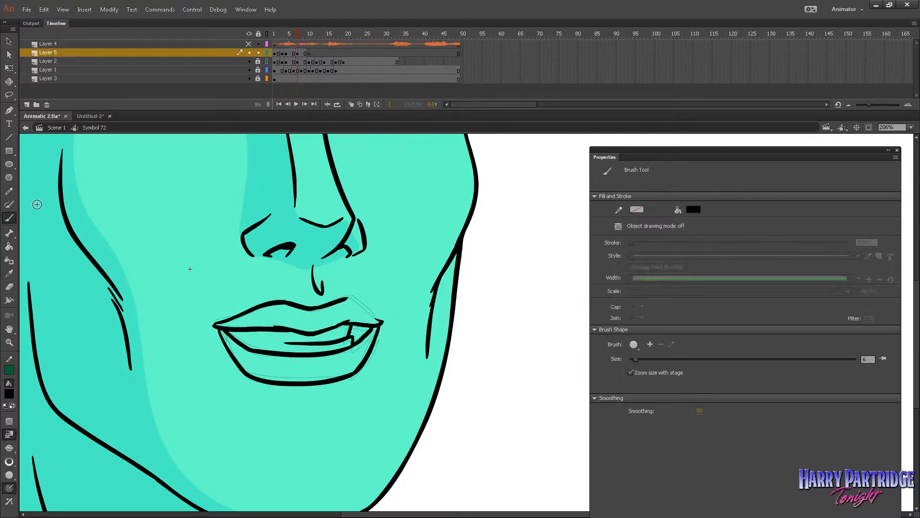
left_click_drag(370, 310, 382, 322)
key("comma")
key("period")
key("period")
key("comma")
key("period")
key("comma")
key("period")
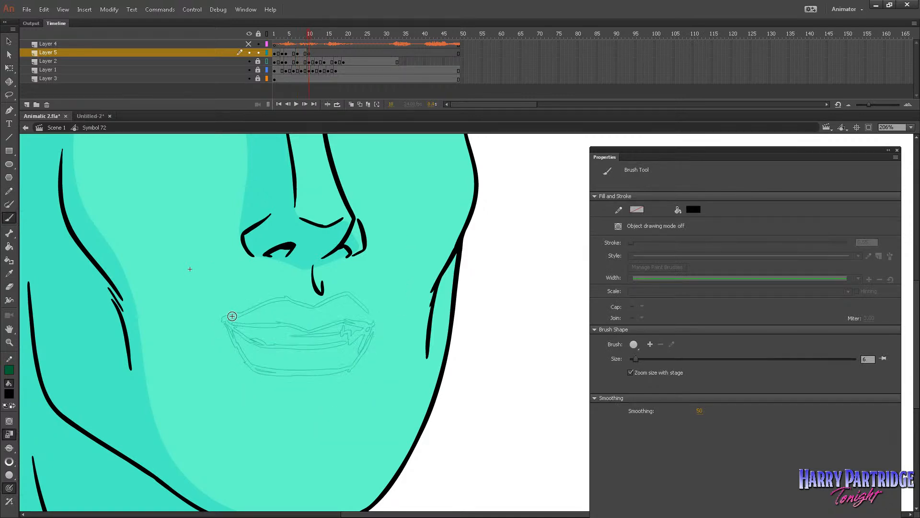
Step: Ink the left part of the upper lip's top outline and its underside on frame 10
left_click_drag(223, 320, 290, 300)
key("comma")
key("period")
left_click_drag(223, 321, 346, 322)
key("comma")
key("period")
key("comma")
key("period")
key("ctrl+z")
mouse_move(279, 325)
left_mouse_down()
mouse_move(319, 329)
mouse_move(343, 320)
left_mouse_up()
Step: Ink the right part of the upper lip's outline down to the mouth corner on frame 10
mouse_move(286, 300)
left_mouse_down()
mouse_move(347, 296)
mouse_move(365, 309)
mouse_move(355, 321)
mouse_move(376, 322)
left_mouse_up()
key("comma")
key("period")
key("ctrl+z")
mouse_move(314, 304)
left_mouse_down()
mouse_move(353, 298)
mouse_move(376, 320)
left_mouse_up()
key("comma")
key("period")
Step: Ink the lower lip's outer outline and inner edge on frame 10, comparing them with the previous drawing
mouse_move(235, 346)
left_mouse_down()
mouse_move(259, 368)
mouse_move(355, 363)
mouse_move(344, 370)
mouse_move(368, 326)
left_mouse_up()
key("comma")
key("period")
mouse_move(235, 325)
left_mouse_down()
mouse_move(265, 347)
mouse_move(299, 348)
mouse_move(357, 338)
mouse_move(348, 342)
mouse_move(372, 324)
mouse_move(366, 341)
mouse_move(345, 333)
left_mouse_up()
key("ctrl+z")
key("comma")
key("period")
key("comma")
key("period")
key("comma")
key("period")
Step: Add the teeth's edge line inside the mouth on frame 10
mouse_move(288, 340)
left_mouse_down()
mouse_move(355, 329)
mouse_move(349, 339)
left_mouse_up()
key("comma")
key("period")
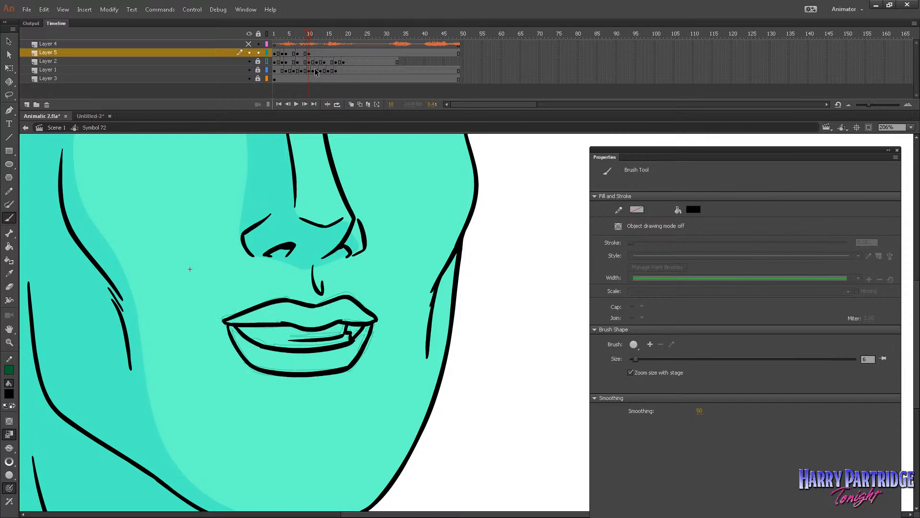
Step: Copy the frame 5 mouth drawing on Layer 5 to frame 12 and ink the tooth dividing lines inside the mouth
right_click(315, 54)
left_click(347, 142)
left_click(301, 55)
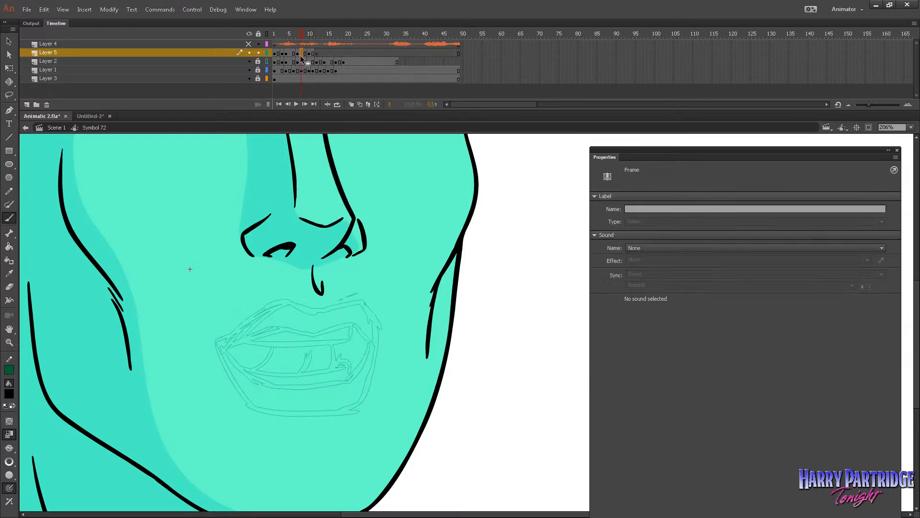
left_click(290, 54)
right_click(290, 54)
left_click(319, 200)
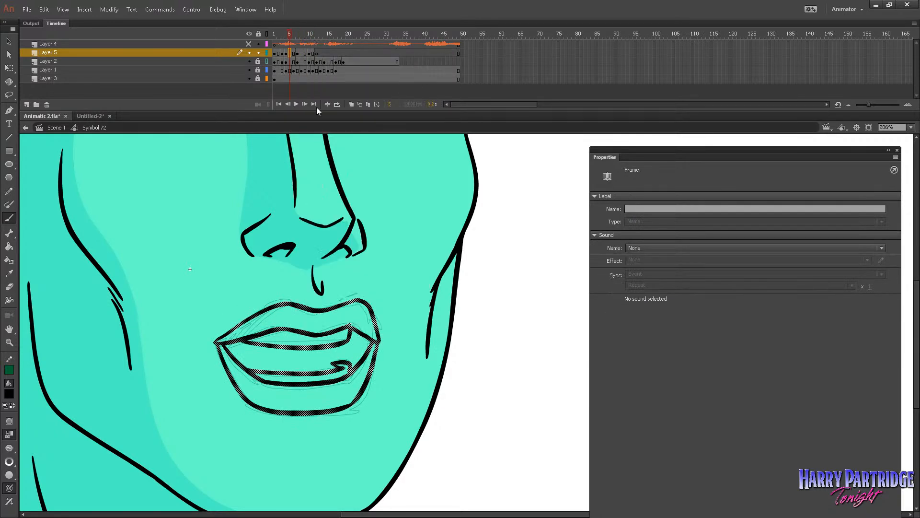
right_click(315, 53)
right_click(315, 53)
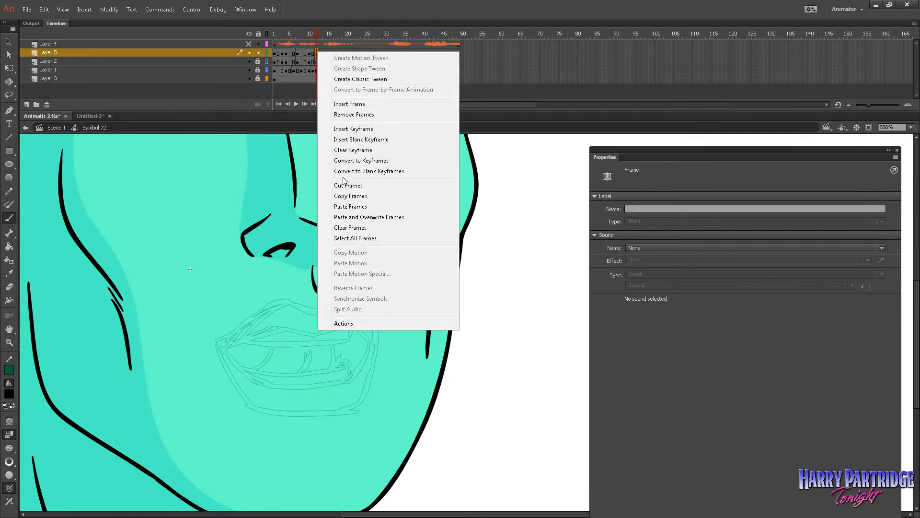
left_click(350, 206)
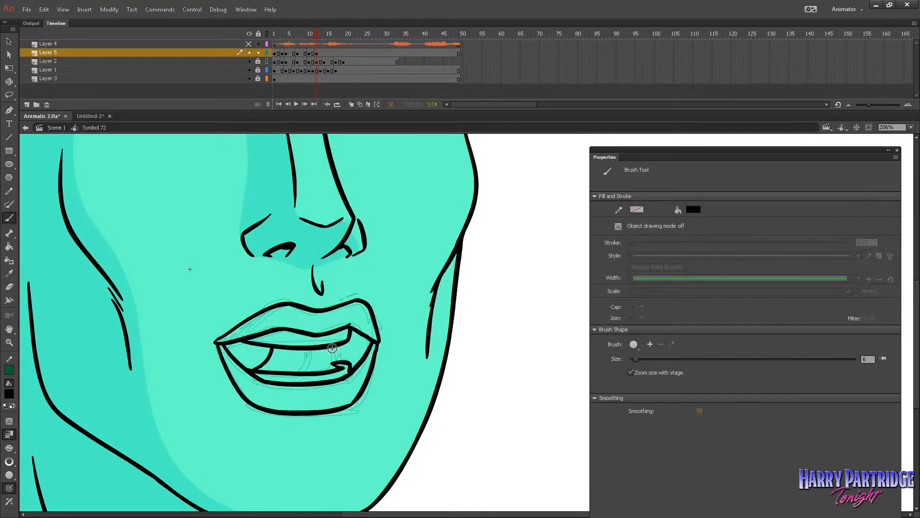
left_click_drag(309, 354, 304, 373)
Step: Insert a blank keyframe on frame 14 of Layer 5 and ink the upper lip's top outline and underside
right_click(325, 53)
left_click(356, 116)
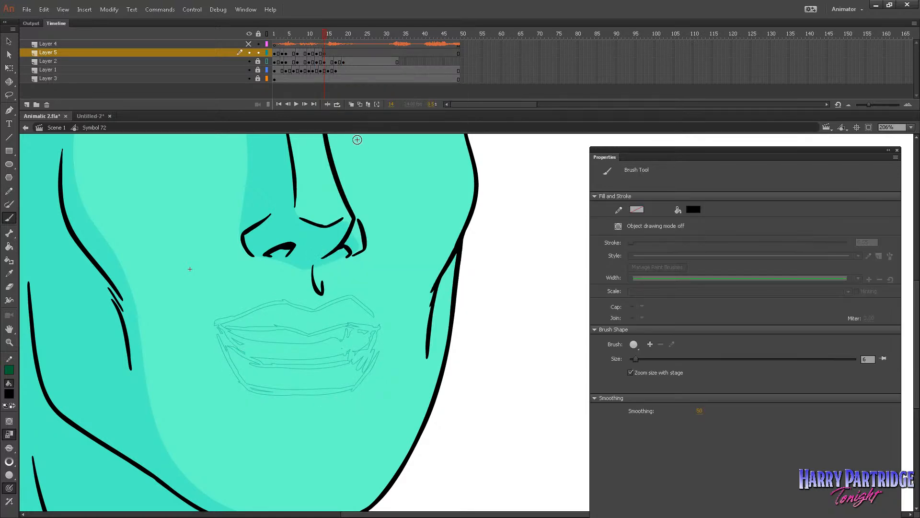
key("comma")
key("period")
mouse_move(222, 327)
left_mouse_down()
mouse_move(289, 302)
mouse_move(350, 299)
mouse_move(377, 318)
left_mouse_up()
left_click_drag(223, 326, 381, 326)
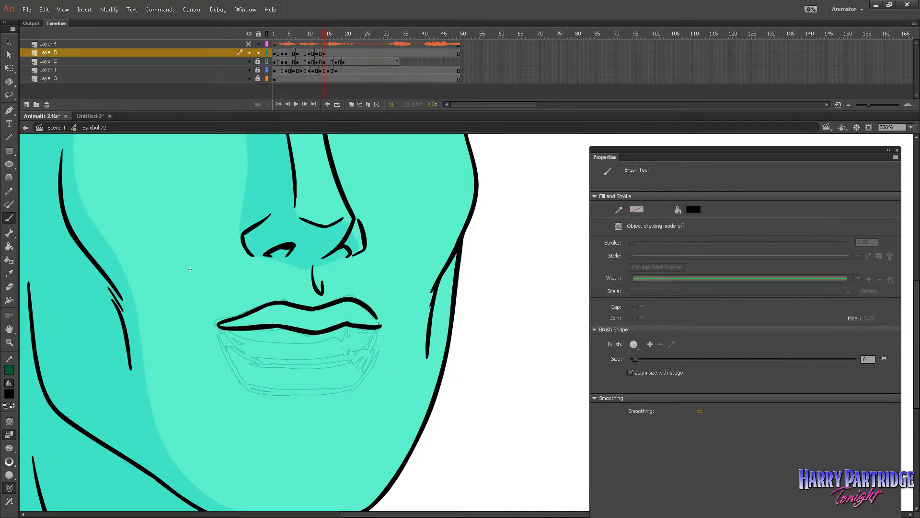
Step: Ink the lower lip's outer outline and inner edge on frame 14, comparing them with the previous drawing
mouse_move(225, 330)
left_mouse_down()
mouse_move(241, 376)
mouse_move(291, 391)
mouse_move(356, 381)
mouse_move(348, 384)
mouse_move(381, 326)
left_mouse_up()
mouse_move(228, 330)
left_mouse_down()
mouse_move(264, 365)
mouse_move(335, 363)
mouse_move(362, 350)
mouse_move(371, 318)
left_mouse_up()
key("comma")
key("period")
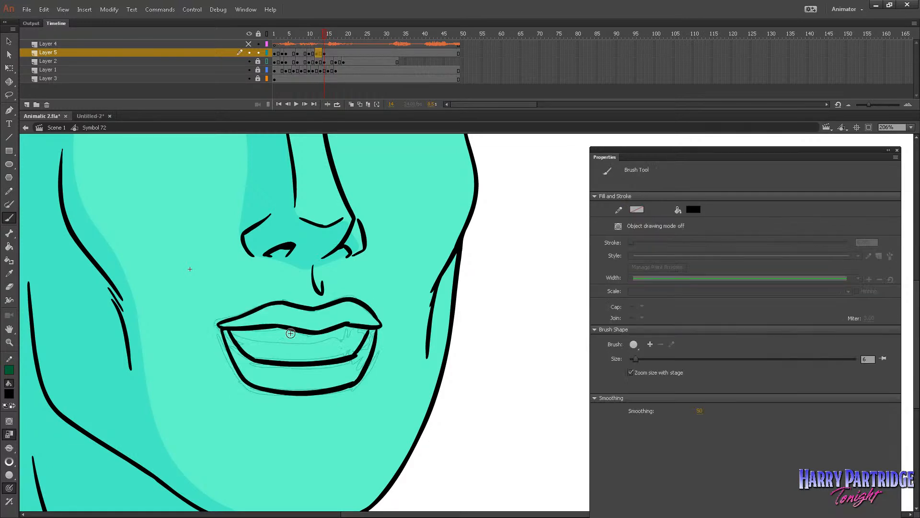
Step: Ink the upper teeth's edge and the tongue inside the mouth on frame 14 and check the playback
mouse_move(238, 334)
left_mouse_down()
mouse_move(321, 342)
mouse_move(346, 337)
mouse_move(353, 324)
left_mouse_up()
key("comma")
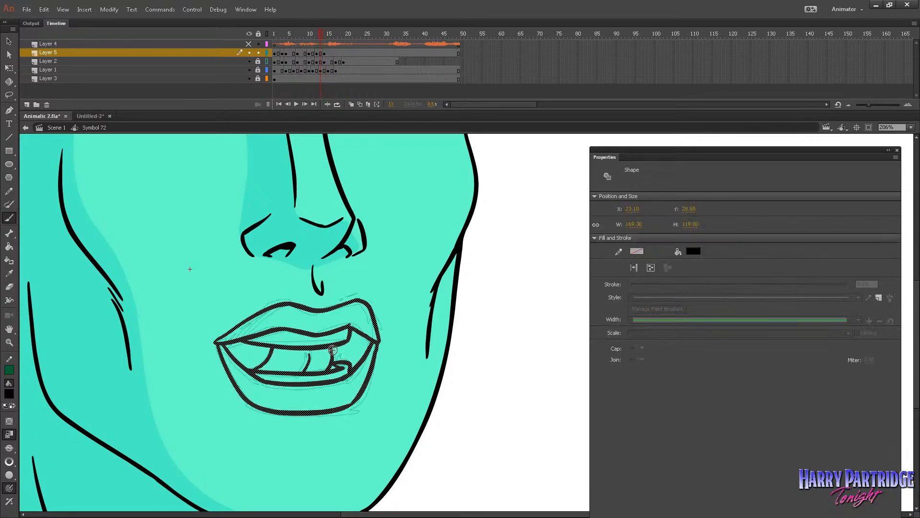
key("period")
mouse_move(245, 352)
left_mouse_down()
mouse_move(322, 349)
mouse_move(335, 357)
mouse_move(363, 347)
mouse_move(330, 360)
left_mouse_up()
key("ctrl+z")
key(".")
left_click(294, 44)
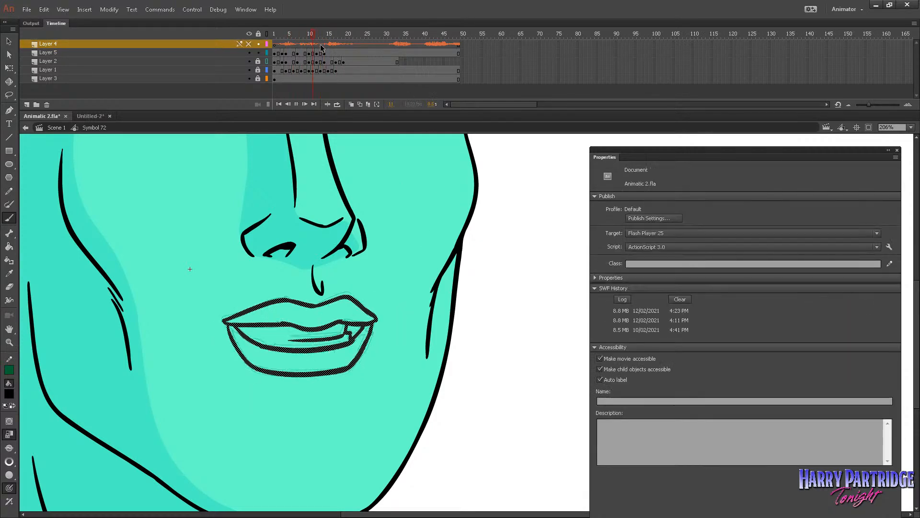
Step: Insert a blank keyframe on frame 17 of Layer 5 and ink the narrow, puckered mouth's upper lip
right_click(336, 54)
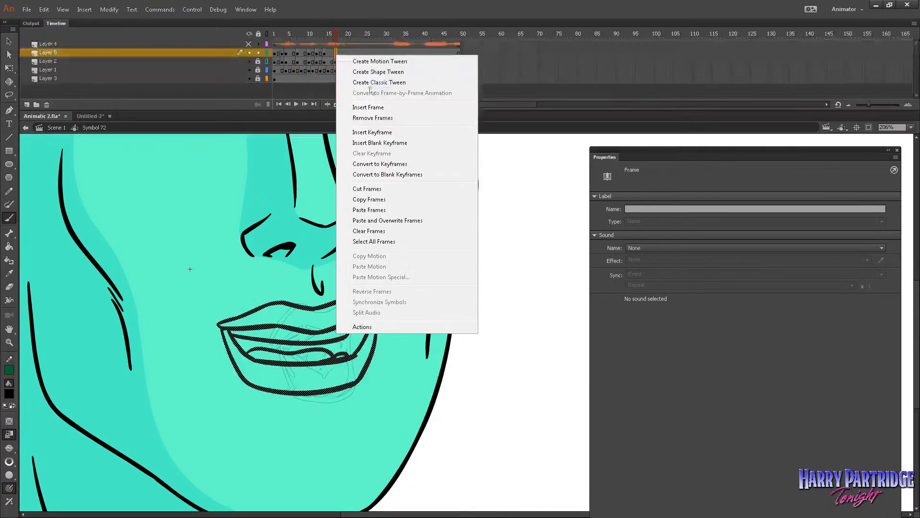
left_click(385, 142)
key(".")
mouse_move(272, 346)
left_mouse_down()
mouse_move(290, 312)
mouse_move(308, 304)
mouse_move(341, 302)
mouse_move(355, 325)
left_mouse_up()
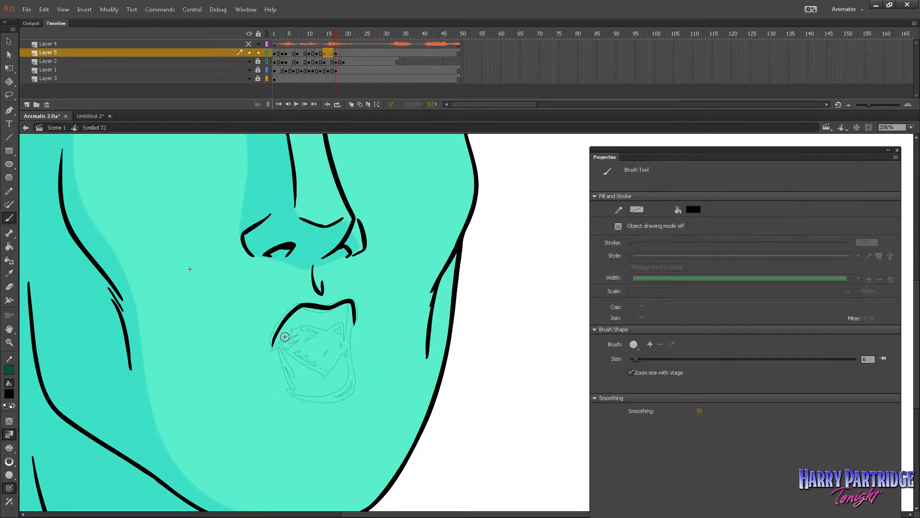
key(".")
mouse_move(276, 344)
left_mouse_down()
mouse_move(315, 326)
mouse_move(316, 308)
mouse_move(354, 303)
mouse_move(355, 320)
mouse_move(294, 332)
mouse_move(347, 325)
mouse_move(345, 342)
mouse_move(351, 300)
left_mouse_up()
key("ctrl+z")
left_click(332, 52)
key(".")
Step: Ink the lower lip's outer outline and the V-shaped inner edge of the mouth on frame 17
mouse_move(273, 345)
left_mouse_down()
mouse_move(296, 393)
mouse_move(335, 398)
mouse_move(346, 392)
mouse_move(346, 342)
left_mouse_up()
left_click_drag(276, 348, 318, 371)
key("ctrl+z")
left_click_drag(276, 347, 322, 372)
key("ctrl+z")
mouse_move(273, 345)
left_mouse_down()
mouse_move(333, 372)
mouse_move(322, 373)
mouse_move(345, 340)
left_mouse_up()
key("ctrl+z")
left_click_drag(311, 371, 330, 372)
left_click_drag(325, 371, 346, 341)
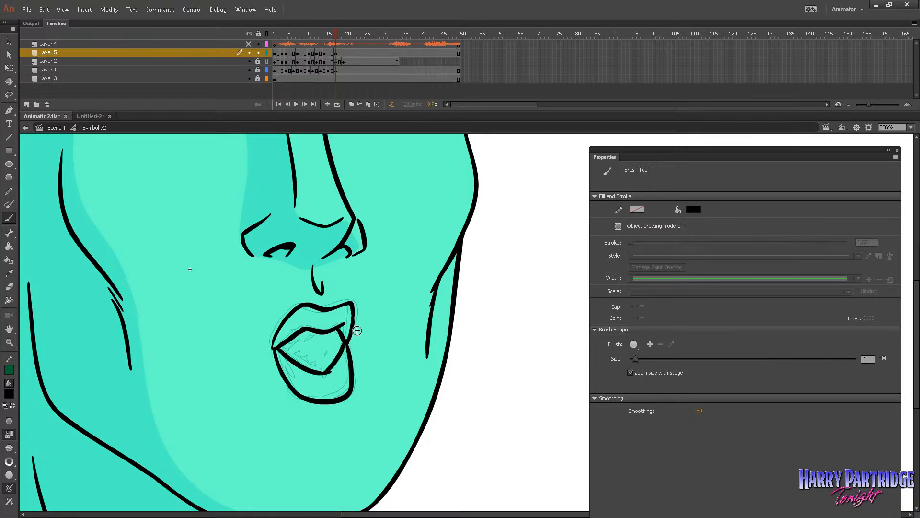
Step: Compare the frame 17 mouth with the previous drawing and preview the lip sync with its audio
key("comma")
key("period")
key("comma")
key("period")
left_click(290, 41)
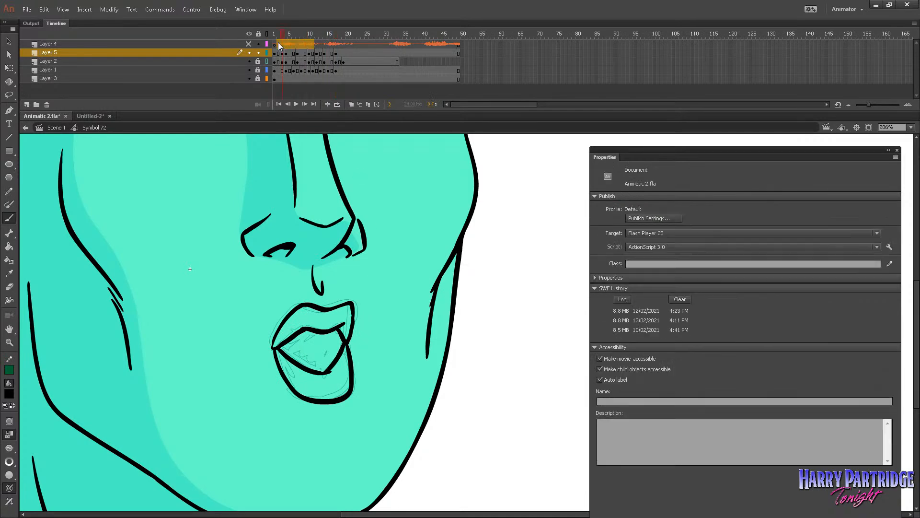
left_click(340, 53)
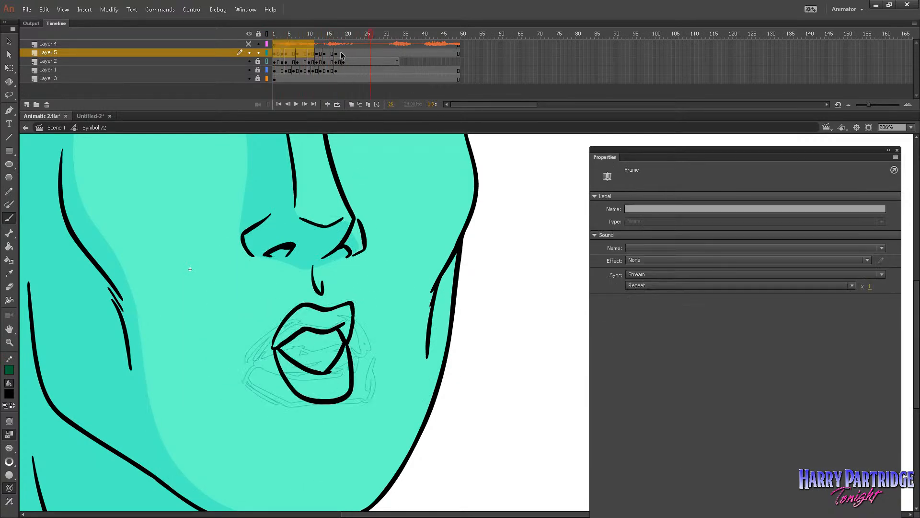
Step: Try to re-ink the right side of the mouth opening's inner edge on frame 17
key("ctrl+z")
left_click_drag(344, 345, 326, 373)
key("ctrl+z")
key("ctrl+z")
key("ctrl+z")
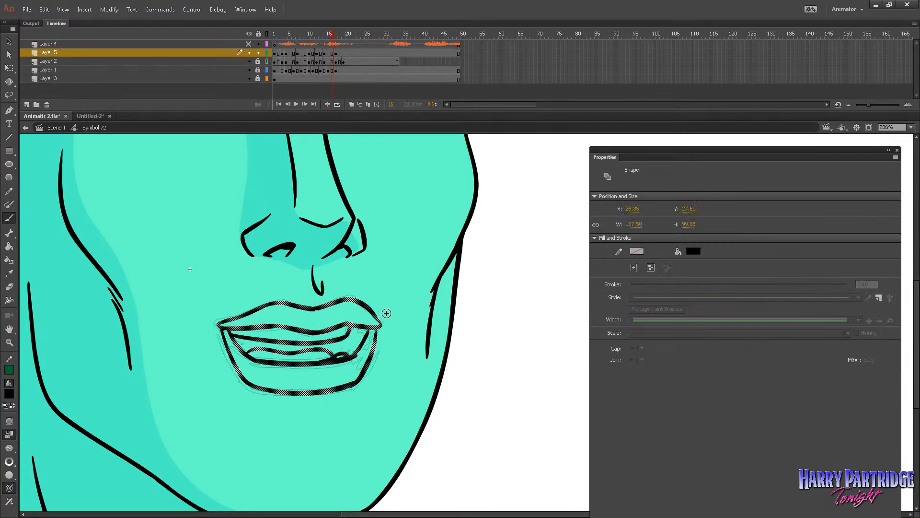
Step: Insert a blank keyframe on frame 19 of Layer 5 and ink the upper lip's top outline
right_click(343, 53)
left_click(369, 138)
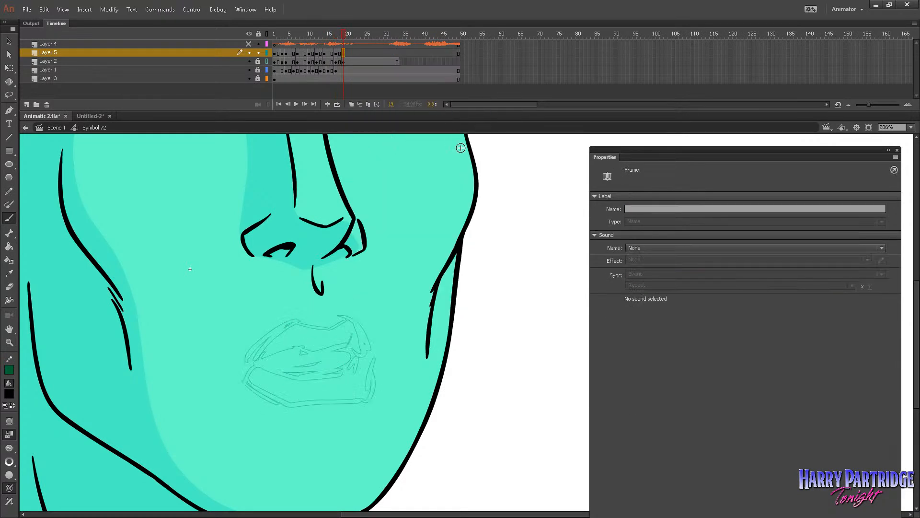
mouse_move(248, 361)
left_mouse_down()
mouse_move(298, 323)
mouse_move(290, 323)
mouse_move(354, 320)
mouse_move(370, 335)
left_mouse_up()
key("ctrl+z")
mouse_move(293, 324)
left_mouse_down()
mouse_move(353, 318)
mouse_move(375, 356)
left_mouse_up()
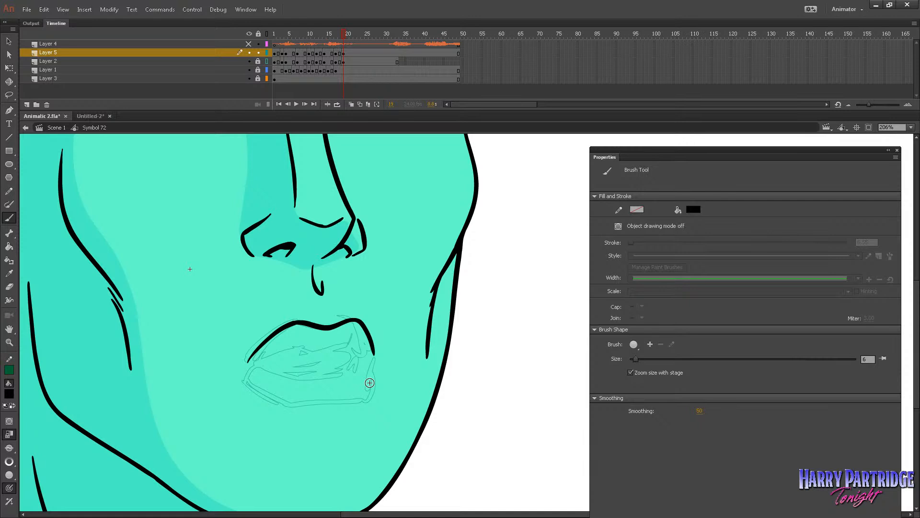
key("ctrl+z")
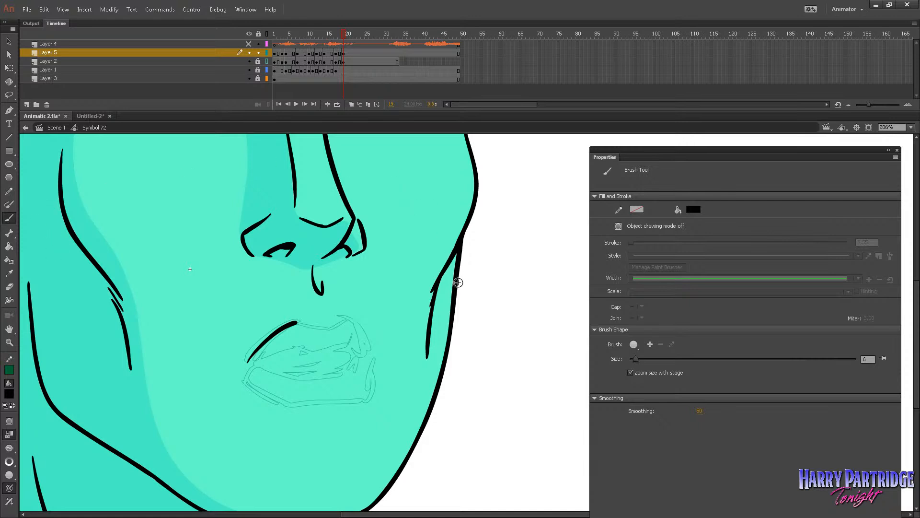
left_click(44, 9)
left_click(57, 29)
key("ctrl+y")
key("ctrl+z")
Step: Ink the upper lip's underside and the lower lip's outer outline and inner edge on frame 19
mouse_move(245, 367)
left_mouse_down()
mouse_move(292, 347)
mouse_move(358, 339)
mouse_move(346, 347)
mouse_move(373, 357)
left_mouse_up()
mouse_move(248, 368)
left_mouse_down()
mouse_move(260, 391)
mouse_move(285, 404)
mouse_move(369, 400)
left_mouse_up()
key("ctrl+z")
mouse_move(259, 386)
left_mouse_down()
mouse_move(285, 398)
mouse_move(360, 396)
mouse_move(373, 357)
left_mouse_up()
mouse_move(258, 365)
left_mouse_down()
mouse_move(305, 375)
mouse_move(285, 374)
mouse_move(352, 371)
mouse_move(369, 358)
left_mouse_up()
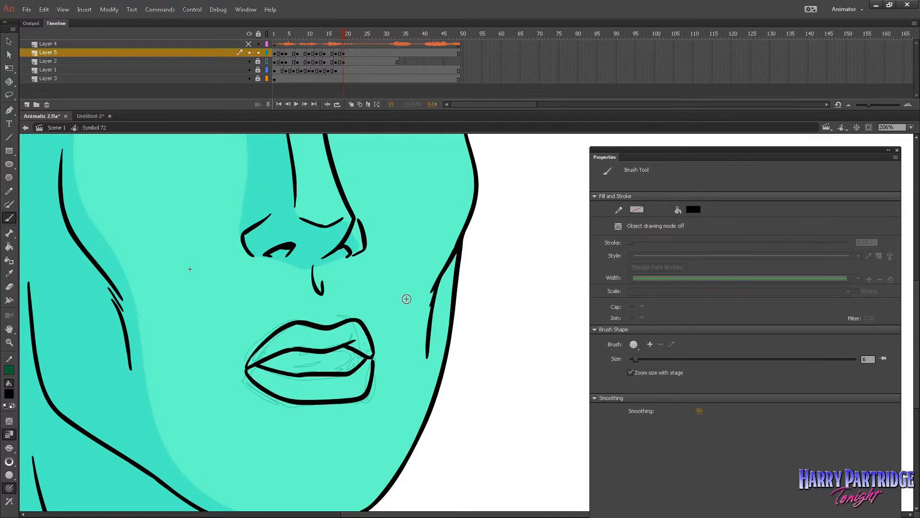
Step: Delete Layer 2 with the rough mouth shapes and preview the inked lip sync on the whole face
left_click(238, 62)
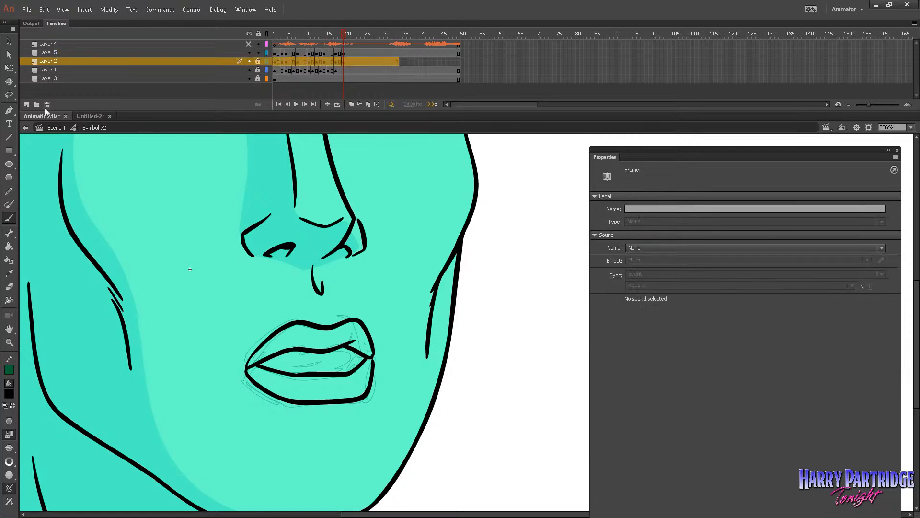
left_click(47, 105)
left_click(9, 342)
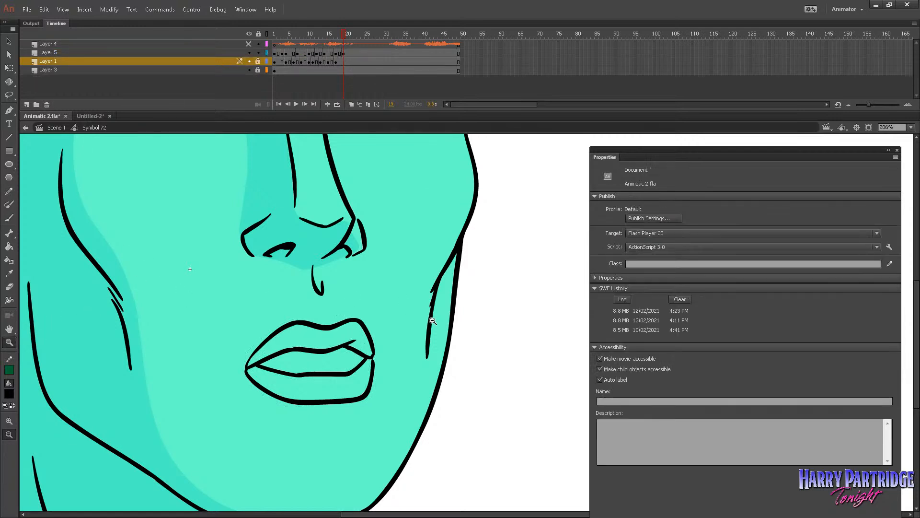
left_click(437, 321)
left_click(438, 321)
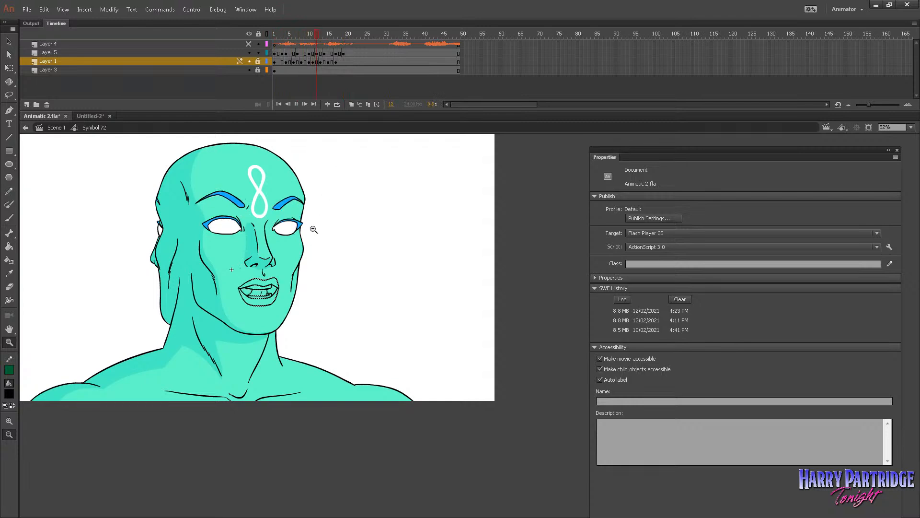
left_click_drag(304, 37, 269, 68)
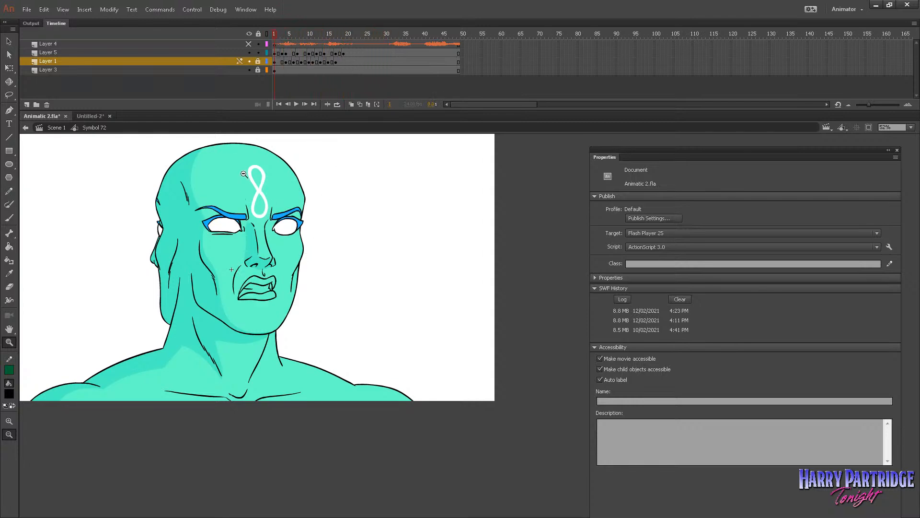
left_click(274, 267, "alt")
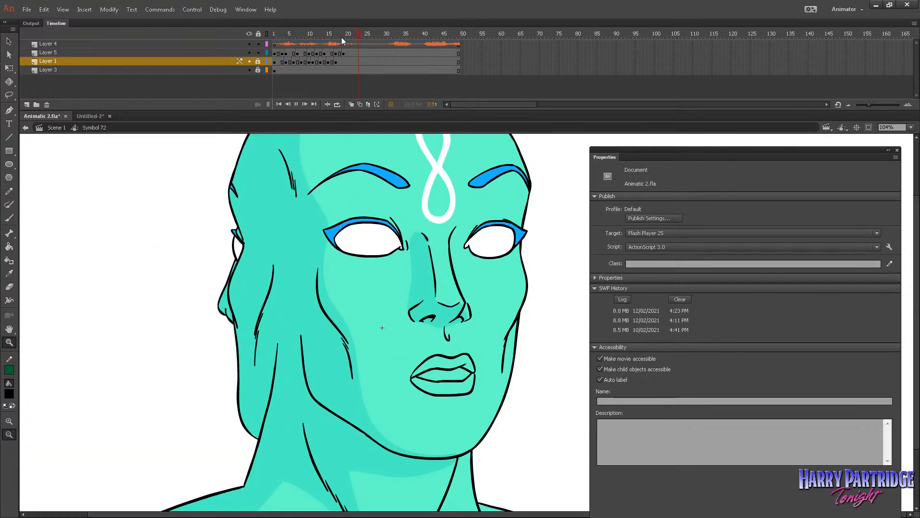
Step: Step through the early mouth drawings up to frame 8 and examine how the shapes change
left_click_drag(341, 37, 288, 40)
key("period")
key("period")
key("period")
left_click_drag(430, 235, 558, 439)
mouse_move(298, 33)
left_mouse_down()
mouse_move(320, 35)
mouse_move(285, 33)
mouse_move(282, 42)
left_mouse_up()
mouse_move(291, 41)
left_mouse_down()
mouse_move(318, 43)
mouse_move(287, 43)
left_mouse_up()
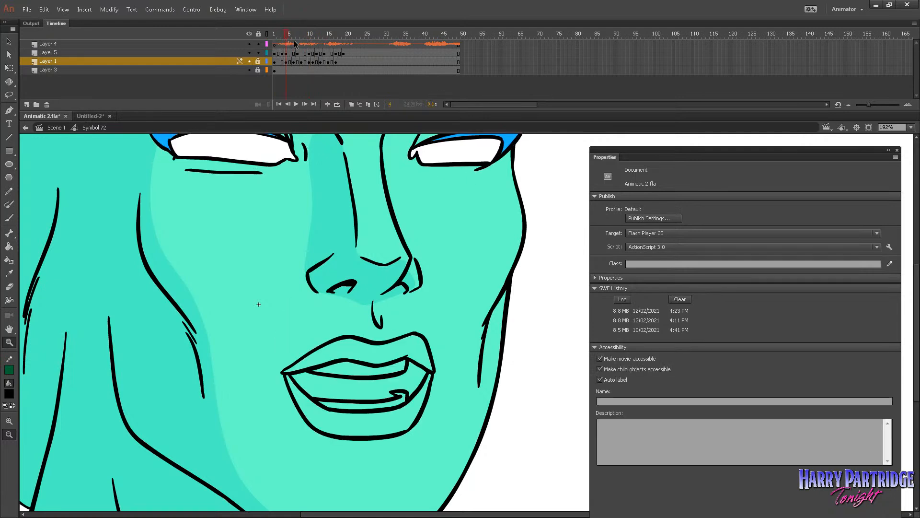
key("period")
key("period")
key("period")
key("period")
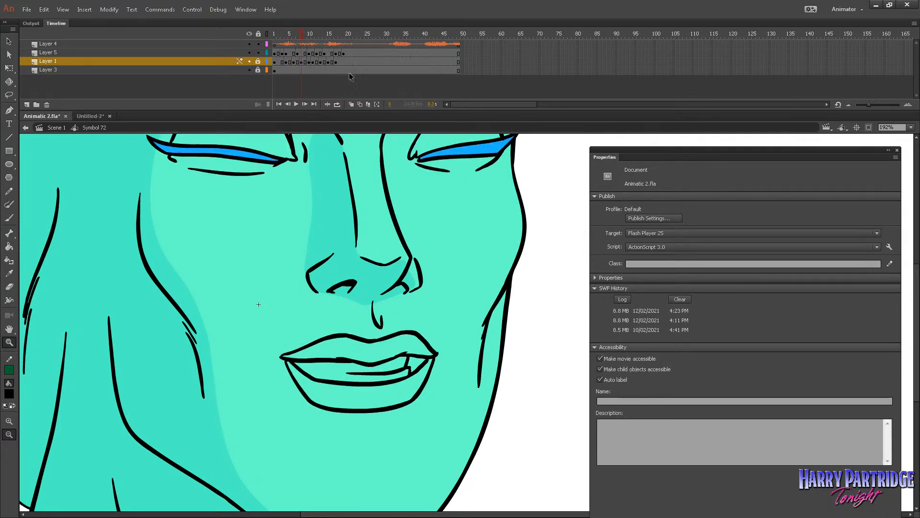
Step: Empty frame 6 of Layer 5 for an in-between and turn on onion skinning to show the neighbouring mouths
right_click(295, 53)
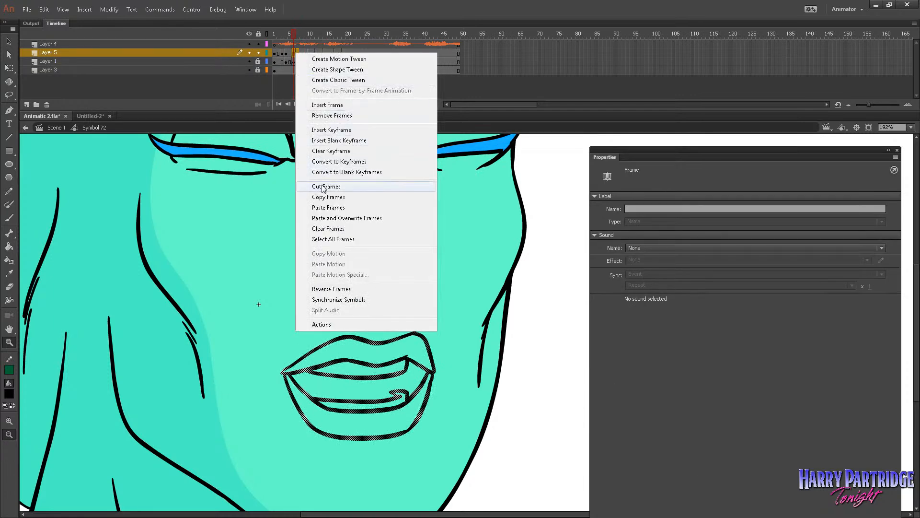
left_click(323, 187)
mouse_move(284, 38)
left_mouse_down()
mouse_move(329, 38)
mouse_move(282, 34)
mouse_move(295, 41)
left_mouse_up()
left_click(351, 104)
key("period")
key("period")
key("comma")
key("comma")
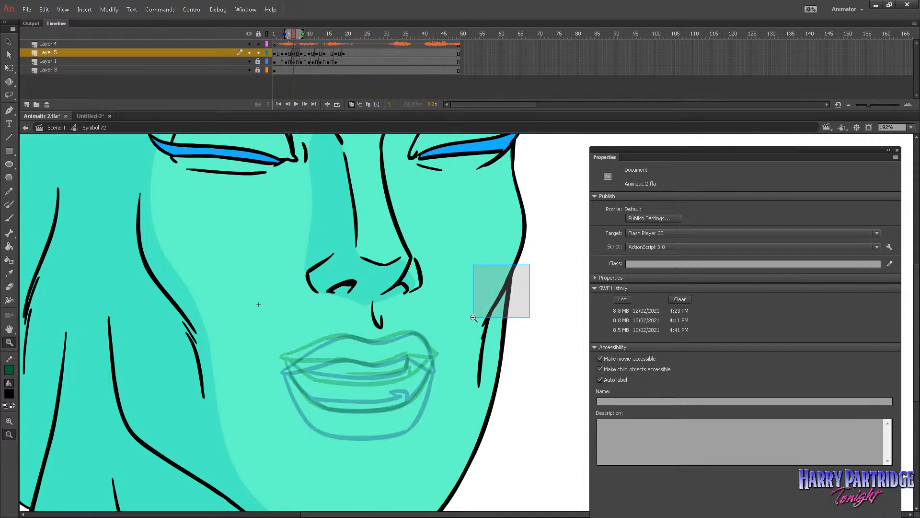
Step: Ink the in-between mouth's upper and lower lips, using the onion-skinned neighbouring drawings as guides
left_click_drag(530, 263, 261, 483)
key("comma")
key("period")
left_click(9, 217)
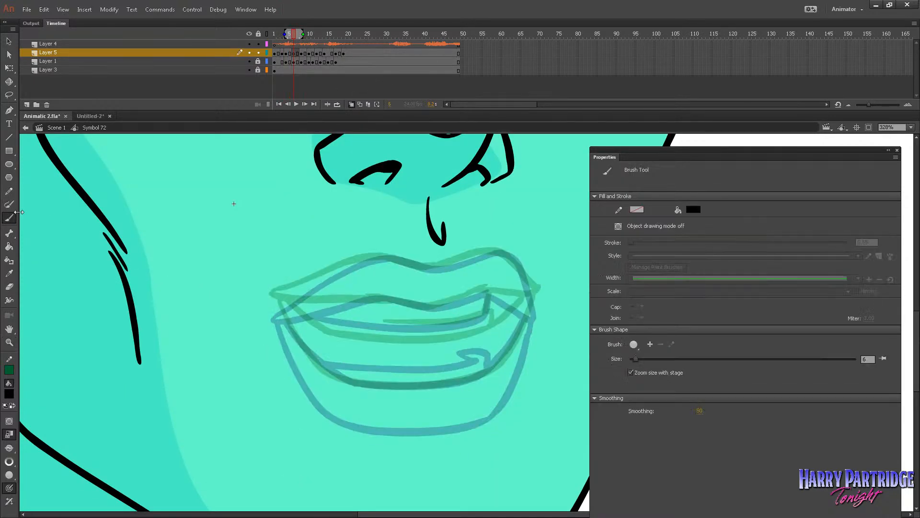
mouse_move(277, 293)
left_mouse_down()
mouse_move(363, 250)
mouse_move(389, 252)
mouse_move(287, 294)
mouse_move(387, 300)
mouse_move(369, 289)
mouse_move(416, 296)
mouse_move(488, 289)
left_mouse_up()
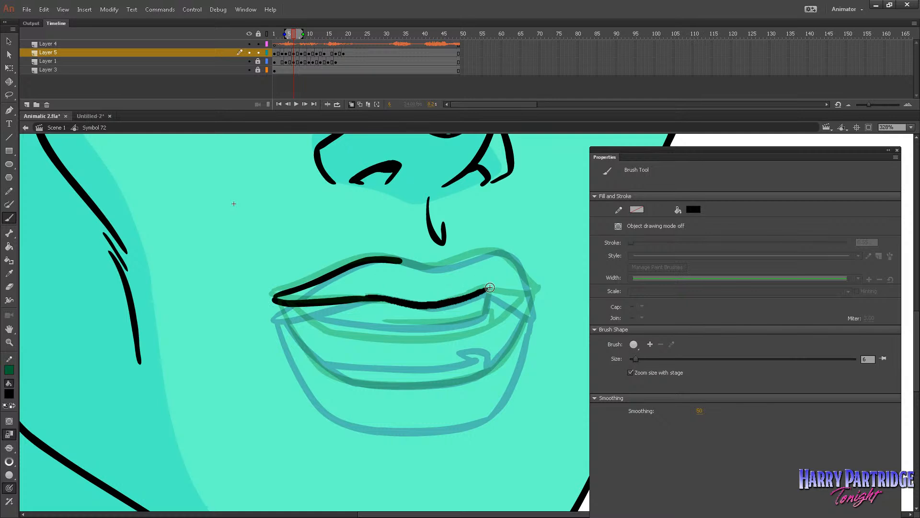
mouse_move(406, 261)
left_mouse_down()
mouse_move(448, 269)
mouse_move(490, 249)
mouse_move(517, 261)
mouse_move(530, 283)
mouse_move(489, 290)
left_mouse_up()
mouse_move(275, 301)
left_mouse_down()
mouse_move(326, 380)
mouse_move(448, 387)
mouse_move(501, 367)
mouse_move(536, 295)
mouse_move(296, 316)
mouse_move(338, 341)
mouse_move(417, 345)
mouse_move(479, 338)
mouse_move(532, 290)
left_mouse_up()
Step: Add the upper teeth's edge and side lines inside the in-between mouth and turn off onion skinning
key(".")
key(".")
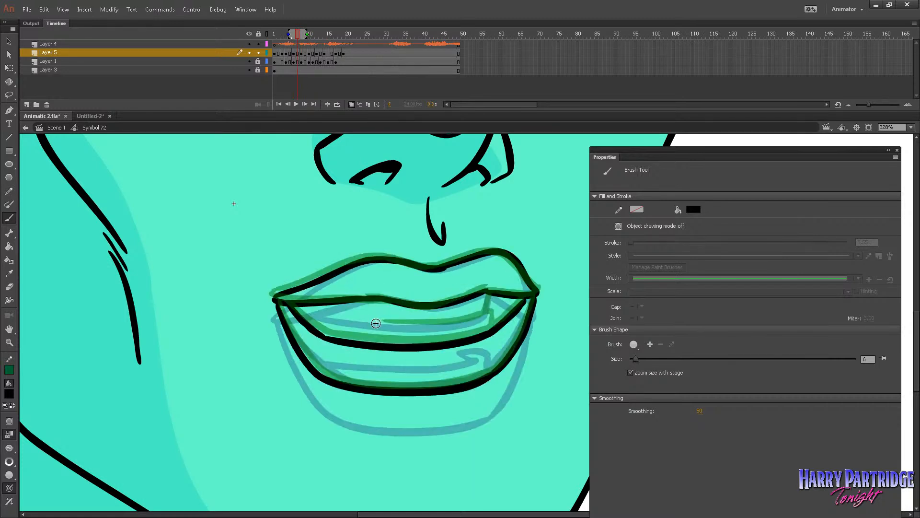
mouse_move(373, 322)
left_mouse_down()
mouse_move(454, 311)
mouse_move(479, 292)
mouse_move(489, 330)
left_mouse_up()
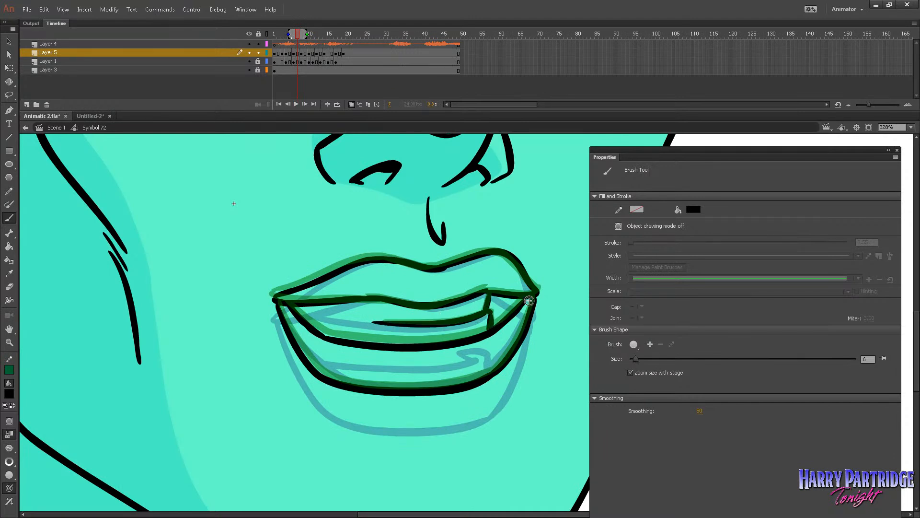
left_click(351, 104)
Step: Flip back and forth through the frames around the new in-between mouth to check the transition
key("comma")
key("comma")
key("period")
key("period")
key("period")
key("comma")
key("comma")
key("period")
key("period")
key("period")
key("period")
key("period")
Step: Play back the lip sync and scrub through its opening frames
key("ctrl+a")
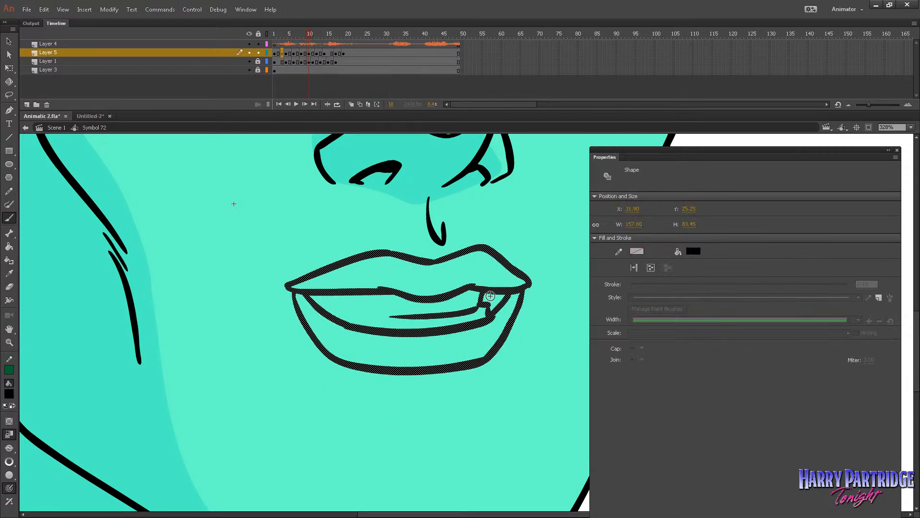
key("Return")
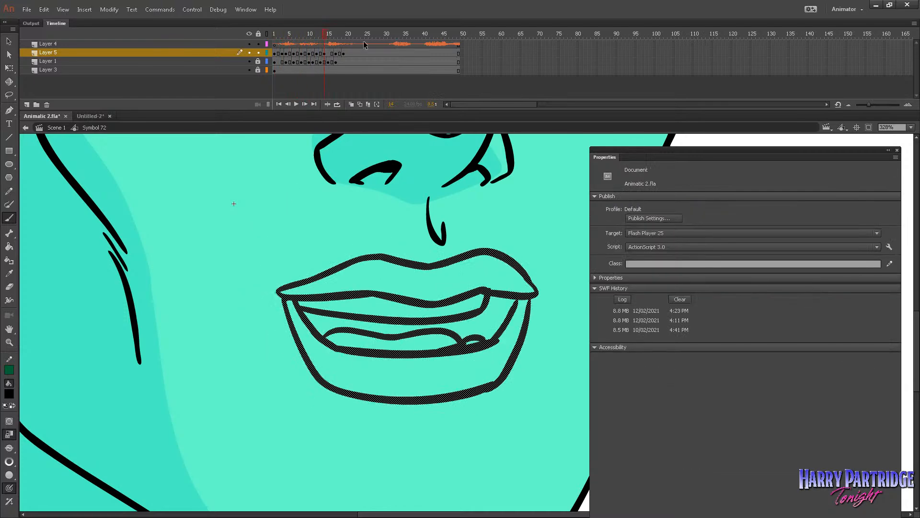
mouse_move(286, 39)
left_mouse_down()
mouse_move(317, 45)
mouse_move(299, 47)
mouse_move(307, 55)
left_mouse_up()
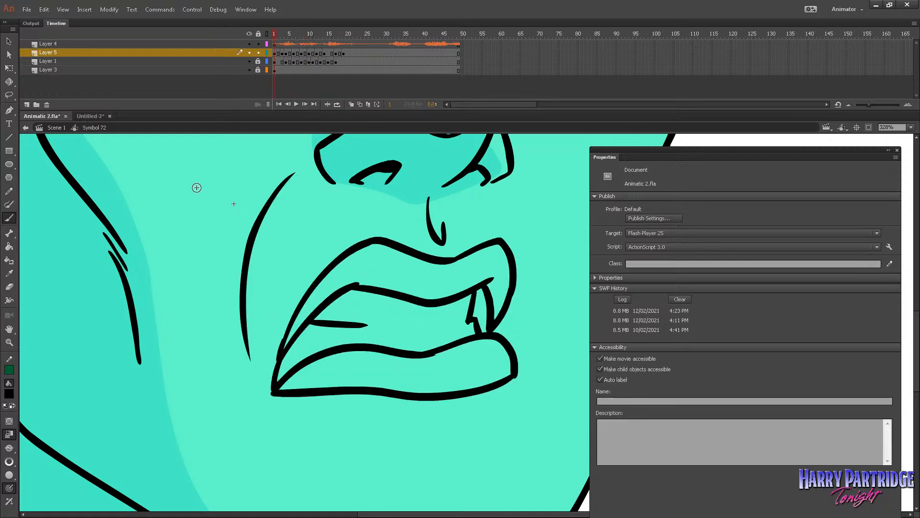
Step: Play back the lip sync with the whole head in view and scrub through the frames around frame 8
left_click(9, 341)
left_click(475, 326)
left_click(566, 288)
key("Return")
left_click_drag(288, 44, 300, 47)
left_click(309, 54)
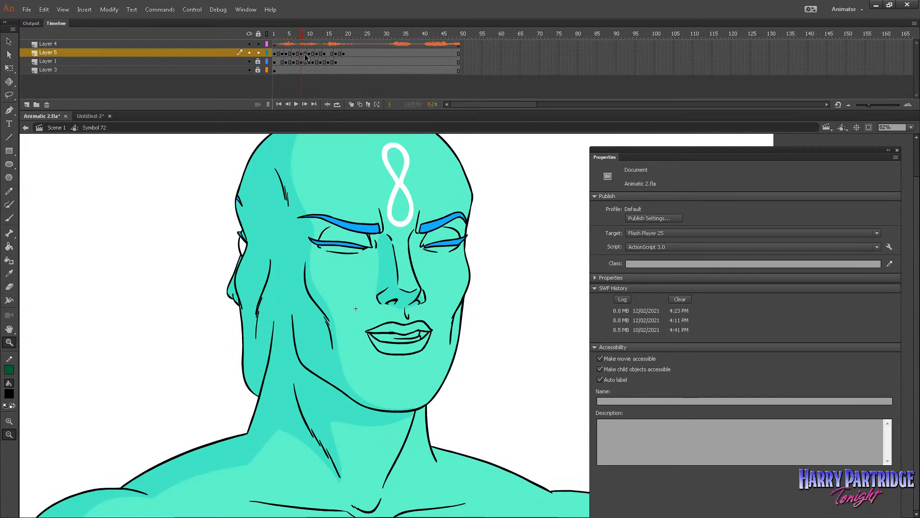
Step: Insert extra frames at frames 8 and 10 of Layer 5
left_click(303, 54)
right_click(303, 55)
key("Escape")
right_click(303, 56)
left_click(320, 104)
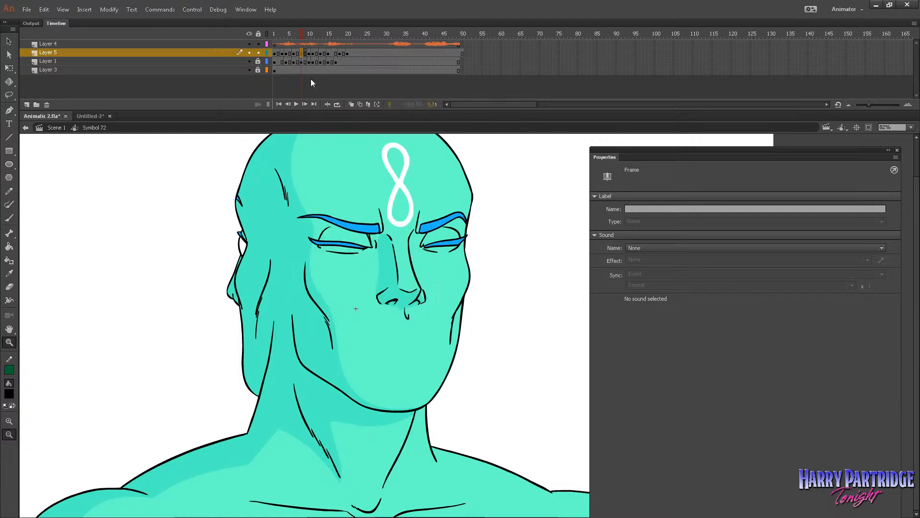
right_click(309, 53)
left_click(326, 104)
Step: Play back the lip sync and insert an extra frame at frame 16 of Layer 5
left_click(275, 35)
key("Return")
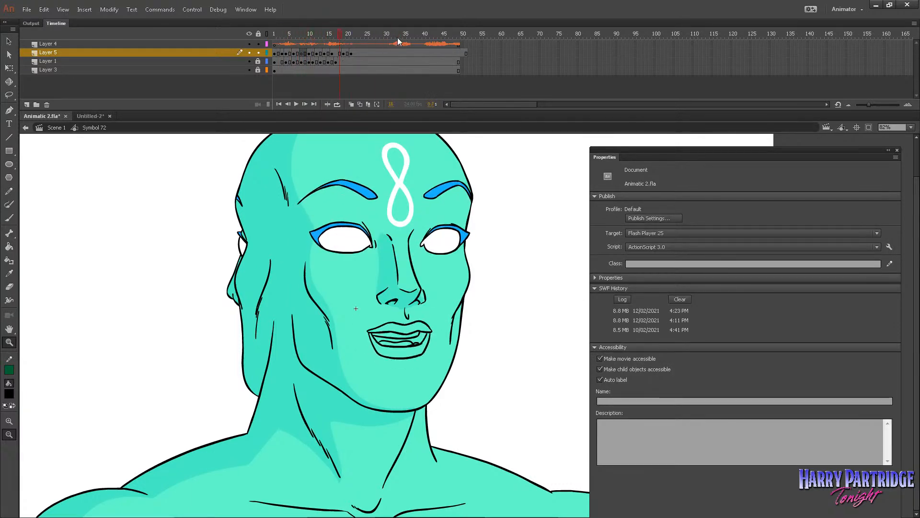
left_click_drag(315, 39, 335, 45)
left_click(336, 53)
right_click(336, 53)
left_click(345, 152)
right_click(335, 54)
right_click(332, 53)
left_click(347, 106)
Step: Check the audio around frame 20 and cut the closed mouth's drawing from frame 22 of Layer 5
left_click(294, 44)
key("Return")
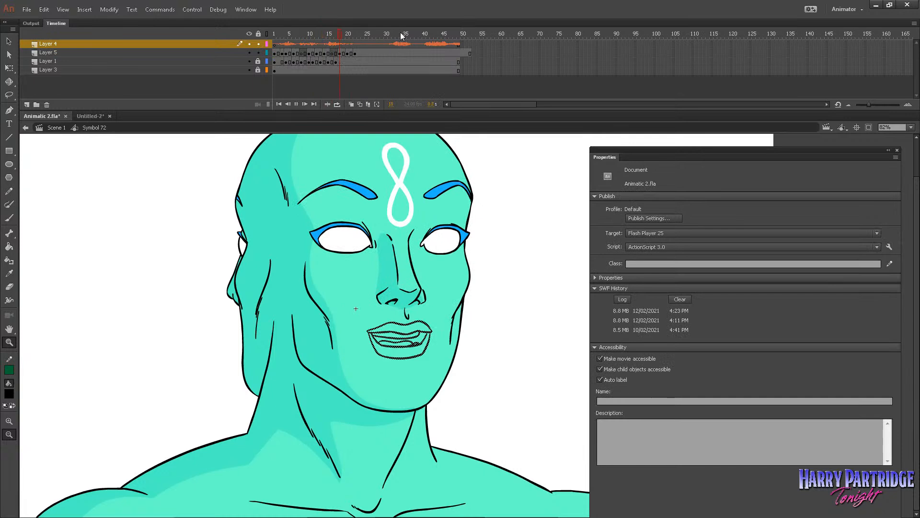
left_click_drag(335, 44, 355, 45)
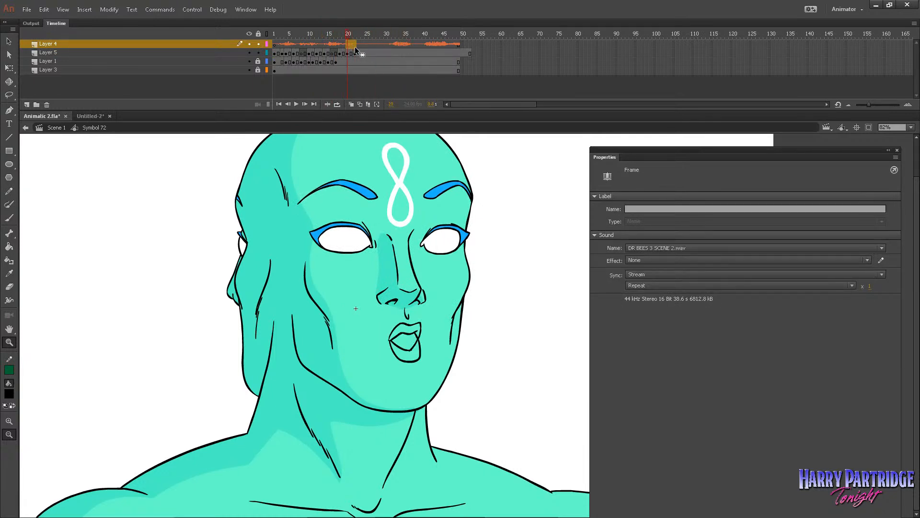
left_click(355, 54)
right_click(357, 57)
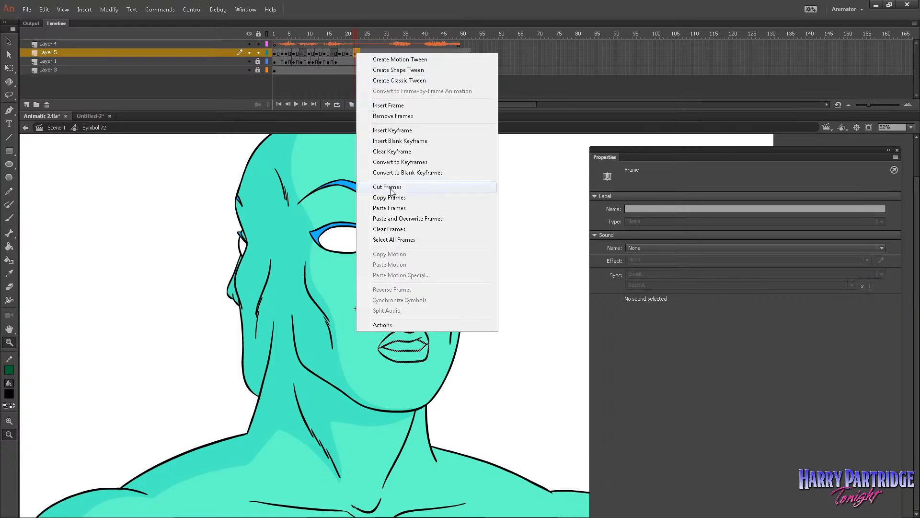
left_click(390, 186)
Step: Turn on onion skinning and ink the upper lip's top contour for an in-between mouth at frame 16 of Layer 5
left_click(336, 53)
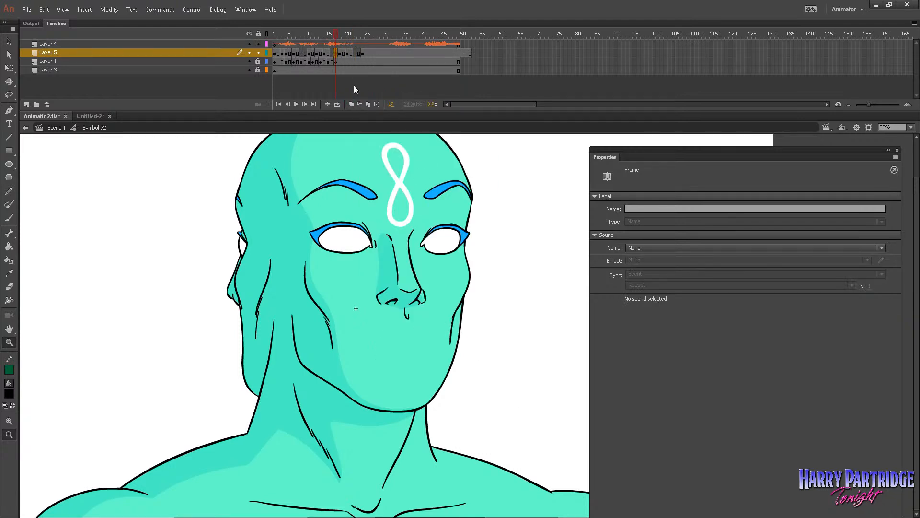
left_click(351, 104)
key("comma")
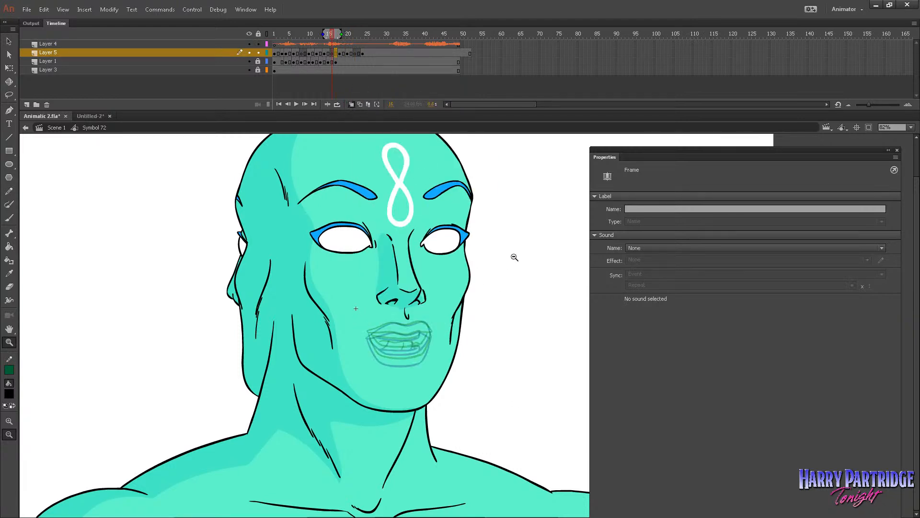
left_click_drag(529, 247, 354, 420)
key("period")
key("period")
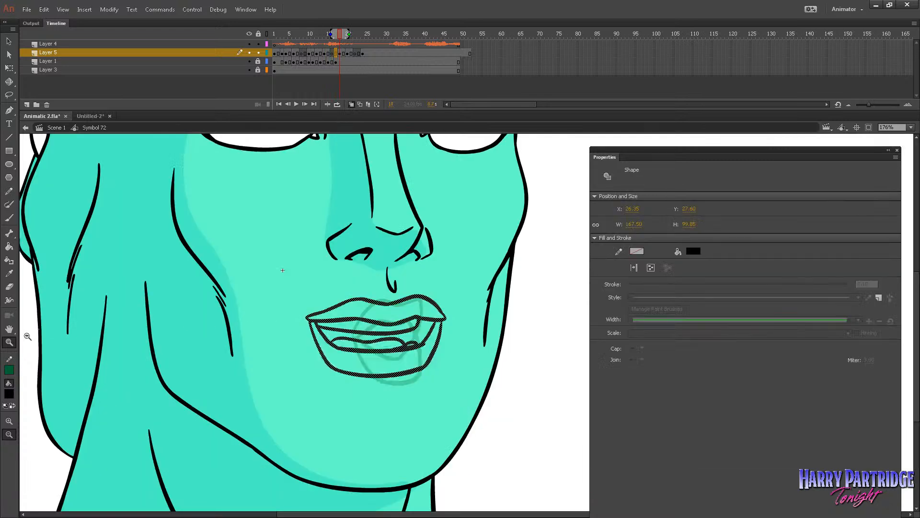
left_click(9, 217)
key("comma")
key("comma")
key("comma")
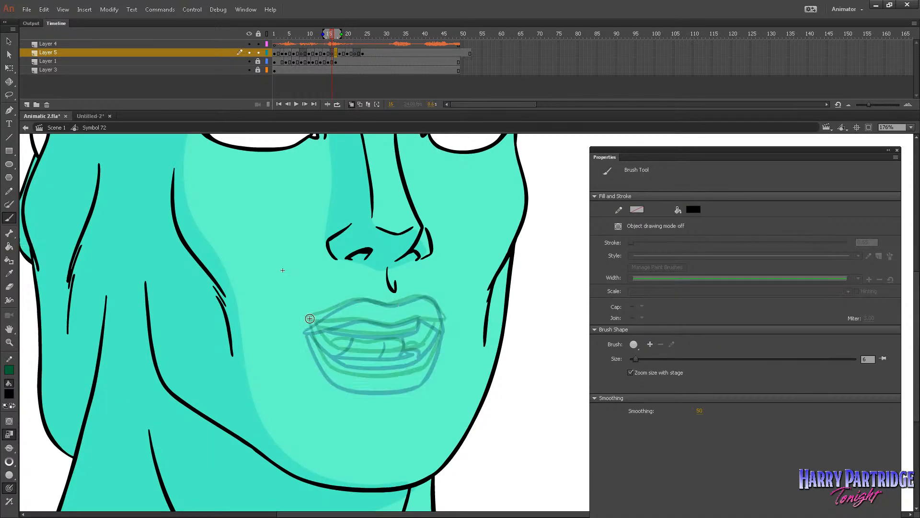
left_click_drag(383, 303, 424, 295)
key("comma")
key("period")
Step: Ink the in-between mouth's upper-lip bottom edge and outer lower-lip contour, guided by the neighbouring drawings
left_click_drag(315, 323, 416, 318)
key("period")
key("comma")
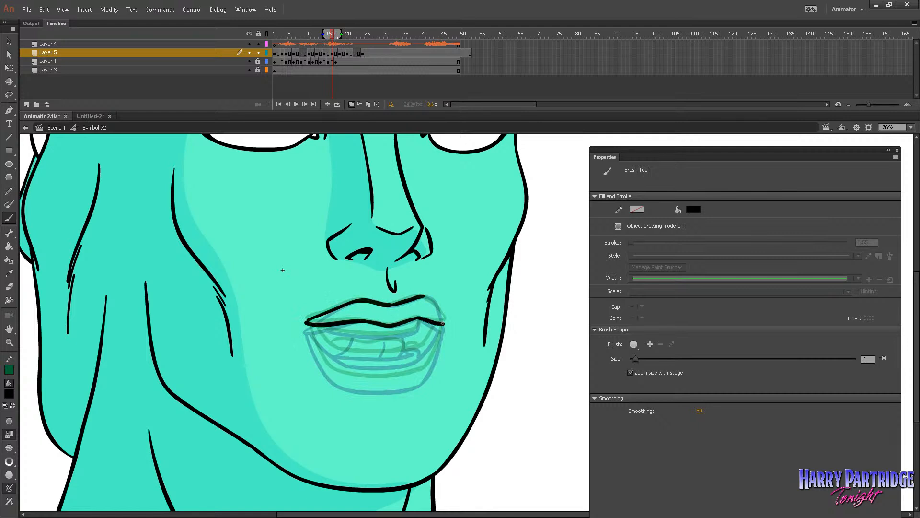
key("comma")
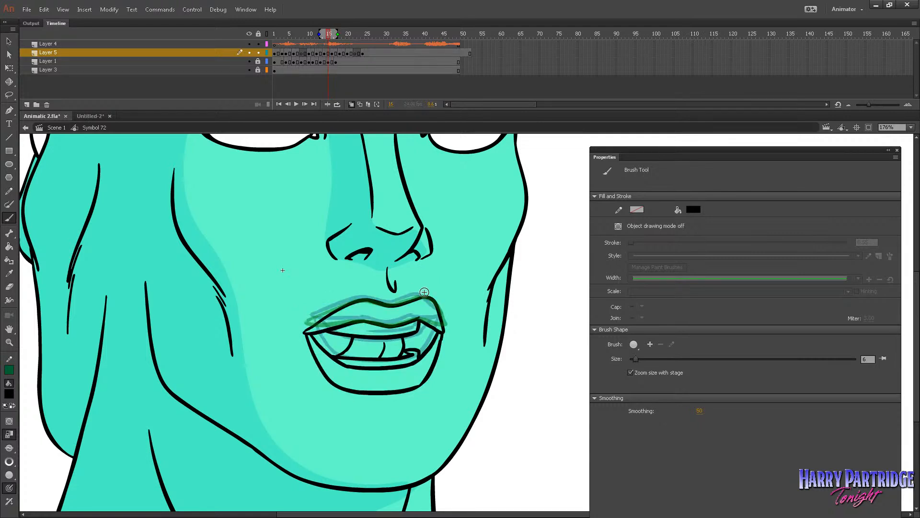
key("period")
left_click_drag(308, 331, 325, 368)
key("ctrl+z")
left_click_drag(309, 324, 313, 339)
mouse_move(343, 376)
left_mouse_down()
mouse_move(392, 379)
mouse_move(429, 364)
mouse_move(424, 369)
mouse_move(437, 320)
left_mouse_up()
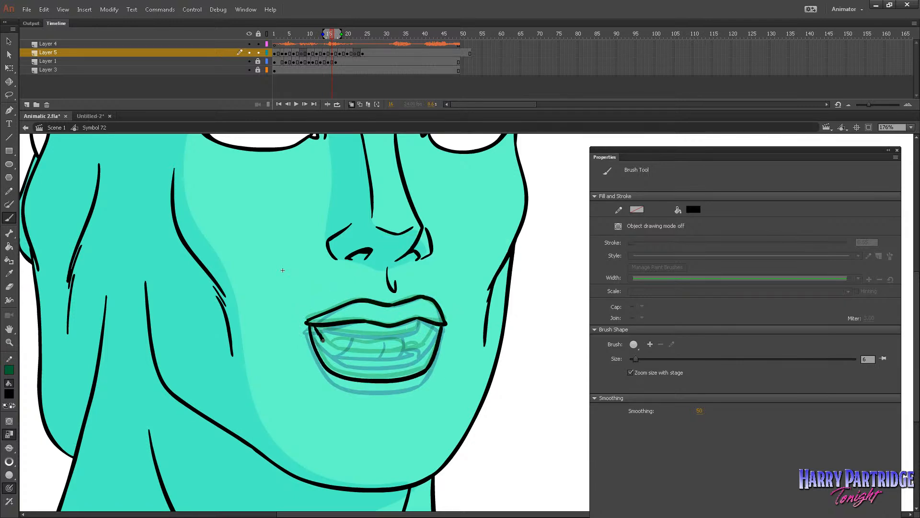
Step: Add the teeth edge, inner lower-lip line and tongue line to the in-between mouth, and turn off onion skinning
mouse_move(346, 354)
left_mouse_down()
mouse_move(399, 355)
mouse_move(424, 345)
mouse_move(435, 322)
mouse_move(415, 330)
left_mouse_up()
key("period")
key("comma")
key("period")
key("comma")
key("period")
left_click_drag(332, 351, 411, 348)
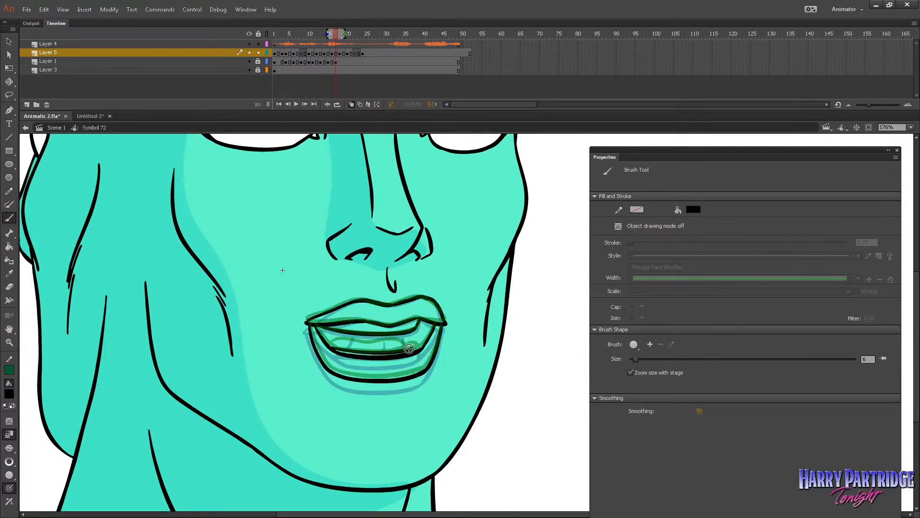
left_click_drag(331, 345, 402, 349)
left_click(351, 104)
Step: Flip back and forth through frames 15 to 18 to check the new mouth's transition
key("comma")
key("period")
key("period")
key("comma")
key("comma")
key("period")
key("period")
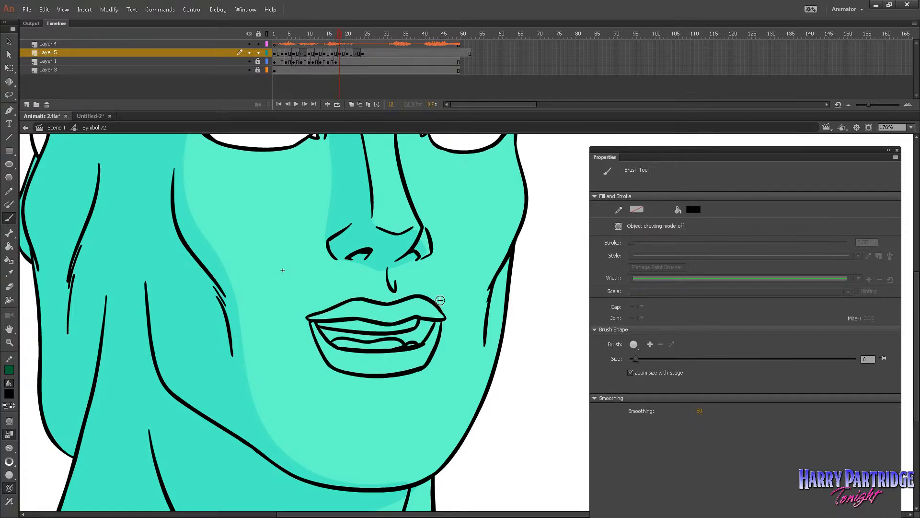
Step: Apply a modification to the mouth artwork at frame 17 of Layer 5 and play back the lip sync
left_click(336, 53)
left_click(109, 9)
mouse_move(123, 90)
left_click(247, 92)
left_click(303, 42)
key("Return")
key("Return")
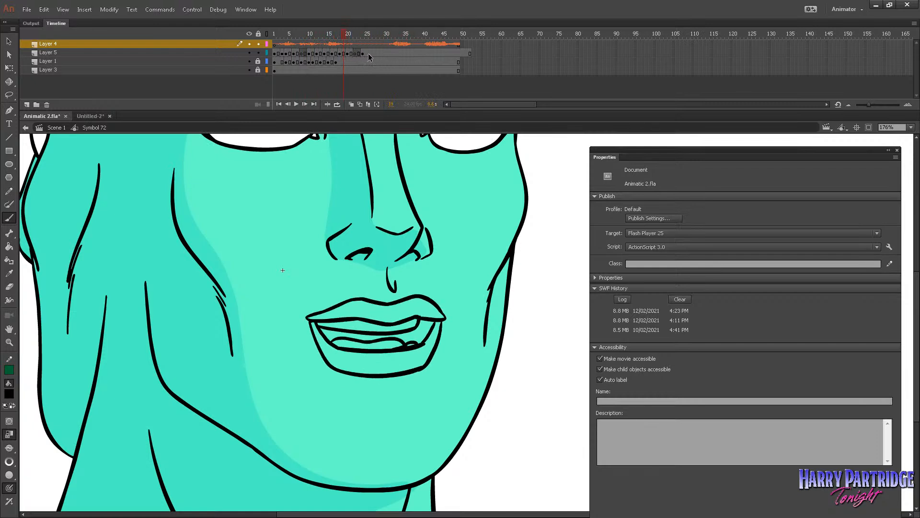
left_click(368, 54)
left_click(348, 41)
key("Return")
key("Return")
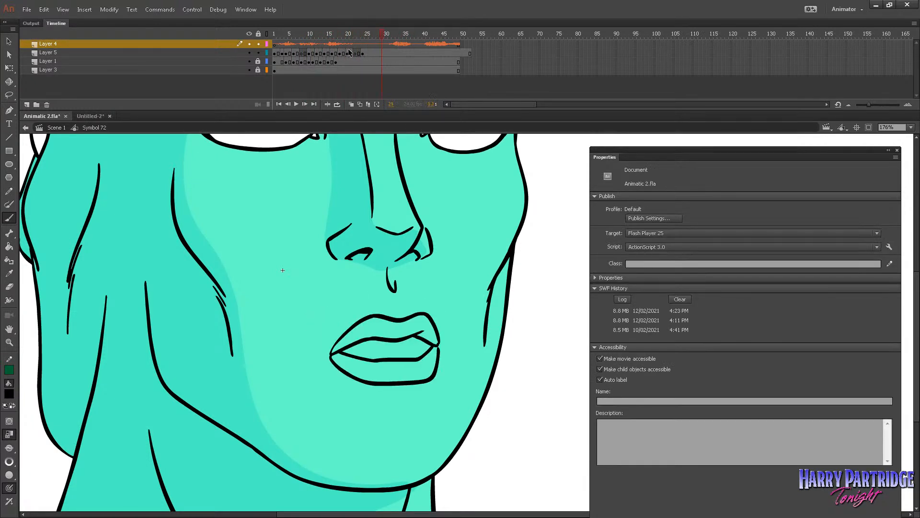
Step: Turn on onion skinning at blank frame 22 of Layer 5 and ink the upper-lip lines between the rounded and closed mouths
left_click(349, 54)
left_click(350, 55)
left_click(356, 53)
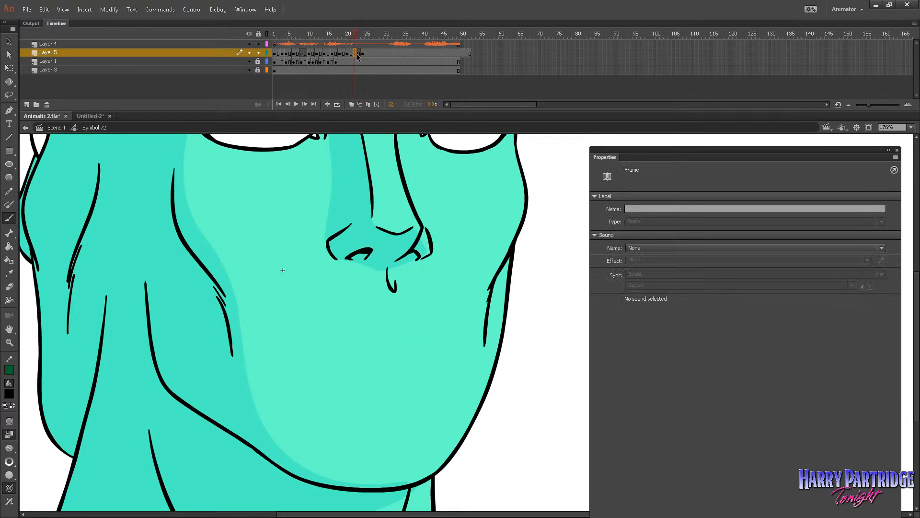
left_click(351, 104)
left_click(9, 342)
mouse_move(321, 201)
left_mouse_down()
mouse_move(435, 269)
mouse_move(567, 436)
left_mouse_up()
left_click(9, 218)
key("comma")
key("period")
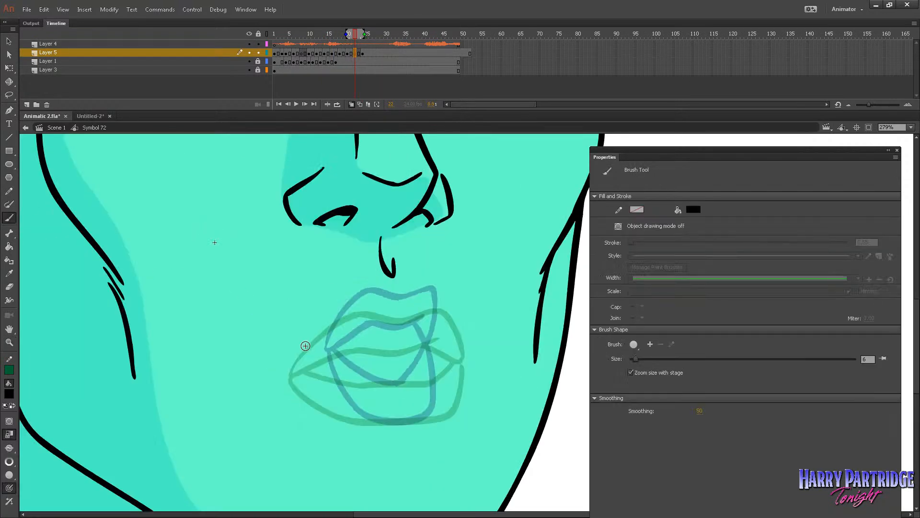
mouse_move(292, 367)
left_mouse_down()
mouse_move(329, 325)
mouse_move(362, 309)
mouse_move(441, 306)
mouse_move(454, 320)
mouse_move(464, 352)
left_mouse_up()
mouse_move(290, 372)
left_mouse_down()
mouse_move(364, 346)
mouse_move(349, 348)
mouse_move(437, 341)
mouse_move(420, 344)
mouse_move(463, 337)
left_mouse_up()
Step: Work on the lower lip of the frame 22 in-between mouth, undo the stray stroke and turn off onion skinning
key("comma")
key("period")
key("period")
key("period")
key("comma")
mouse_move(292, 373)
left_mouse_down()
mouse_move(331, 408)
mouse_move(294, 378)
mouse_move(353, 412)
mouse_move(440, 417)
mouse_move(450, 351)
mouse_move(333, 374)
mouse_move(436, 379)
mouse_move(430, 365)
mouse_move(459, 353)
left_mouse_up()
key("ctrl+z")
key("alt+shift+o")
key("alt+shift+o")
key("alt+shift+o")
Step: Flip through the frames around the finished frame 22 mouth and save the file
key("comma")
key("comma")
key("period")
key("period")
key("period")
left_click(8, 345)
left_click(471, 267)
left_click(490, 274)
left_click_drag(511, 217, 242, 413)
key("ctrl+s")
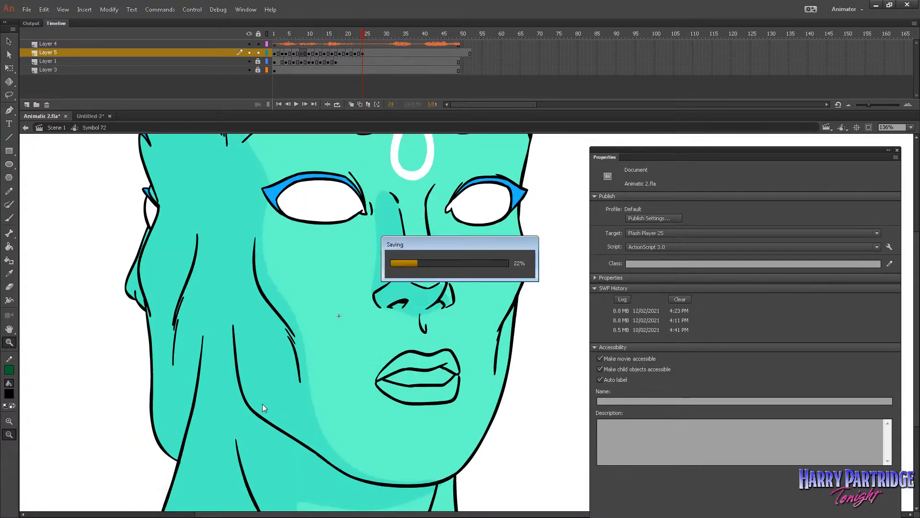
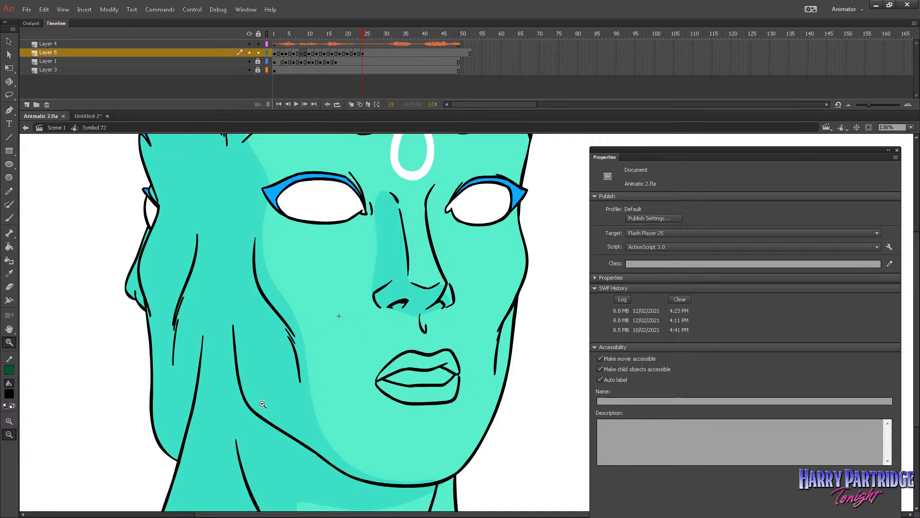
Step: Scrub the audio and flip through the frames around the rounded mouth to examine its timing
key("shift+comma")
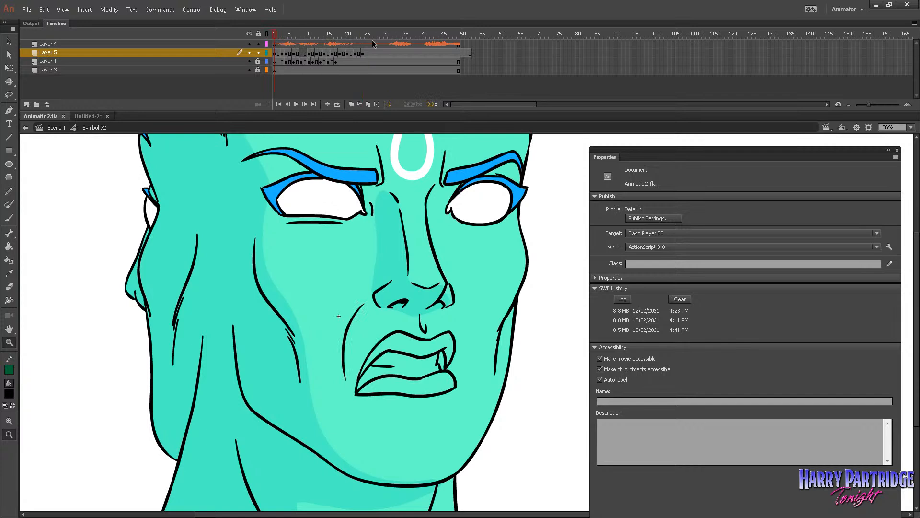
left_click(332, 41)
left_click_drag(332, 40, 352, 47)
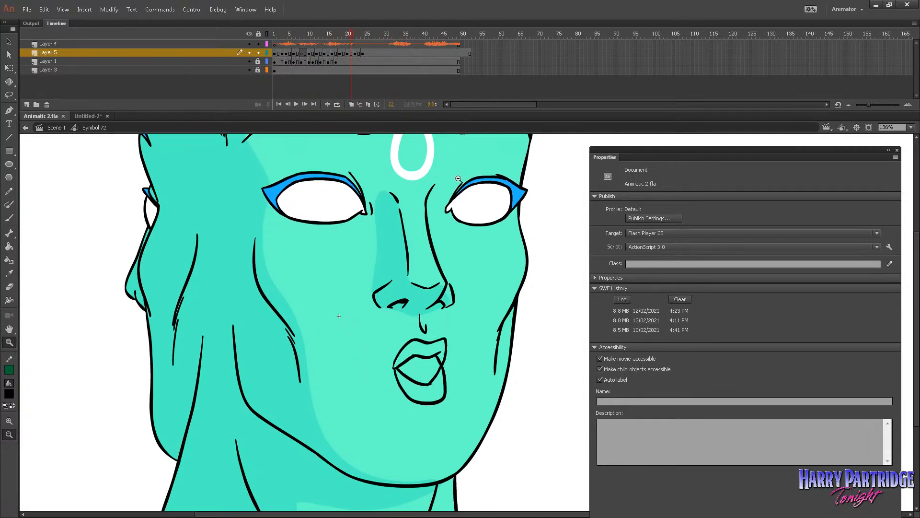
key("period")
key("period")
key("comma")
key("comma")
key("comma")
Step: Try removing frames at frame 20 of Layer 5, play back the shortened lip sync and restore the frames
right_click(349, 52)
left_click(376, 116)
left_click(321, 43)
left_click(546, 273)
key("Return")
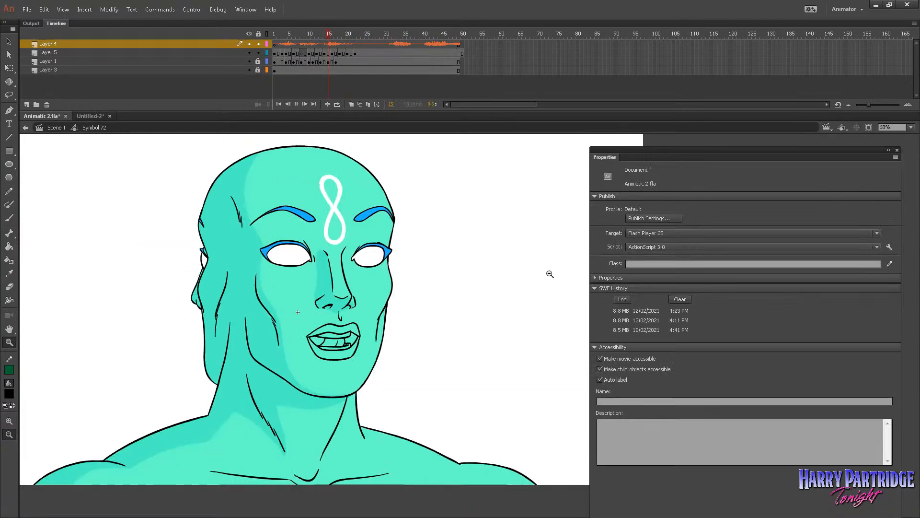
left_click(352, 55)
key("ctrl+alt+v")
key("comma")
key("period")
Step: Insert frames on Layer 5 to hold the rounded mouth longer and push the closed mouth further down the timeline
left_click(356, 54)
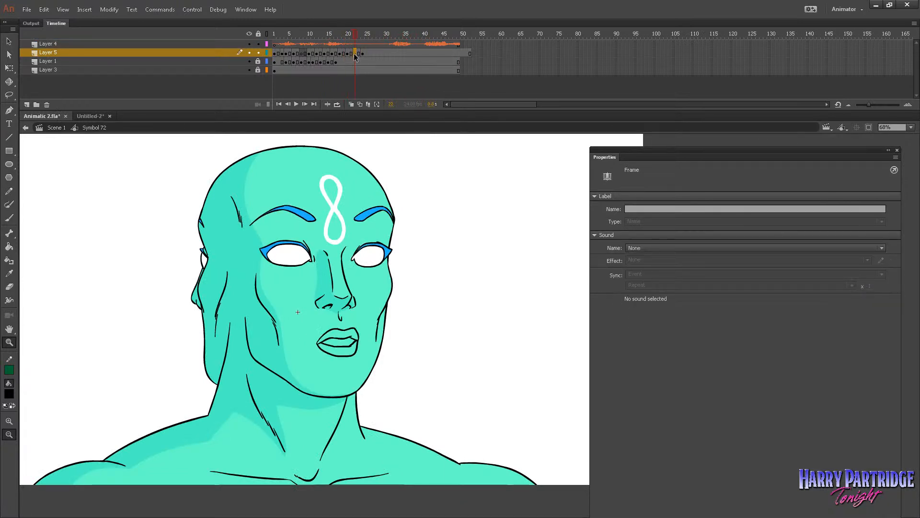
left_click(363, 52)
key("Delete")
left_click(349, 53)
right_click(359, 52)
left_click(387, 104)
left_click(388, 35)
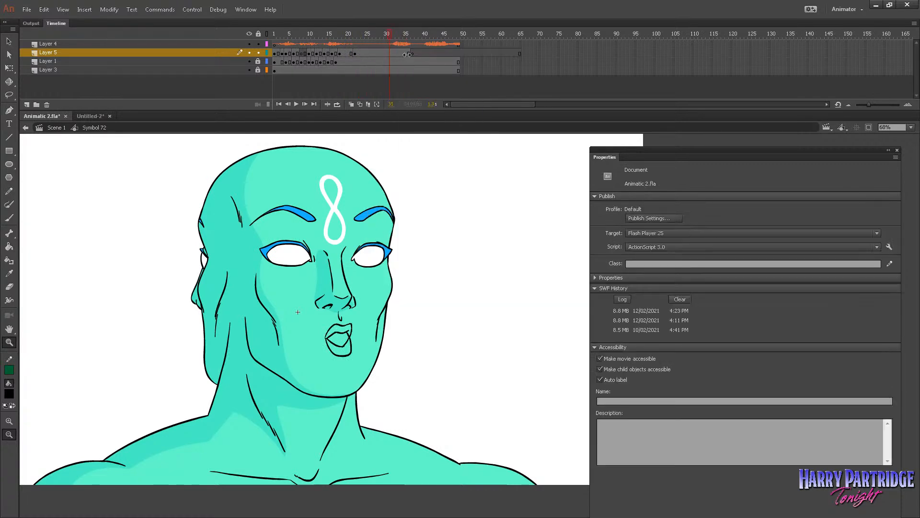
Step: Play back the lip sync from the first frame to check the extended rounded mouth
left_click(339, 52)
key("period")
key("shift+comma")
key("Return")
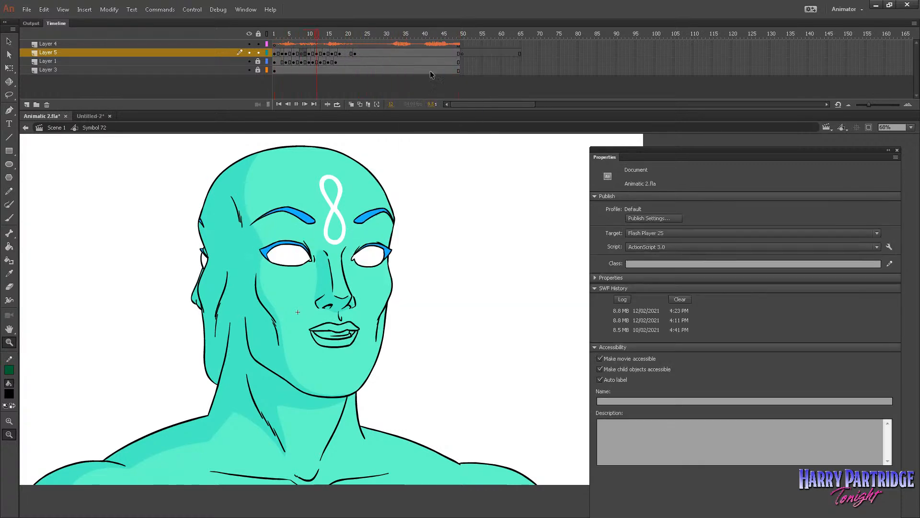
Step: Insert a blank keyframe at frame 20 of Layer 5 and play back the lip sync
mouse_move(332, 37)
left_mouse_down()
mouse_move(299, 38)
mouse_move(352, 38)
mouse_move(312, 39)
mouse_move(344, 43)
left_mouse_up()
right_click(325, 53)
key("Escape")
right_click(345, 54)
right_click(346, 52)
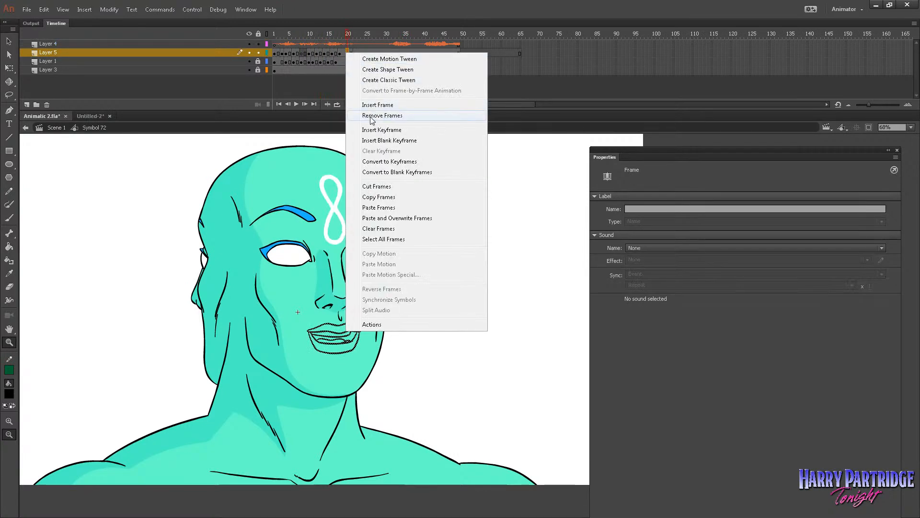
left_click(371, 140)
key("shift+comma")
key("Return")
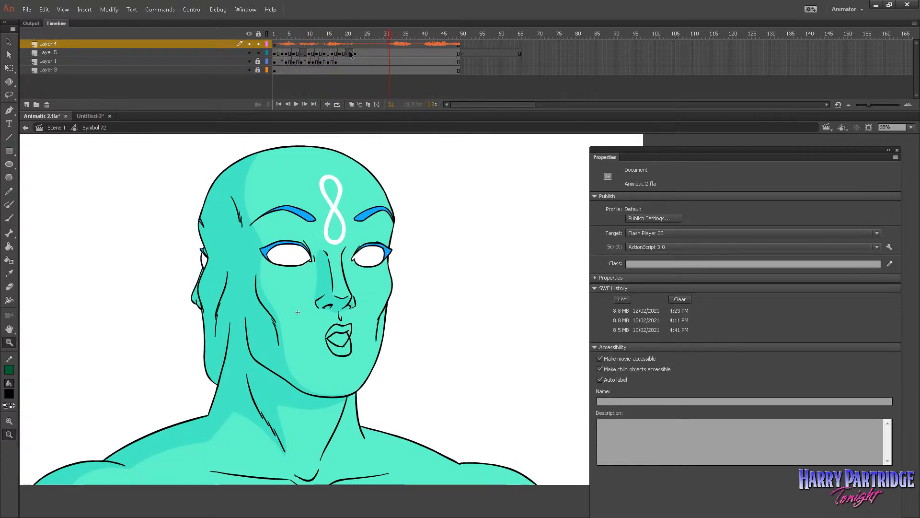
Step: Remove the extra frames around frame 8 of Layer 5 and play back the tightened lip sync
left_click(343, 54)
left_click(282, 54)
key("Return")
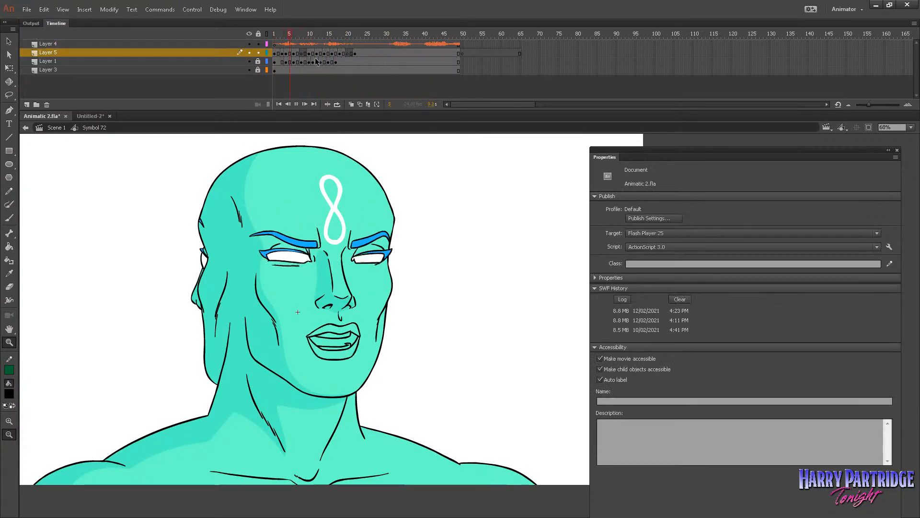
key("Return")
right_click(304, 54)
left_click(335, 114)
key("Return")
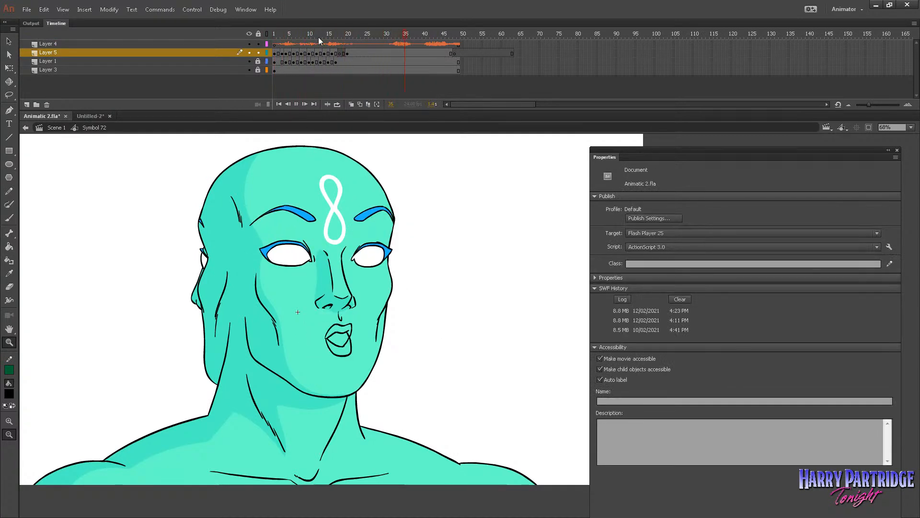
Step: Replay the lip sync from its opening frames and scrub through them against the audio
key("Return")
left_click(278, 34)
key("Return")
key("Return")
left_click(278, 34)
left_click_drag(277, 34, 293, 42)
Step: Ink an in-between mouth at frame 18 of Layer 5, using onion skinning to follow the neighbouring wide and rounded mouths
left_click(341, 53)
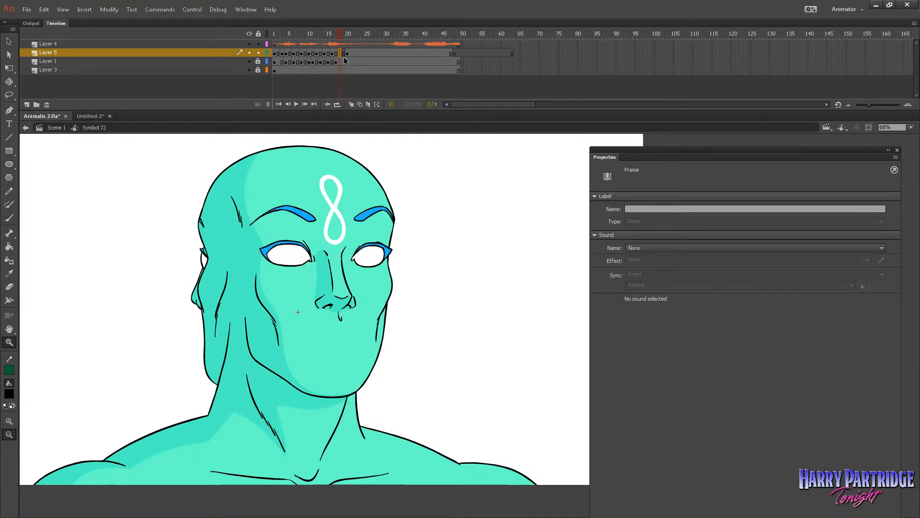
left_click(351, 104)
left_click_drag(345, 312, 377, 347)
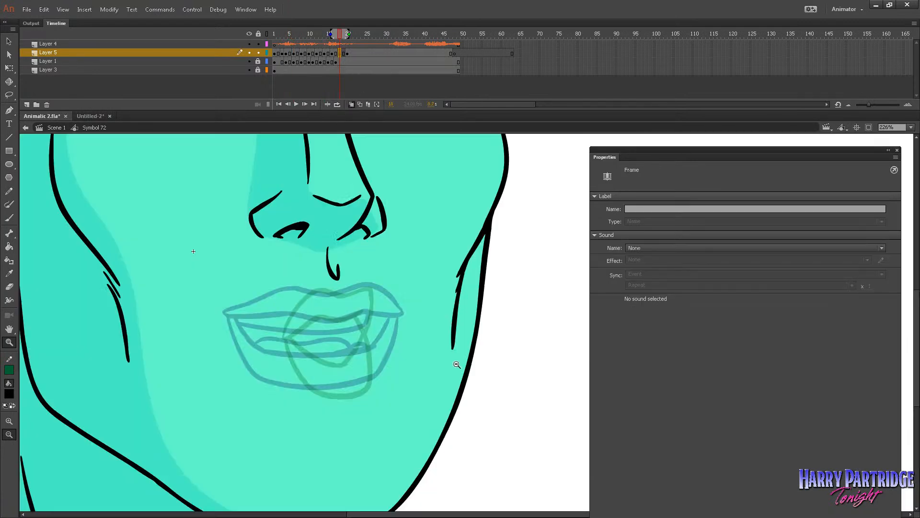
key("b")
mouse_move(282, 323)
left_mouse_down()
mouse_move(297, 296)
mouse_move(319, 289)
left_mouse_up()
key("ctrl+z")
mouse_move(278, 329)
left_mouse_down()
mouse_move(305, 291)
mouse_move(374, 292)
left_mouse_up()
mouse_move(278, 333)
left_mouse_down()
mouse_move(311, 315)
mouse_move(344, 313)
mouse_move(372, 330)
mouse_move(372, 289)
left_mouse_up()
mouse_move(278, 335)
left_mouse_down()
mouse_move(301, 385)
mouse_move(338, 393)
mouse_move(370, 379)
left_mouse_up()
left_click_drag(375, 335, 368, 372)
key("comma")
key("period")
mouse_move(281, 334)
left_mouse_down()
mouse_move(340, 357)
mouse_move(291, 346)
mouse_move(325, 357)
mouse_move(345, 358)
mouse_move(359, 342)
left_mouse_up()
key("ctrl+z")
Step: Play back the lip sync with the whole head in view to check the frame 18 mouth
key("Return")
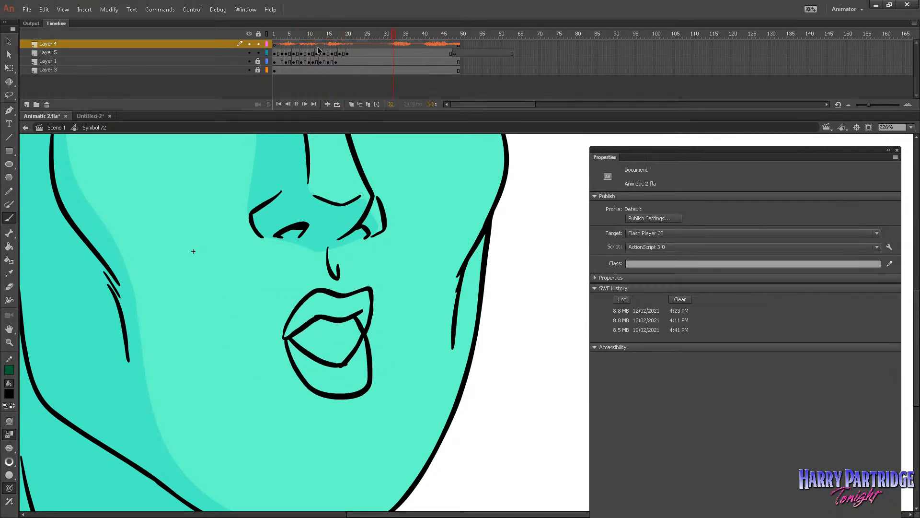
key("Return")
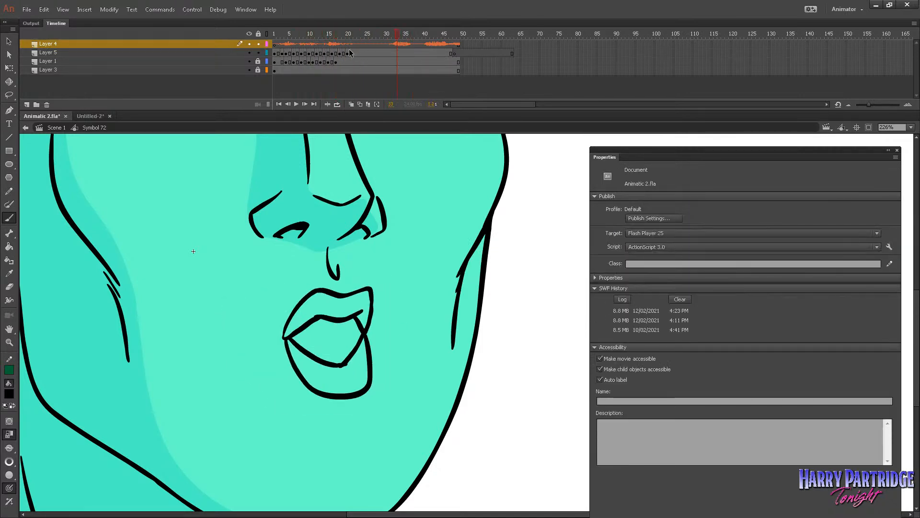
left_click(9, 342)
left_click(368, 278, "alt")
left_click(450, 294, "alt")
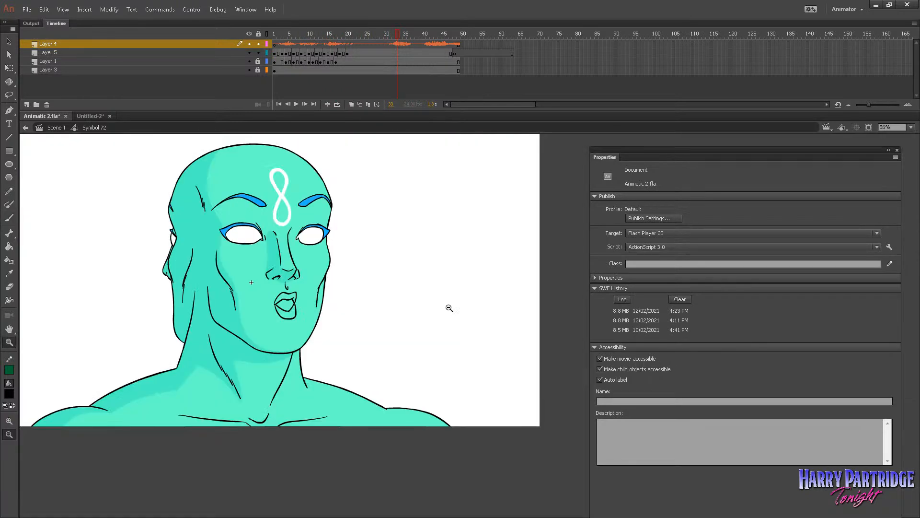
left_click_drag(294, 35, 275, 37)
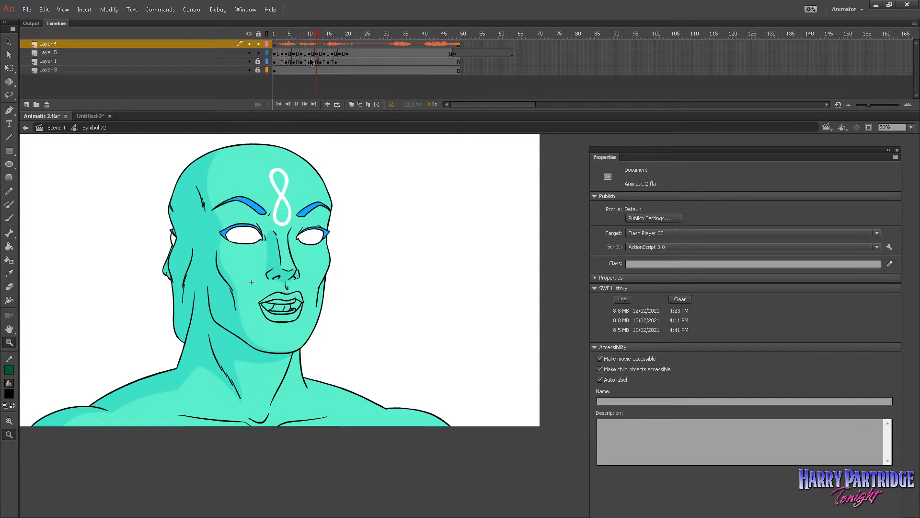
Step: Open a blank two-frame gap at frame 20 of Layer 5 and compare the surrounding rounded mouths with onion skinning
right_click(348, 53)
left_click(368, 173)
left_click(351, 105)
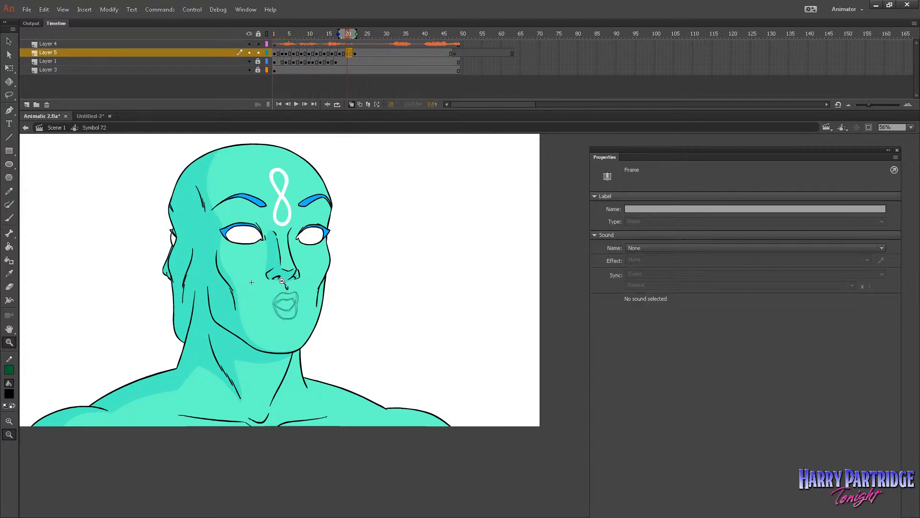
left_click_drag(271, 278, 335, 333)
left_click(8, 217)
key("period")
key("comma")
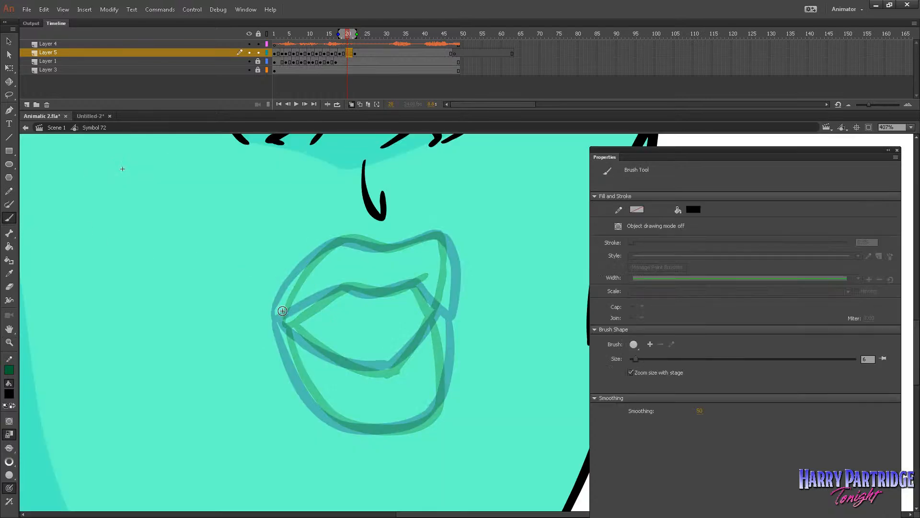
key("comma")
key("period")
key("period")
Step: Ink the in-between rounded mouth in the blank gap at frames 20–21 of Layer 5, including the outer lips and inner opening
mouse_move(282, 317)
left_mouse_down()
mouse_move(295, 282)
mouse_move(336, 241)
mouse_move(306, 312)
mouse_move(360, 286)
left_mouse_up()
mouse_move(341, 289)
left_mouse_down()
mouse_move(407, 285)
mouse_move(390, 291)
mouse_move(427, 276)
left_mouse_up()
mouse_move(344, 237)
left_mouse_down()
mouse_move(385, 247)
mouse_move(441, 236)
mouse_move(450, 280)
mouse_move(437, 321)
left_mouse_up()
left_click_drag(415, 288, 436, 319)
mouse_move(285, 324)
left_mouse_down()
mouse_move(300, 372)
mouse_move(332, 418)
mouse_move(365, 431)
mouse_move(405, 428)
mouse_move(435, 412)
left_mouse_up()
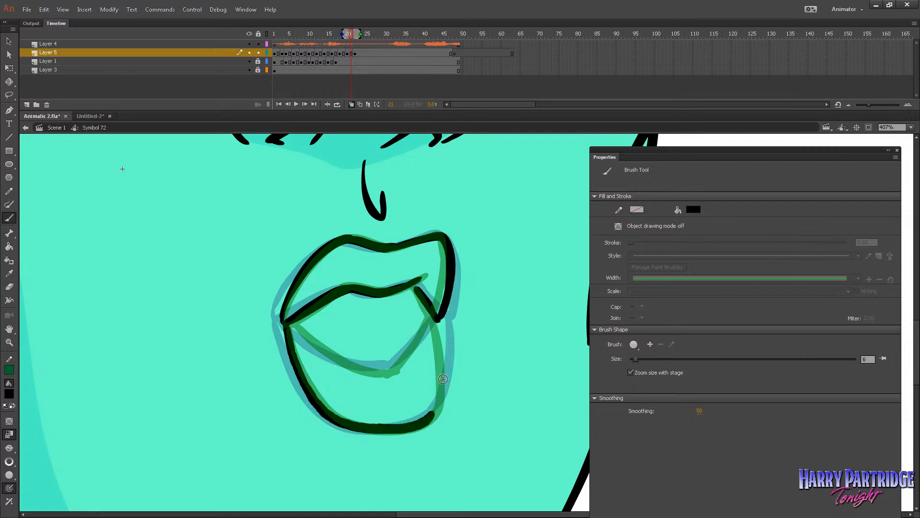
mouse_move(436, 320)
left_mouse_down()
mouse_move(445, 360)
mouse_move(436, 408)
left_mouse_up()
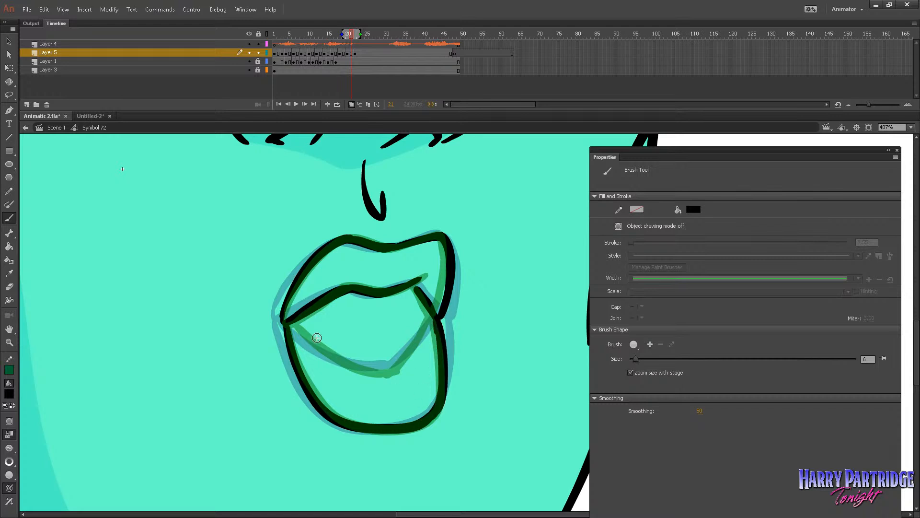
mouse_move(288, 324)
left_mouse_down()
mouse_move(331, 360)
mouse_move(383, 374)
mouse_move(433, 318)
mouse_move(419, 284)
left_mouse_up()
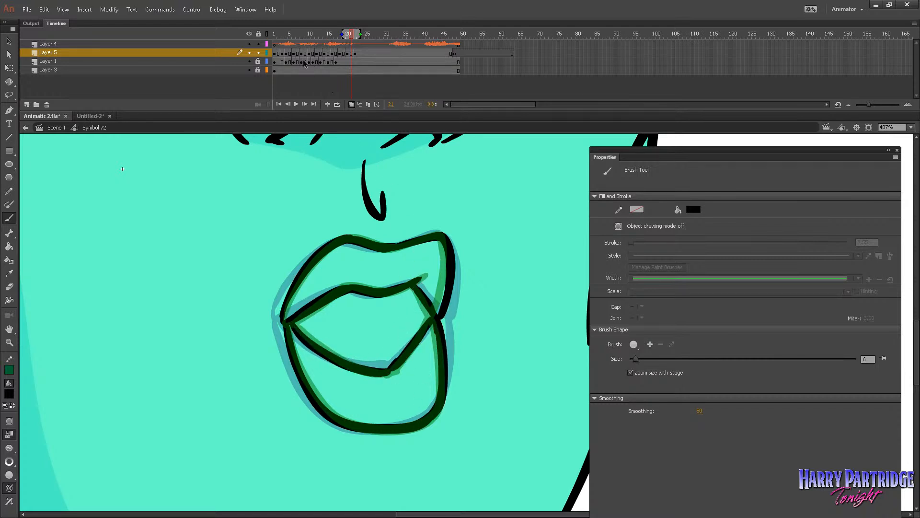
Step: Leave Symbol 72 for Scene 1 and go to frame 654, where the green character's mouth is already coloured
left_click(274, 34)
left_click(10, 342)
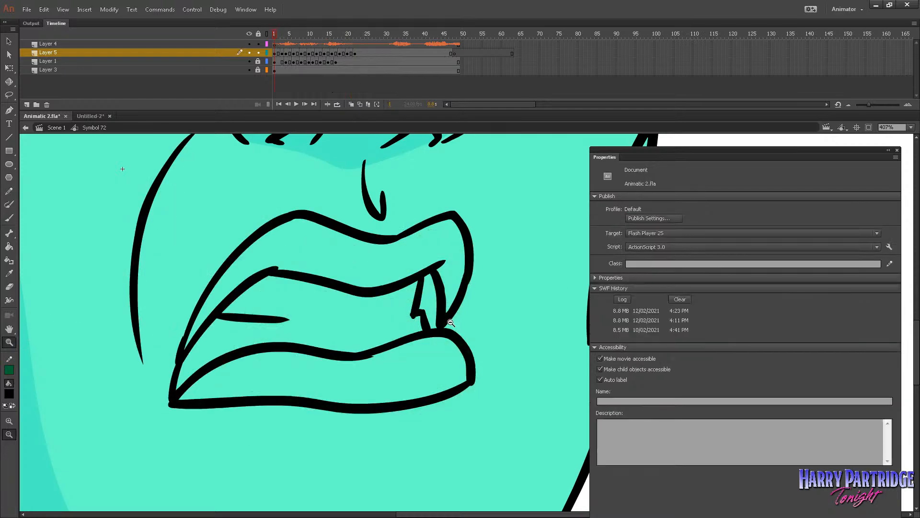
left_click(454, 322, "alt")
left_click(455, 322, "alt")
left_click(454, 322, "alt")
left_click_drag(447, 195, 151, 354)
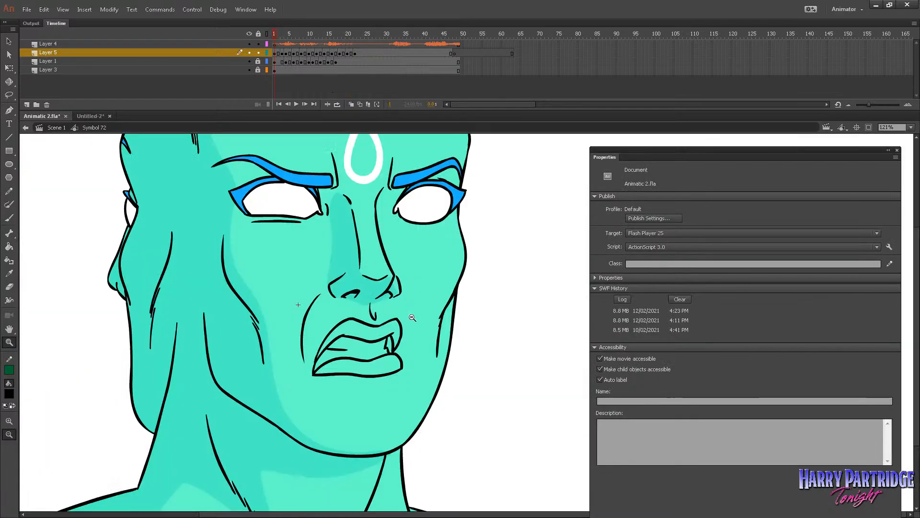
left_click(8, 246)
left_click(61, 129)
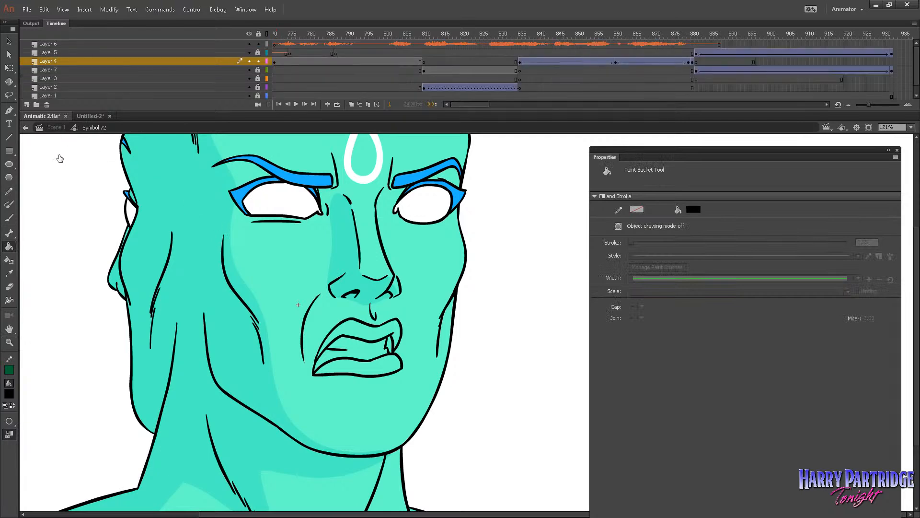
left_click(558, 36)
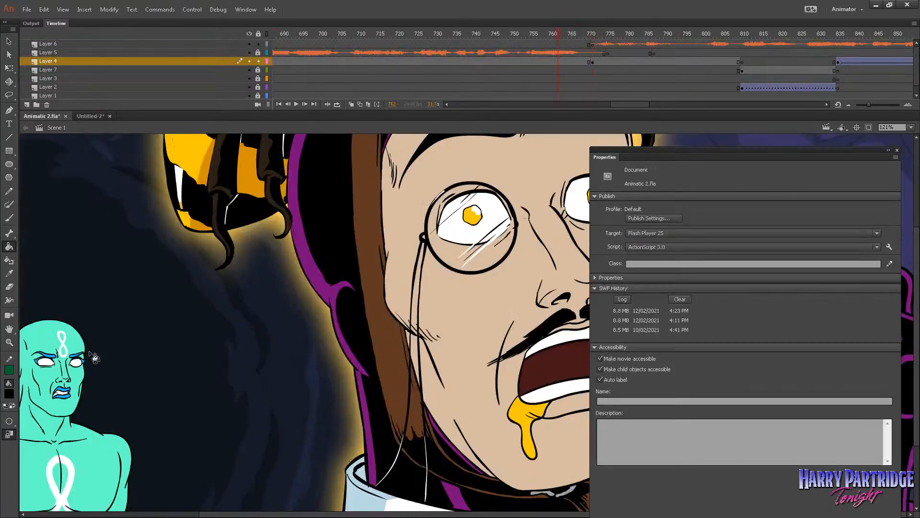
left_click(405, 63)
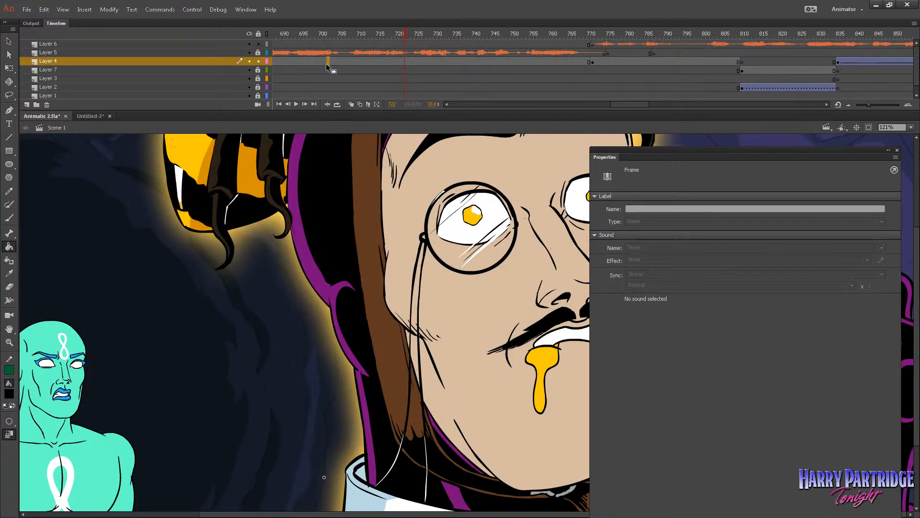
left_click(328, 61)
left_click_drag(623, 104, 587, 105)
left_click(480, 43)
Step: Sample the tongue's blue as the fill colour and the mouth interior's dark blue as the stroke colour
left_click(9, 393)
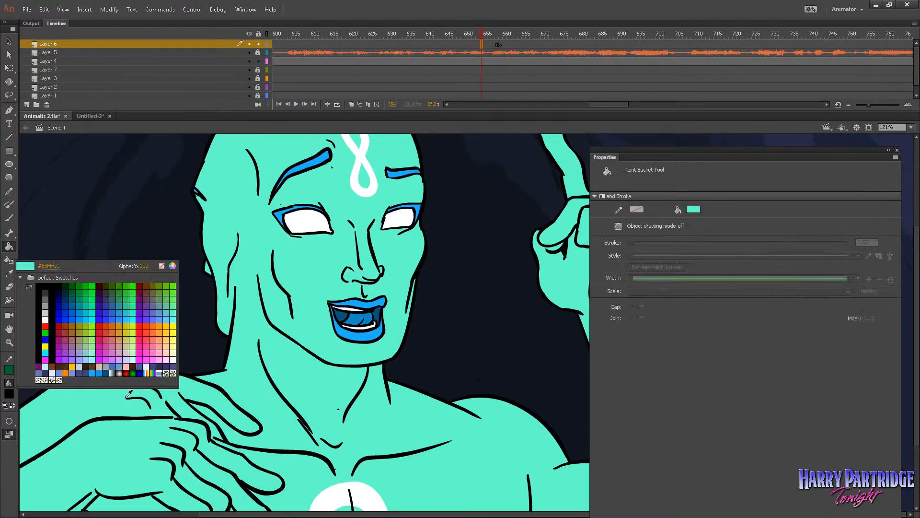
left_click(358, 318)
left_click(9, 370)
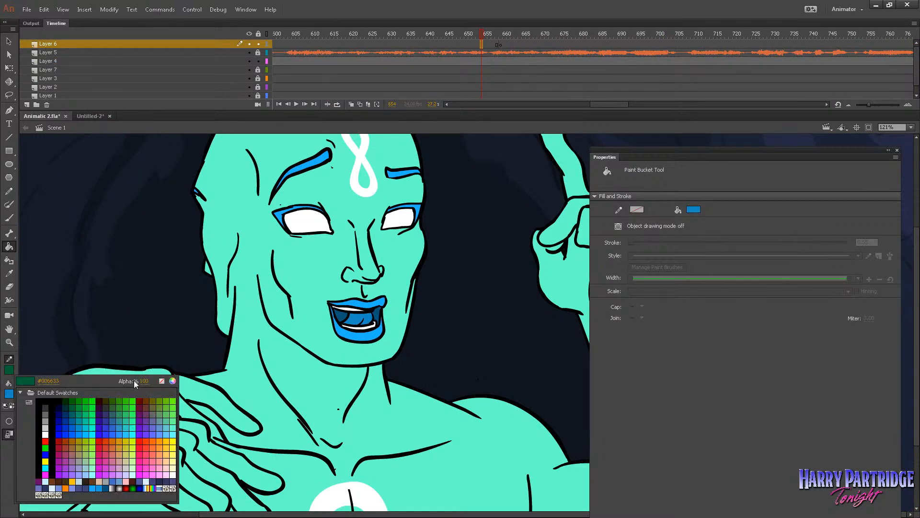
left_click(342, 317)
Step: Return to frame 789 of Layer 4 in Scene 1 and open Symbol 72 for editing
left_click_drag(617, 104, 644, 104)
left_click(516, 62)
key("v")
left_click(383, 316)
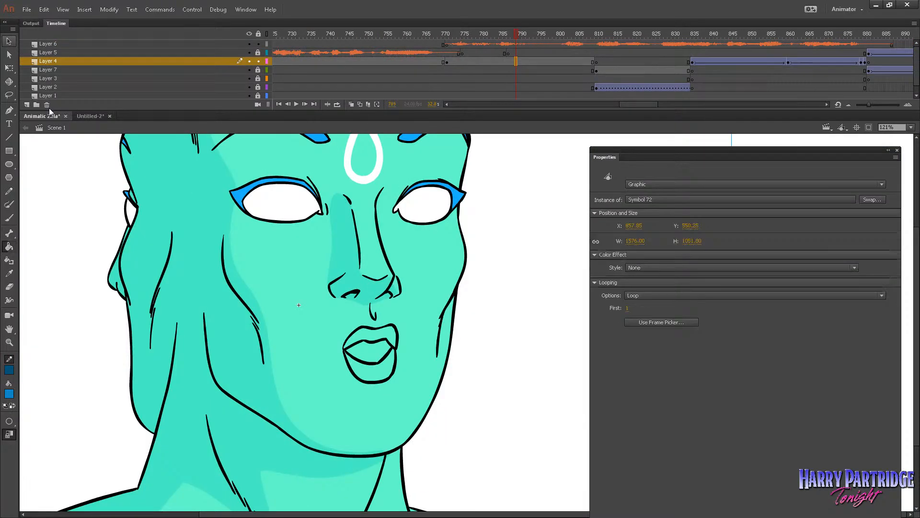
double_click(391, 322)
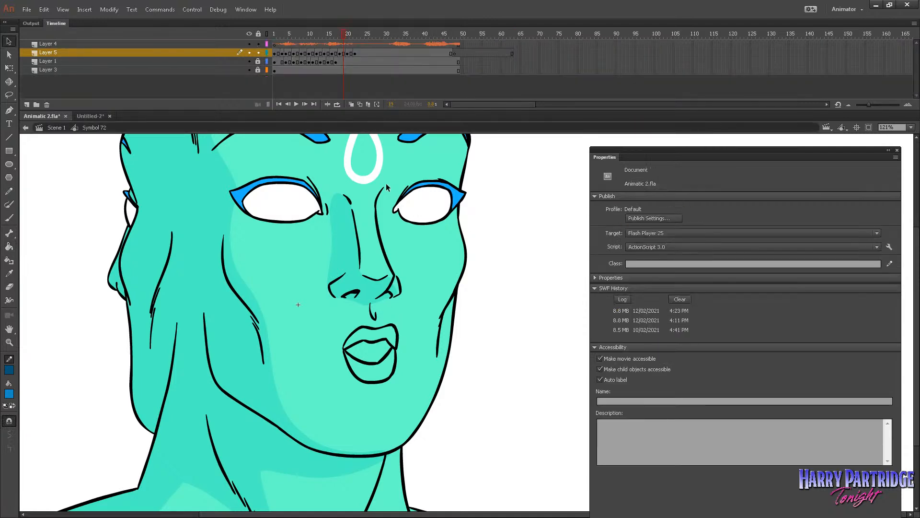
Step: Fill the tongue with the sampled blue on the Layer 5 mouths at frames 12, 14 and 16
left_click(280, 52)
left_click(9, 247)
key("period")
key("period")
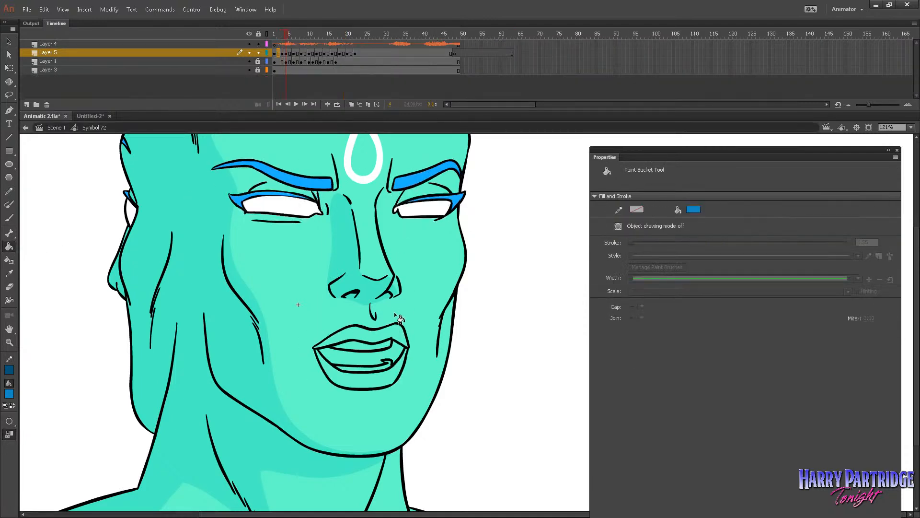
key("period")
key("period")
key("period")
key("period")
key("period")
key("period")
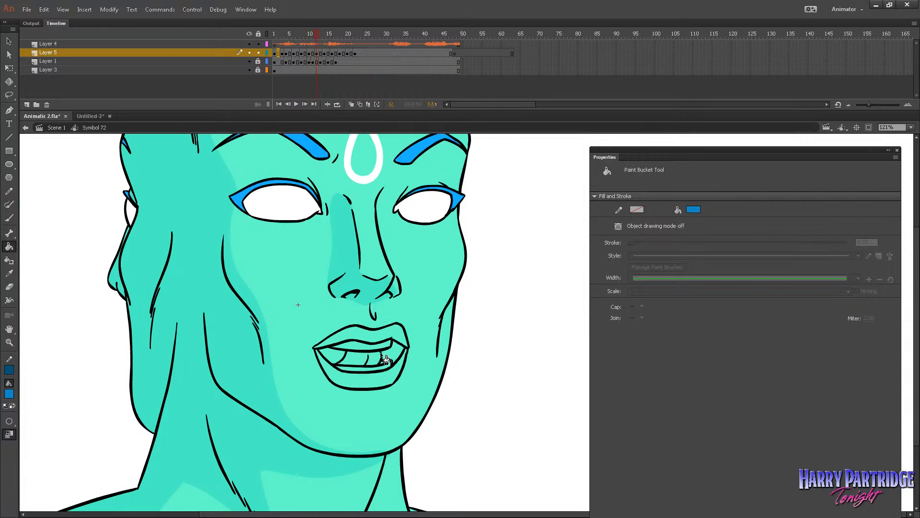
left_click(376, 358)
key("period")
key("period")
left_click(376, 359)
key("period")
key("period")
left_click(375, 356)
key("period")
key("period")
key("period")
Step: Swap the fill and stroke colours and fill the mouth interiors dark blue from frame 17 back to frame 12
left_click(13, 405)
key("comma")
key("comma")
key("comma")
key("comma")
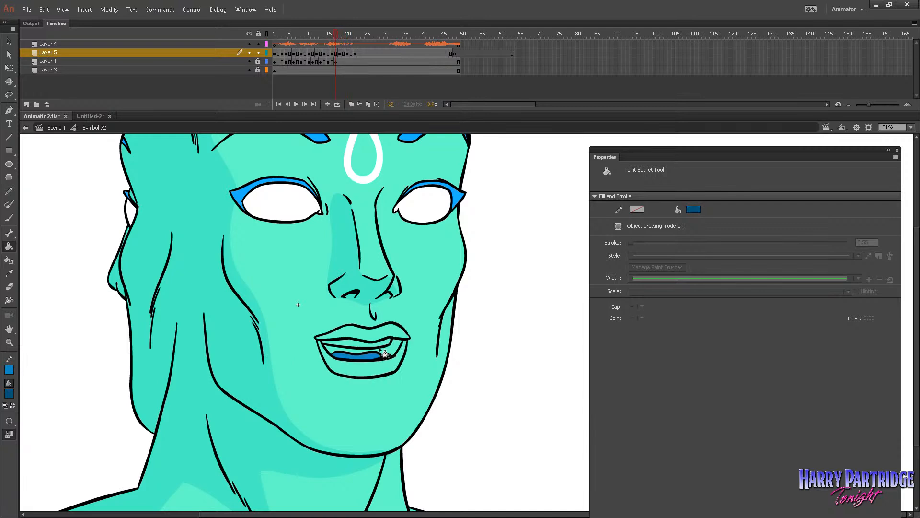
left_click(393, 350)
key("comma")
key("comma")
key("comma")
key("comma")
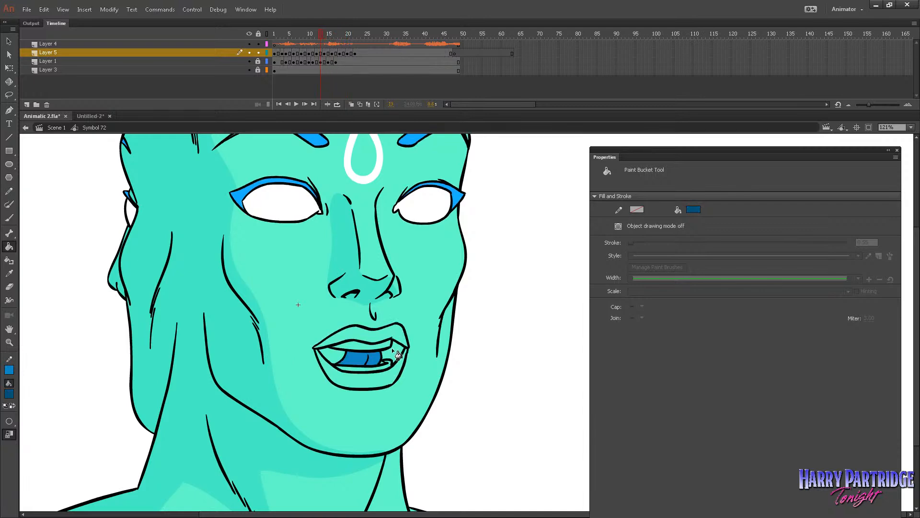
left_click(386, 366)
key("ctrl+z")
left_click(387, 368)
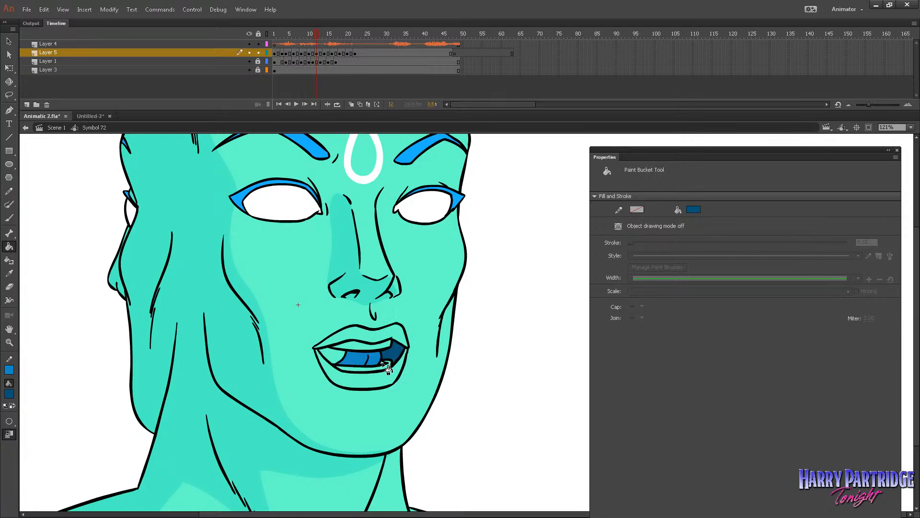
Step: Fill the mouth interiors dark blue on the earlier Layer 5 mouths, working back to frame 5
key("comma")
key("comma")
key("comma")
key("comma")
key("comma")
key("comma")
key("comma")
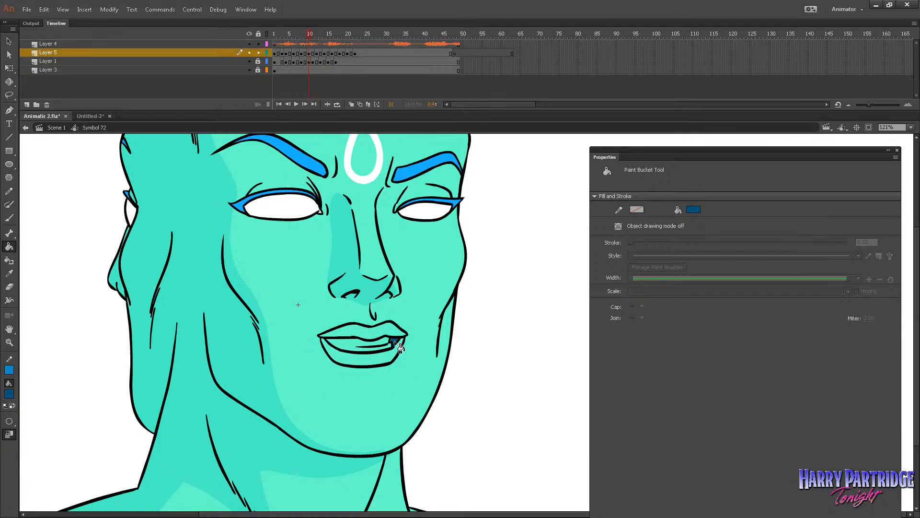
key("comma")
key("comma")
key("comma")
key("comma")
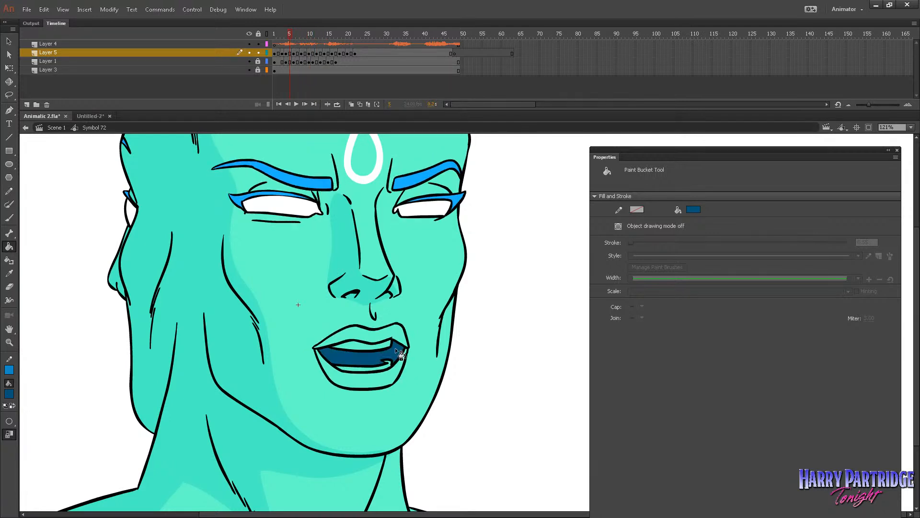
left_click(391, 347)
Step: Set the fill to bright blue and colour the upper and lower lips on the Layer 5 mouths through frame 9
left_click(9, 394)
left_click(67, 305)
key("period")
key("period")
key("period")
key("period")
key("period")
key("period")
key("period")
key("period")
key("period")
key("period")
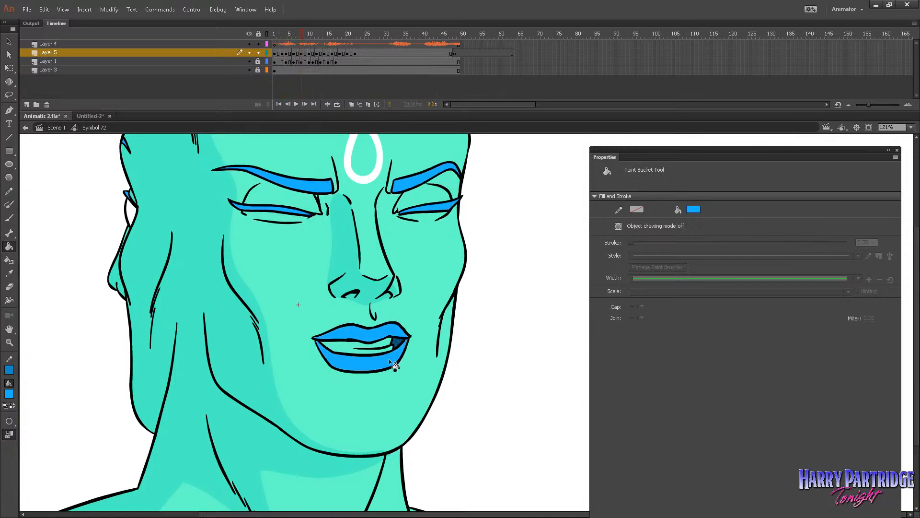
key("period")
left_click(393, 337)
left_click(396, 361)
Step: Check the lip fills around frame 10 and fill both lips bright blue on the Layer 5 mouth at frame 14
key("comma")
key("comma")
key("comma")
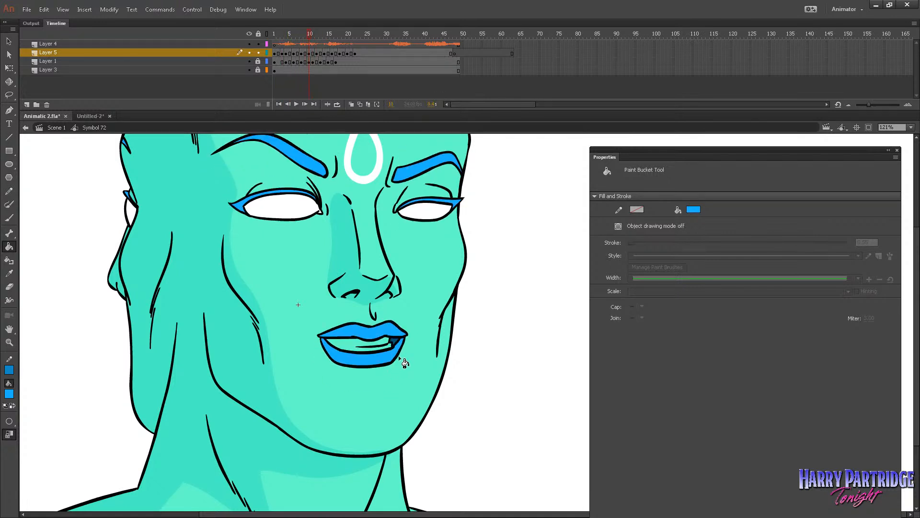
key("period")
key("comma")
key("period")
key("period")
key("period")
key("period")
key("period")
left_click(394, 372)
left_click(397, 334)
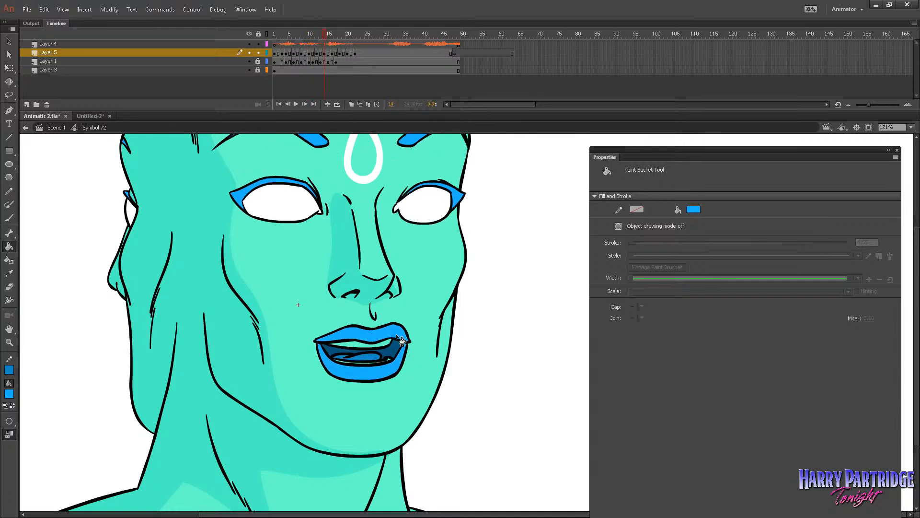
Step: Fill the upper and lower lips bright blue on the Layer 5 mouths at frames 16 and 18
key("period")
key("period")
left_click(398, 332)
left_click(395, 361)
key("period")
key("period")
left_click(394, 369)
left_click(392, 338)
Step: Fill the upper and lower lips bright blue on the rounded Layer 5 mouths at frames 20 and 22
key("period")
key("period")
left_click(393, 368)
left_click(392, 338)
key("period")
key("period")
left_click(386, 366)
left_click(391, 338)
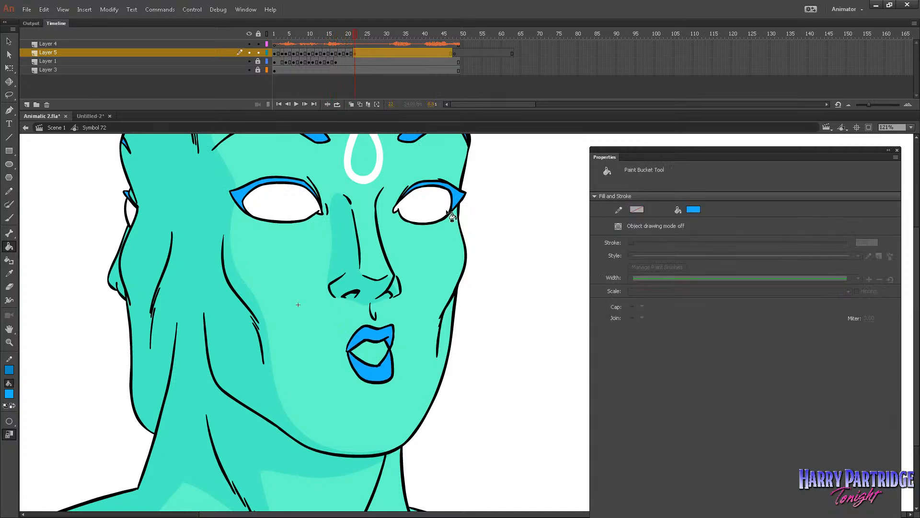
Step: Sample the dark blue mouth interior and fill the inside of the rounded Layer 5 mouth at frame 22 with it
key("comma")
left_click(10, 394)
left_click(376, 352)
key("period")
left_click(377, 351)
Step: Set the fill to white by sampling the eye and colour the teeth on the Layer 5 mouths around frame 16
left_click(10, 394)
left_click(292, 207)
key("comma")
key("comma")
key("comma")
key("comma")
key("comma")
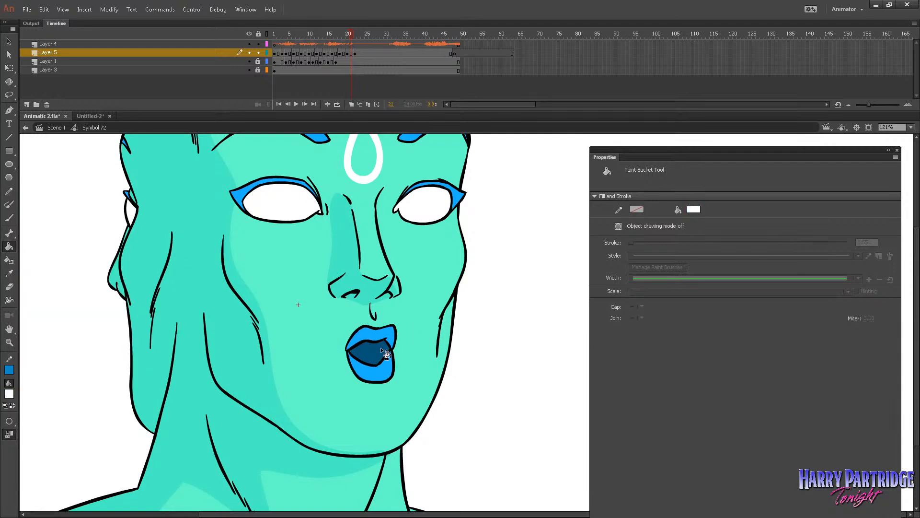
left_click(386, 350)
key("comma")
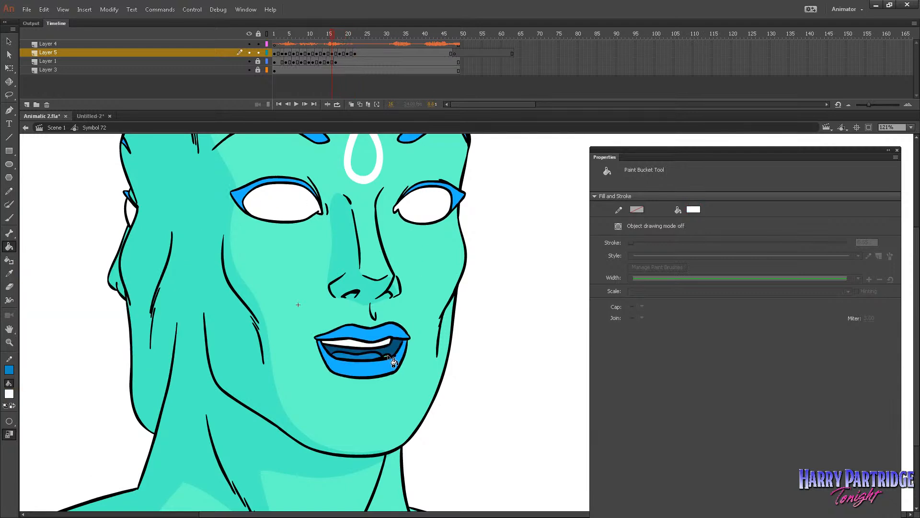
Step: Fill the teeth white on the preceding Layer 5 mouths back to around frame 7
key("comma")
left_click(387, 348)
key("comma")
key("comma")
left_click(386, 349)
key("comma")
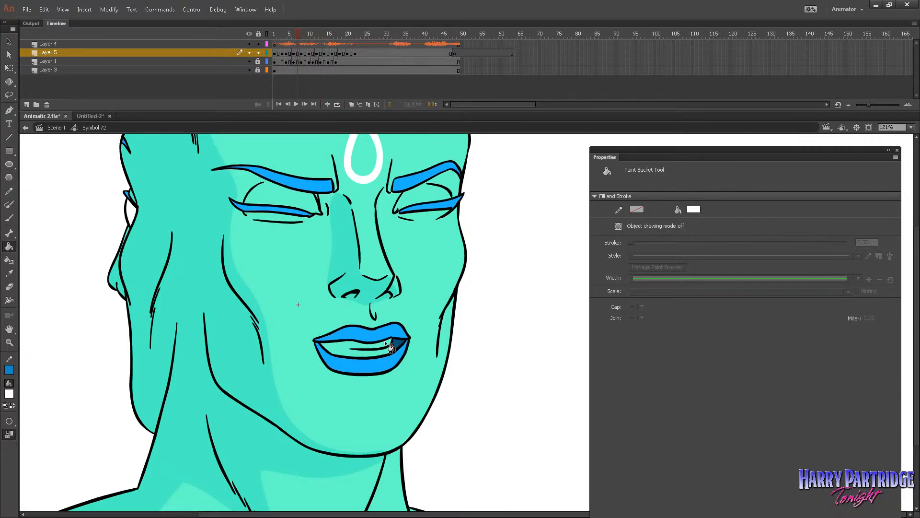
Step: Undo the last fill, and fill the remaining teeth white on the open Layer 5 mouths at frames 5 and 3
key("ctrl+z")
left_click(388, 366)
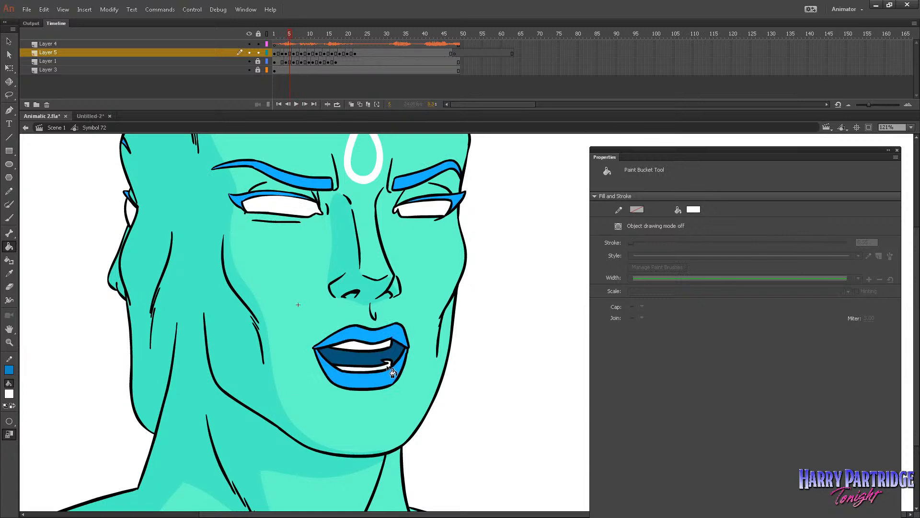
key("comma")
key("comma")
left_click(383, 346)
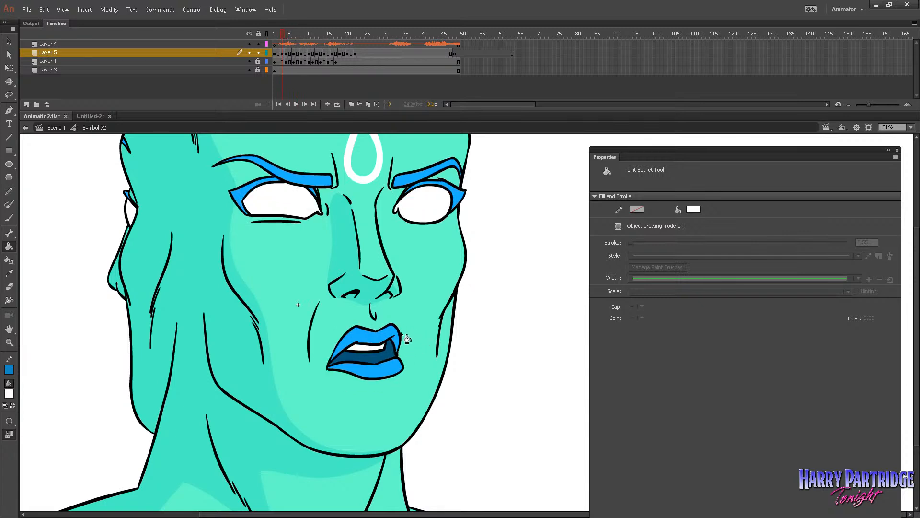
key("comma")
key("comma")
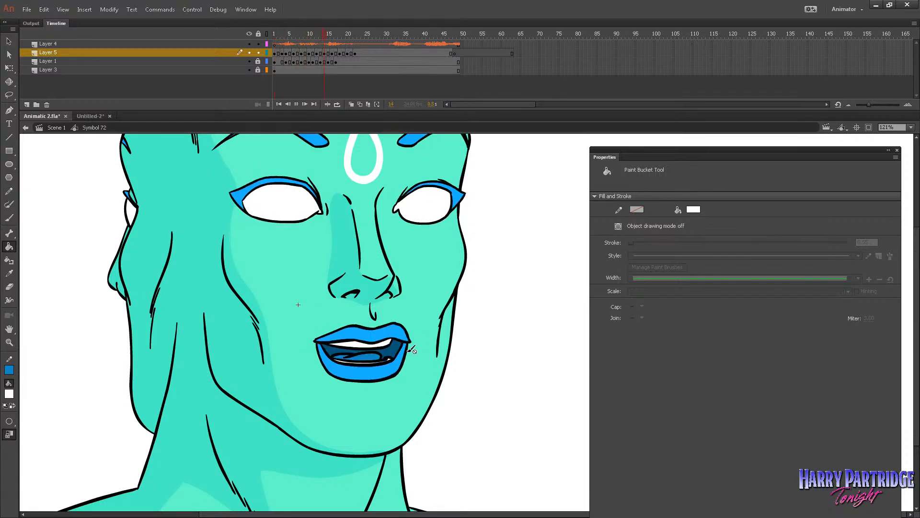
Step: Play the lip sync from frame 1 and step through the opening frames to check the coloured mouths
left_click(274, 35)
key("Return")
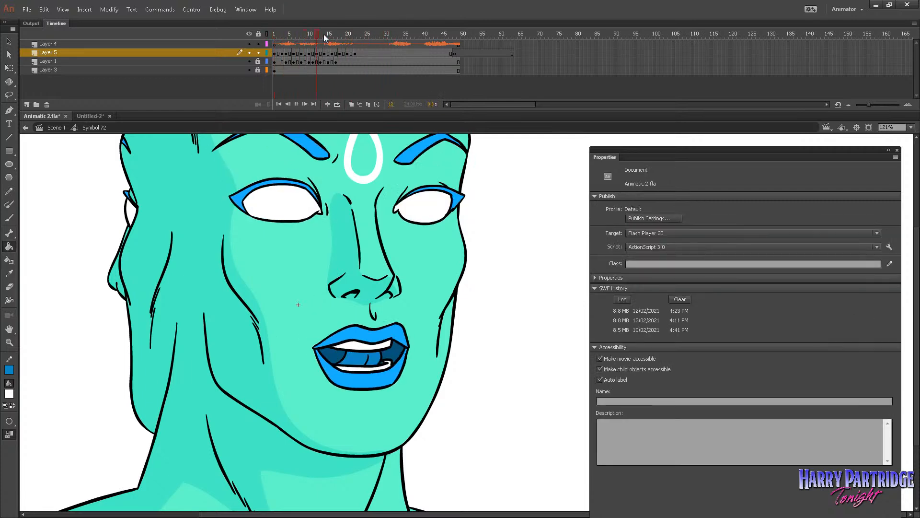
key("Return")
left_click_drag(324, 38, 286, 39)
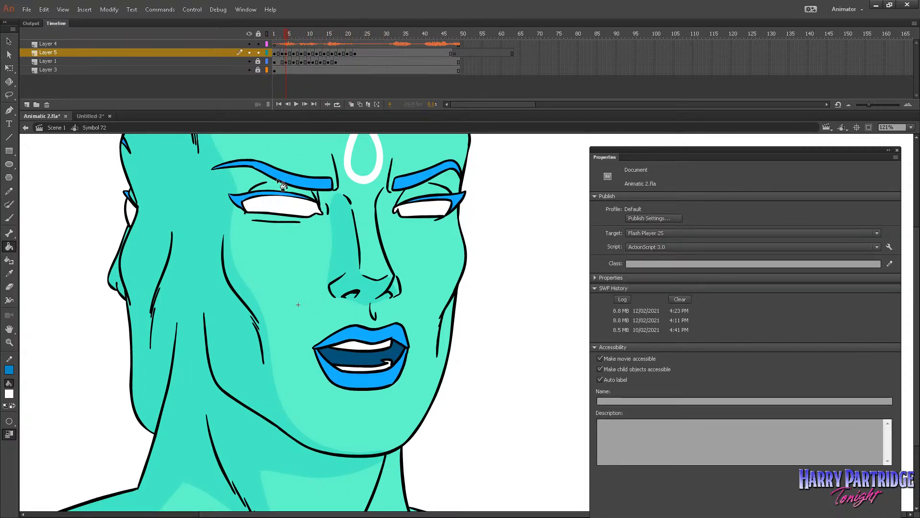
key("period")
key("period")
key("period")
key("period")
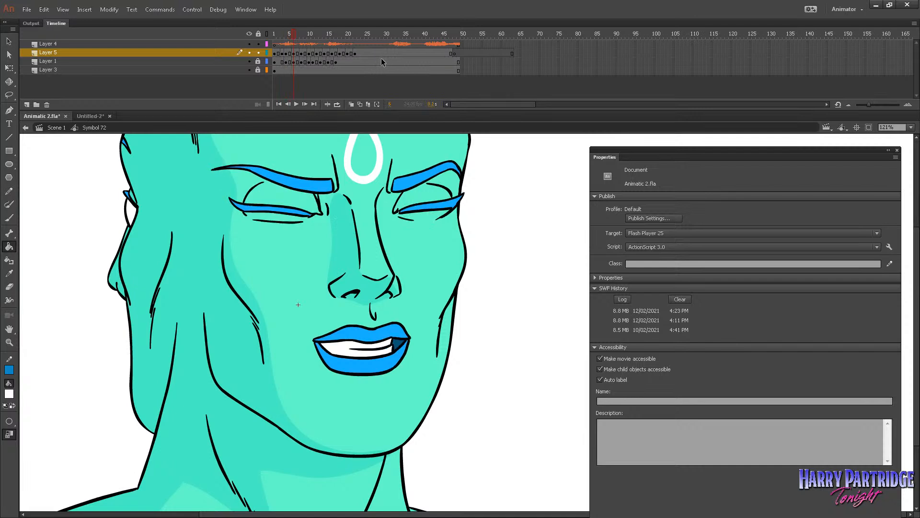
key("comma")
key("comma")
key("comma")
key("period")
key("period")
key("period")
key("period")
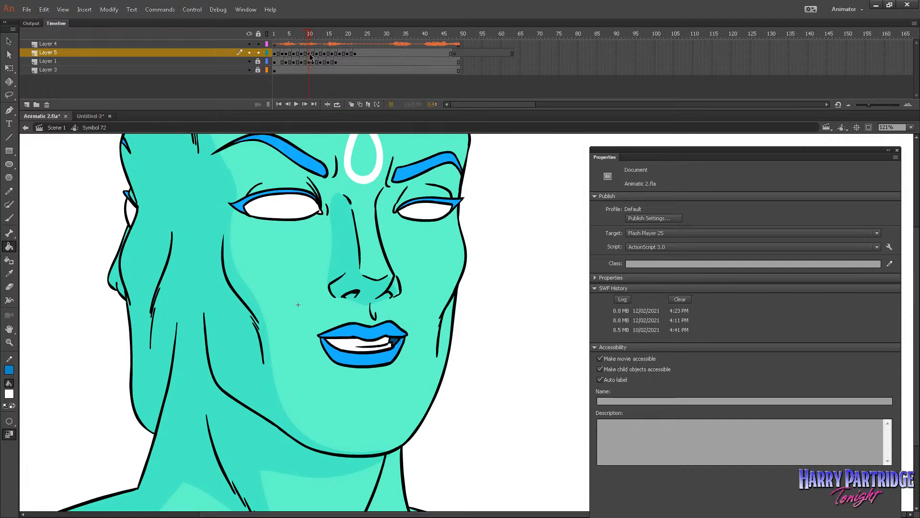
Step: Copy the Layer 5 mouth frames from frame 10 through about frame 47
left_click_drag(311, 53, 381, 55)
right_click(451, 56)
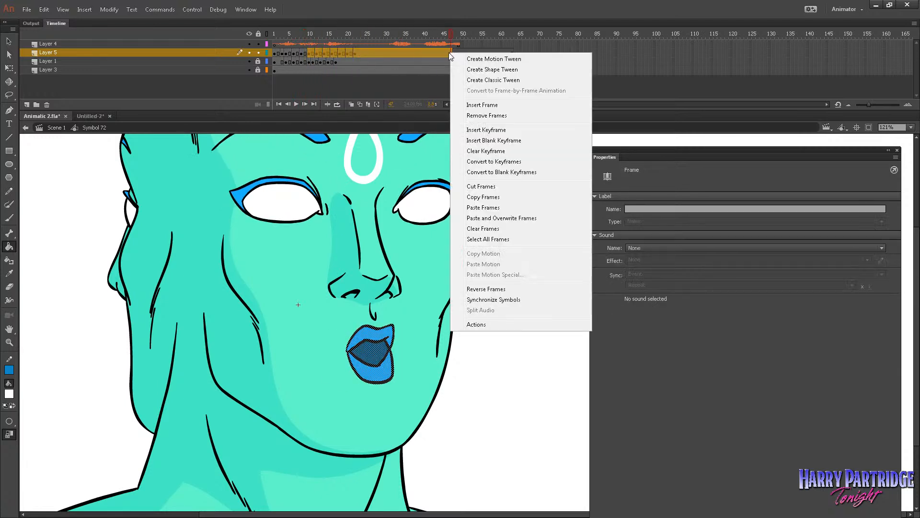
left_click(472, 202)
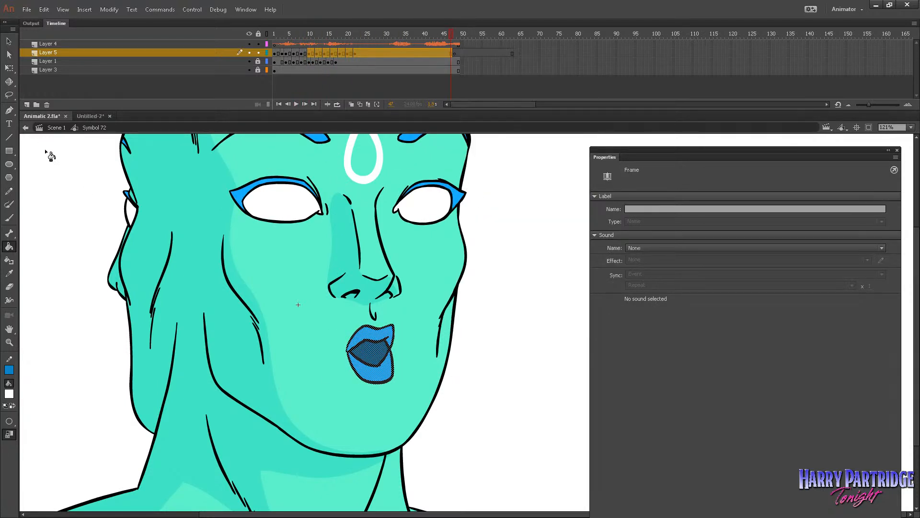
Step: Add a new layer above Layer 5 and insert a keyframe on it at frame 10
left_click(27, 104)
left_click(301, 34)
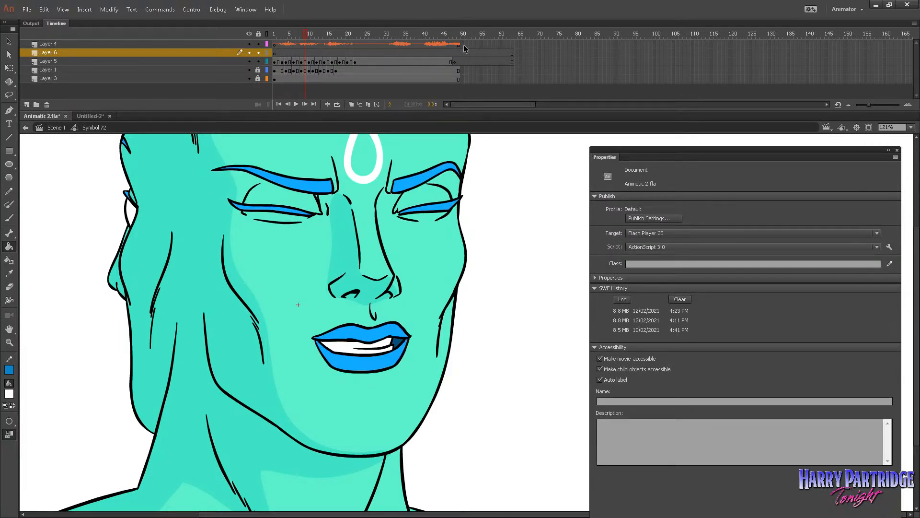
key("period")
key("period")
key("period")
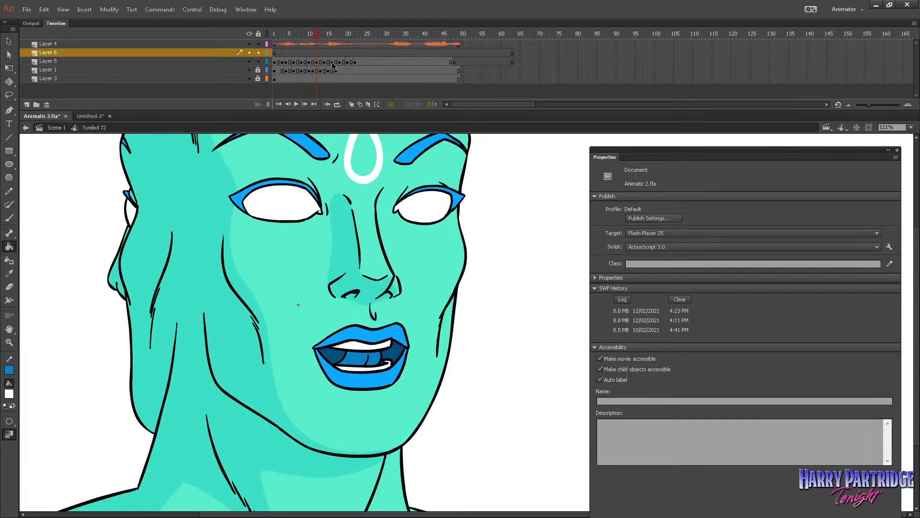
key("comma")
key("comma")
key("comma")
key("period")
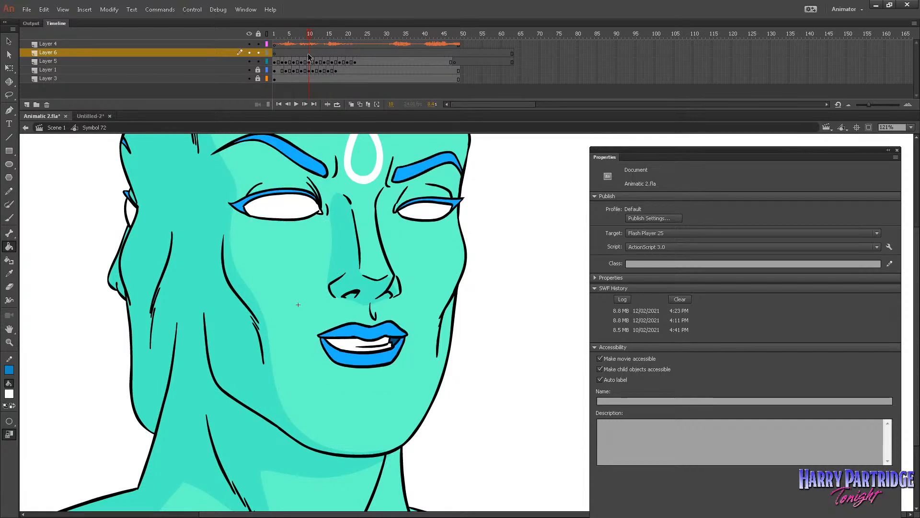
right_click(309, 52)
left_click(341, 116)
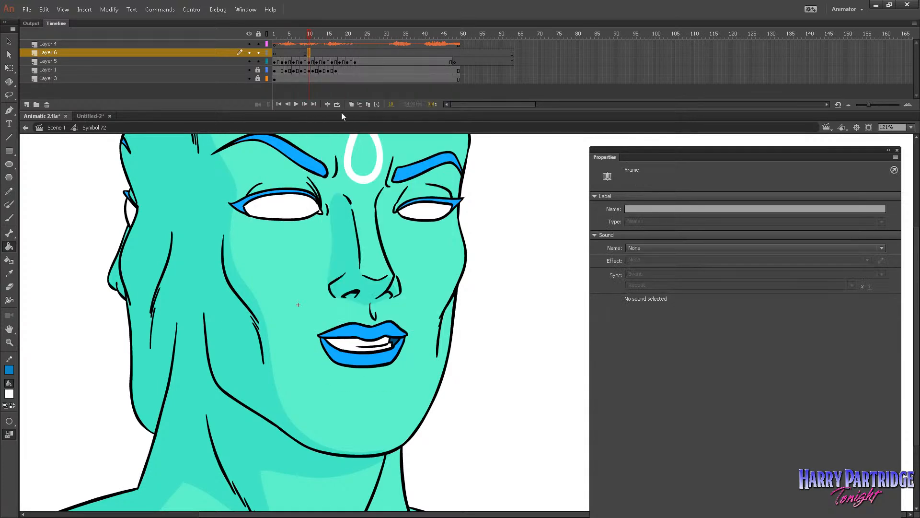
Step: Brush a white X as a placeholder on Layer 6 at frame 10 and convert it to a graphic symbol
left_click(9, 217)
left_click_drag(330, 286, 295, 303)
left_click_drag(306, 287, 341, 307)
left_click(309, 53)
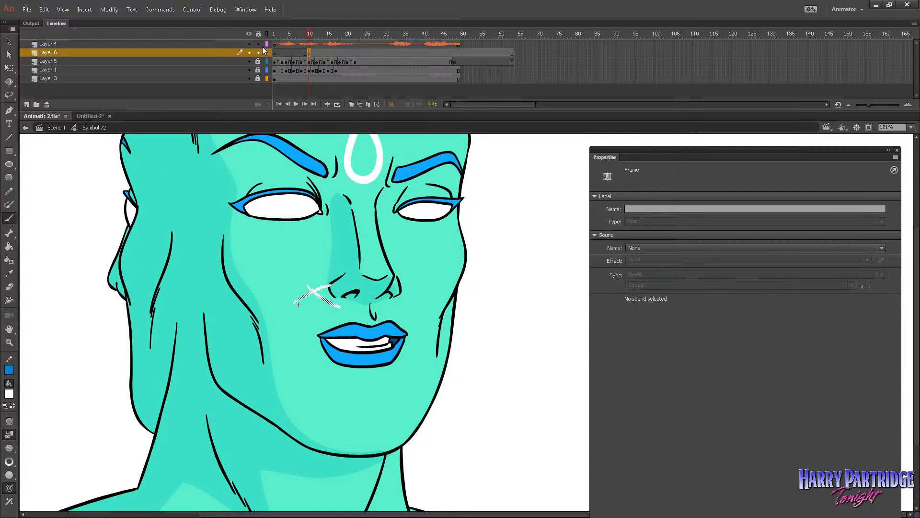
left_click(109, 9)
left_click(137, 33)
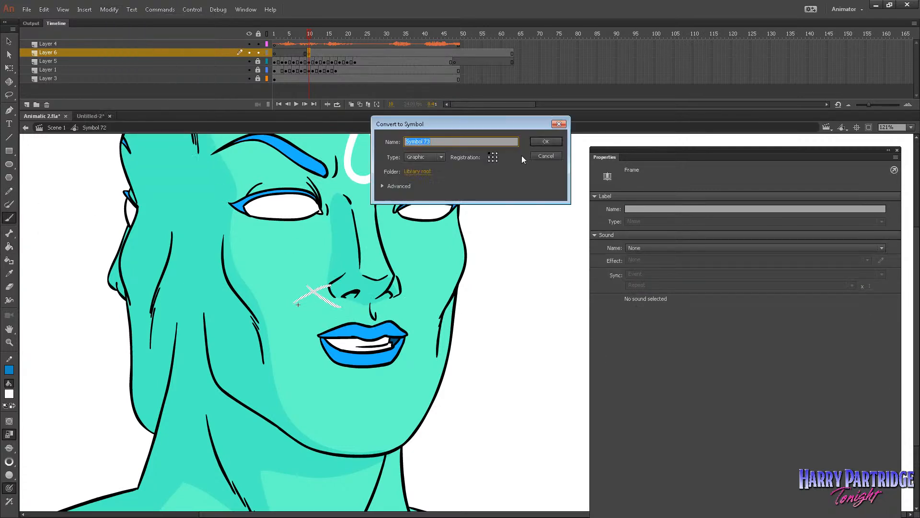
left_click(545, 141)
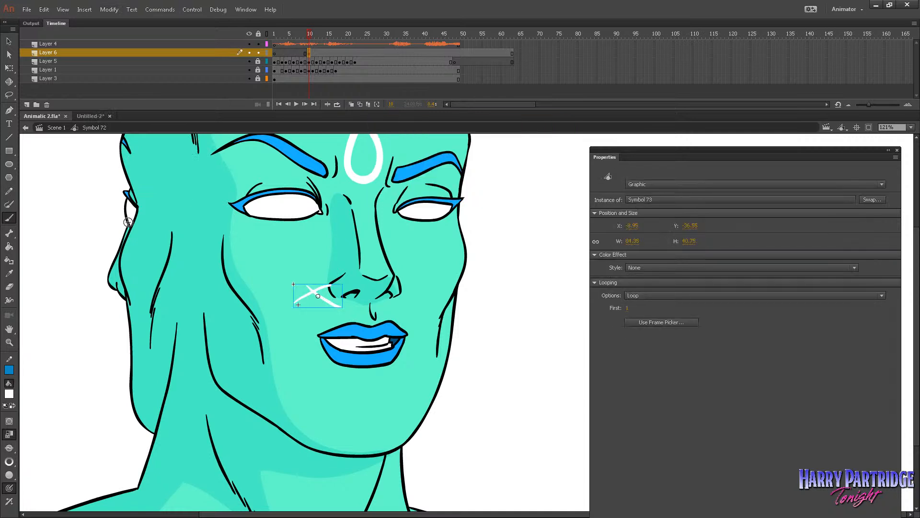
Step: Paste the copied mouth frames into the placeholder symbol's timeline and return to Symbol 72
left_click(9, 41)
double_click(316, 291)
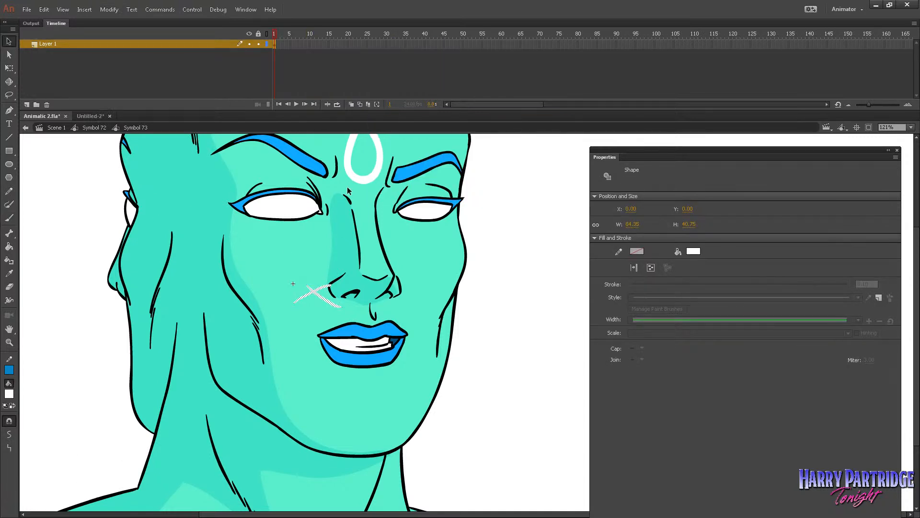
right_click(287, 44)
left_click(309, 196)
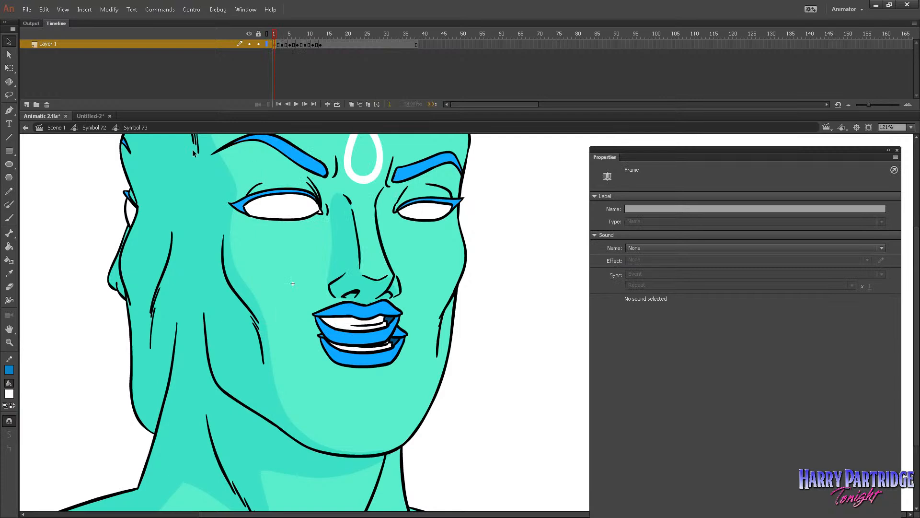
left_click(91, 128)
Step: Move and nudge the new mouth symbol until it lines up with the original Layer 5 mouth at frame 10
left_click_drag(376, 323, 374, 344)
left_click(9, 342)
left_click_drag(276, 307, 442, 370)
key("Up")
key("Up")
key("Right")
key("Right")
key("Right")
Step: Move the mouth symbol's transformation point to the centre of the lips and scale the symbol up slightly with Free Transform
right_click(403, 344)
mouse_move(445, 315)
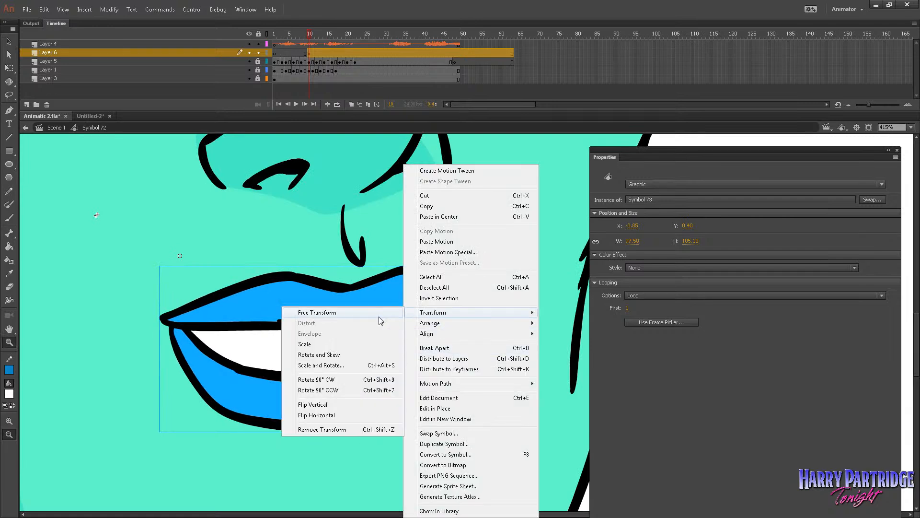
left_click(389, 312)
left_click_drag(474, 266, 491, 259)
key("ctrl+z")
left_click_drag(179, 255, 341, 352)
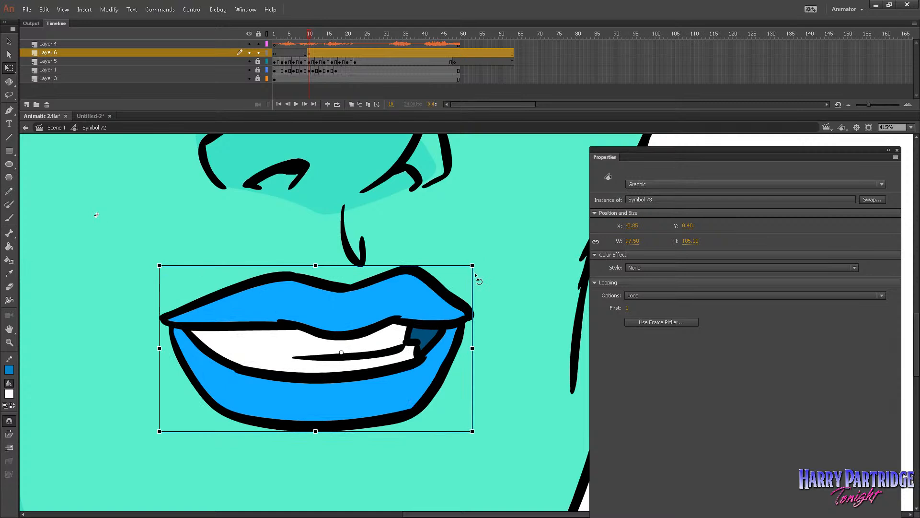
left_click_drag(479, 262, 495, 259)
Step: Move the mouth symbol's keyframe from Layer 6 onto Layer 5 at frame 10 and replay the lip sync
left_click_drag(312, 54, 313, 63)
left_click_drag(308, 35, 275, 46)
key("z")
left_click(479, 337, "alt")
left_click(478, 337, "alt")
left_click(478, 337, "alt")
left_click(411, 175)
key("Return")
left_click(297, 47)
key("Return")
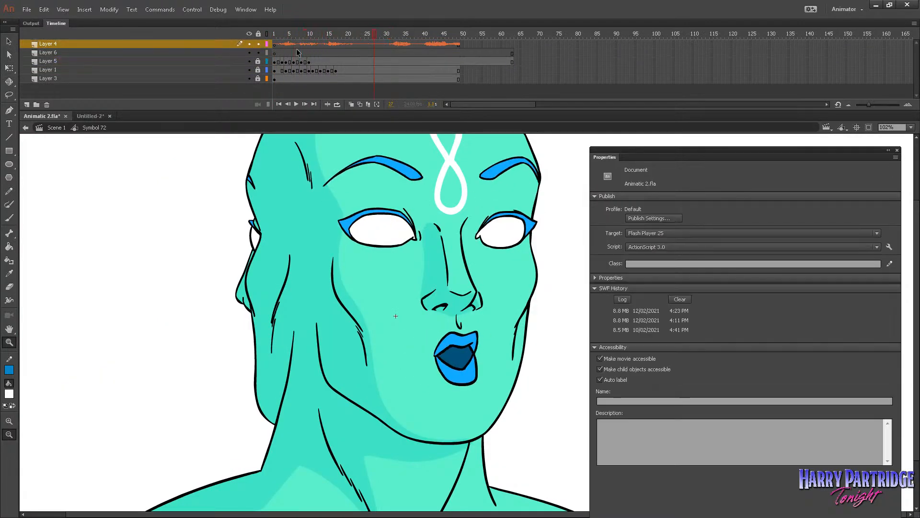
left_click(316, 62)
key("Return")
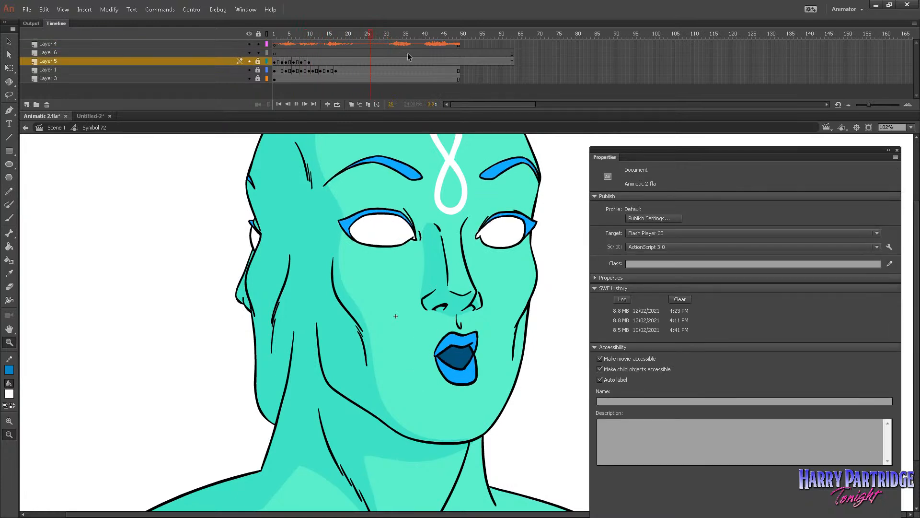
Step: Unlock Layer 5, select its mouth keyframe at frame 10 and replay the animation to check the transition
mouse_move(315, 42)
left_mouse_down()
mouse_move(301, 39)
mouse_move(308, 44)
left_mouse_up()
left_click(305, 61)
left_click(310, 62)
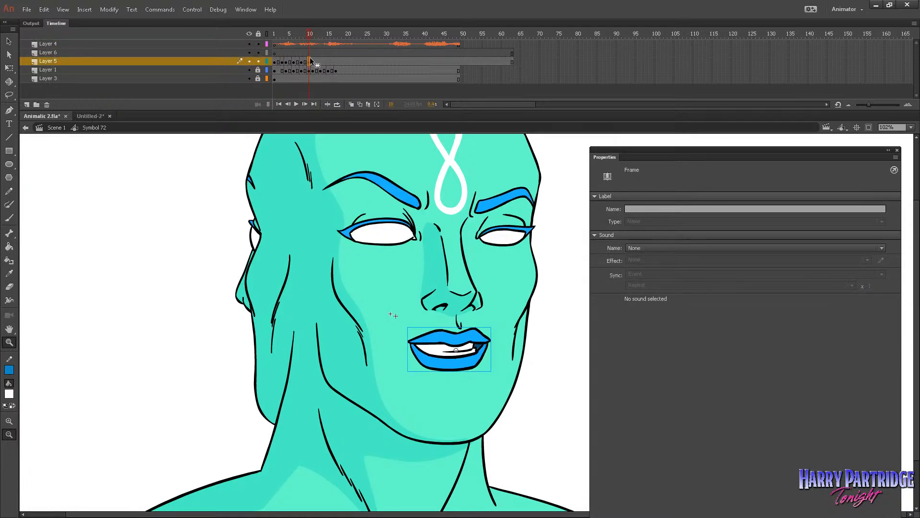
left_click(316, 44)
key("Return")
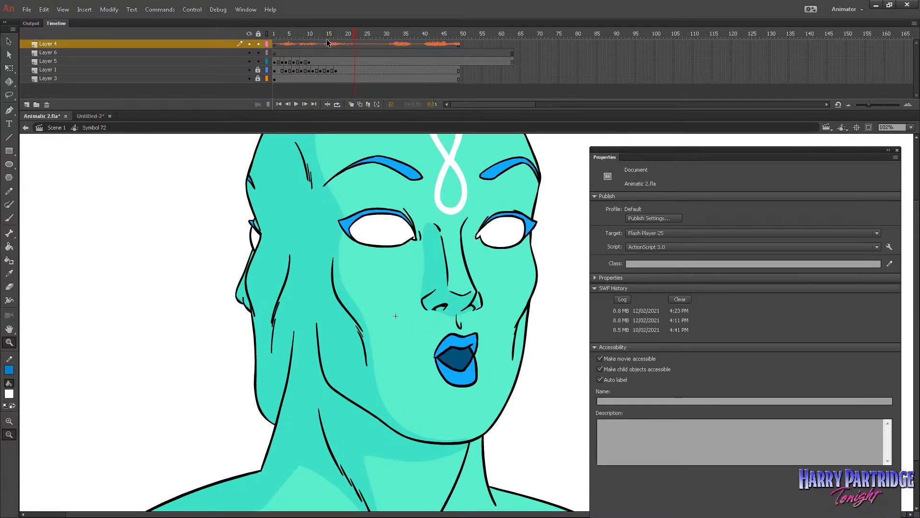
Step: Open the mouth symbol for editing and nudge its rounded mouth drawing at frame 10 to the left
key("v")
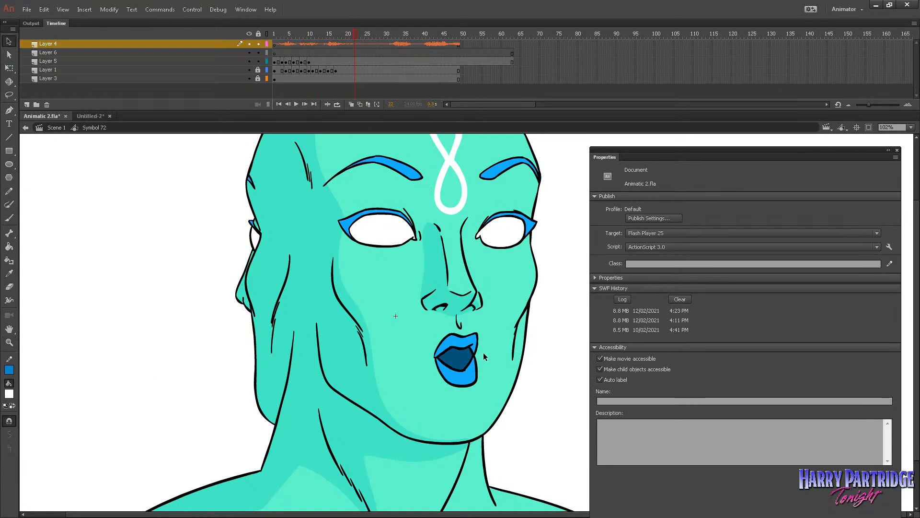
double_click(472, 360)
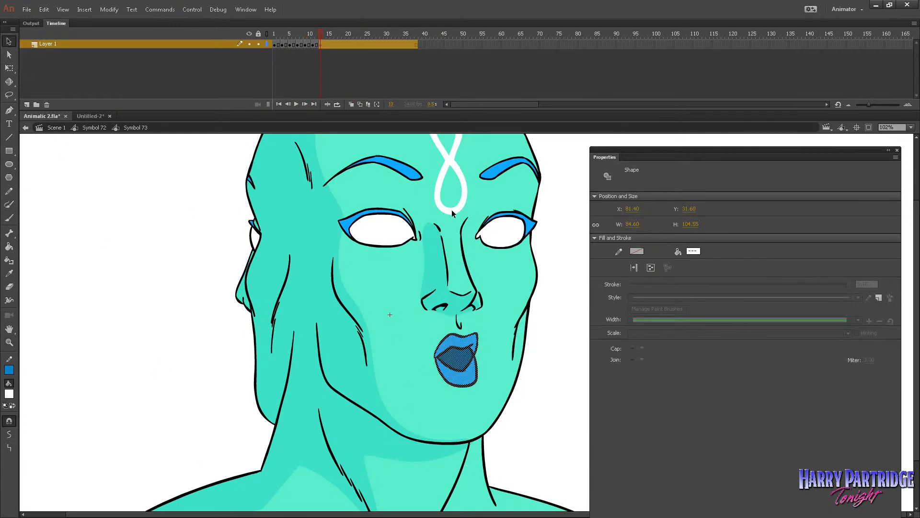
left_click_drag(319, 35, 307, 32)
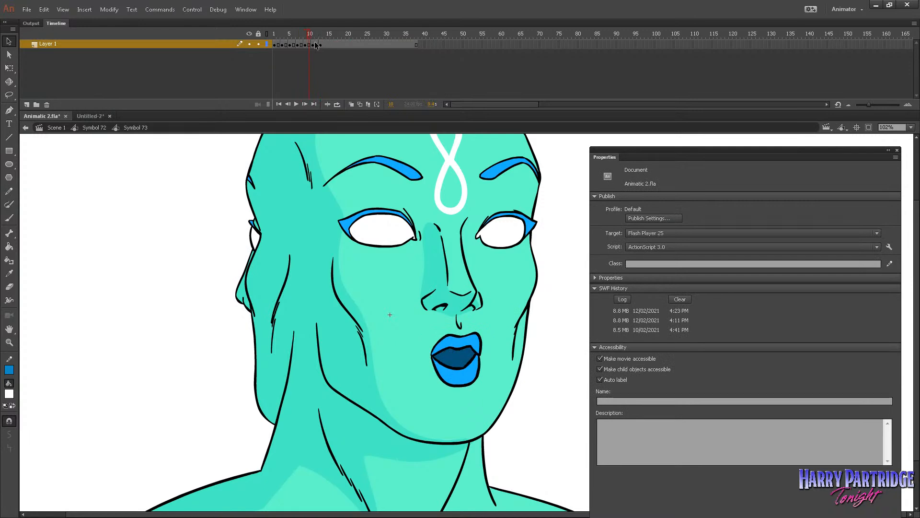
left_click(310, 44)
key("Left")
key("Left")
key("Left")
key("Left")
Step: Nudge the rounded mouth drawings at frames 12 and 14 of the mouth symbol to the left
left_click(315, 44)
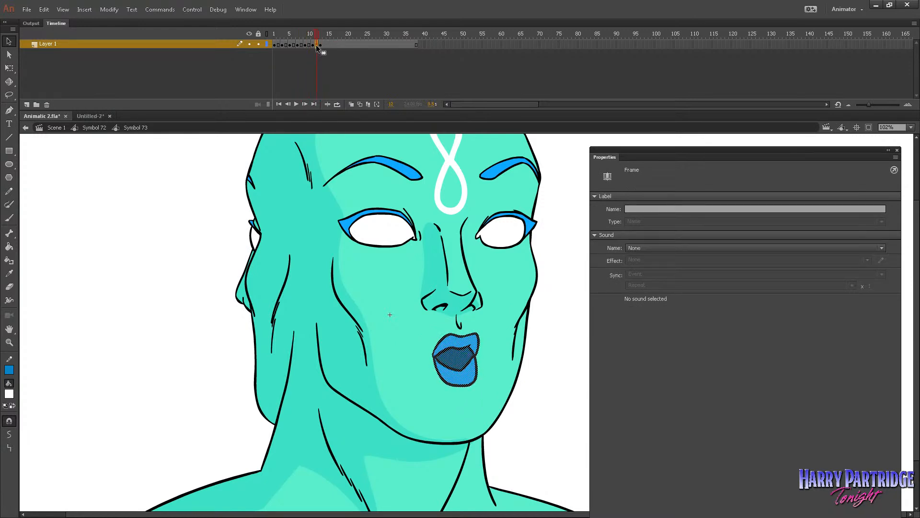
left_click(324, 45)
key("Left")
key("Left")
key("Left")
key("Left")
key("Left")
key("Left")
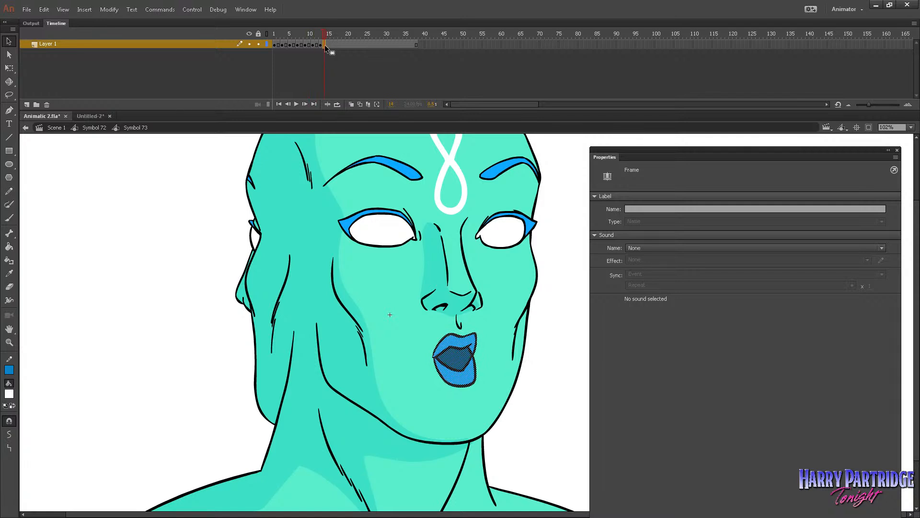
key("Left")
left_click(315, 44)
key("Left")
Step: Play the mouth symbol's animation from frame 1 to check the drift of the rounded mouths
left_click(313, 34)
left_click_drag(313, 36, 275, 36)
key("Return")
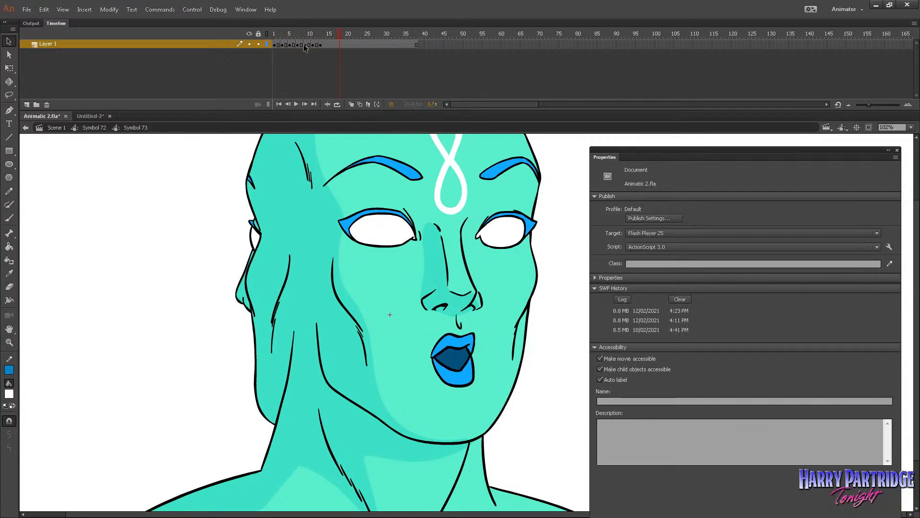
Step: Return to Scene 1 and save the file
left_click(56, 128)
key("ctrl+s")
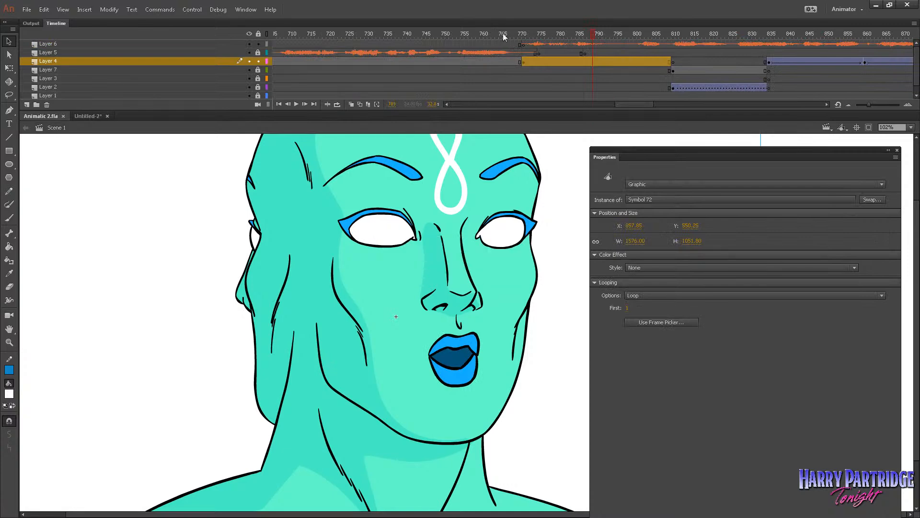
Step: Compare the wide shot near frame 765 with the green character's close-up at its starting frame in Scene 1
left_click(504, 32)
left_click(9, 342)
left_click(271, 307, "alt")
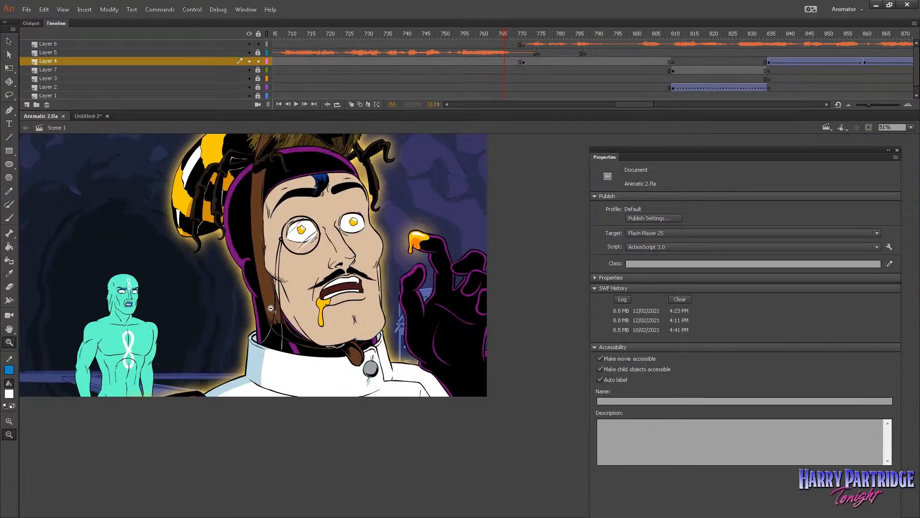
left_click_drag(365, 161, 75, 397)
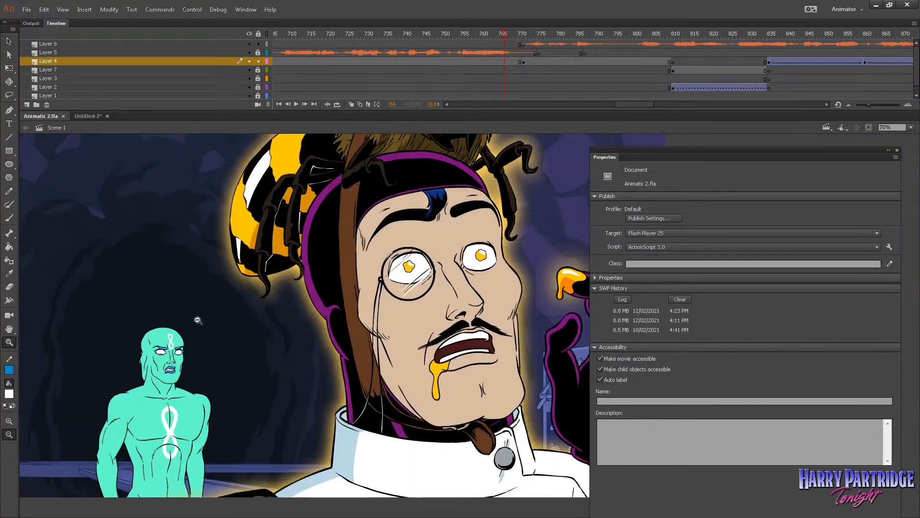
left_click(524, 62)
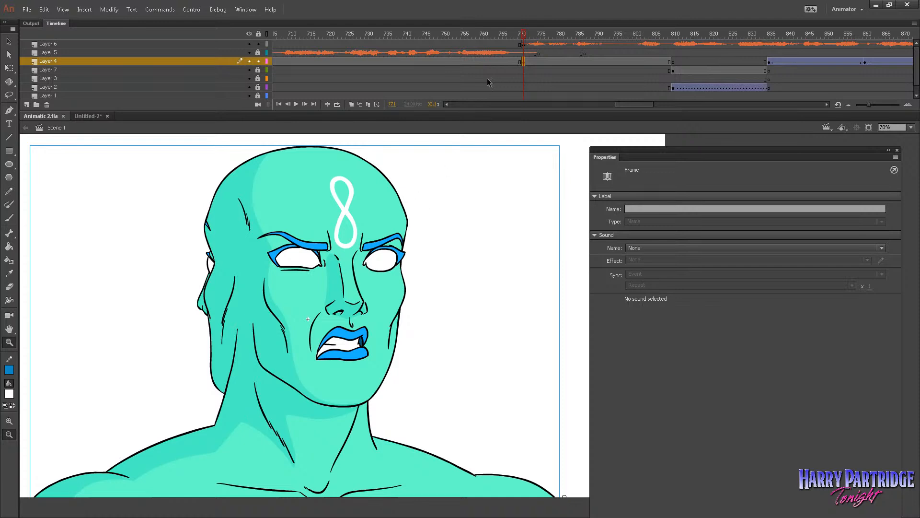
Step: Play Scene 1 from about frame 735, and replay parts of the close-up, to check its cuts and lip sync
left_click(385, 35)
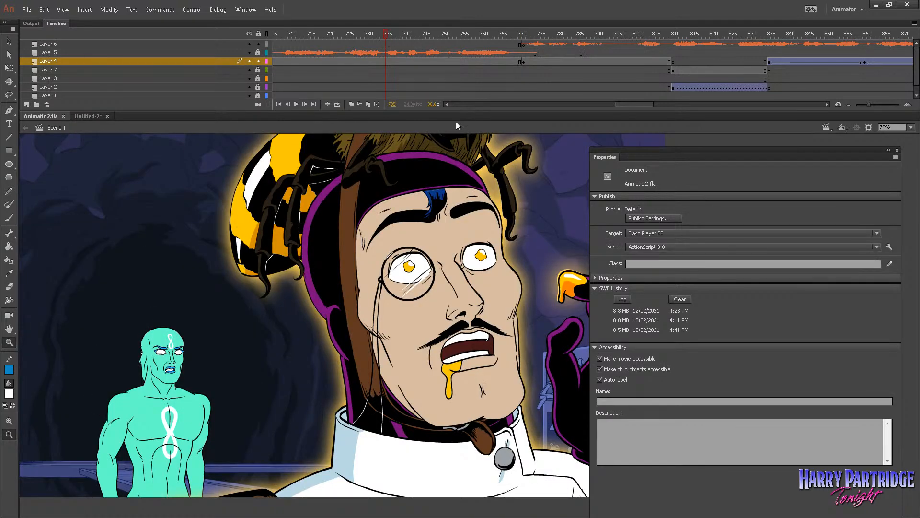
key("Return")
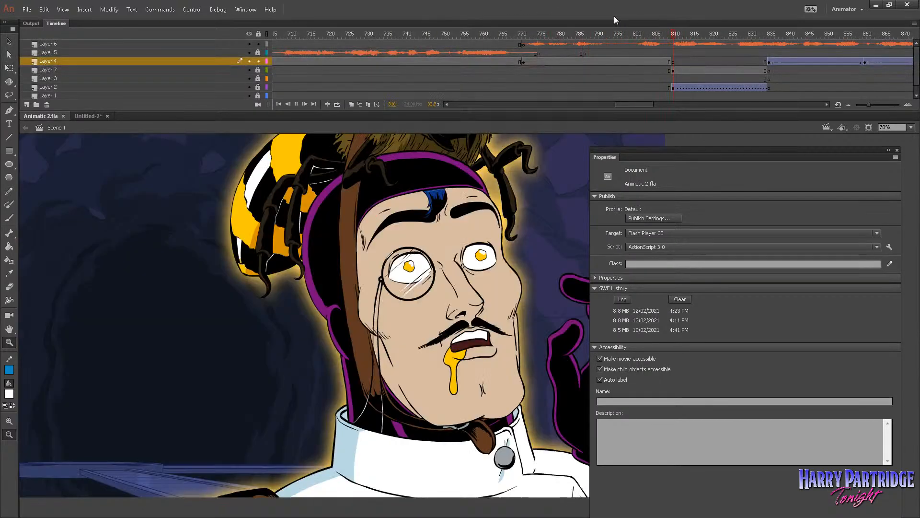
left_click(646, 35)
key("Return")
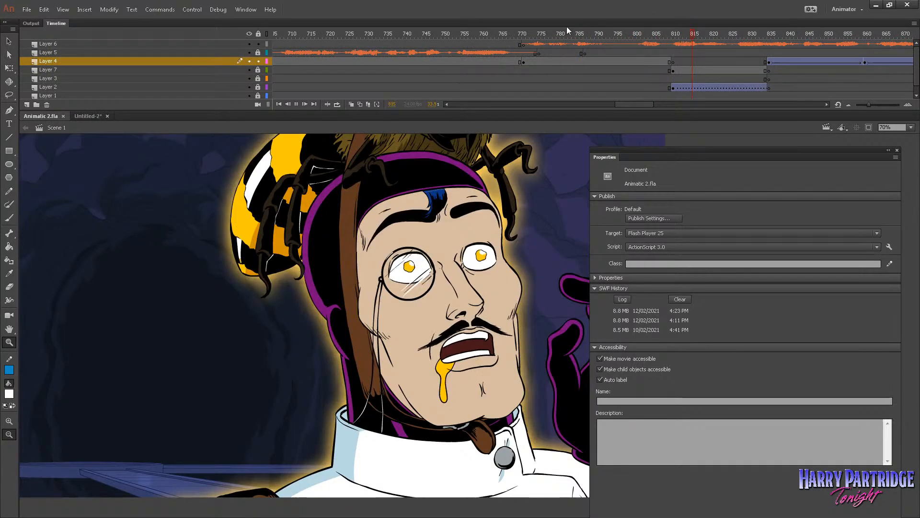
left_click(517, 35)
key("Return")
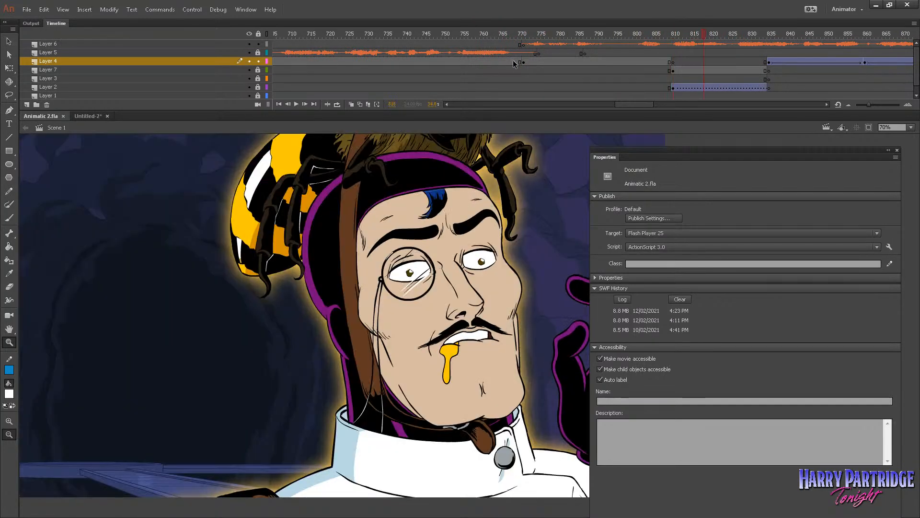
Step: Open Symbol 10 for editing and copy the cave background keyframe near frame 195 of its Layer 3
left_click(512, 61)
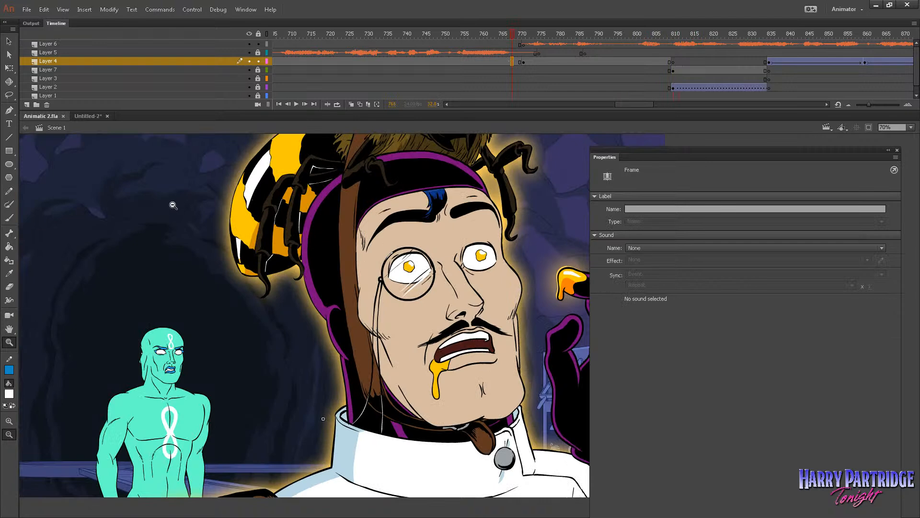
left_click(8, 41)
double_click(115, 206)
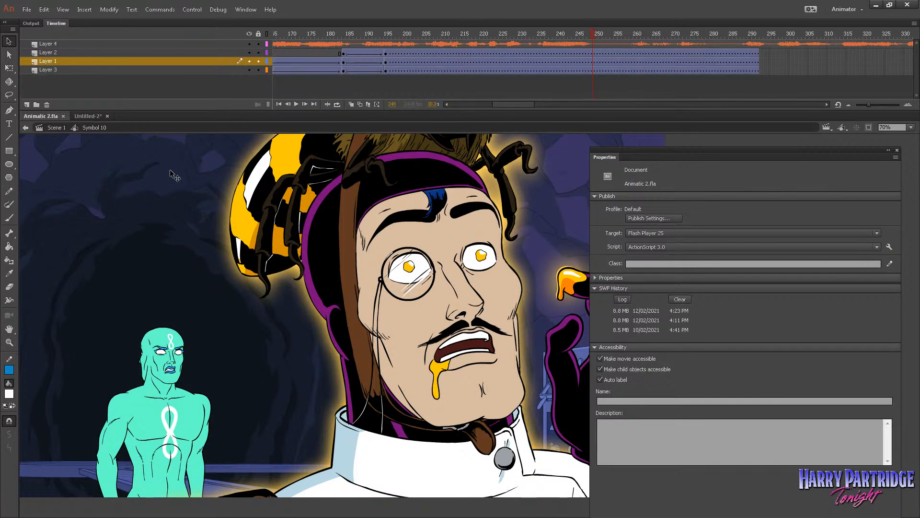
left_click(385, 71)
right_click(385, 71)
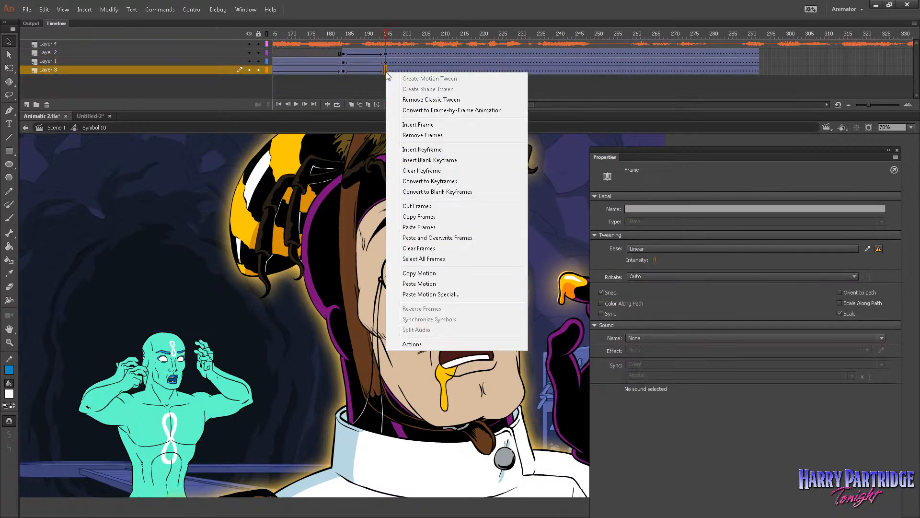
left_click(419, 216)
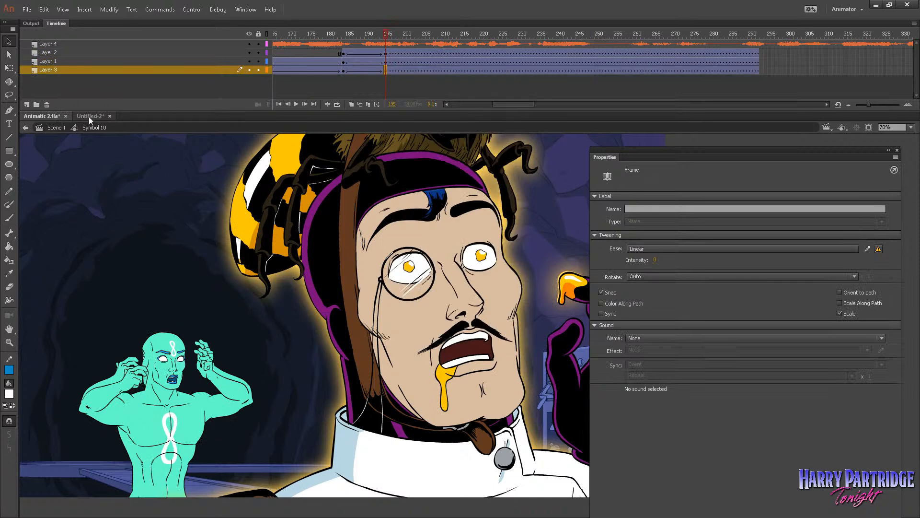
Step: In Scene 1, insert keyframes on Layer 3 at frames 771 and 810, and paste the copied background frame at 771
left_click(46, 128)
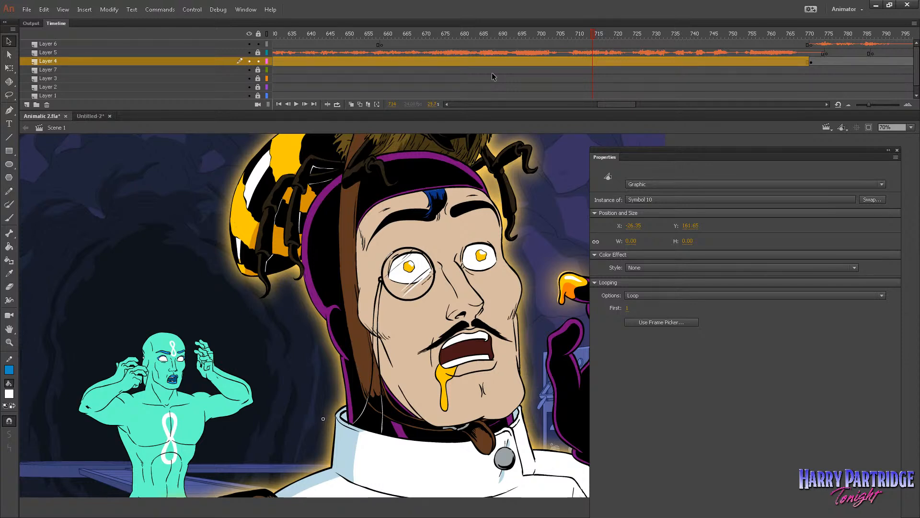
left_click_drag(620, 105, 638, 116)
left_click(527, 62)
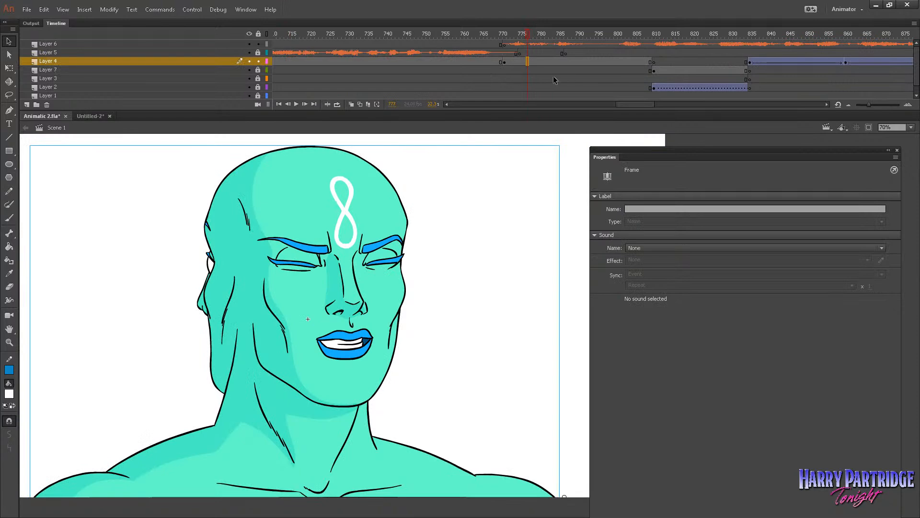
left_click(503, 79)
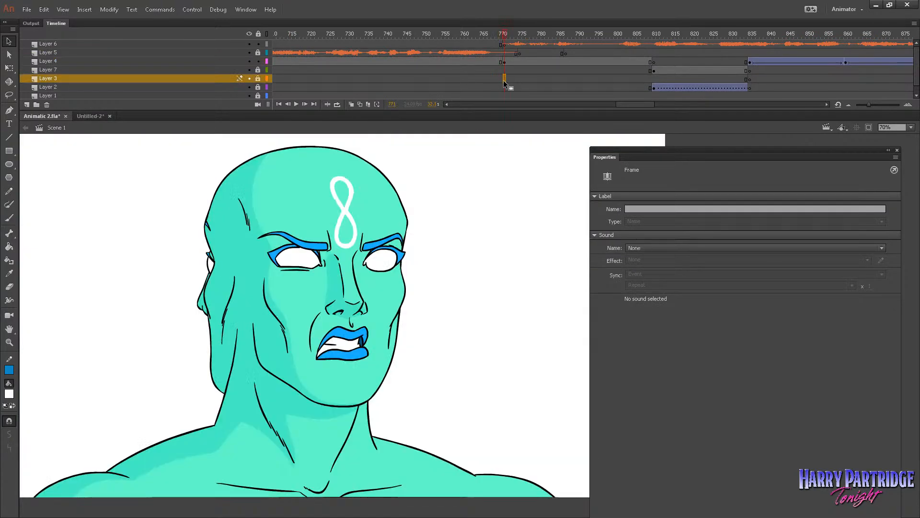
right_click(503, 79)
left_click(551, 158)
left_click(653, 79)
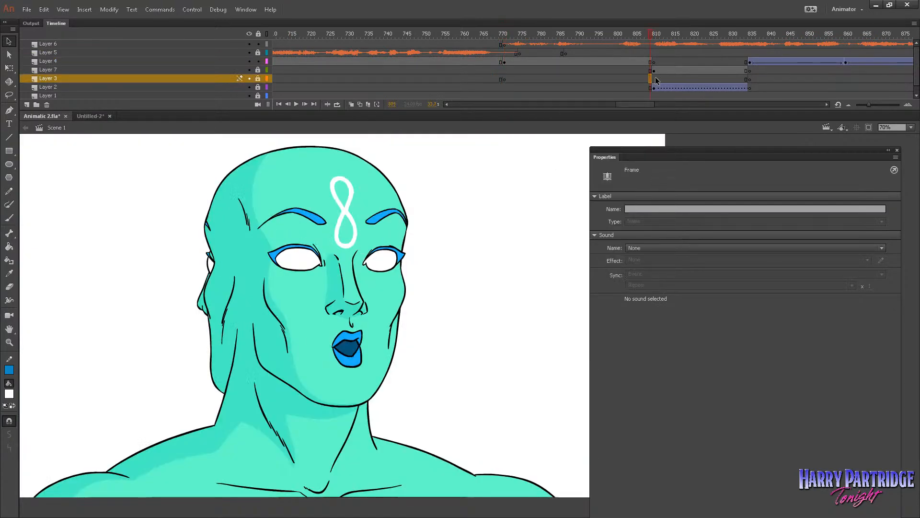
right_click(654, 78)
left_click(703, 158)
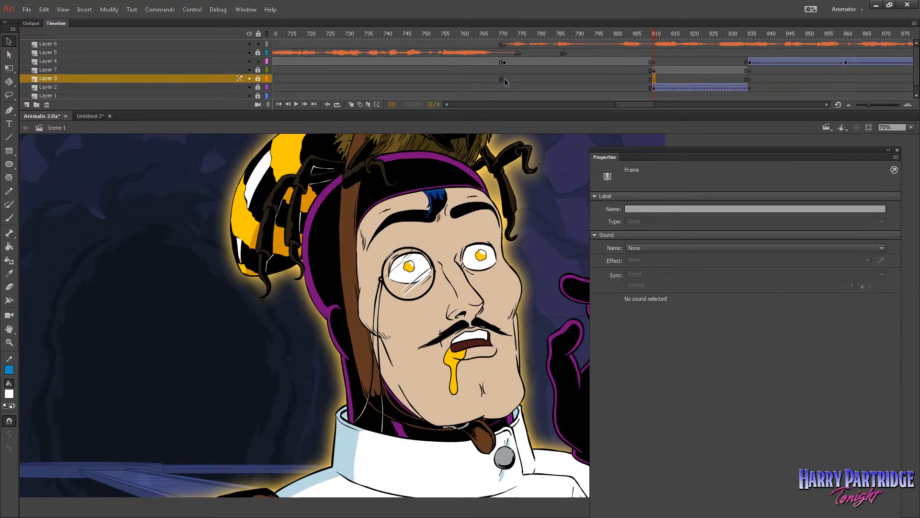
left_click(504, 79)
right_click(504, 79)
left_click(540, 235)
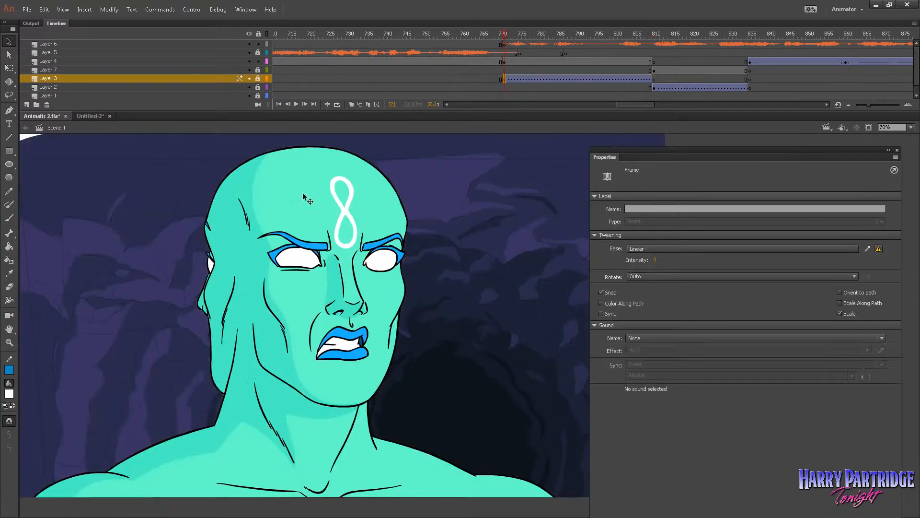
Step: Unlock Layer 3, flip the cave background horizontally and enlarge it beyond the stage edges
left_click(9, 342)
left_click(144, 240, "alt")
right_click(277, 230)
left_click(259, 78)
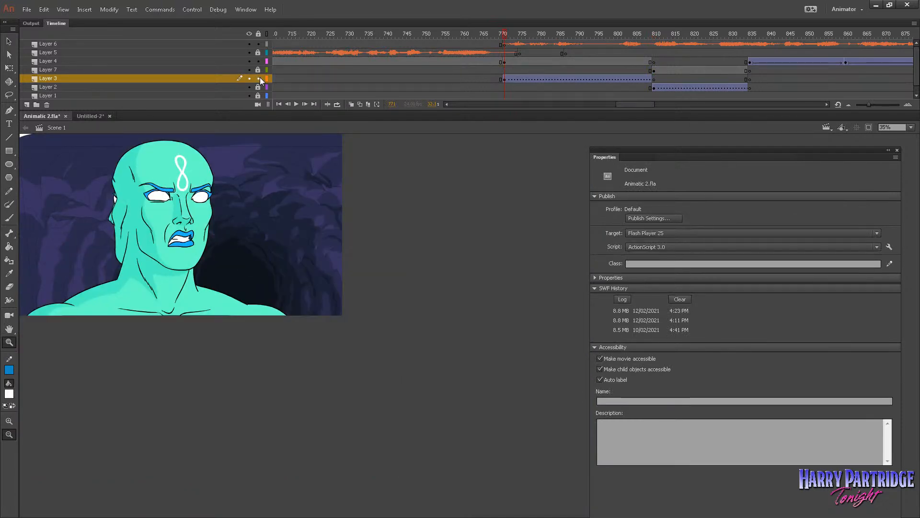
right_click(267, 205)
mouse_move(305, 314)
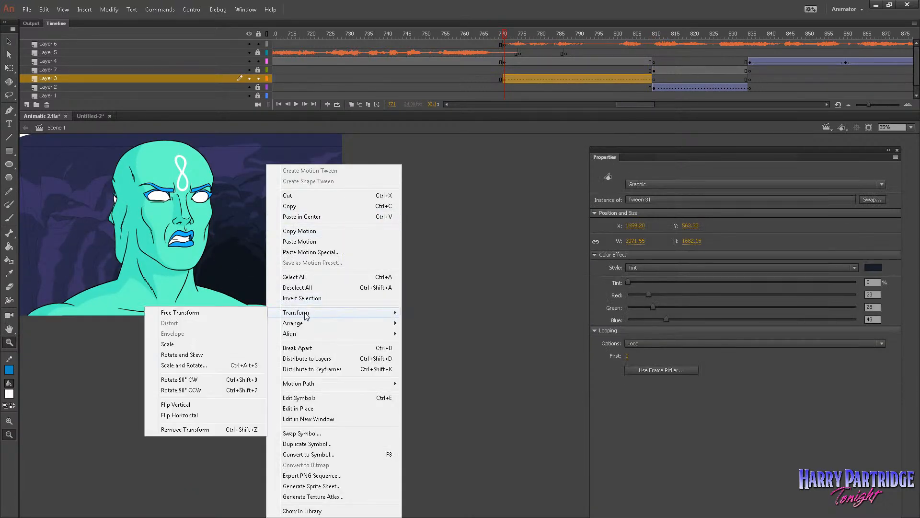
left_click(230, 314)
left_click_drag(255, 266, 246, 210)
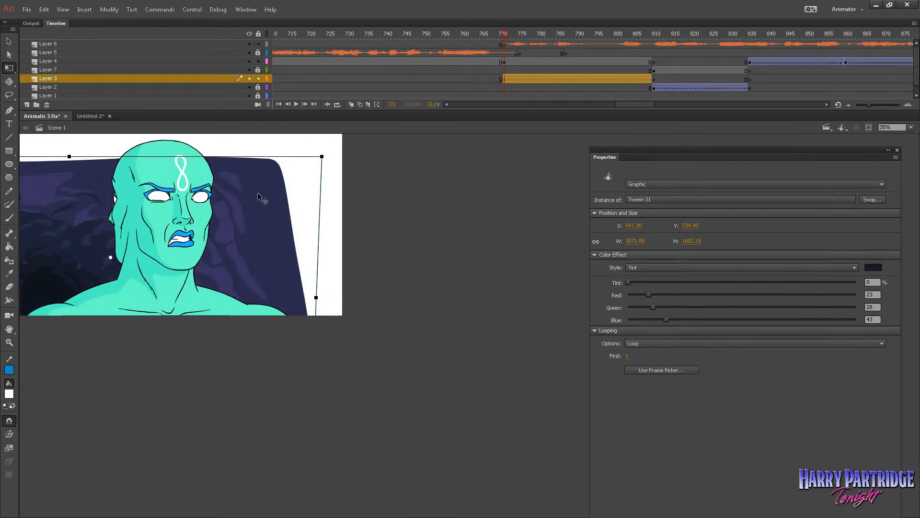
left_click_drag(322, 157, 406, 111)
Step: Reposition the enlarged cave background so its dark opening sits behind the green character's head
mouse_move(521, 37)
left_mouse_down()
mouse_move(487, 36)
mouse_move(508, 37)
left_mouse_up()
left_click_drag(279, 205, 99, 330)
left_click_drag(240, 227, 20, 324)
left_click_drag(209, 211, 406, 122)
left_click_drag(255, 232, 244, 193)
Step: Compare Layer 3's background at frames 771 and 772 and keep a single keyframe at frame 771
left_click(515, 33)
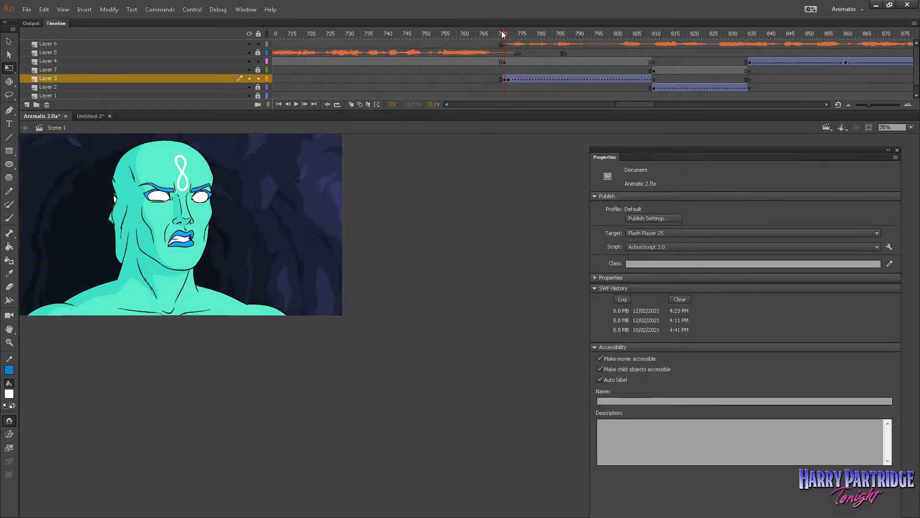
left_click(510, 79)
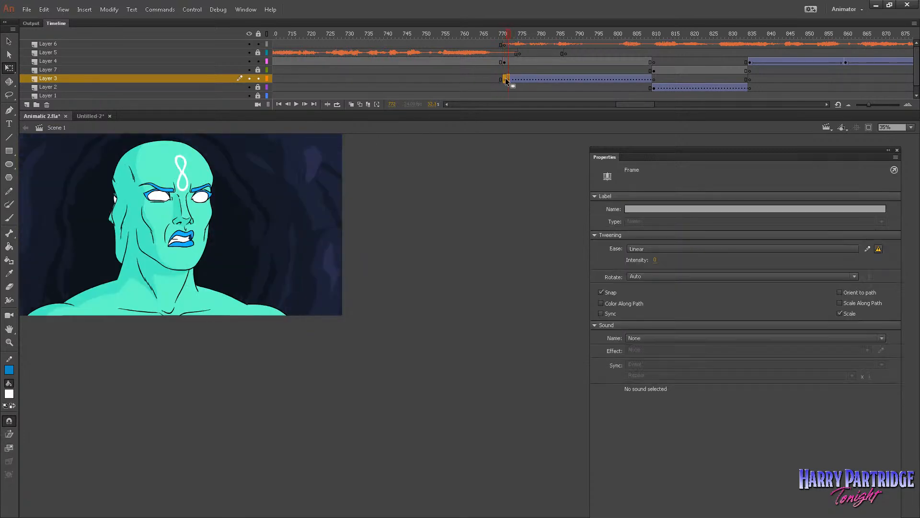
left_click(505, 34)
left_click_drag(506, 34, 509, 35)
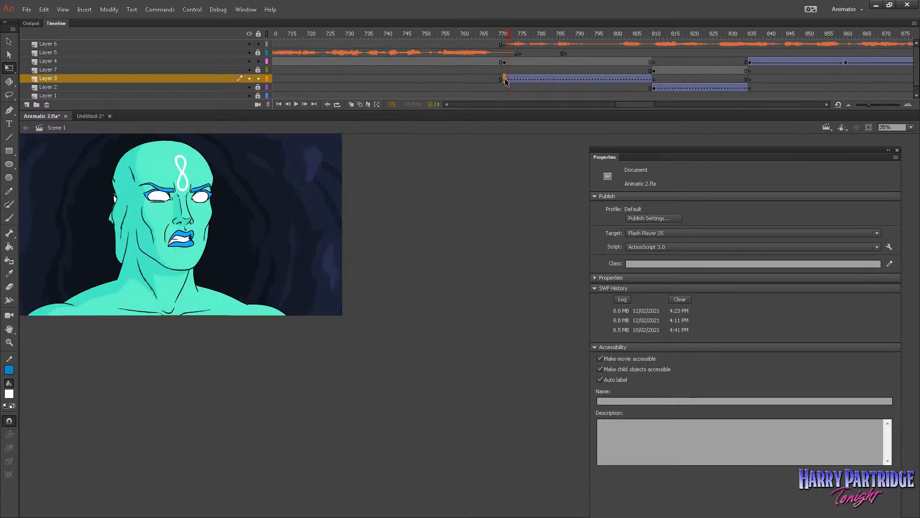
left_click(505, 78)
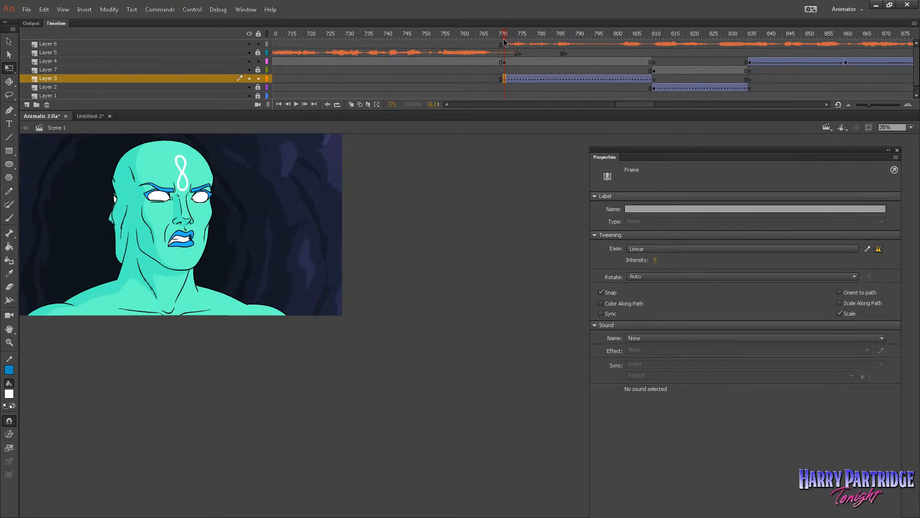
left_click(499, 35)
left_click_drag(502, 36, 505, 37)
left_click(505, 78)
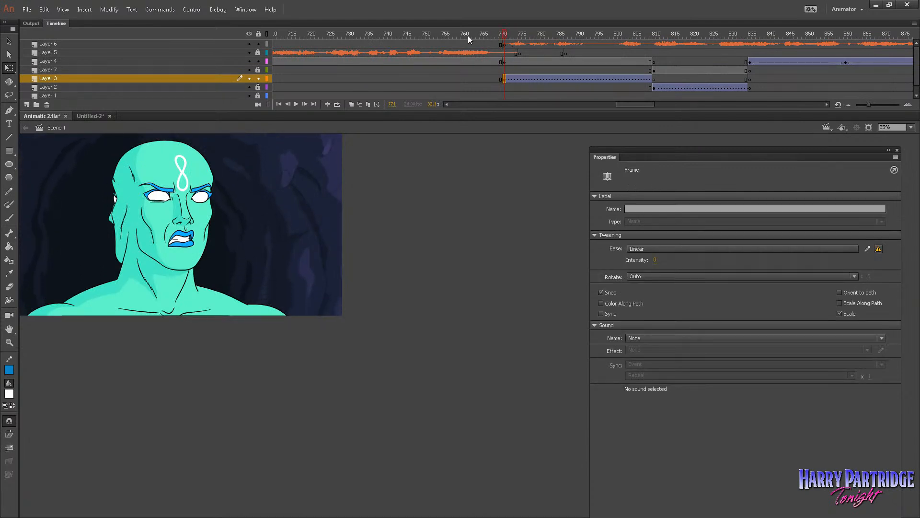
Step: Play the close-up with its cave background and inspect the character's face around frames 770 to 773
key("Return")
key("Return")
left_click(9, 342)
left_click_drag(68, 162, 240, 330)
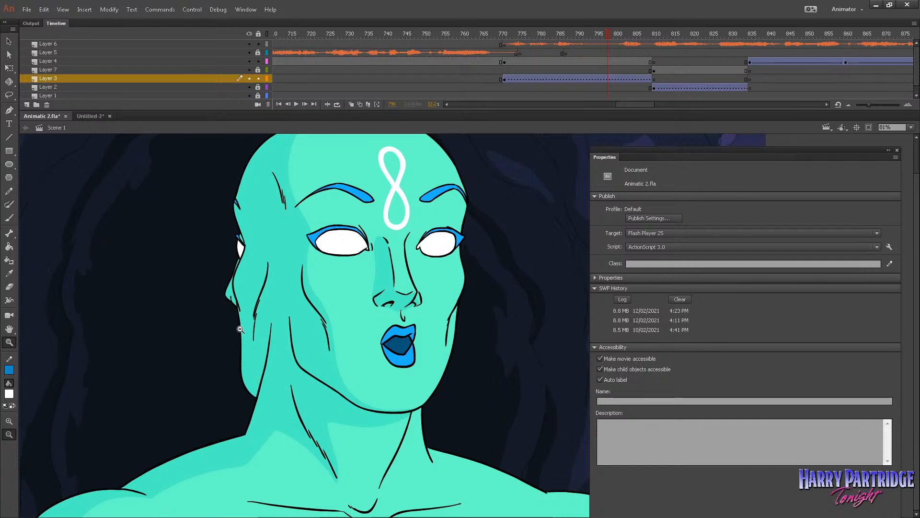
left_click(501, 40)
mouse_move(500, 40)
left_mouse_down()
mouse_move(521, 43)
mouse_move(510, 44)
left_mouse_up()
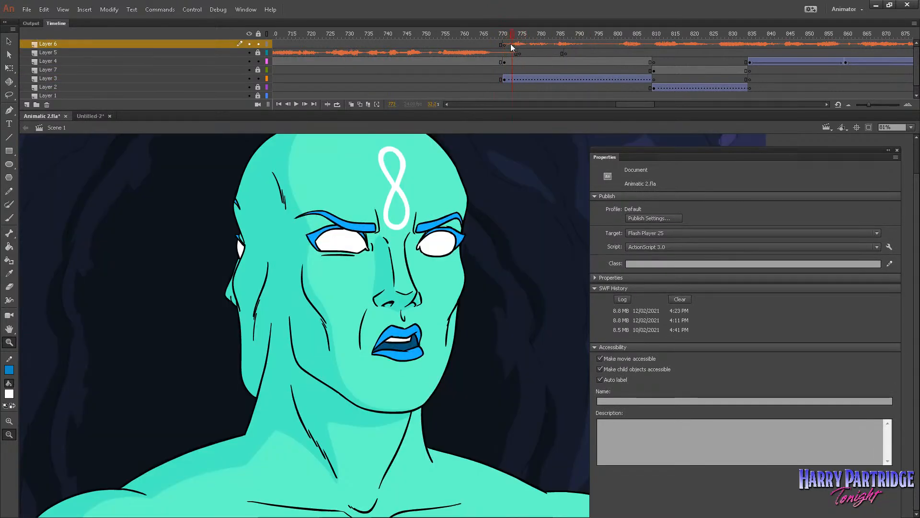
Step: Play the cut from the wide shot into the close-up, starting near frame 760, and replay the dialogue
left_click(9, 41)
left_click(461, 35)
key("Return")
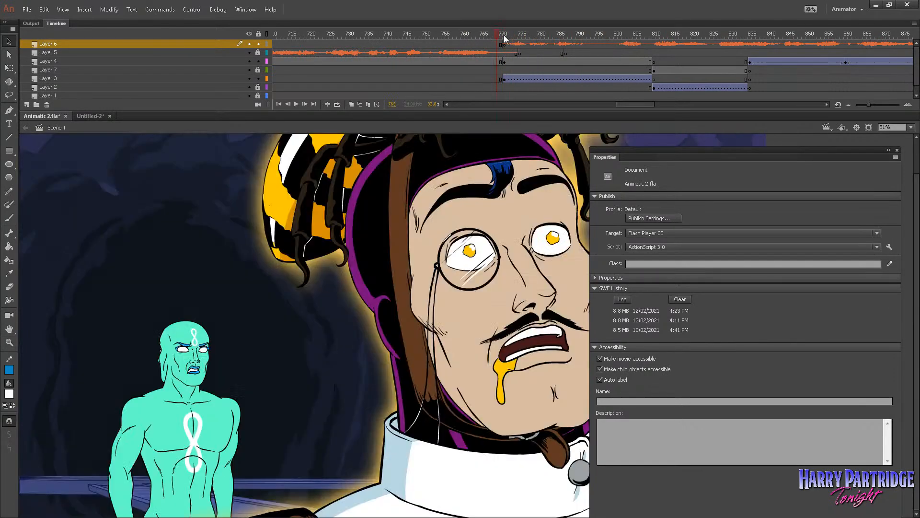
left_click_drag(504, 36, 516, 42)
key("Return")
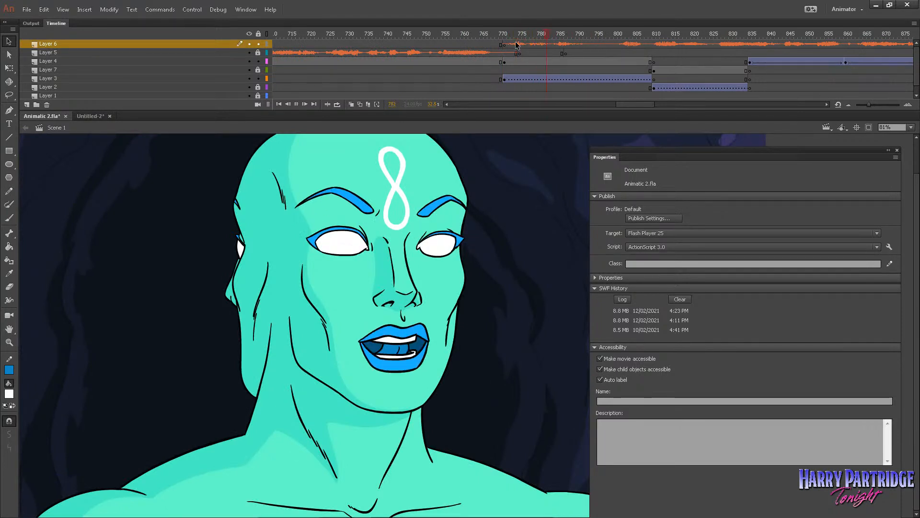
key("Return")
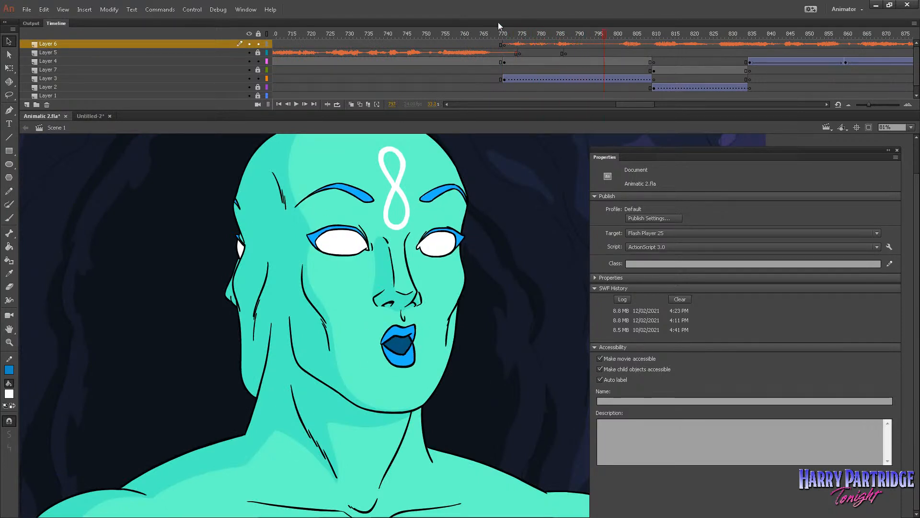
Step: Hide Layer 3 and flip the Symbol 72 character on Layer 4 horizontally
left_click(543, 61)
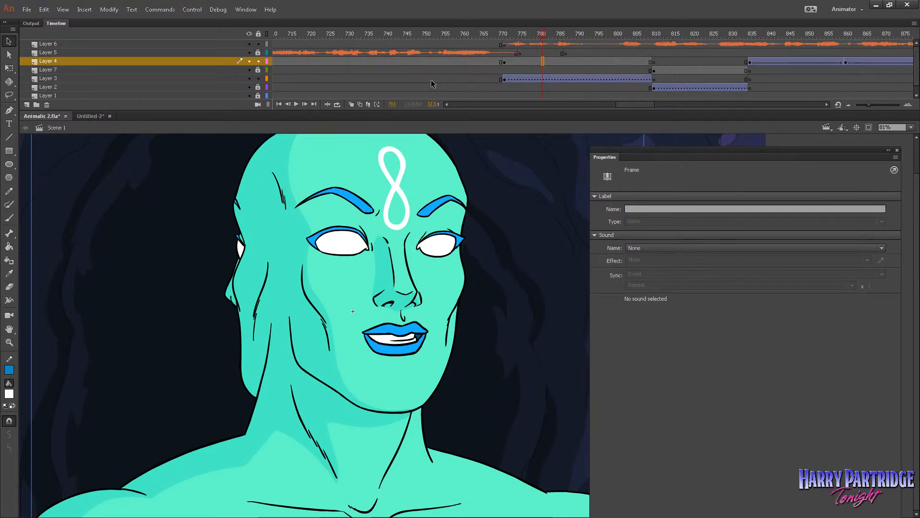
left_click(249, 78)
left_click(531, 62)
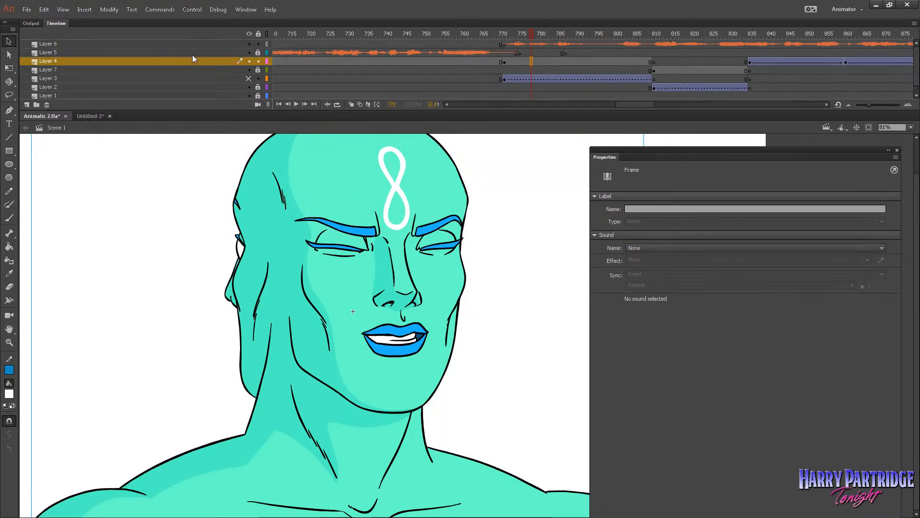
left_click(109, 9)
mouse_move(139, 131)
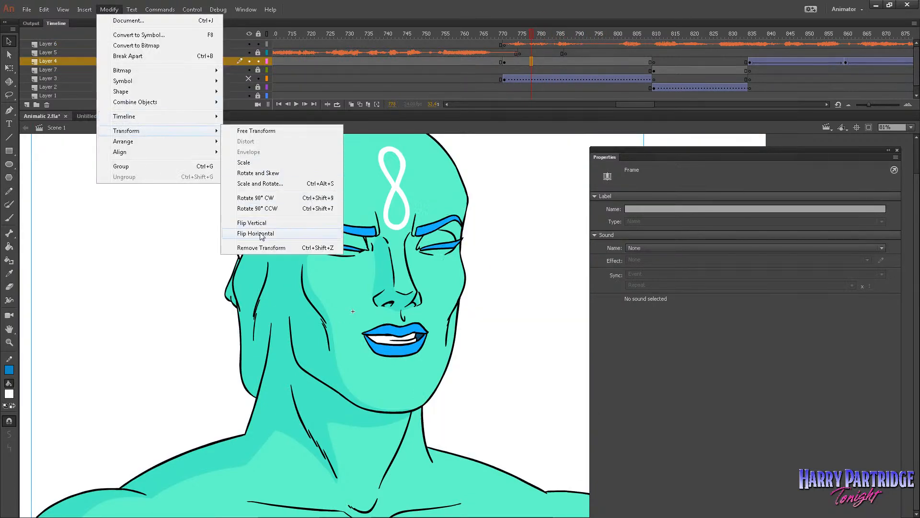
left_click(261, 234)
Step: Try shifting the horizontally flipped Symbol 72 left in large nudges until the character is back inside the close-up framing
key("z")
left_click(259, 320, "alt")
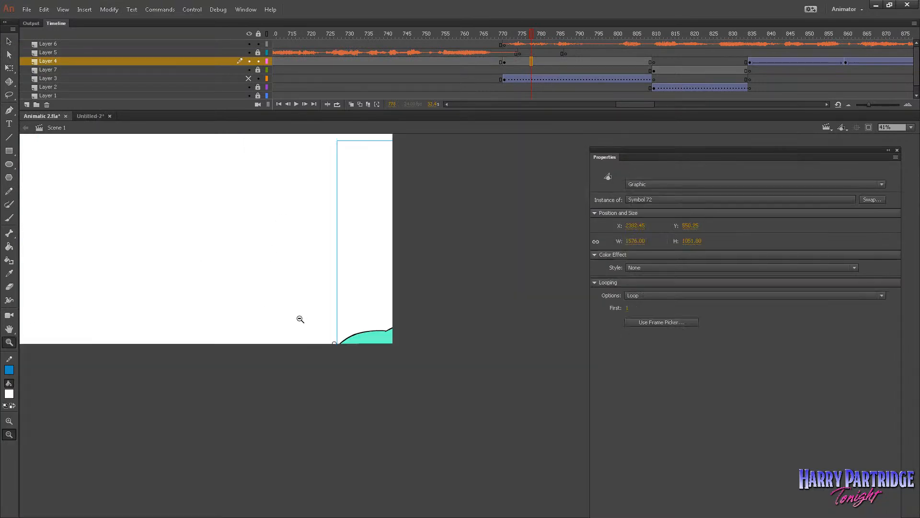
left_click(259, 321, "alt")
key("shift+Left")
key("shift+Left")
key("shift+Left")
key("shift+Left")
key("shift+Left")
key("shift+Left")
key("shift+Left")
key("shift+Left")
key("shift+Left")
key("shift+Left")
key("shift+Left")
key("shift+Left")
key("shift+Left")
key("shift+Left")
key("shift+Left")
key("shift+Left")
key("shift+Left")
key("shift+Left")
key("shift+Left")
key("shift+Left")
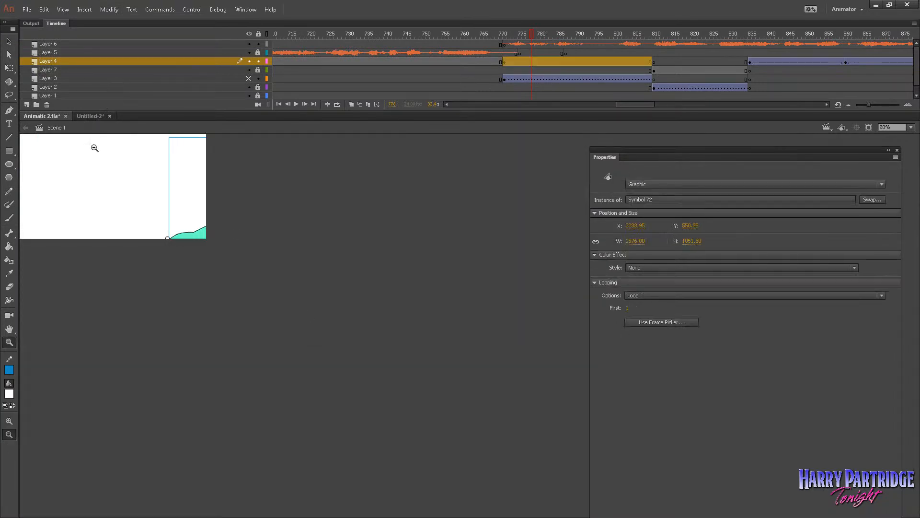
left_click_drag(90, 149, 206, 259)
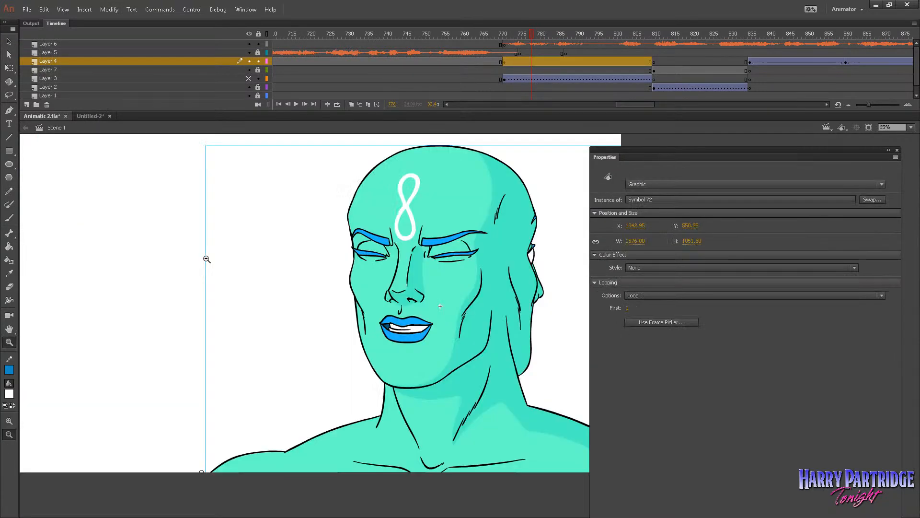
Step: Play the cut into the close-up repeatedly from around frame 765 to judge the flipped character against the dialogue
left_click(484, 43)
key("Return")
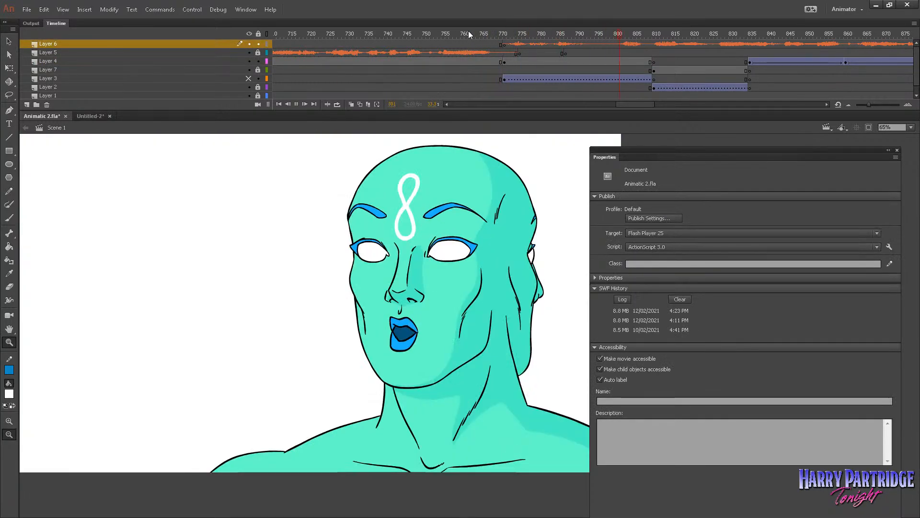
left_click(491, 51)
key("Return")
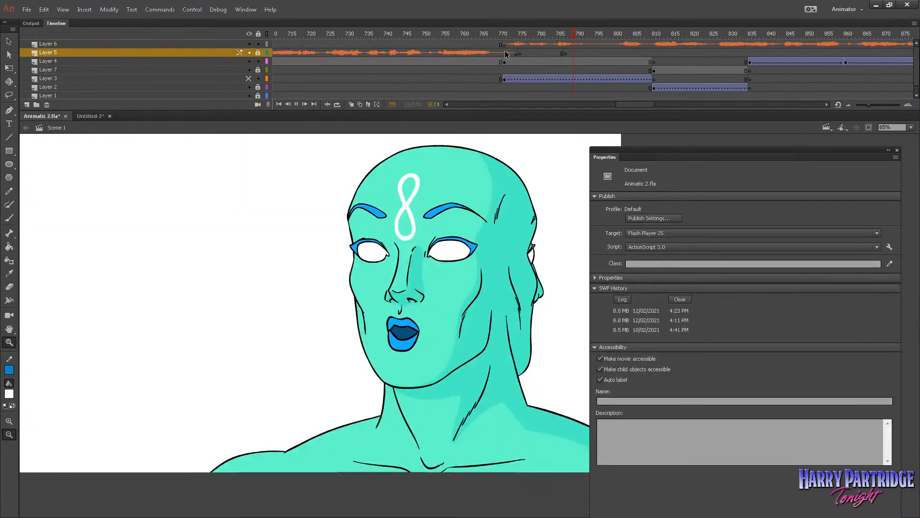
key("Return")
left_click(493, 53)
left_click(491, 44)
key("Return")
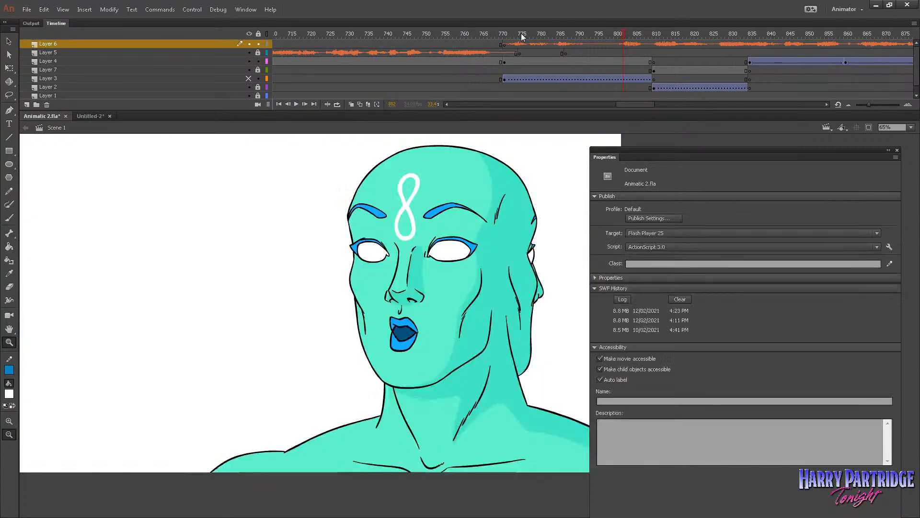
Step: Restore Symbol 72 to its unflipped orientation and original position, and show Layer 3's cave background again
left_click(470, 44)
left_click(531, 61)
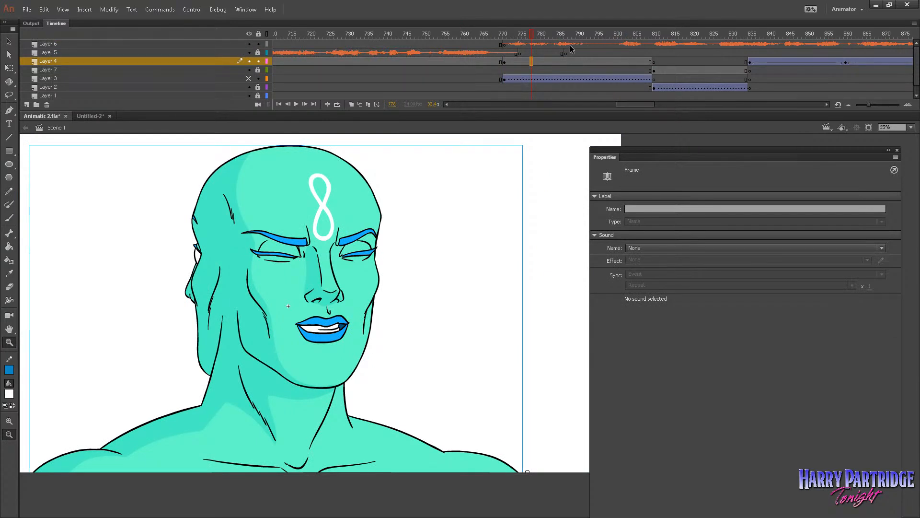
left_click(14, 45)
left_click(248, 78)
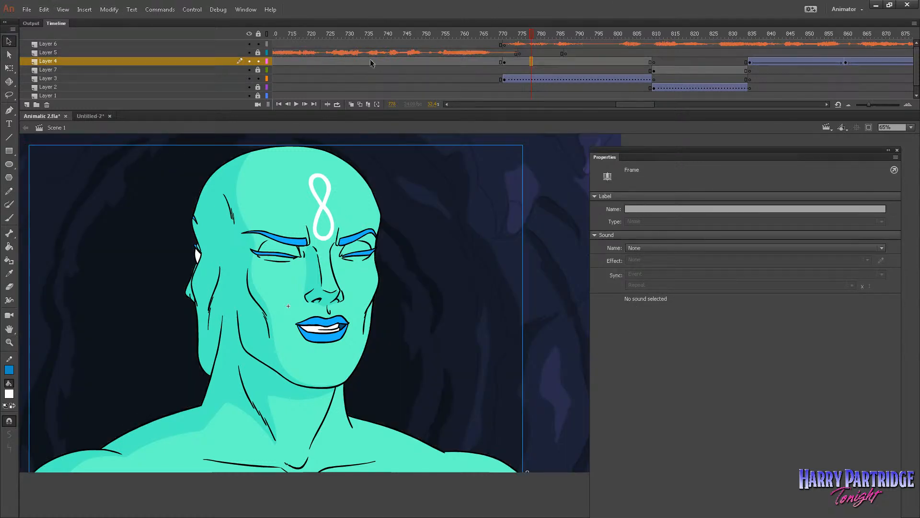
Step: Play the restored close-up from about frame 769, and check the mouth animation inside Symbol 72
left_click(498, 37)
key("Return")
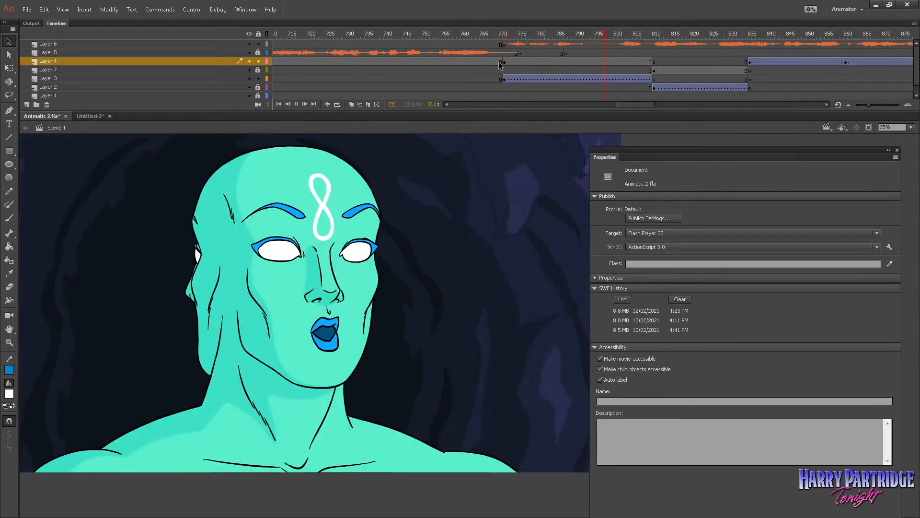
double_click(332, 325)
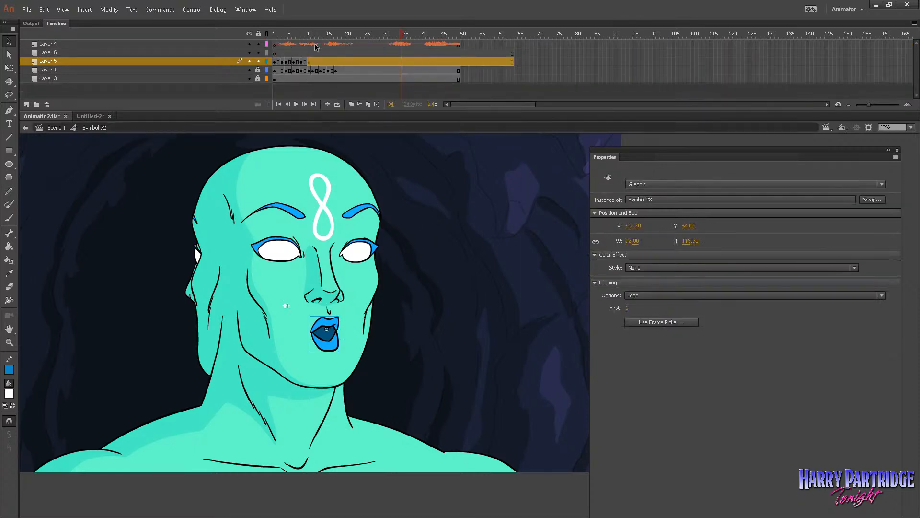
key("Return")
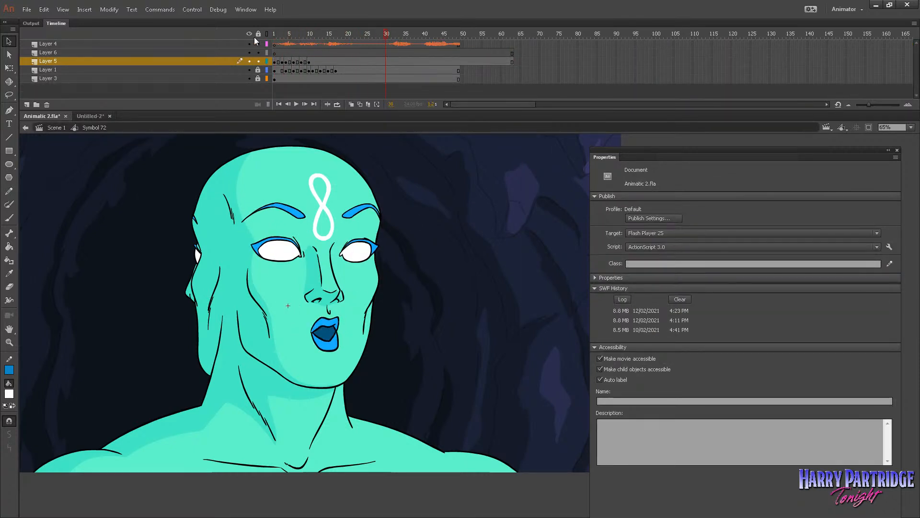
Step: Try inserting a blank keyframe at frame 17 of Layer 5 in Symbol 72 and pasting the mouth in place
right_click(336, 62)
left_click(359, 149)
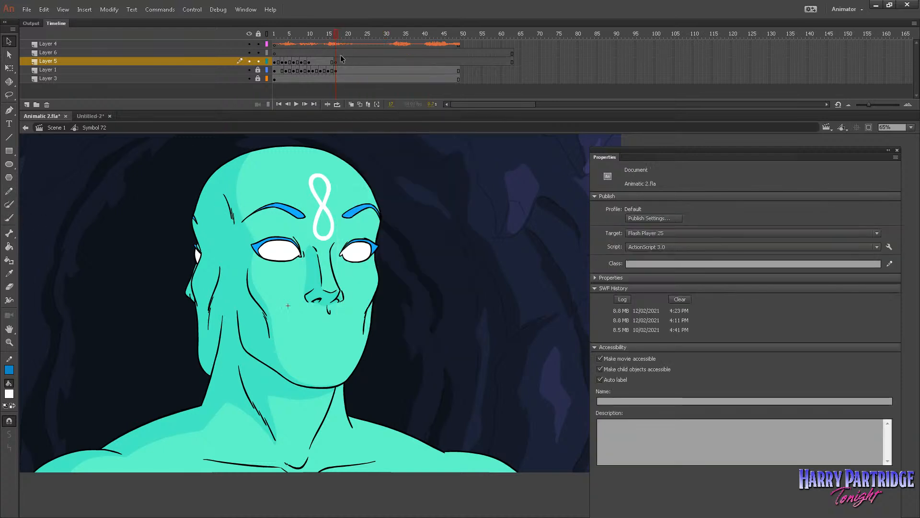
key("ctrl+shift+v")
Step: Open the mouth's Symbol 73 for editing and insert a blank keyframe at frame 22 of Layer 1
double_click(334, 328)
key("Return")
right_click(353, 44)
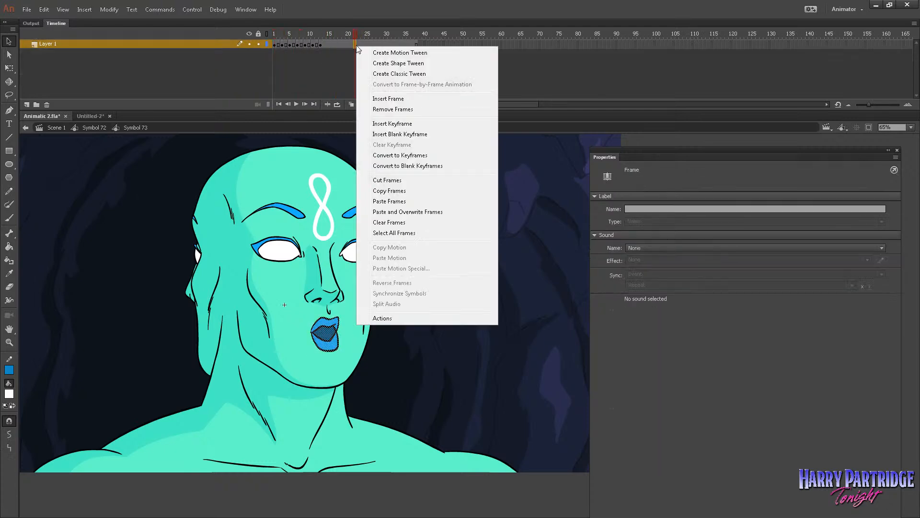
left_click(371, 124)
left_click(9, 218)
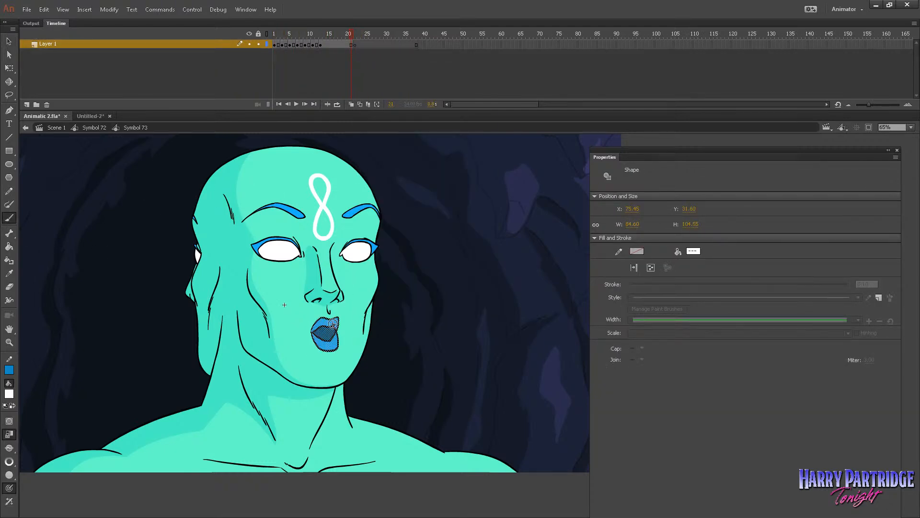
key("Return")
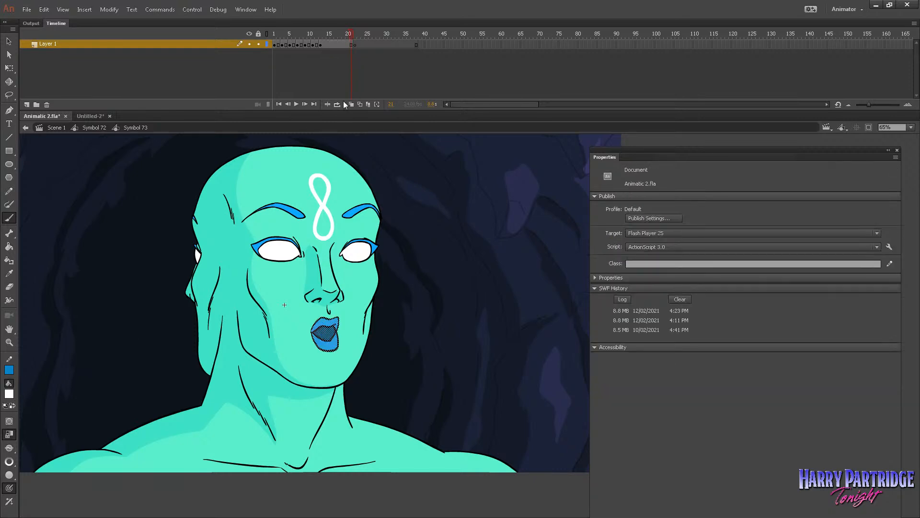
Step: Draw a closed mouth outline with a cheek crease in black with the Brush tool at frame 22, checking it in playback
key(".")
left_click(9, 394)
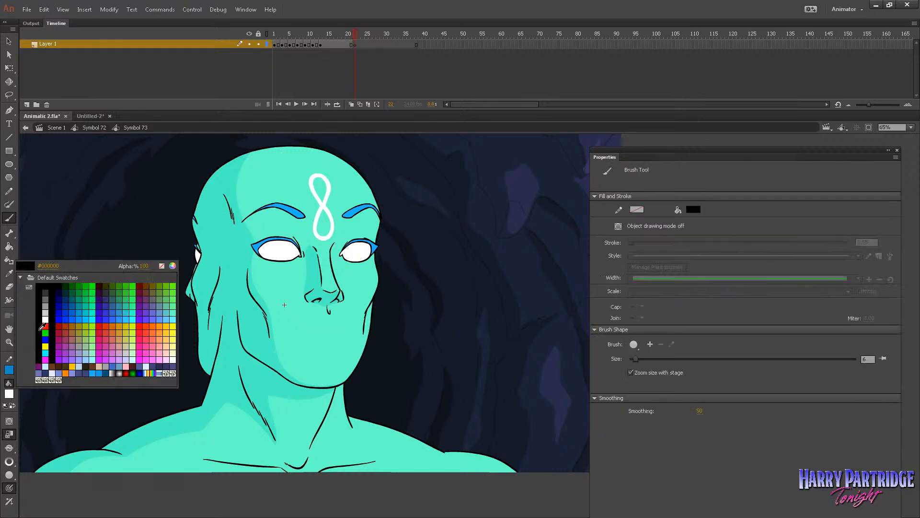
left_click(34, 280)
mouse_move(307, 324)
left_mouse_down()
mouse_move(340, 325)
mouse_move(319, 316)
mouse_move(305, 328)
mouse_move(345, 320)
mouse_move(329, 336)
left_mouse_up()
key("Return")
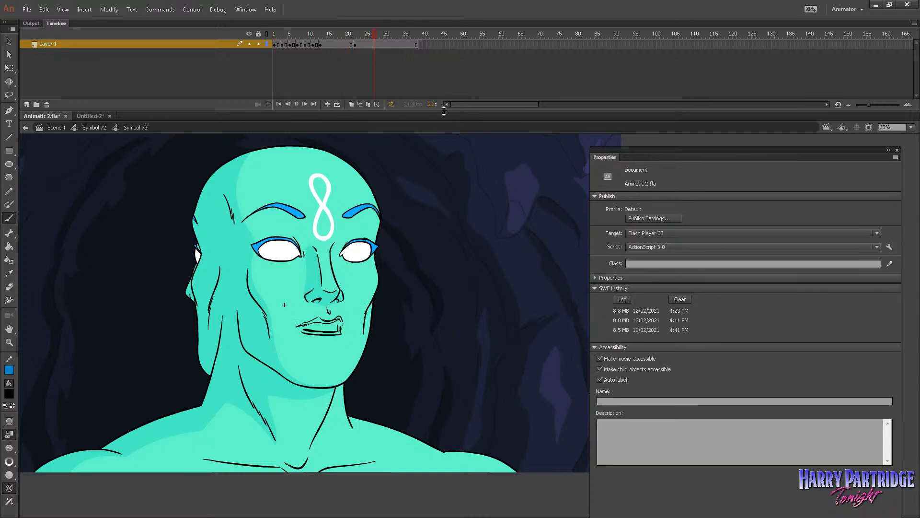
left_click(356, 45)
left_click(363, 46)
left_click(292, 323)
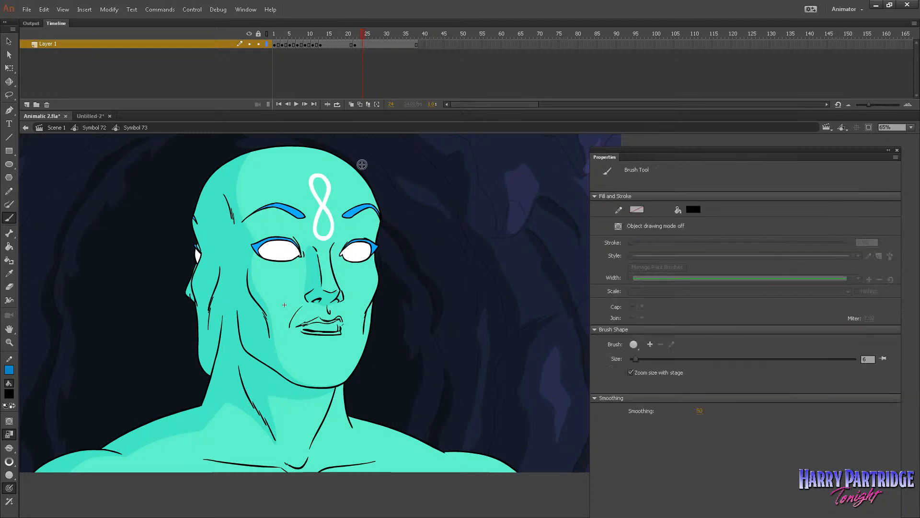
left_click(370, 46)
key("Delete")
mouse_move(334, 323)
left_mouse_down()
mouse_move(300, 321)
mouse_move(299, 303)
mouse_move(291, 324)
mouse_move(333, 329)
left_mouse_up()
Step: Delete the sketched closed mouth and clear the keyframe at frame 22 of Symbol 73
left_click(368, 44)
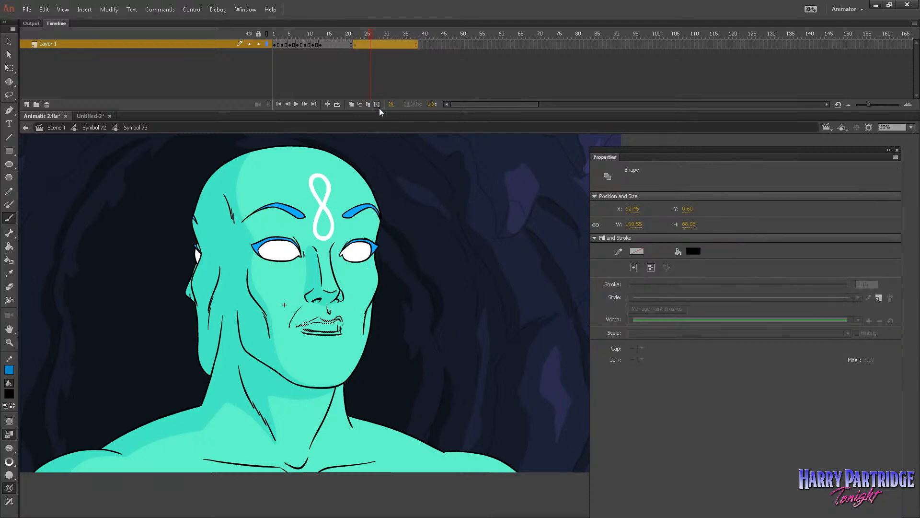
key("Delete")
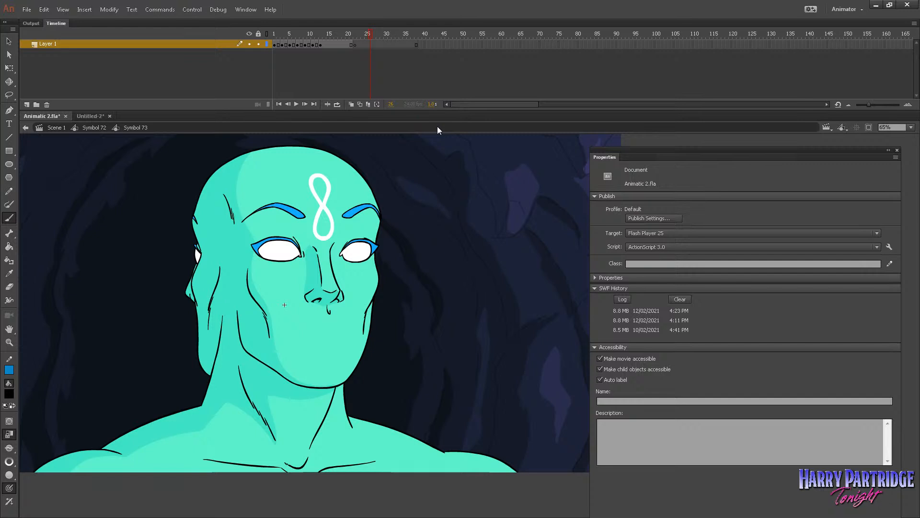
left_click_drag(363, 36, 268, 85)
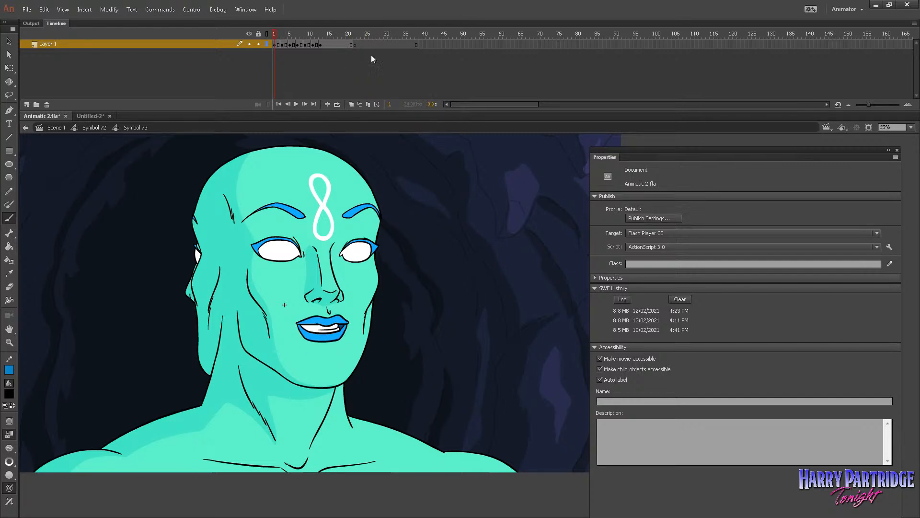
left_click(353, 45)
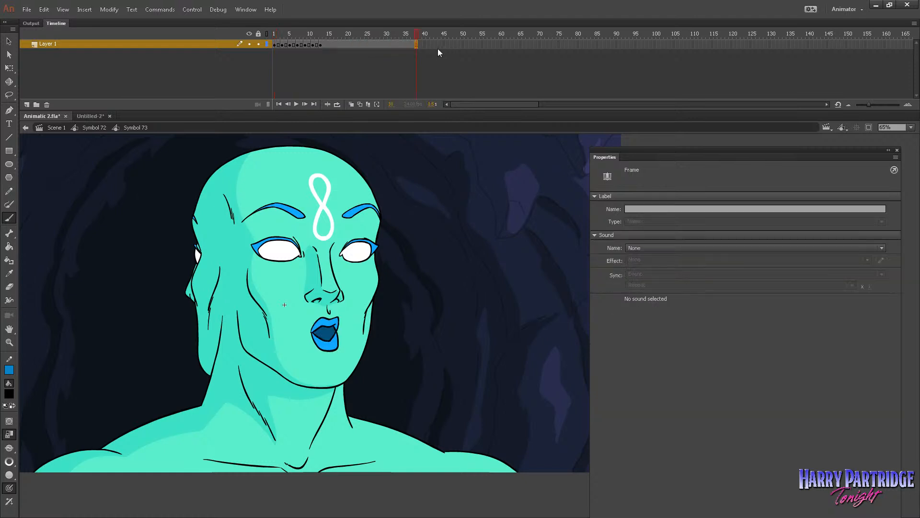
Step: Return to Scene 1 and replay the close-up's dialogue from around frame 774
double_click(113, 150)
left_click(407, 34)
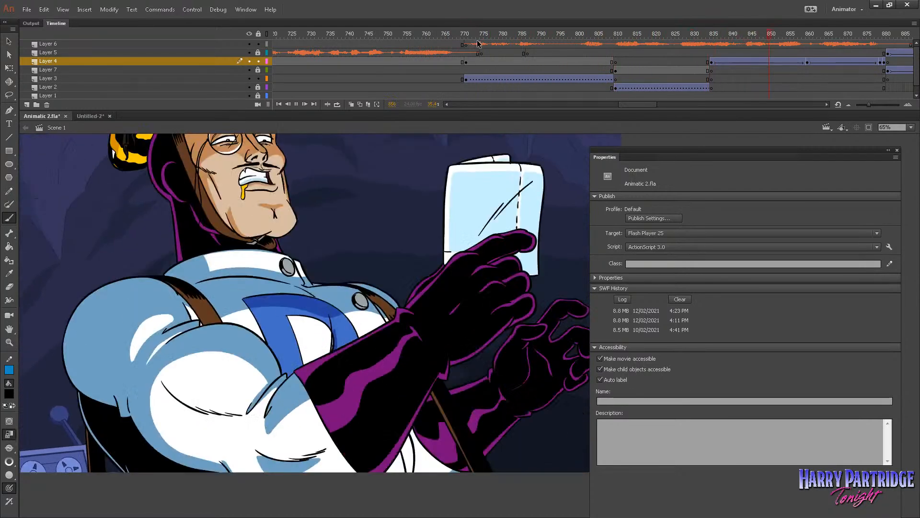
left_click(476, 43)
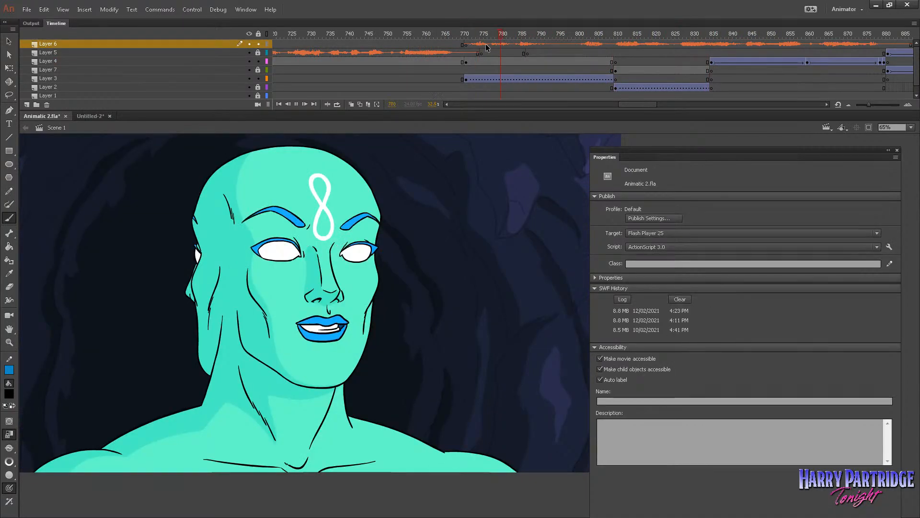
key("Return")
Step: Reopen the mouth's Symbol 73 and insert a blank keyframe at frame 18 of Layer 1
key("v")
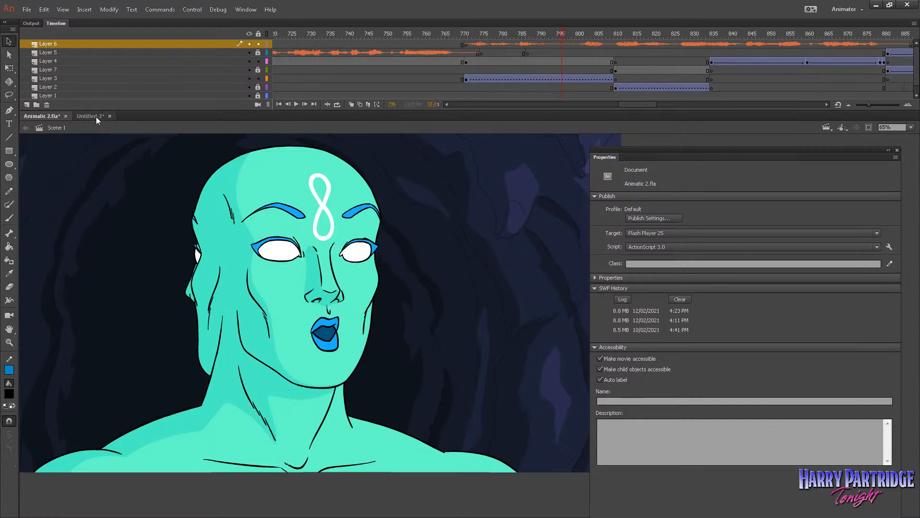
double_click(330, 323)
double_click(330, 324)
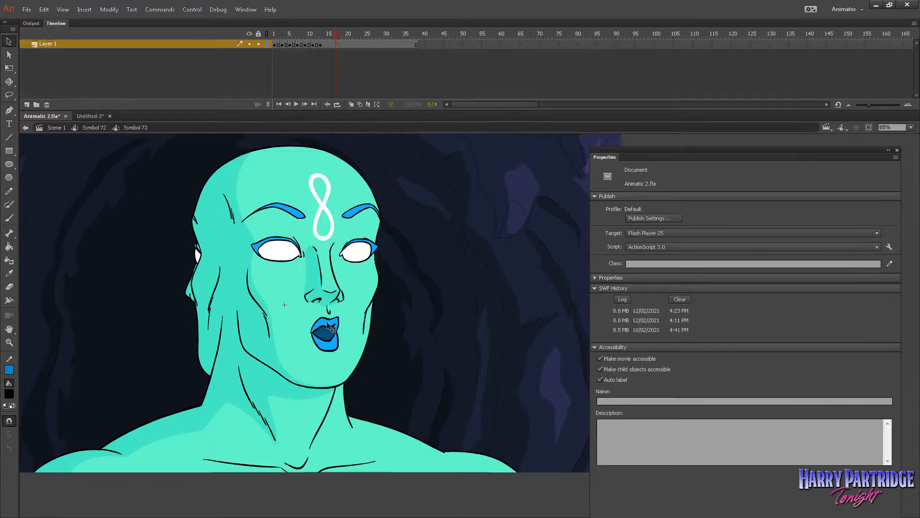
mouse_move(336, 34)
left_mouse_down()
mouse_move(261, 56)
mouse_move(320, 48)
mouse_move(323, 59)
mouse_move(334, 47)
left_mouse_up()
right_click(339, 45)
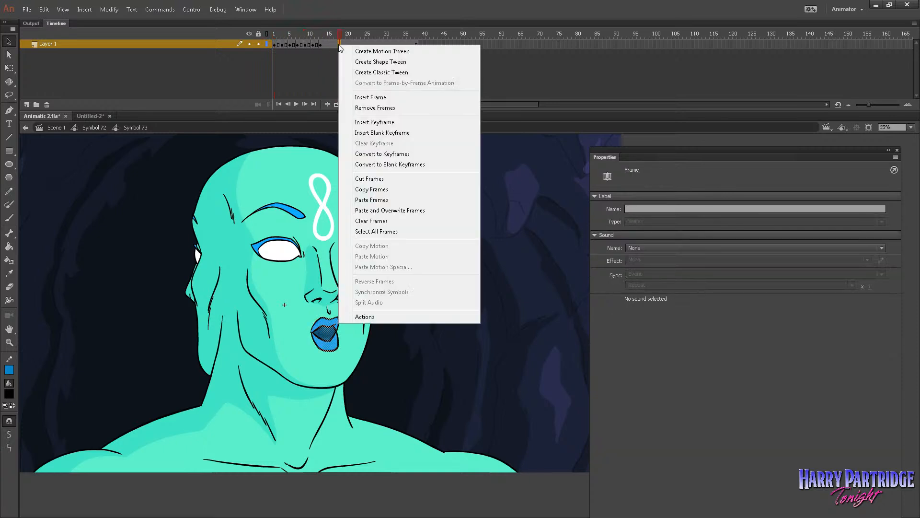
left_click(366, 132)
Step: Turn on onion skinning and brush a black closed-mouth line over the previous mouth pose at frame 18
key("b")
left_click(351, 104)
mouse_move(304, 322)
left_mouse_down()
mouse_move(339, 322)
mouse_move(315, 330)
mouse_move(344, 319)
mouse_move(317, 338)
mouse_move(336, 342)
mouse_move(318, 335)
mouse_move(337, 327)
left_mouse_up()
Step: Undo the new mouth strokes and remove the blank keyframe at frame 18 of Symbol 73
key("ctrl+z")
key("ctrl+z")
key("ctrl+z")
key("ctrl+z")
key("ctrl+z")
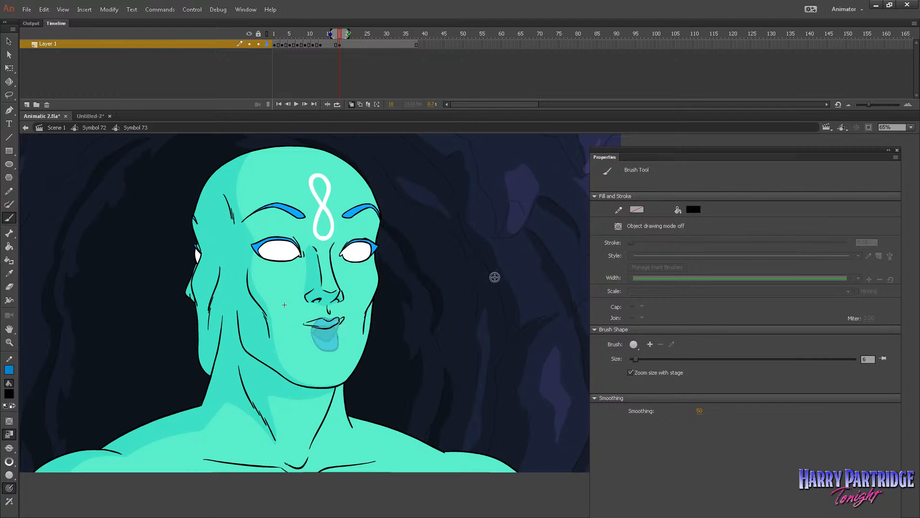
key("ctrl+z")
key("ctrl+z")
key("ctrl+z")
key("ctrl+z")
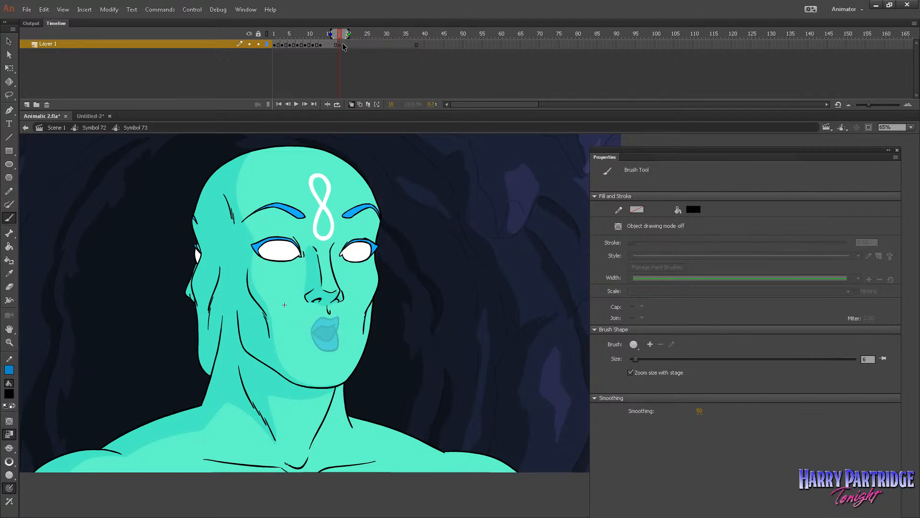
left_click(341, 44)
left_click(340, 62)
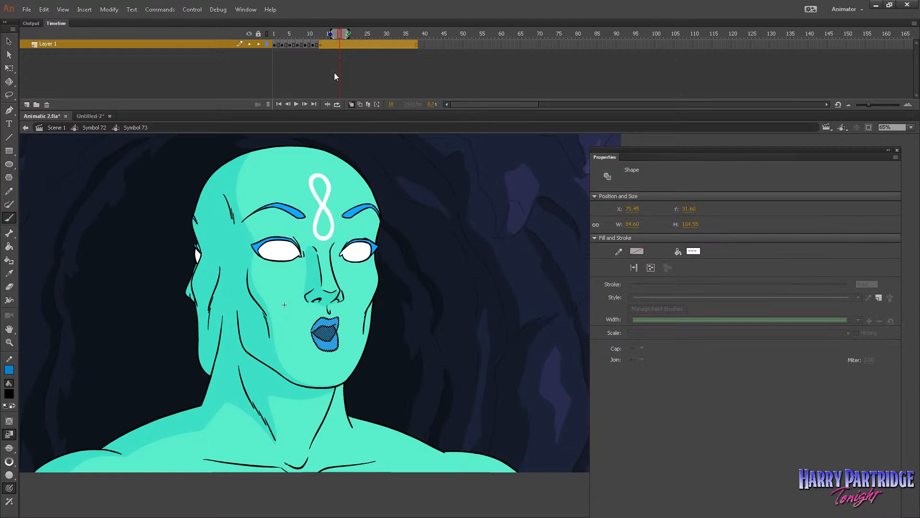
Step: Return to Scene 1 with onion skinning off and play the close-up up to its cut near frame 809
left_click(57, 127)
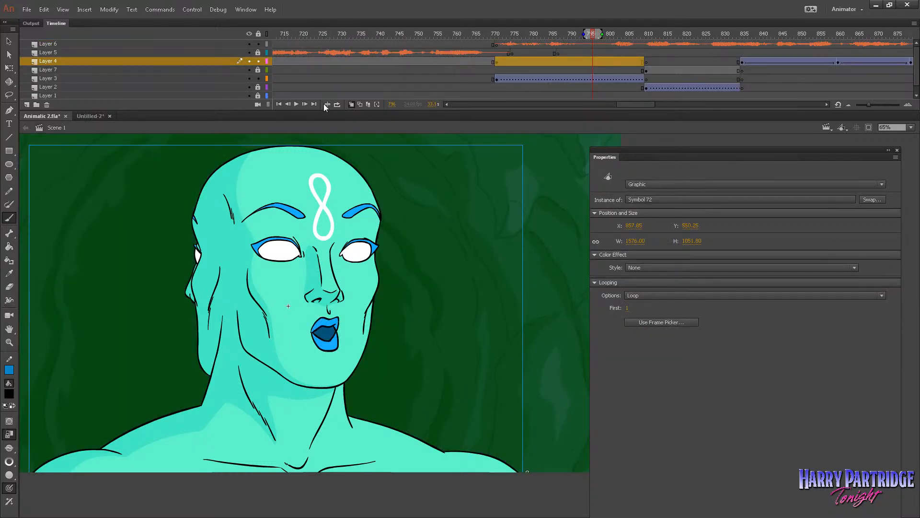
left_click(386, 43)
key("Return")
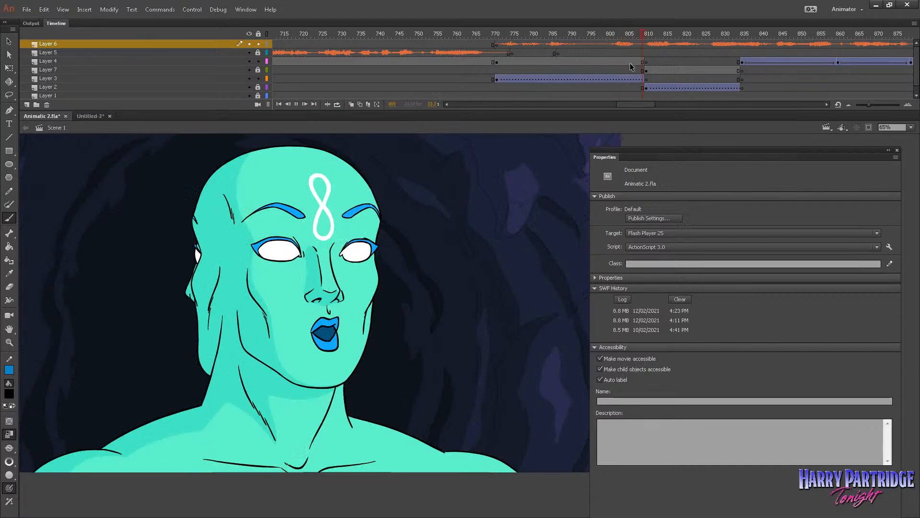
key("Return")
Step: Check the cut from the close-up to the moustached character by scrubbing between about frames 795 and 830
left_click(536, 40)
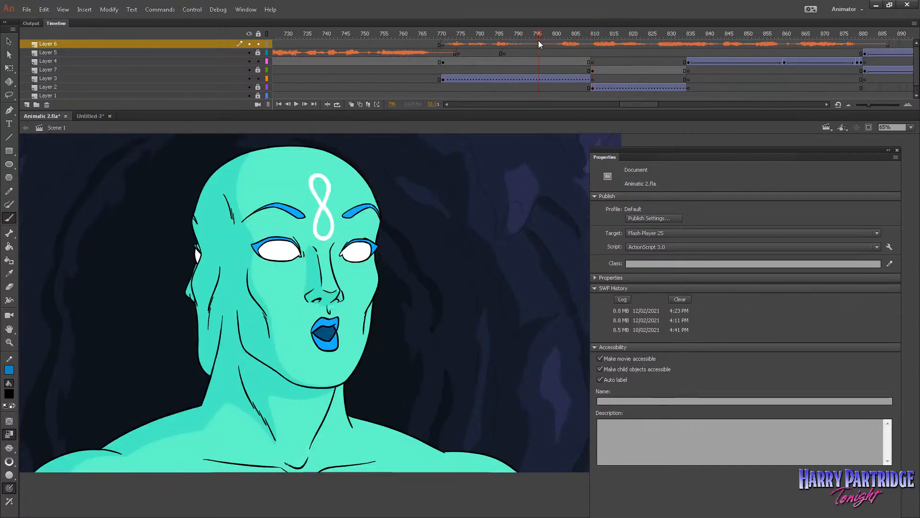
left_click_drag(592, 58, 629, 61)
left_click_drag(643, 63, 670, 67)
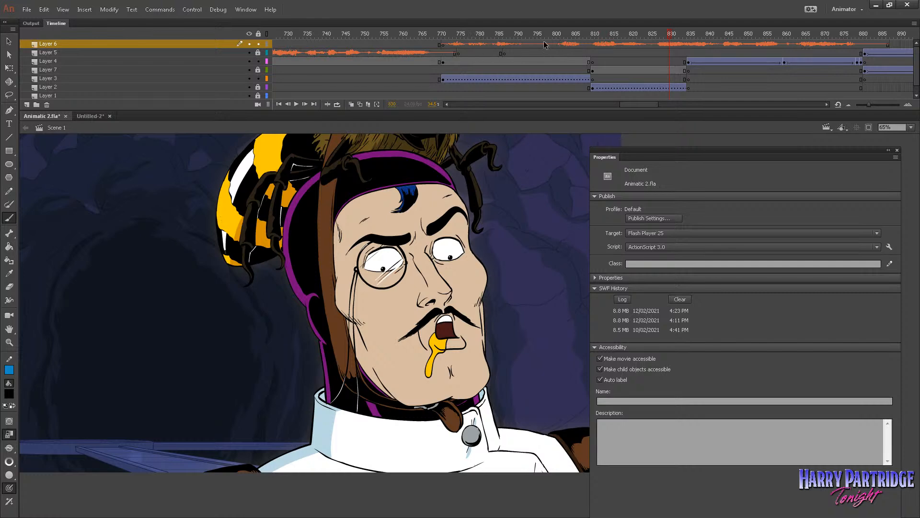
left_click_drag(600, 33, 585, 36)
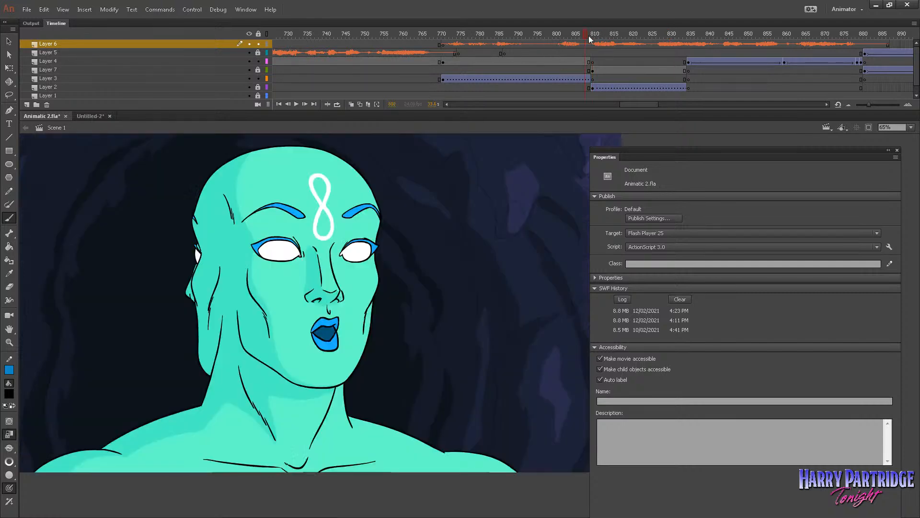
Step: Scrub over the cut from the close-up to the moustached character and save the file
left_click_drag(506, 36, 559, 54)
left_click(603, 70)
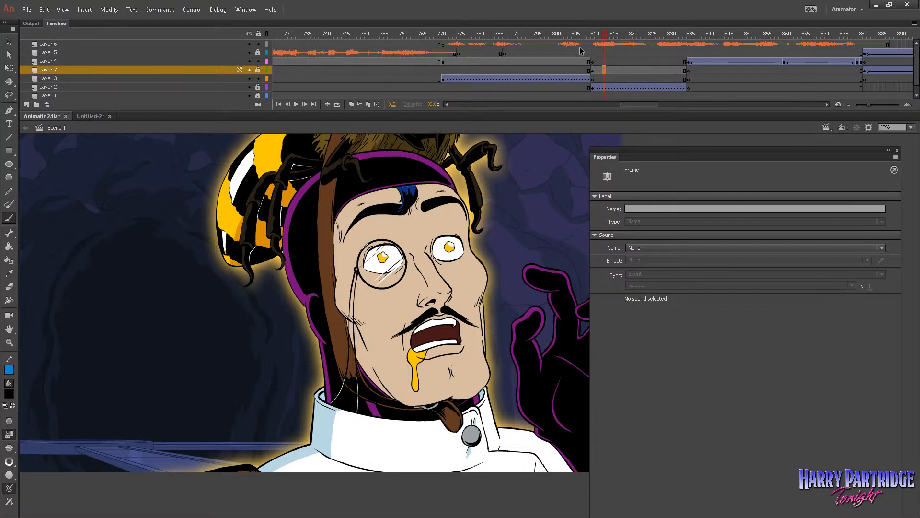
left_click(447, 33)
key("ctrl+s")
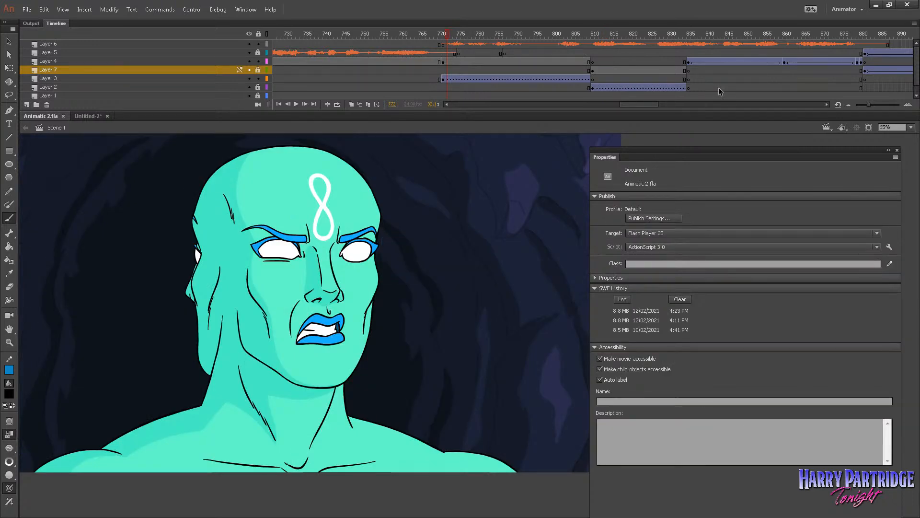
Step: Examine the green character's poses at frames 1 and 40 inside Symbol 10 of the moustached character's shot and return to Scene 1
left_click(421, 61)
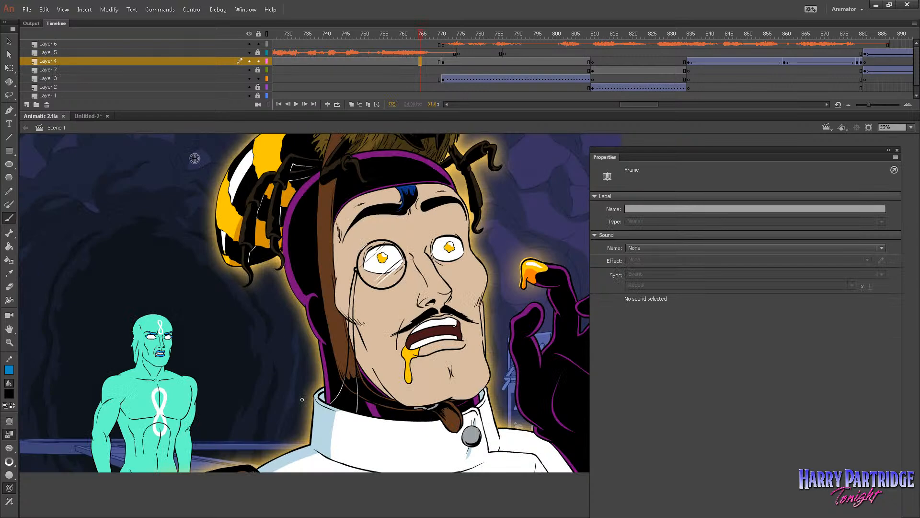
left_click(8, 43)
left_click_drag(629, 104, 582, 100)
double_click(201, 309)
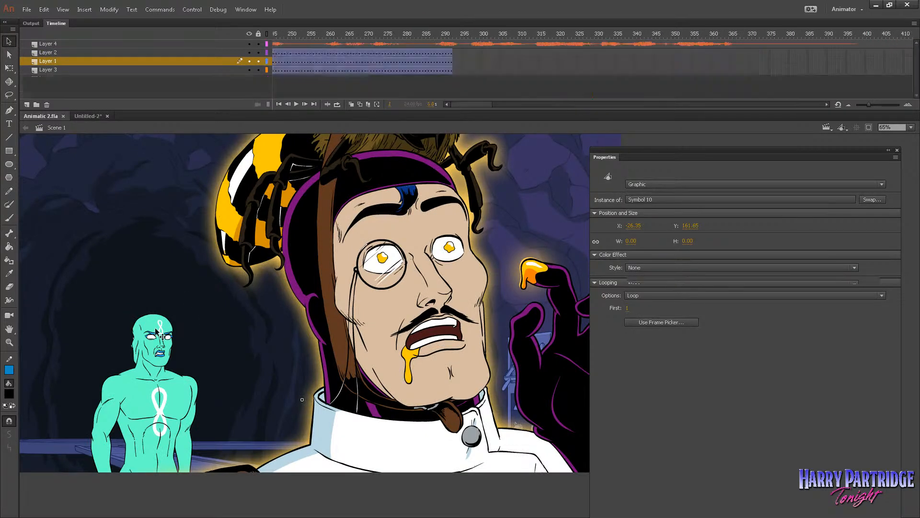
left_click_drag(490, 105, 380, 82)
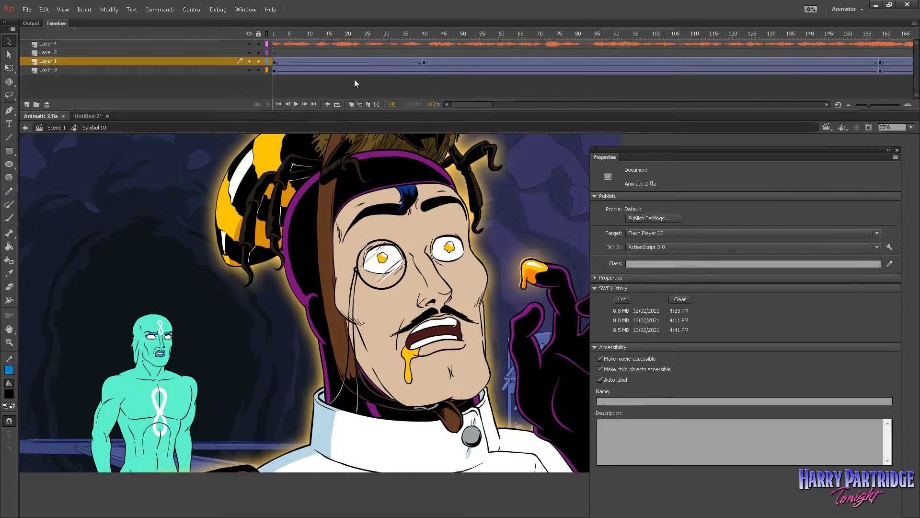
left_click(277, 63)
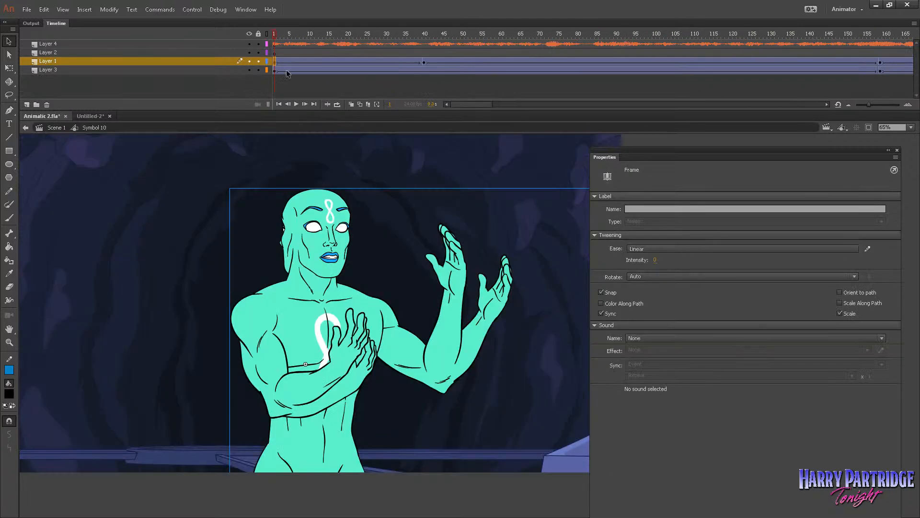
left_click(426, 64)
left_click(276, 63)
left_click(58, 127)
Step: Open Symbol 9 from the earlier Layer 4 shot and go through Tween 9 into the green character's Symbol 54
left_click(578, 63)
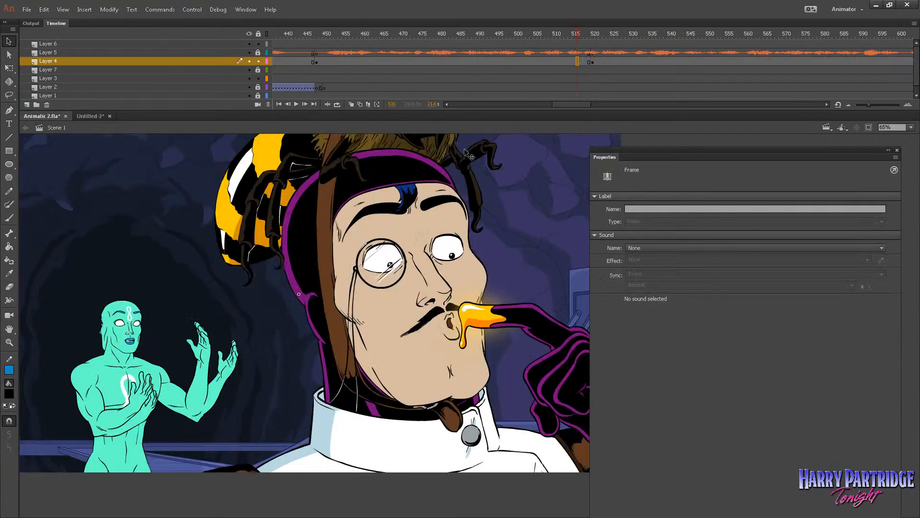
left_click(316, 63)
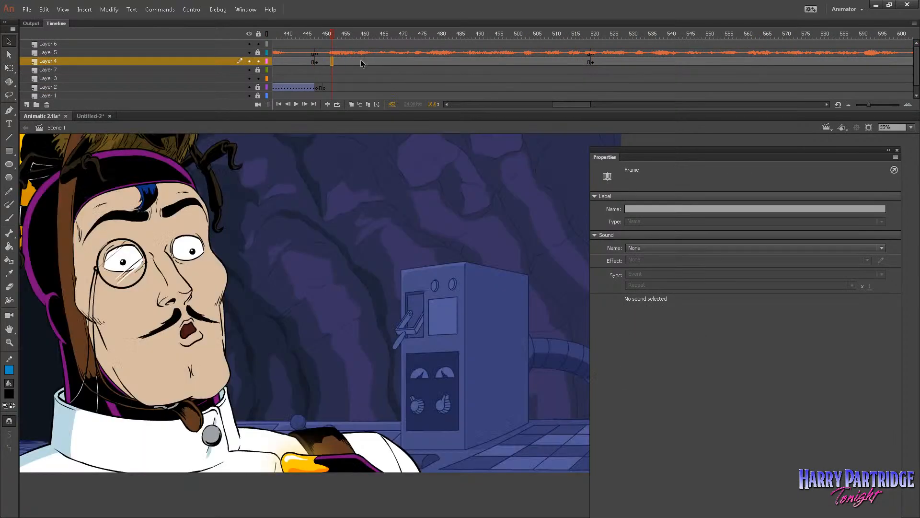
left_click(370, 62)
key("ctrl+e")
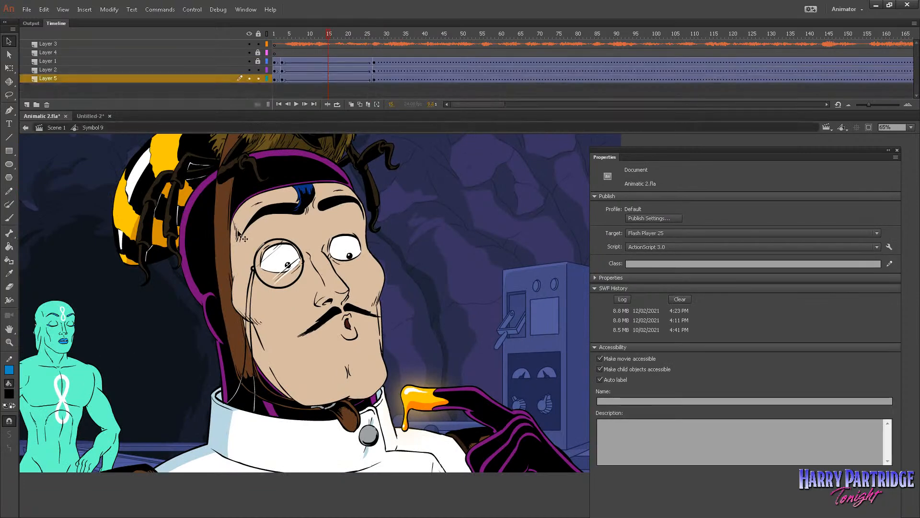
left_click(374, 72)
left_click(267, 78)
left_click(267, 78)
double_click(134, 334)
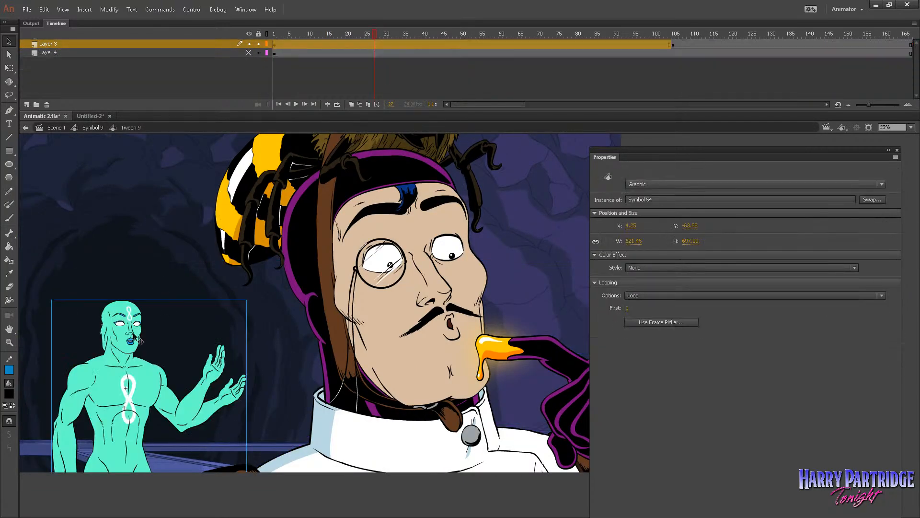
double_click(134, 331)
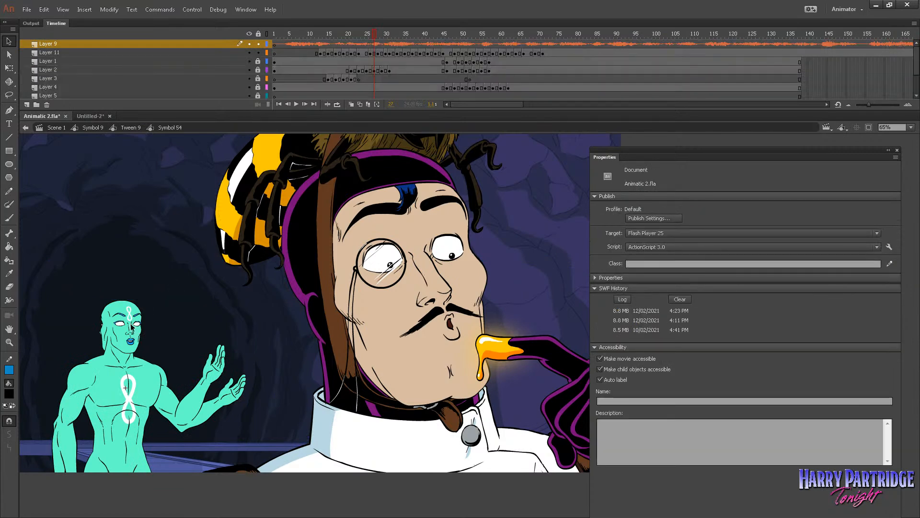
Step: Copy frames 1 to 39 of all layers below Layer 9 in Symbol 54 and return to Scene 1
left_click(313, 70)
left_click_drag(312, 34, 397, 44)
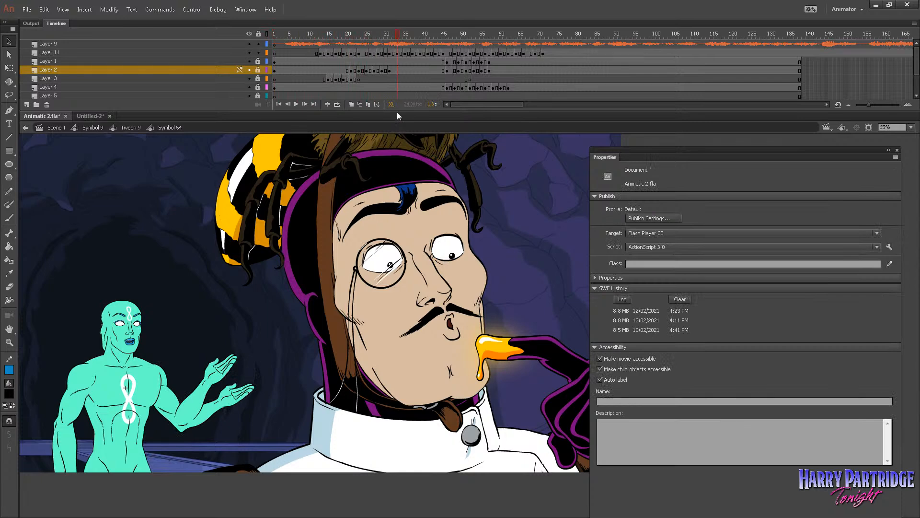
left_click_drag(398, 110, 400, 174)
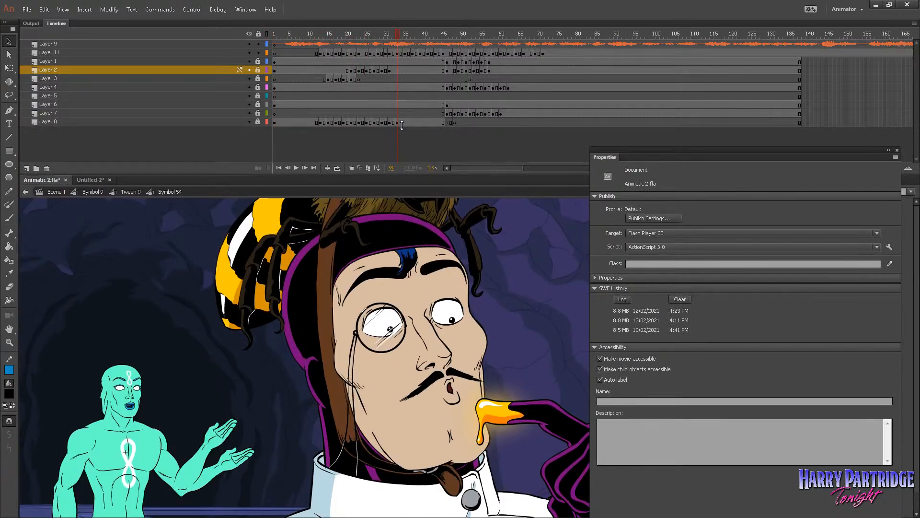
left_click(401, 122)
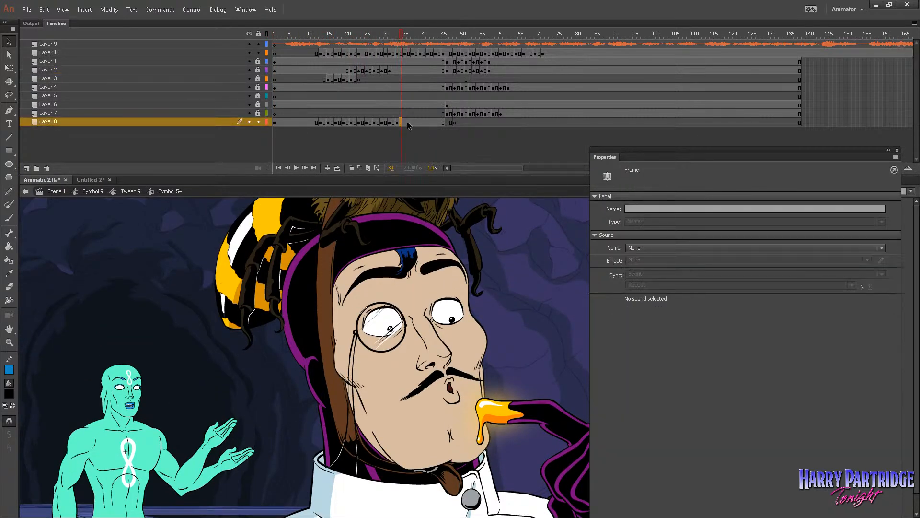
left_click_drag(274, 46, 413, 125)
right_click(413, 125)
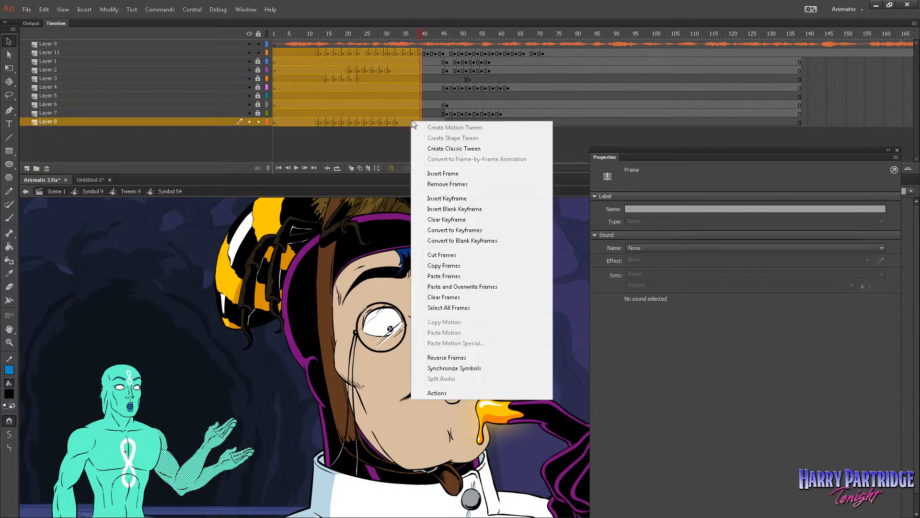
left_click(444, 266)
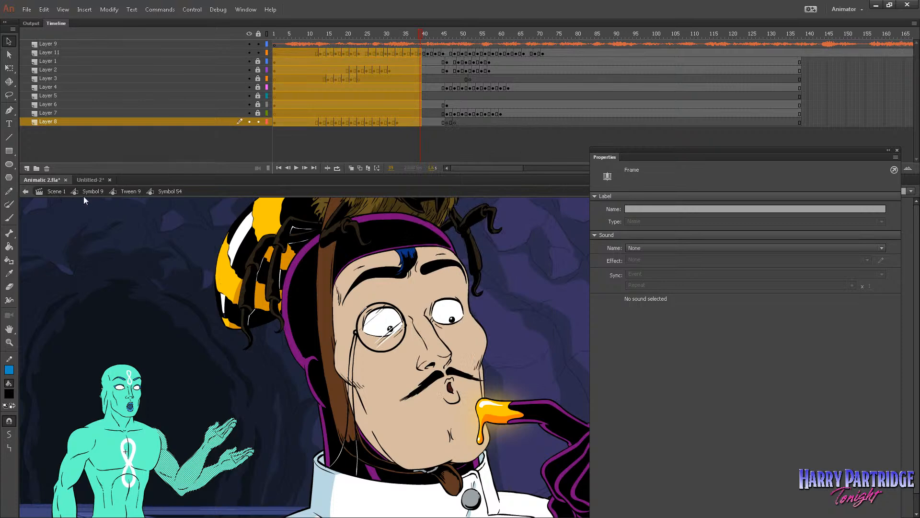
right_click(283, 64)
left_click(310, 208)
left_click(57, 192)
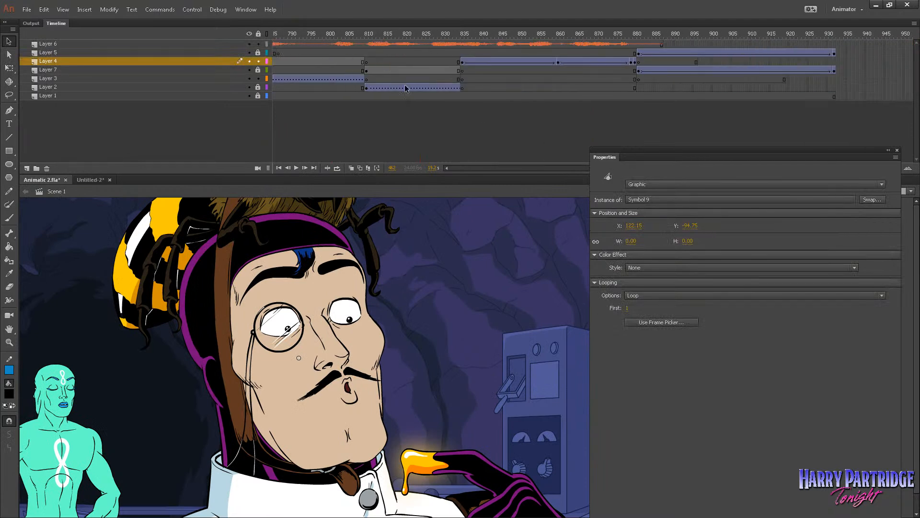
Step: Check the cut between frames 809 and 810 on Layer 3
left_click(463, 79)
left_click(367, 80)
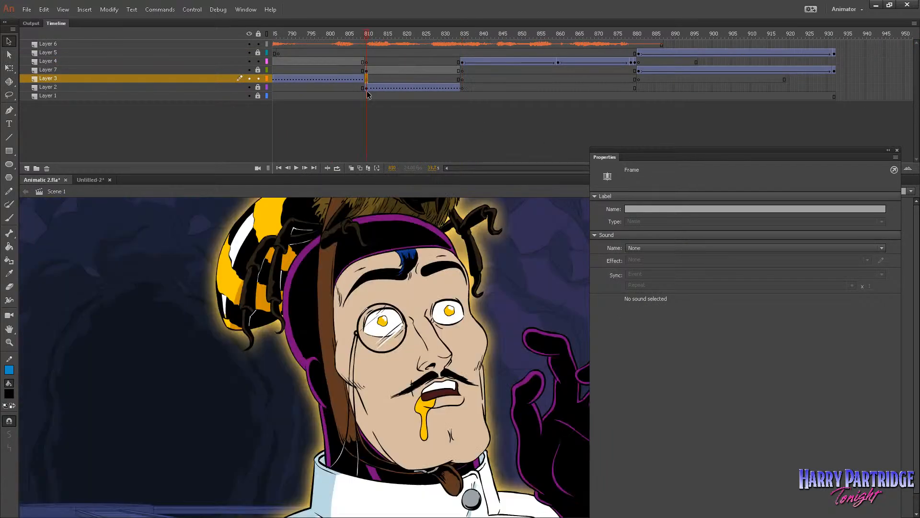
left_click(363, 80)
left_click(366, 81)
left_click(363, 81)
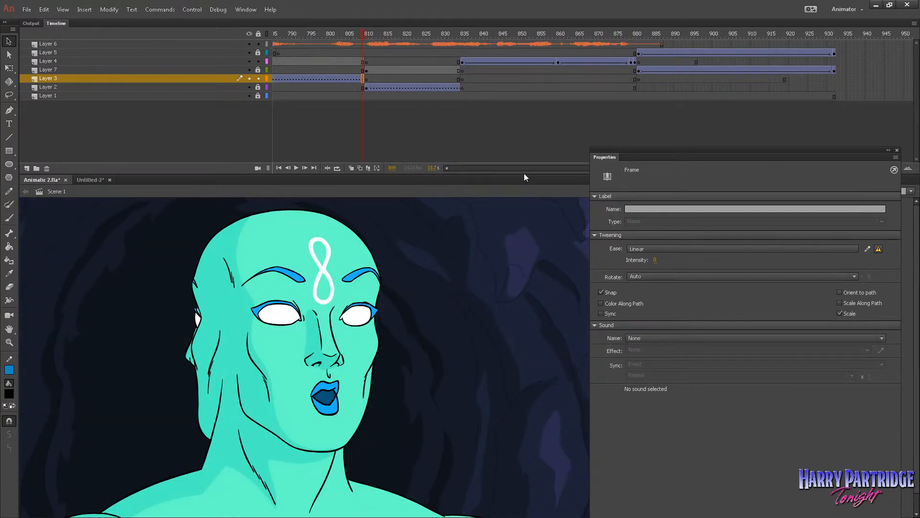
Step: Add a blank keyframe at frame 810 of Layer 1 and move the green character's close-up frames from Layer 3 down to Layer 1
left_click_drag(637, 152, 689, 193)
left_click_drag(645, 168, 631, 168)
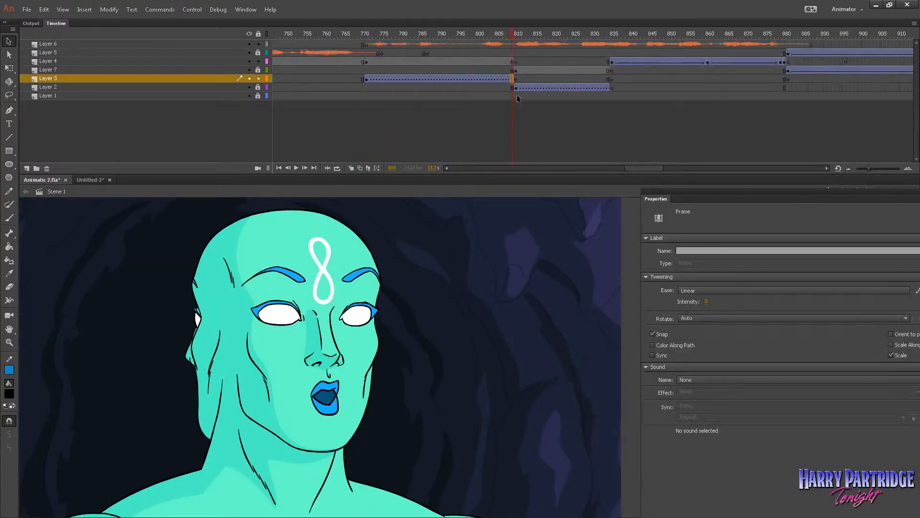
right_click(517, 96)
key("Escape")
left_click(366, 79)
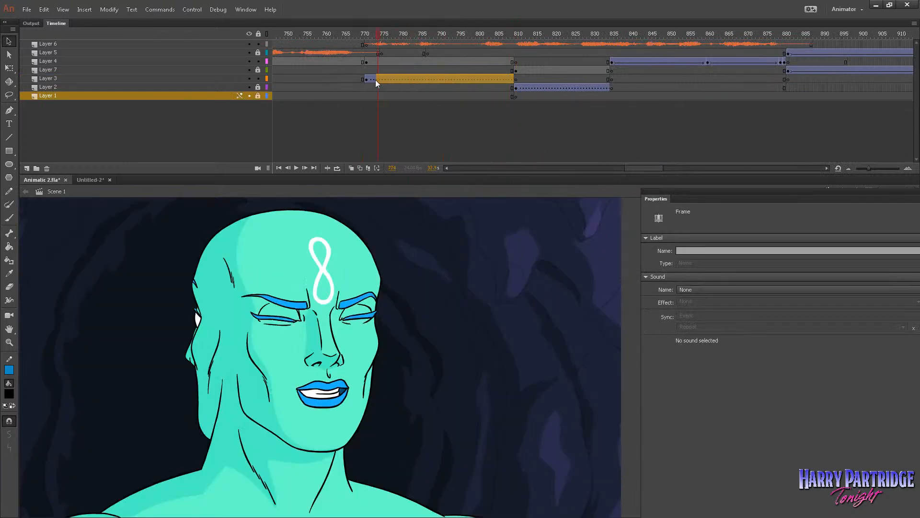
left_click_drag(366, 79, 366, 92)
left_click(517, 96)
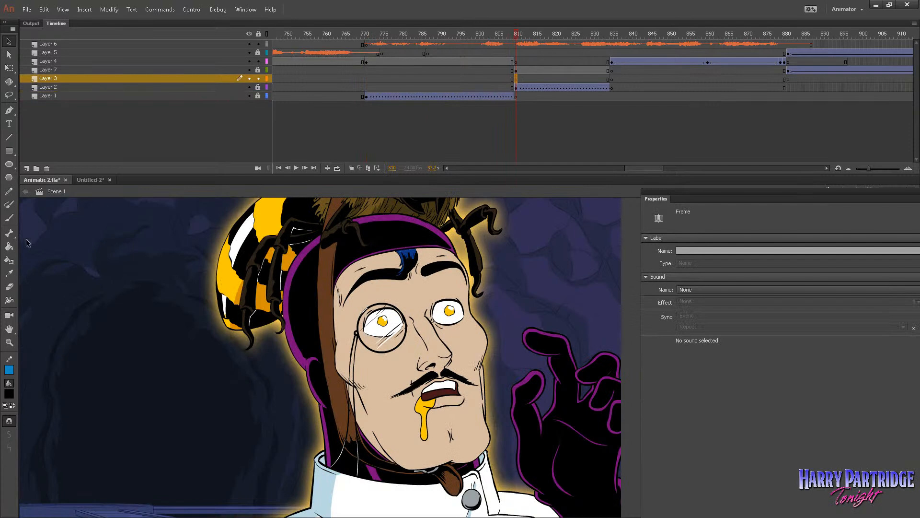
Step: Brush a small black X in the cave on Layer 3 at frame 811 and convert it to a graphic symbol
left_click_drag(289, 175, 289, 111)
key("b")
left_click(520, 79)
left_click(109, 10)
left_click(139, 36)
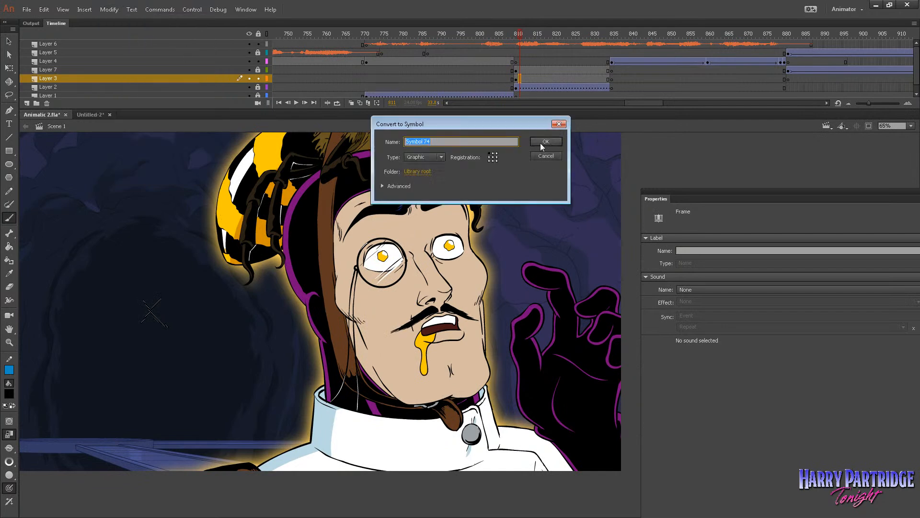
left_click(545, 142)
key("v")
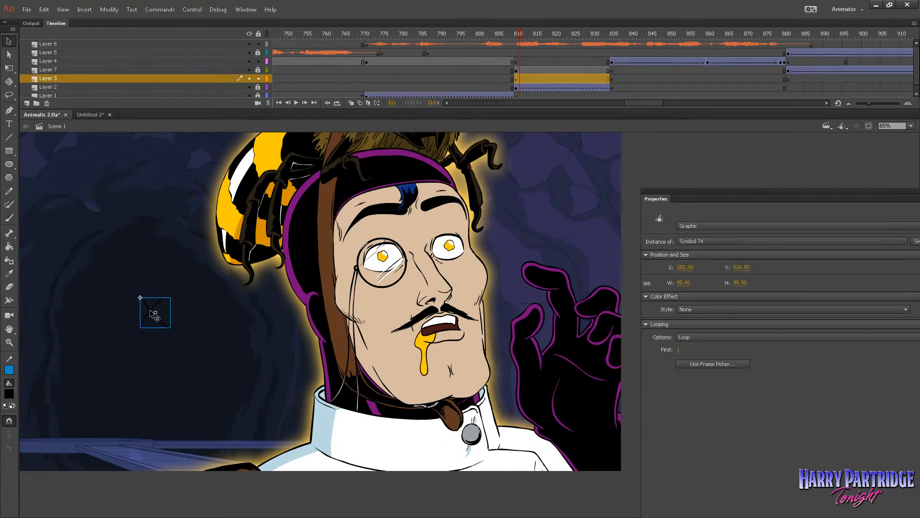
Step: Paste the copied green character frames at frame 1 inside Symbol 74 and enlarge the timeline to show all its layers
double_click(155, 315)
right_click(274, 43)
left_click(367, 142)
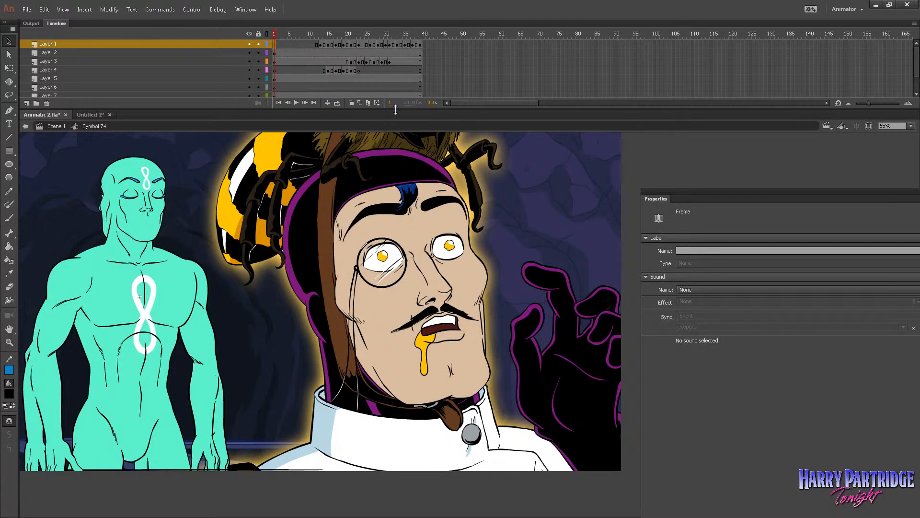
left_click_drag(396, 109, 396, 162)
Step: Change the Layer 3 frames of Symbol 74 so the green character's eyes are open at frame 1
left_click_drag(268, 38, 274, 62)
left_click(393, 62)
right_click(274, 62)
left_click(298, 116)
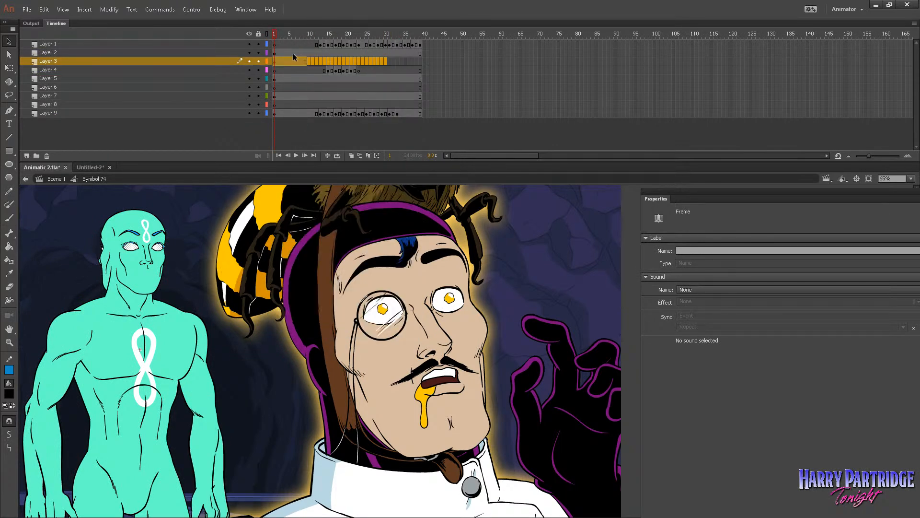
Step: Remove every frame after frame 1 on all nine layers of Symbol 74 and return to Scene 1
left_click_drag(435, 42, 279, 114)
right_click(279, 114)
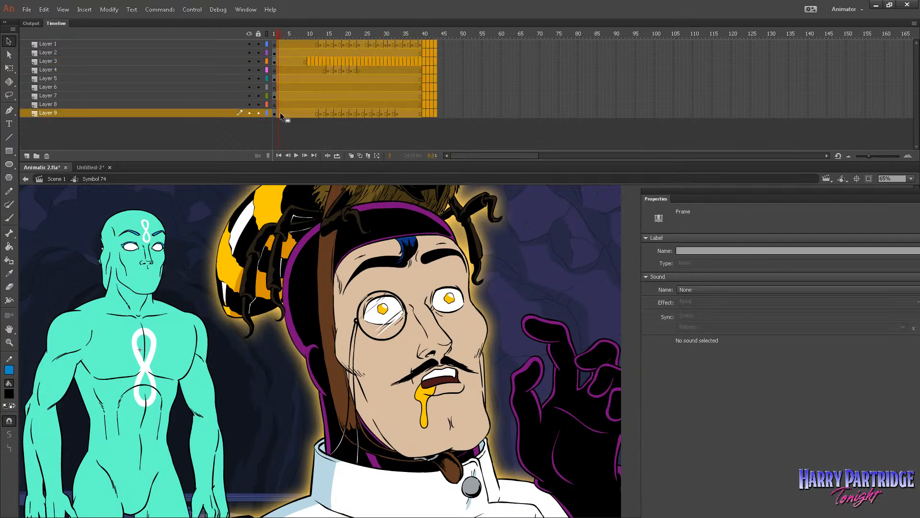
left_click(316, 174)
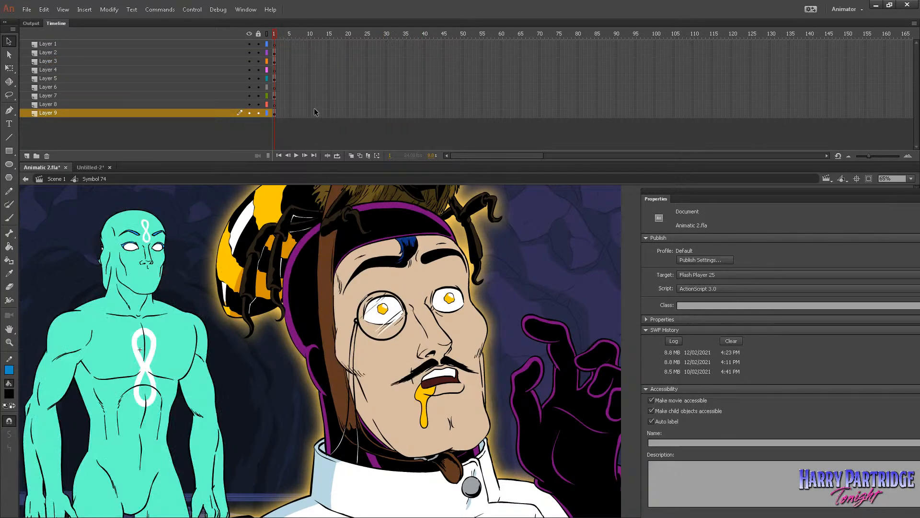
left_click(56, 179)
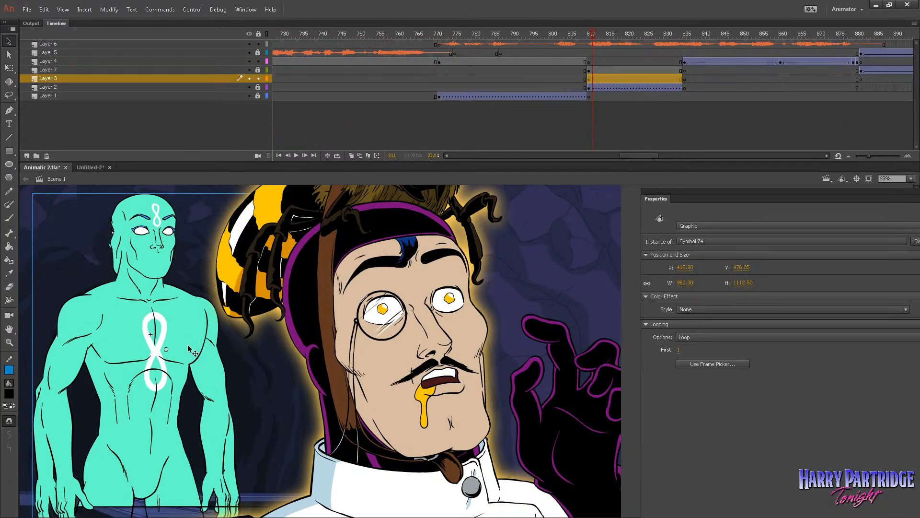
Step: Scale the green figure down to about 638 by 737 and position it in the cave behind the moustached character
right_click(190, 339)
mouse_move(216, 312)
left_click(117, 188)
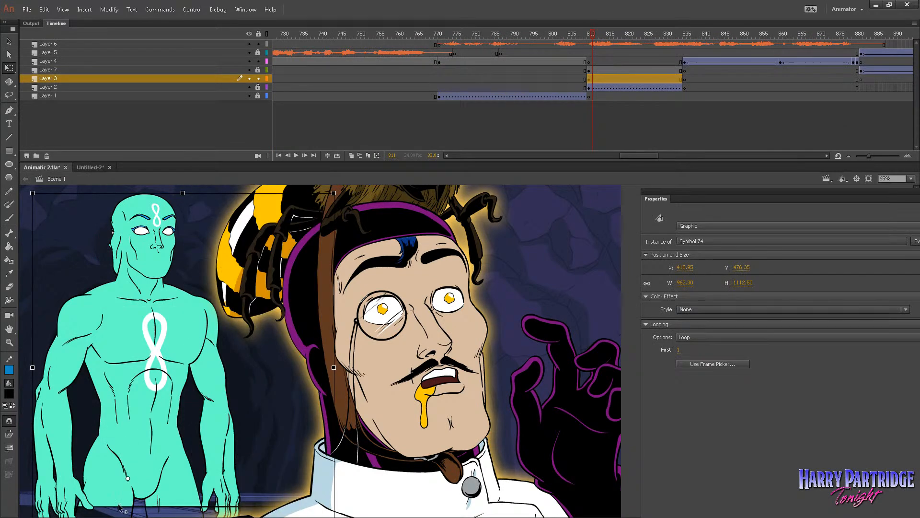
left_click_drag(333, 193, 232, 311)
left_click_drag(162, 388, 190, 393)
Step: Compare the green figure with its earlier placement at frame 763, shrink it to about 537 by 620 and shift it lower
left_click_drag(635, 155, 623, 151)
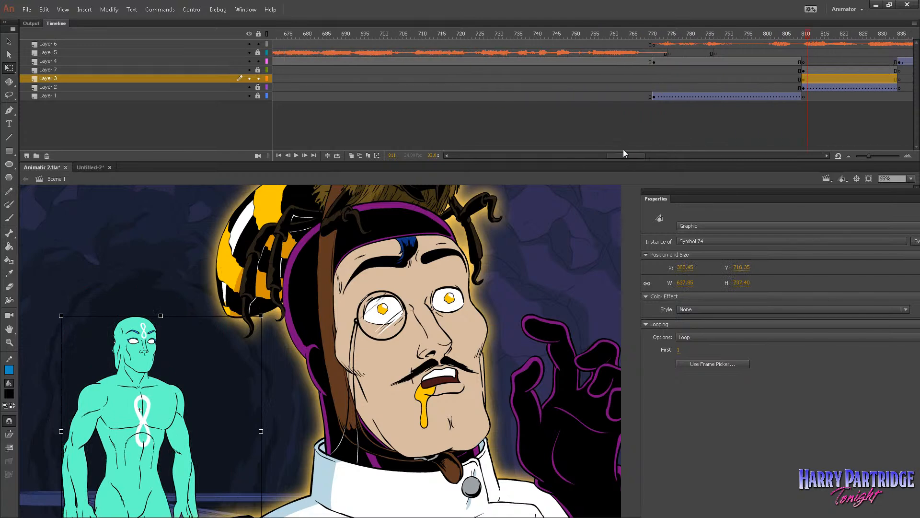
left_click(623, 61)
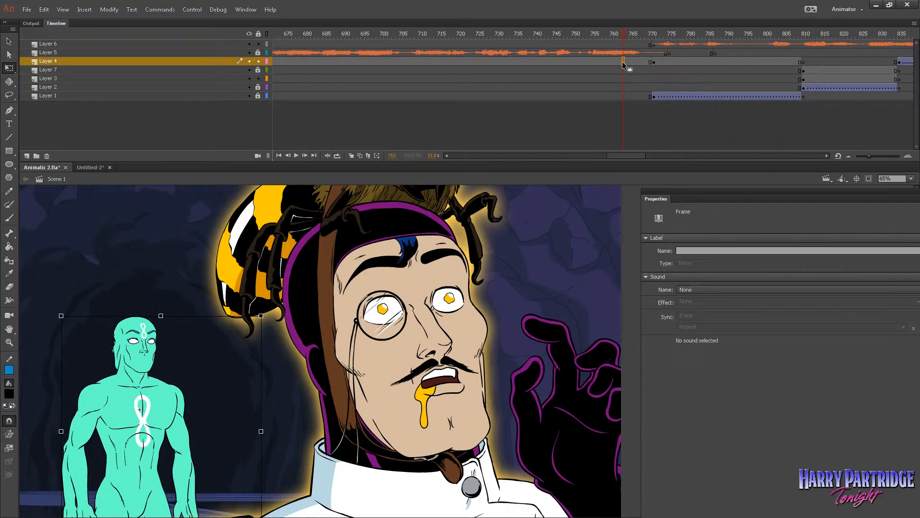
left_click(816, 80)
left_click_drag(260, 316, 233, 358)
left_click_drag(161, 442, 161, 437)
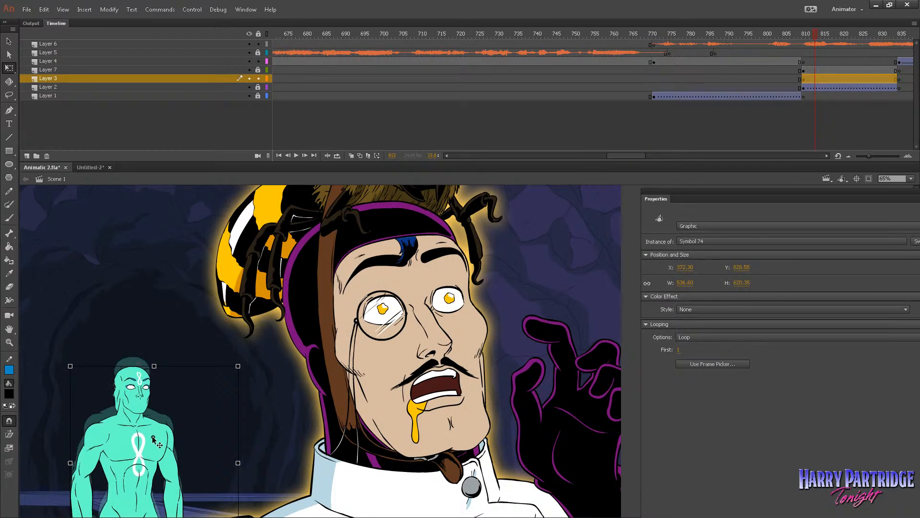
Step: Compare the green figure with the earlier shot at frame 765 and resize it to about 613 by 709
left_click(631, 61)
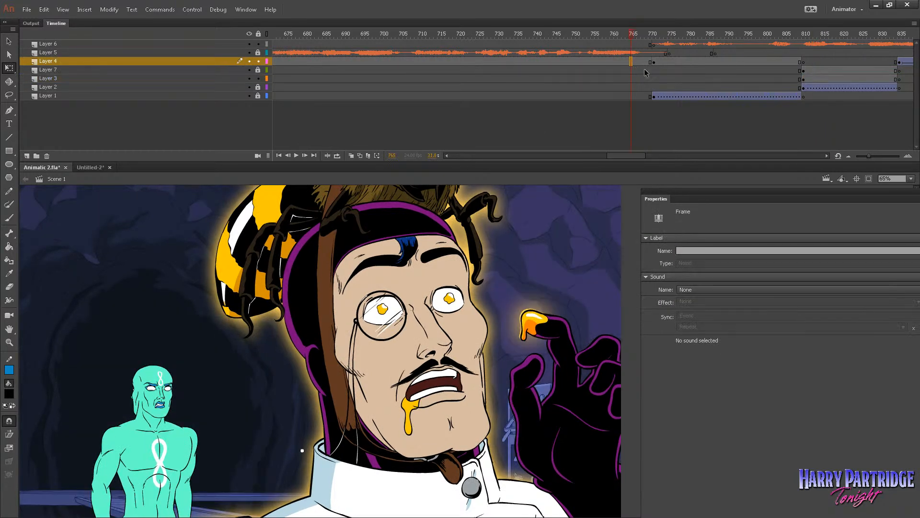
left_click(811, 79)
left_click_drag(244, 359, 255, 345)
key("ctrl+z")
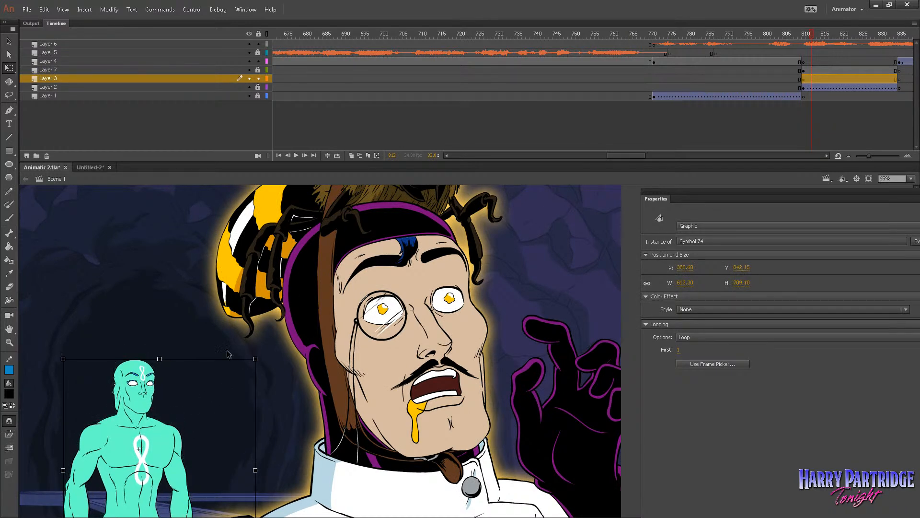
Step: Compare the green figure with the earlier shot at about frame 767 and move it to about X 402, Y 854
left_click(642, 61)
left_click(811, 80)
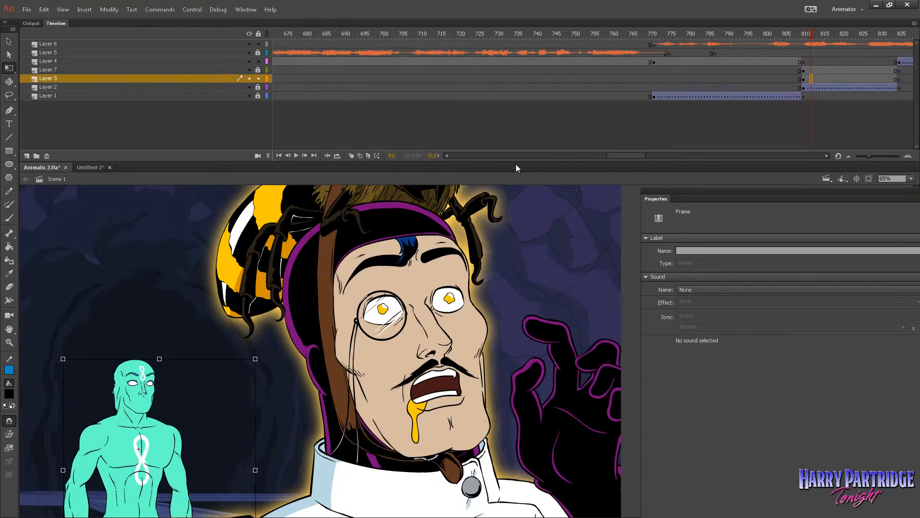
left_click_drag(158, 435, 166, 439)
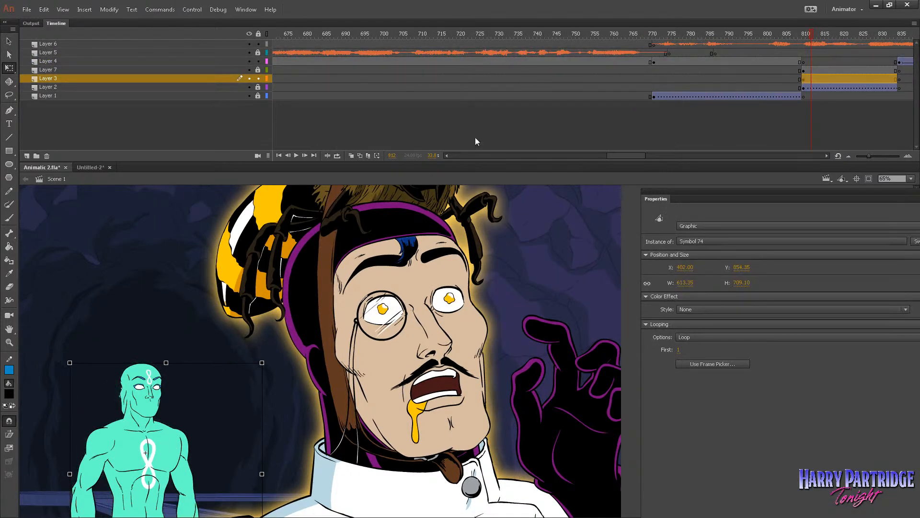
Step: Nudge the green figure further right and slightly lower in the cave, checking it against the earlier shot around frame 766
left_click(623, 62)
left_click(818, 81)
key("shift+Down")
key("shift+Right")
key("shift+Right")
key("shift+Right")
left_click(640, 63)
left_click(817, 79)
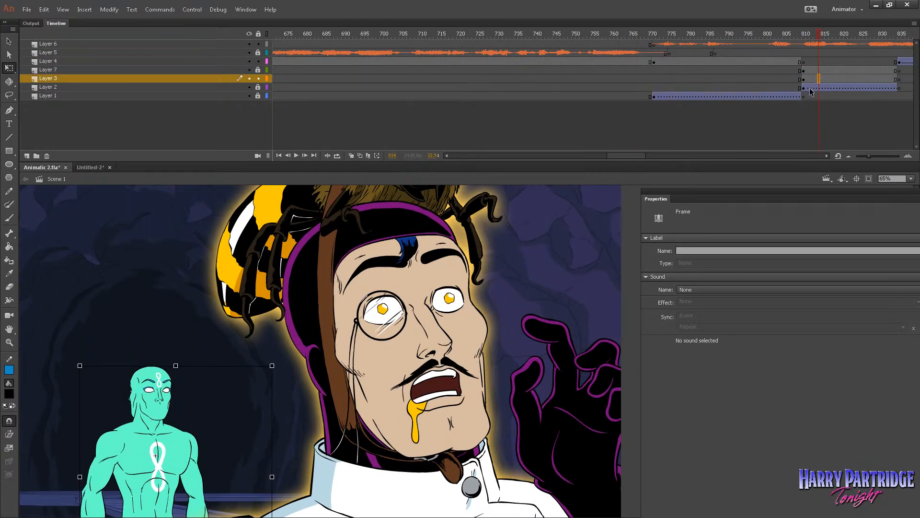
left_click(635, 62)
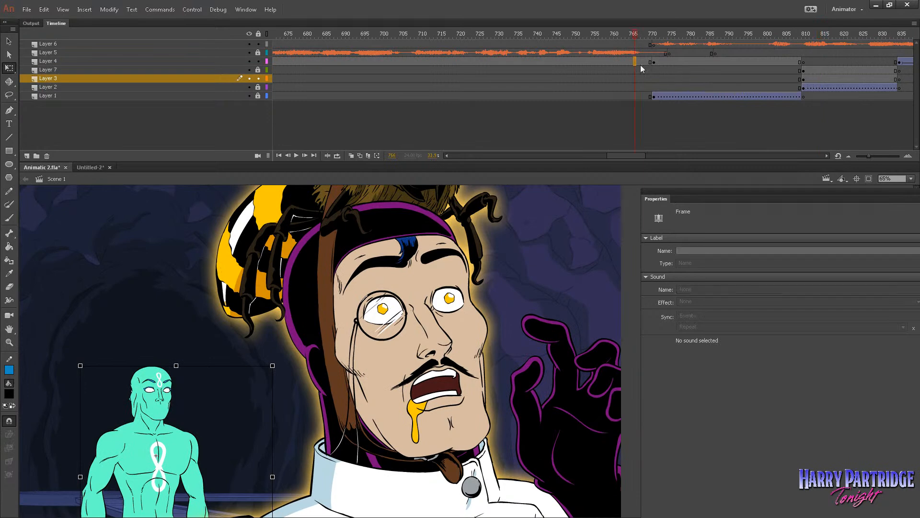
left_click(815, 79)
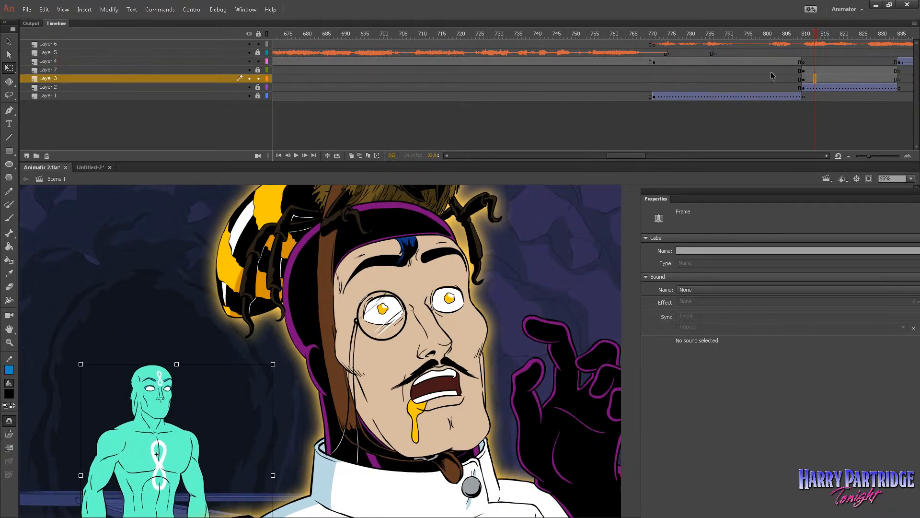
Step: Play the green character close-up, copy the open-mouth shape from Symbol 73 inside Symbol 72, and return to Scene 1
left_click(651, 34)
key("Return")
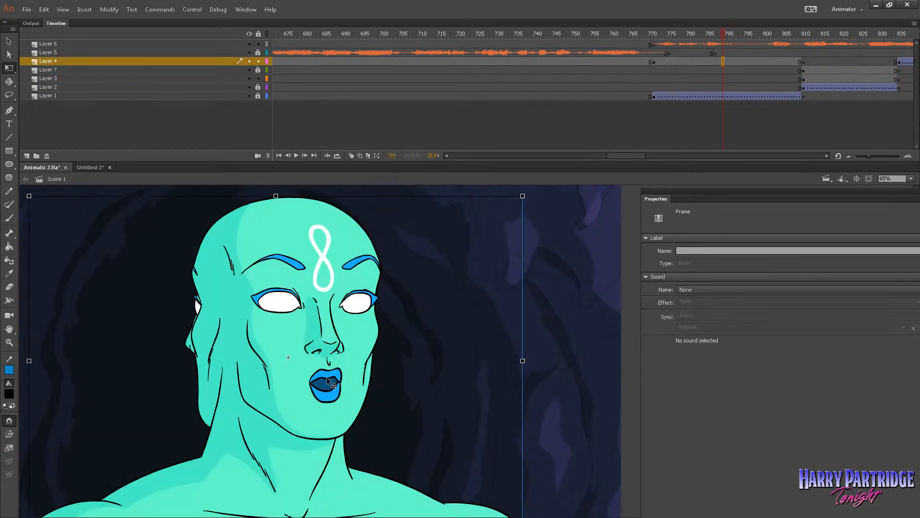
double_click(332, 382)
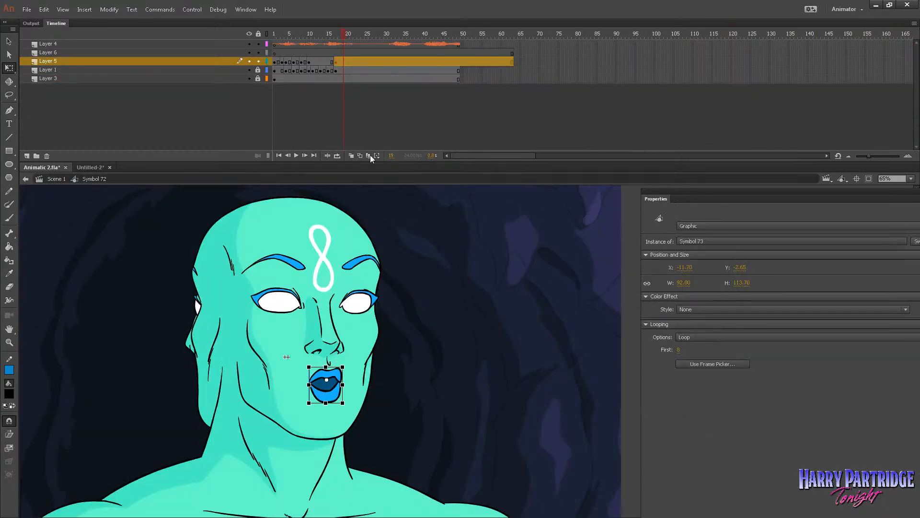
double_click(326, 384)
left_click(337, 44)
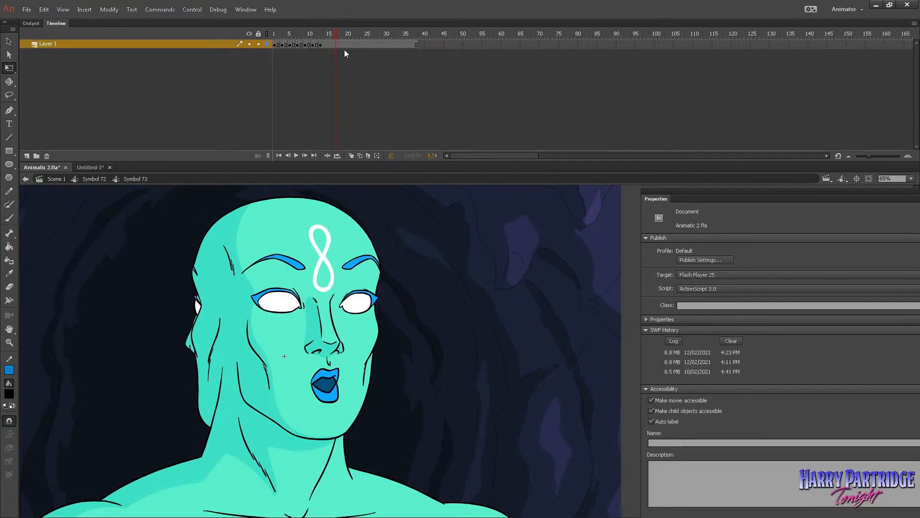
left_click(327, 384)
right_click(329, 384)
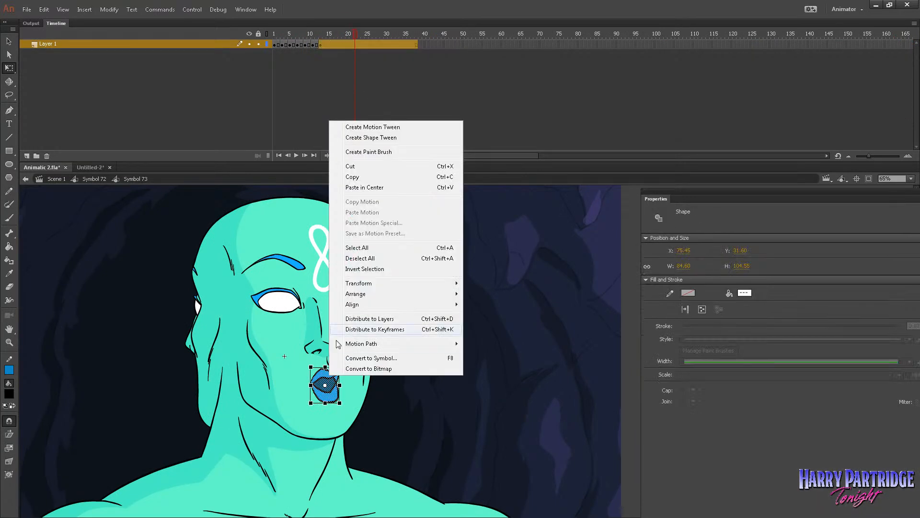
left_click(349, 178)
left_click(50, 181)
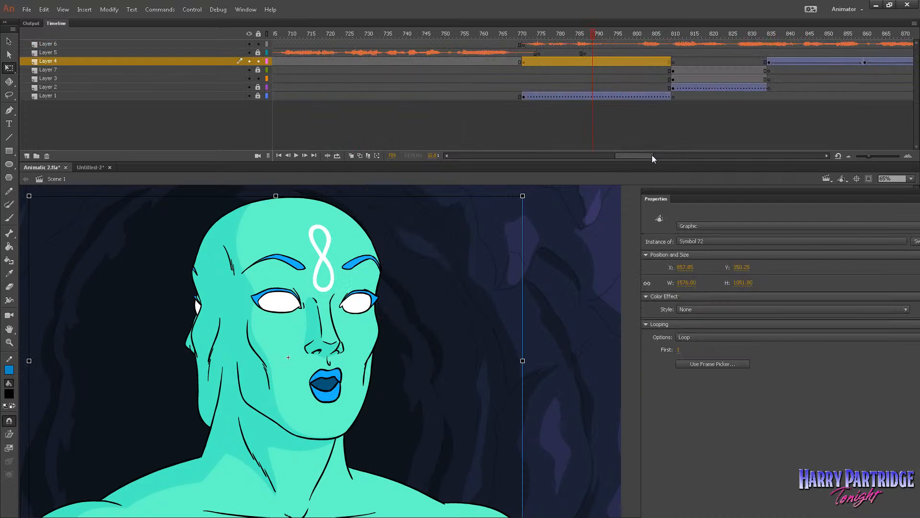
Step: Paste the copied mouth into frame 1 of Layer 1 in Symbol 74 and position it over the lower face
left_click_drag(654, 156, 660, 156)
left_click(600, 80)
double_click(162, 407)
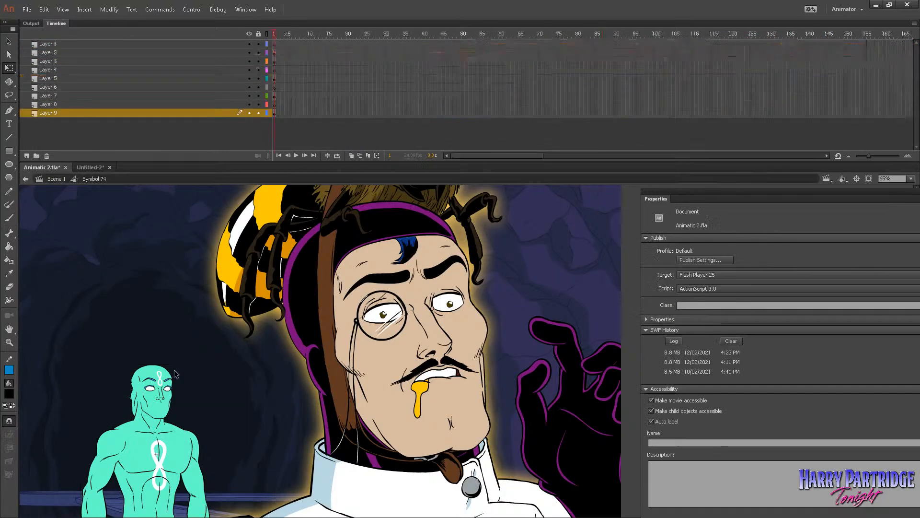
left_click(274, 44)
left_click(9, 343)
left_click_drag(133, 351, 234, 428)
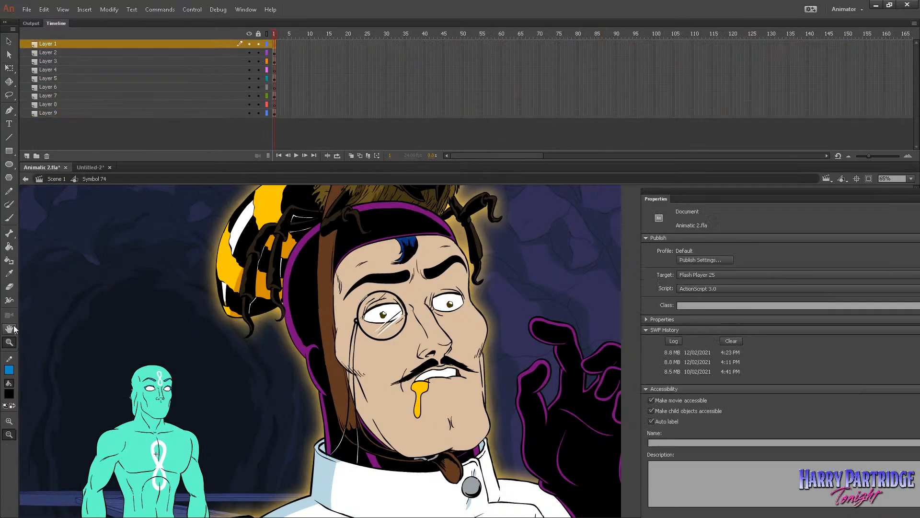
right_click(453, 319)
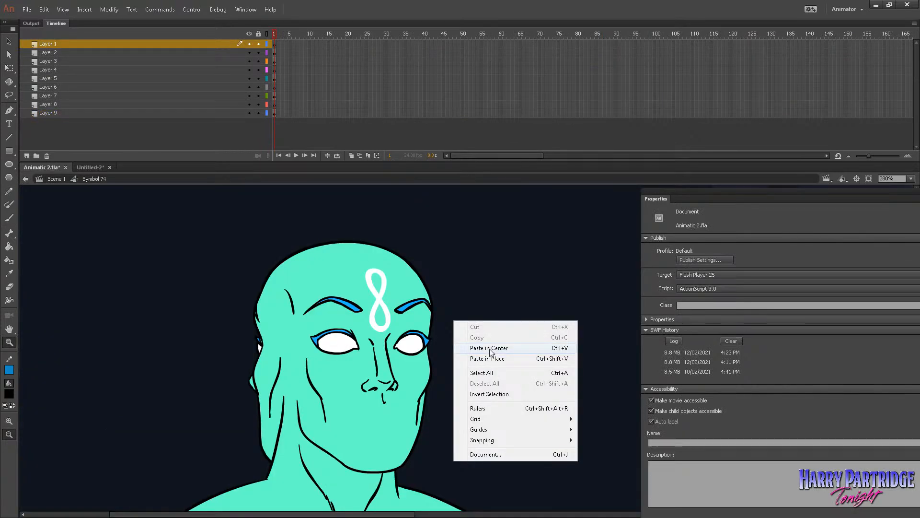
left_click(493, 348)
key("v")
left_click_drag(488, 352, 378, 447)
right_click(398, 405)
left_click(388, 421)
left_click(528, 431)
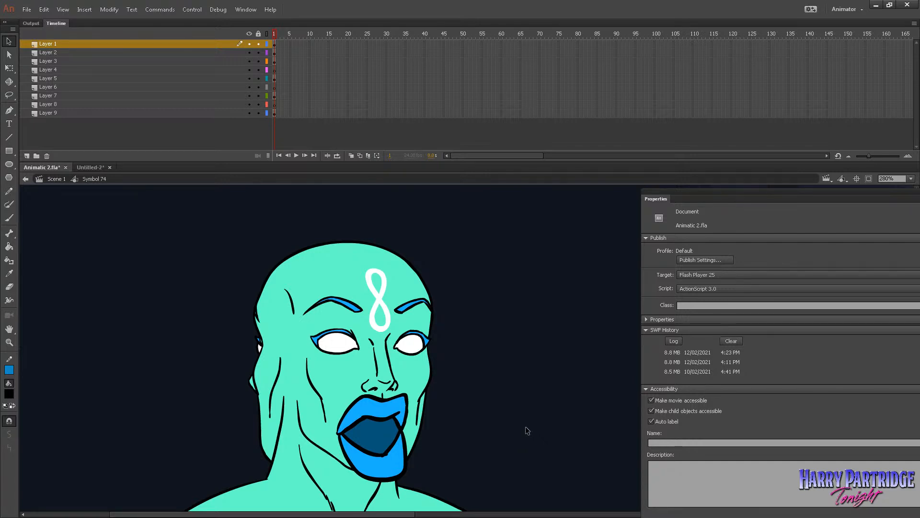
Step: Extend all nine layers of Symbol 74 with inserted frames to about frame 53
left_click_drag(369, 44, 275, 113)
right_click(311, 87)
left_click(339, 138)
right_click(343, 108)
left_click(375, 159)
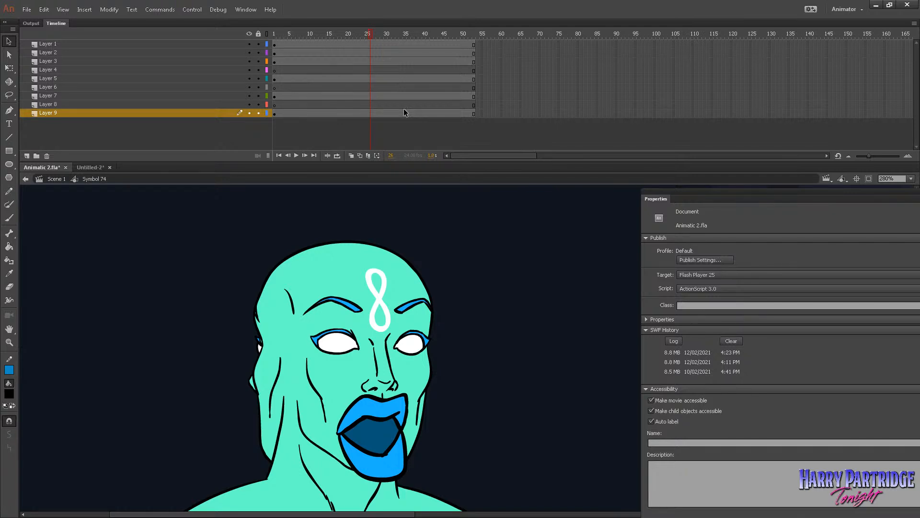
Step: Scale the pasted mouth down to fit the green character's face and place it below the nose
left_click(278, 44)
right_click(393, 413)
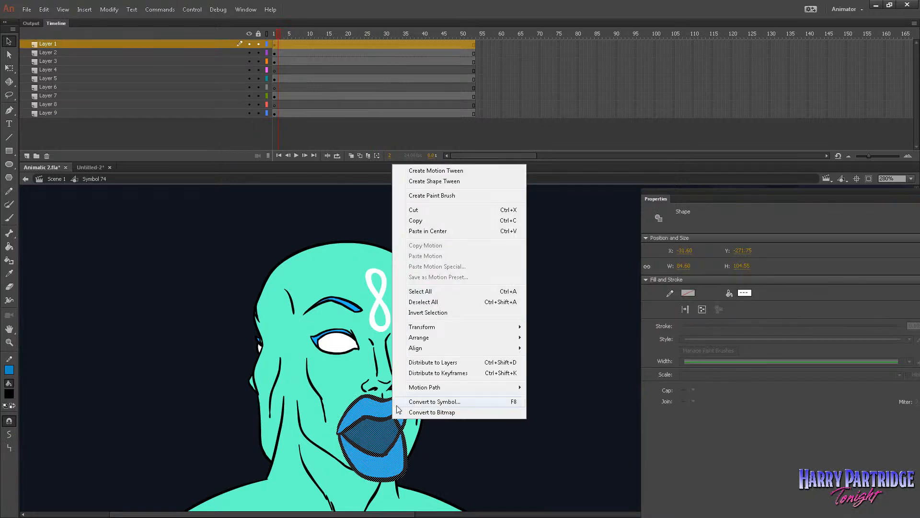
mouse_move(427, 331)
left_click(369, 327)
left_click_drag(407, 394, 393, 419)
left_click(411, 399)
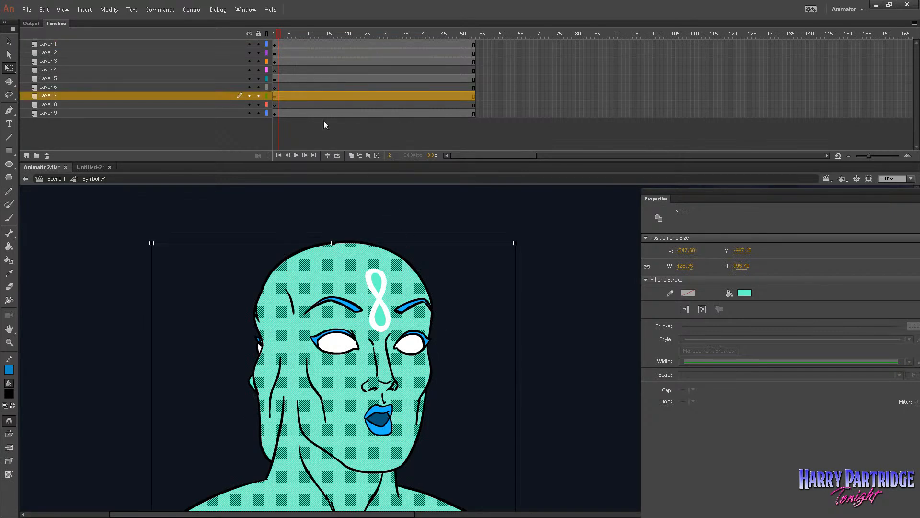
Step: Lock Layers 2 through 9 and insert a blank keyframe at frame 2 of Layer 1
left_click_drag(260, 111, 260, 53)
left_click(274, 44)
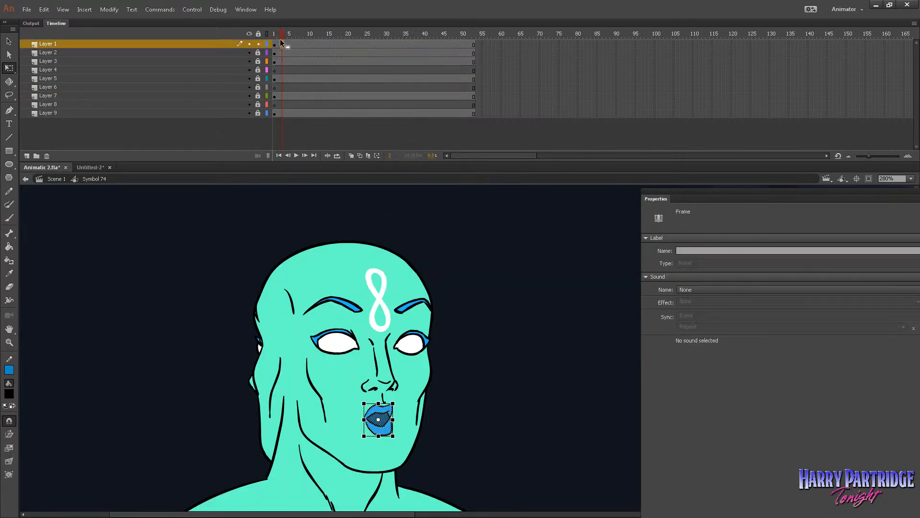
left_click(206, 207)
left_click(10, 342)
left_click_drag(319, 321, 498, 447)
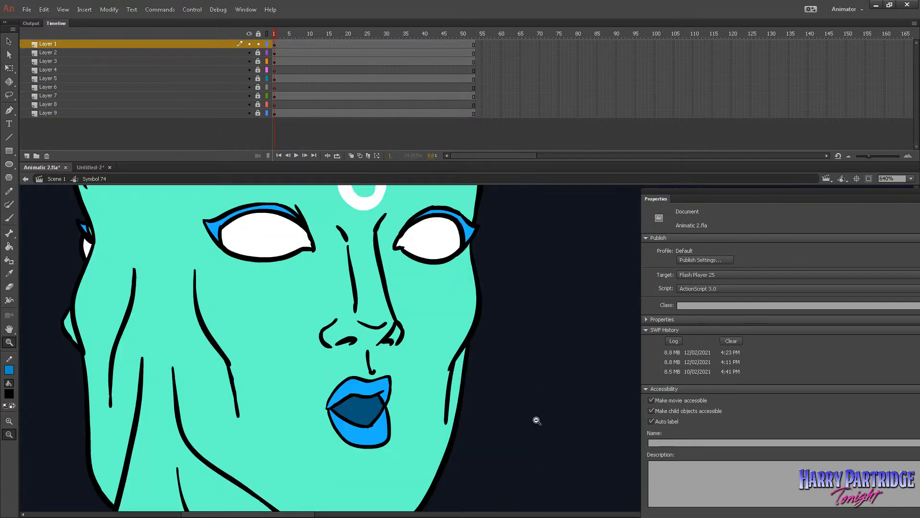
right_click(278, 45)
left_click(321, 134)
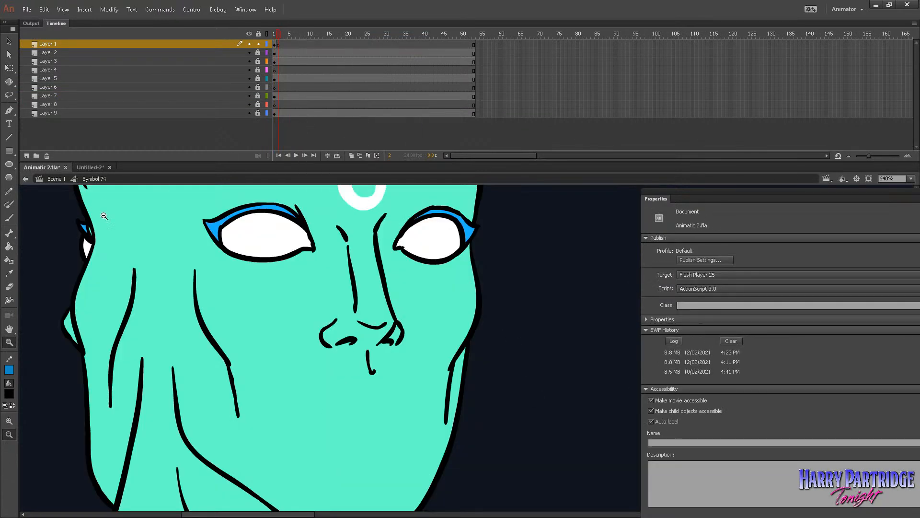
Step: Switch to the Brush tool with onion skinning on and check the available brush shapes
key("b")
left_click(352, 155)
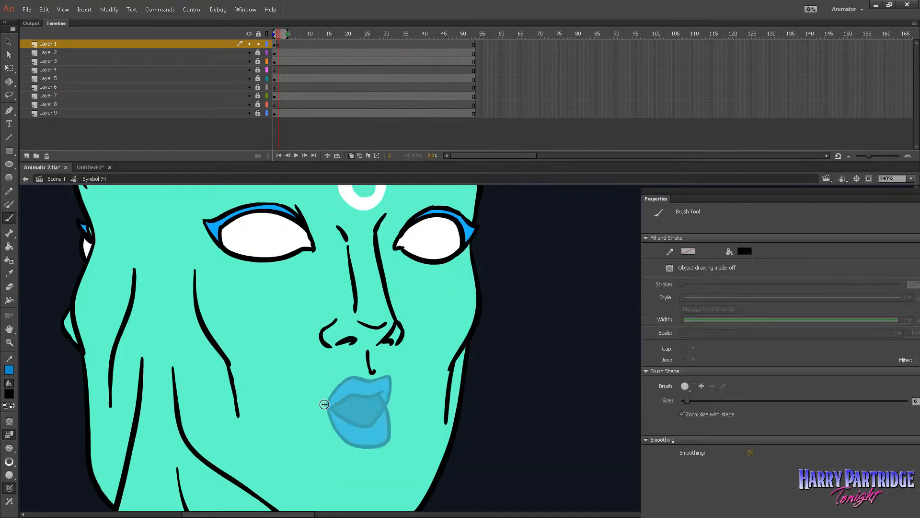
left_click(9, 474)
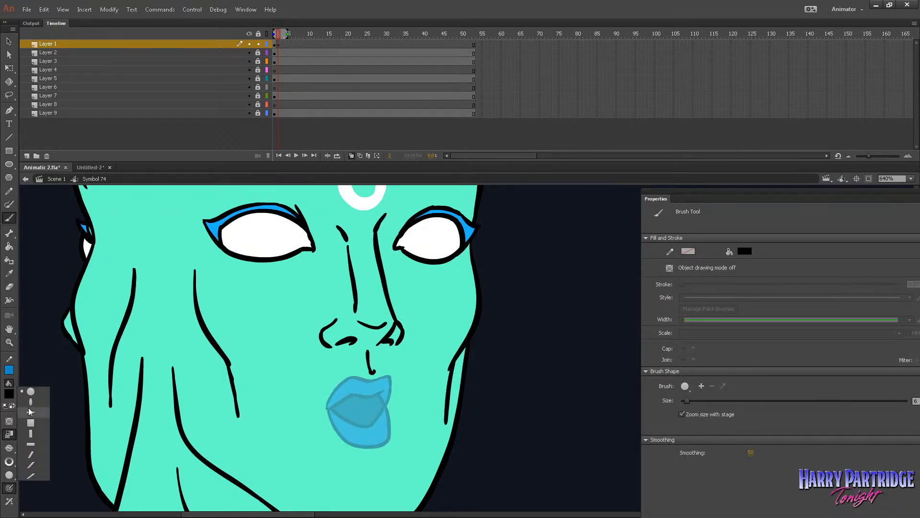
left_click(11, 474)
left_click(9, 474)
left_click(10, 476)
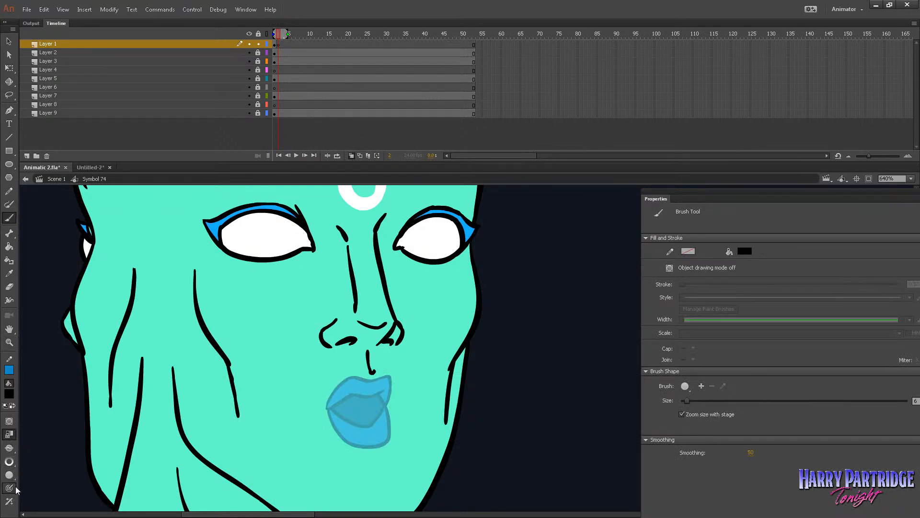
Step: Try outlining the upper lip on frame 2 with different brush sizes, undoing the trial strokes
mouse_move(264, 341)
left_mouse_down()
mouse_move(322, 409)
mouse_move(348, 376)
left_mouse_up()
key("ctrl+z")
left_click(10, 462)
left_click(32, 388)
key("ctrl+z")
left_click_drag(327, 406, 360, 371)
key("ctrl+z")
left_click(9, 461)
left_click(33, 380)
mouse_move(332, 389)
left_mouse_down()
mouse_move(355, 375)
mouse_move(370, 381)
mouse_move(354, 395)
left_mouse_up()
key("ctrl+z")
key("ctrl+z")
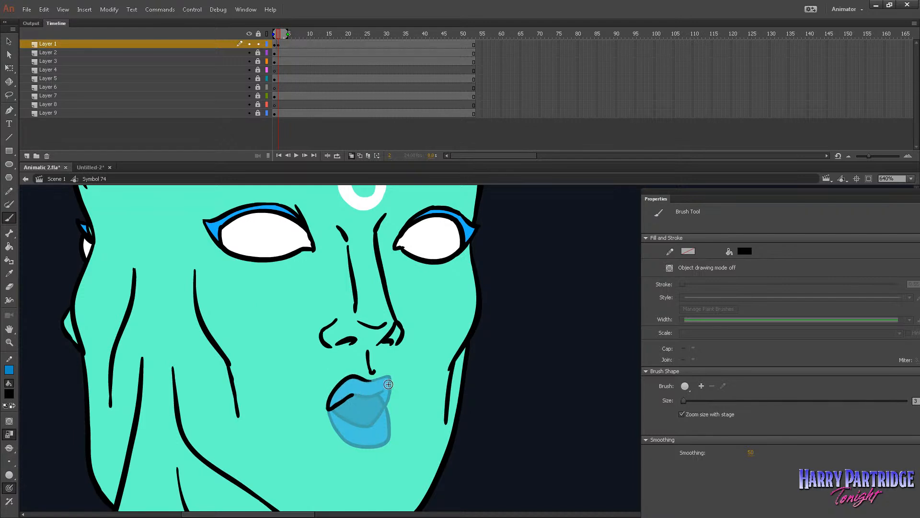
key("ctrl+z")
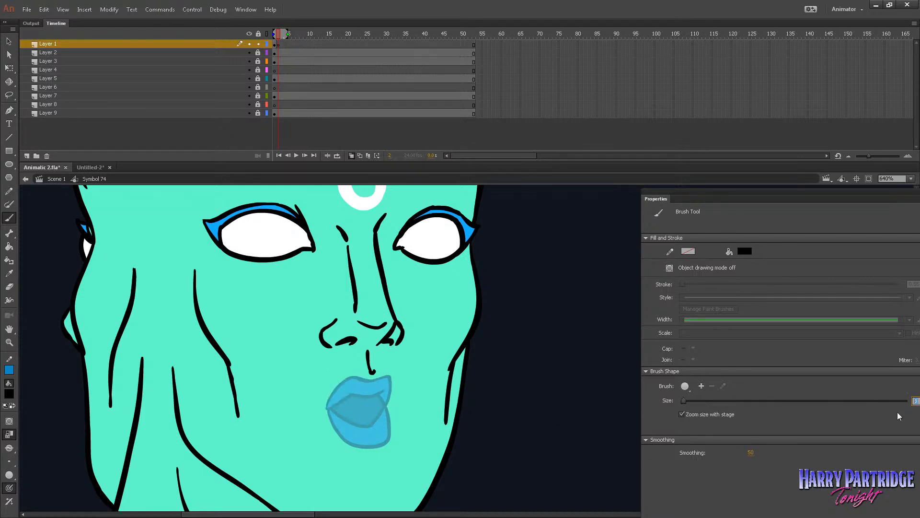
Step: Reduce the brush size and trace the onion-skinned open mouth on frame 2, redrawing the strokes that miss
mouse_move(325, 406)
left_mouse_down()
mouse_move(341, 383)
mouse_move(386, 376)
mouse_move(387, 402)
left_mouse_up()
mouse_move(325, 405)
left_mouse_down()
mouse_move(387, 391)
mouse_move(346, 416)
mouse_move(372, 426)
left_mouse_up()
key("ctrl+z")
left_click_drag(326, 408, 365, 442)
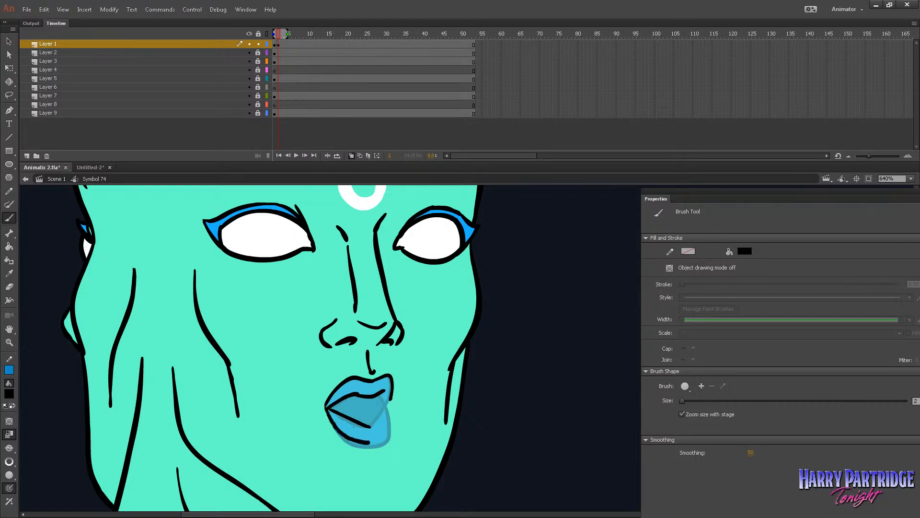
key("ctrl+z")
key("ctrl+z")
key("ctrl+z")
mouse_move(326, 408)
left_mouse_down()
mouse_move(330, 422)
mouse_move(386, 439)
mouse_move(388, 399)
mouse_move(338, 413)
mouse_move(369, 424)
mouse_move(391, 402)
left_mouse_up()
Step: Insert a blank keyframe at frame 3 of Layer 1 and roughly sketch a wider, closed mouth
left_click(282, 43)
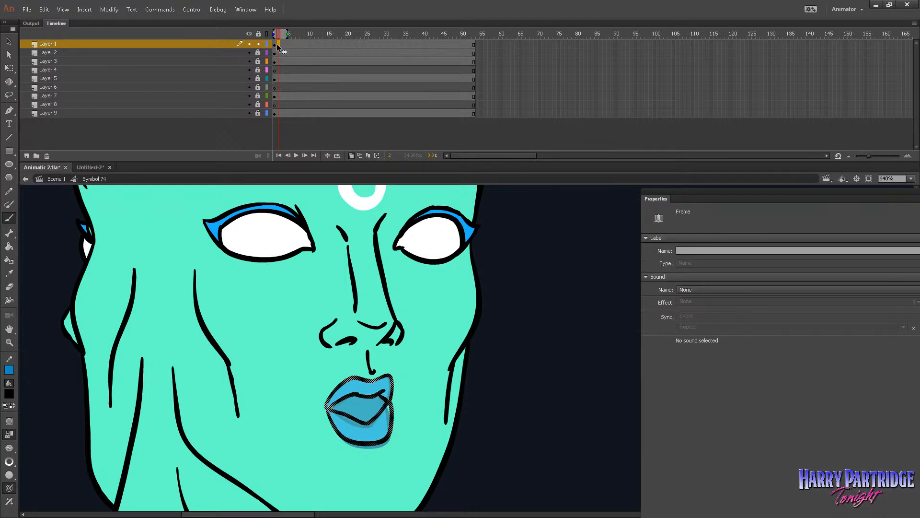
right_click(282, 44)
left_click(295, 131)
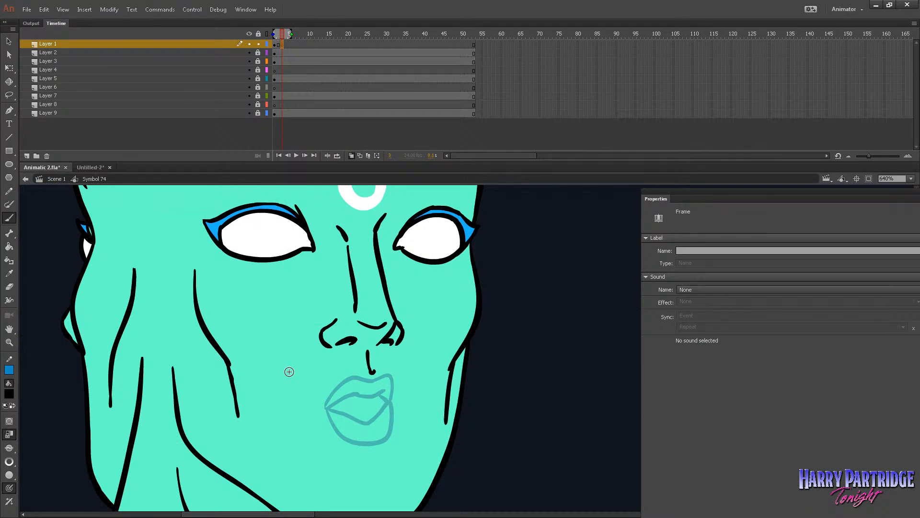
left_click(9, 343)
left_click(404, 344)
mouse_move(599, 248)
left_mouse_down()
mouse_move(555, 324)
mouse_move(381, 468)
left_mouse_up()
left_click(9, 219)
mouse_move(391, 388)
left_mouse_down()
mouse_move(417, 373)
mouse_move(457, 386)
mouse_move(419, 390)
mouse_move(441, 410)
mouse_move(464, 391)
mouse_move(398, 405)
left_mouse_up()
Step: Check the rough mouth on the whole figure, add a keyframe at frame 4, and trace clean closed lips over the sketch
left_click(9, 342)
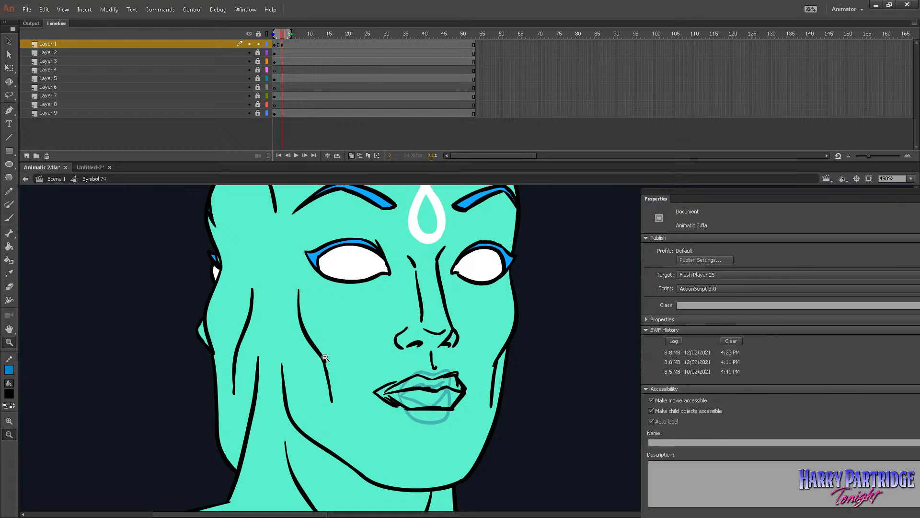
left_click(464, 336, "alt")
left_click(506, 341, "alt")
left_click_drag(259, 281, 359, 394)
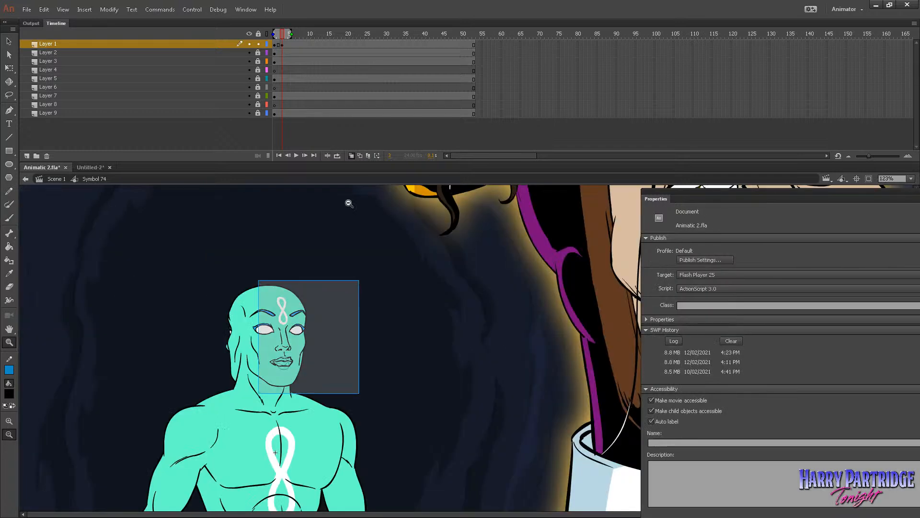
left_click(282, 45)
left_click_drag(372, 335, 475, 453)
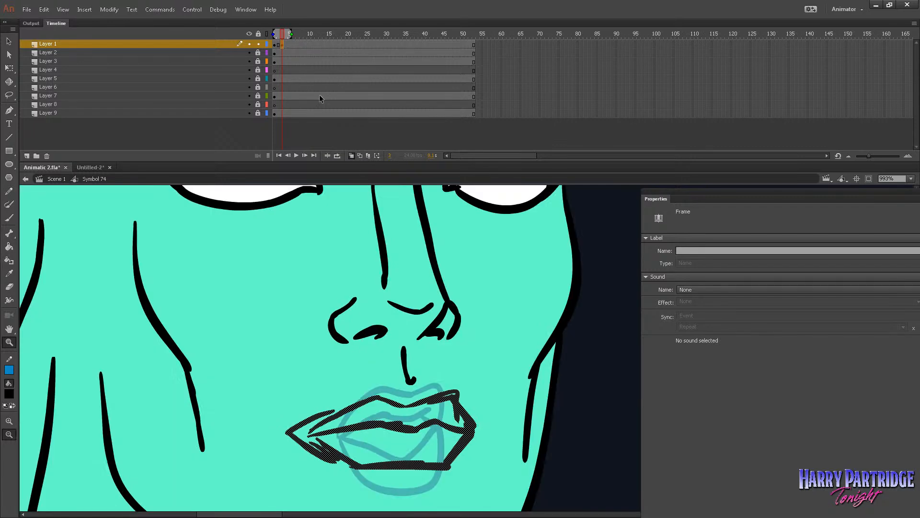
right_click(286, 45)
left_click(312, 180)
left_click(10, 218)
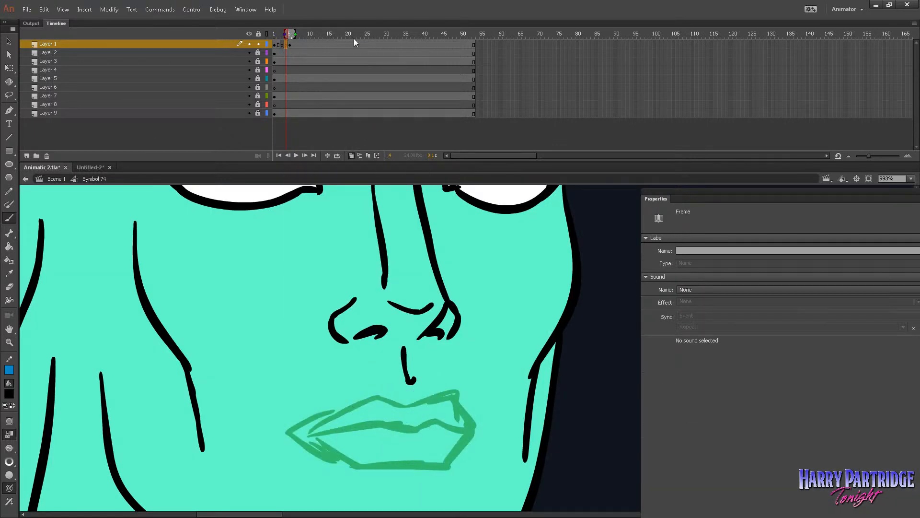
mouse_move(299, 426)
left_mouse_down()
mouse_move(378, 397)
mouse_move(419, 406)
mouse_move(458, 393)
mouse_move(473, 415)
left_mouse_up()
mouse_move(297, 433)
left_mouse_down()
mouse_move(467, 430)
mouse_move(468, 408)
left_mouse_up()
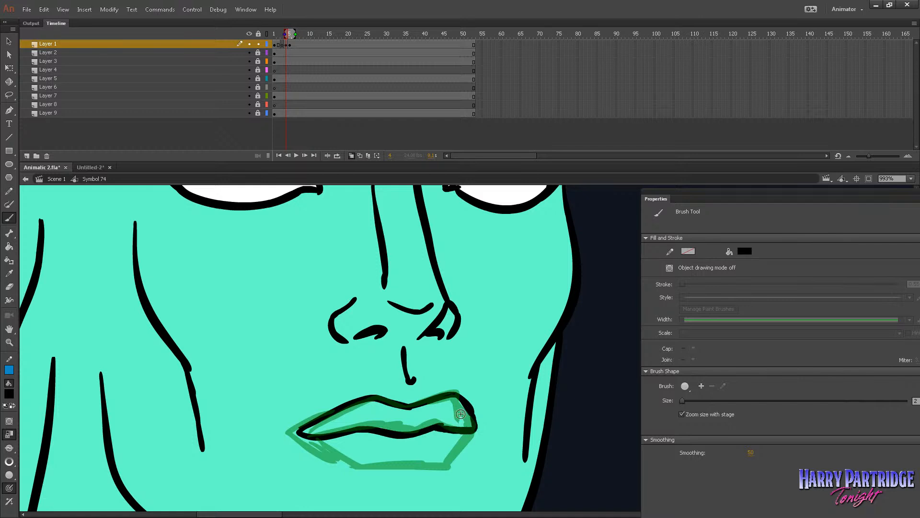
mouse_move(314, 439)
left_mouse_down()
mouse_move(334, 464)
mouse_move(361, 472)
mouse_move(450, 466)
mouse_move(472, 433)
left_mouse_up()
Step: Move the clean closed-lips drawing from frame 4 to frame 5 and check it at full-scene scale
left_click(286, 46)
left_click_drag(286, 46, 291, 47)
left_click(10, 343)
left_click(463, 336)
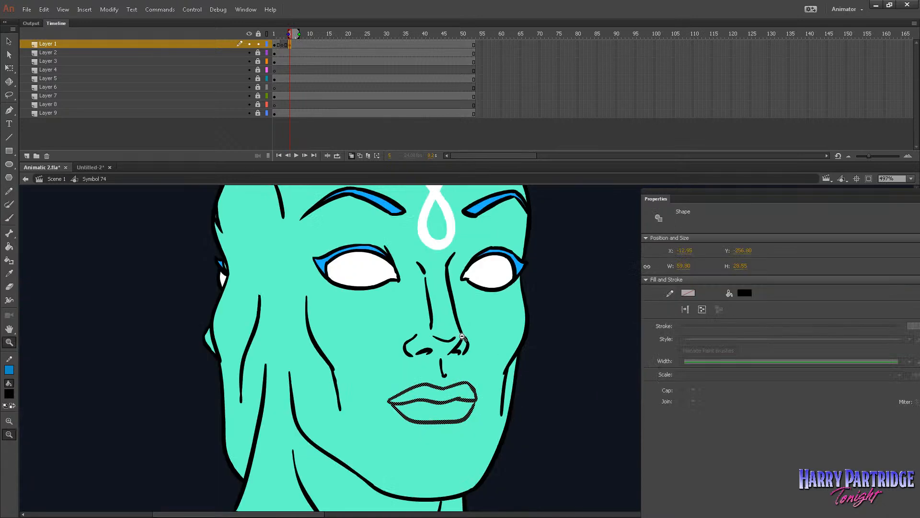
left_click(463, 336, "alt")
left_click(464, 337, "alt")
left_click(462, 339, "alt")
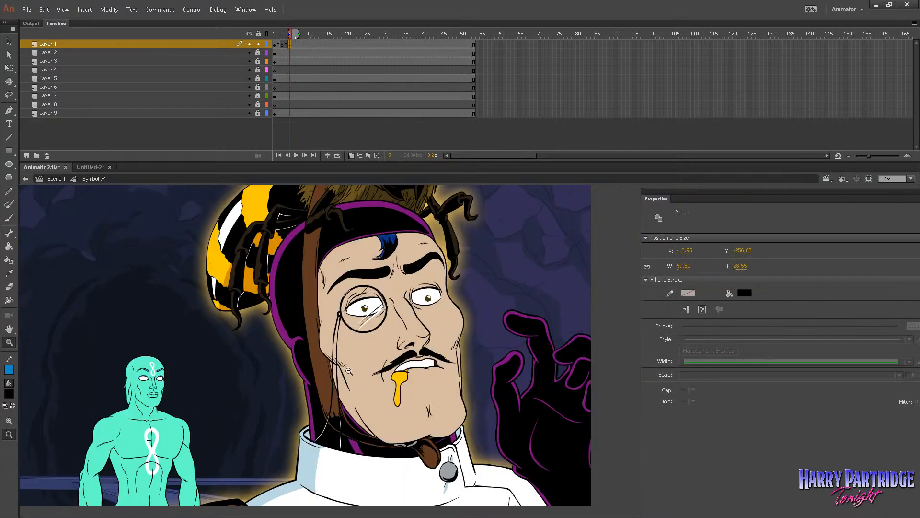
Step: Widen the onion-skin range over the neighbouring mouths and brush an in-between mouth on the blank frames 3–4 of Layer 1
left_click_drag(120, 377, 180, 420)
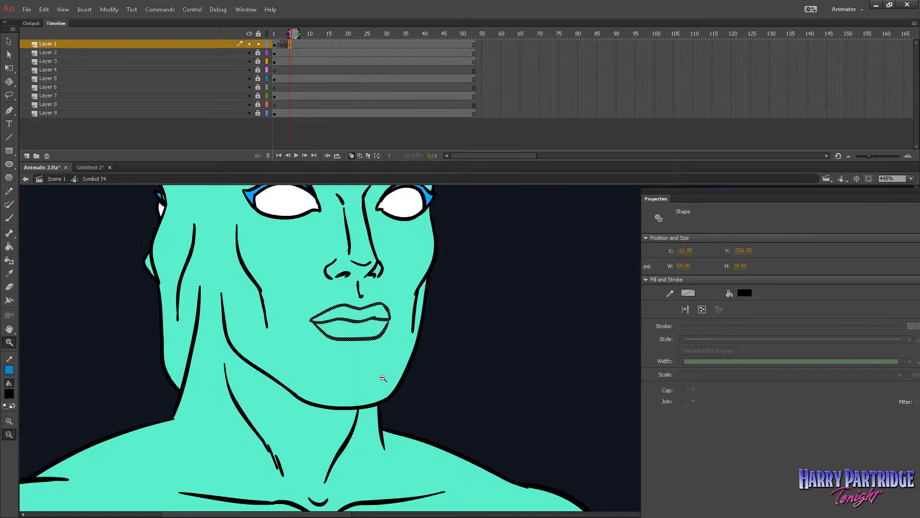
left_click_drag(558, 196, 148, 412)
left_click(286, 45)
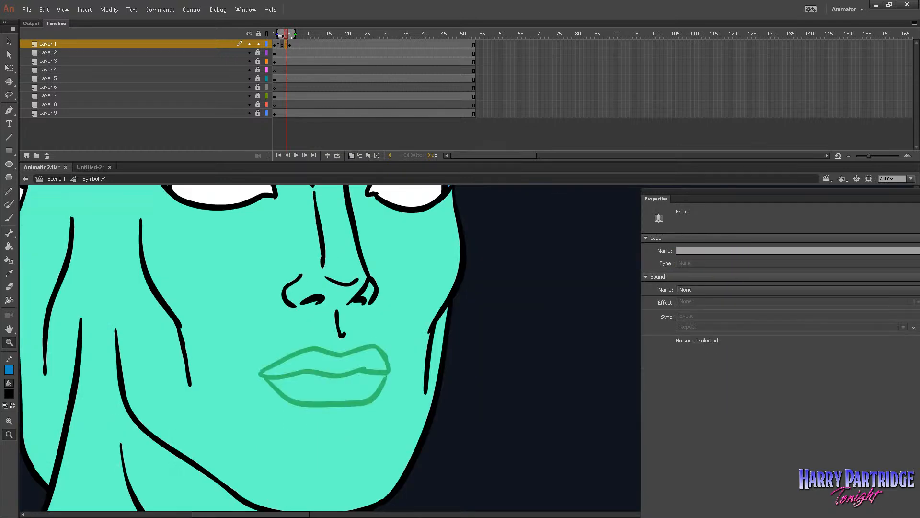
left_click_drag(283, 35, 277, 35)
left_click(10, 217)
mouse_move(283, 373)
left_mouse_down()
mouse_move(318, 344)
mouse_move(378, 357)
left_mouse_up()
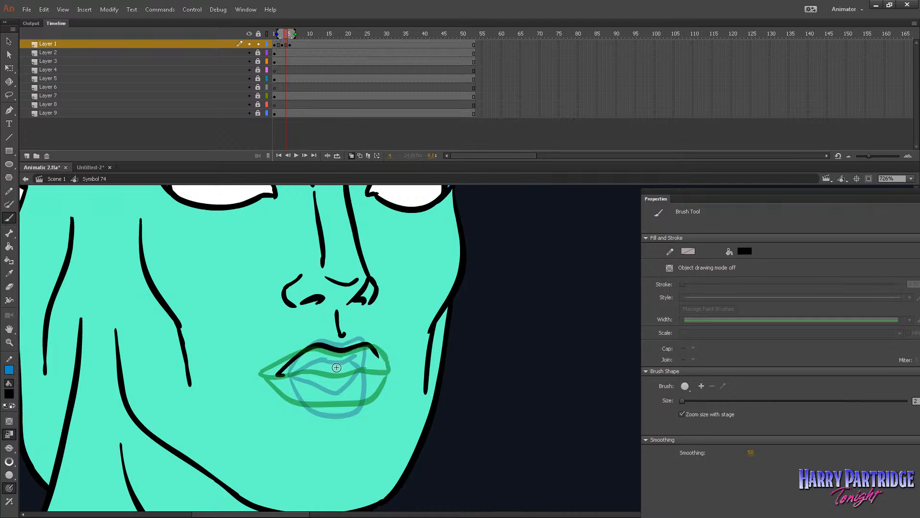
mouse_move(281, 374)
left_mouse_down()
mouse_move(385, 371)
mouse_move(379, 355)
left_mouse_up()
mouse_move(285, 382)
left_mouse_down()
mouse_move(305, 408)
mouse_move(337, 411)
mouse_move(362, 407)
mouse_move(385, 367)
left_mouse_up()
mouse_move(302, 379)
left_mouse_down()
mouse_move(333, 385)
mouse_move(370, 371)
left_mouse_up()
Step: Undo the missed lip strokes, redraw the inner lip line, and flip through the neighbouring frames to check the in-between mouth
key("ctrl+z")
key("comma")
key("period")
key("ctrl+z")
key("ctrl+z")
mouse_move(280, 375)
left_mouse_down()
mouse_move(342, 383)
mouse_move(375, 370)
mouse_move(345, 384)
mouse_move(338, 382)
mouse_move(384, 372)
mouse_move(326, 384)
mouse_move(375, 369)
left_mouse_up()
key("ctrl+z")
key("ctrl+z")
key("ctrl+z")
key("comma")
key("comma")
key("period")
key("period")
key("period")
Step: Keep the closed-lips drawing at frame 7 and blank out frames 5–6 of Layer 1 for another in-between
left_click(292, 44)
right_click(292, 44)
left_click(293, 44)
right_click(292, 44)
left_click(320, 164)
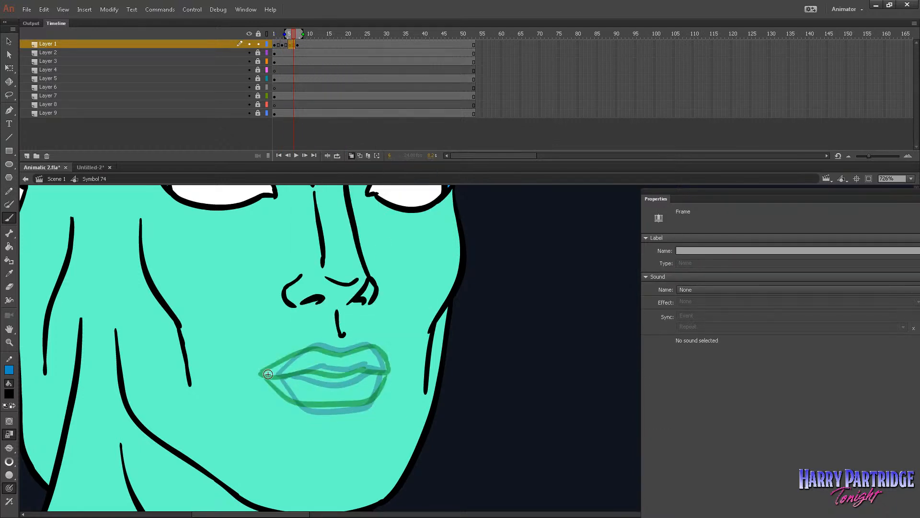
Step: Brush a nearly closed in-between mouth on frames 5–6, redrawing the missed stroke, and turn off onion skinning
mouse_move(290, 357)
left_mouse_down()
mouse_move(348, 350)
mouse_move(375, 373)
left_mouse_up()
left_click_drag(269, 373, 390, 369)
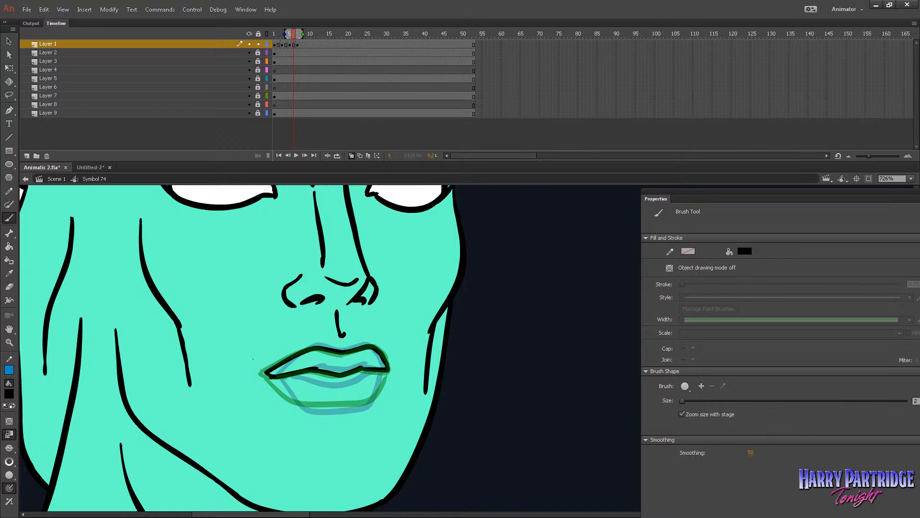
key("ctrl+z")
left_click_drag(304, 372, 381, 369)
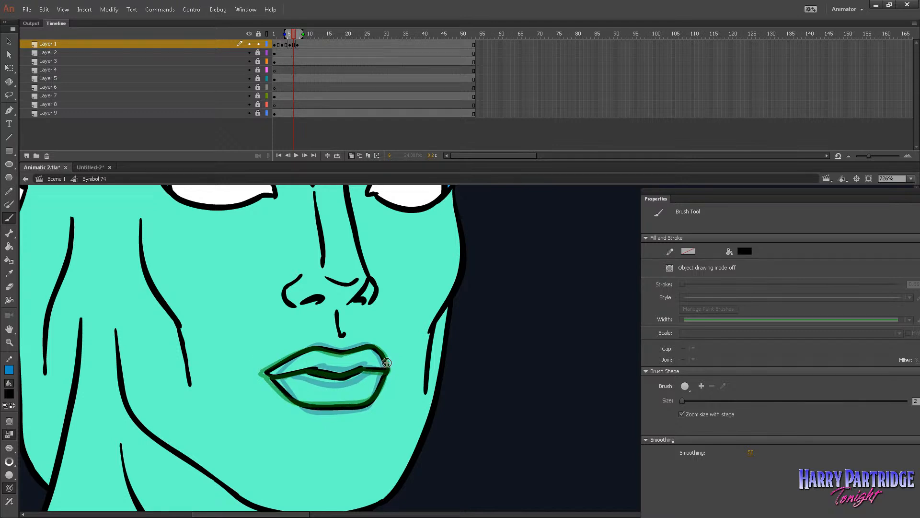
left_click(352, 156)
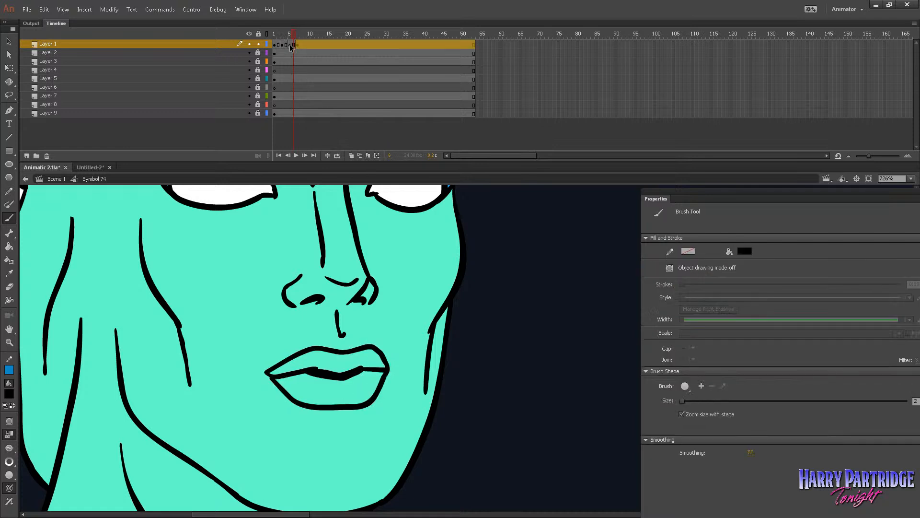
Step: Apply a shape tween from the nearly closed mouth at frame 5 to the closed lips at frame 7 and scrub through it
right_click(289, 45)
left_click(327, 61)
left_click_drag(289, 37, 322, 28)
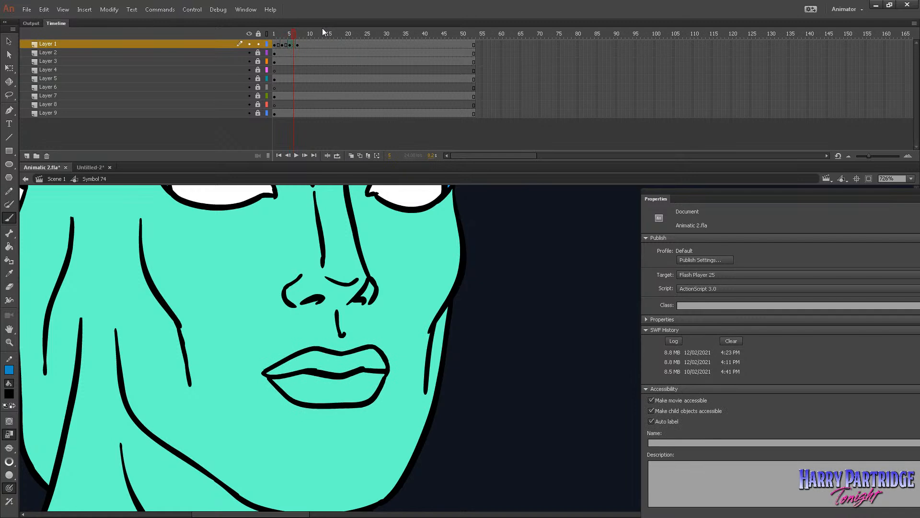
left_click(273, 44)
right_click(274, 45)
left_click(300, 63)
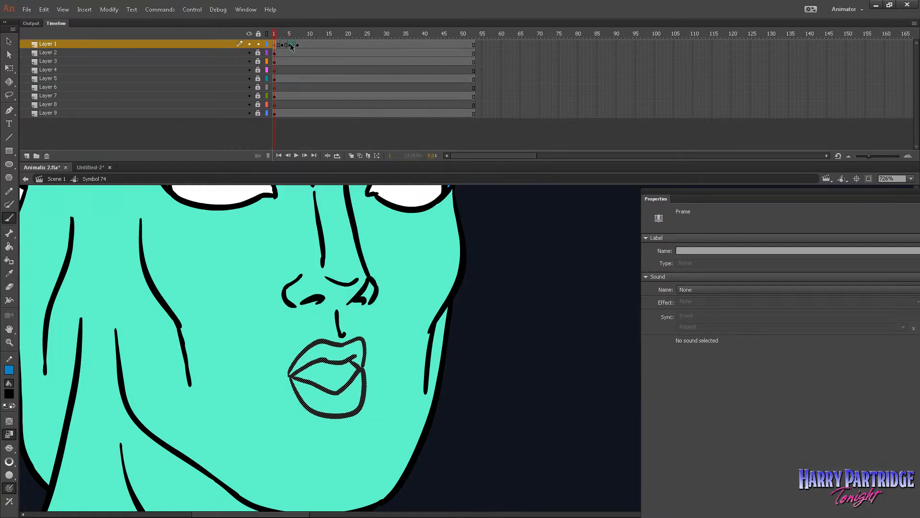
left_click(291, 44)
left_click(302, 34)
left_click_drag(295, 33, 290, 34)
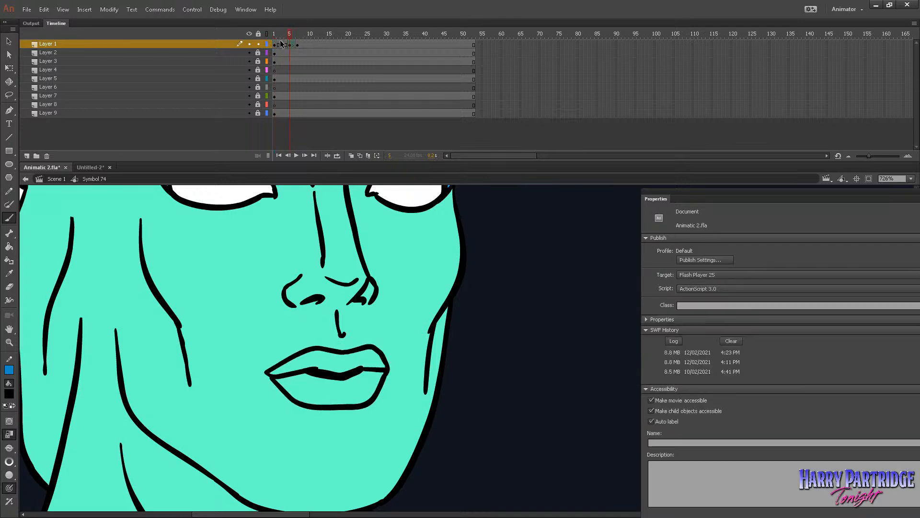
Step: Try a shape tween between frame 1's open mouth pasted at frame 27 and a closed-lips keyframe at frame 29
left_click(275, 45)
right_click(275, 44)
left_click(298, 194)
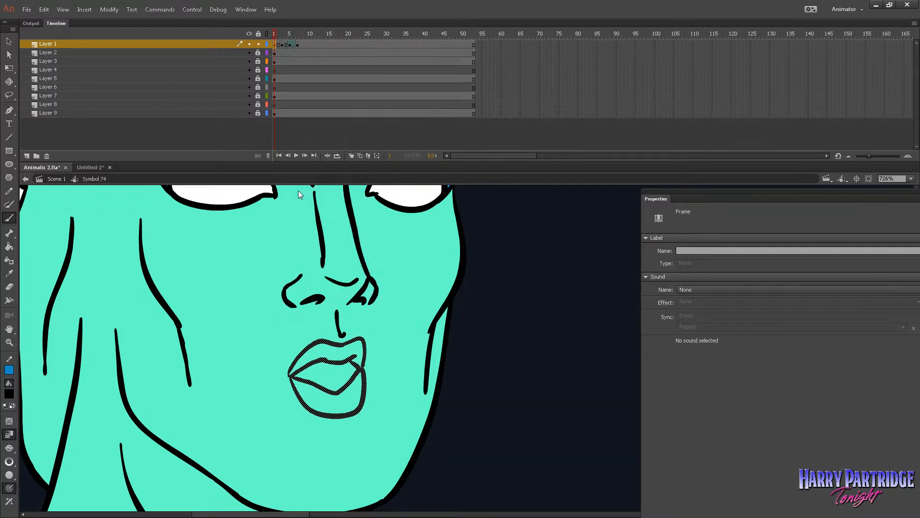
right_click(383, 45)
left_click(416, 122)
right_click(381, 44)
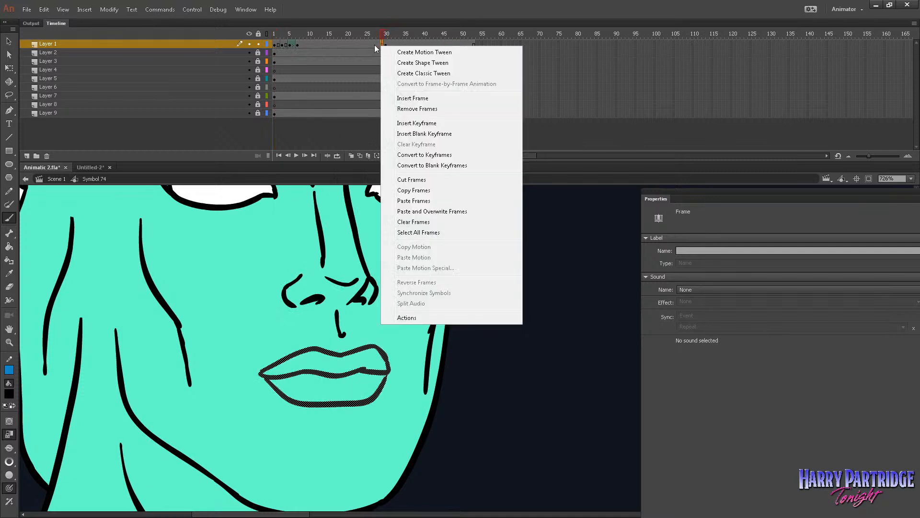
left_click(413, 200)
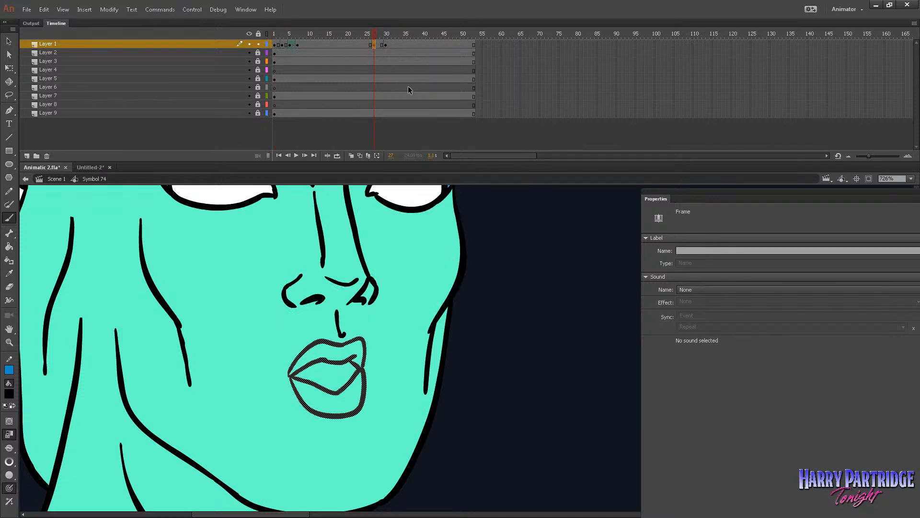
right_click(376, 45)
left_click(494, 62)
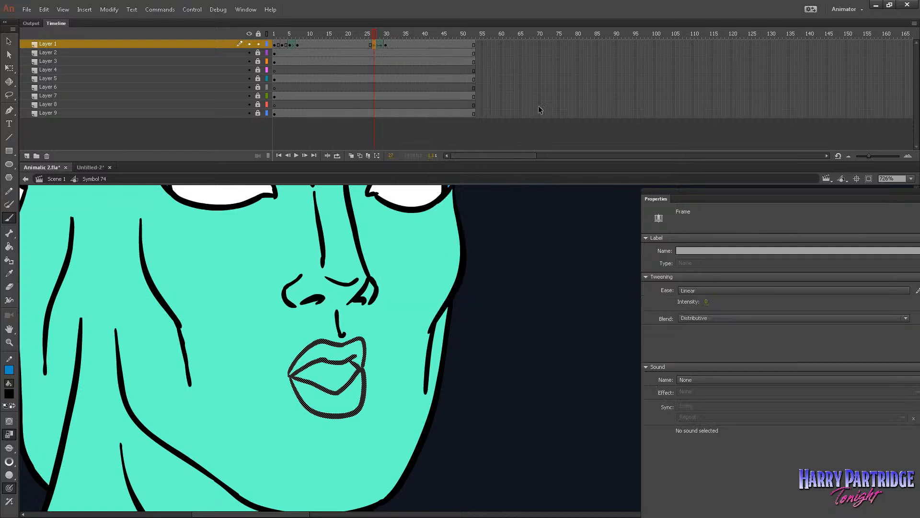
Step: Step through the trial mouth tween and clear the test frames from frame 27 onward
key("period")
key("period")
key("comma")
key("comma")
key("comma")
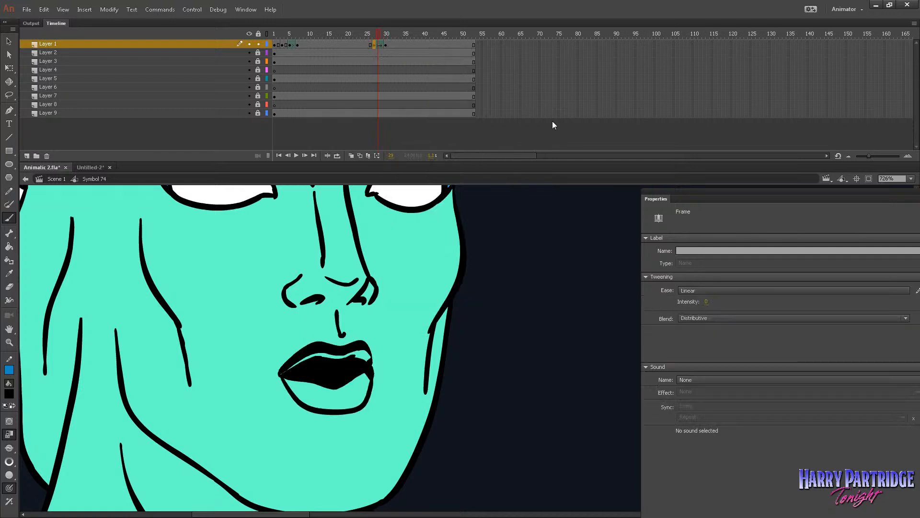
key("period")
key("period")
left_click(380, 45)
right_click(378, 44)
left_click(404, 176)
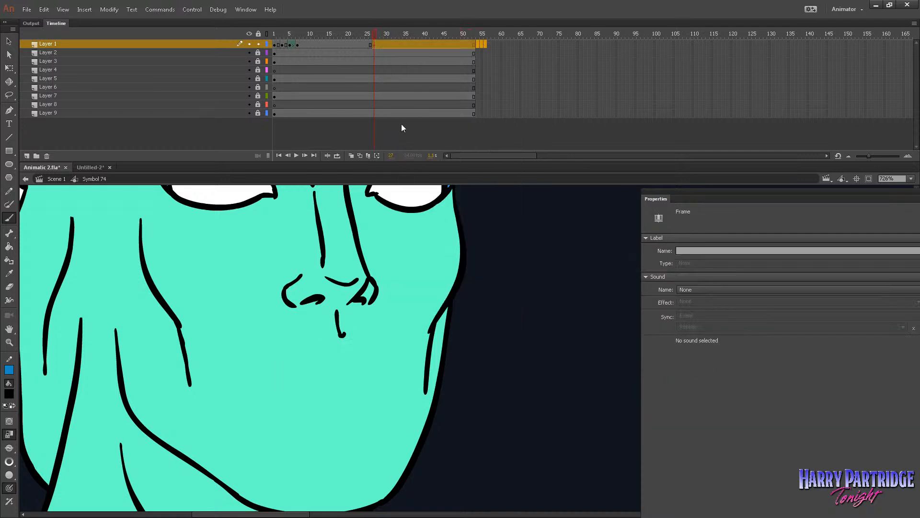
left_click(373, 44)
left_click(459, 44)
left_click(293, 37)
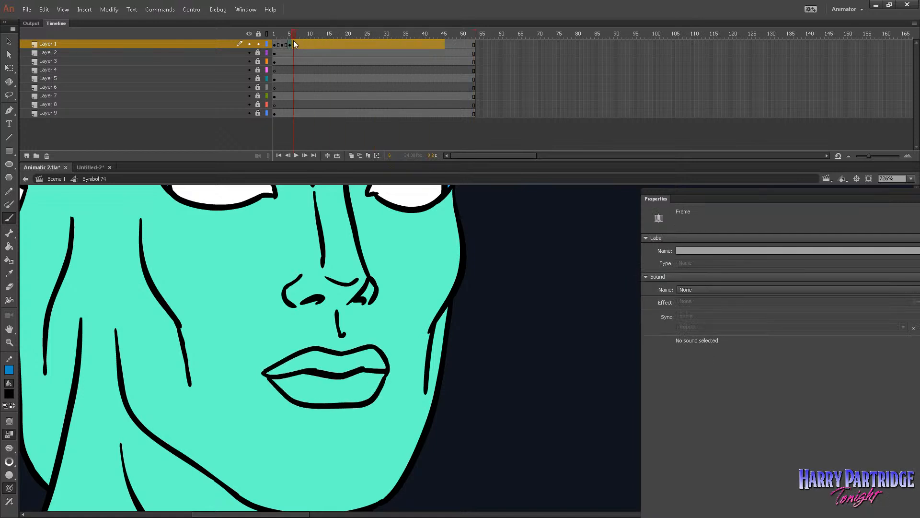
Step: Convert the tweened mouth into its own keyframe, remove the shape tween, and extend the closing mouth drawings to two frames each
right_click(294, 43)
left_click(338, 121)
left_click(290, 44)
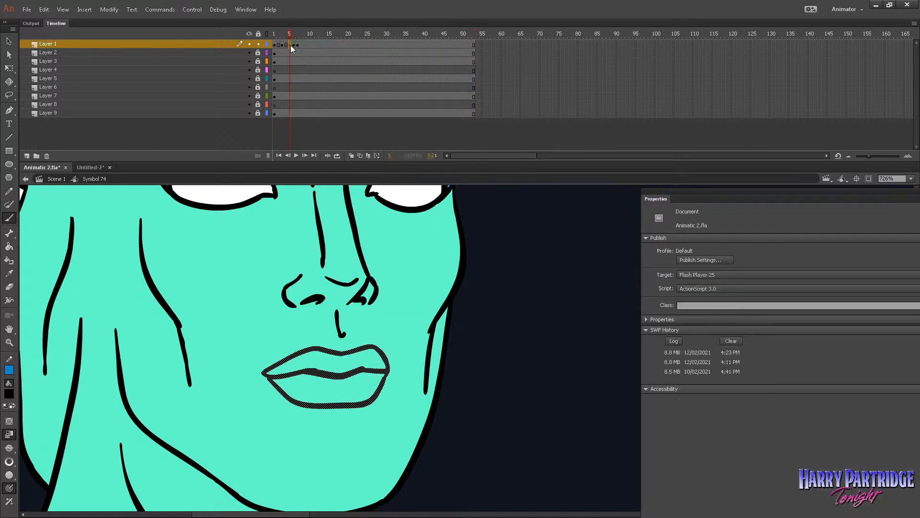
right_click(289, 44)
left_click(326, 97)
right_click(298, 45)
left_click(326, 97)
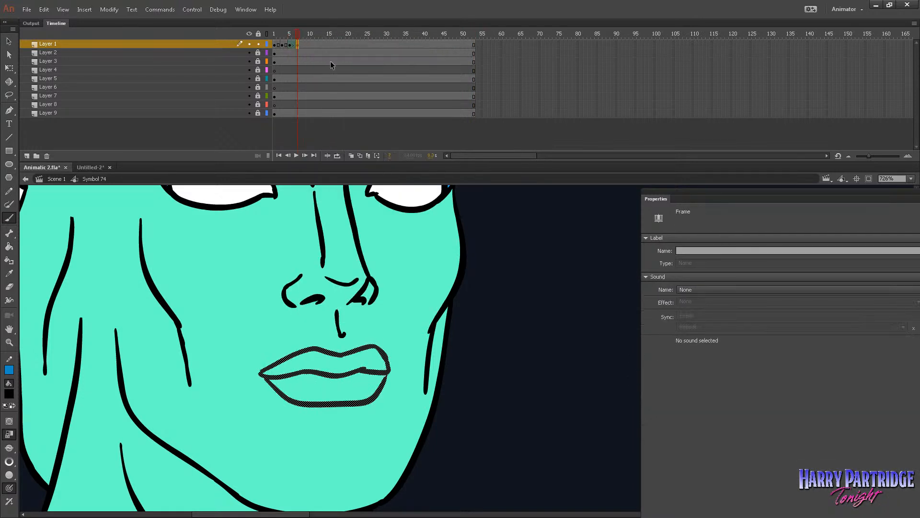
right_click(298, 45)
left_click(329, 98)
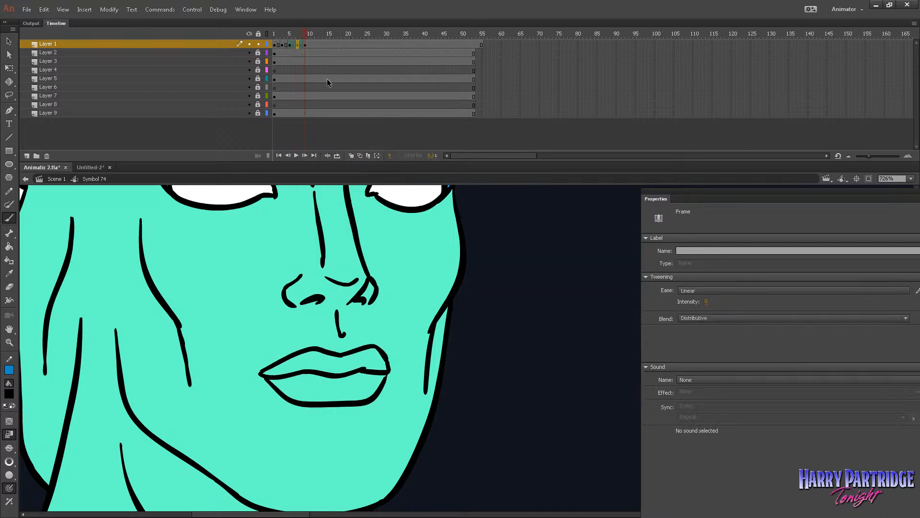
right_click(298, 45)
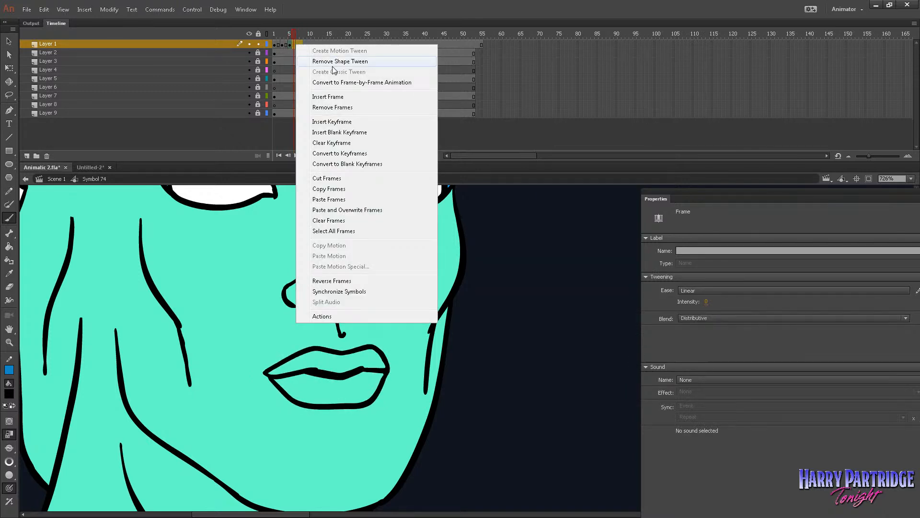
left_click(326, 96)
Step: Fill the inside of the open mouth on frames 1–2 with dark blue and step through the other mouth drawings
left_click(275, 33)
left_click(9, 342)
left_click(9, 393)
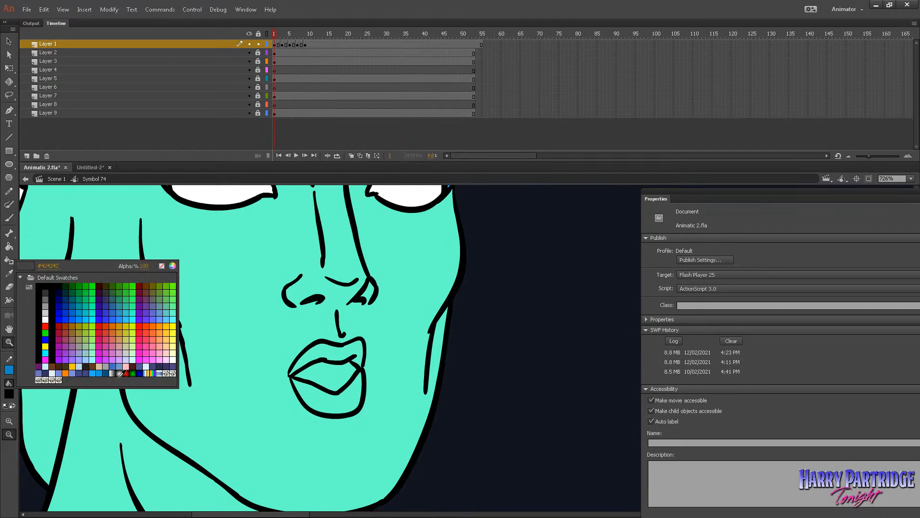
left_click(106, 374)
left_click(9, 246)
left_click(278, 34)
left_click(341, 378)
key("period")
key("period")
key("period")
key("period")
key("period")
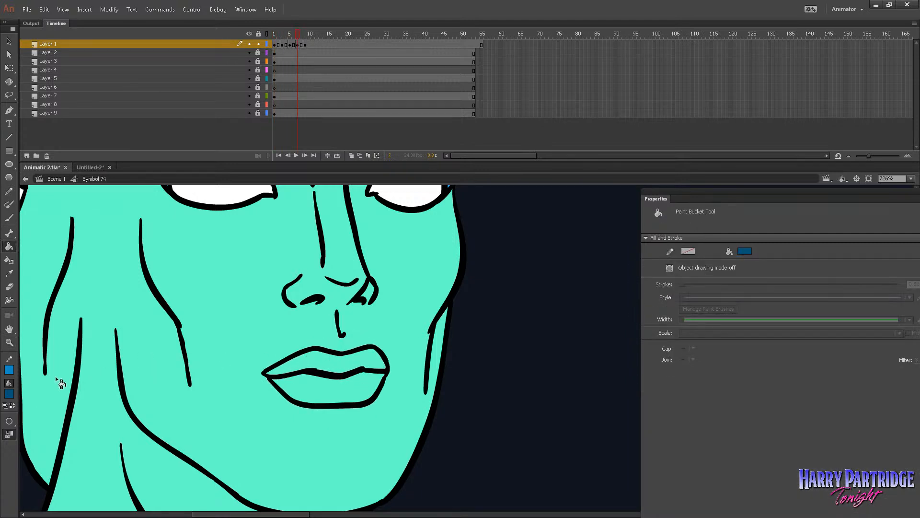
Step: Sample the bright blue of the eye makeup and fill the upper and lower lips on frame 1 with it
left_click(9, 329)
left_click_drag(29, 282, 42, 355)
left_click(10, 394)
left_click(173, 244)
left_click(8, 246)
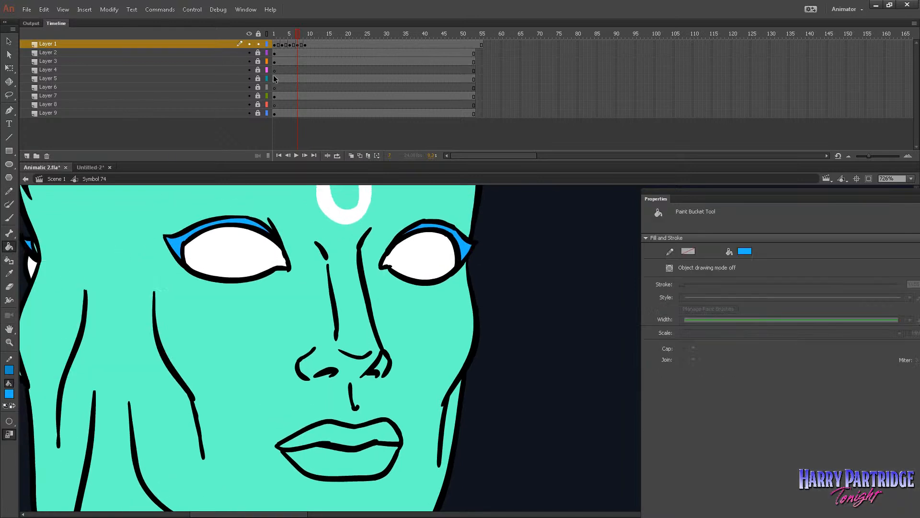
left_click(286, 70)
left_click(274, 45)
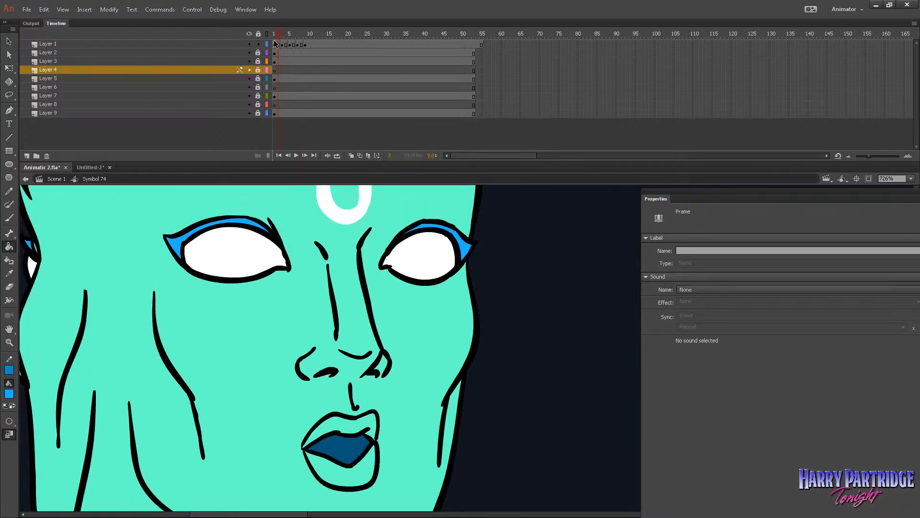
left_click(370, 420)
left_click(369, 464)
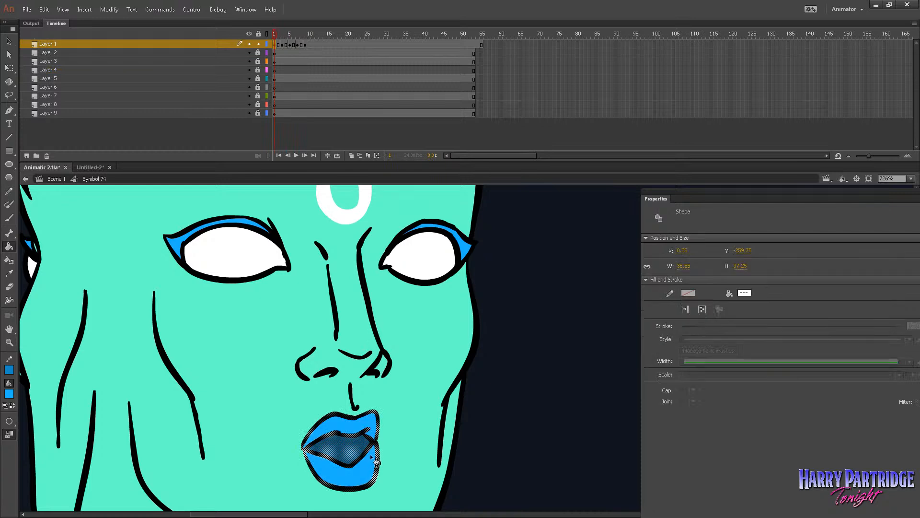
Step: Fill the upper and lower lips of the mouth drawings at frames 3, 5, 7 and 9 with the same bright blue
key("period")
key("period")
left_click(372, 430)
left_click(384, 461)
key("period")
key("period")
left_click(380, 432)
left_click(385, 455)
key("period")
key("period")
left_click(383, 432)
left_click(384, 461)
key("period")
key("period")
key("period")
left_click(386, 437)
left_click(386, 461)
key("period")
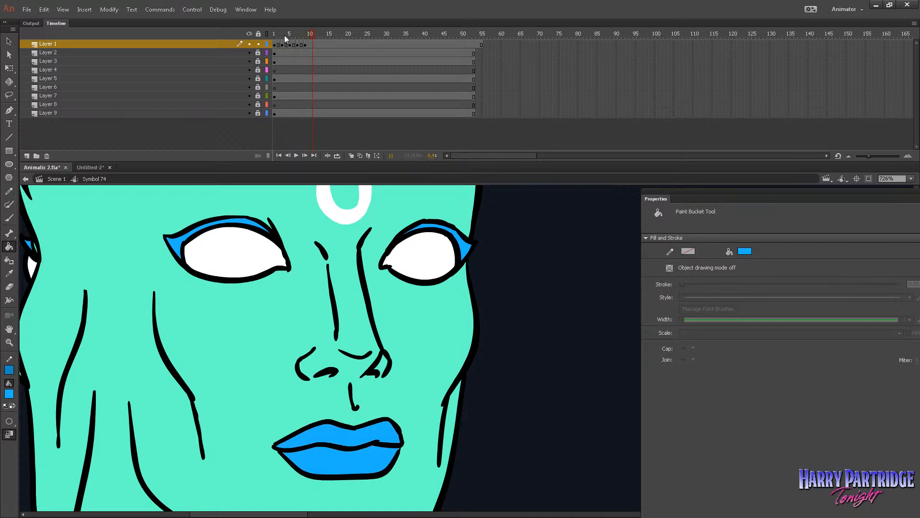
Step: Lock Layer 1 of the green character's symbol and return to Scene 1
left_click(258, 44)
key("shift+comma")
left_click(57, 178)
key("z")
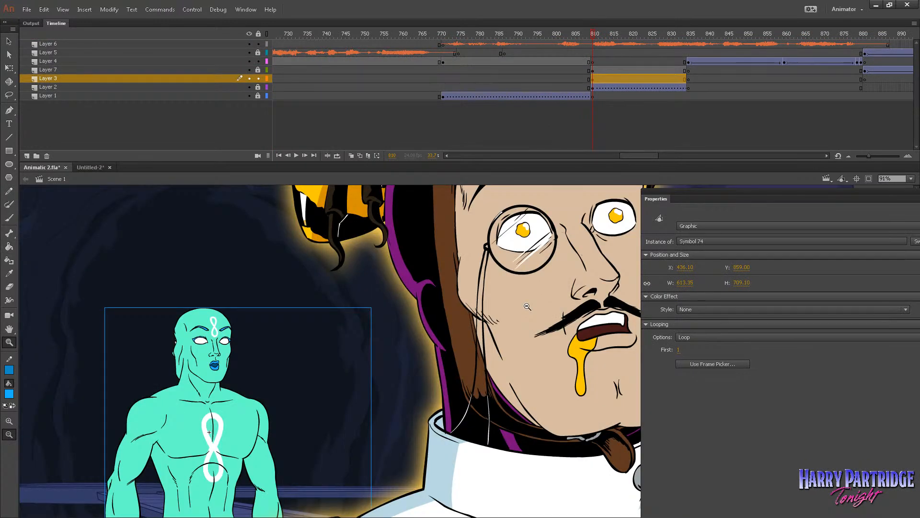
Step: Review the earlier cave and green character shots in Scene 1, working back to the Layer 4 keyframe at frame 520
left_click_drag(463, 36, 378, 36)
left_click(376, 334, "alt")
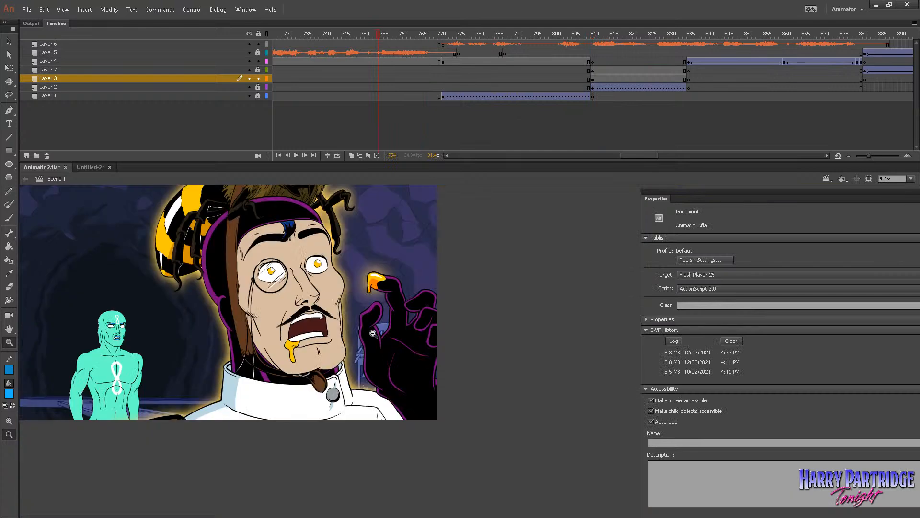
left_click_drag(341, 214, 78, 443)
left_click_drag(637, 156, 625, 155)
left_click(420, 36)
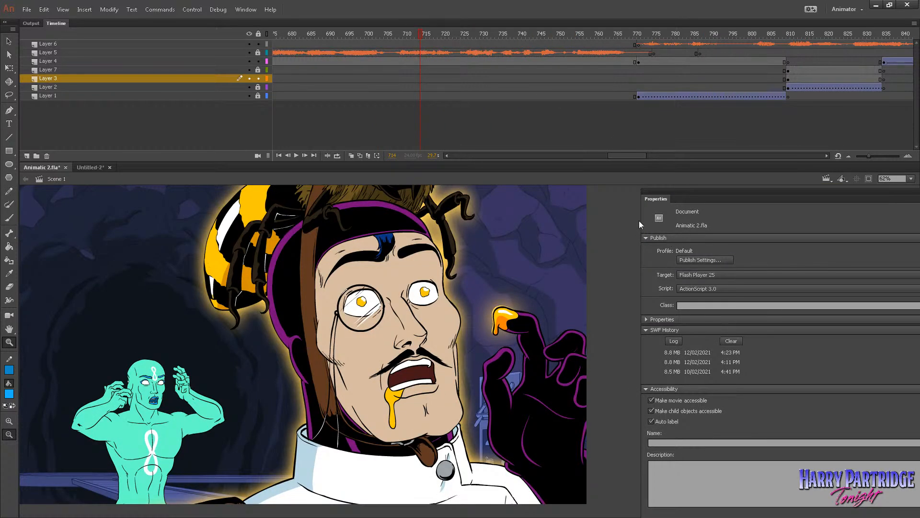
left_click_drag(366, 52, 323, 55)
left_click_drag(617, 155, 606, 155)
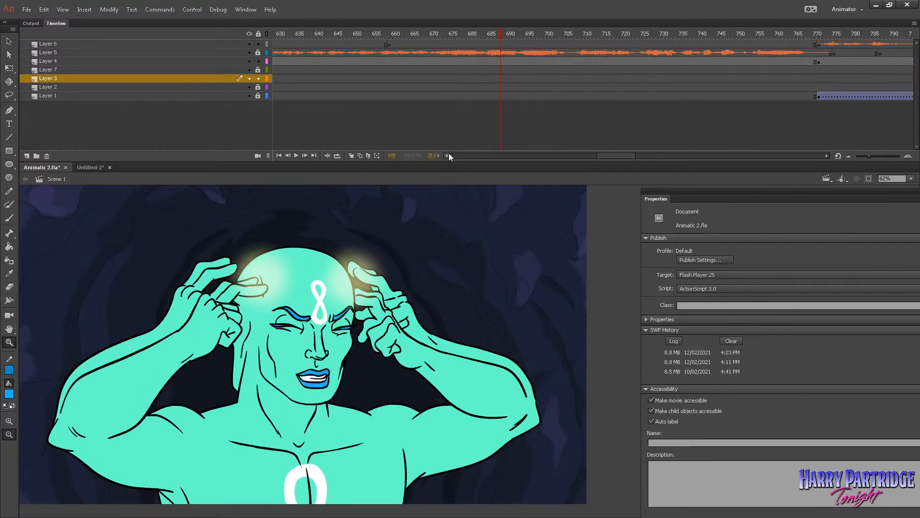
left_click(367, 35)
left_click_drag(600, 155, 582, 155)
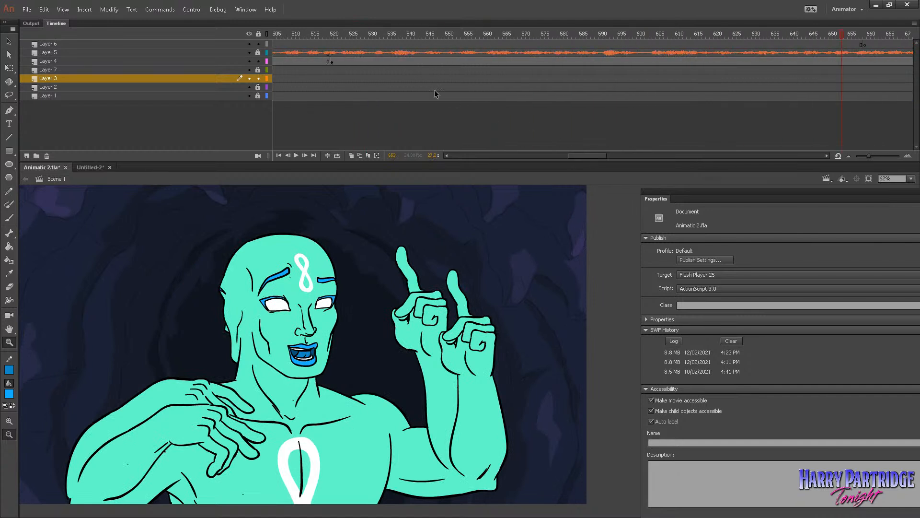
left_click(332, 61)
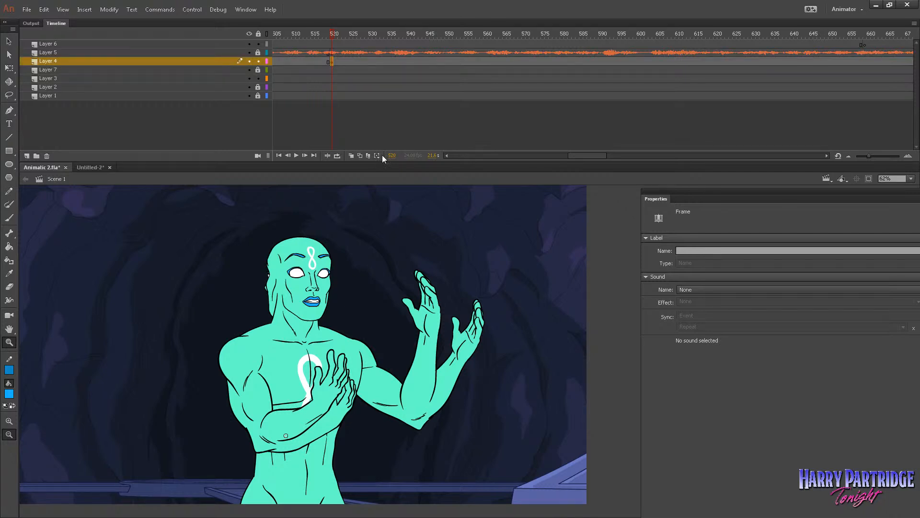
Step: Play Scene 1 through to the shot with the starburst, and return to the green character's close-up at frame 784
left_click_drag(596, 156, 575, 156)
left_click(394, 38)
key("Return")
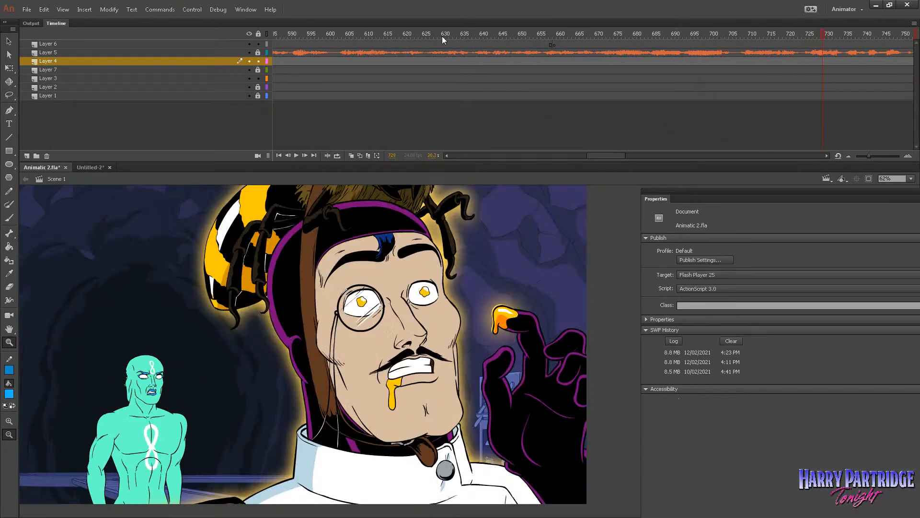
left_click(461, 33)
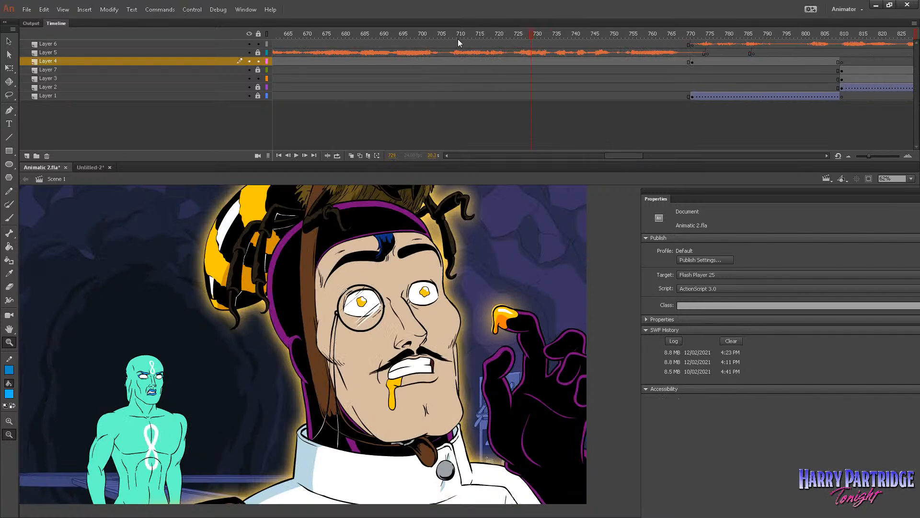
key("Return")
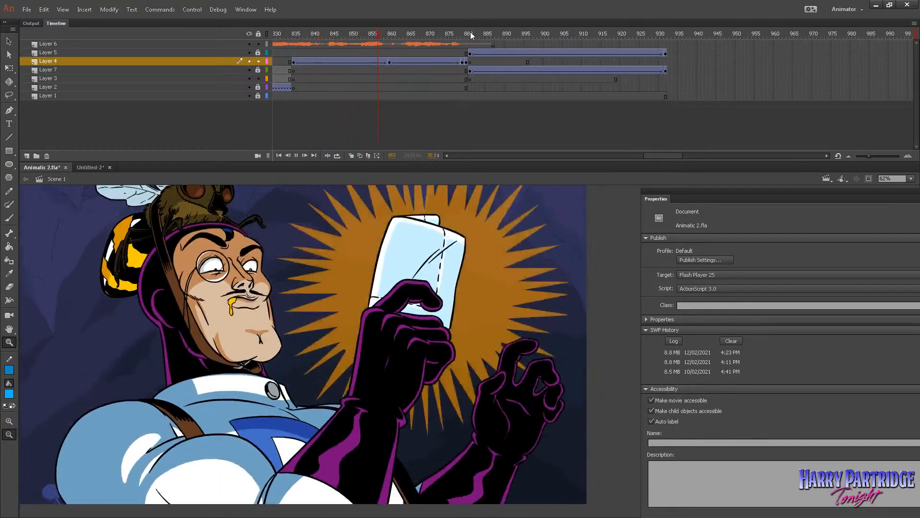
key("Return")
left_click_drag(652, 155, 627, 155)
left_click(501, 44)
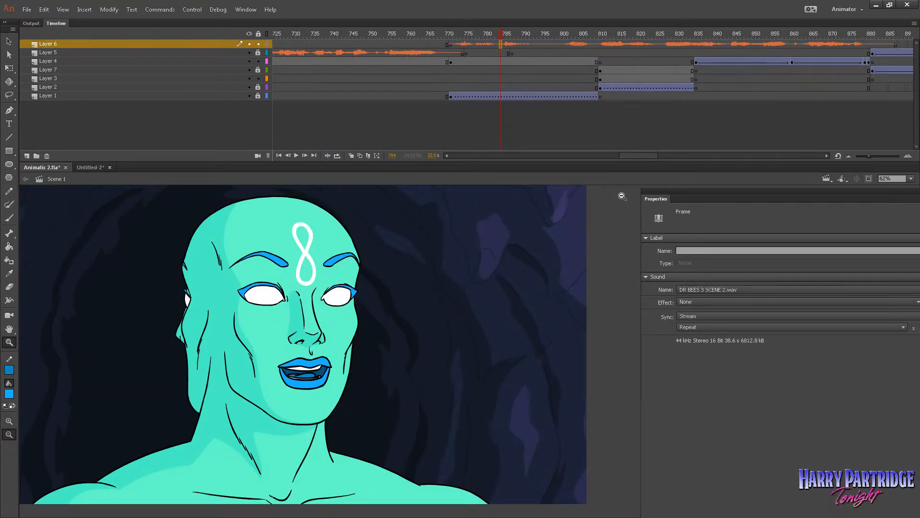